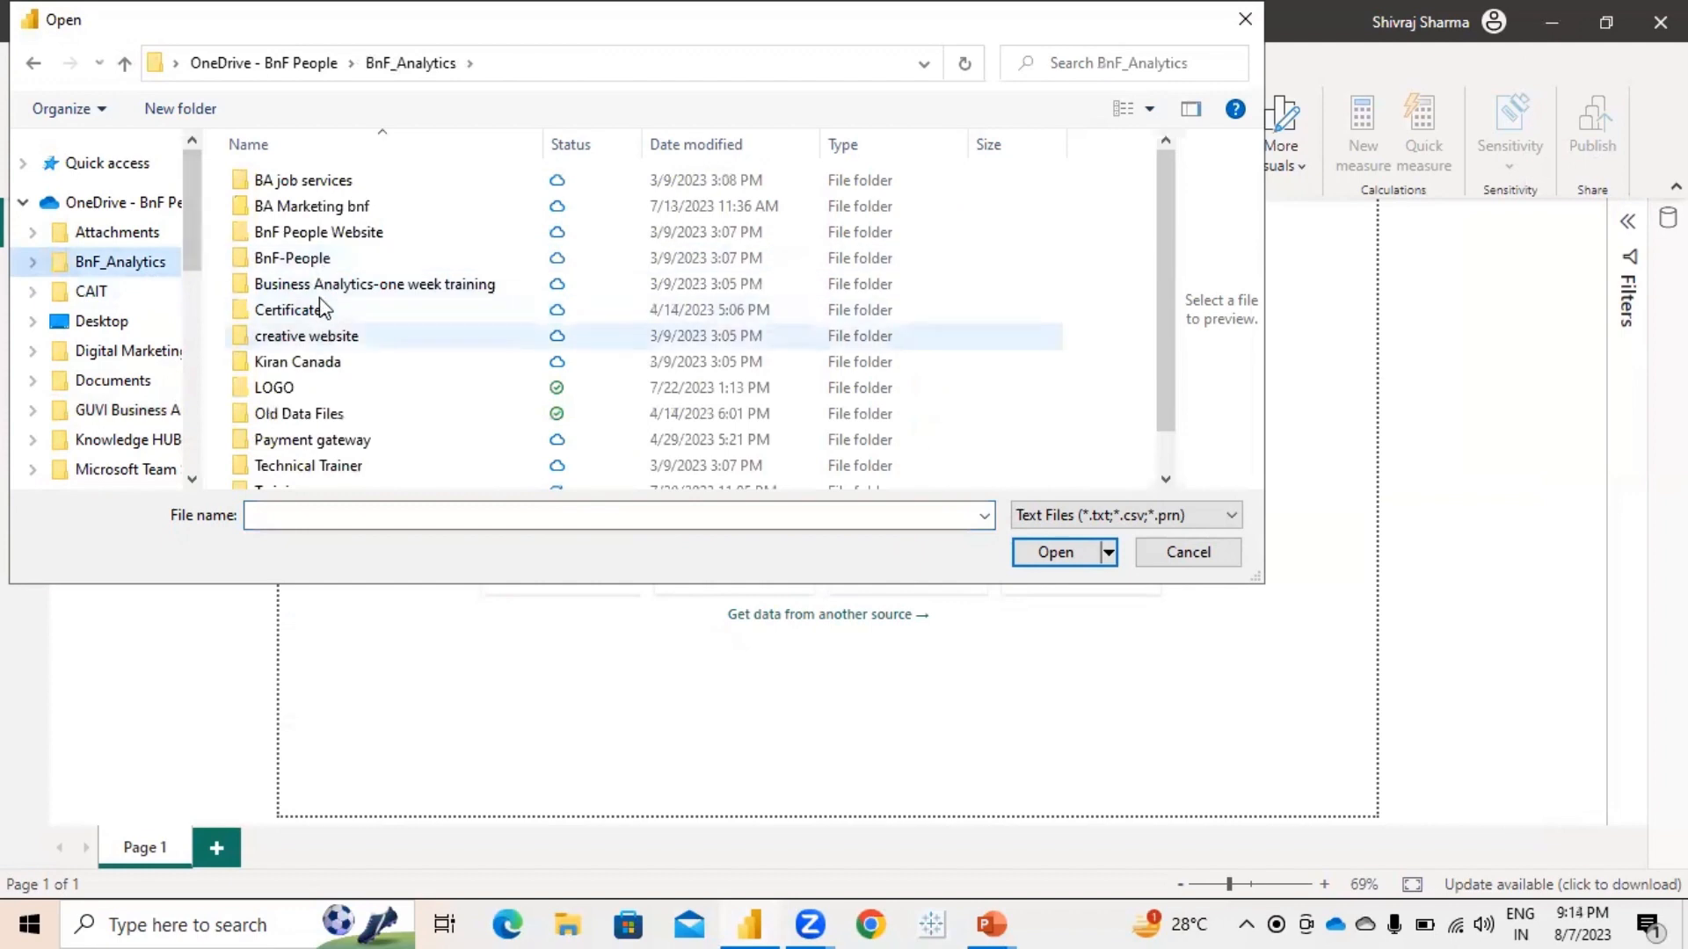
- Browse Trainings > SESSION RECORDINGS > DA-1 August > DATASETS into the Power BI datasets folder
scroll(317, 387, down, 1)
double_click(283, 451)
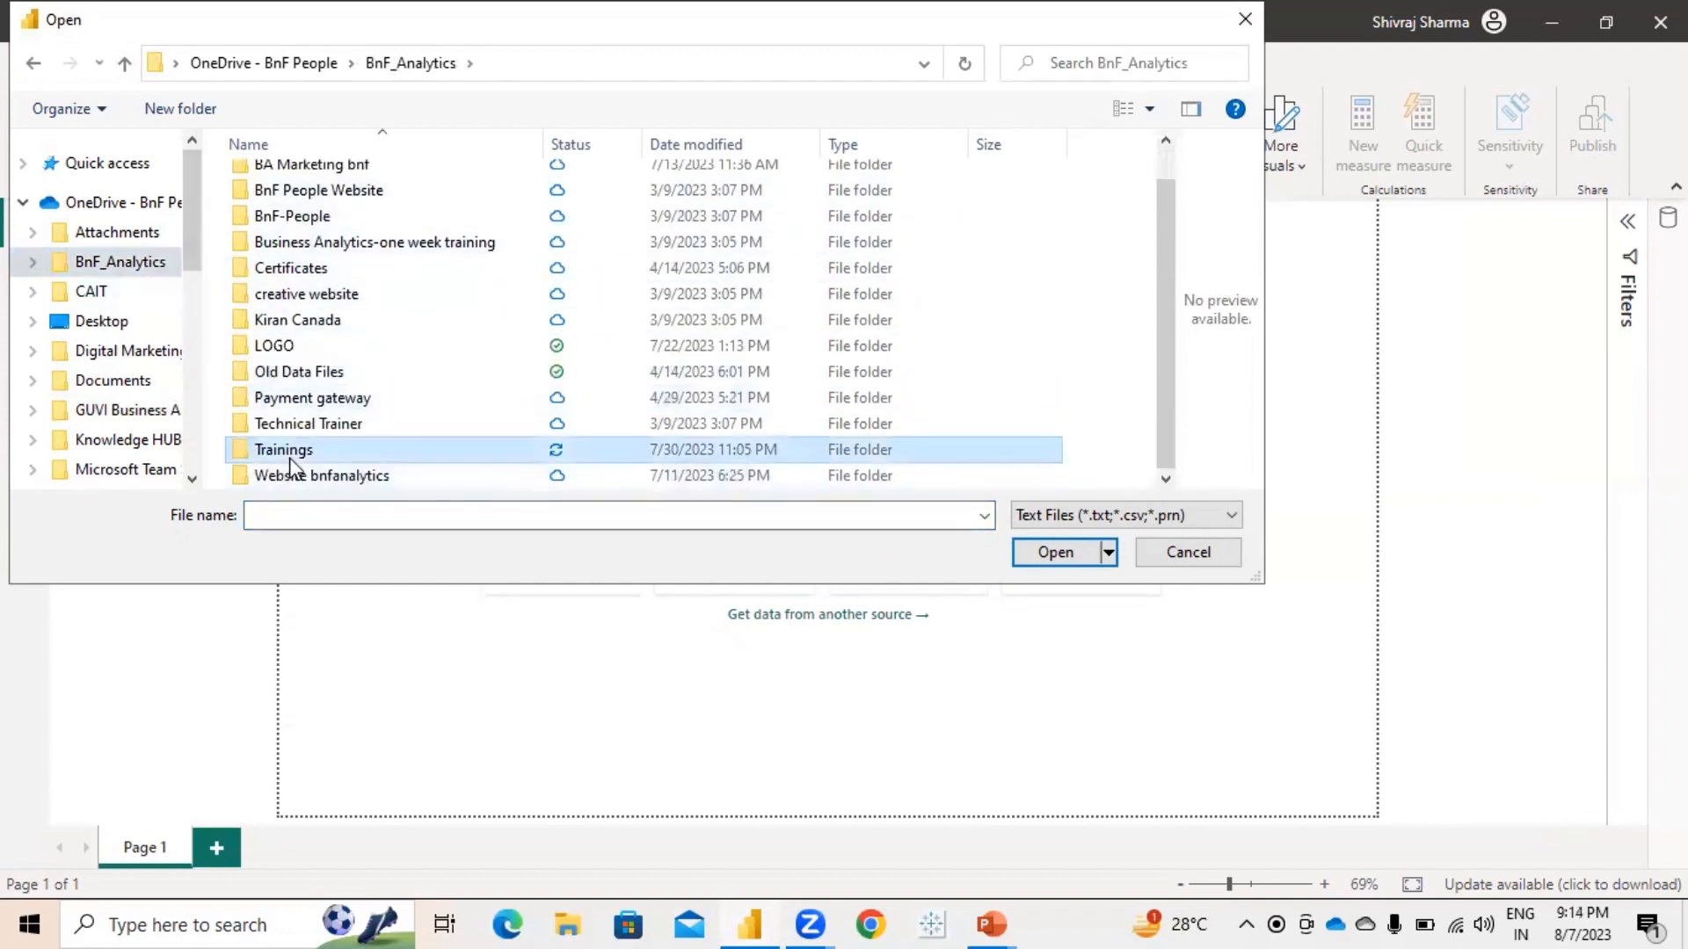
double_click(345, 308)
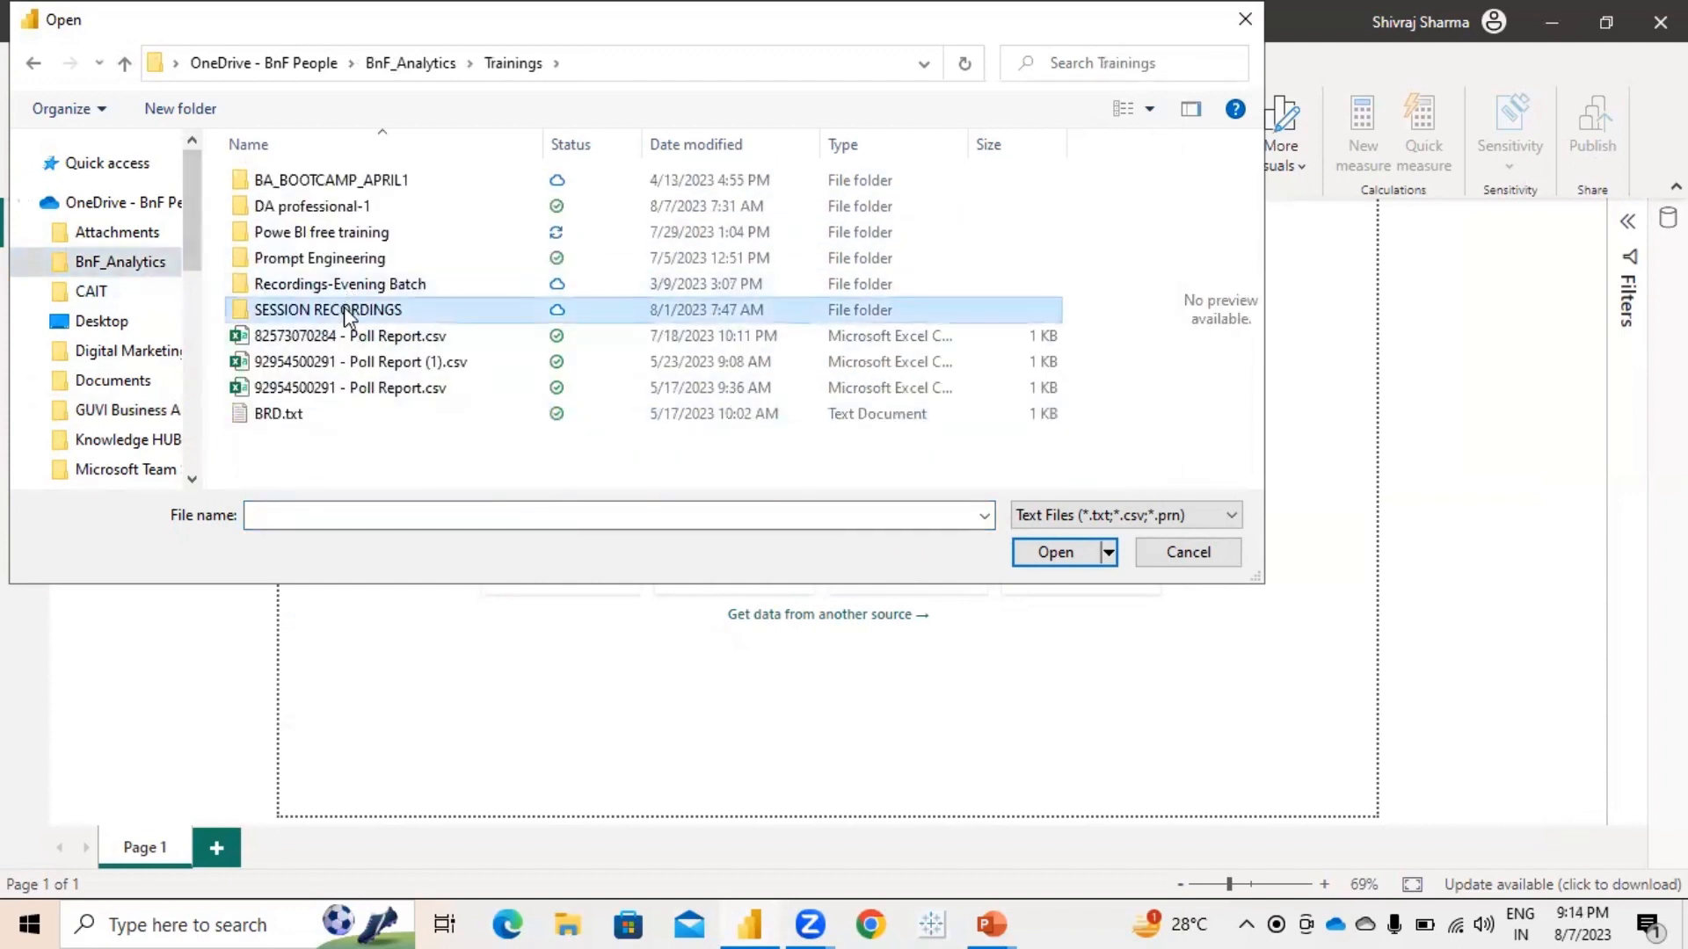
click(318, 261)
double_click(318, 261)
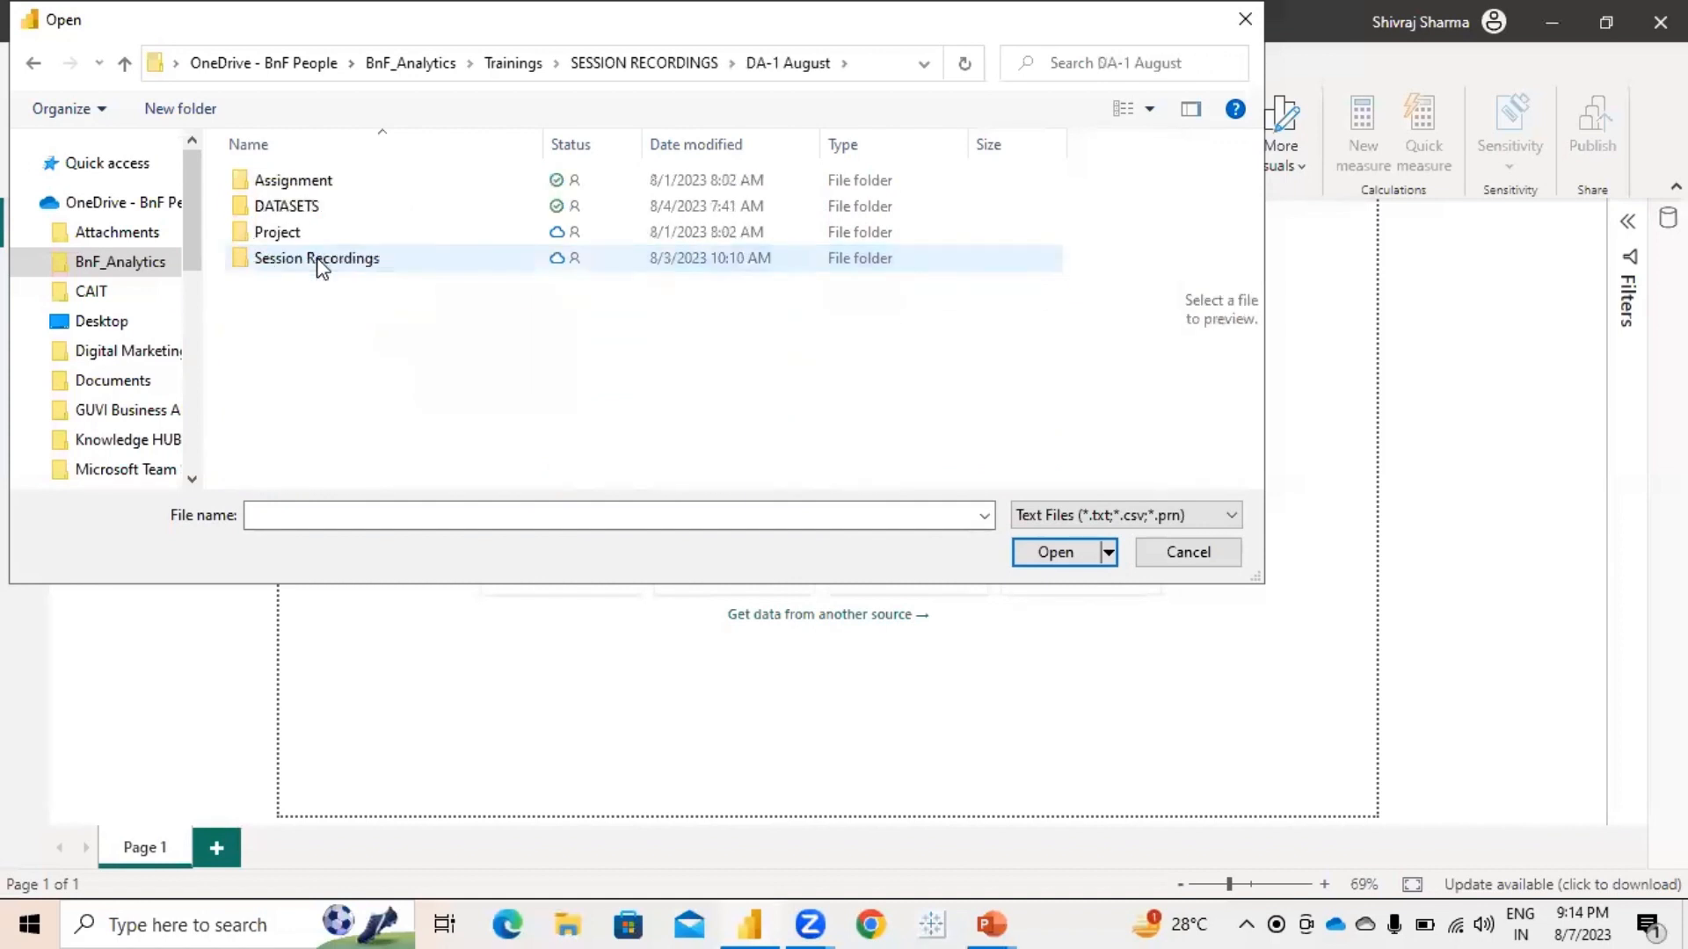
double_click(297, 209)
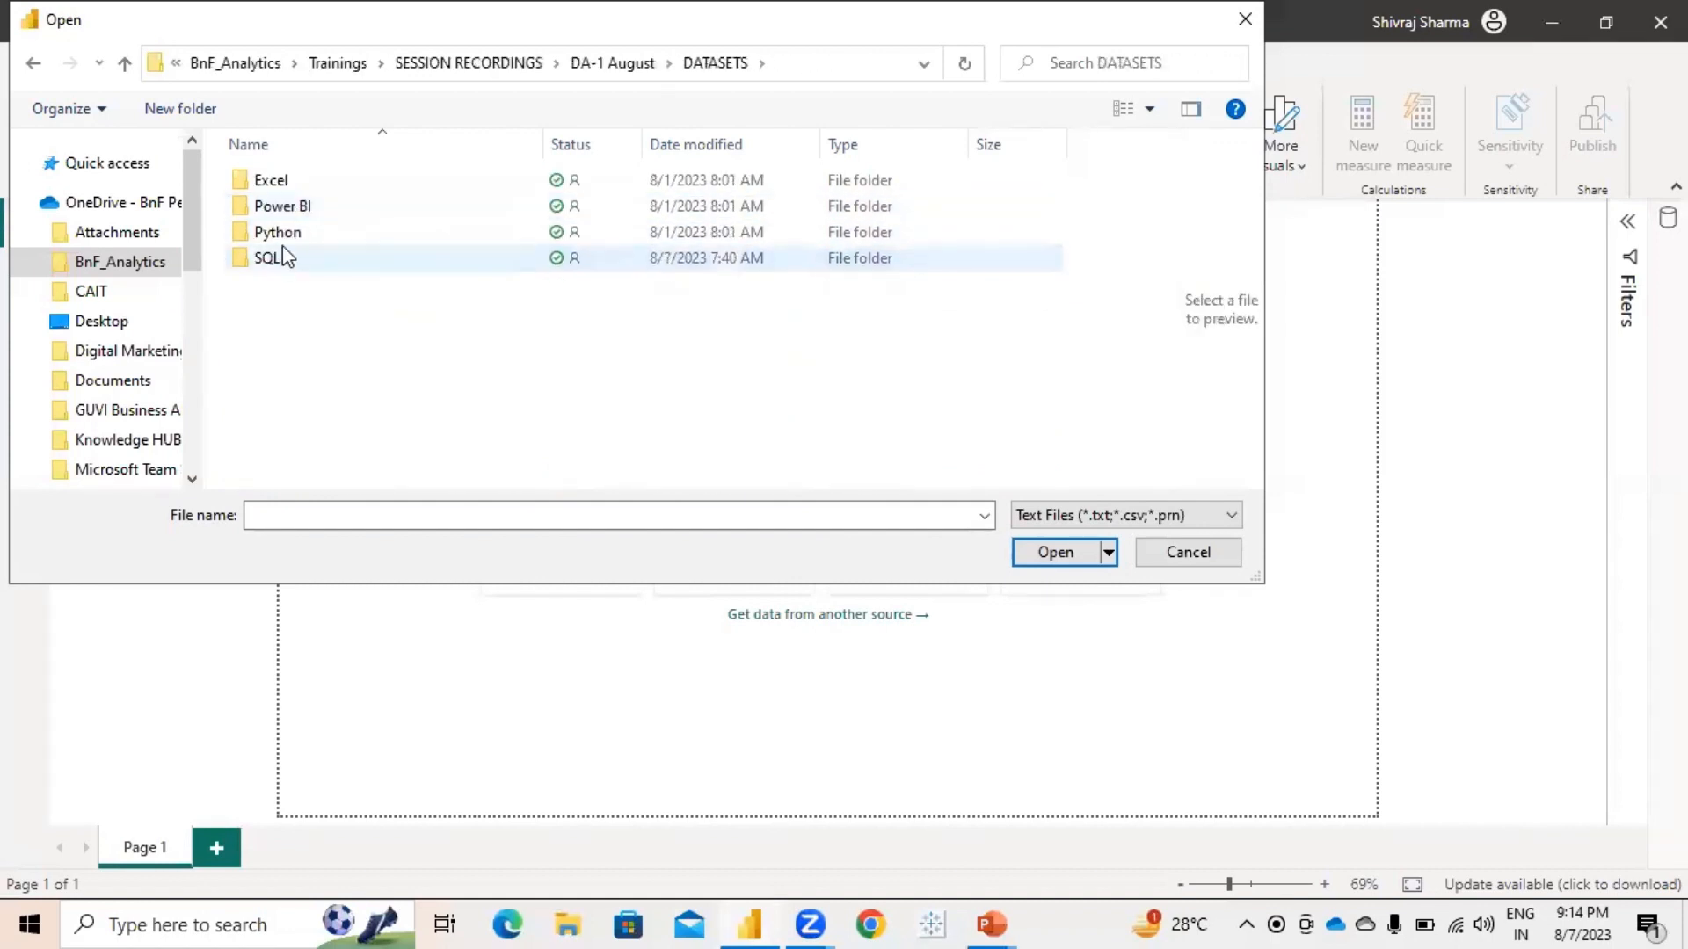
double_click(282, 209)
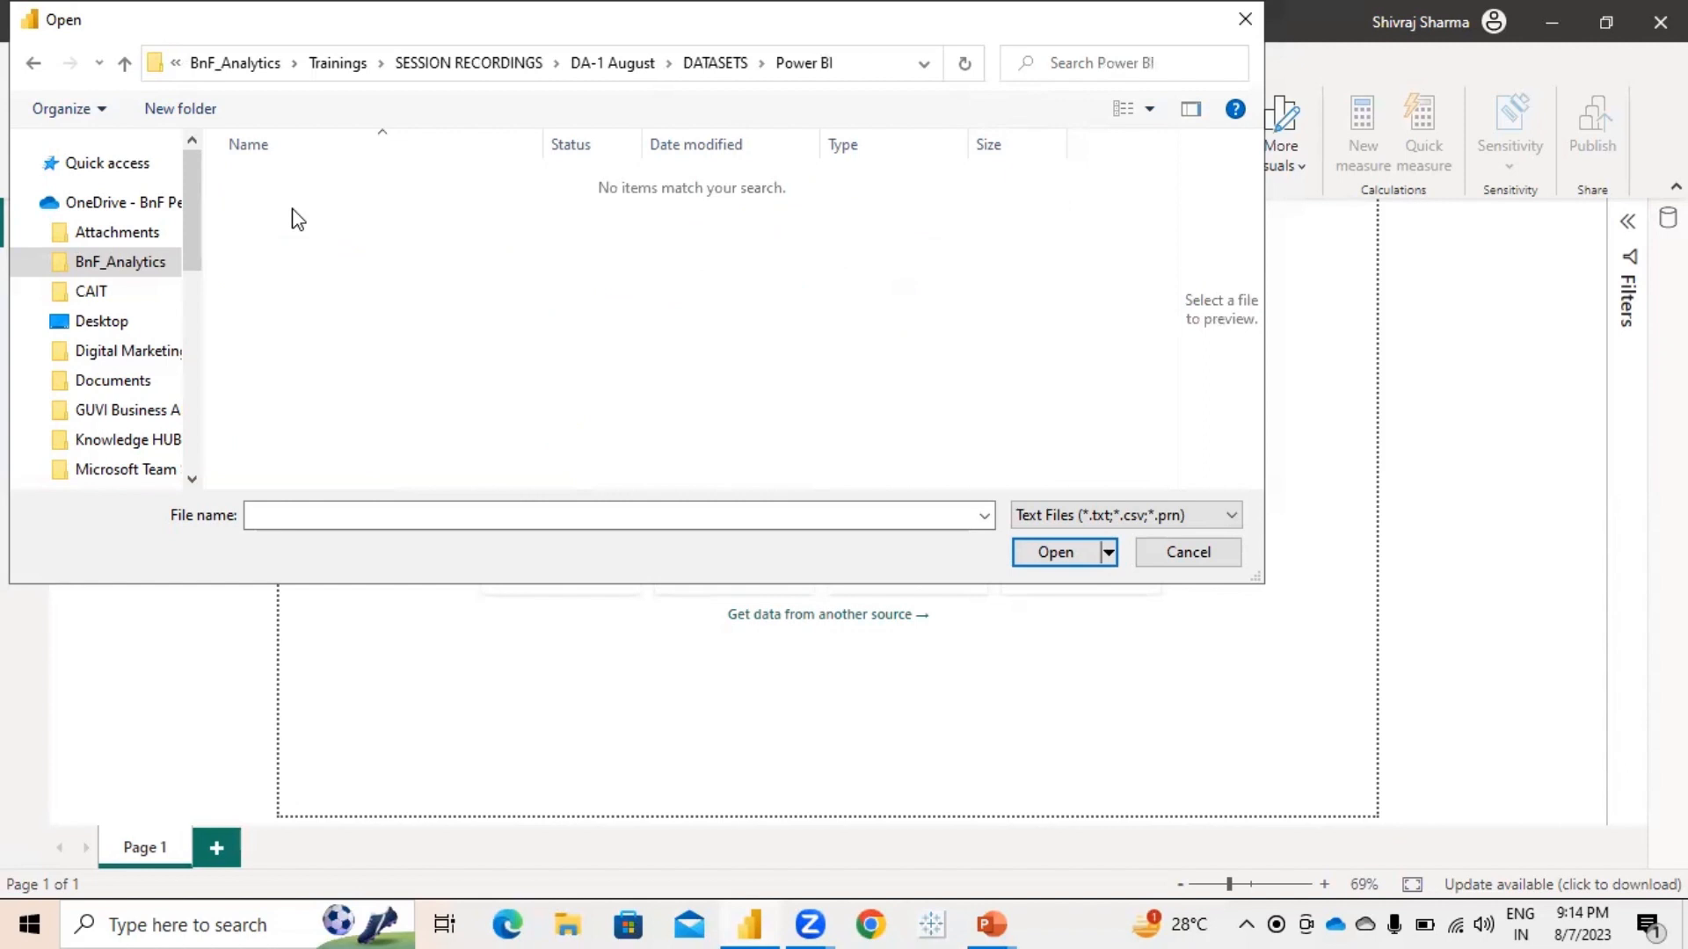
- Check DA-1 August's Session Recordings Power BI folder, then return to SESSION RECORDINGS
key(alt+Up)
key(alt+Up)
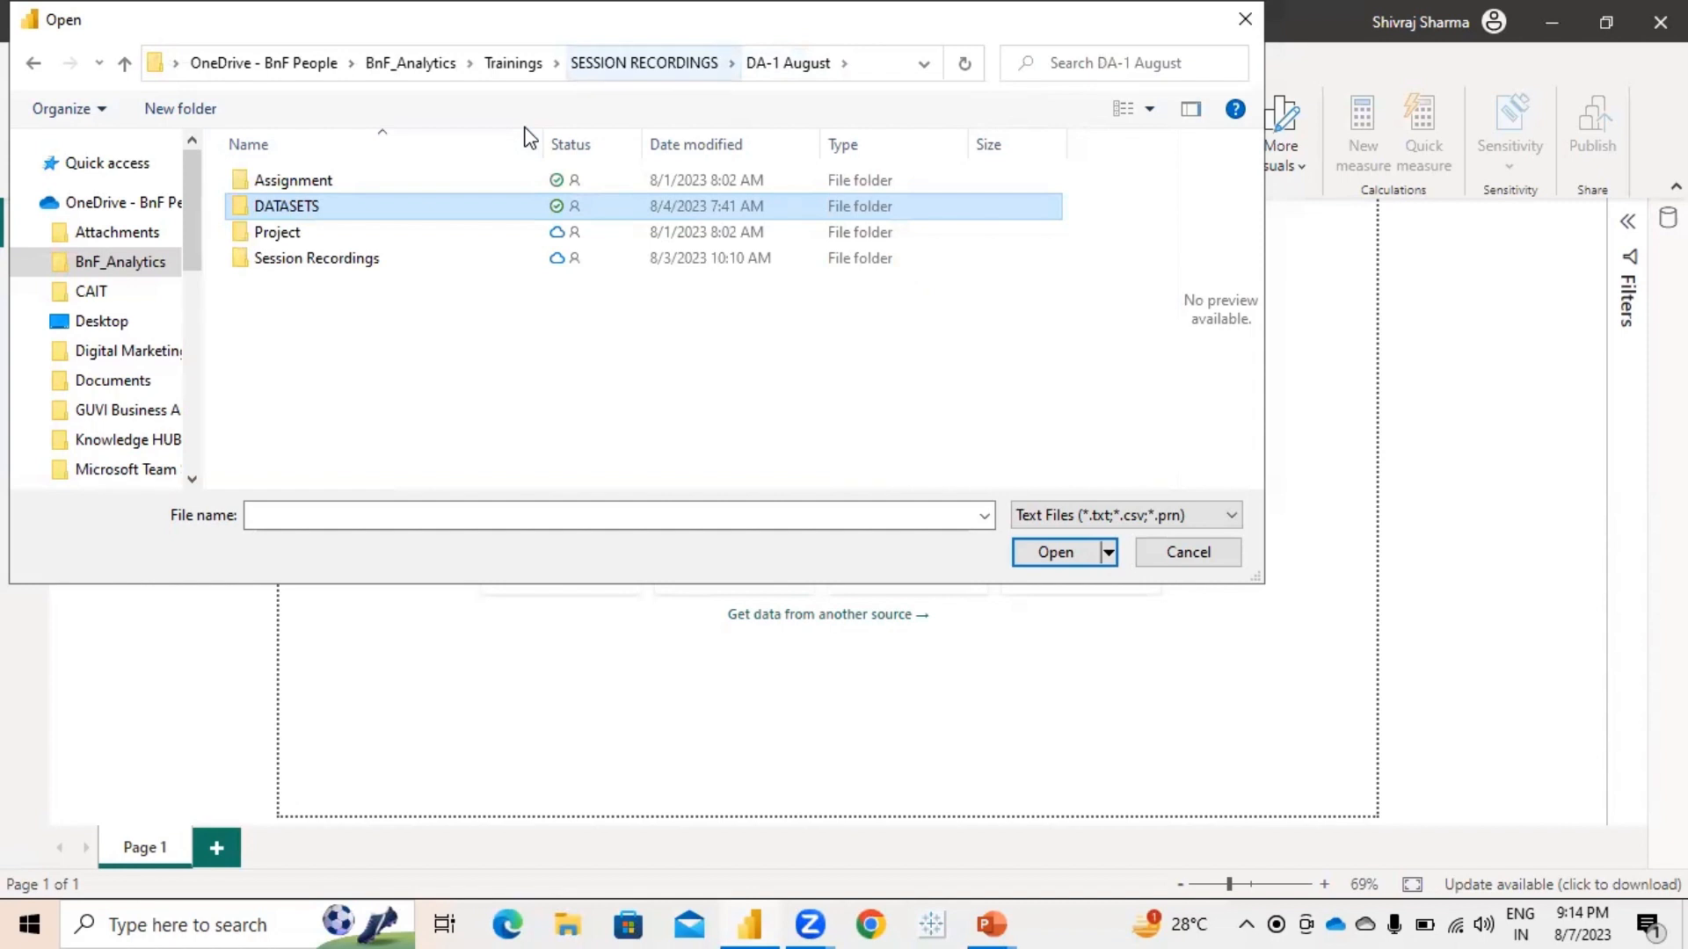
double_click(341, 260)
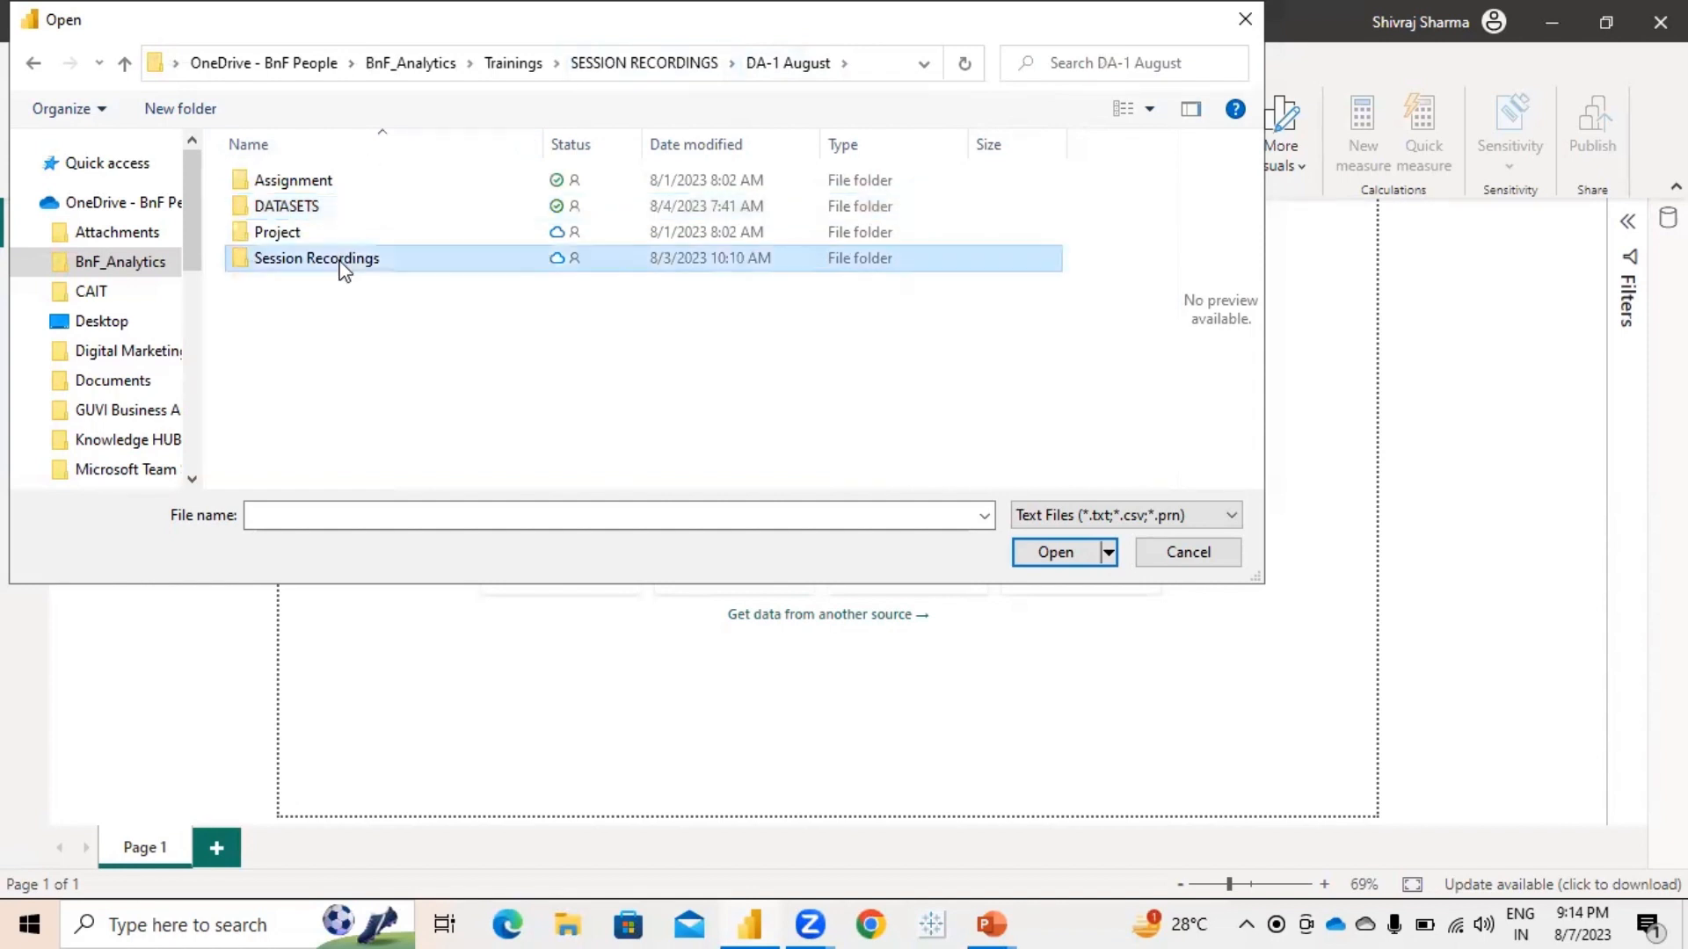
double_click(302, 233)
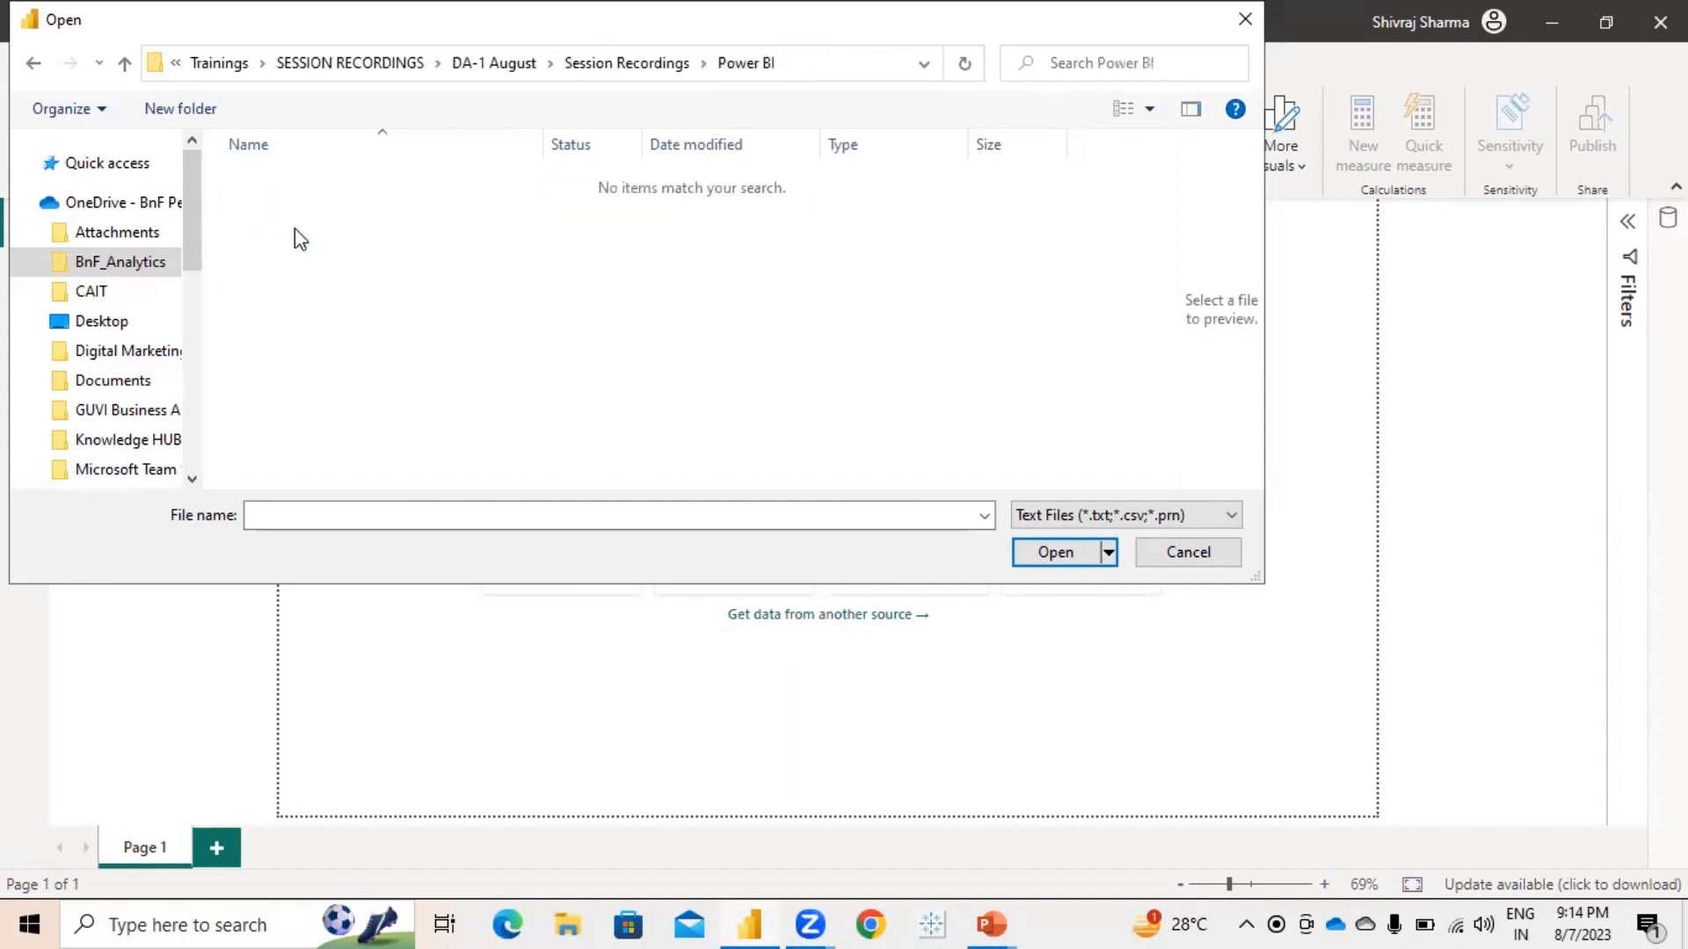
key(alt+Left)
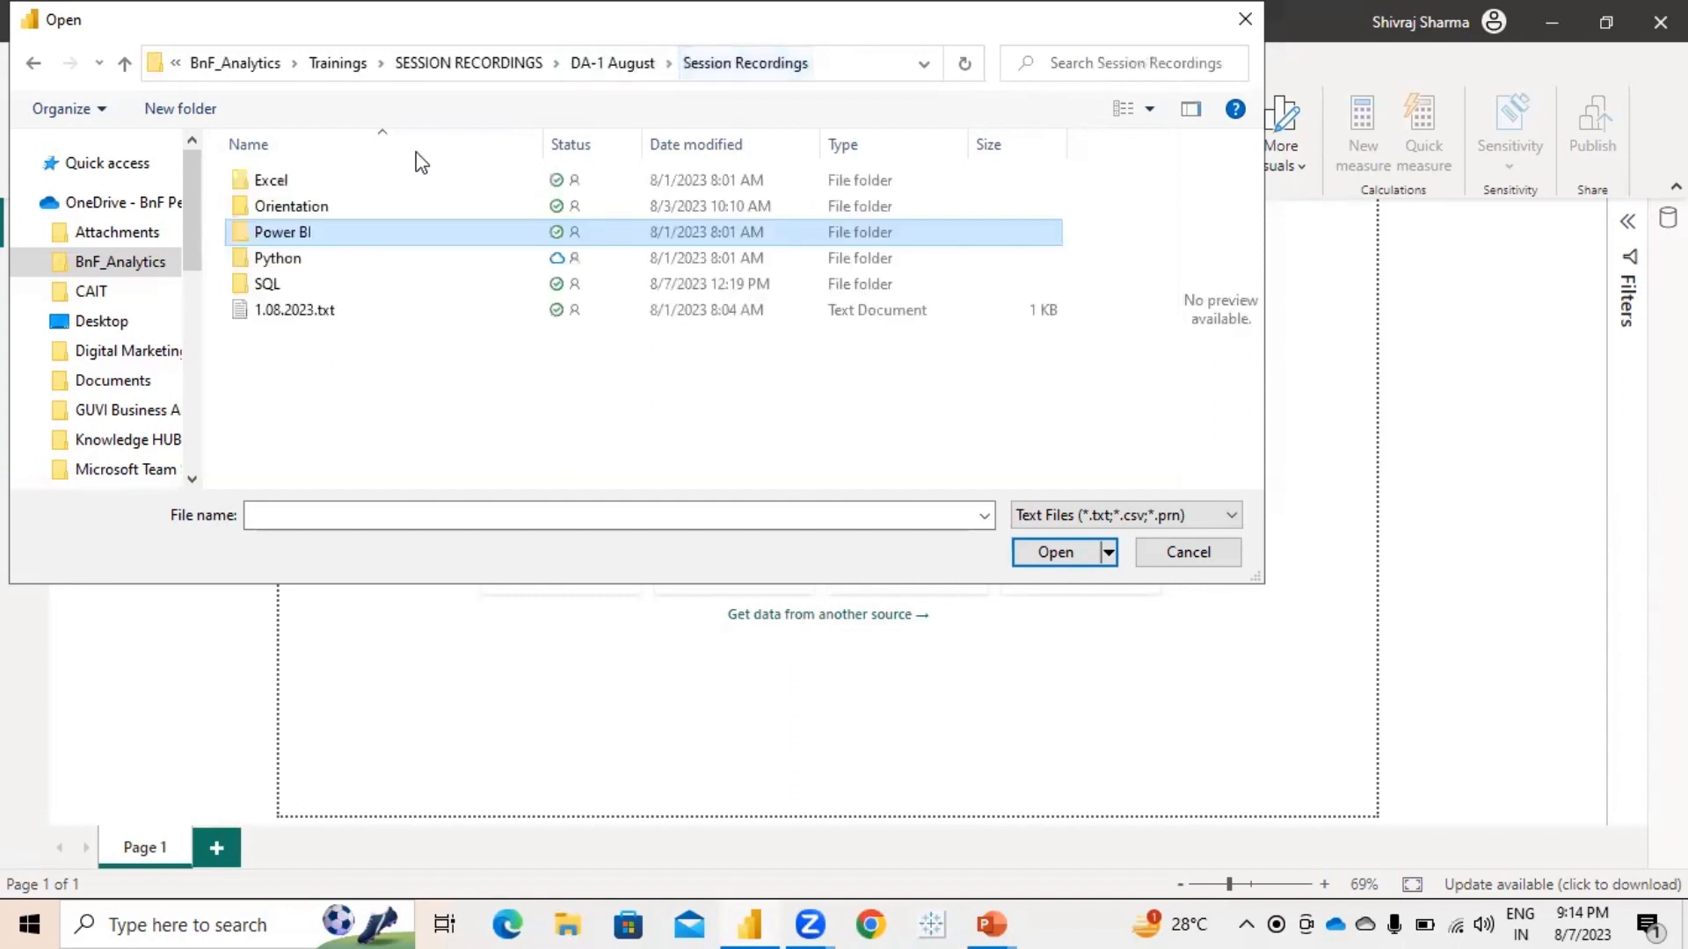
key(alt+Left)
key(alt+Left)
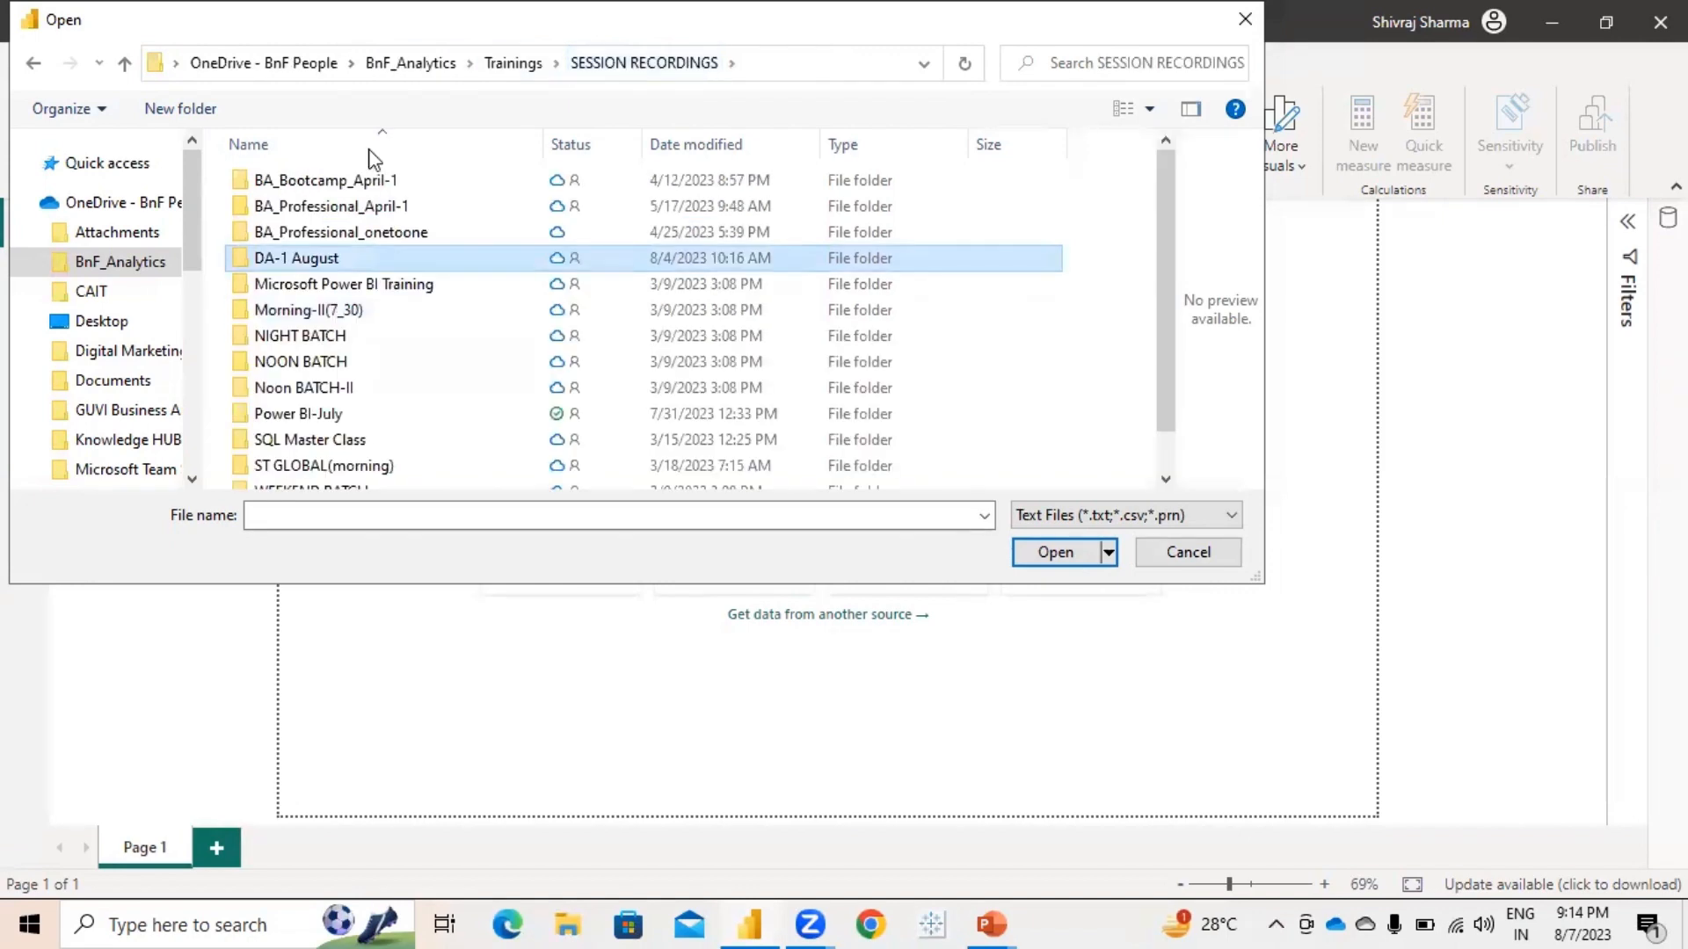
- Open Superstore.csv from the Power BI-July > DATA sets folder
double_click(359, 415)
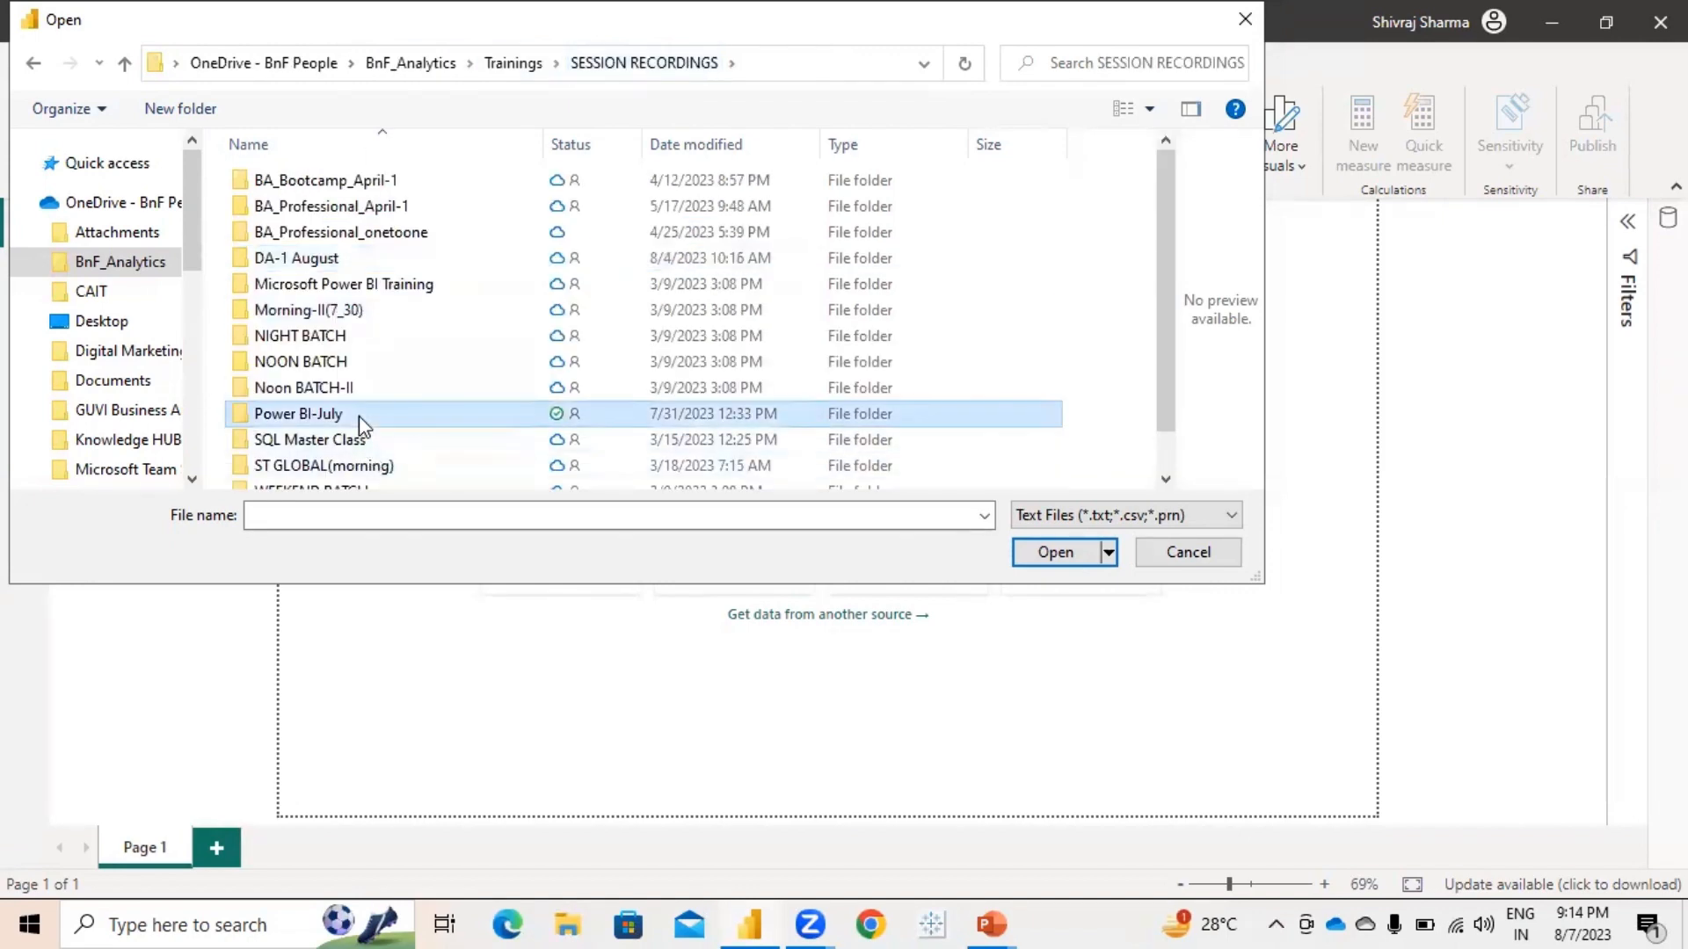
click(328, 422)
double_click(328, 422)
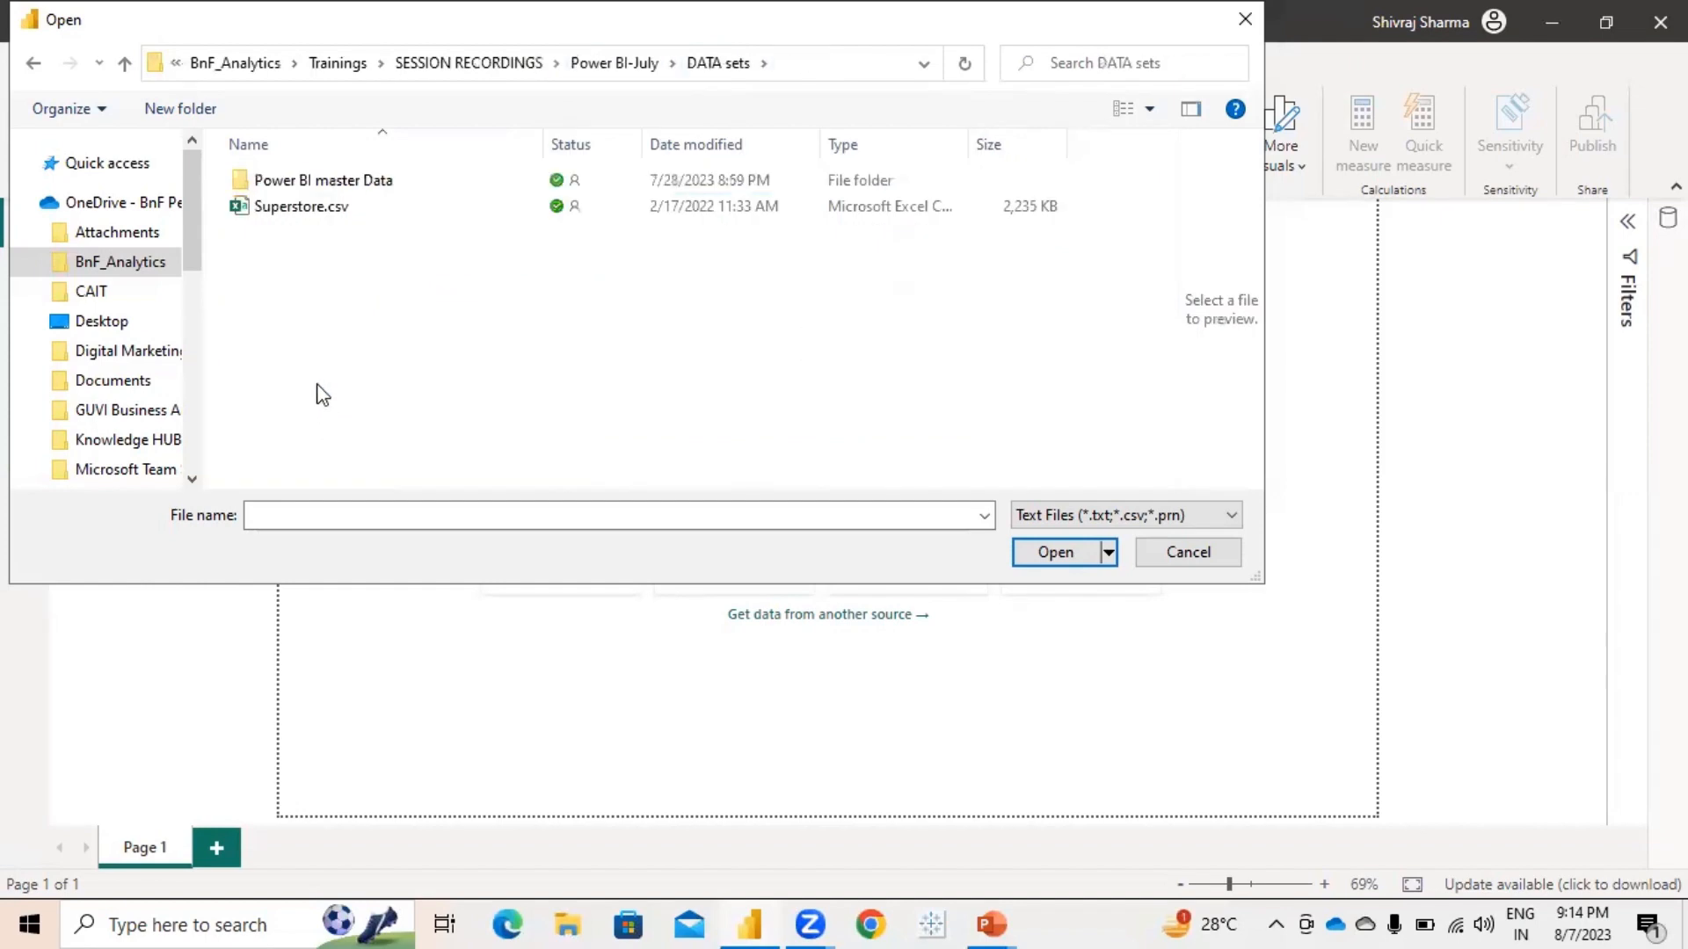
double_click(315, 209)
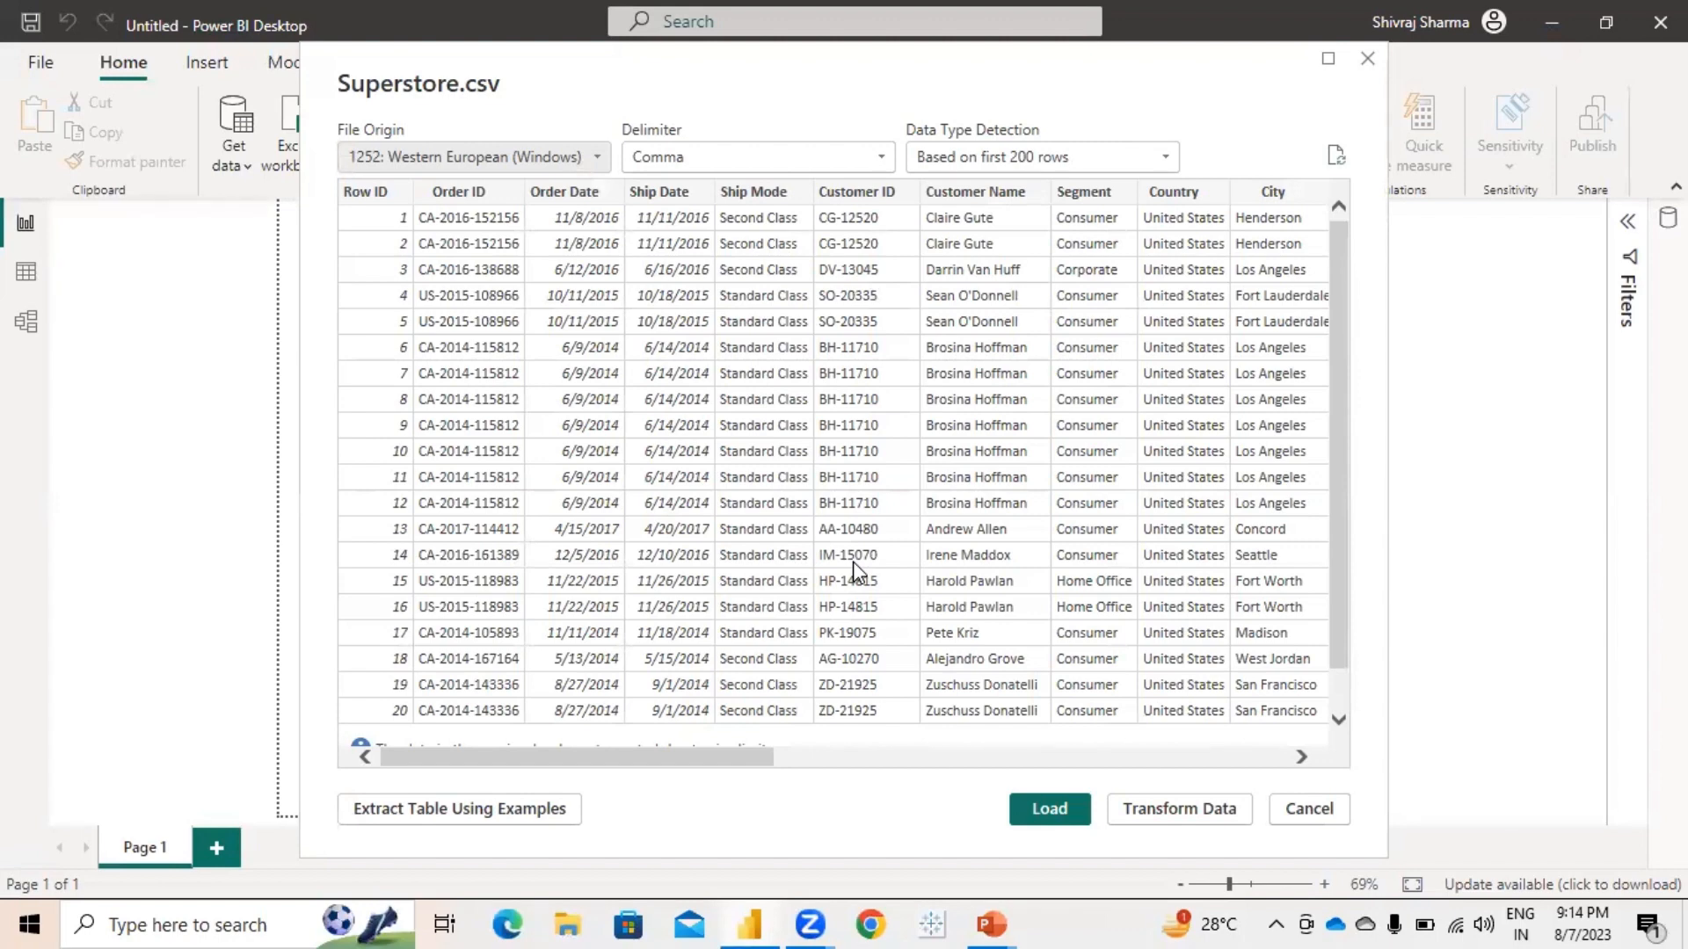
- Load the Superstore data and expand the Superstore table to show Category, Sales, Profit and other fields
click(1049, 810)
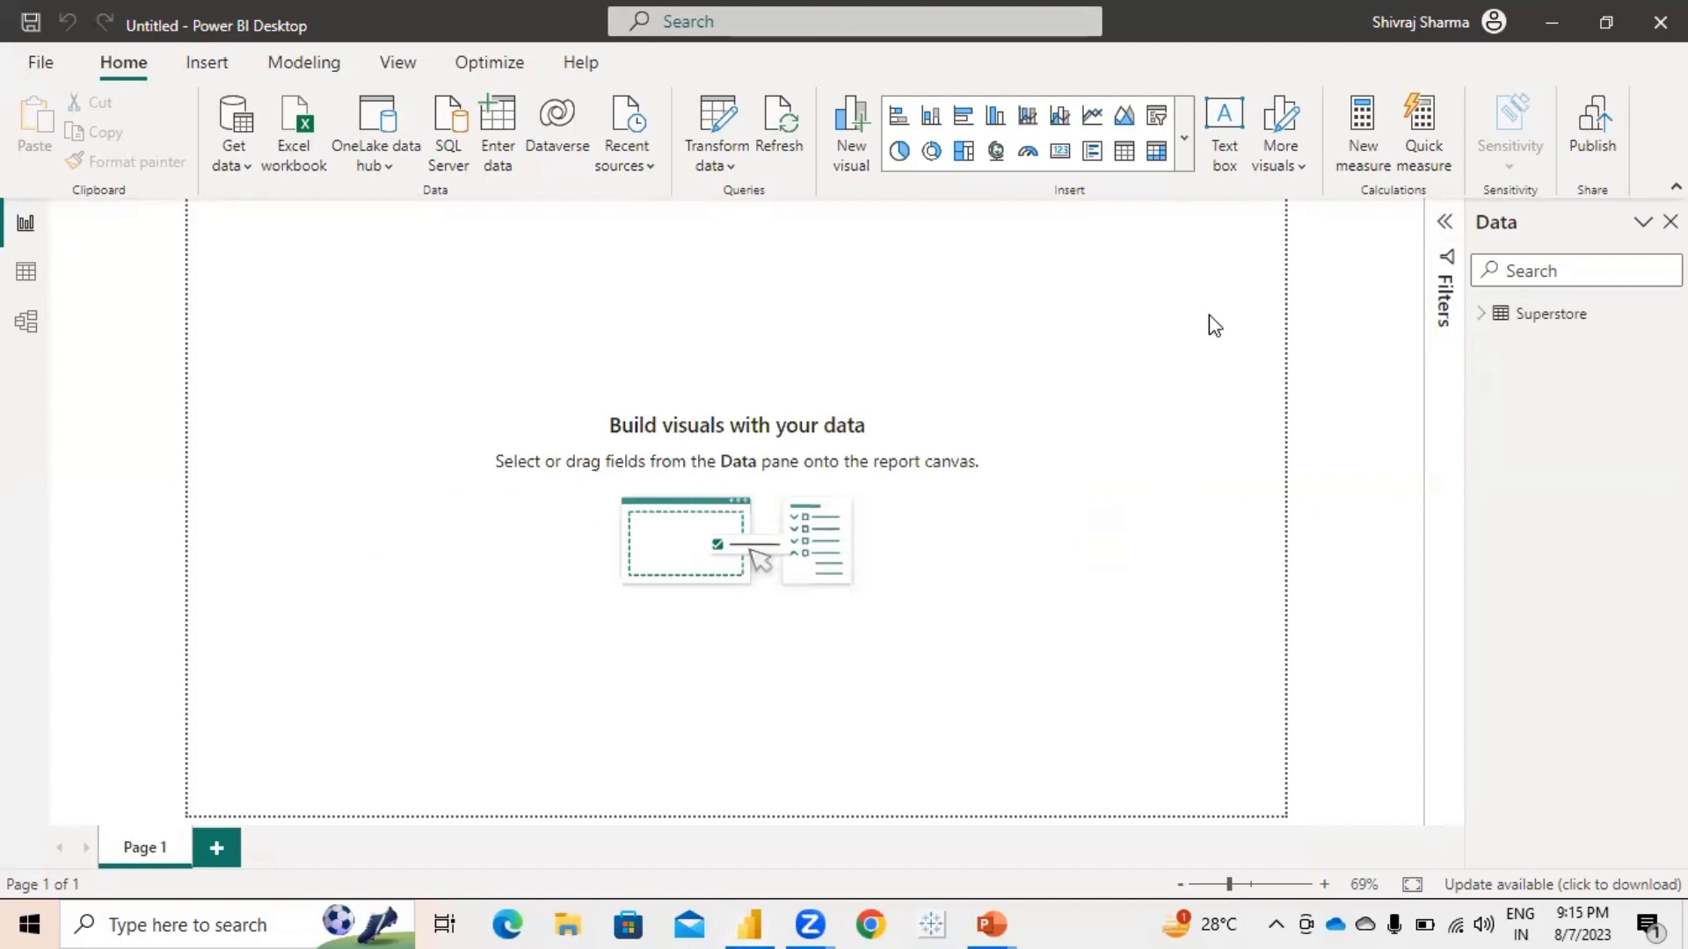
click(1482, 317)
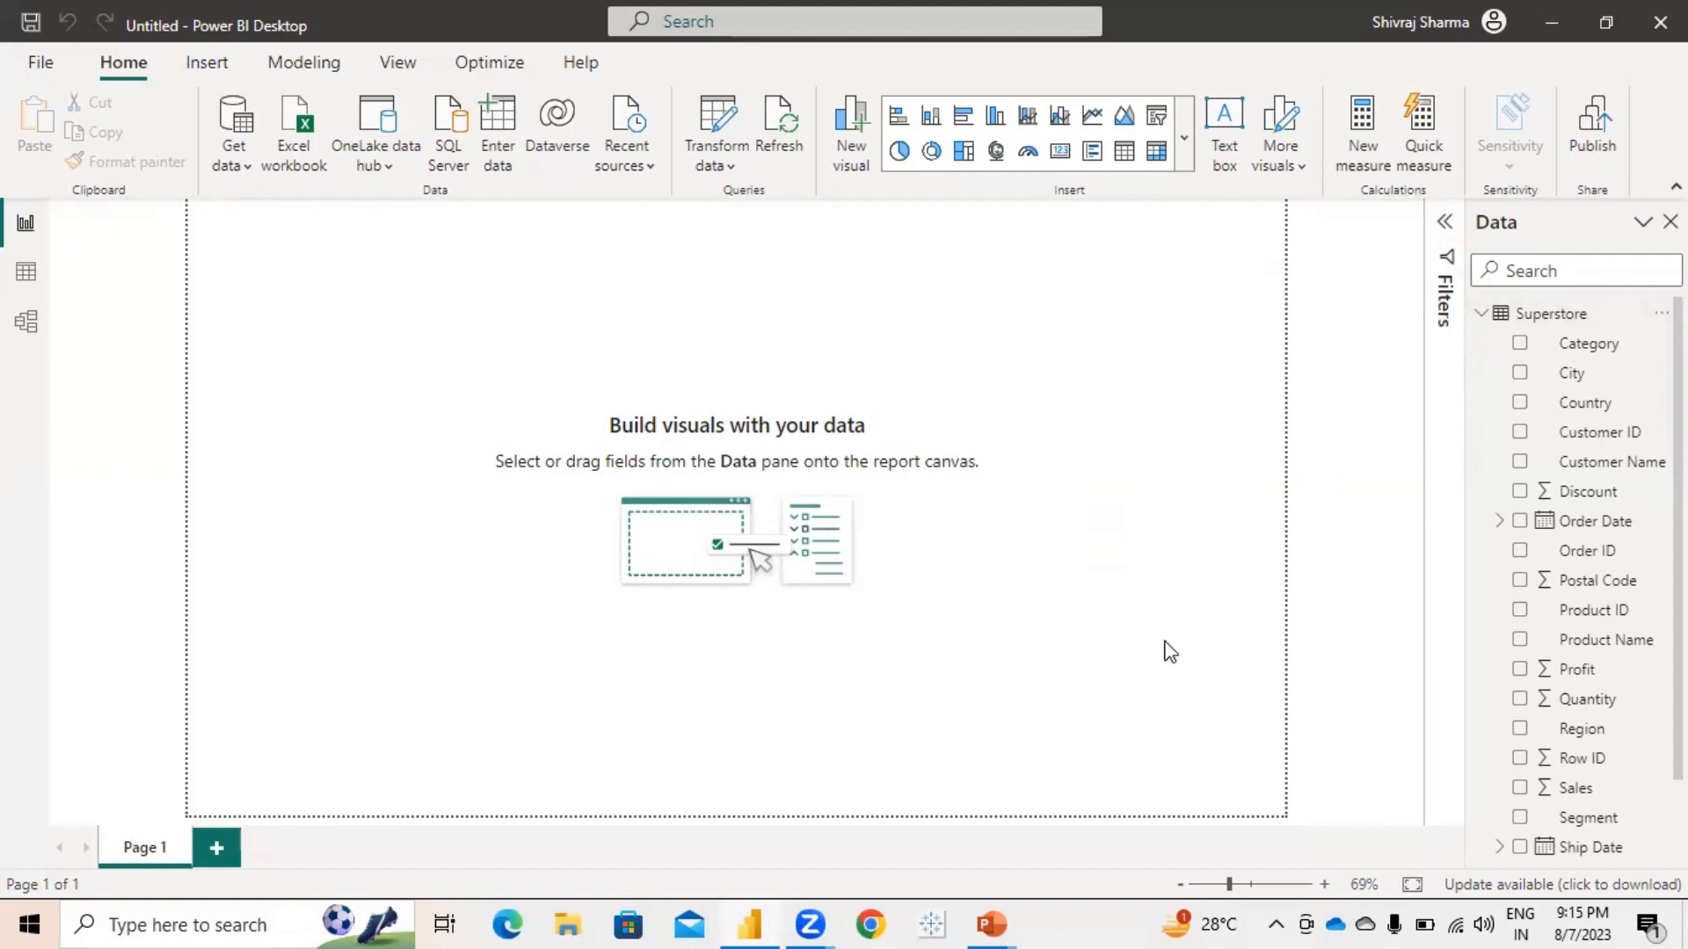
mouse_move(1011, 922)
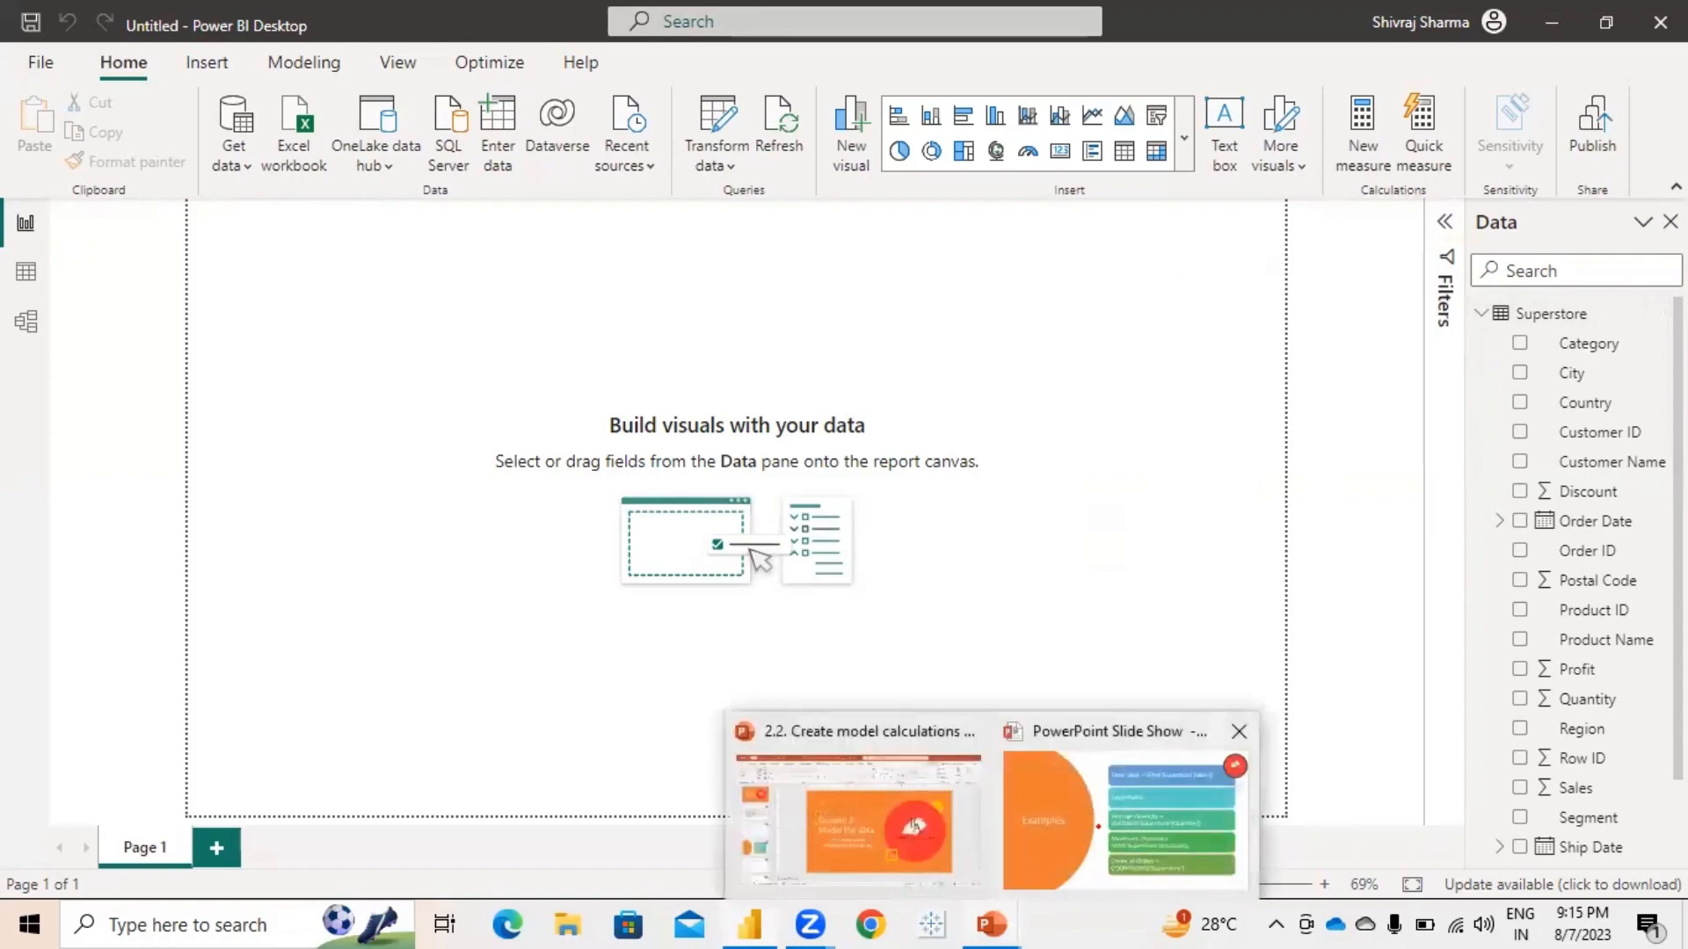
click(1126, 818)
- On the 2.2 DAX slide, ink-mark the aggregation, time intelligence, explicit, semi-additive and quick measures topics
key(Left)
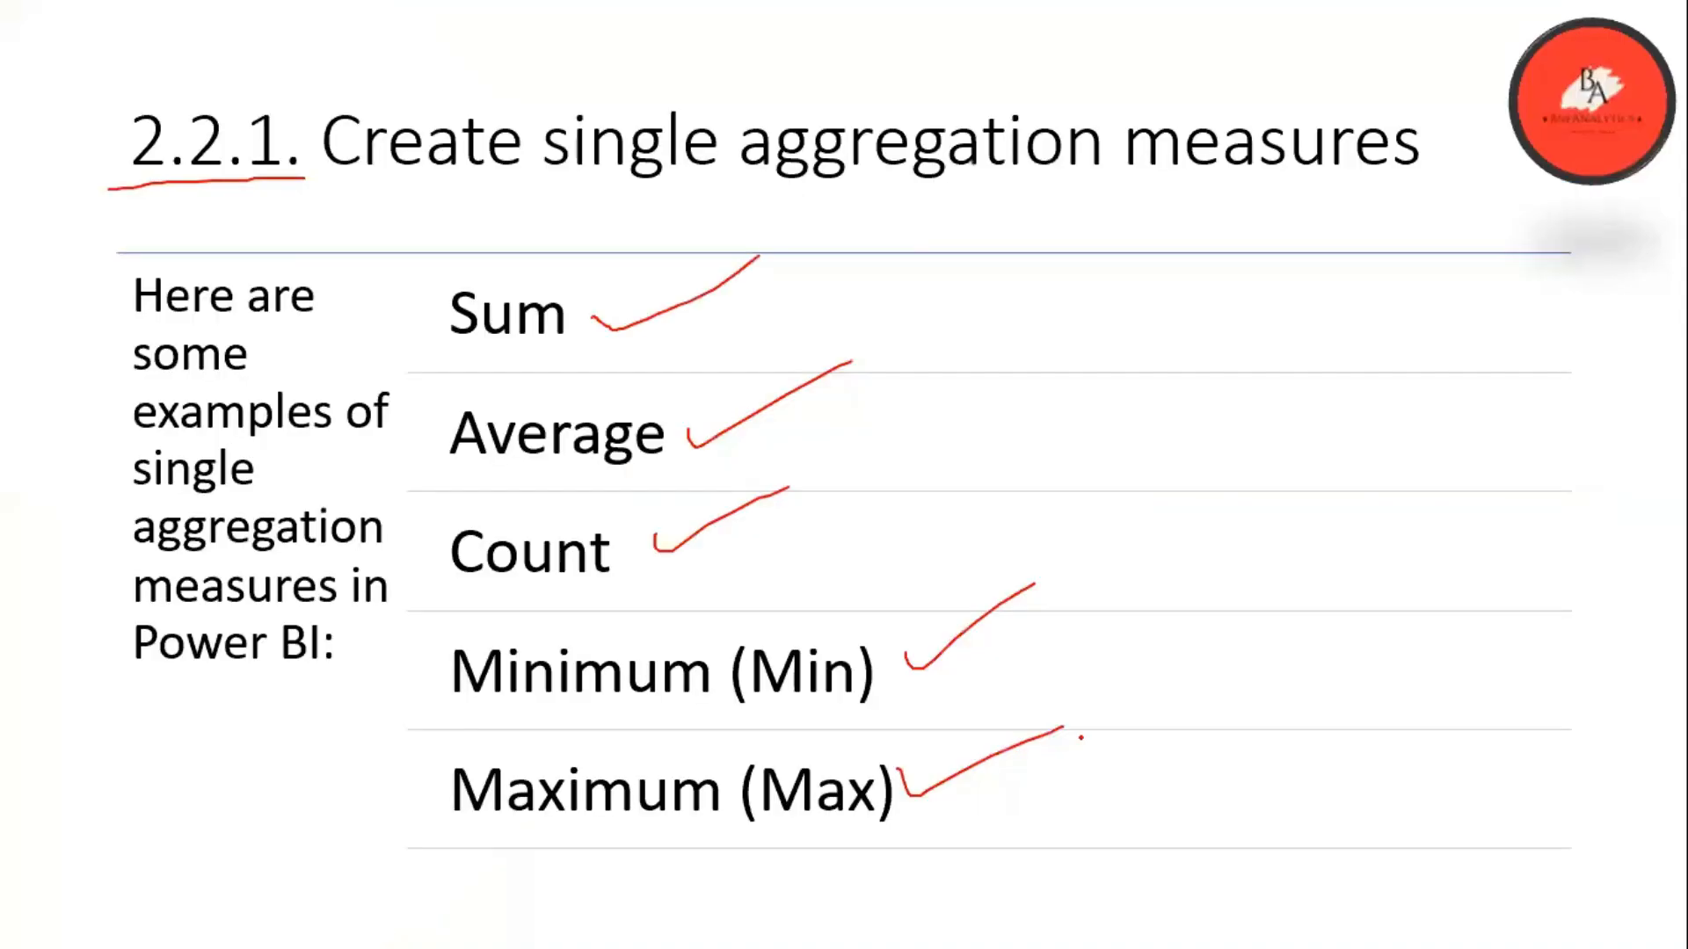
key(Left)
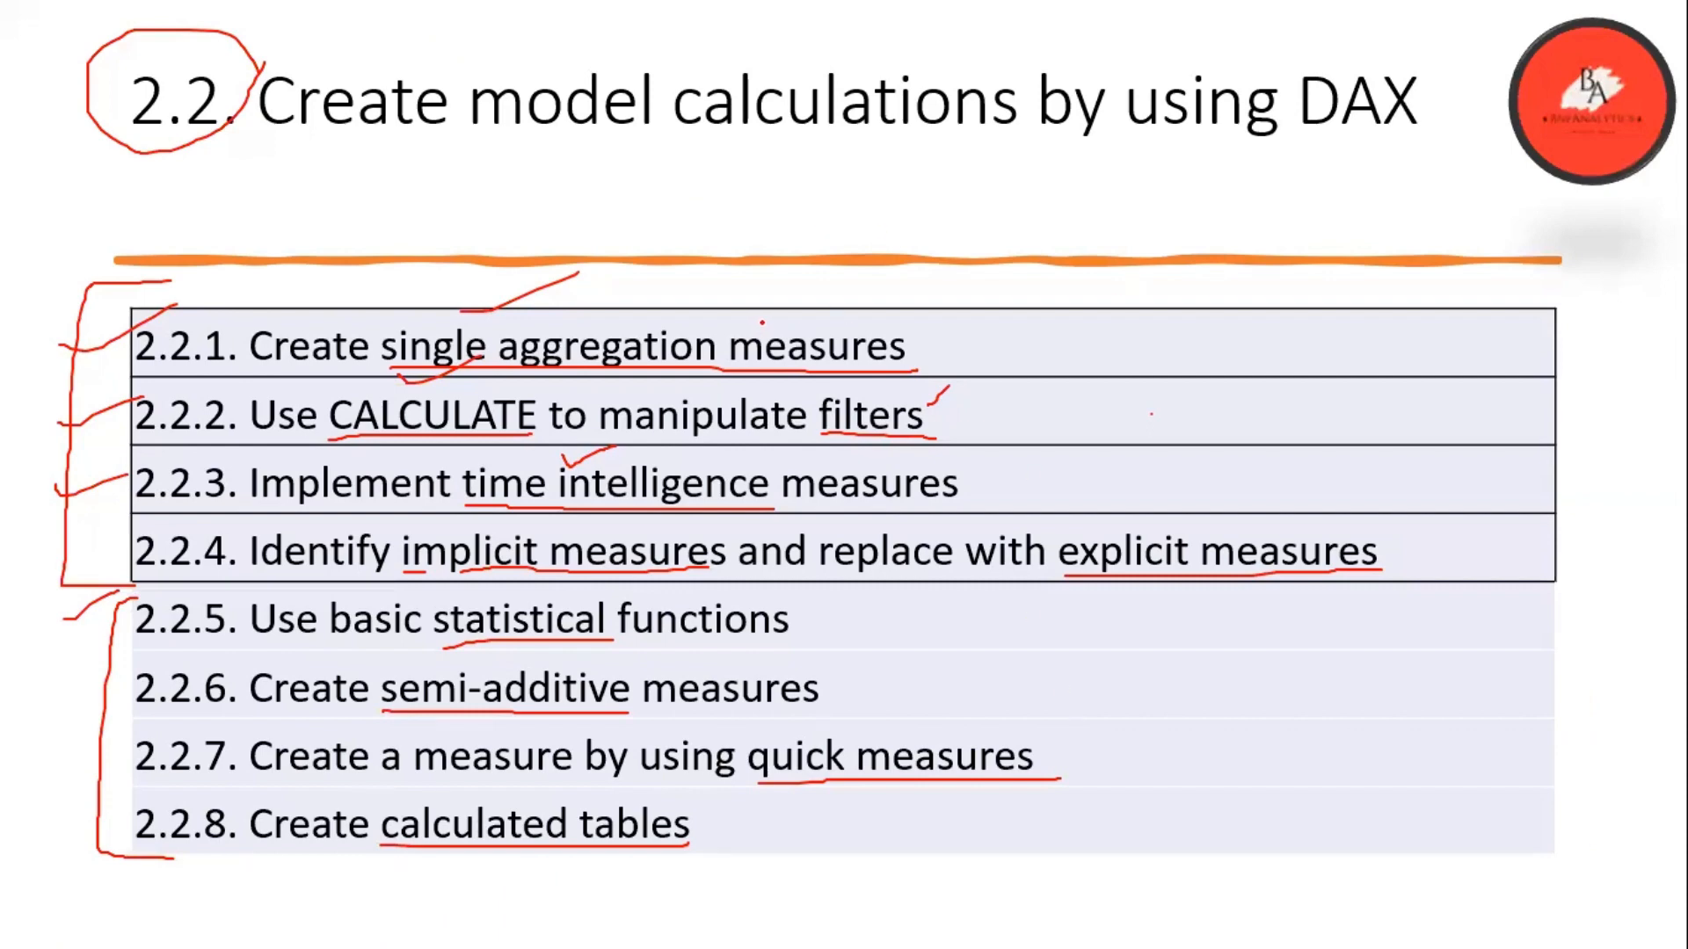
drag(761, 325, 854, 287)
drag(792, 500, 958, 499)
drag(976, 482, 1068, 429)
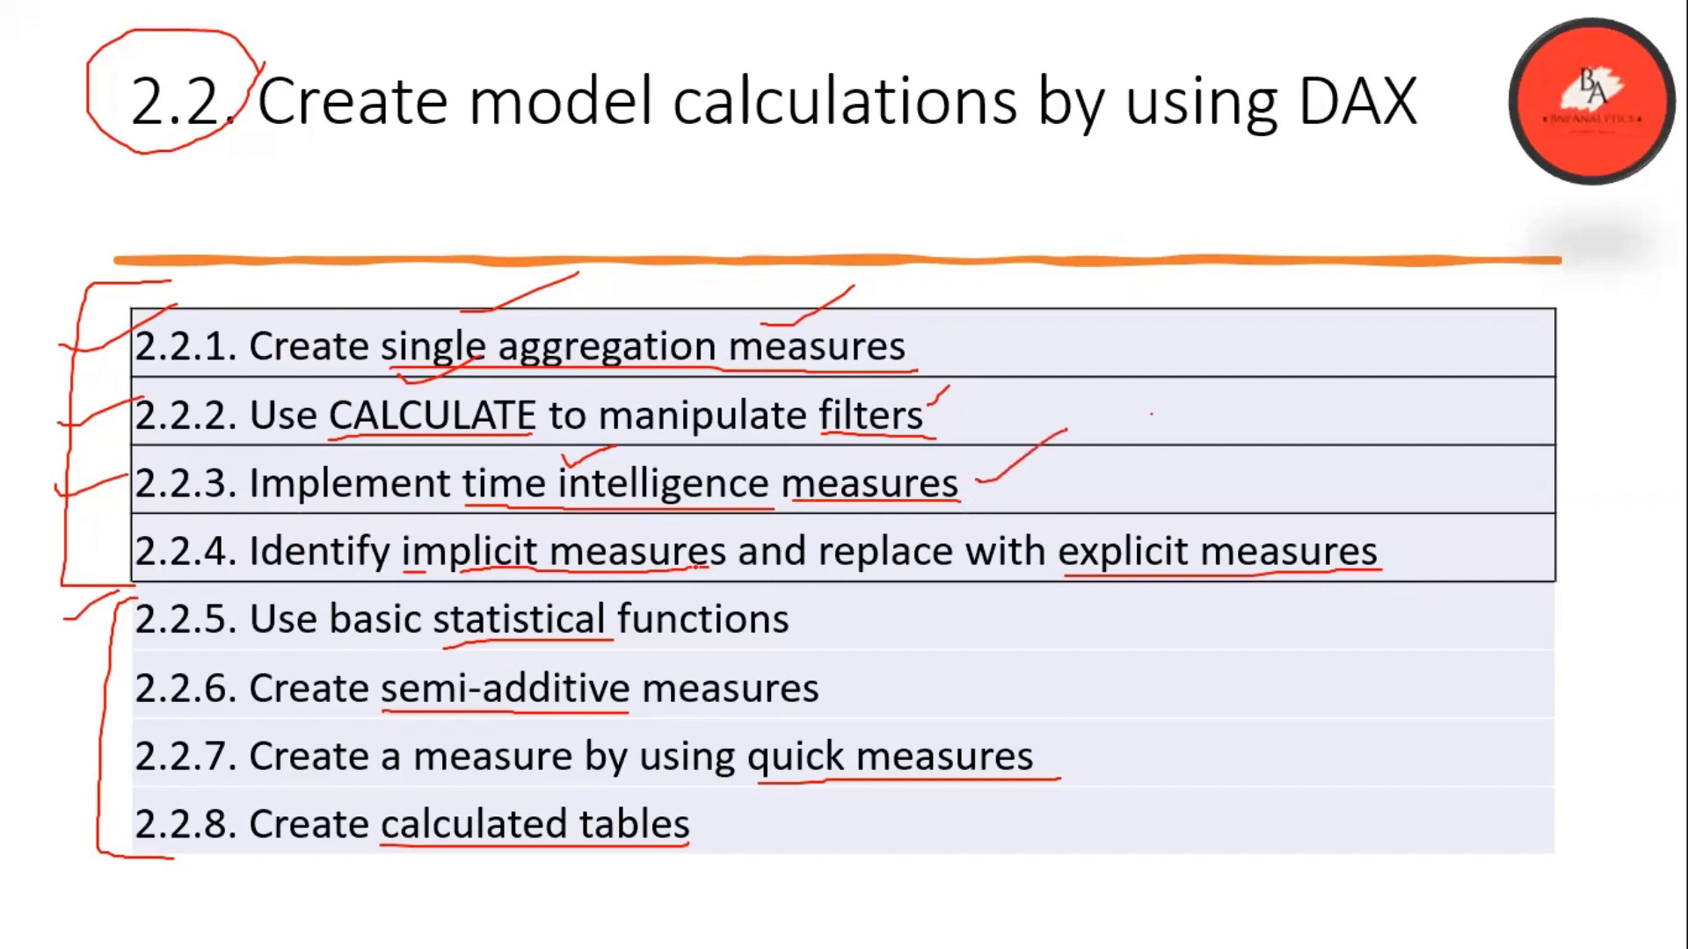
drag(1206, 515, 1350, 435)
drag(838, 682, 1016, 663)
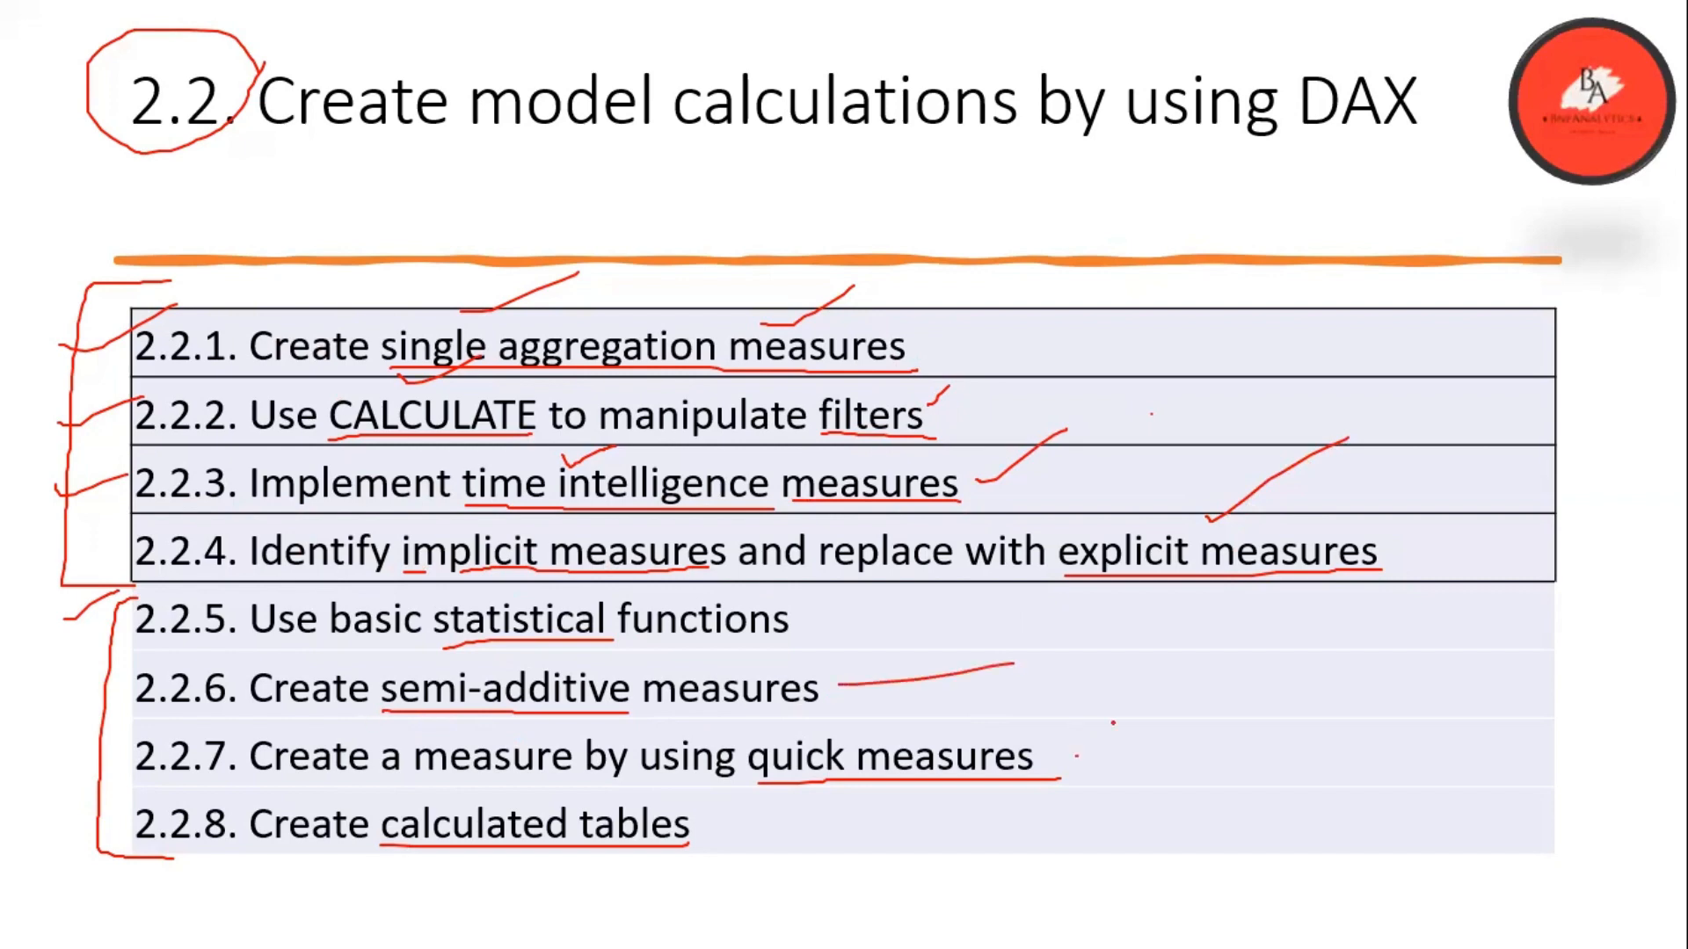
drag(1076, 754, 1180, 690)
- Switch from the slide show back to Power BI Desktop
key(alt+Tab)
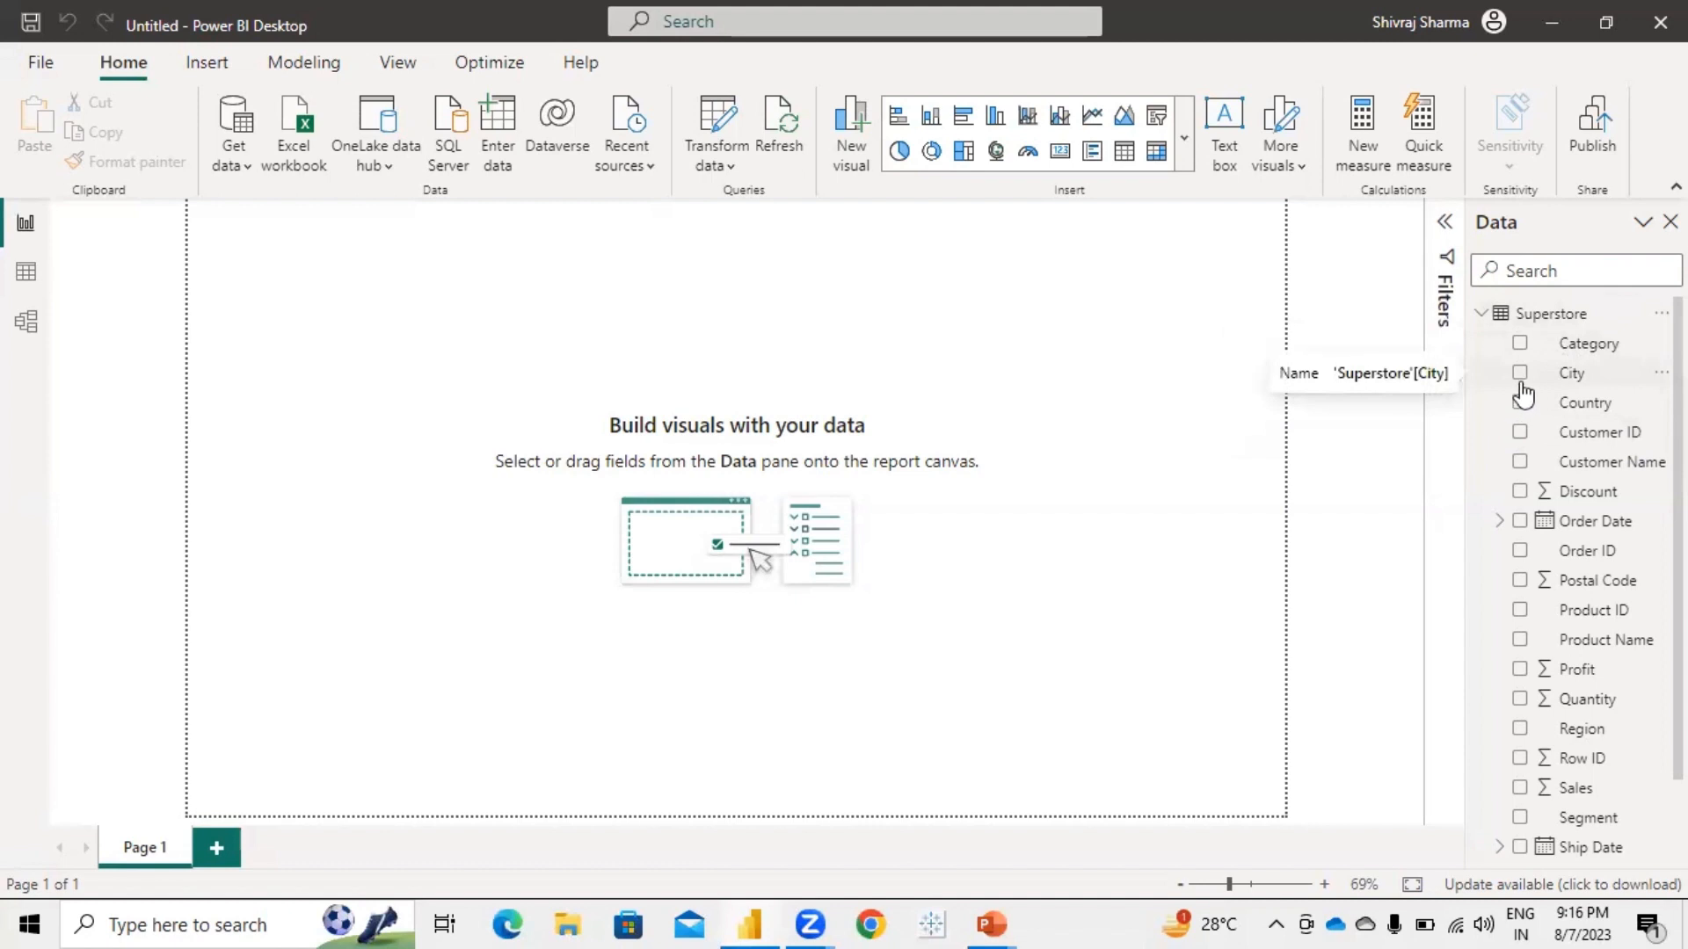
- Create a new measure from the Superstore table's right-click menu
right_click(1534, 324)
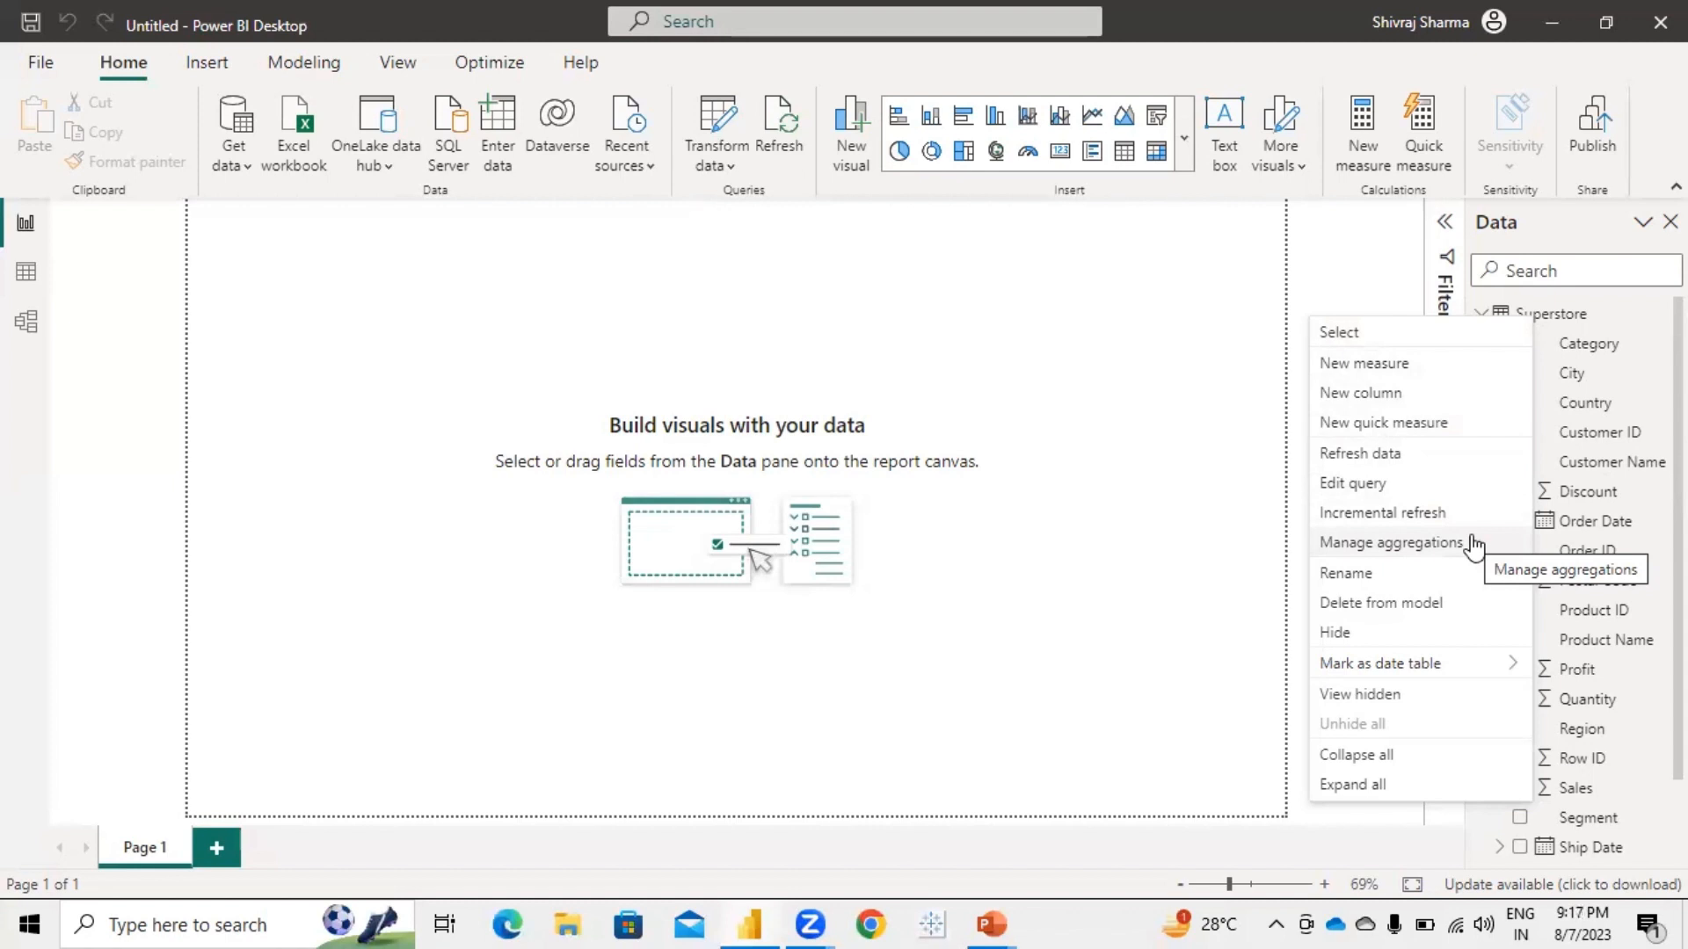
mouse_move(1423, 670)
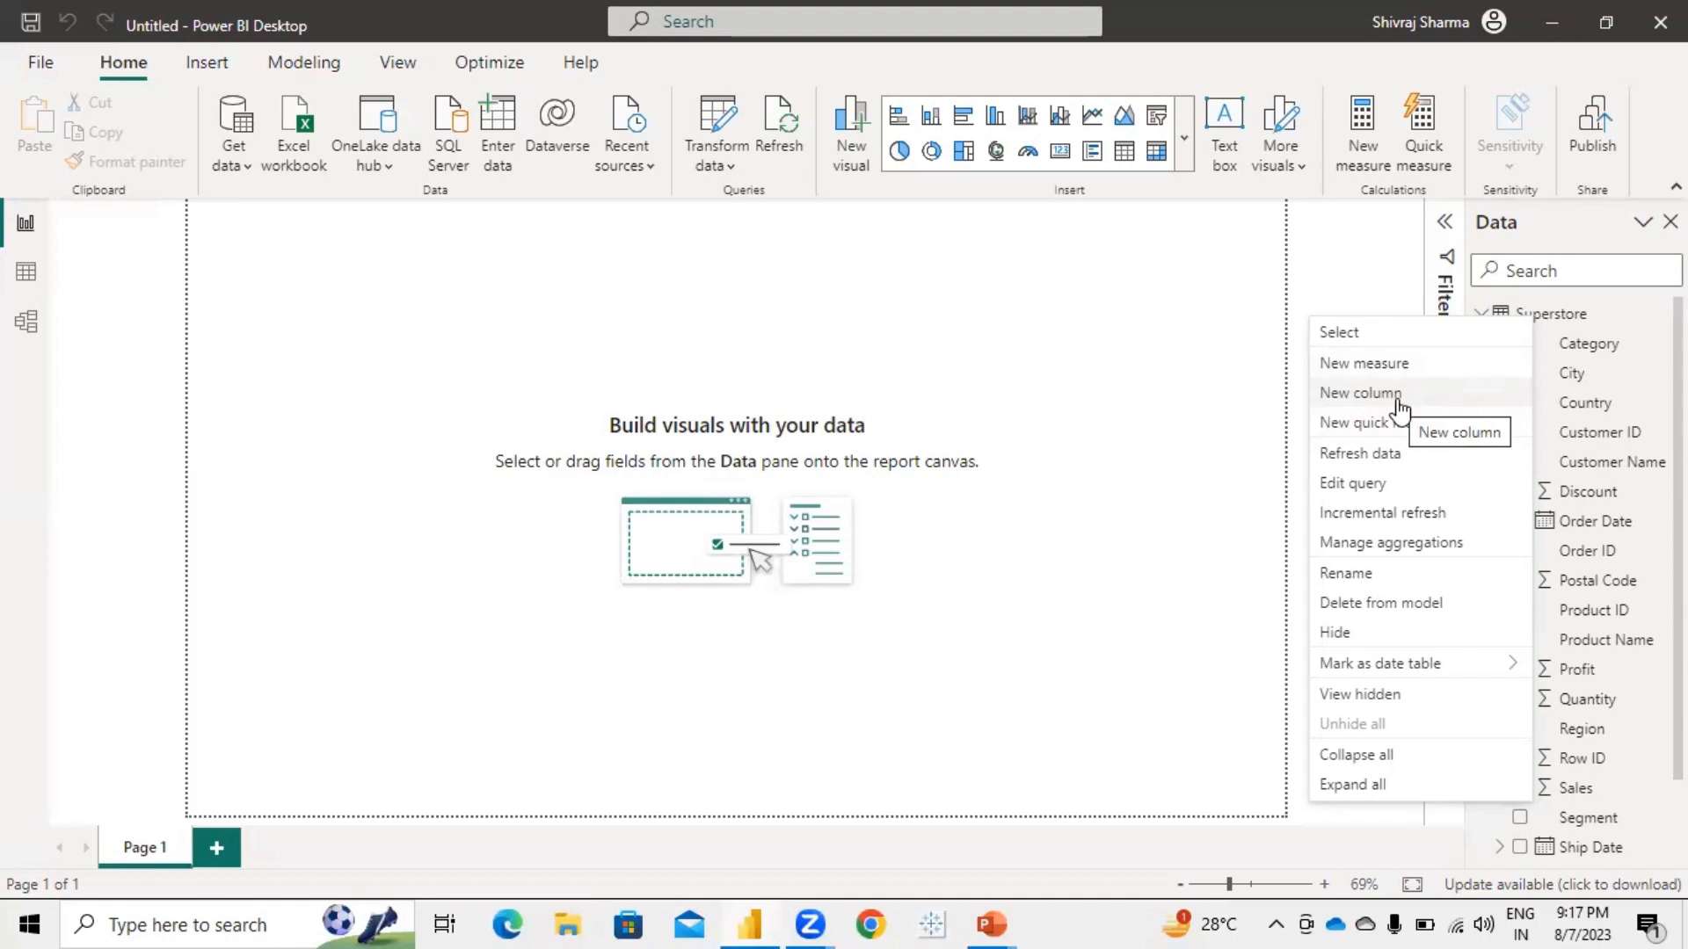
click(1364, 364)
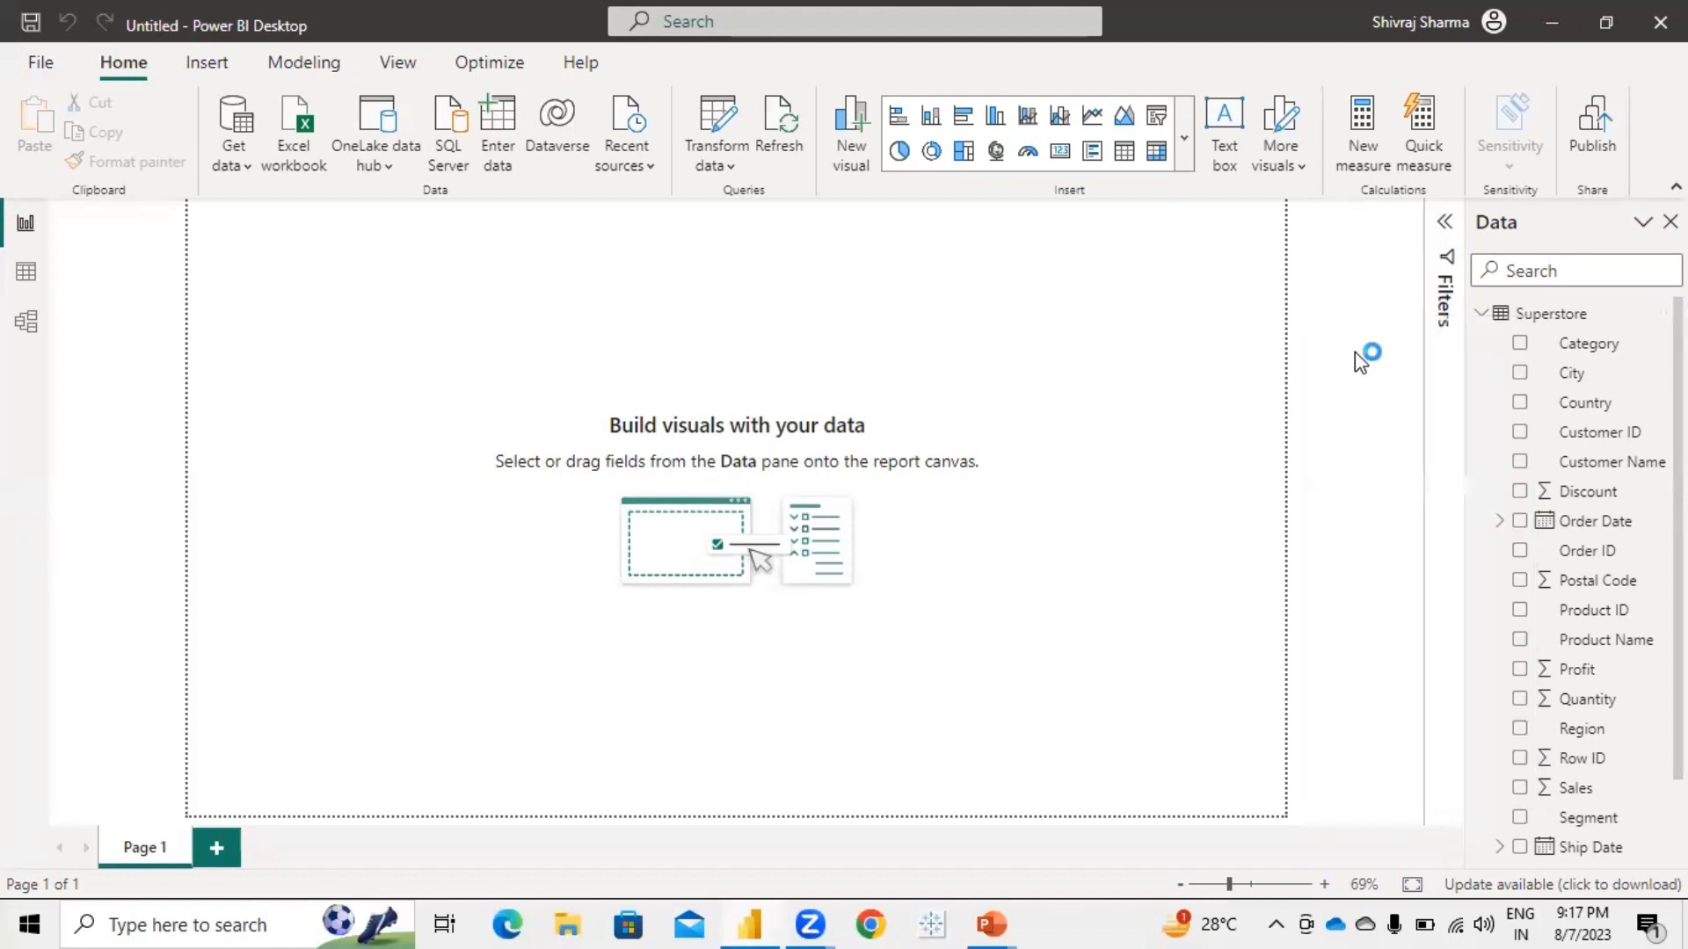
- Switch to Table view to display the Superstore table's rows
click(31, 273)
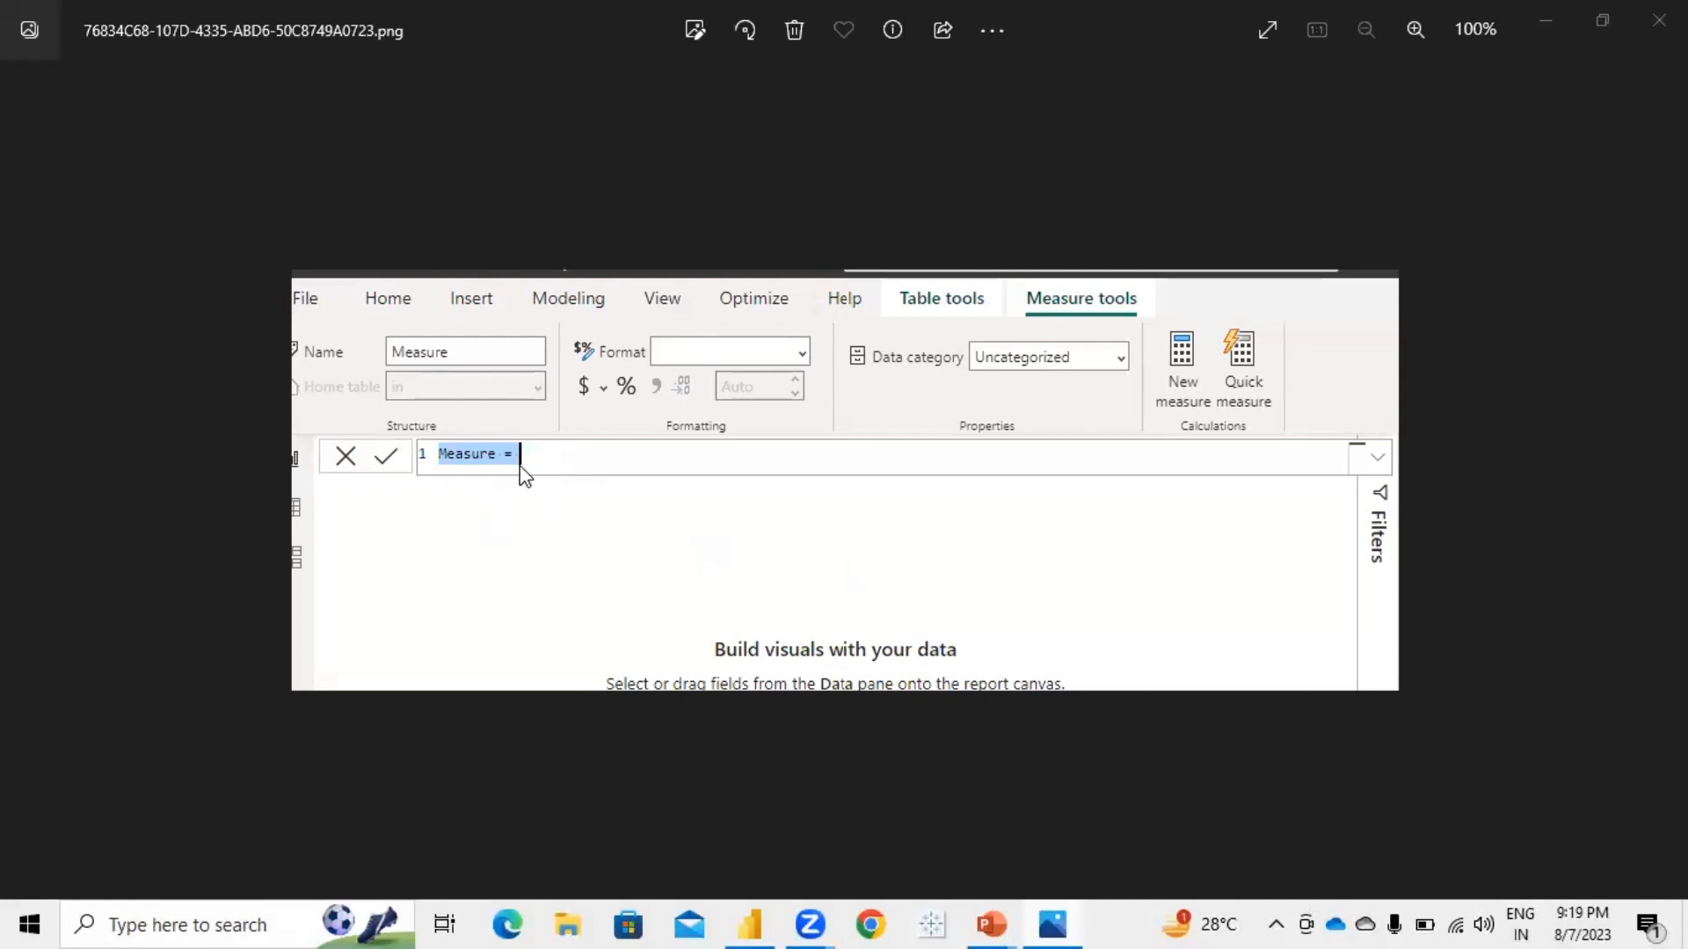
- Close the Photos screenshot to return to the Superstore table's 9,994 rows
click(1659, 20)
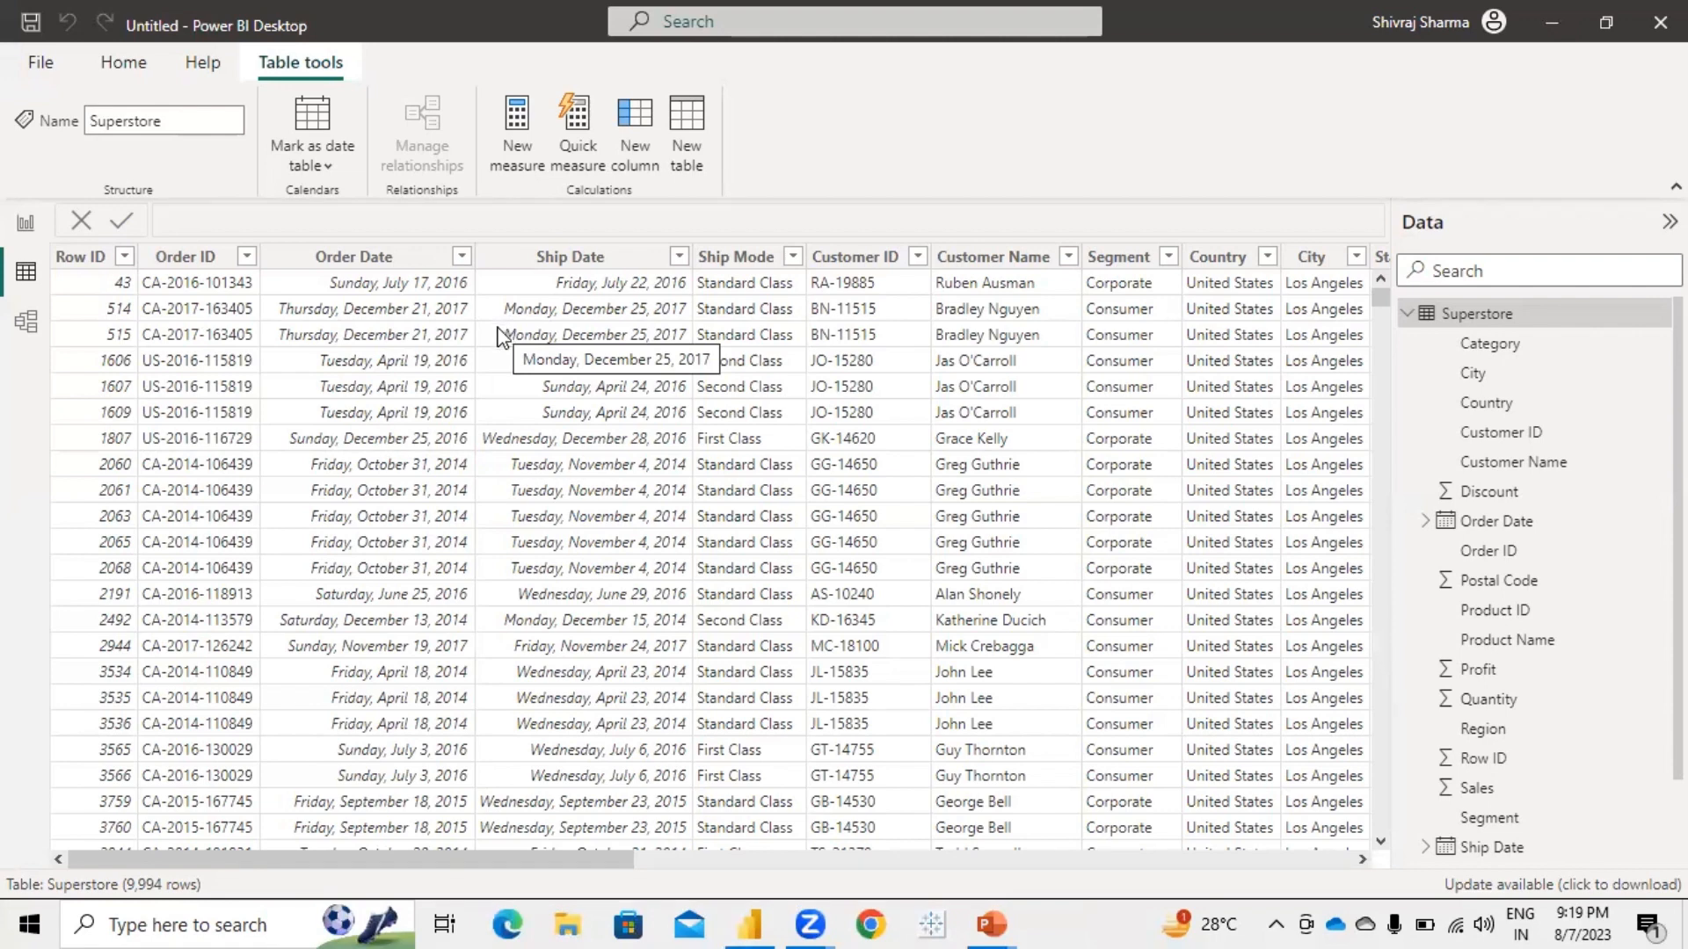
- Add a new measure from Table tools and place the cursor after 'Measure ='
click(514, 145)
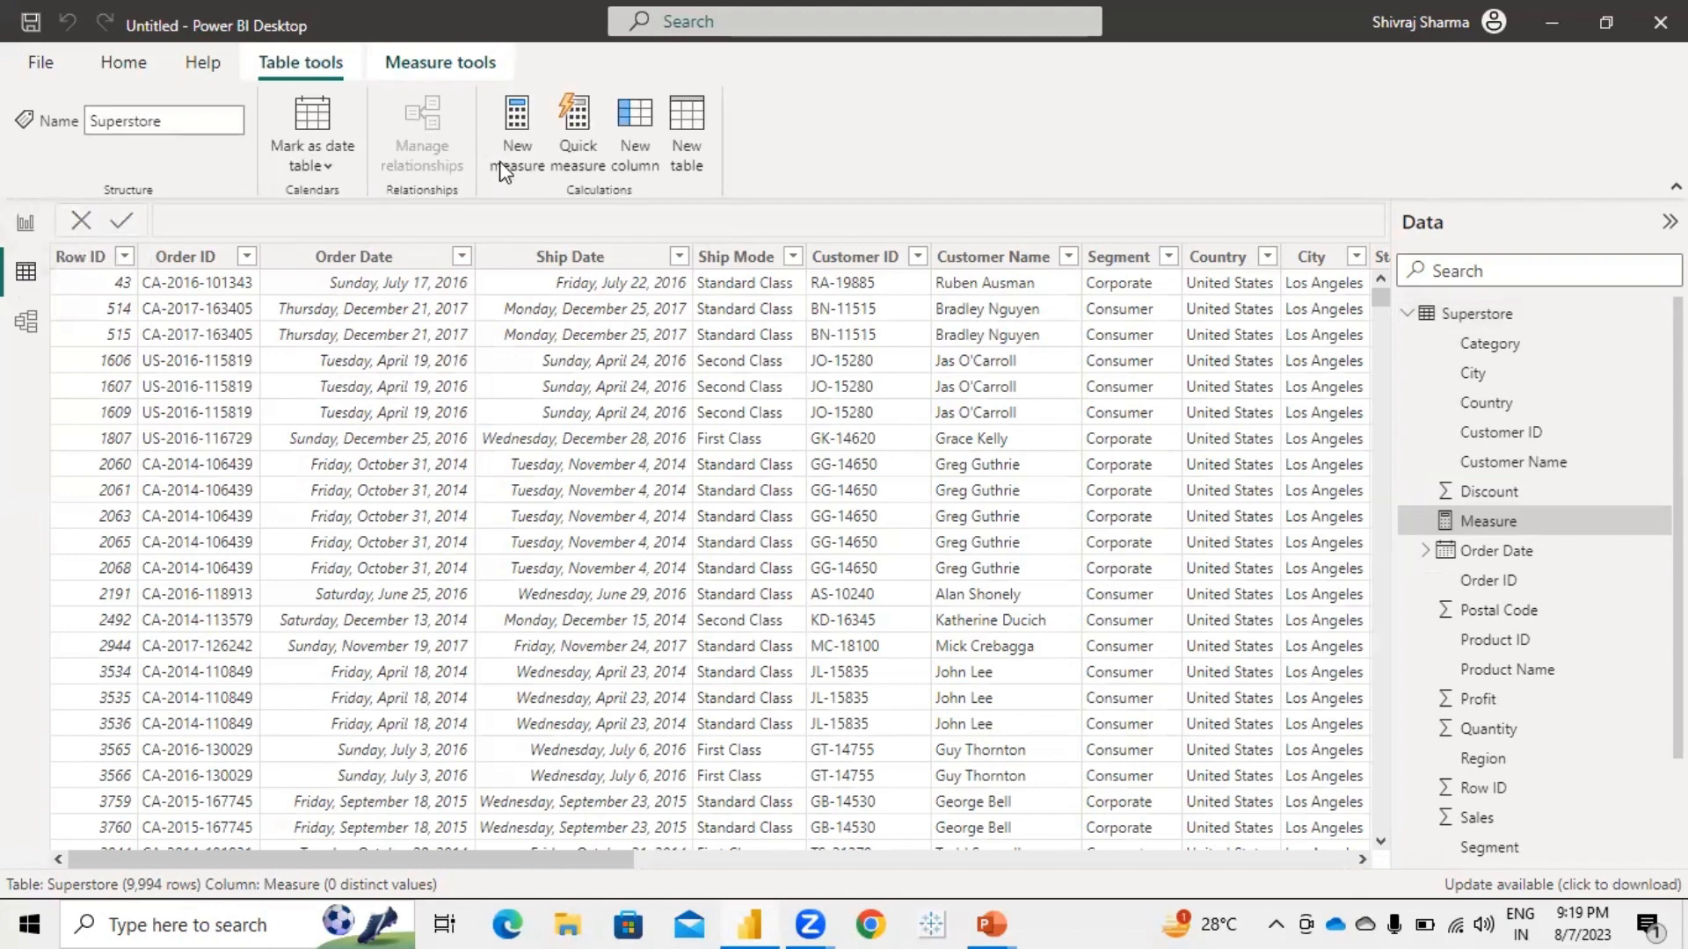
click(502, 150)
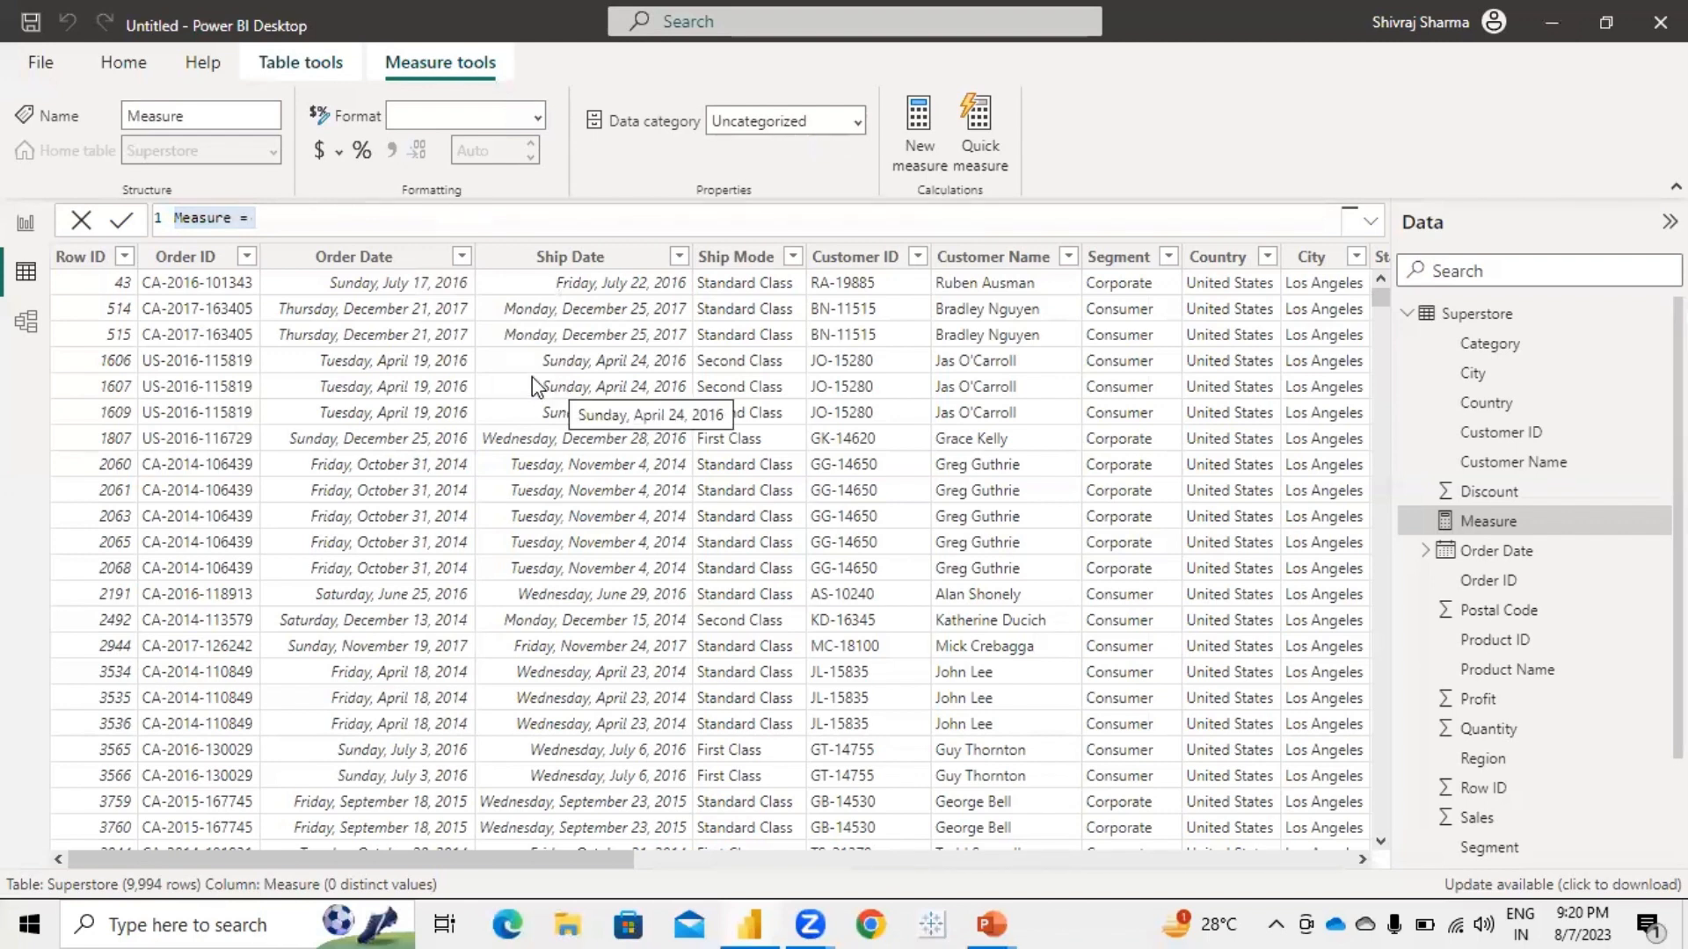
click(279, 224)
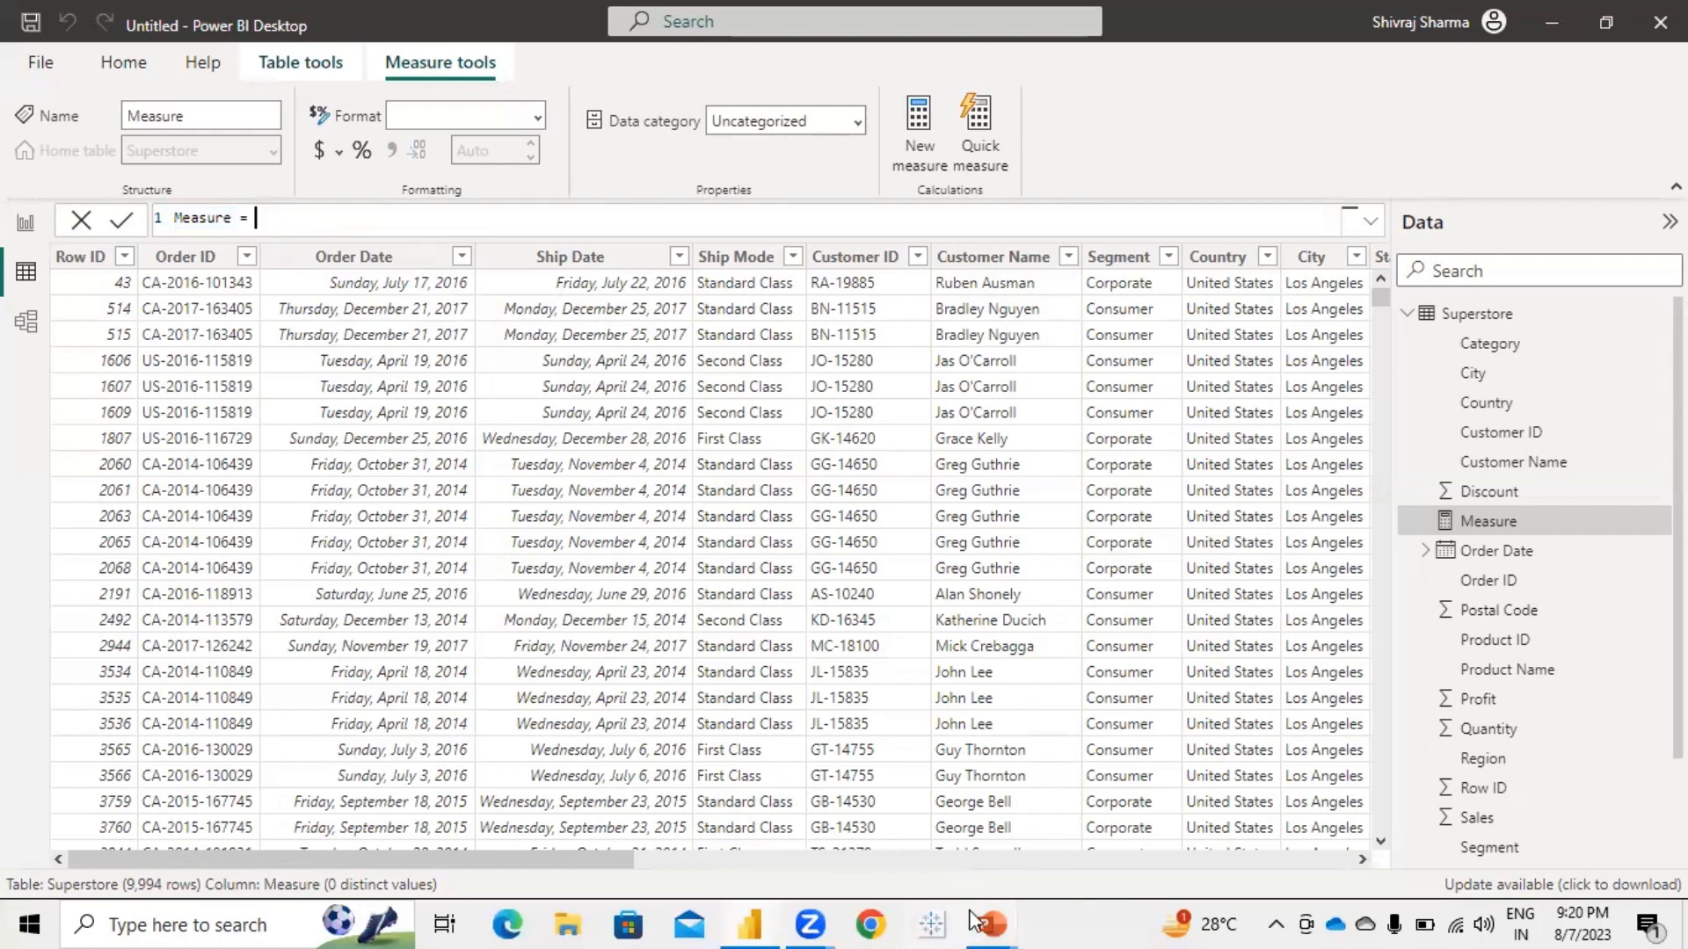
- Advance the slide show to Examples and box the Total Sales = SUM('Superstore'[Sales]) line in red
mouse_move(986, 923)
click(883, 837)
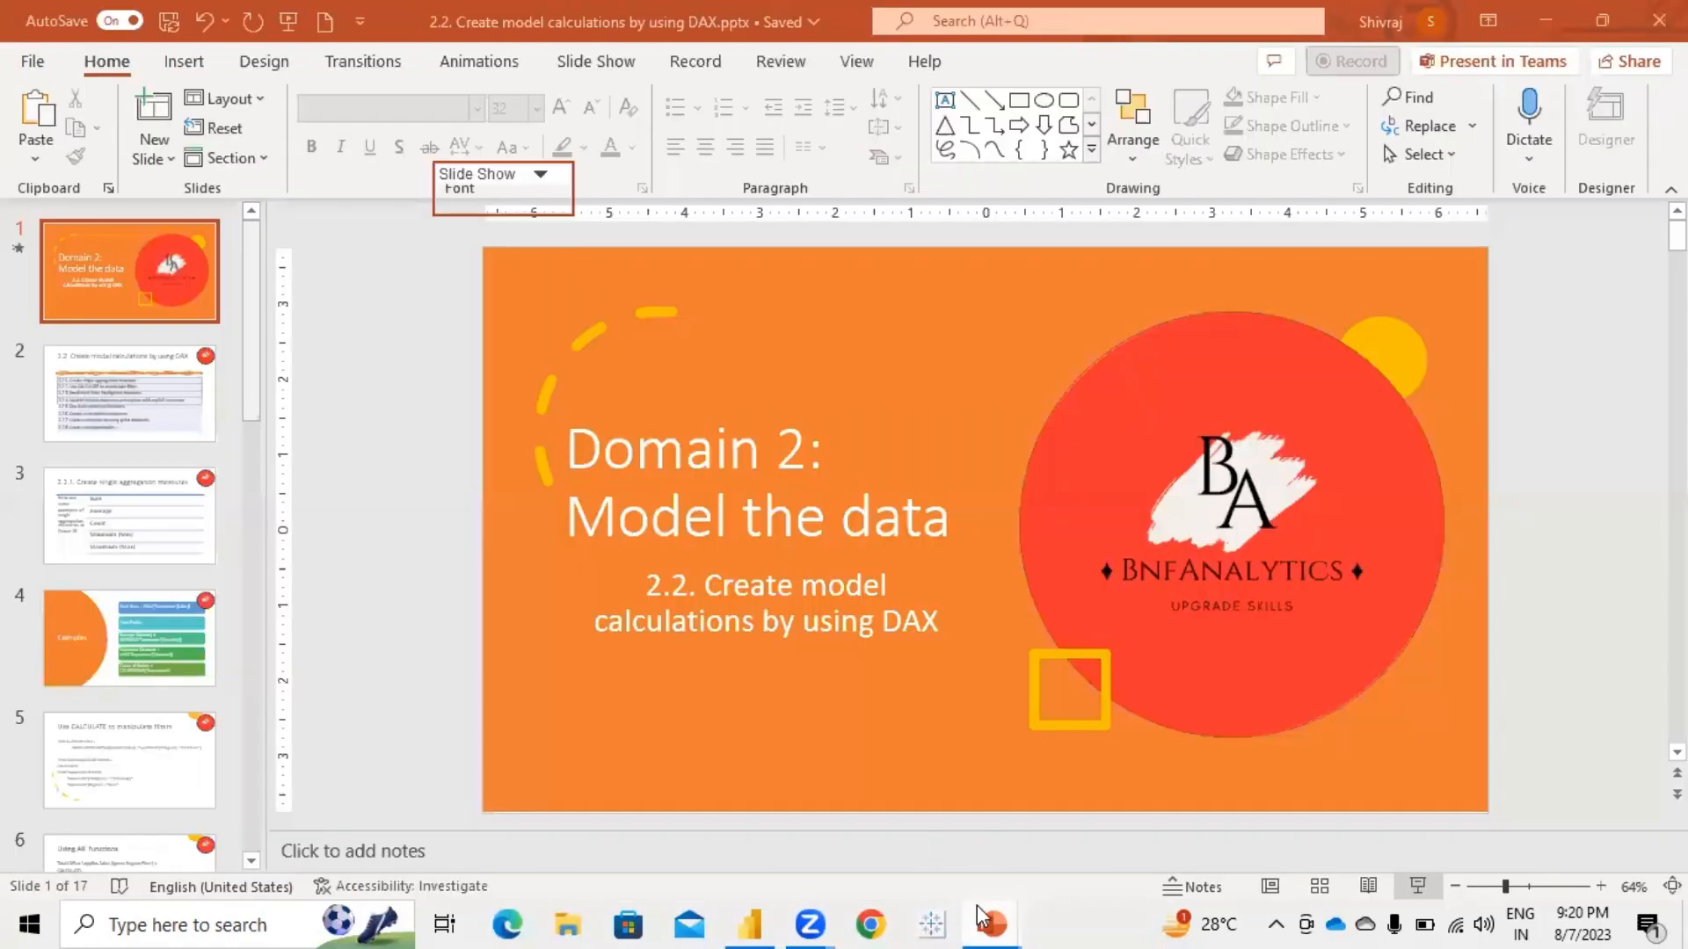
click(1021, 714)
key(Right)
key(Right)
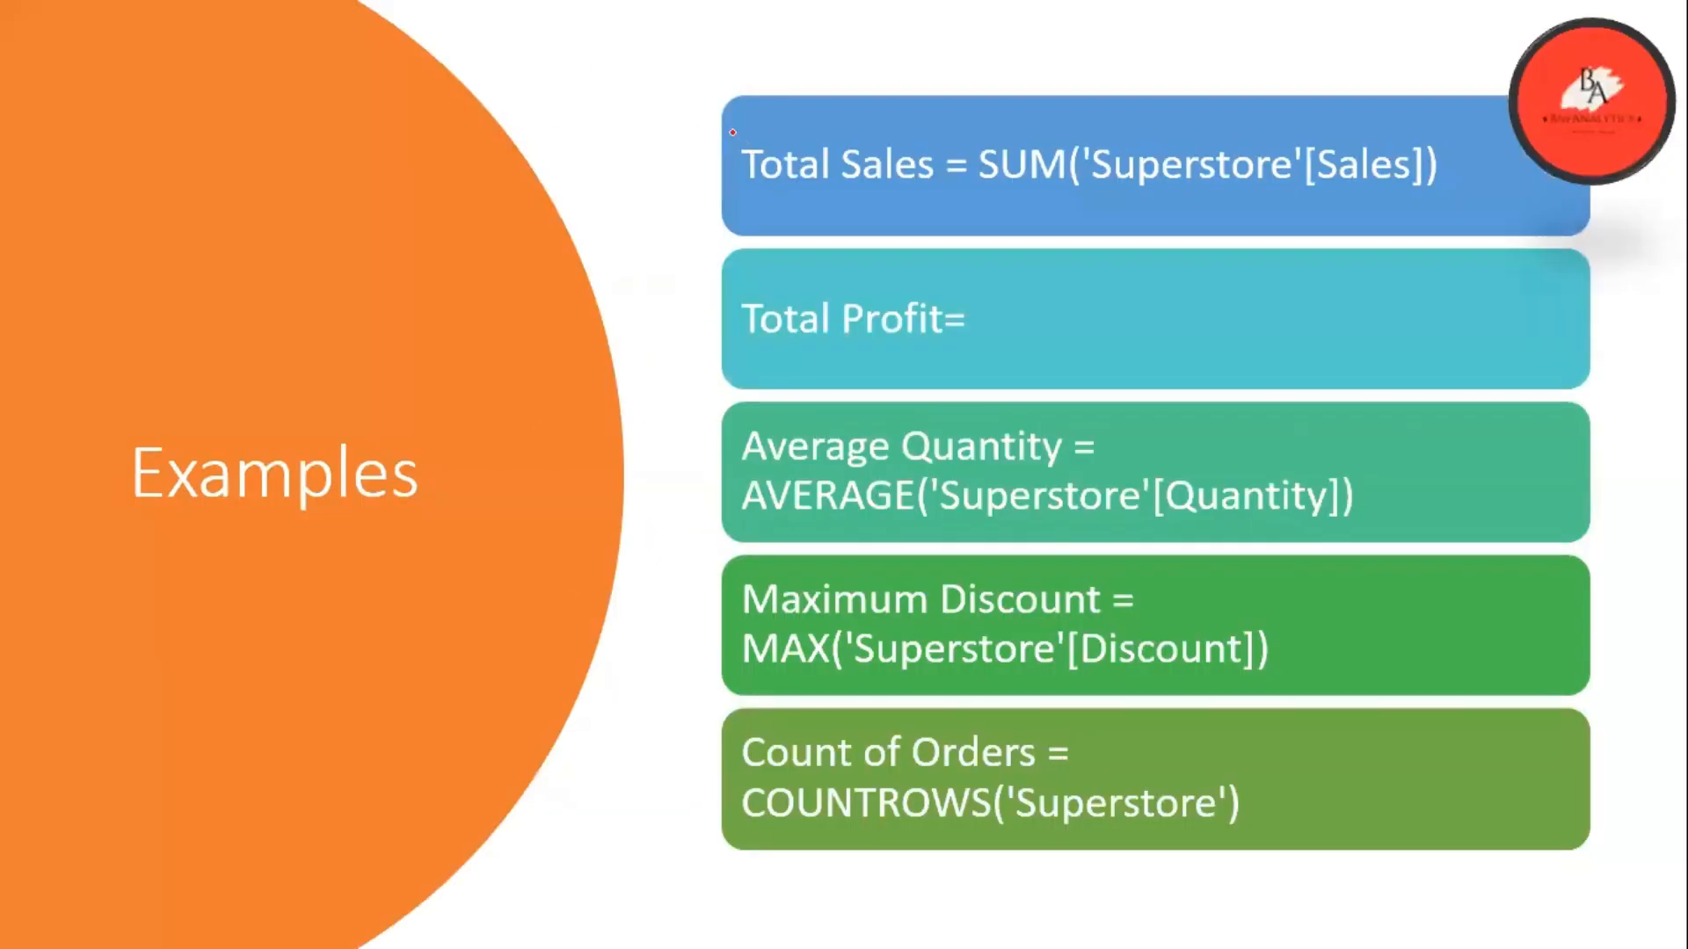
mouse_move(733, 135)
mouse_down()
mouse_move(733, 197)
mouse_move(1438, 216)
mouse_move(1463, 123)
mouse_up()
mouse_move(1237, 124)
mouse_down()
mouse_move(1464, 125)
mouse_move(732, 130)
mouse_up()
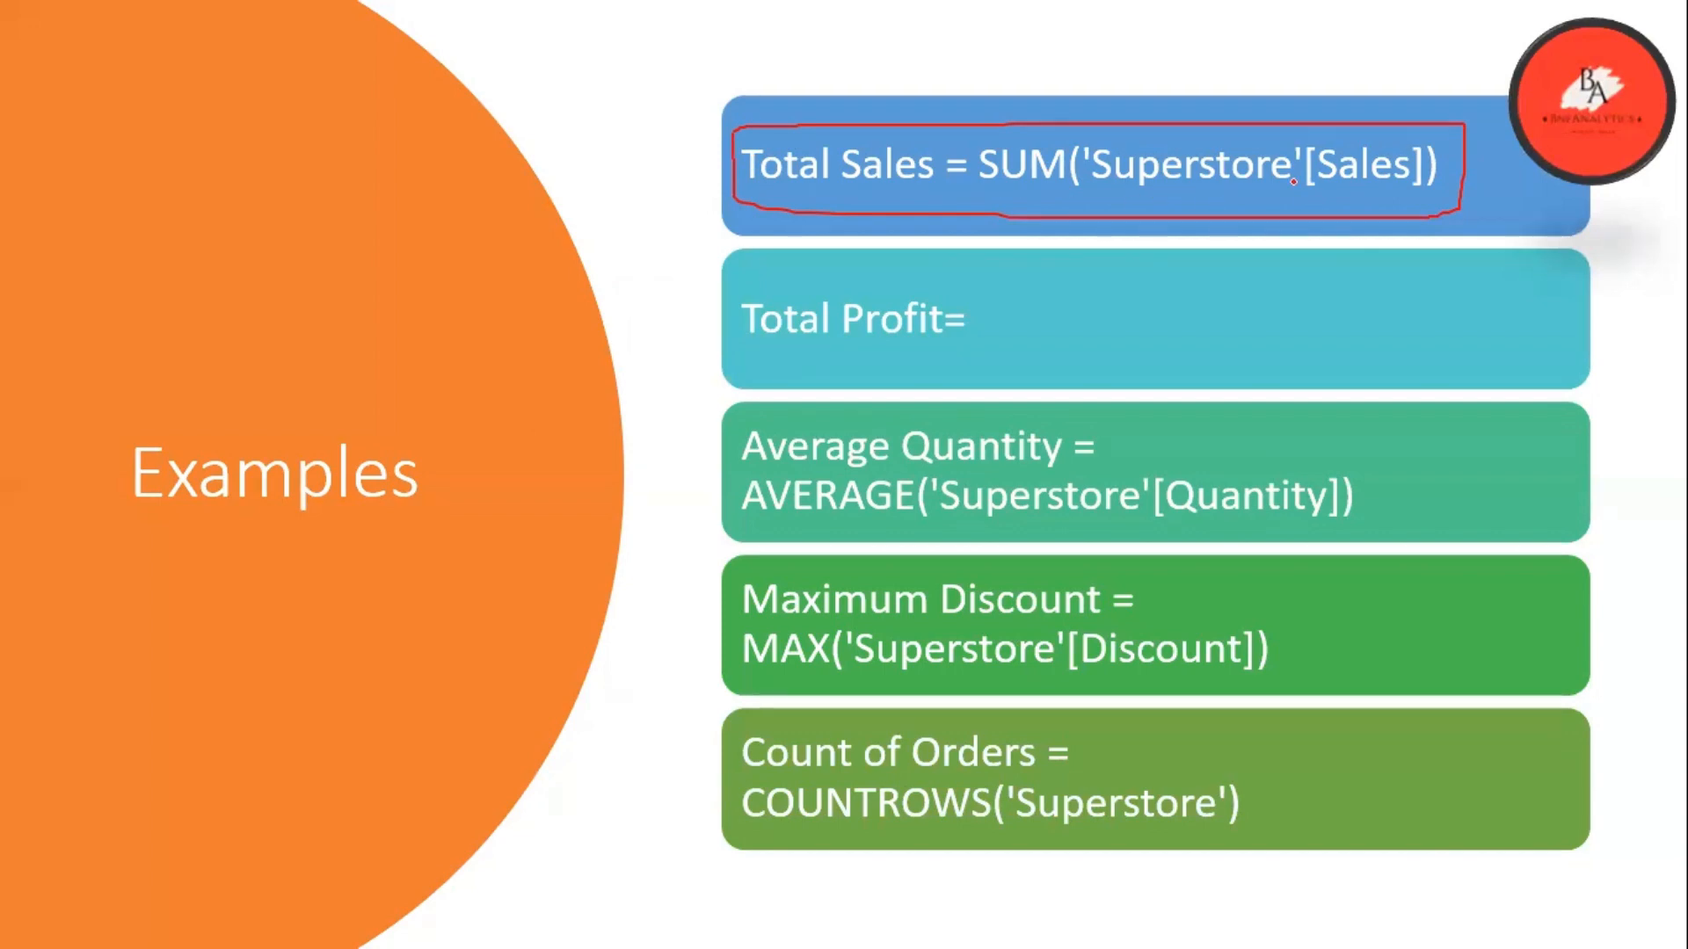
key(alt+Tab)
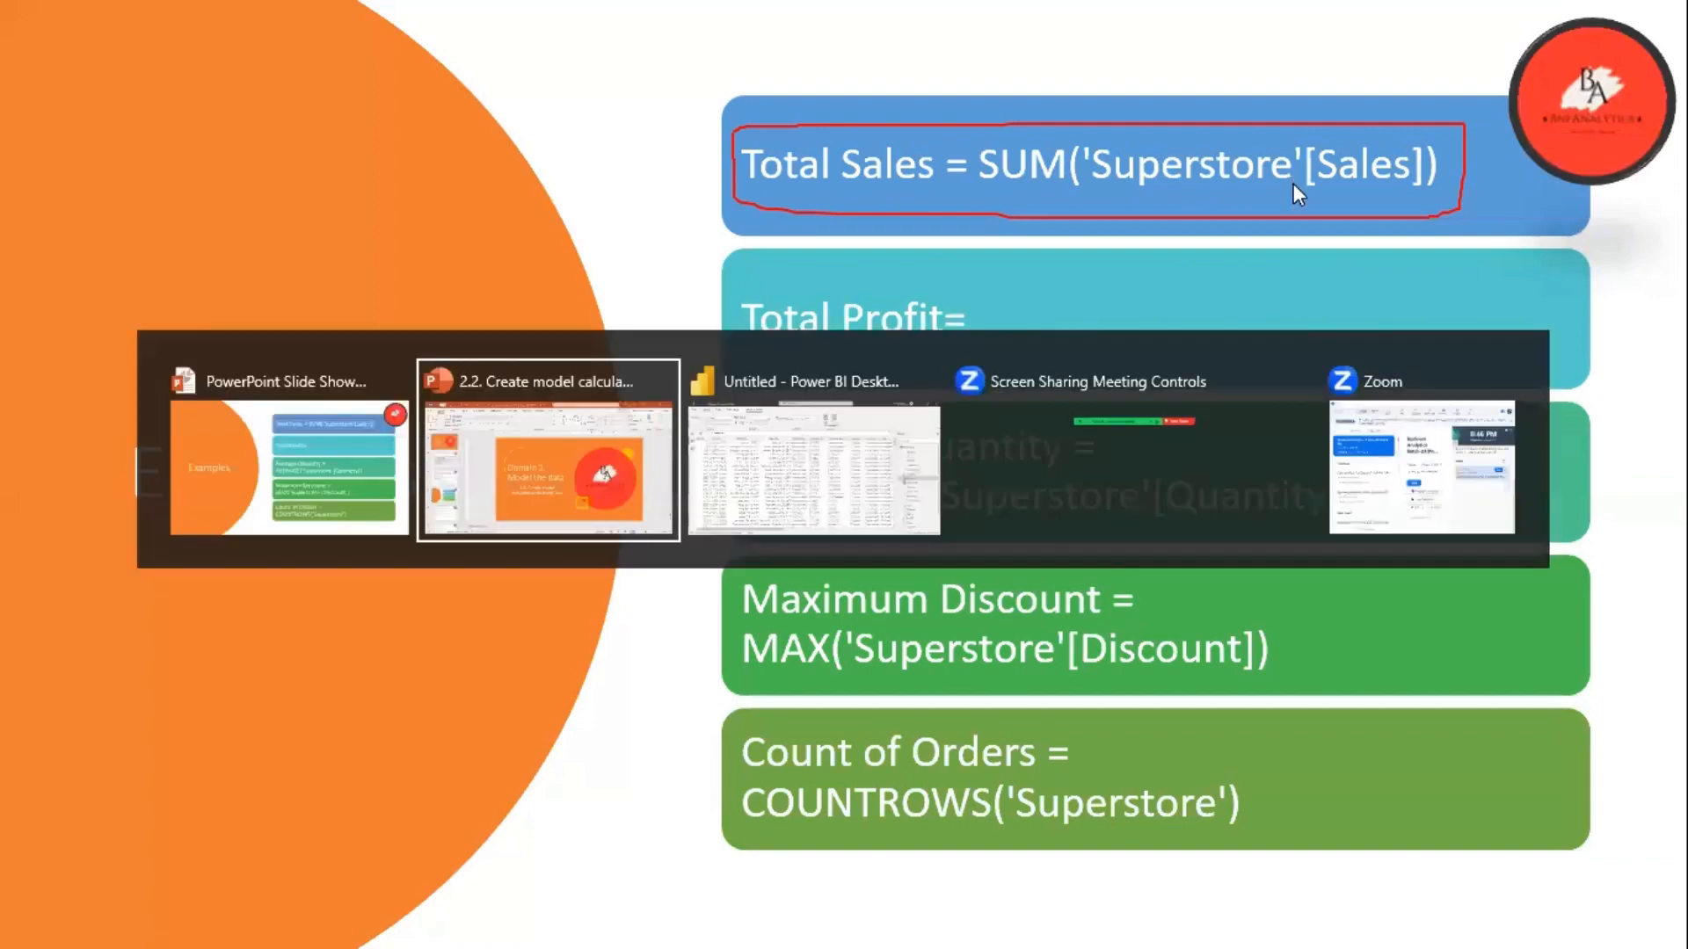
- Replace 'Measure =' with Total Sales = SUM(Superstore[Sales]) and commit the formula
key(alt+Tab)
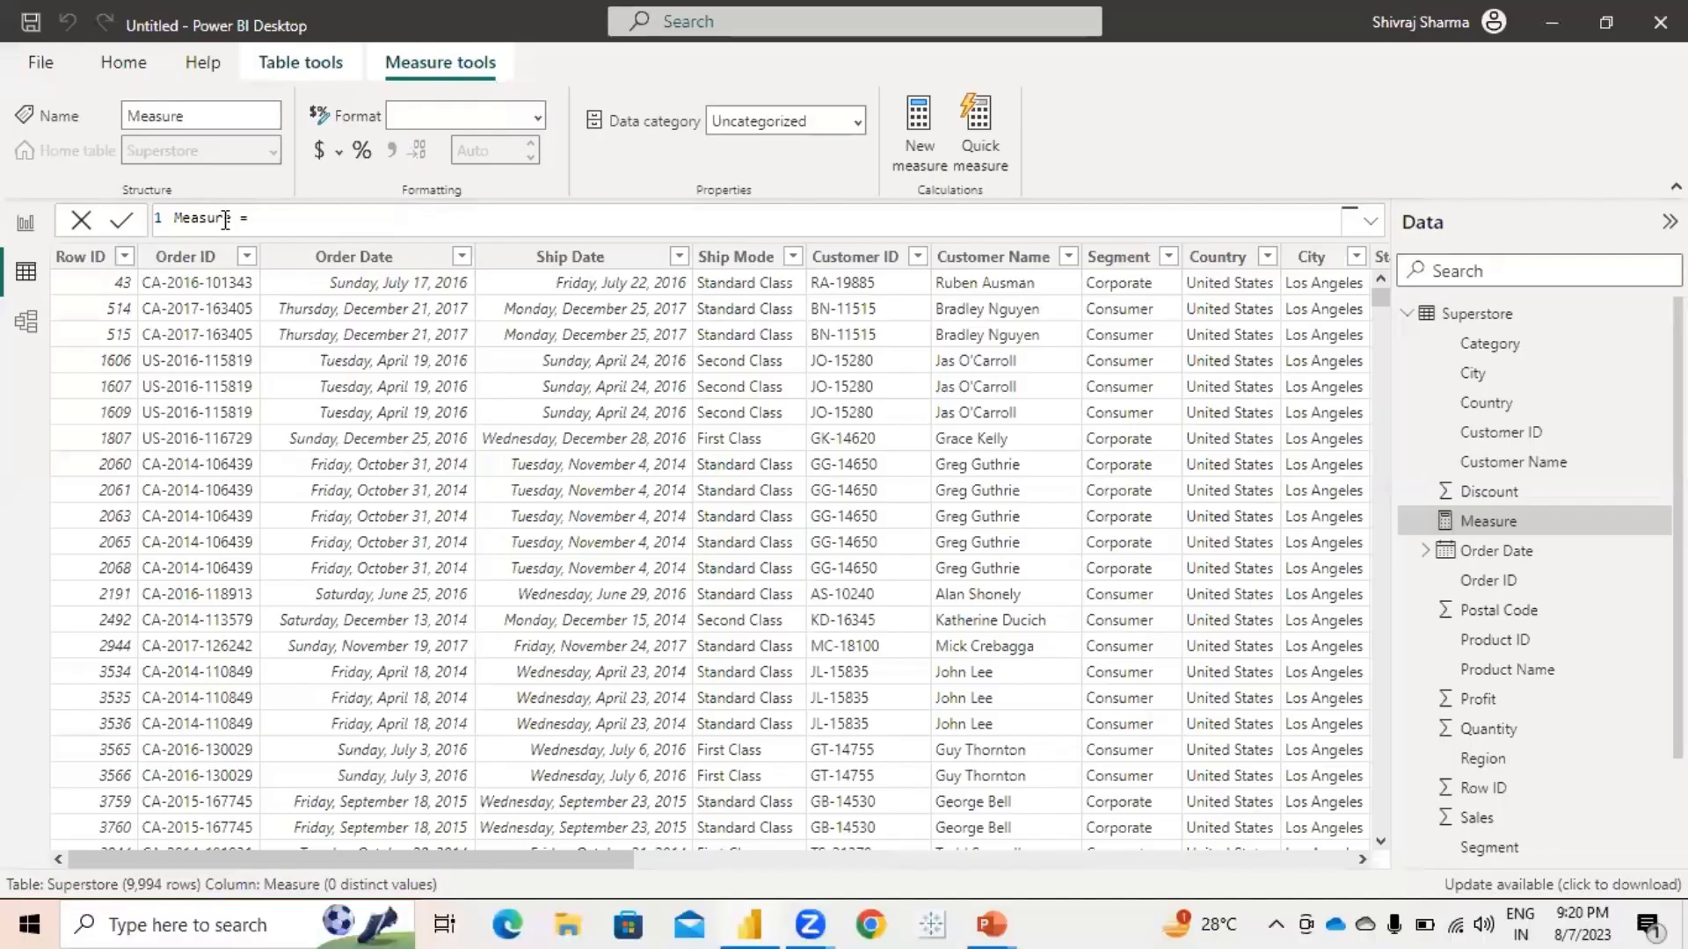
drag(258, 218, 175, 227)
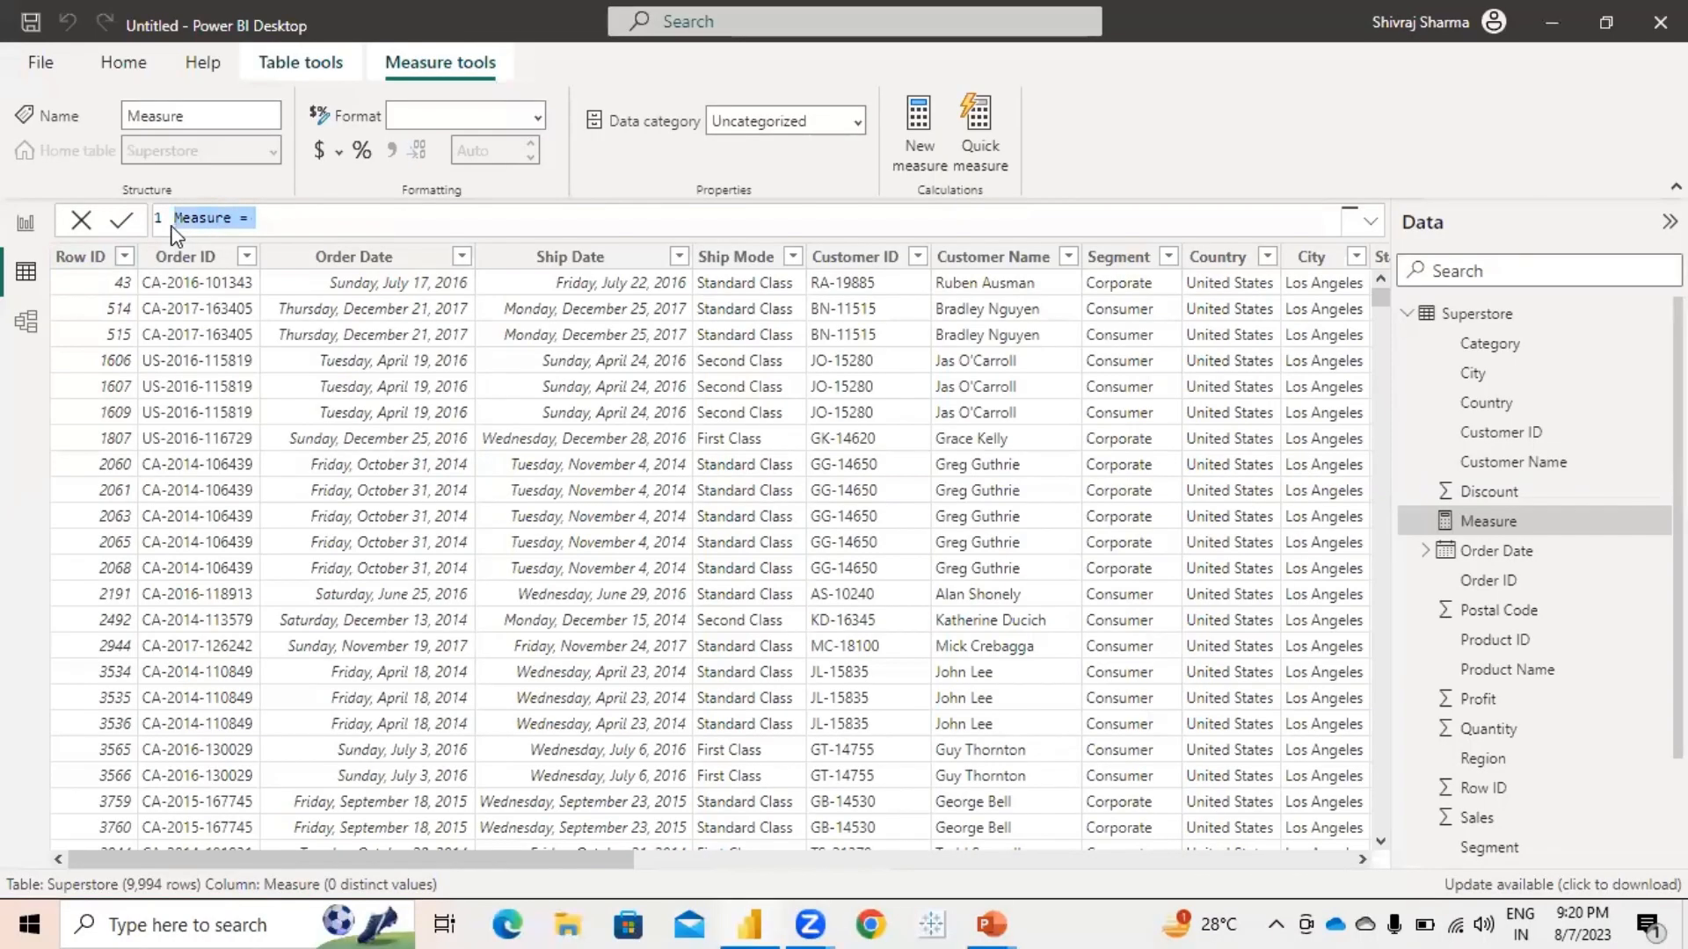
text(Total Sales=sum)
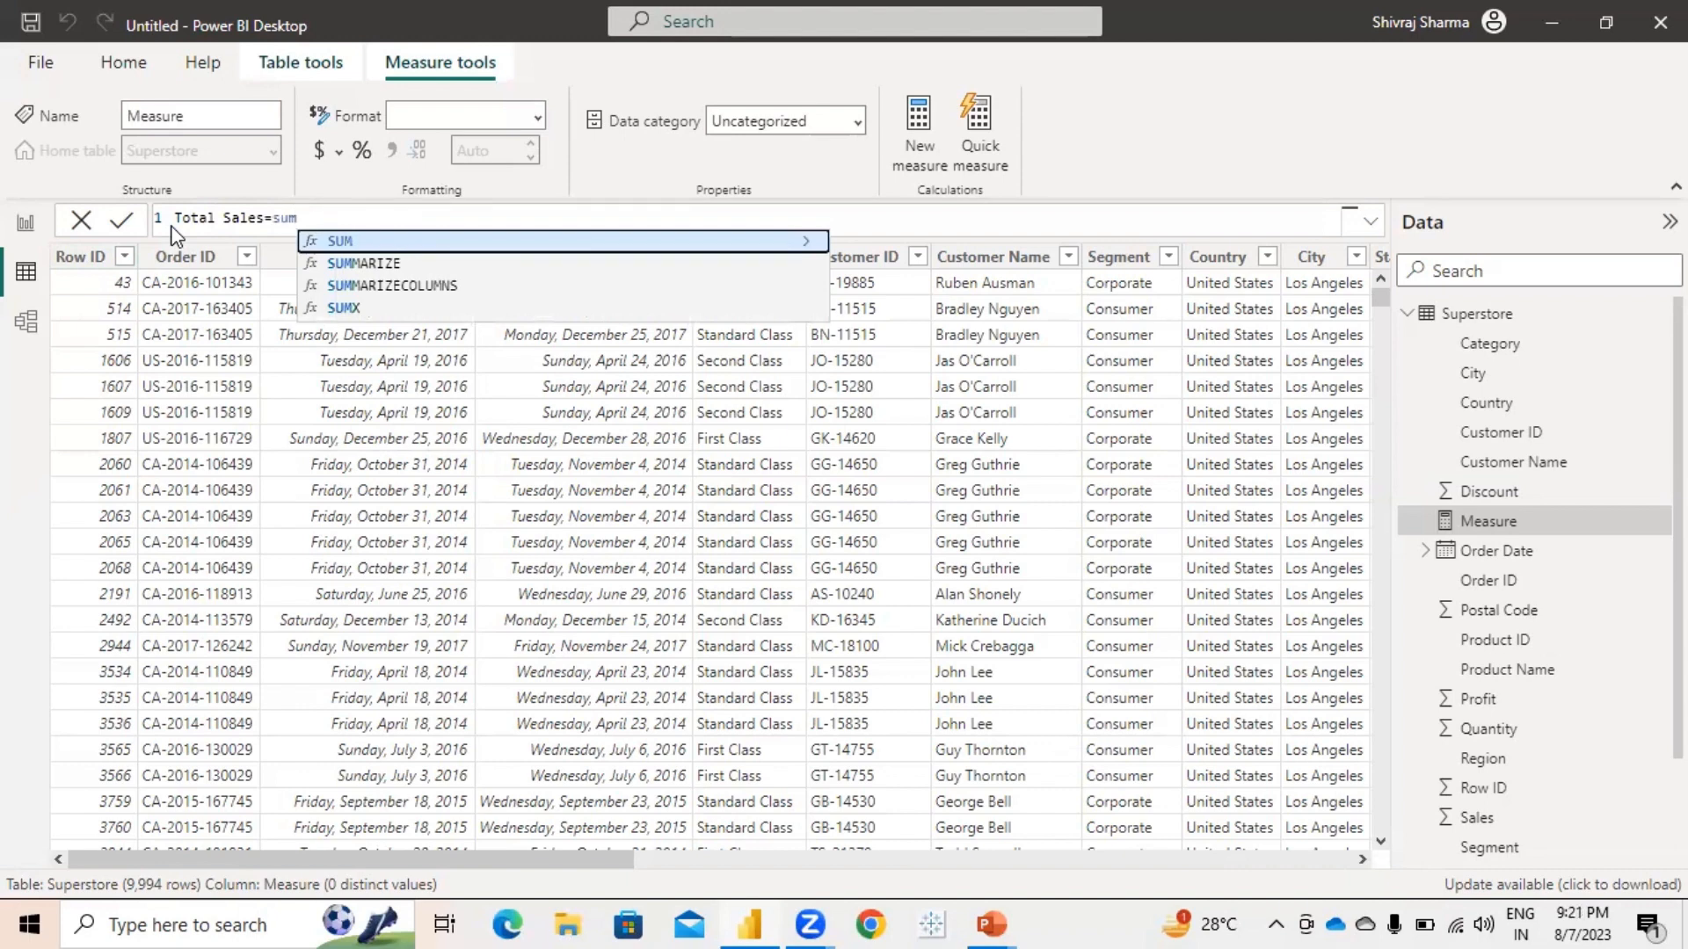
key(Tab)
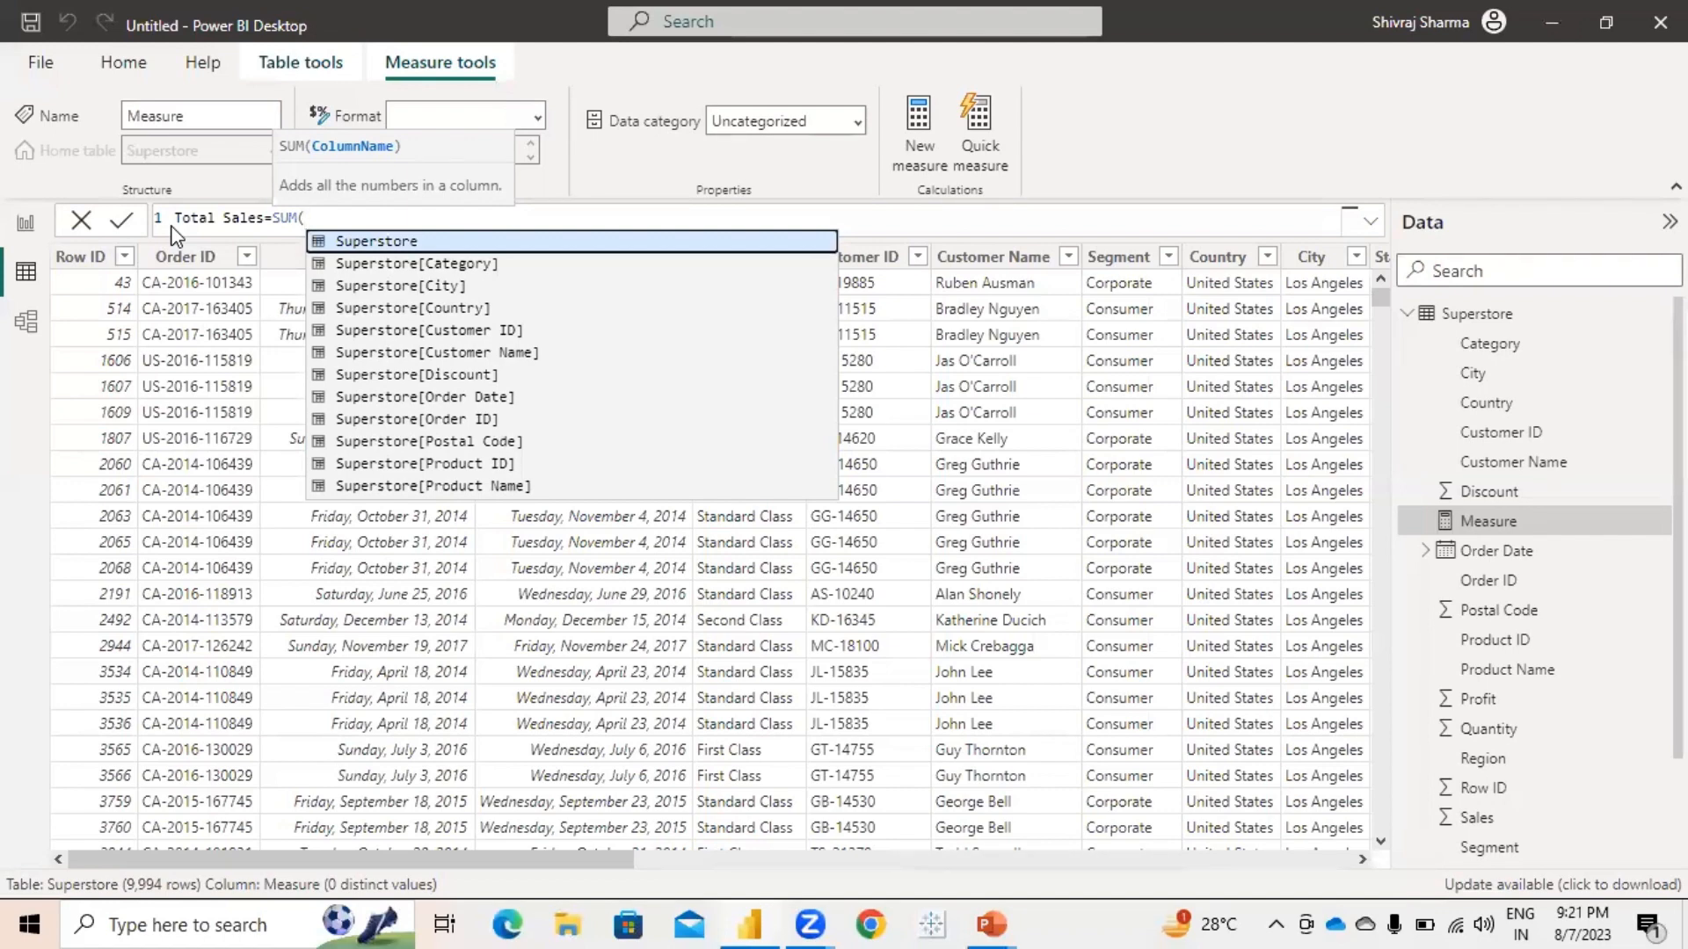
key(Down)
key(Down)
key(Down)
key(Down)
key(Down)
key(Down)
key(Down)
key(Down)
key(Down)
key(Down)
key(Down)
key(Down)
key(Down)
key(Down)
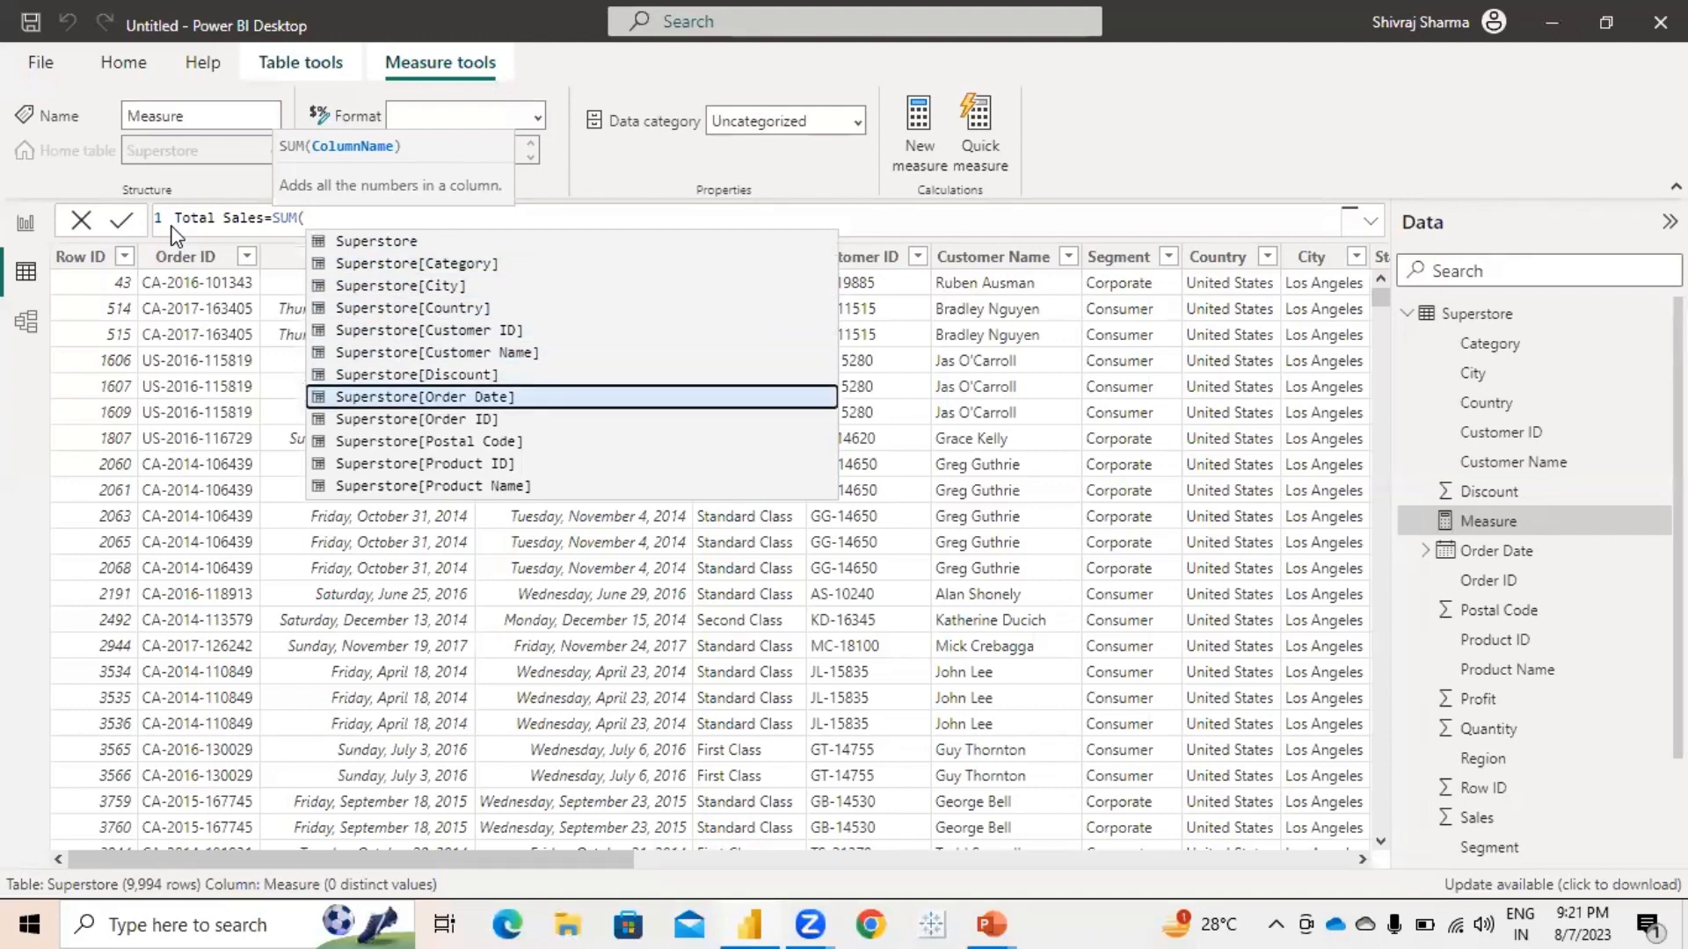
key(Down)
key(Down)
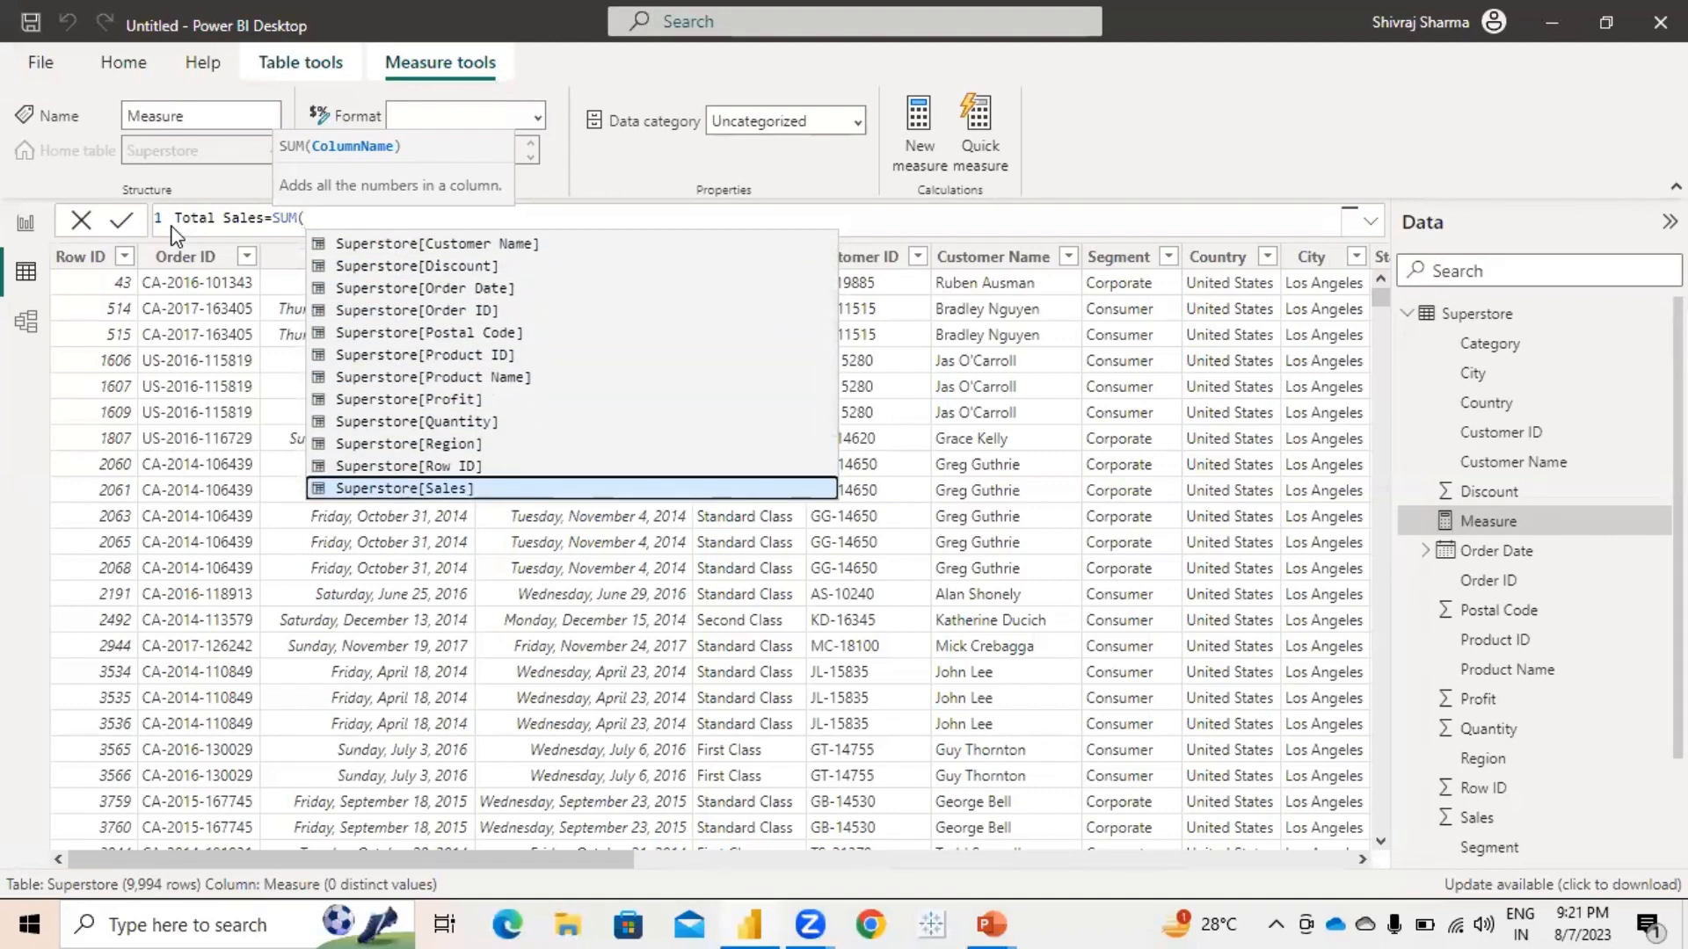
key(Tab)
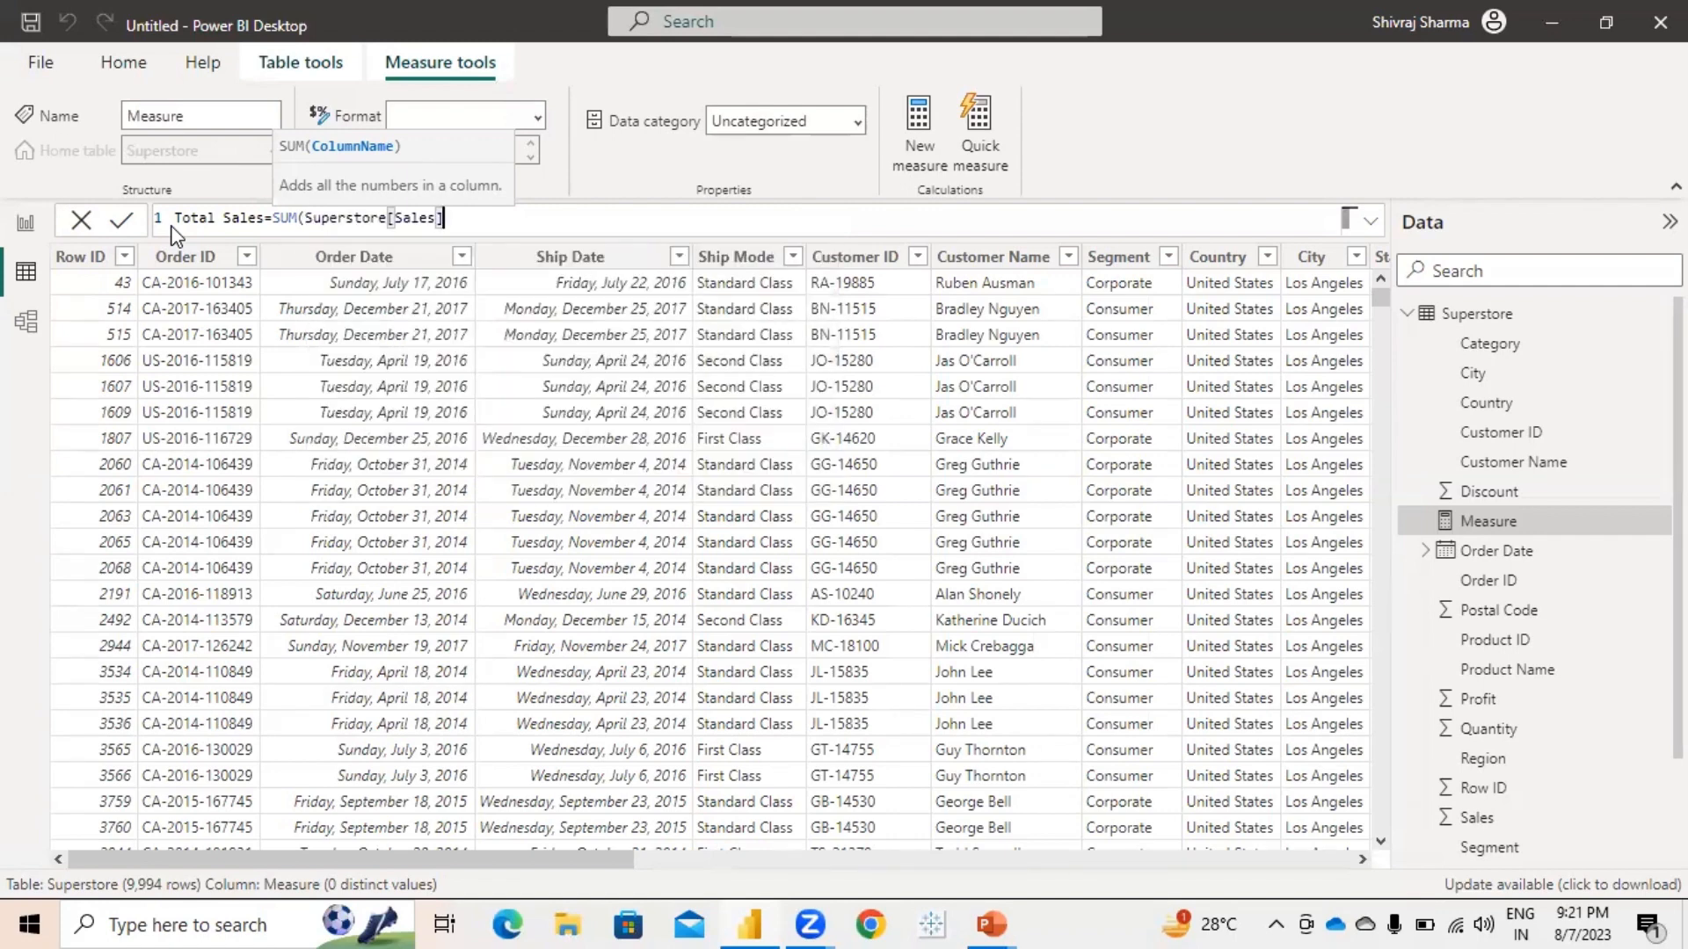
text())
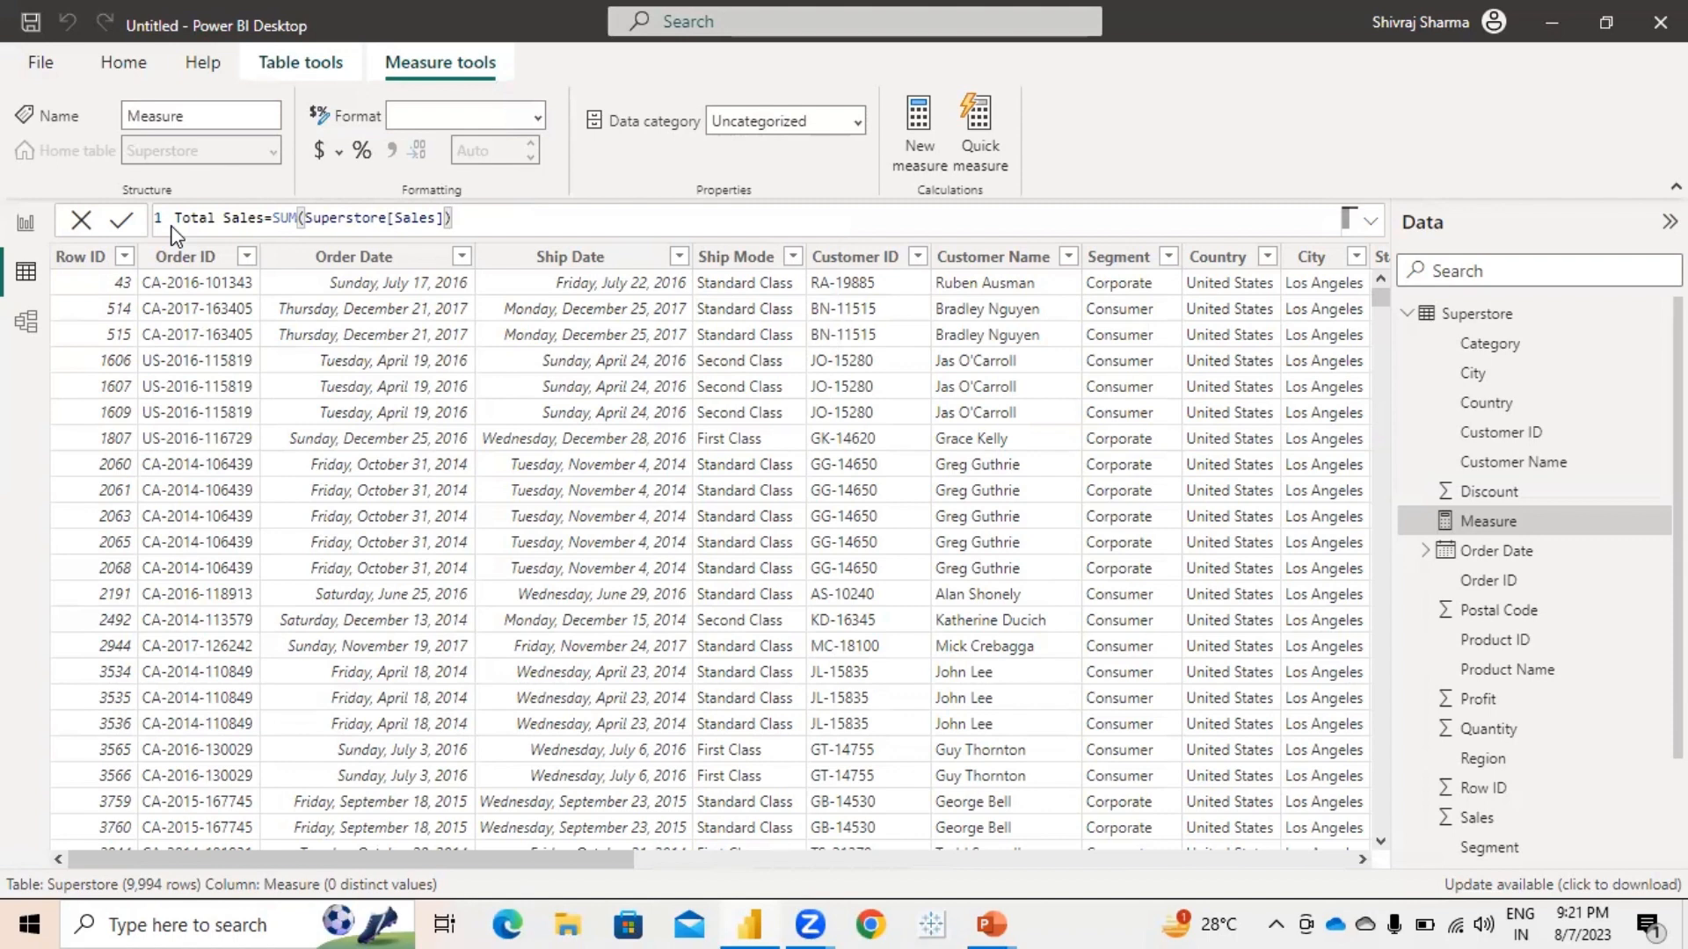
click(126, 225)
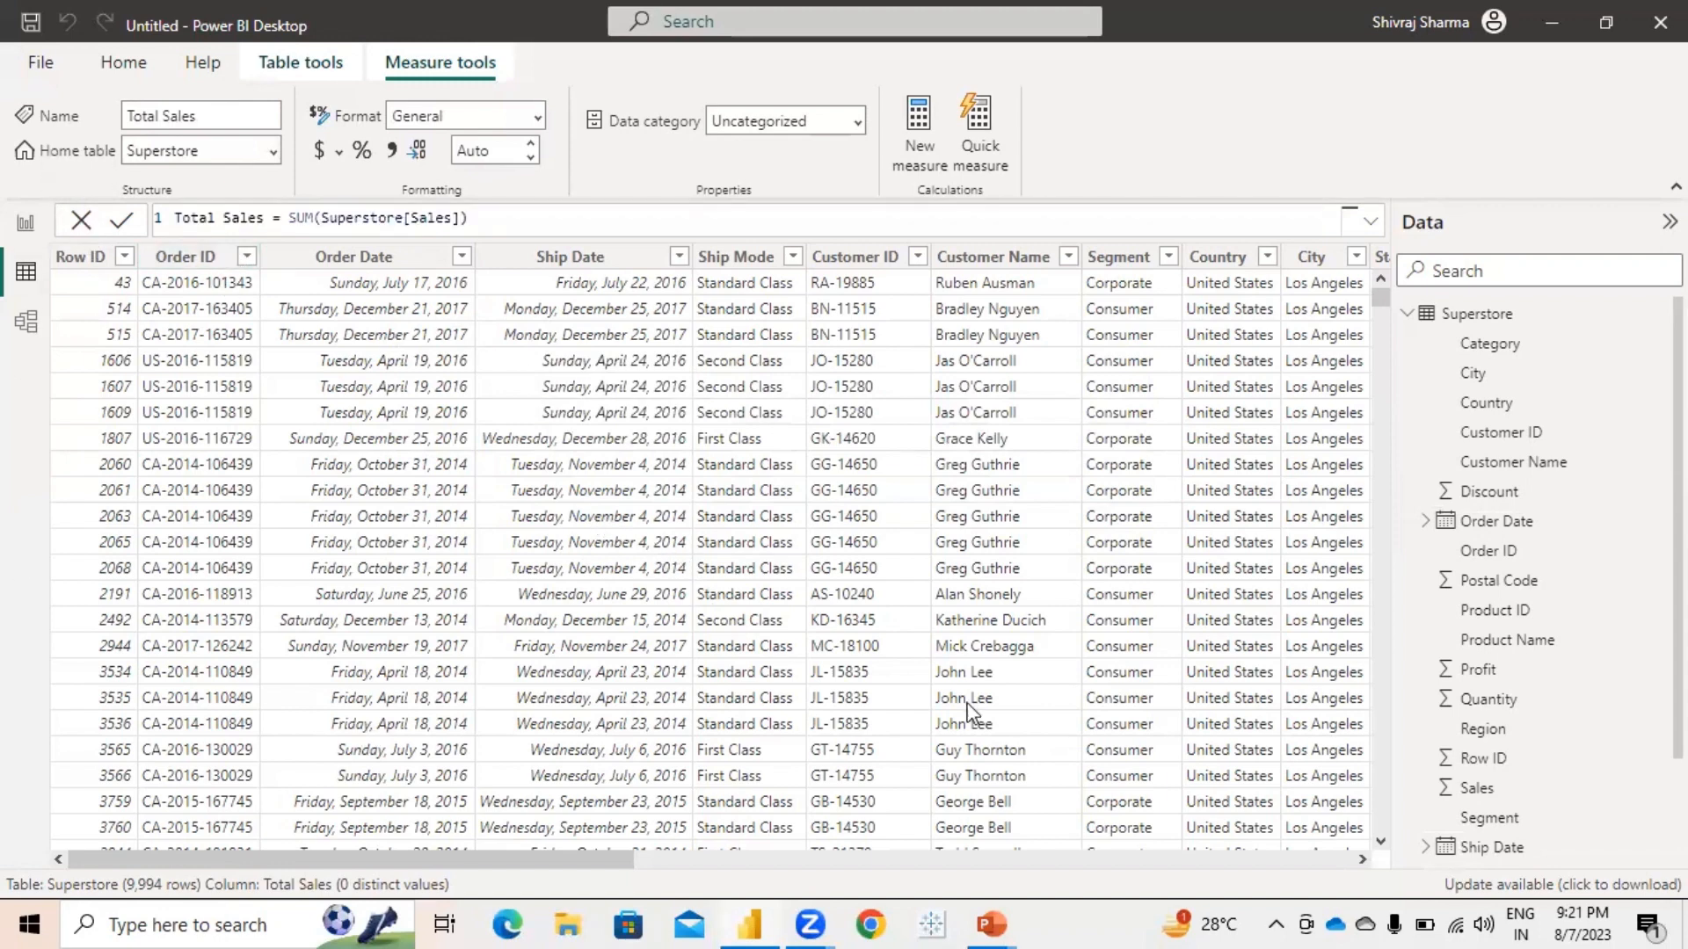
scroll(1609, 554, down, 3)
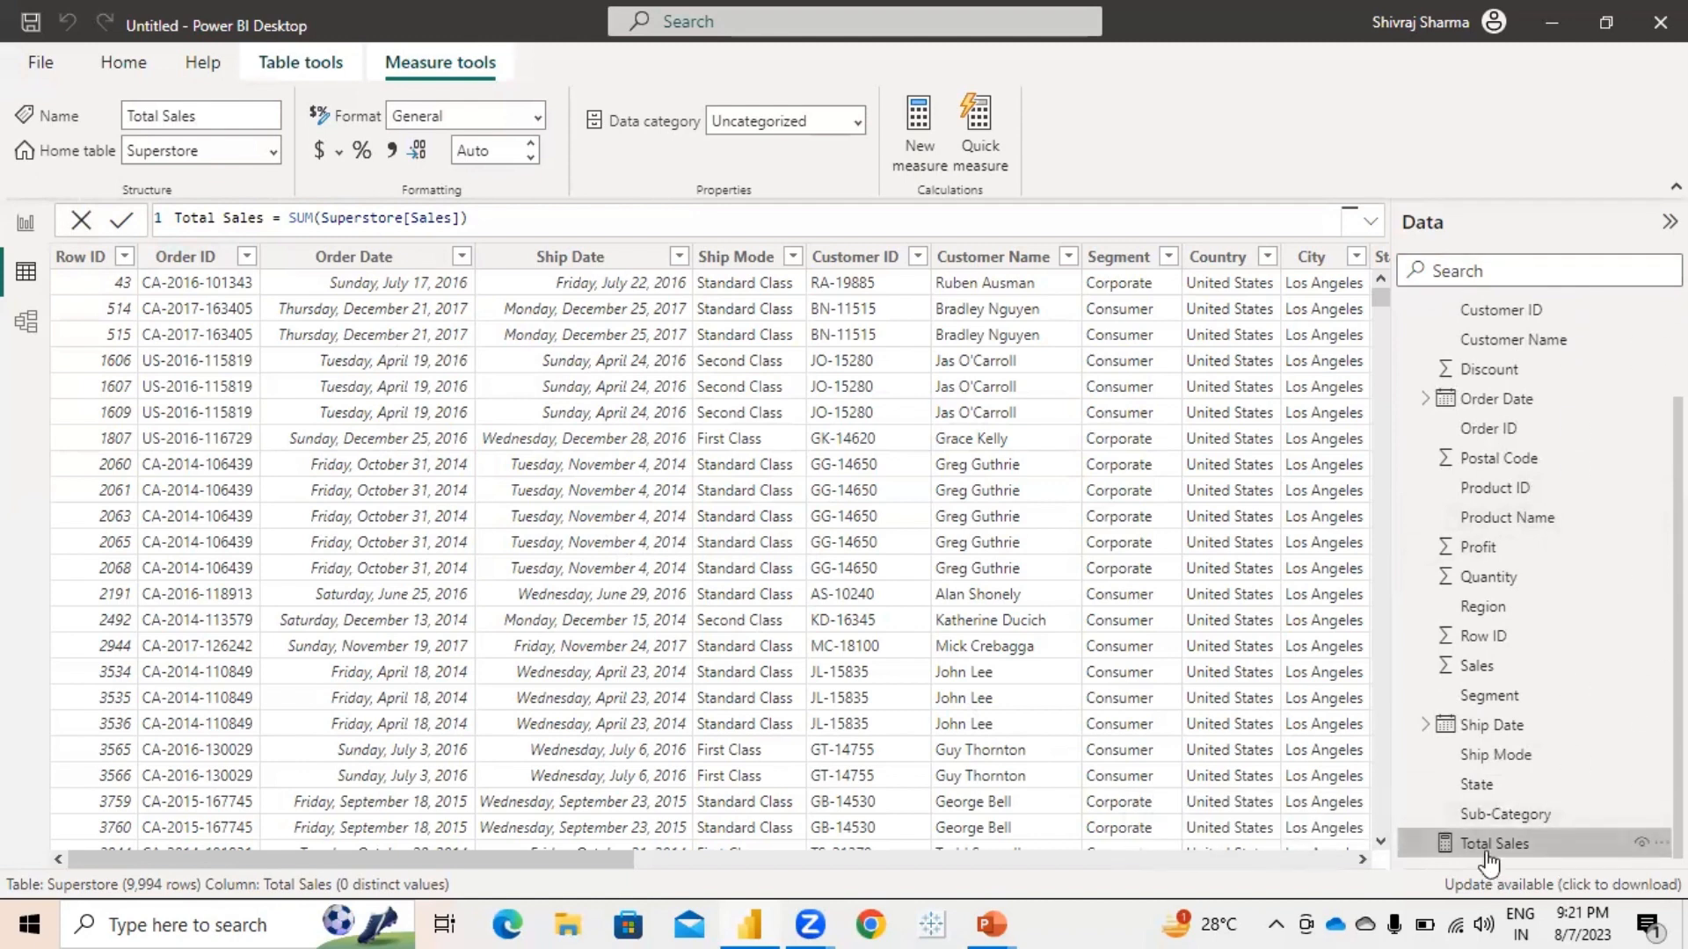
- Add a card visual to the report page showing the Total Sales measure (2.30M)
click(25, 222)
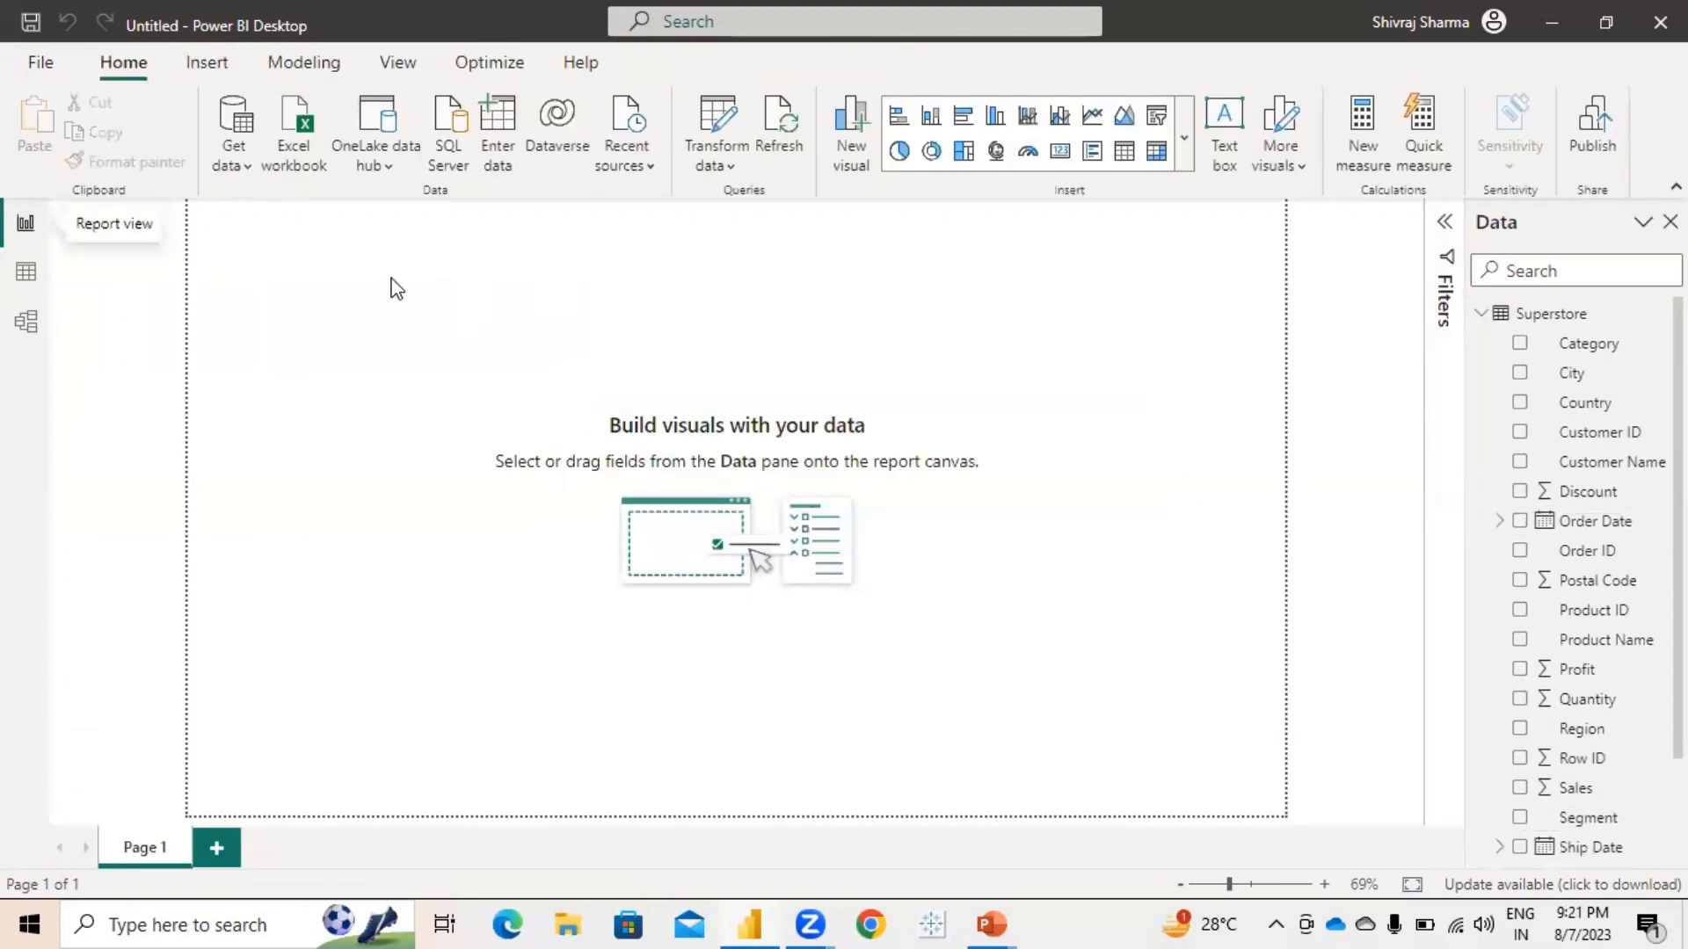
scroll(1622, 550, down, 3)
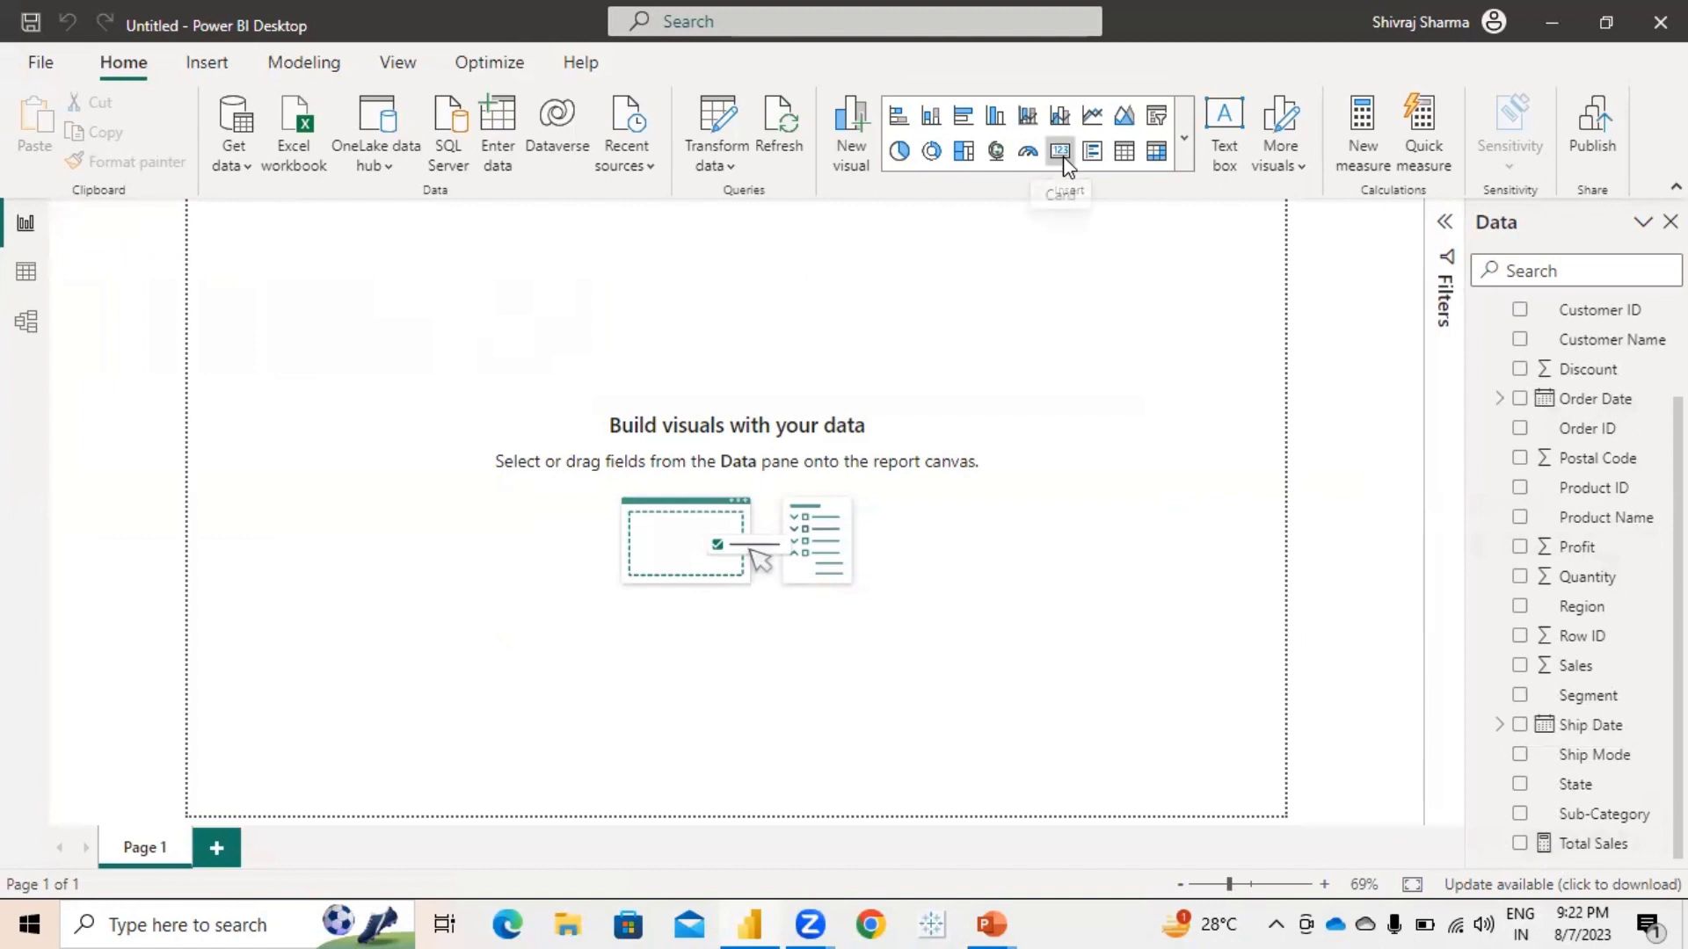
click(1064, 187)
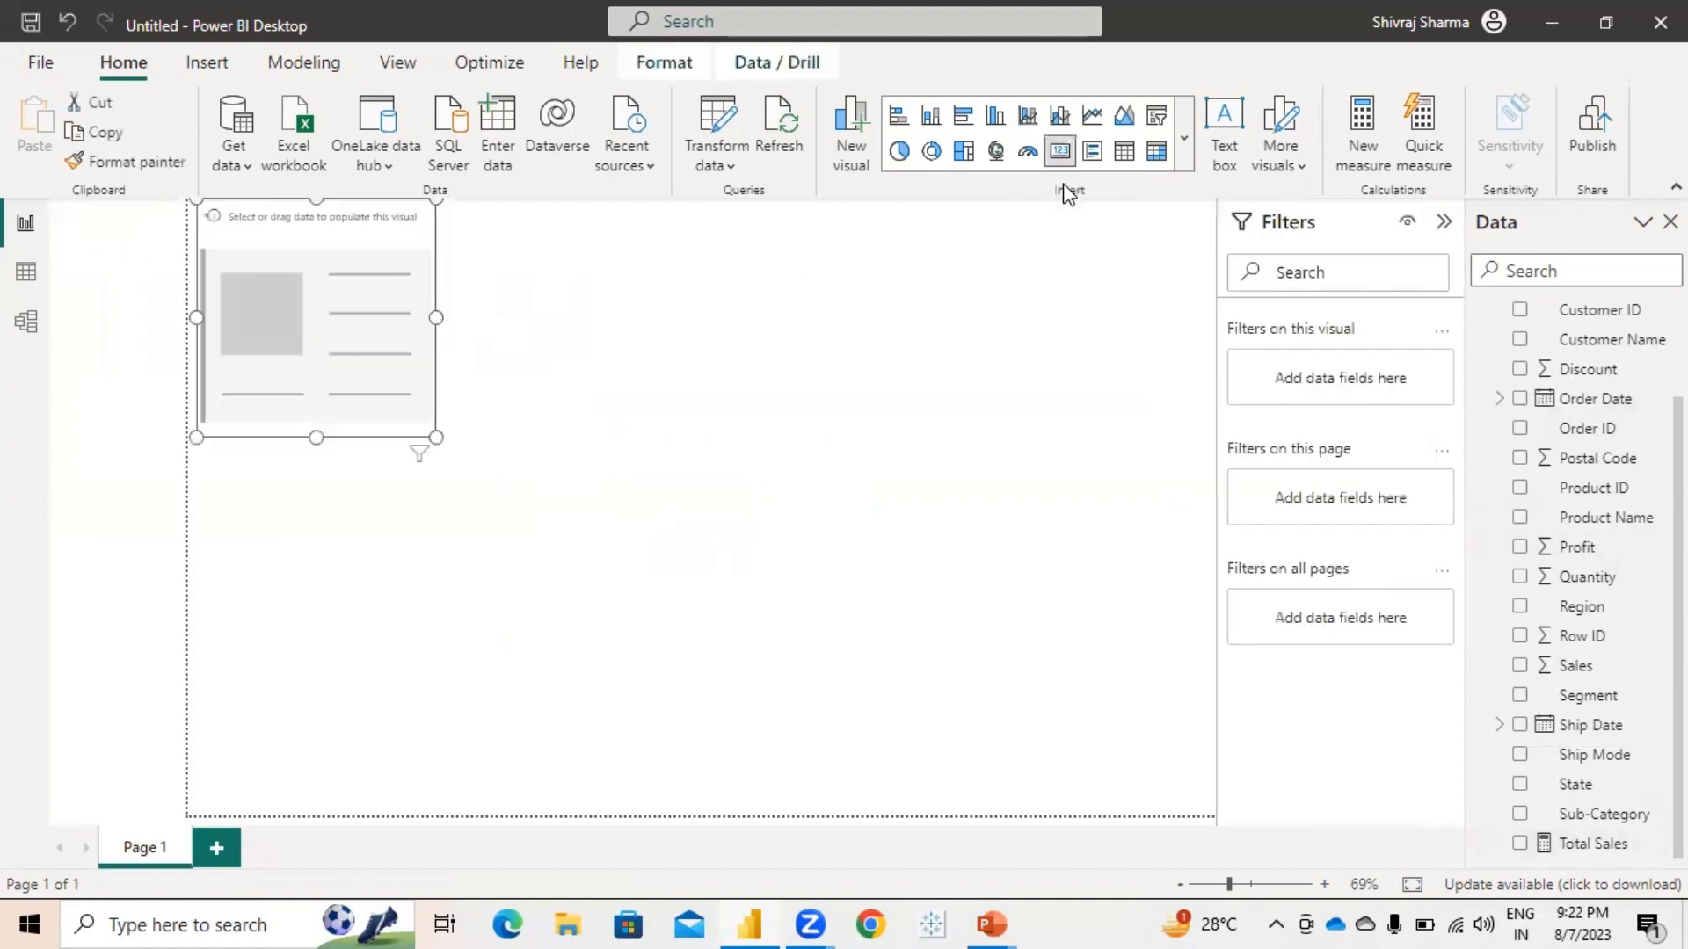
click(1522, 846)
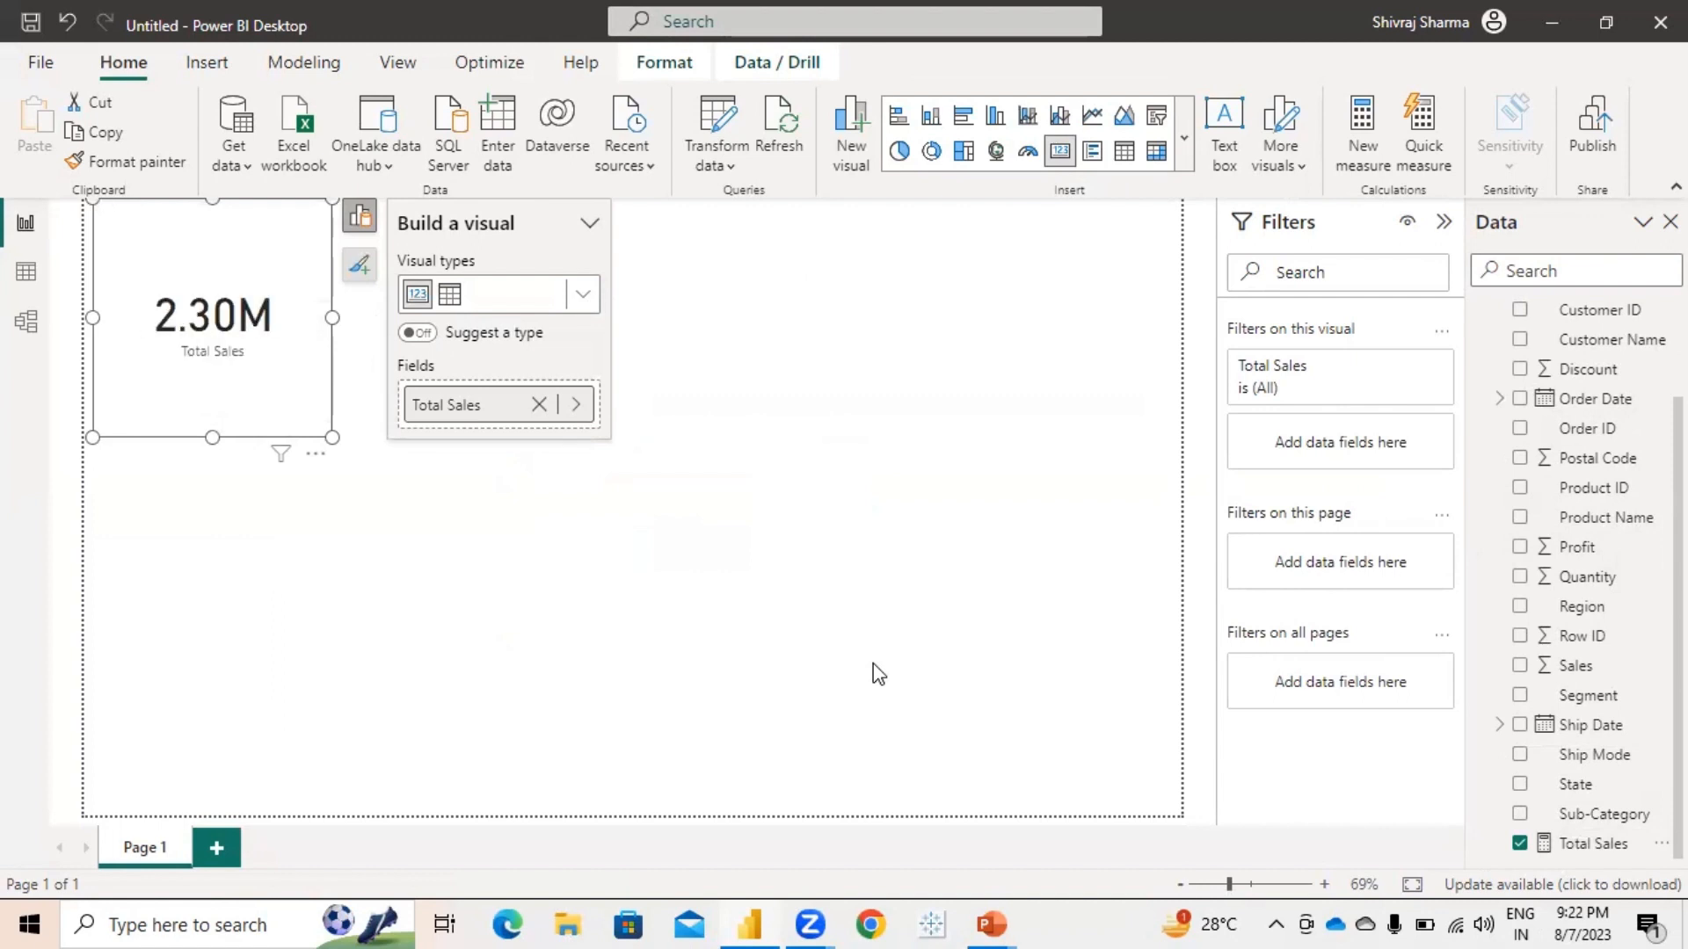
- Add a second card showing Sum of Sales, also 2.30M, and compare it with Total Sales
click(293, 534)
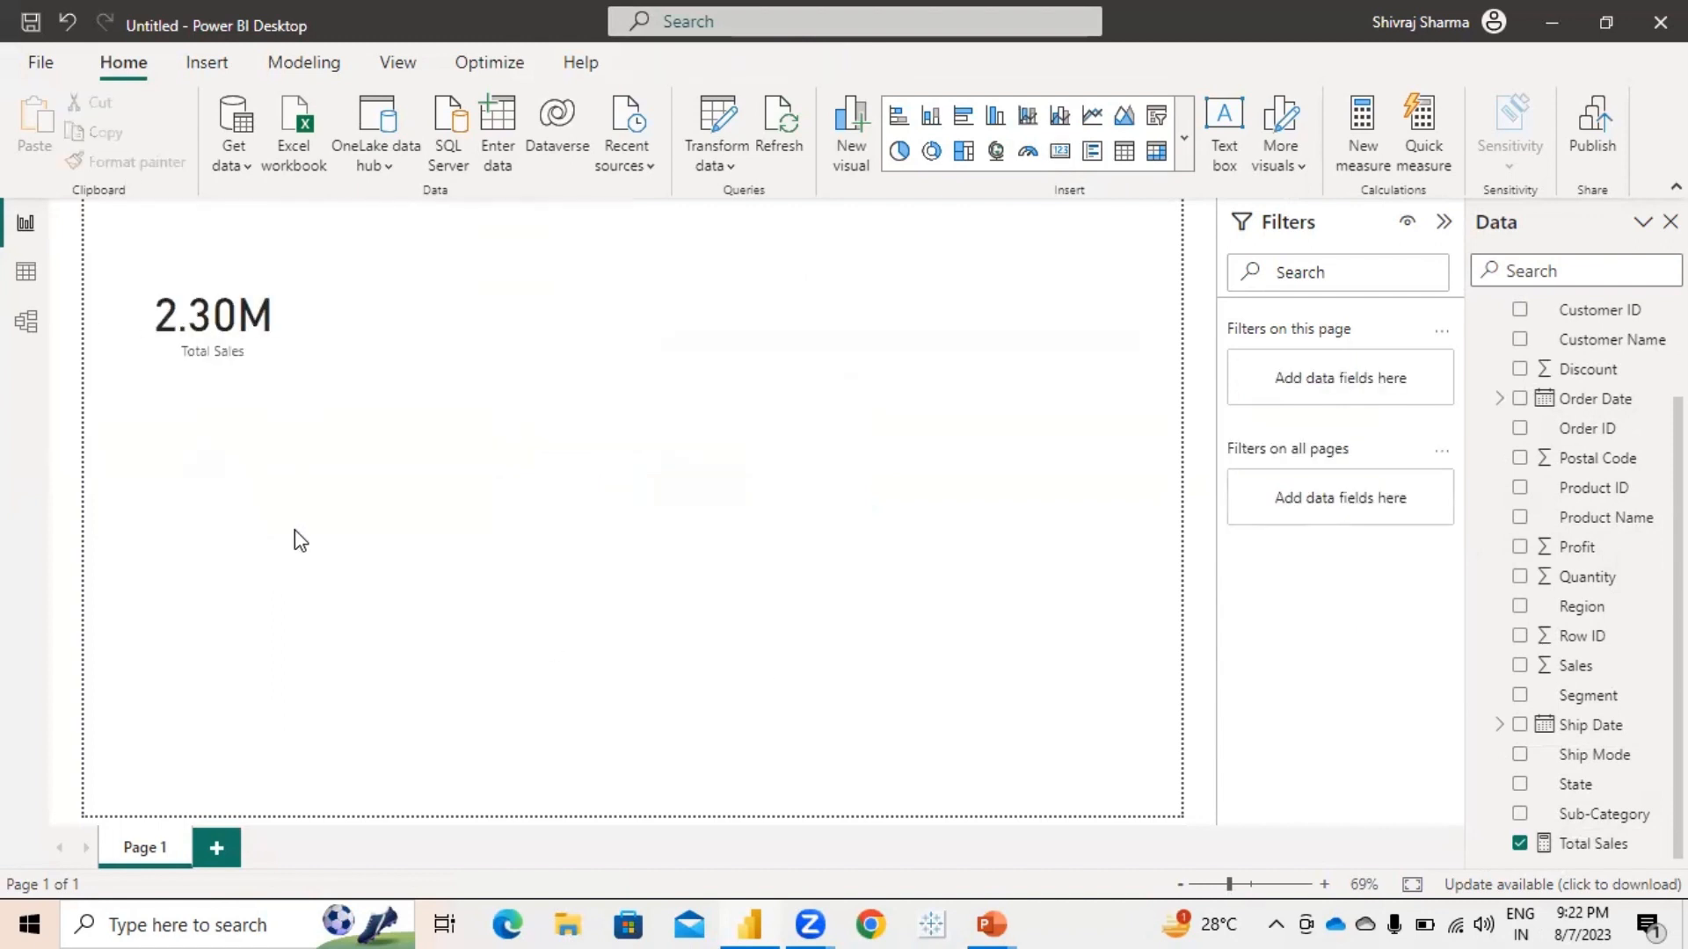
click(1060, 150)
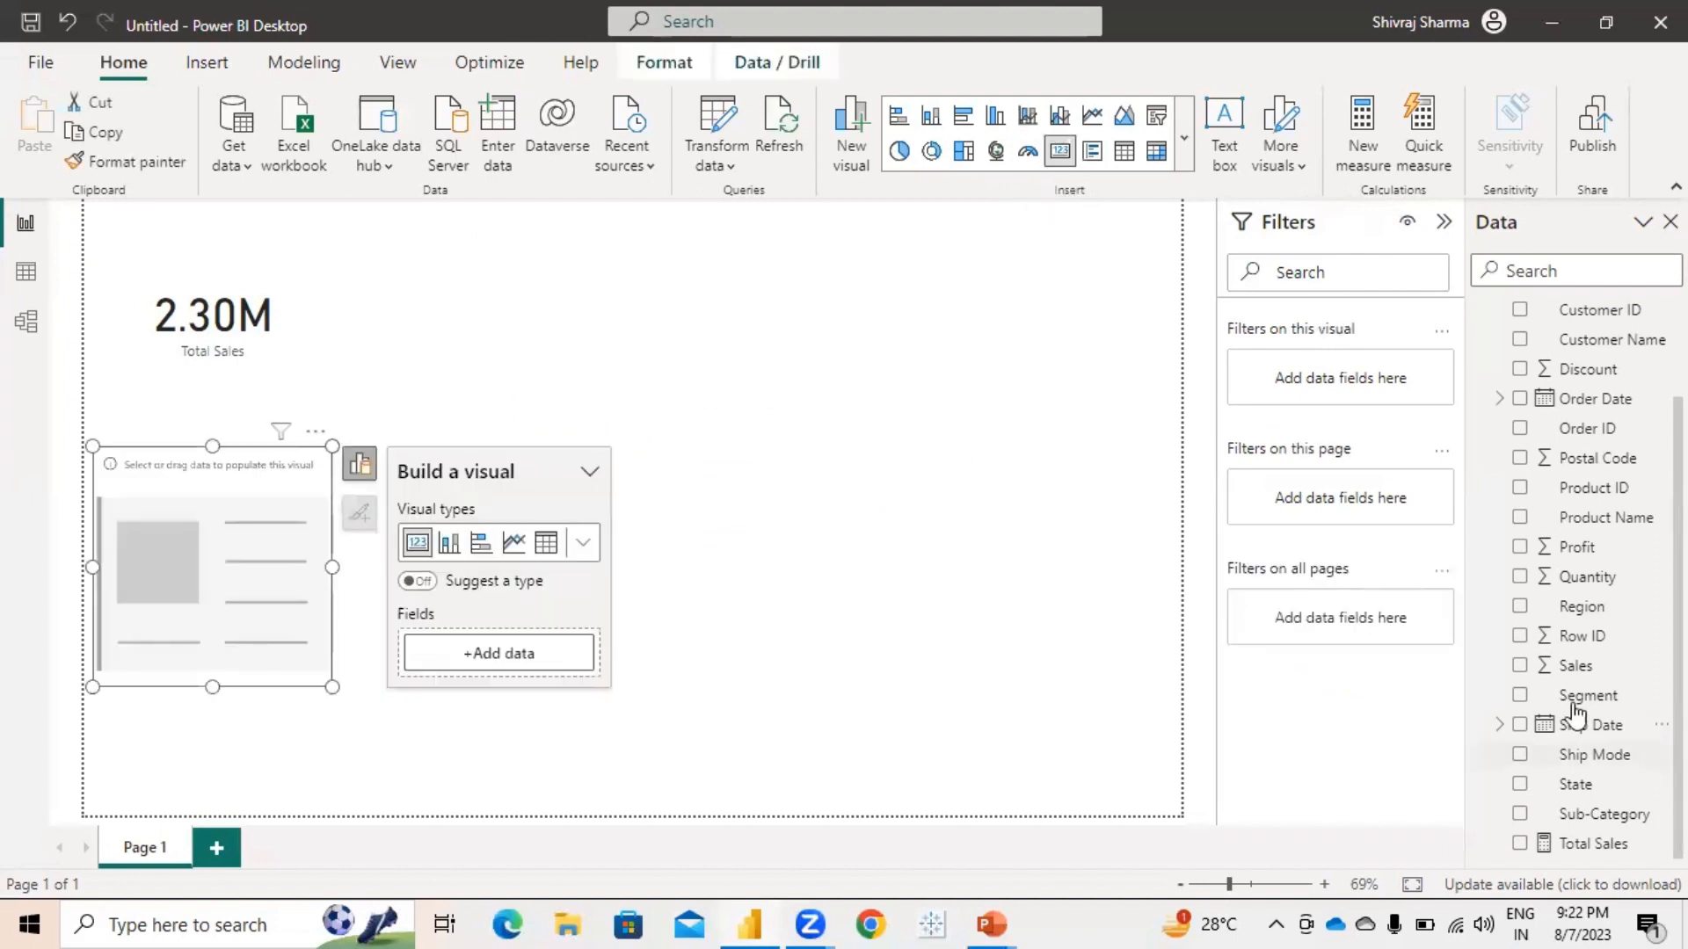
click(1519, 666)
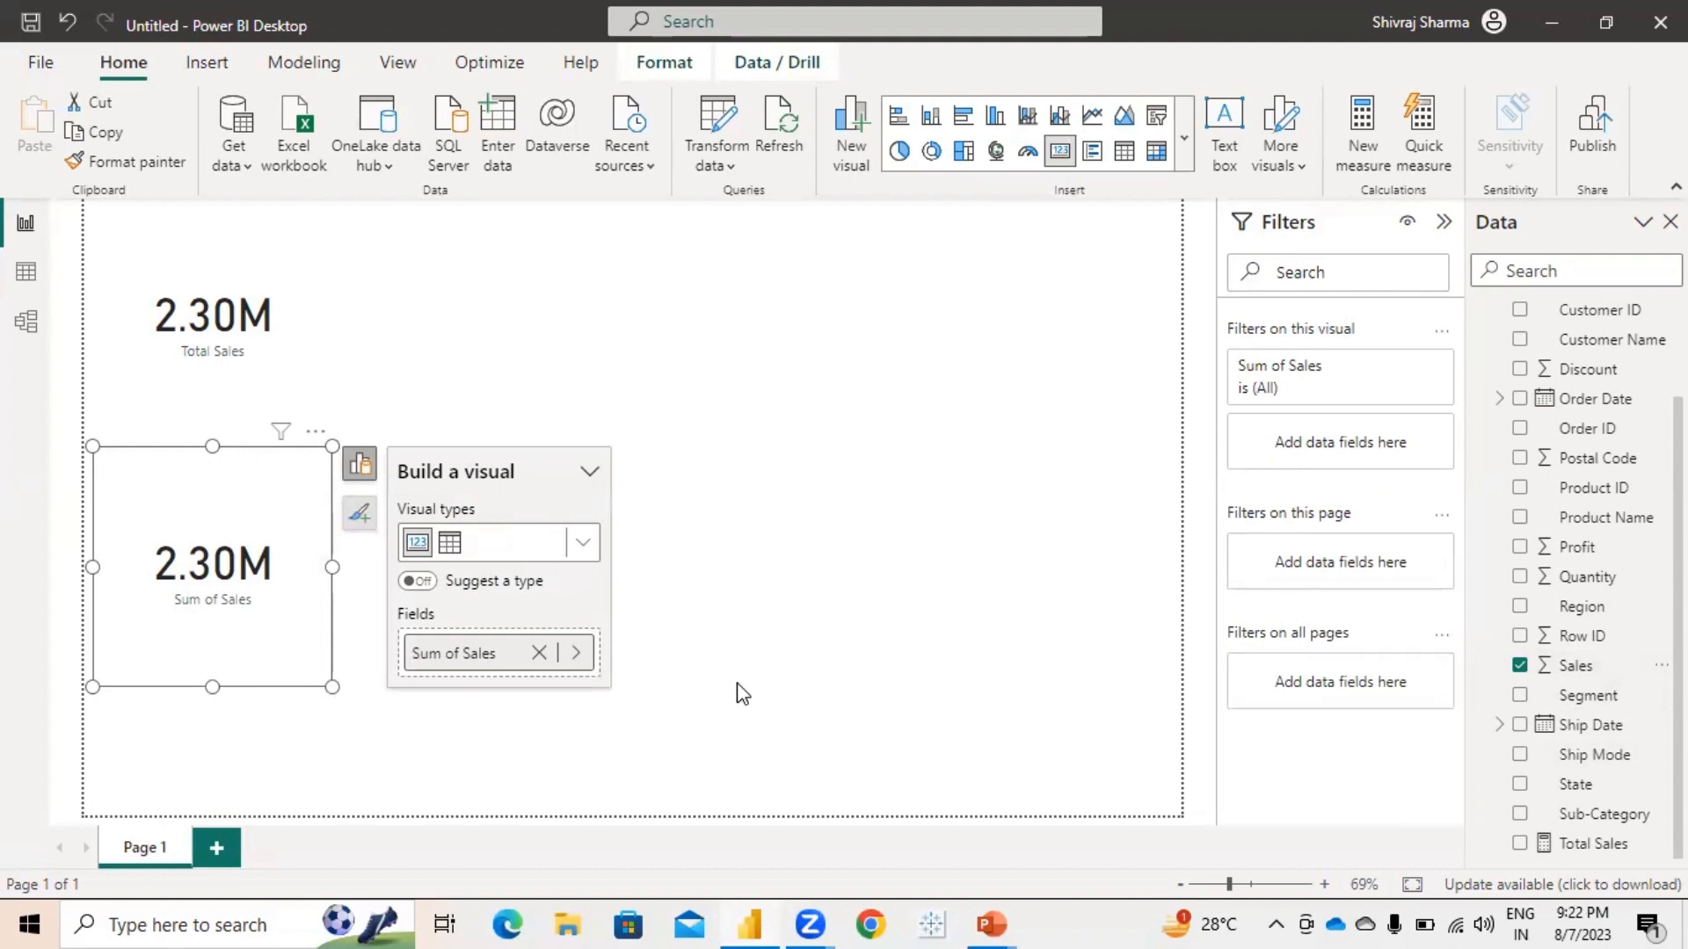
click(261, 334)
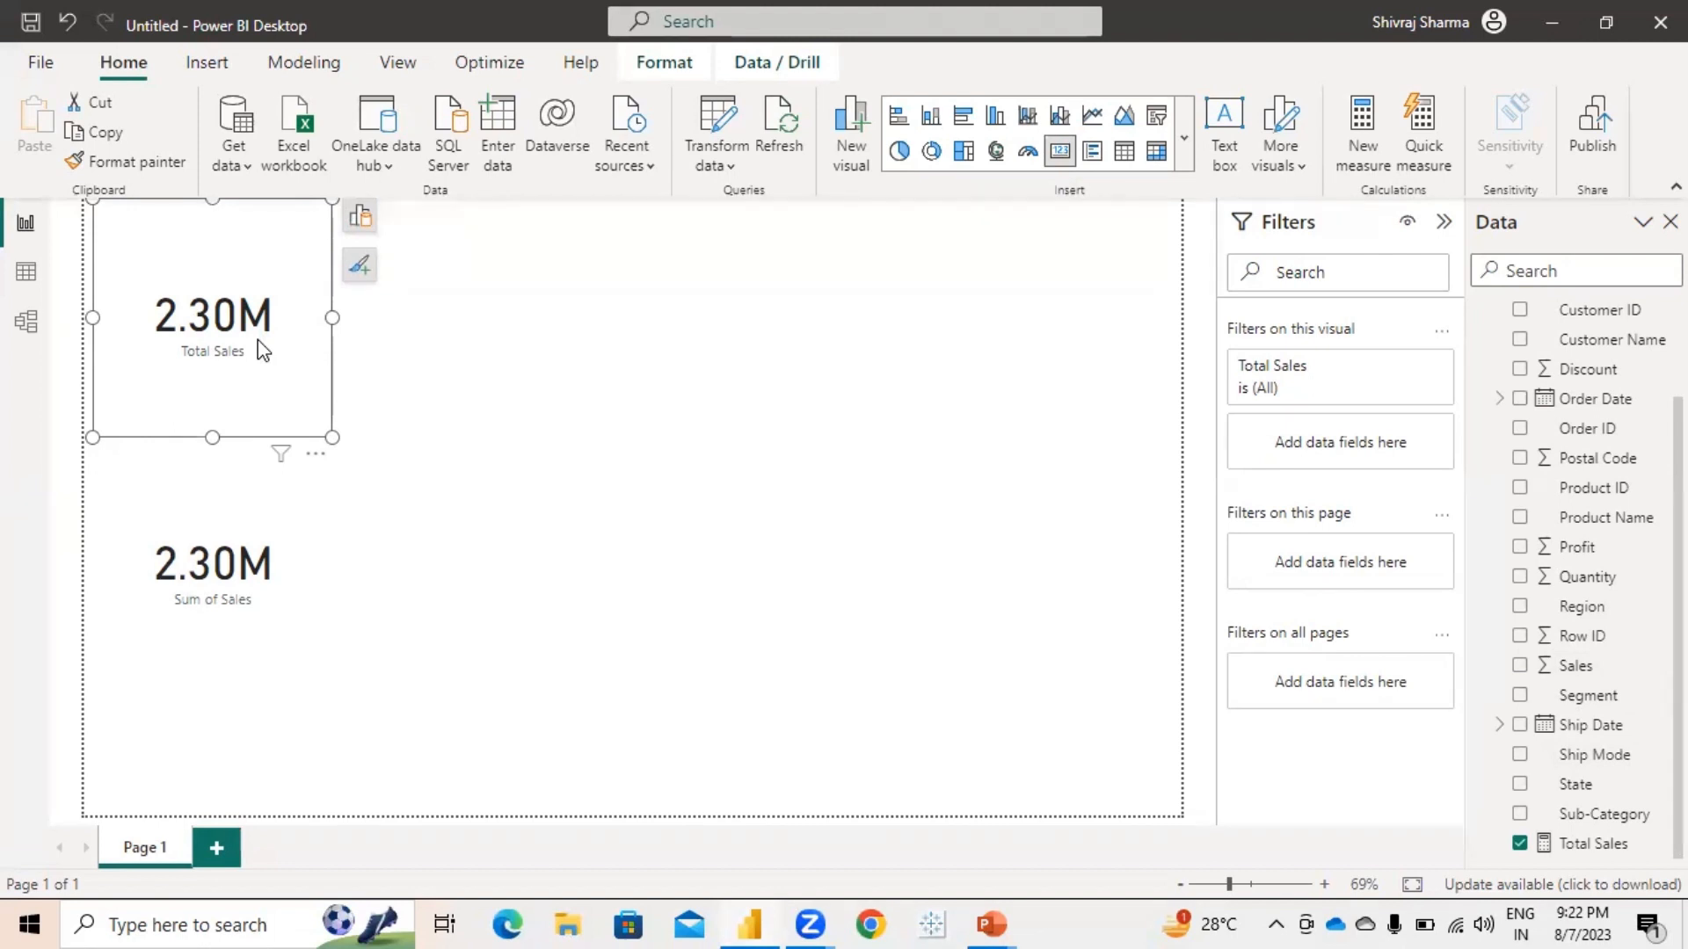
- Change the Sum of Sales card's aggregation to Average so it reads 229.86
click(266, 565)
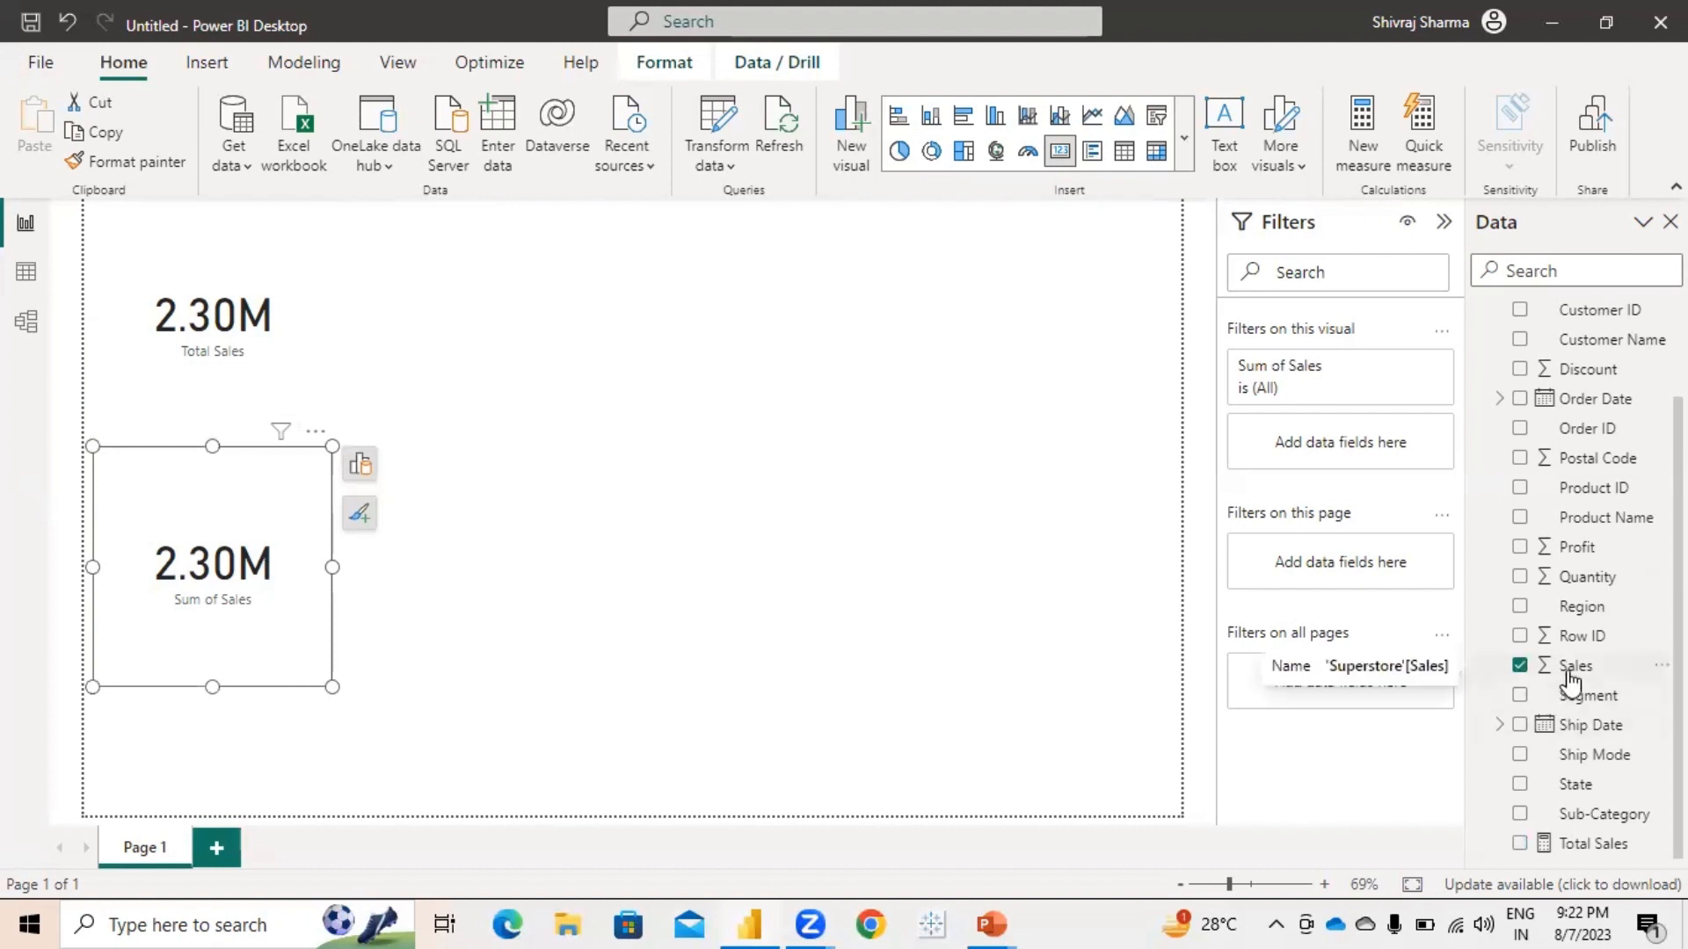
click(361, 466)
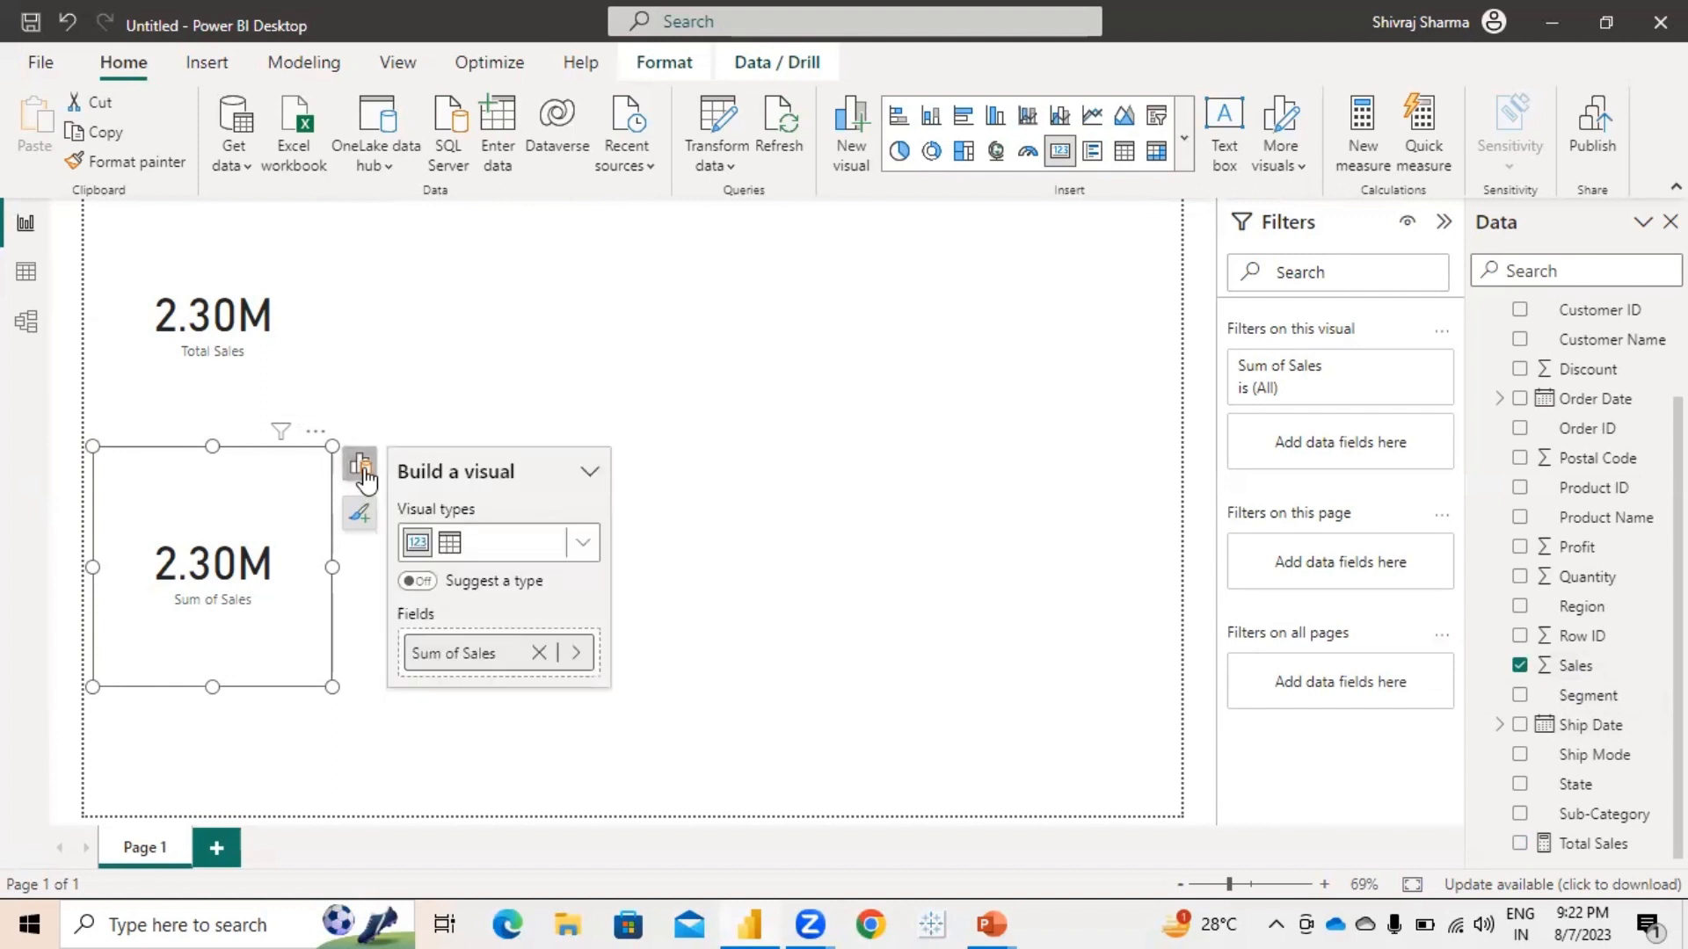
click(576, 657)
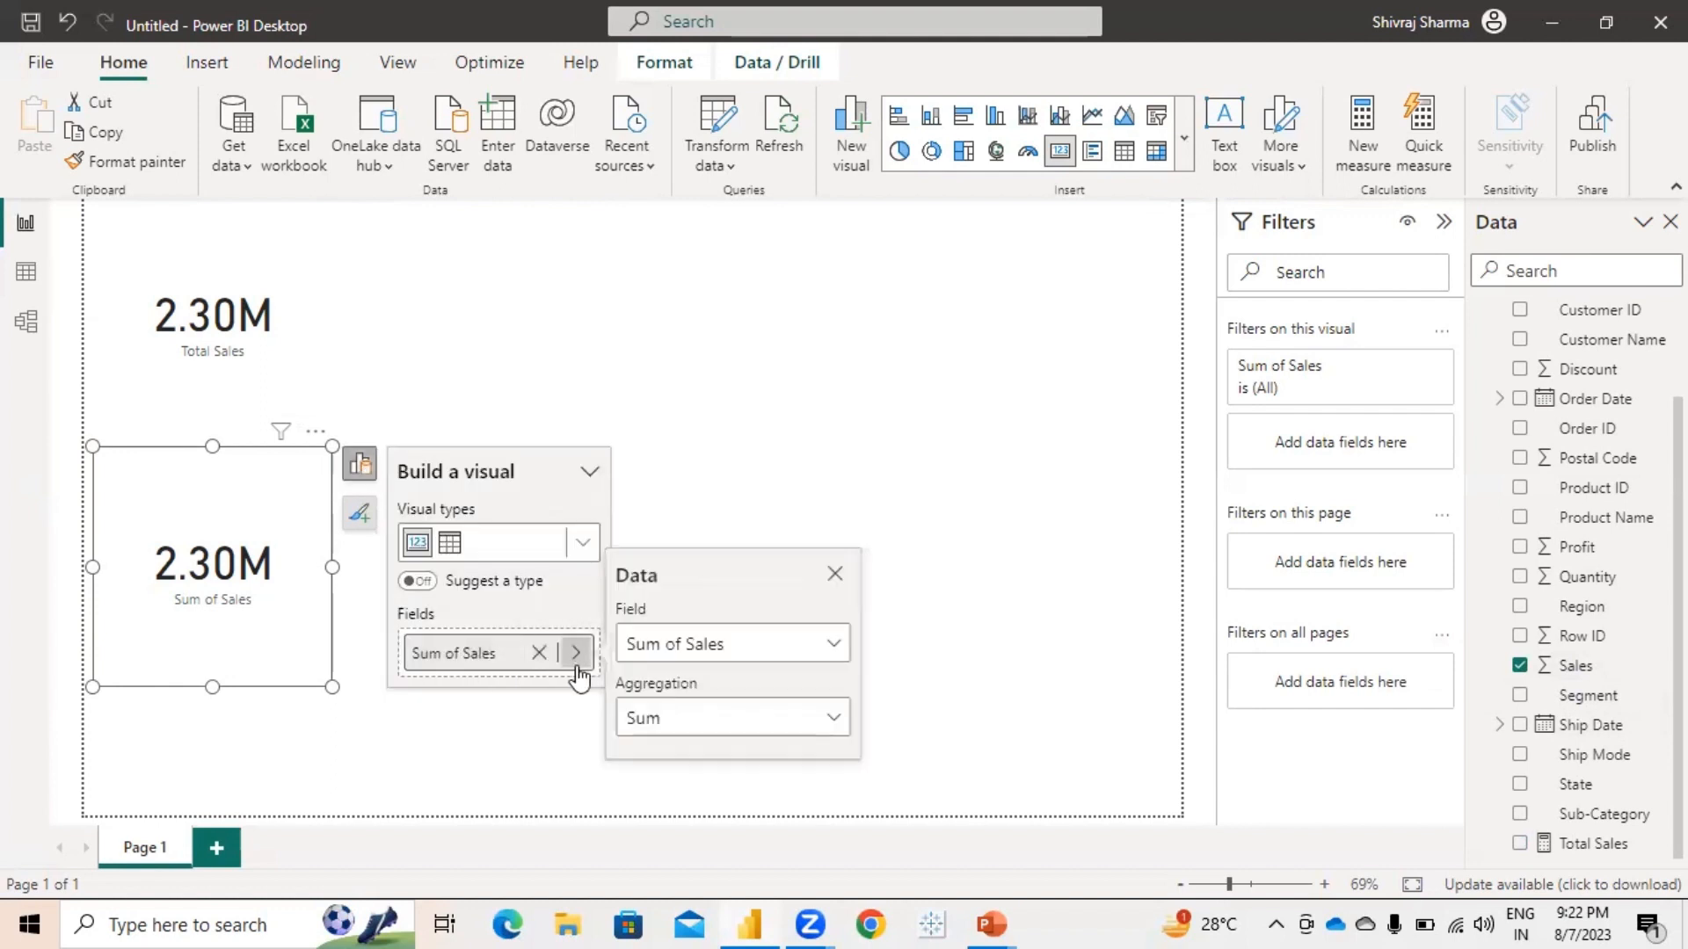
click(833, 720)
click(668, 406)
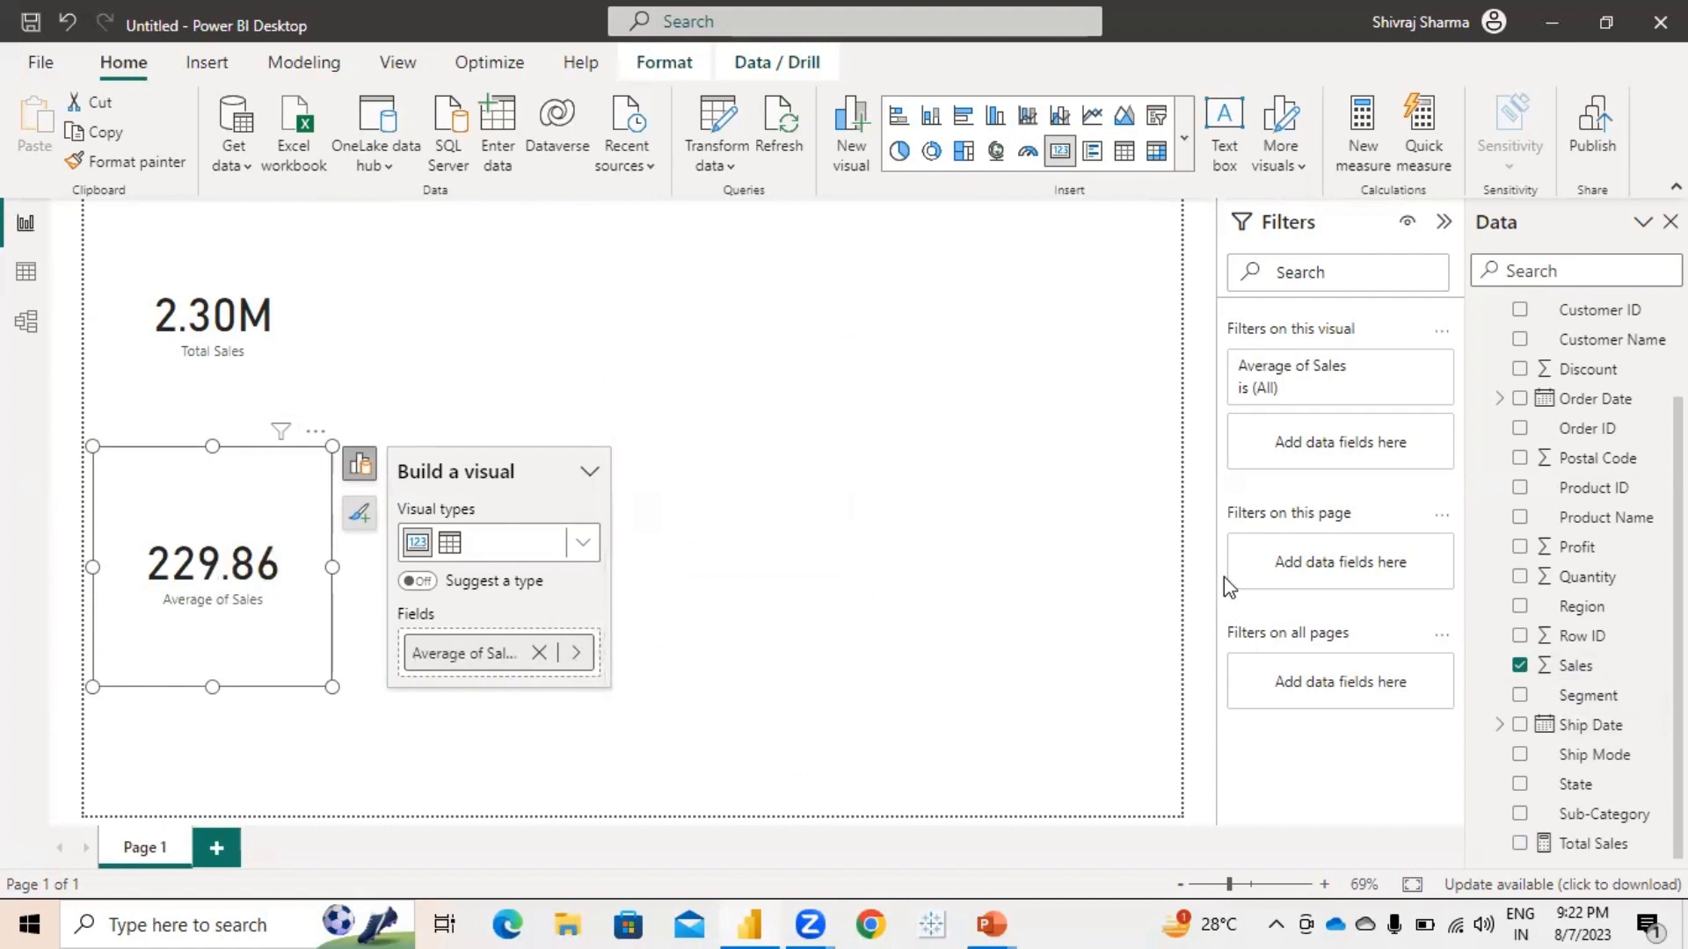
click(776, 624)
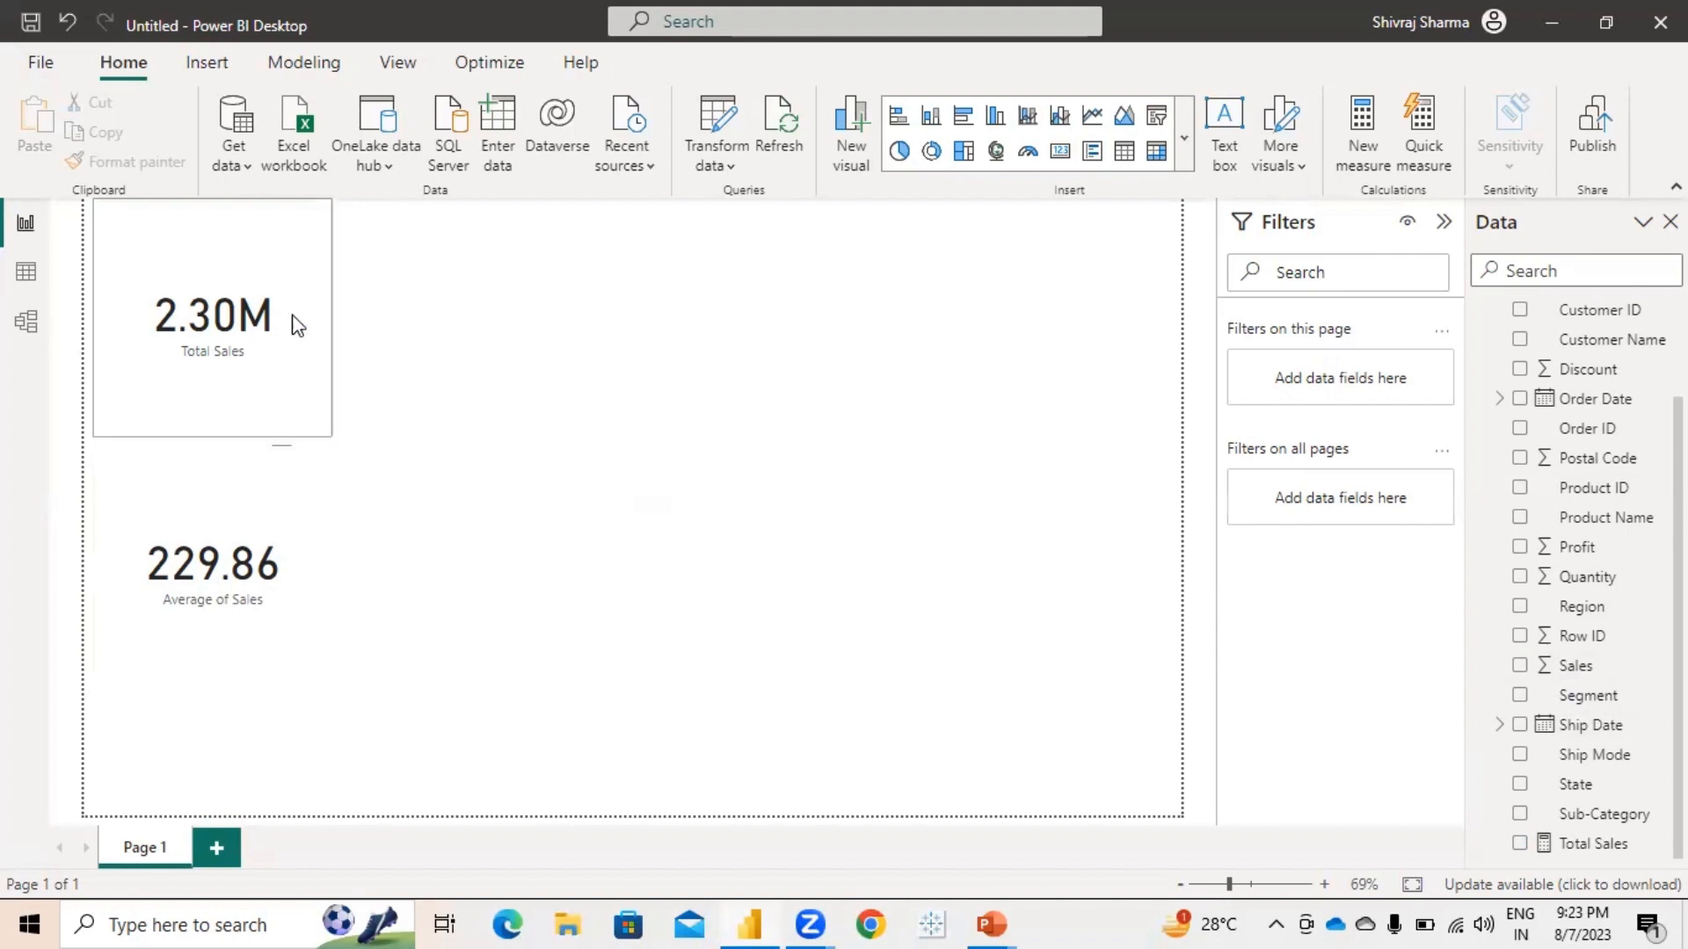
- Inspect the aggregation options for the Total Sales card's measure, then deselect it
click(275, 367)
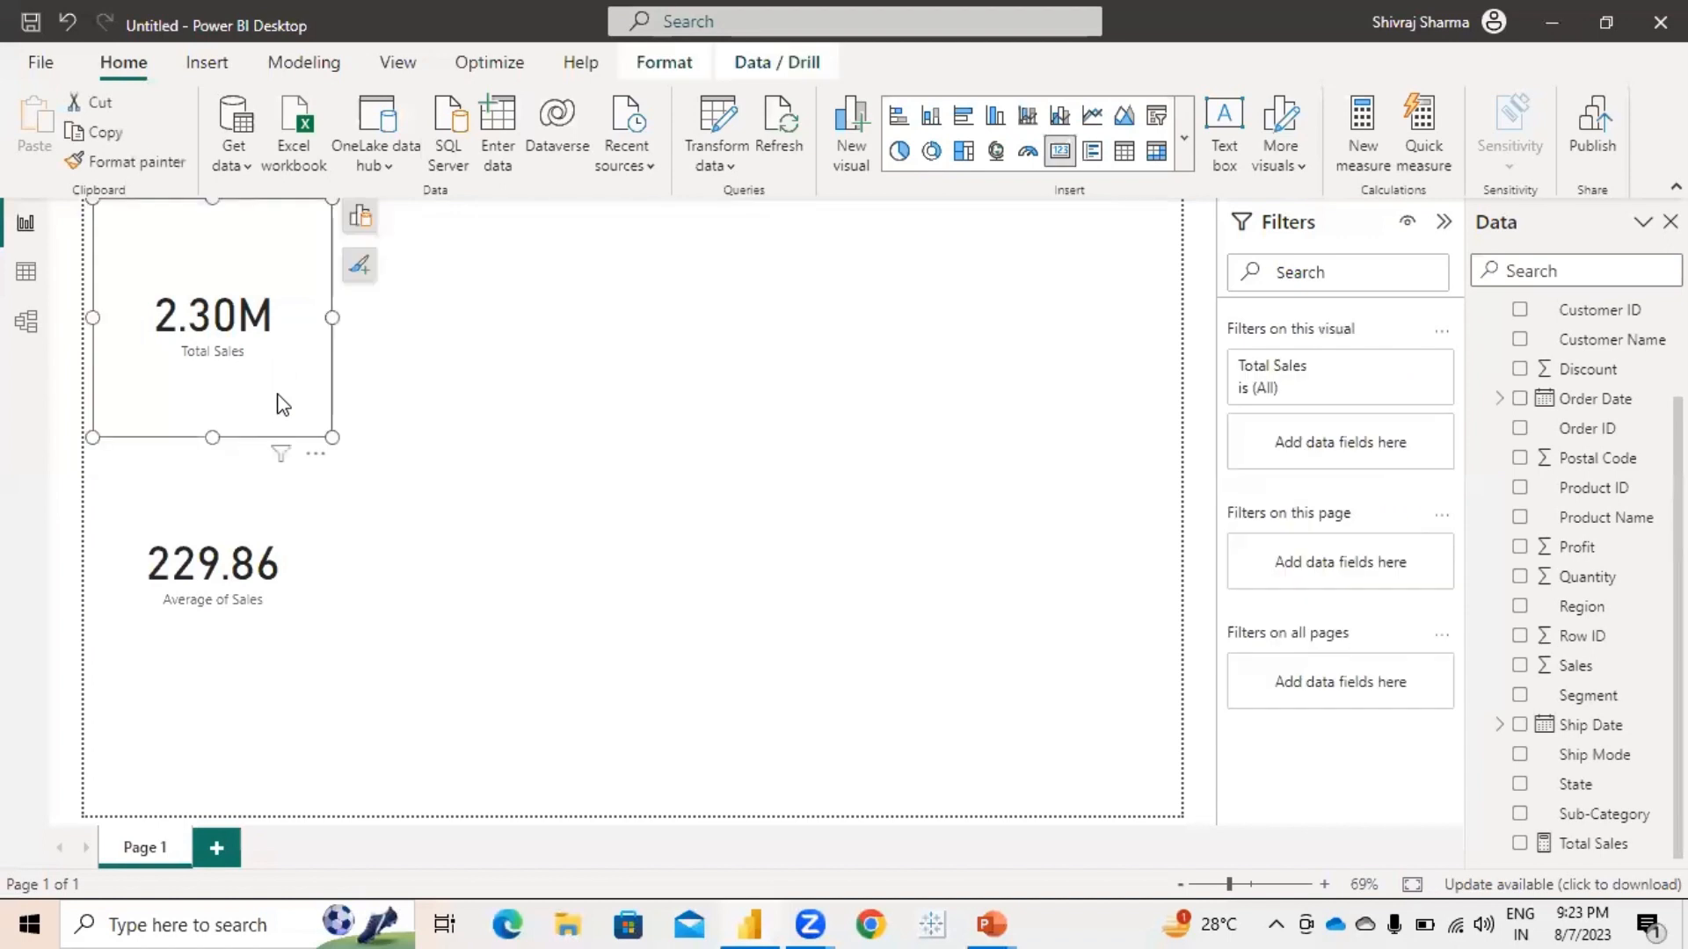
click(359, 217)
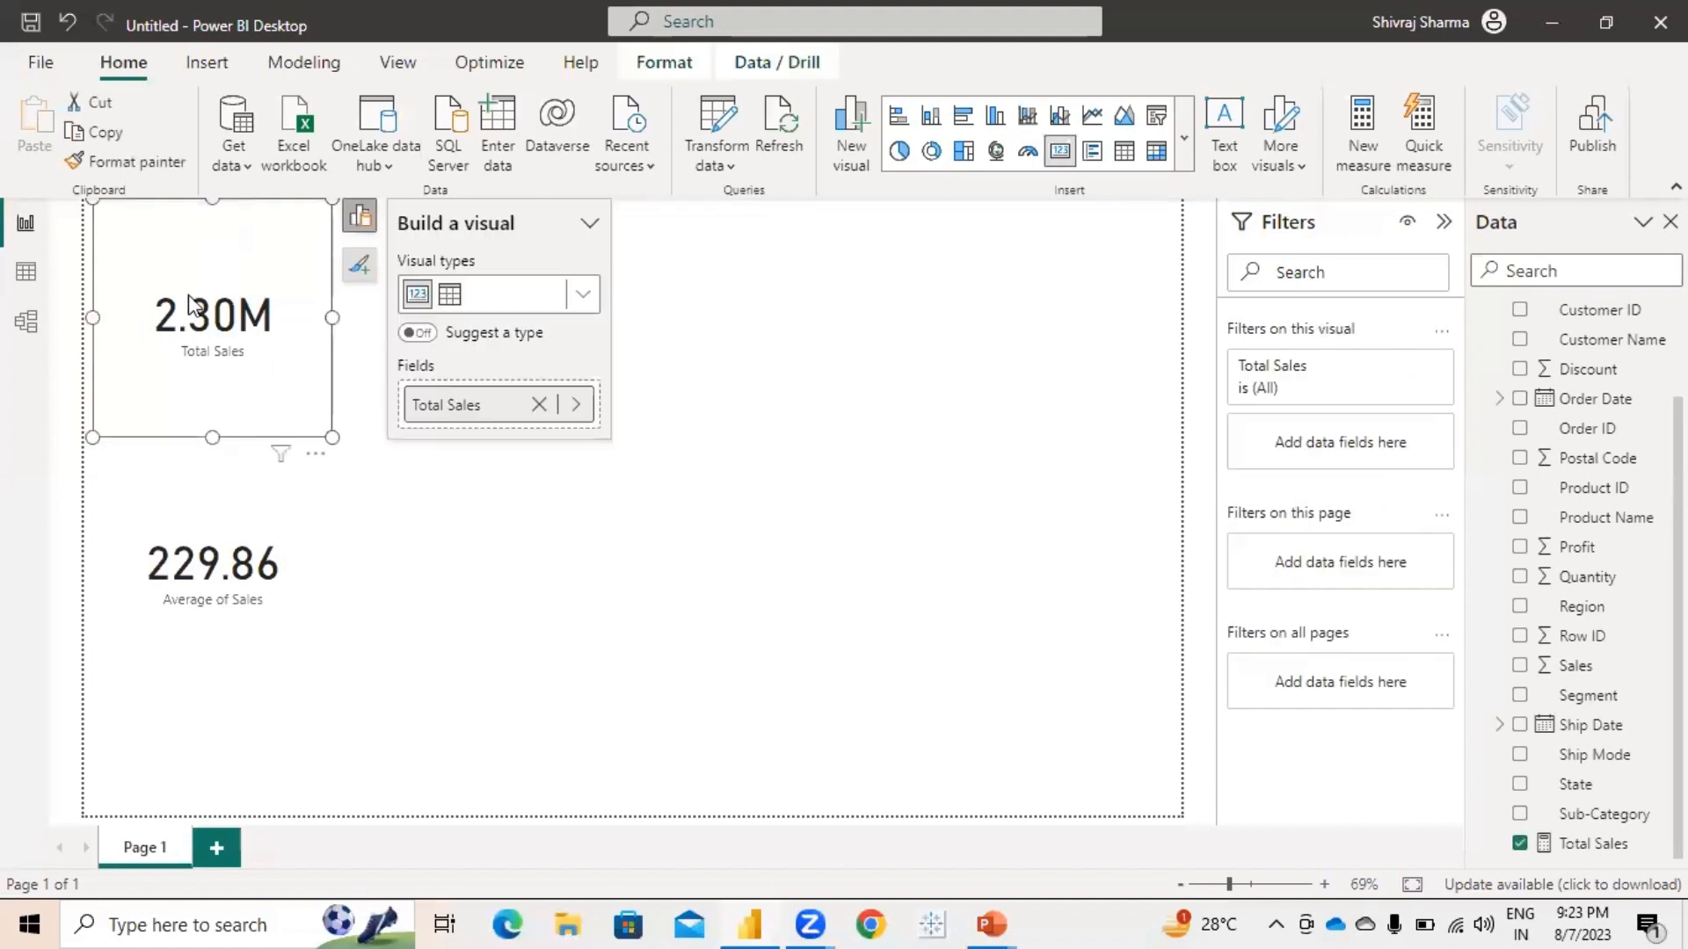
click(576, 406)
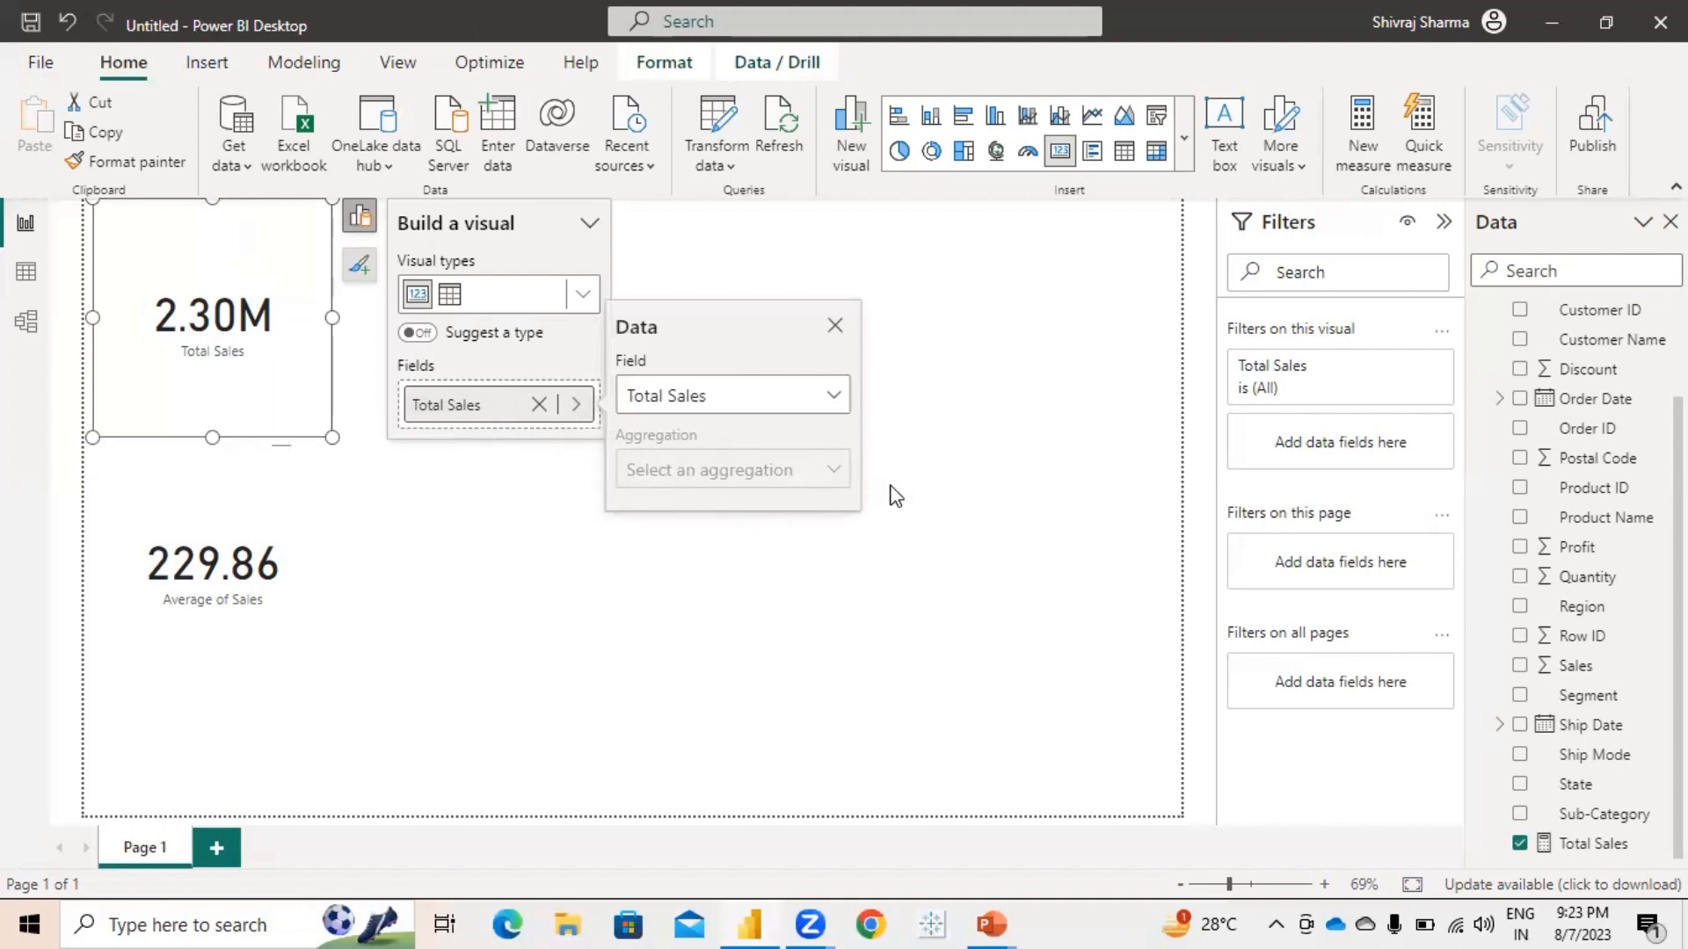
click(836, 327)
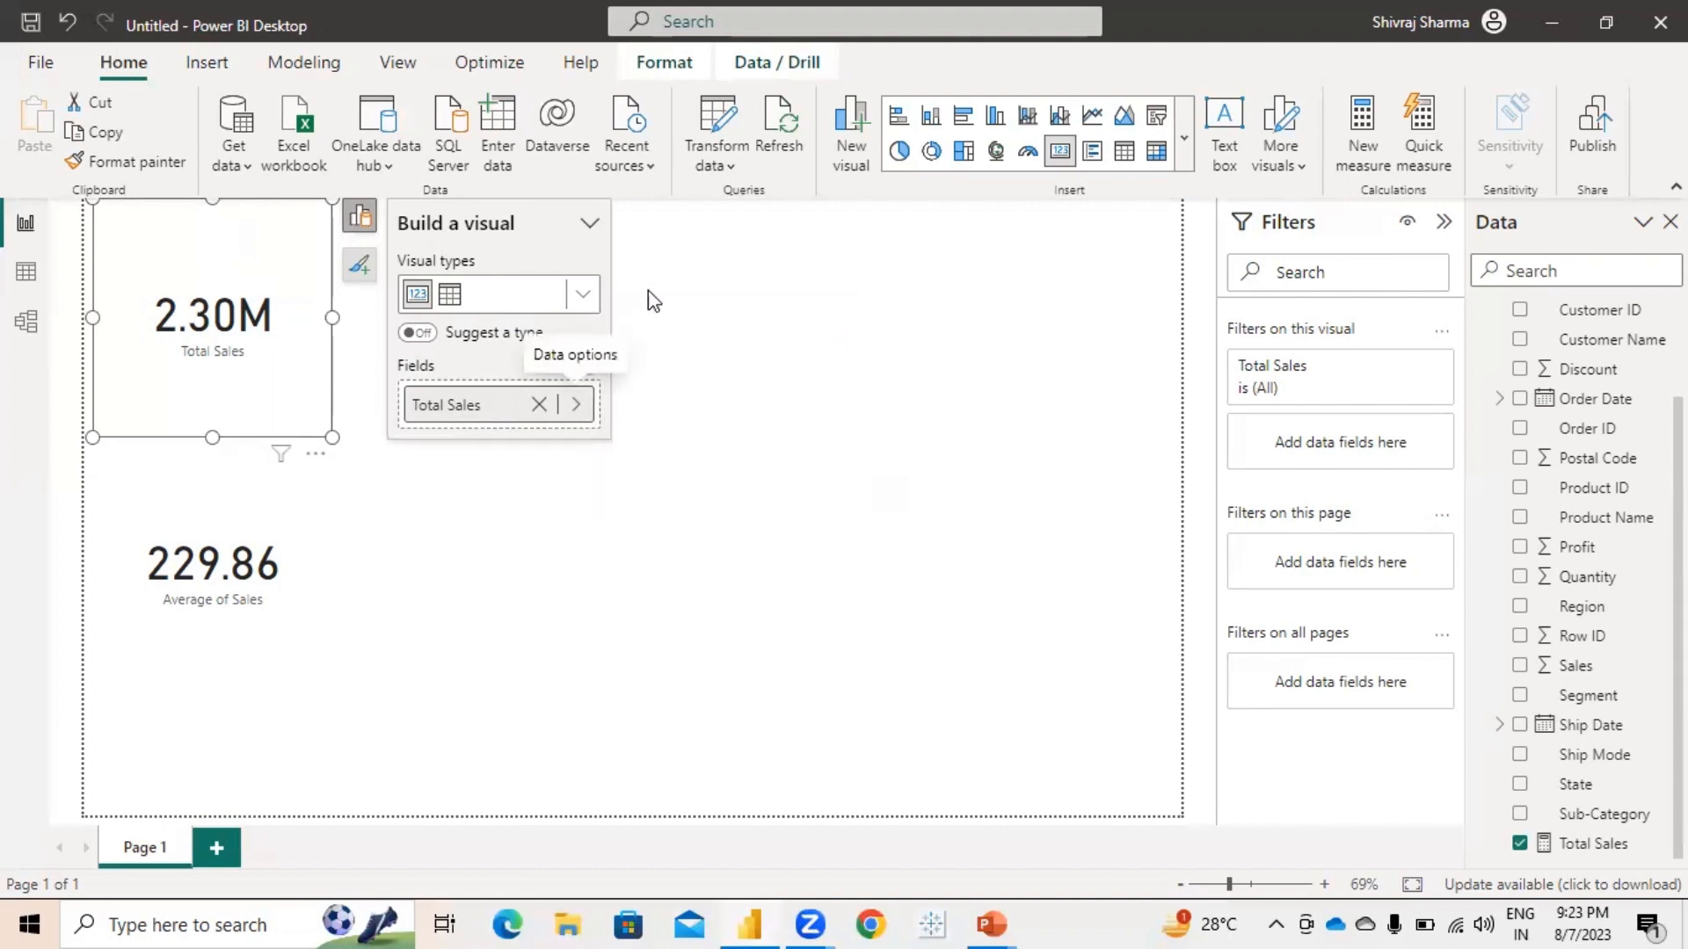
click(346, 225)
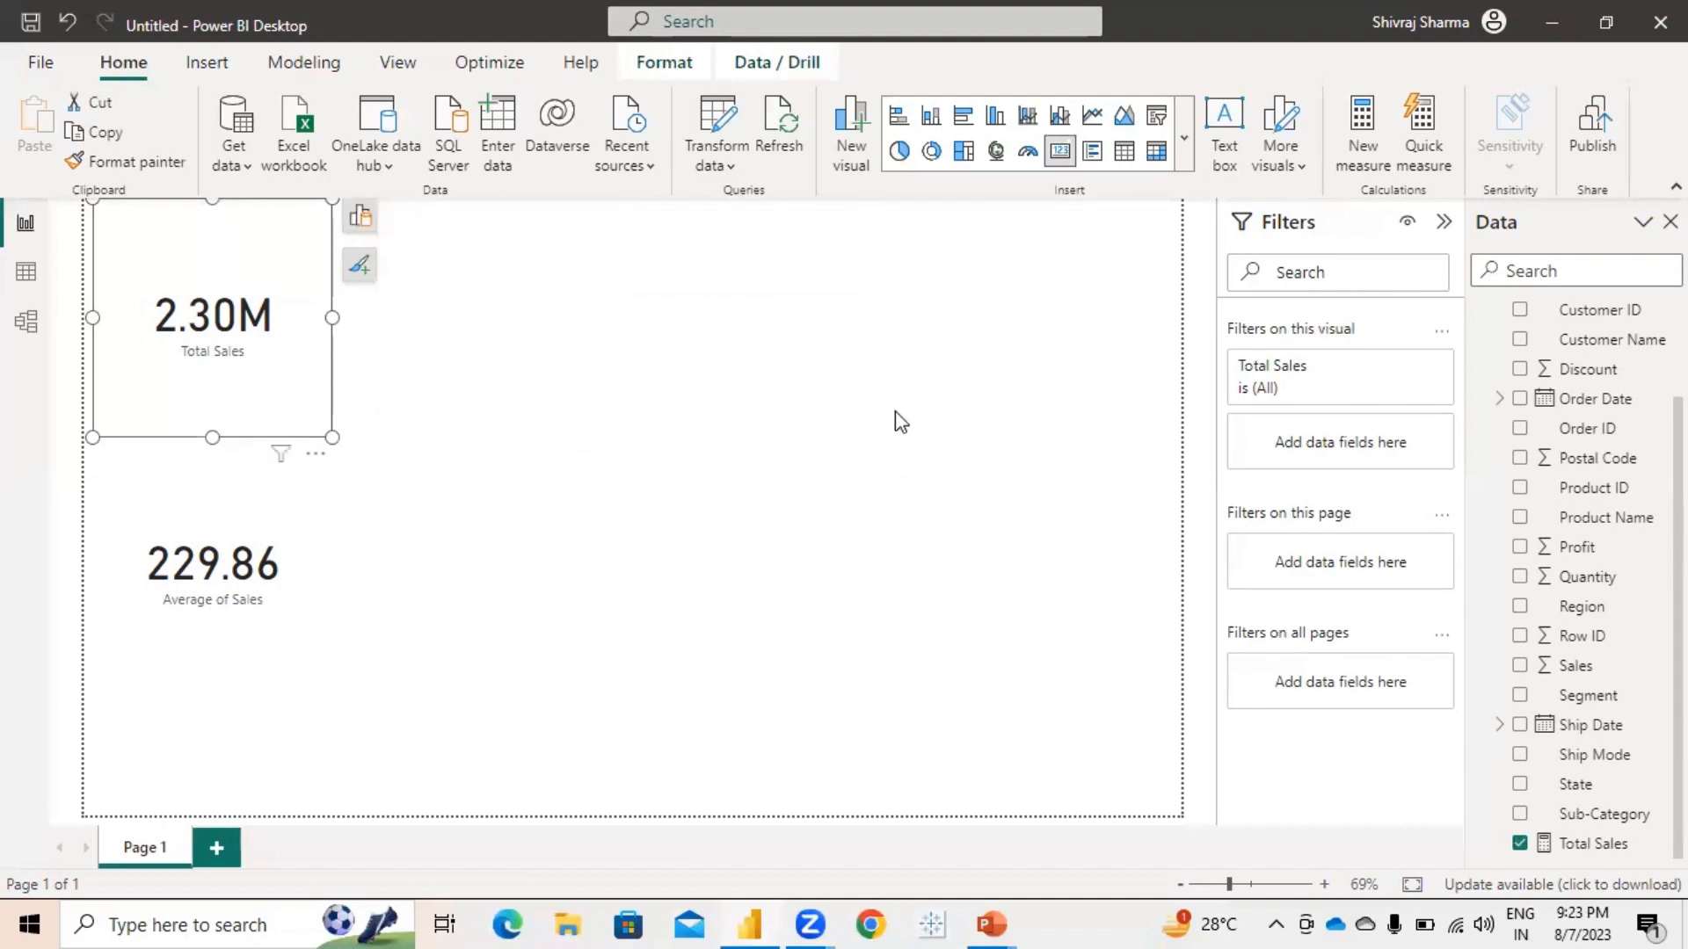
click(478, 577)
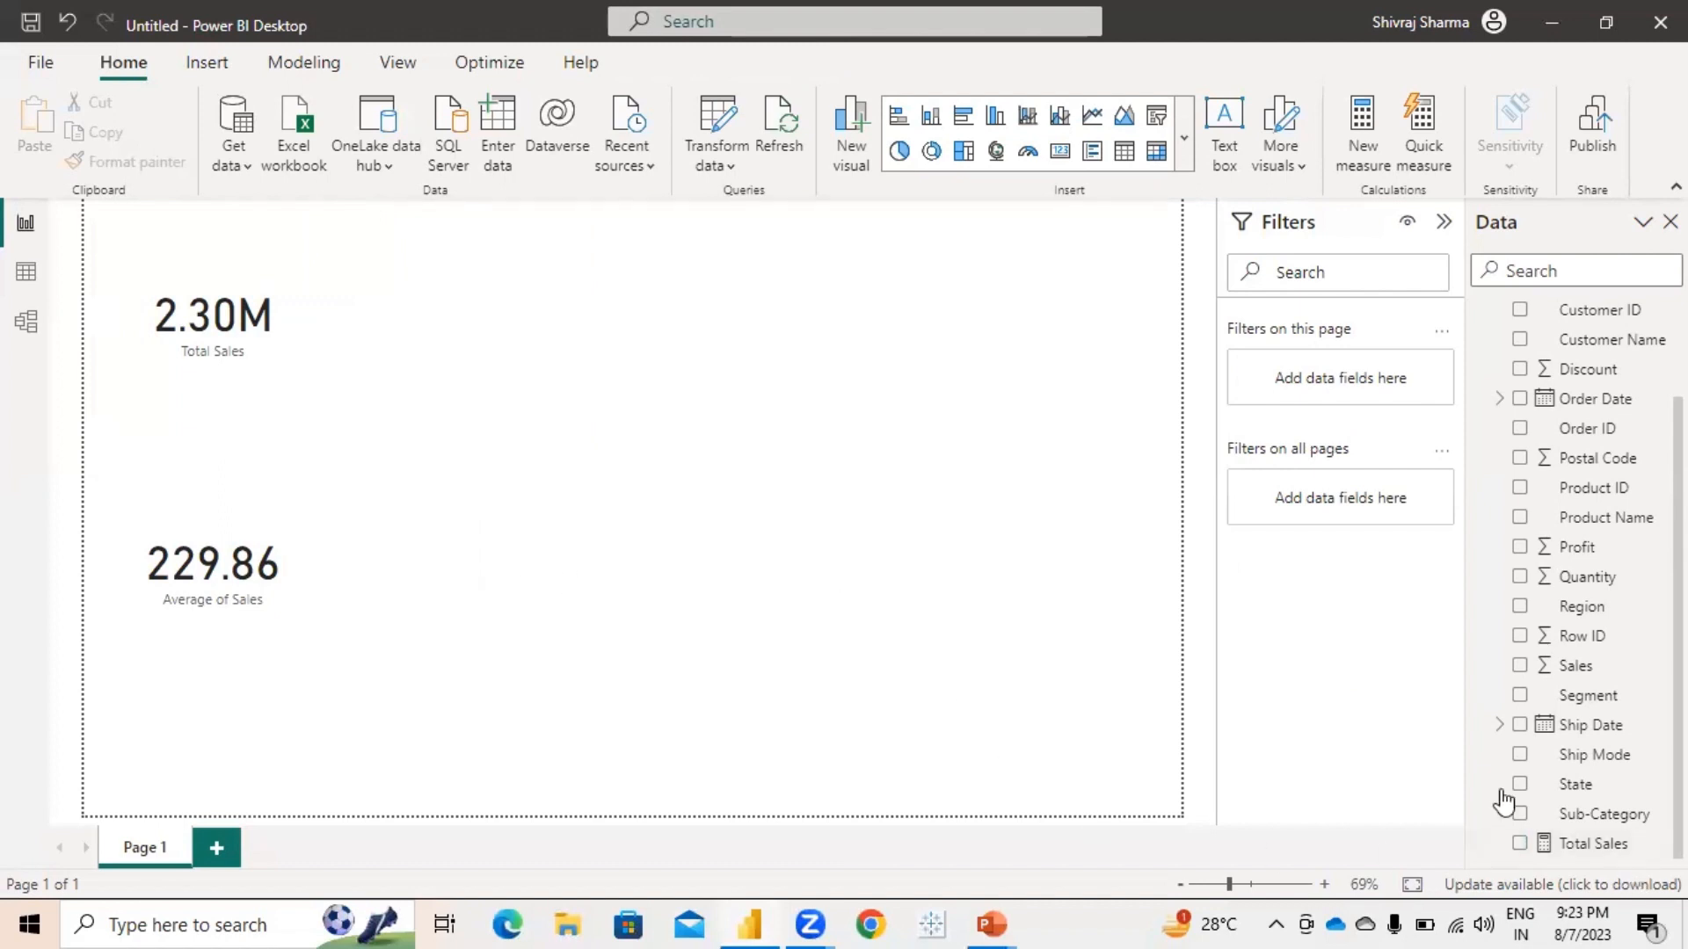
- Switch to Data view, cancel the Total Sales formula edit, and add a blank measure to Superstore
click(26, 278)
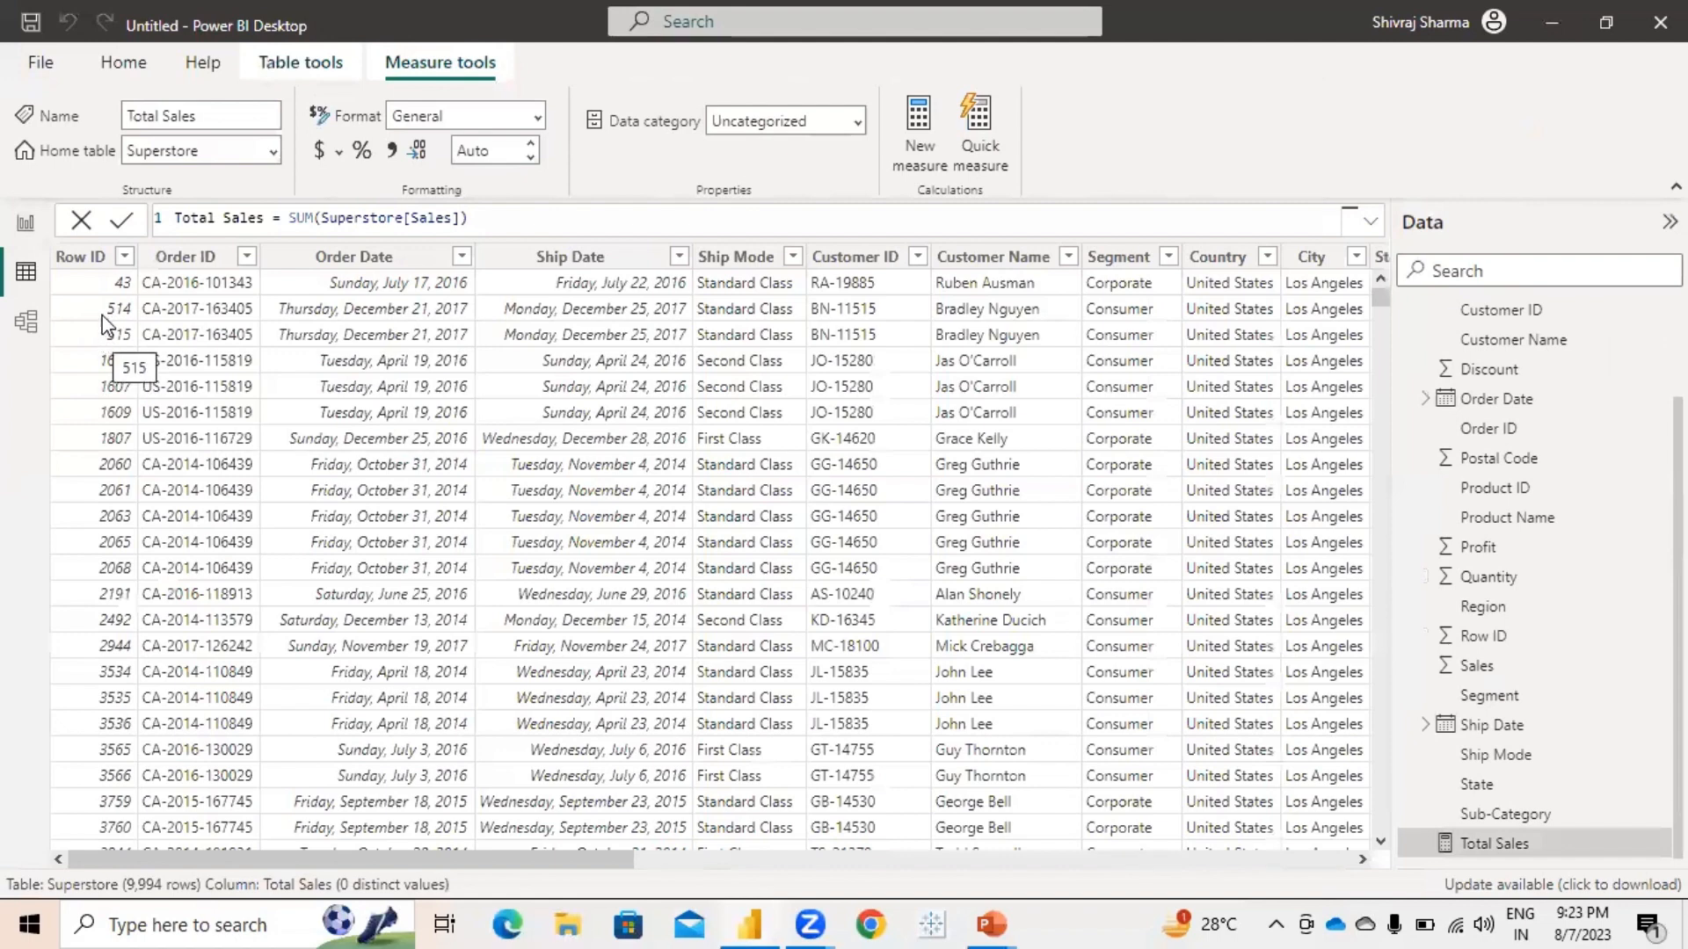
click(79, 221)
click(79, 221)
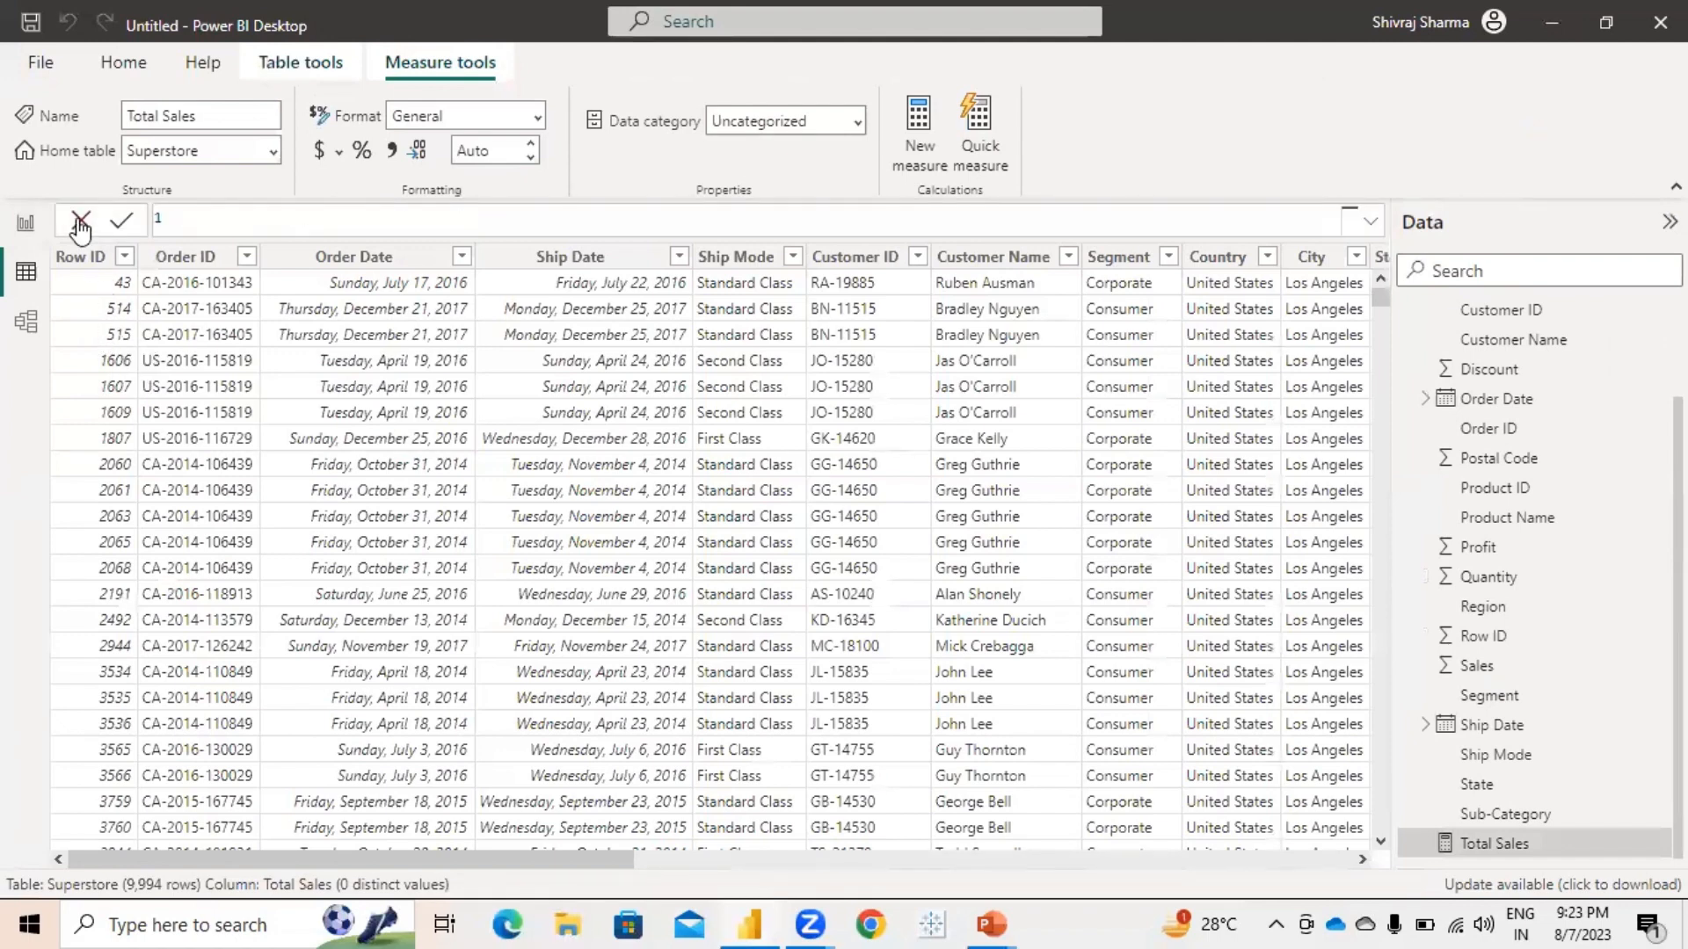
click(79, 222)
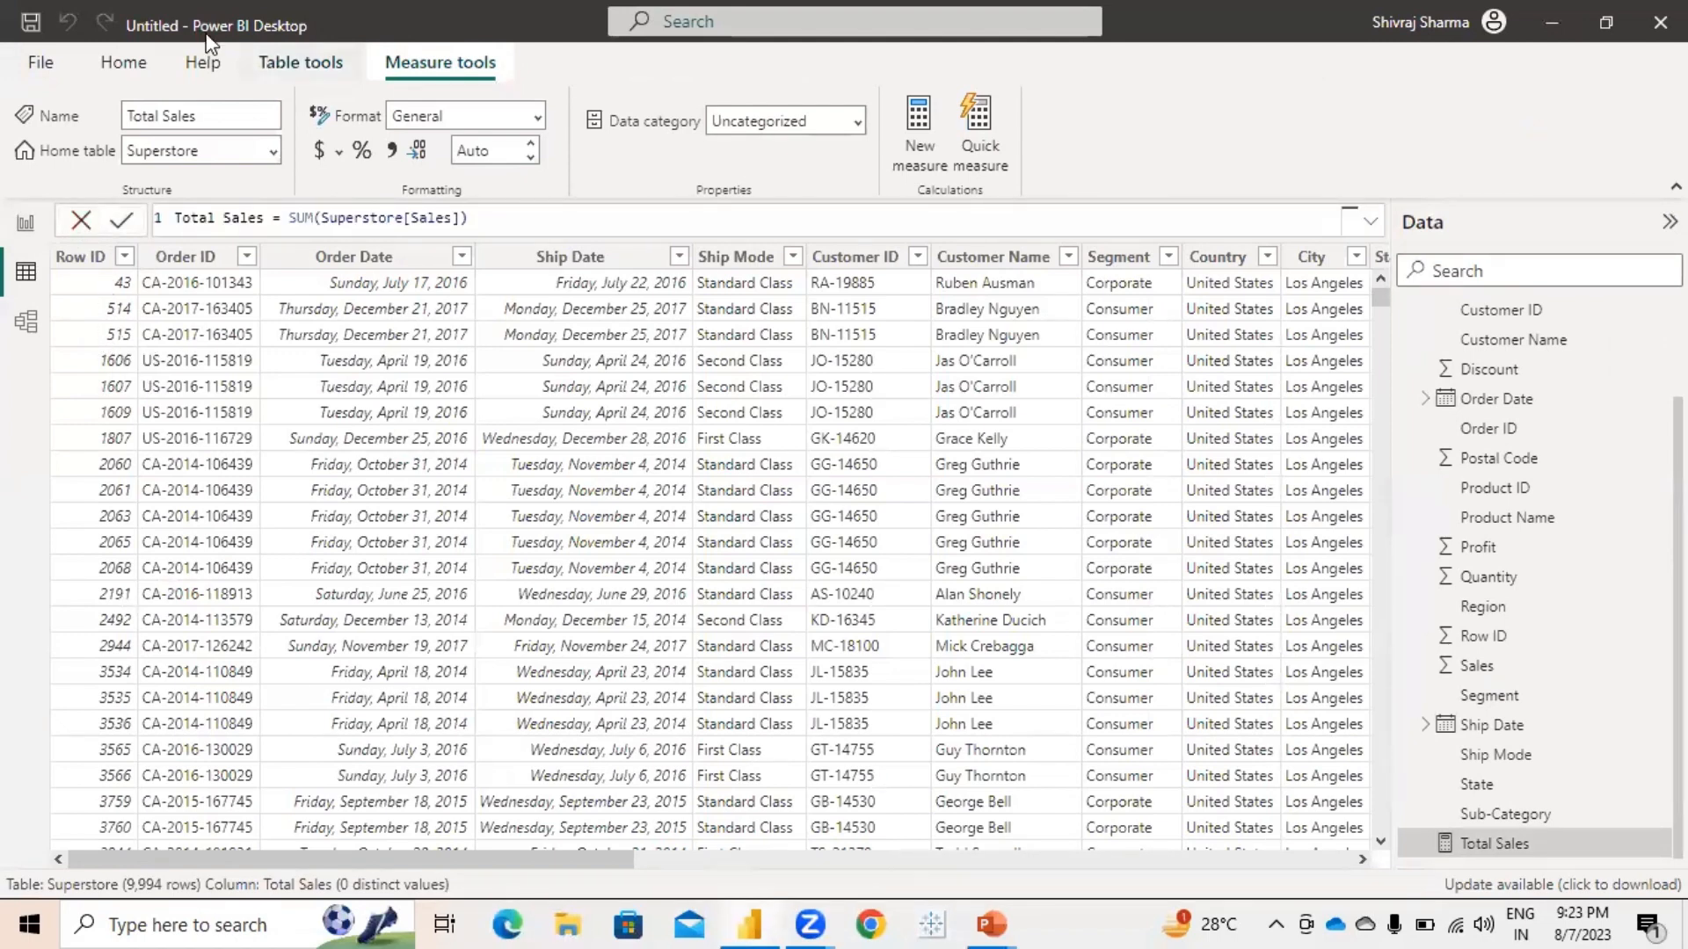
click(300, 62)
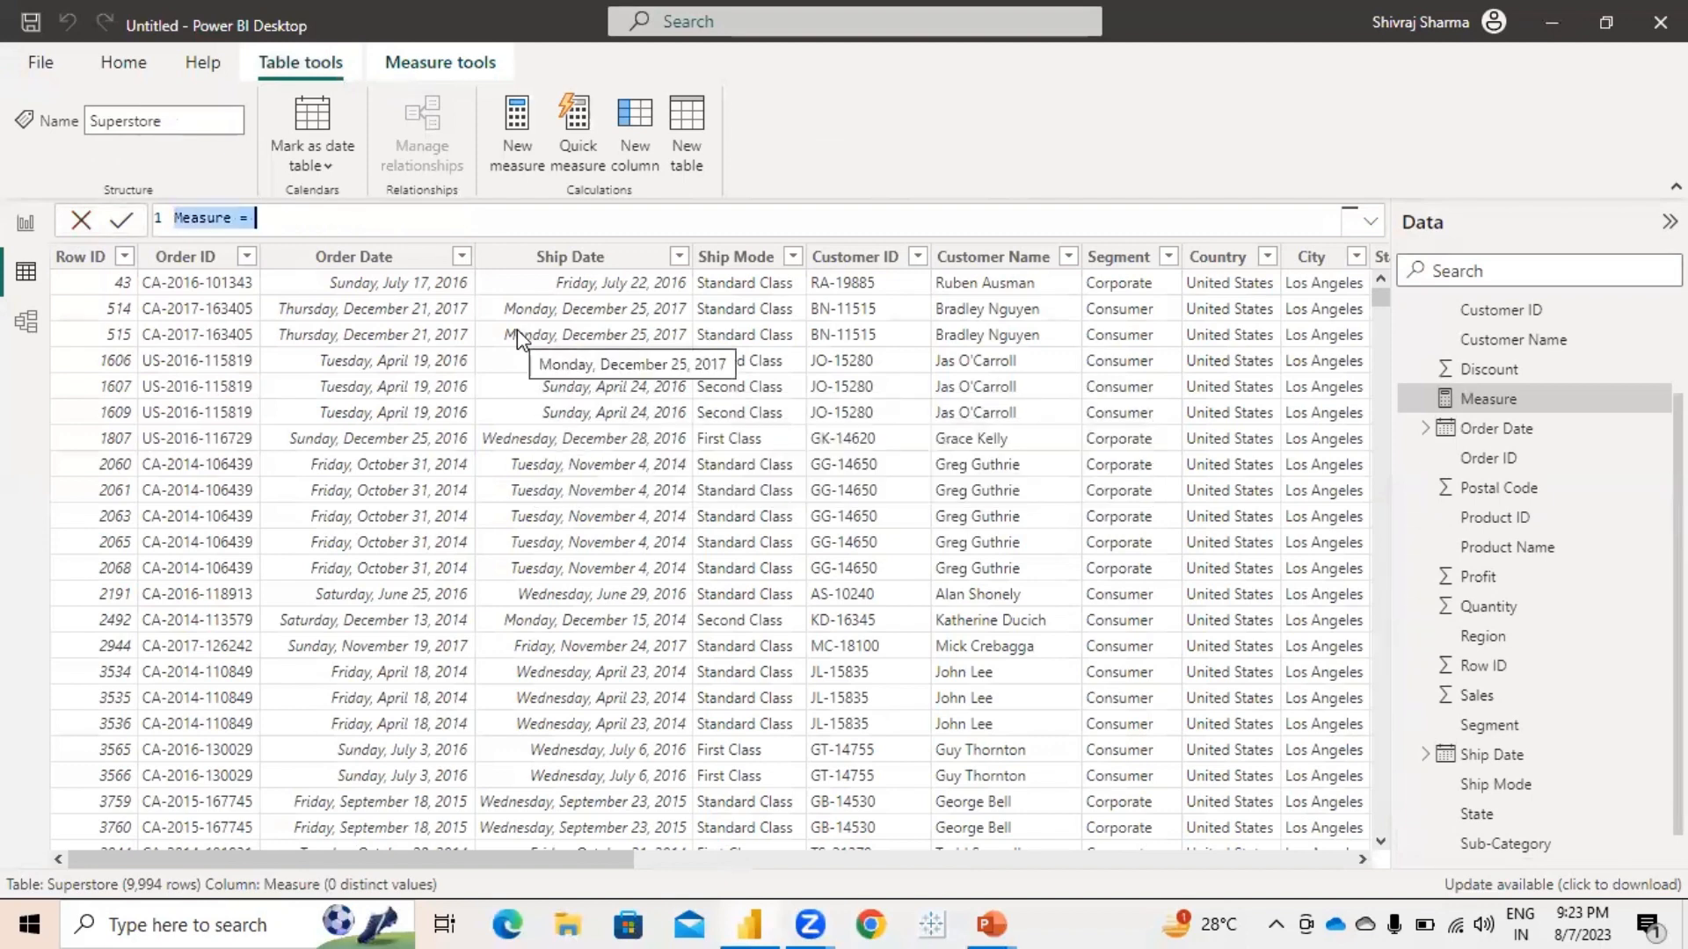
- Circle the Total Profit= example on the Examples slide in red ink, then return to Power BI
mouse_move(984, 910)
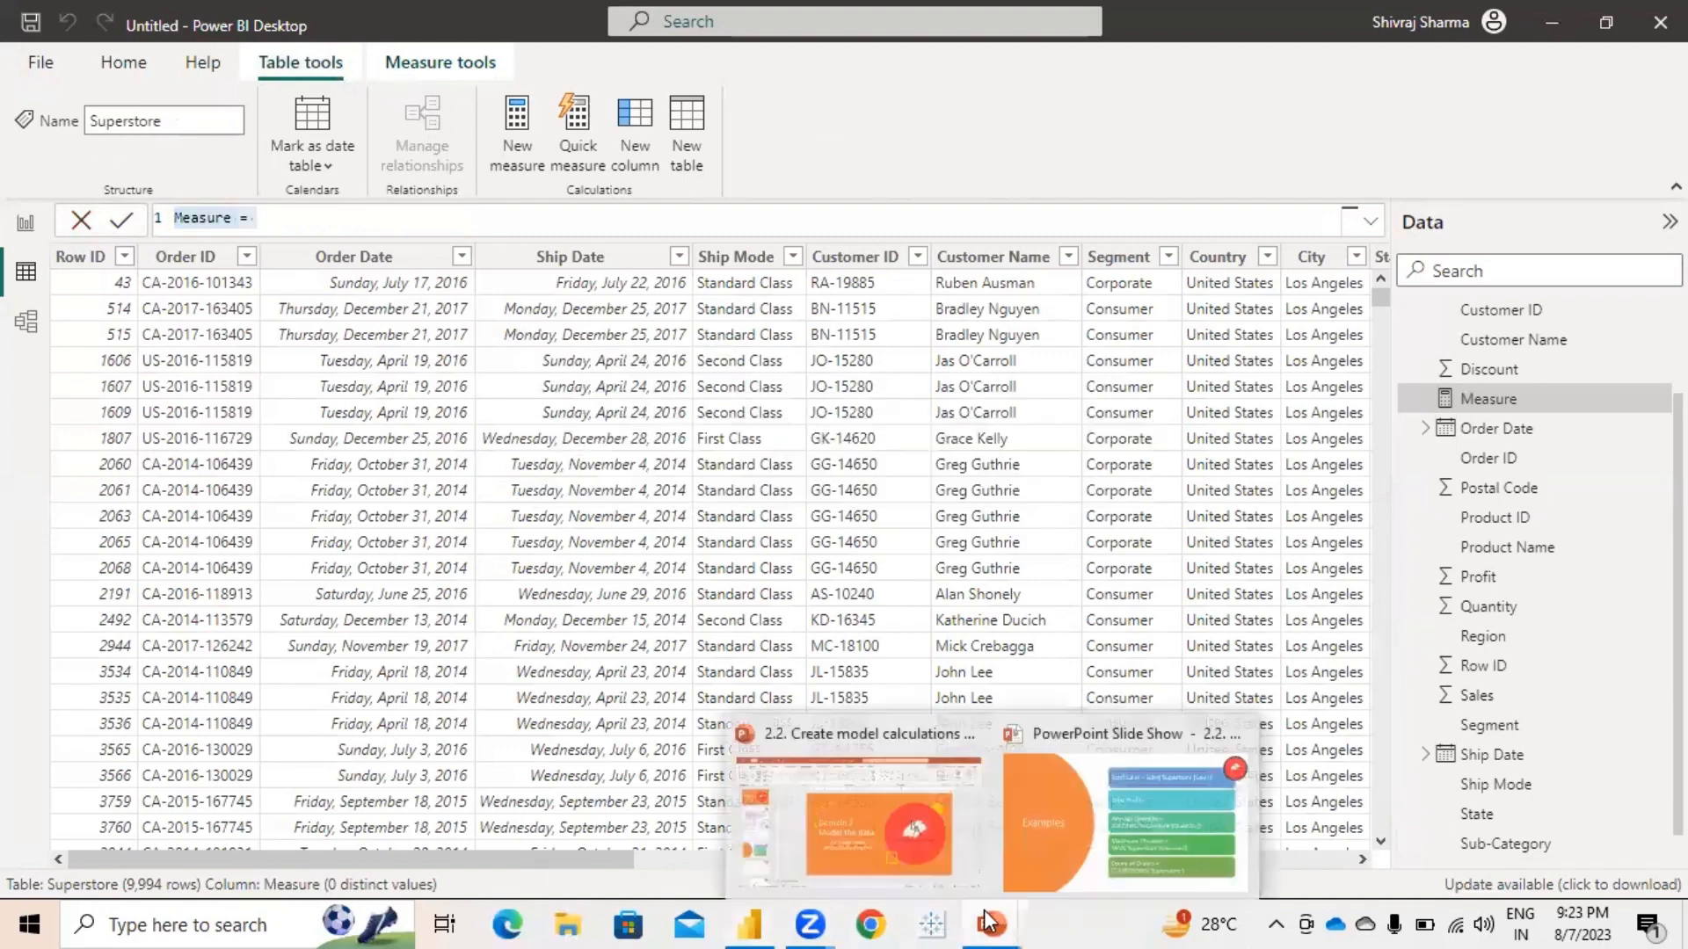
click(1145, 830)
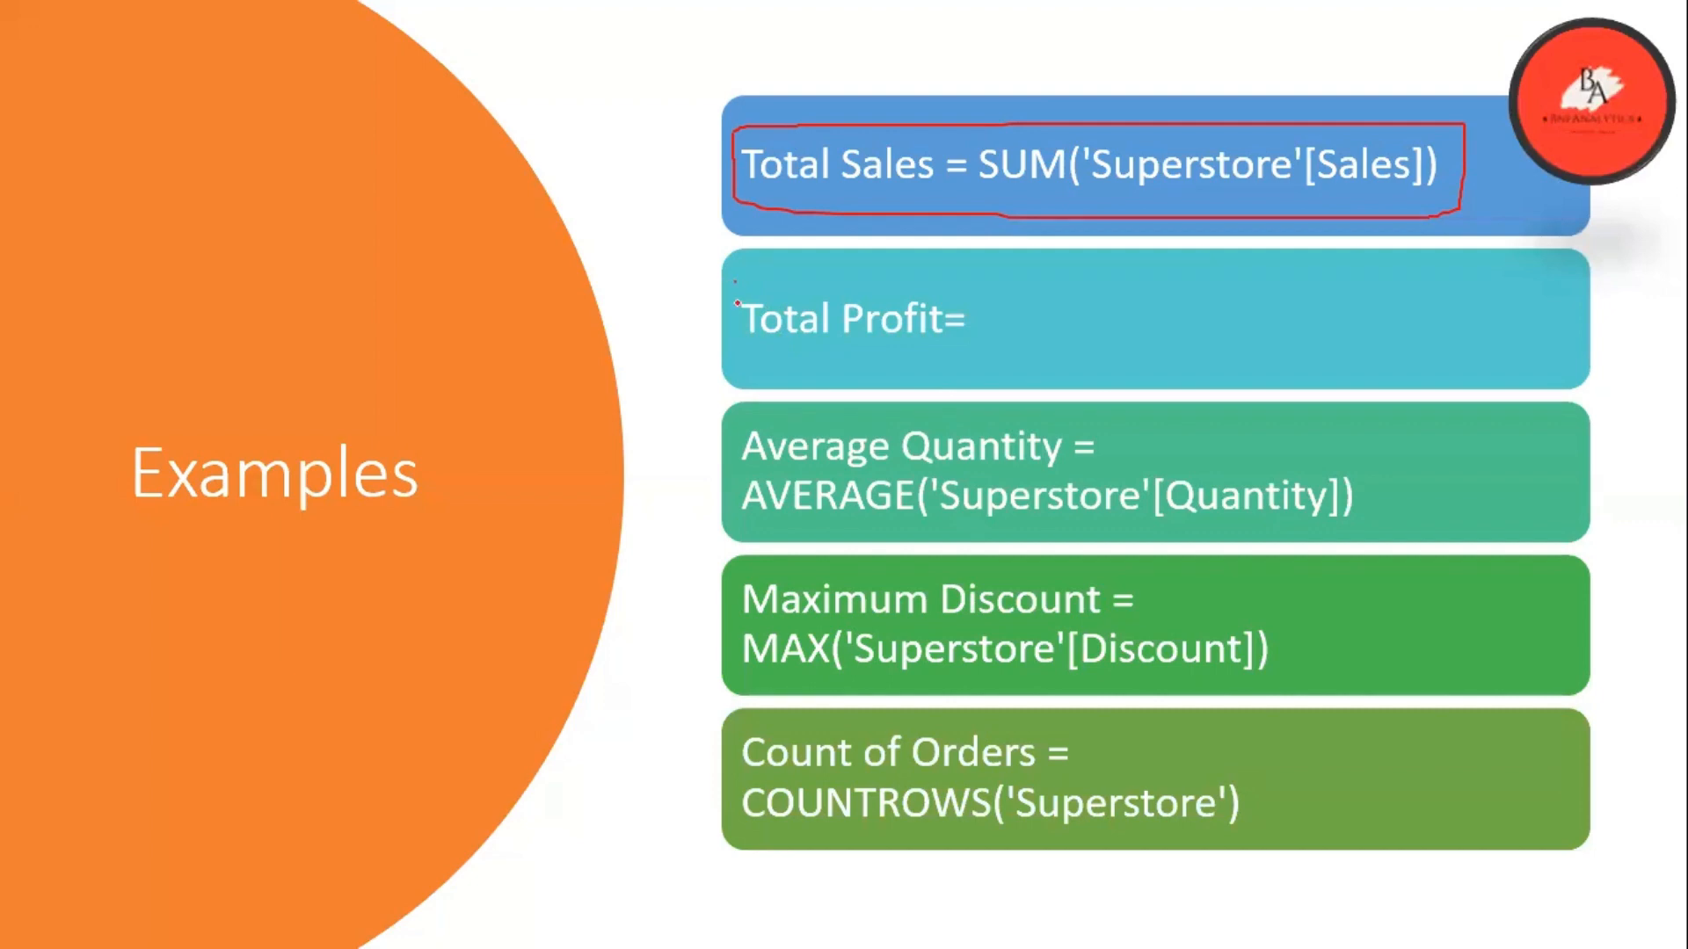
mouse_move(737, 303)
mouse_down()
mouse_move(743, 352)
mouse_move(1554, 368)
mouse_up()
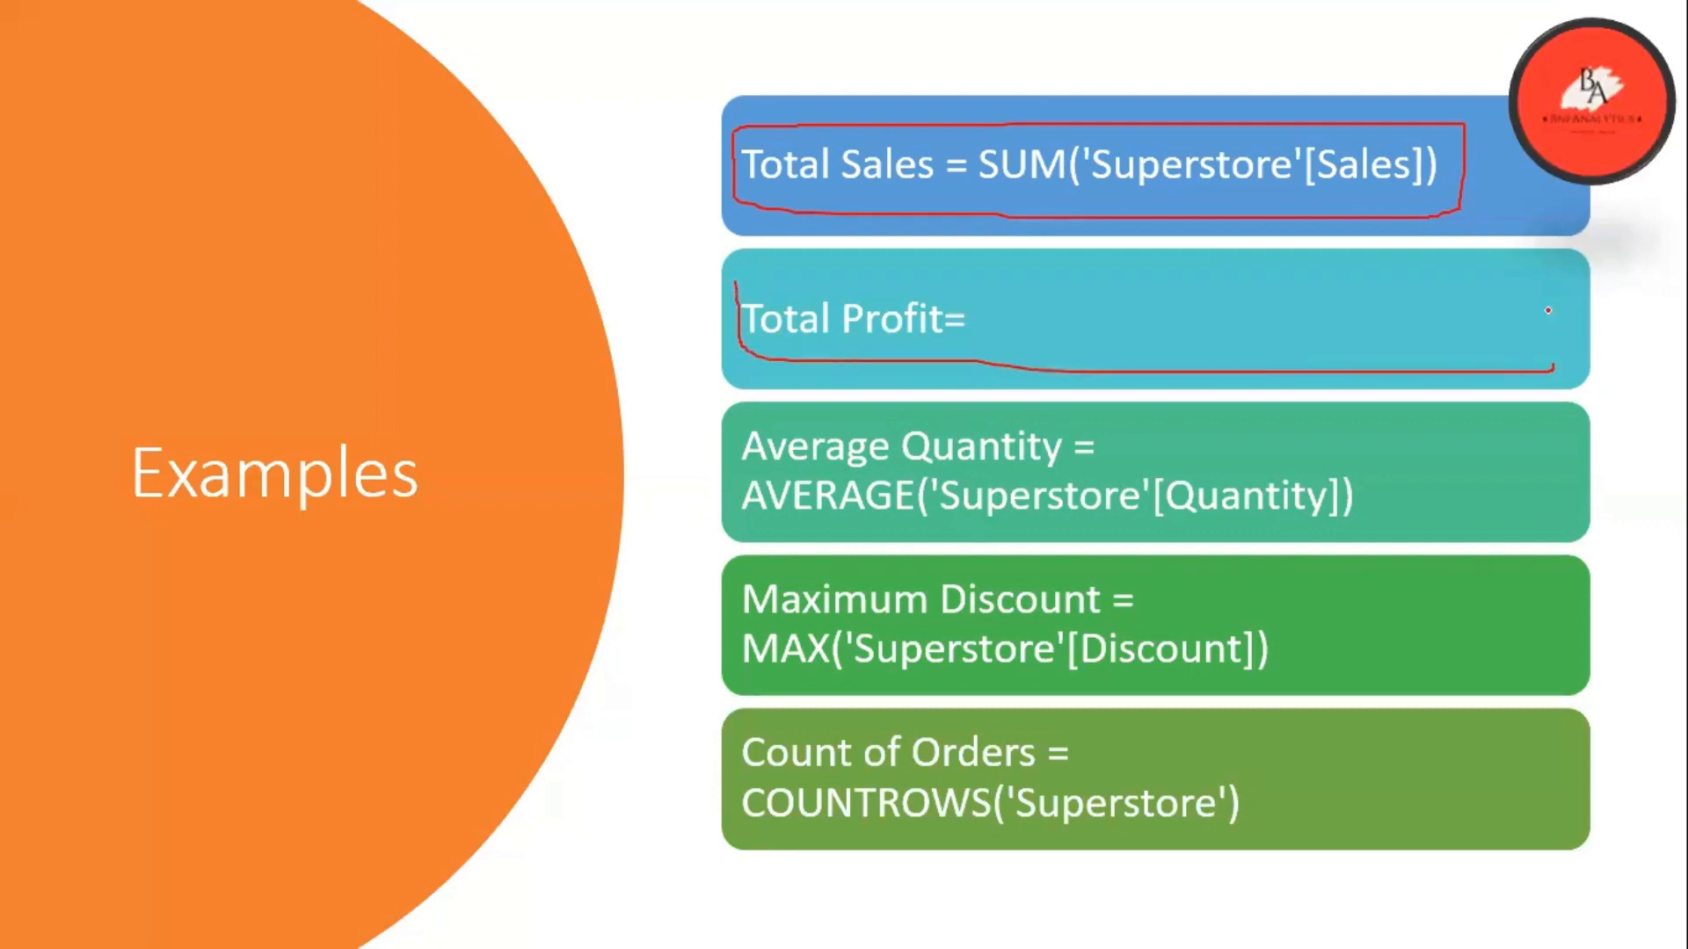
mouse_move(1548, 311)
mouse_down()
mouse_move(1534, 264)
mouse_move(730, 278)
mouse_up()
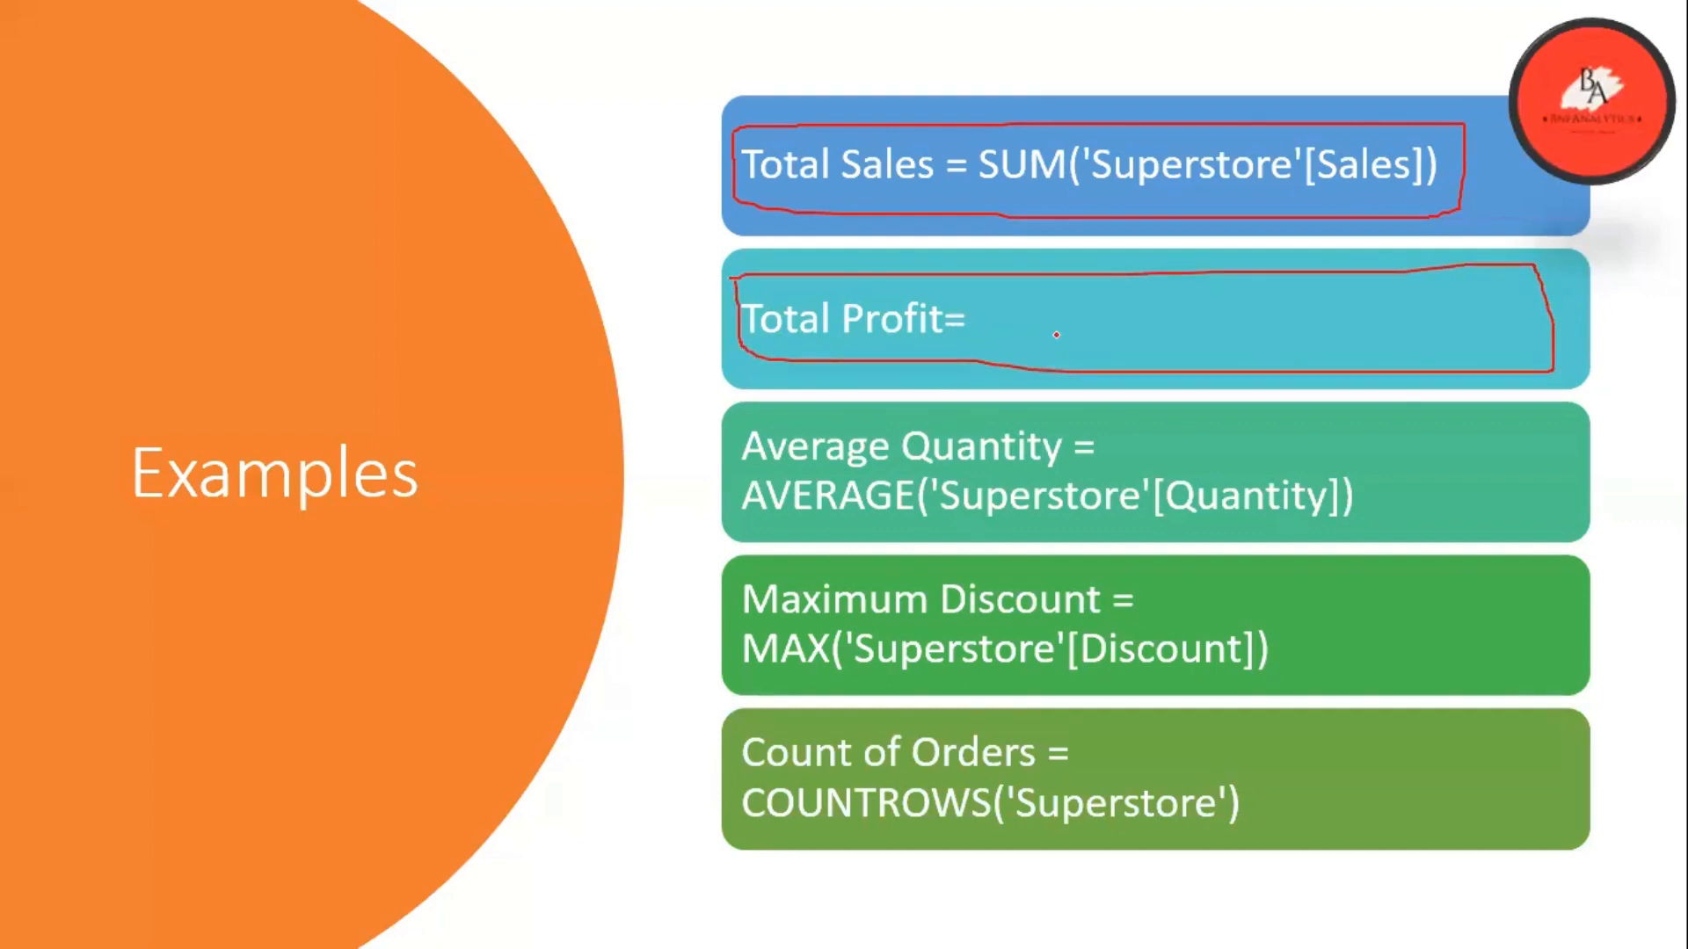
mouse_move(982, 281)
mouse_down()
mouse_move(1011, 354)
mouse_move(1537, 353)
mouse_move(1490, 277)
mouse_move(913, 278)
mouse_up()
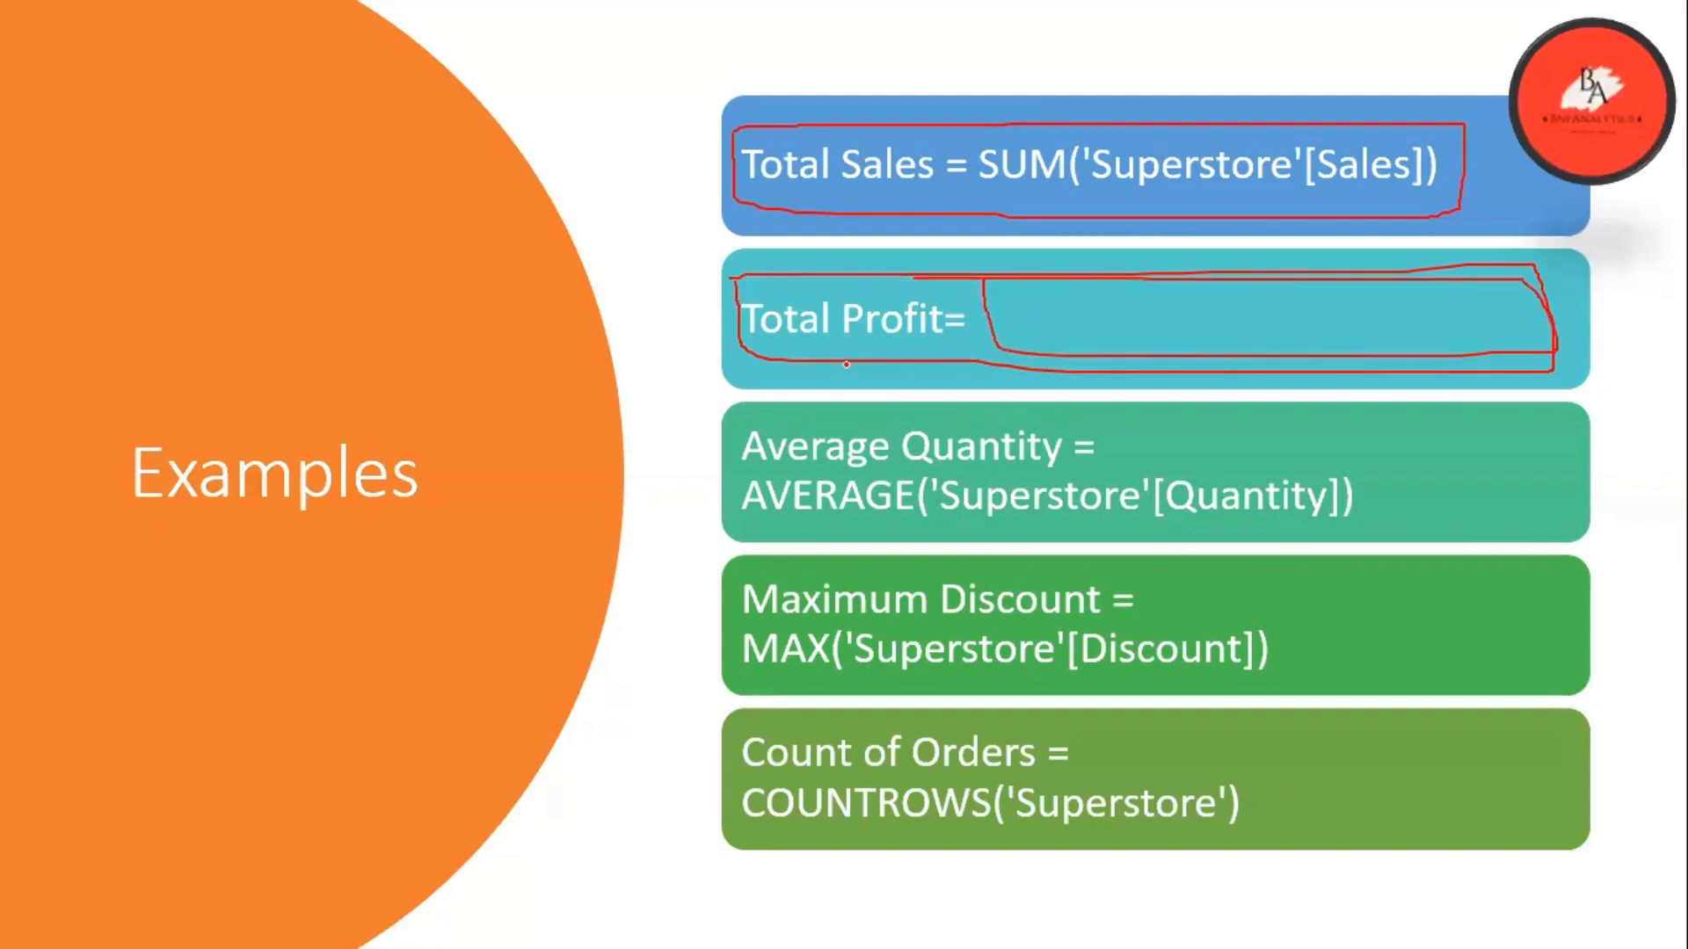
key(alt+Tab)
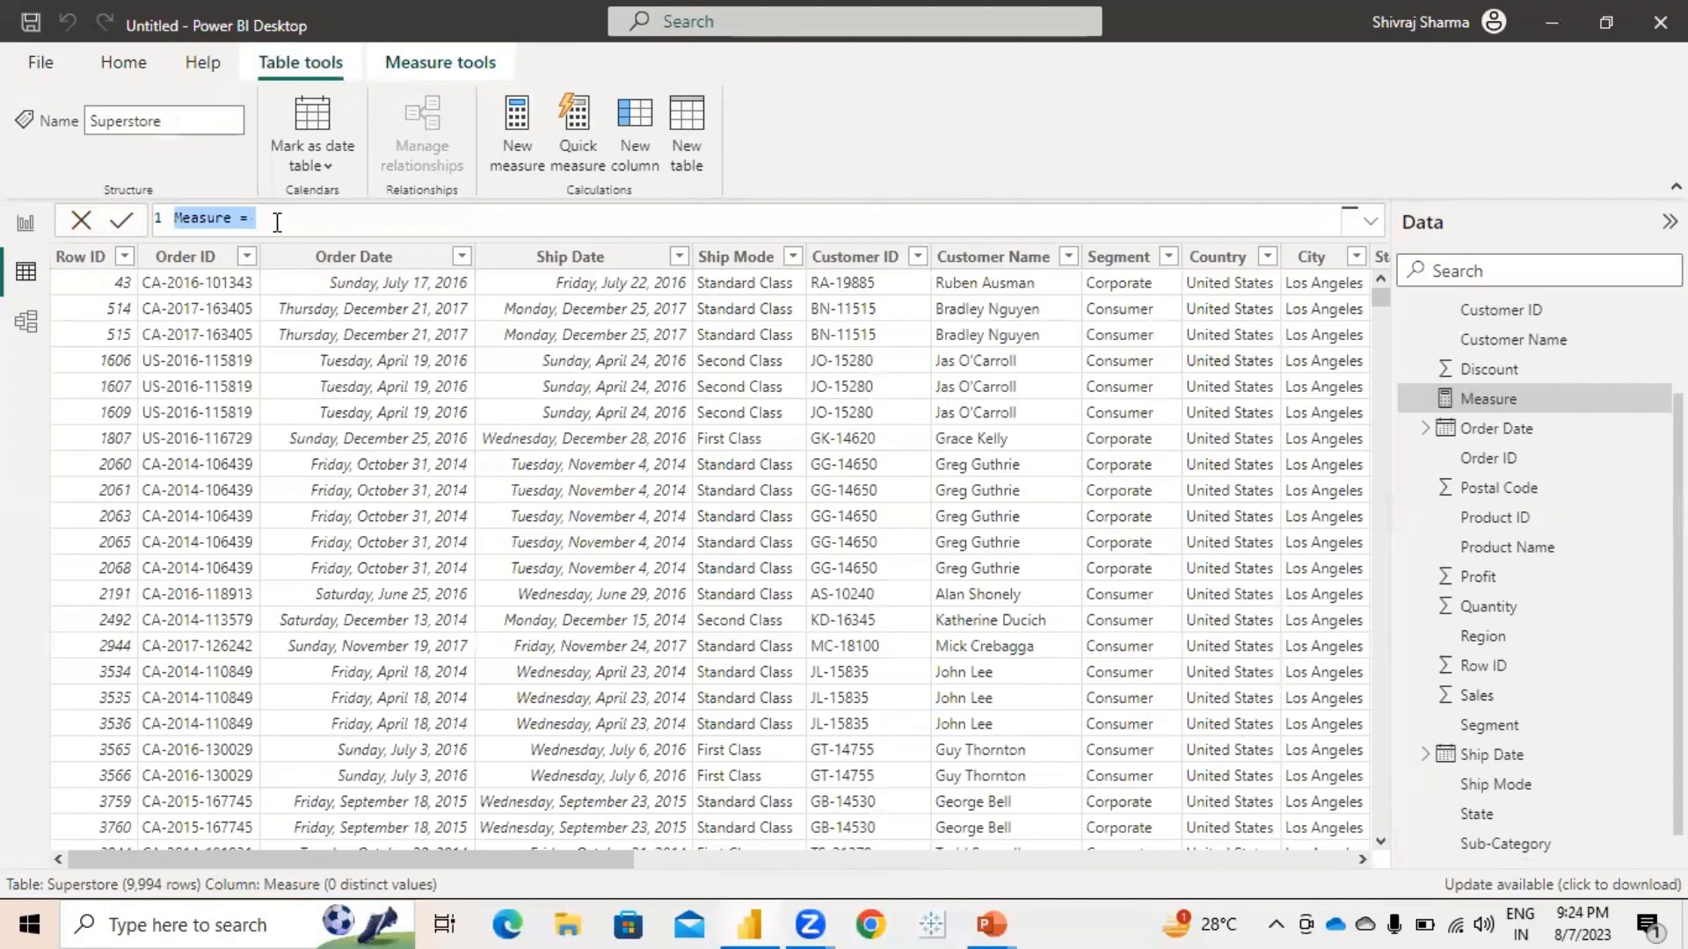
- Define the new measure as Total Profit = SUM(Superstore[Profit]) and commit it
text(Total Pro)
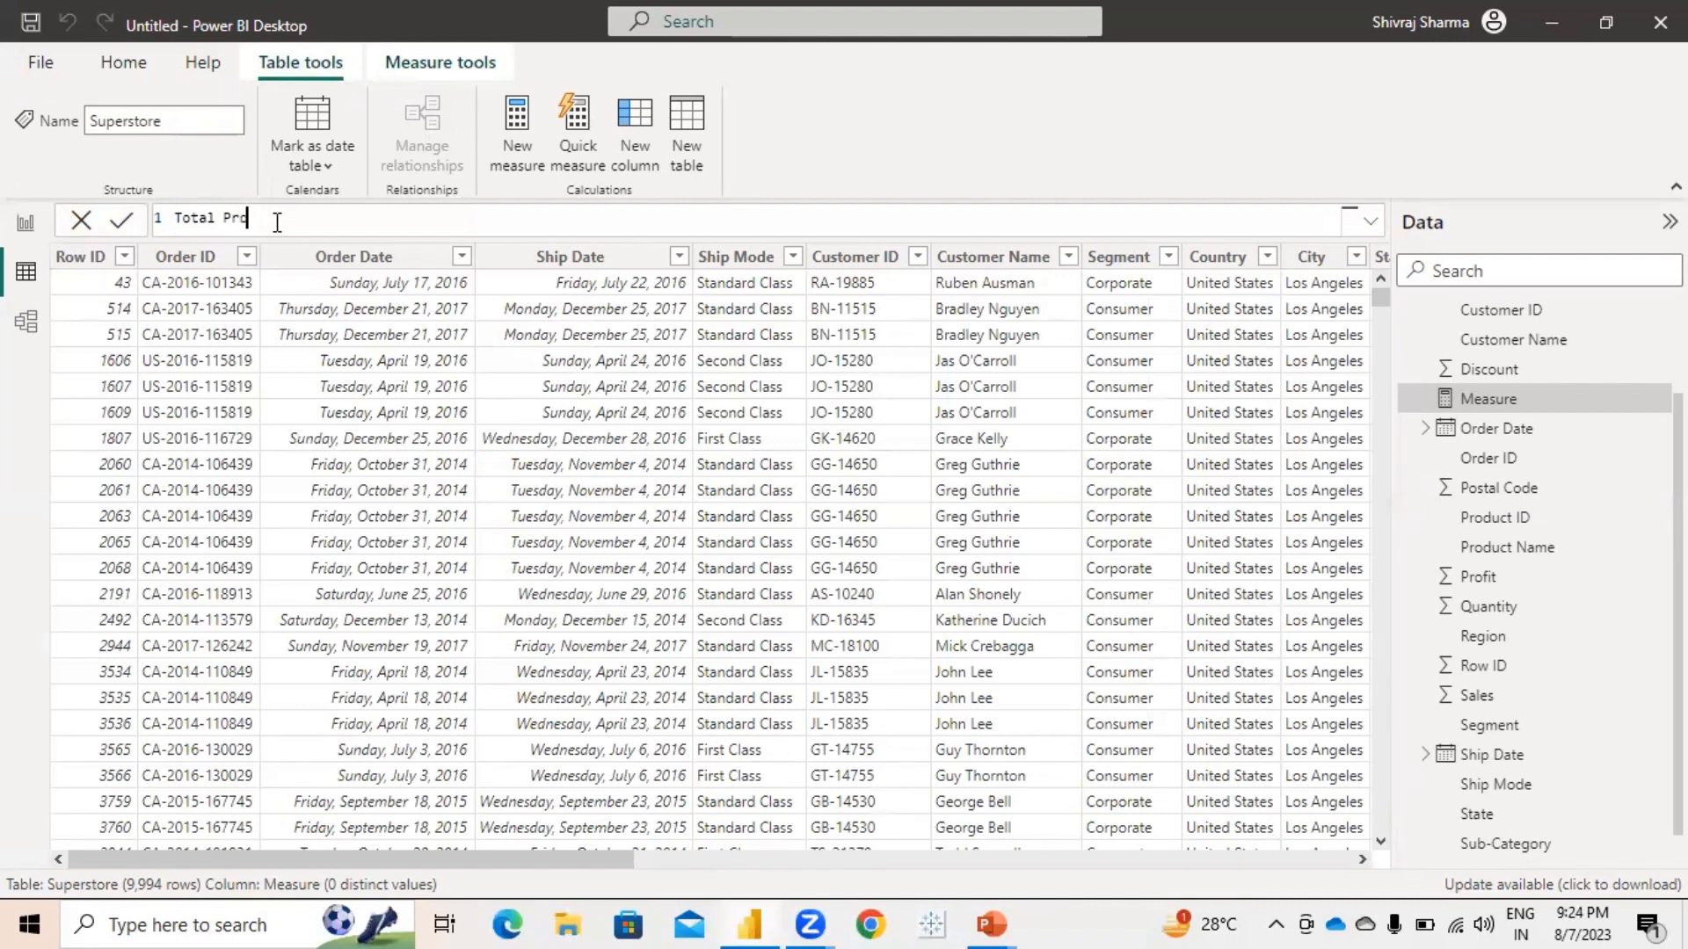
text(fit=SUM()
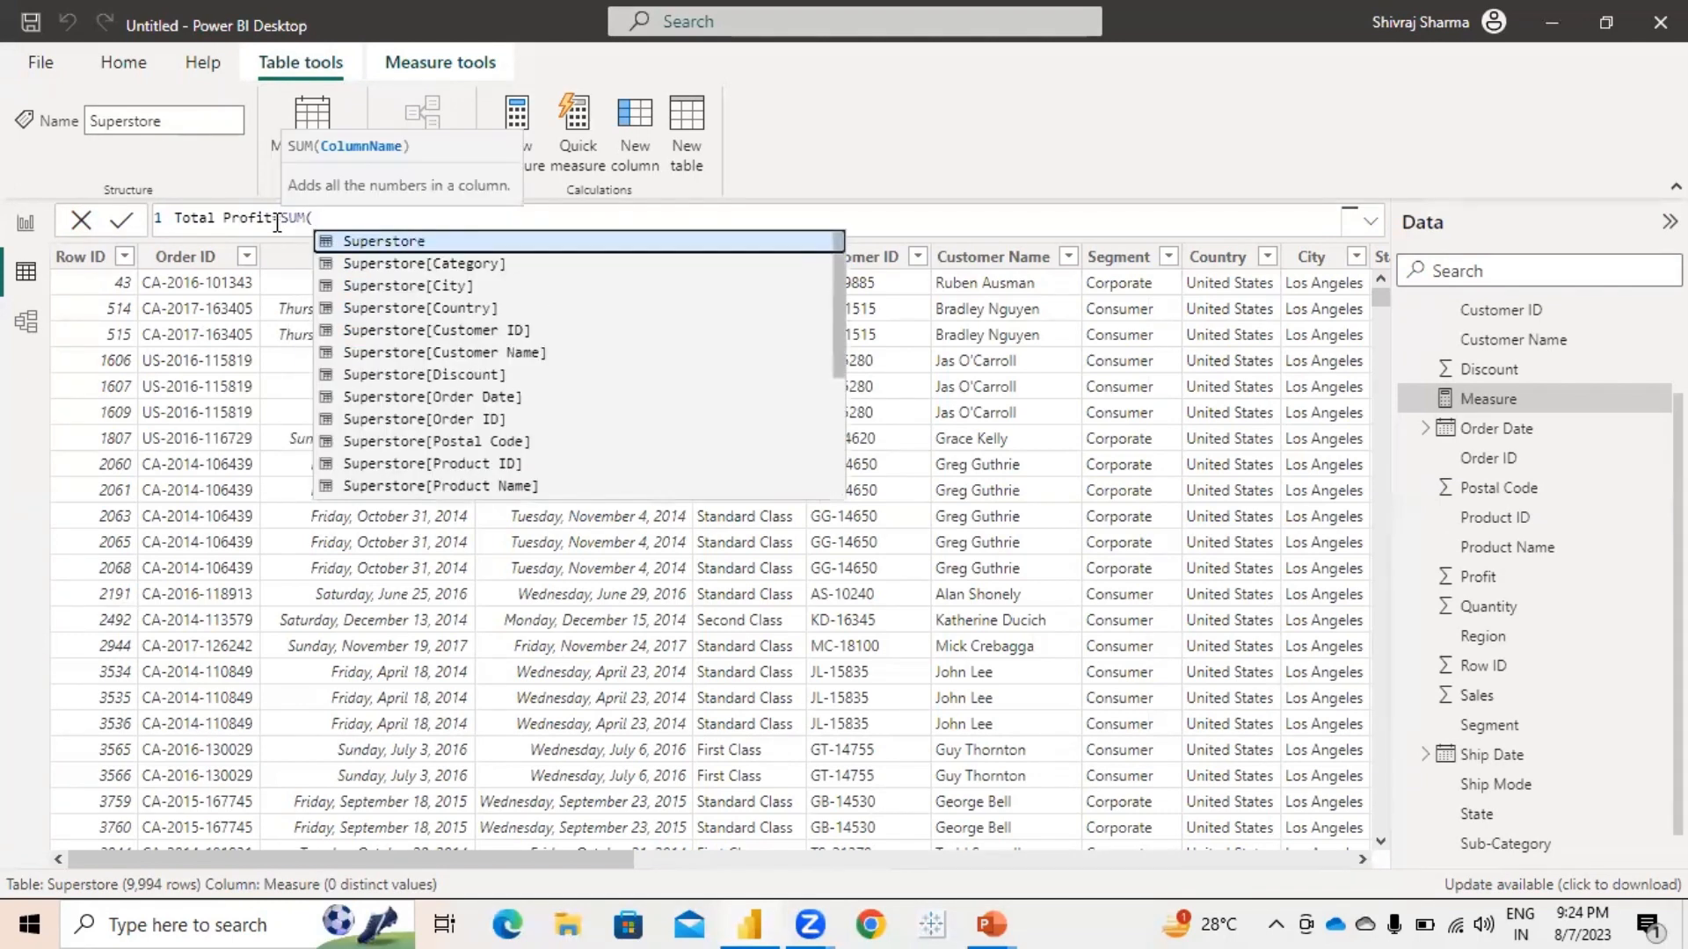
key(Down)
key(Down)
key(Down)
key(Down)
key(Down)
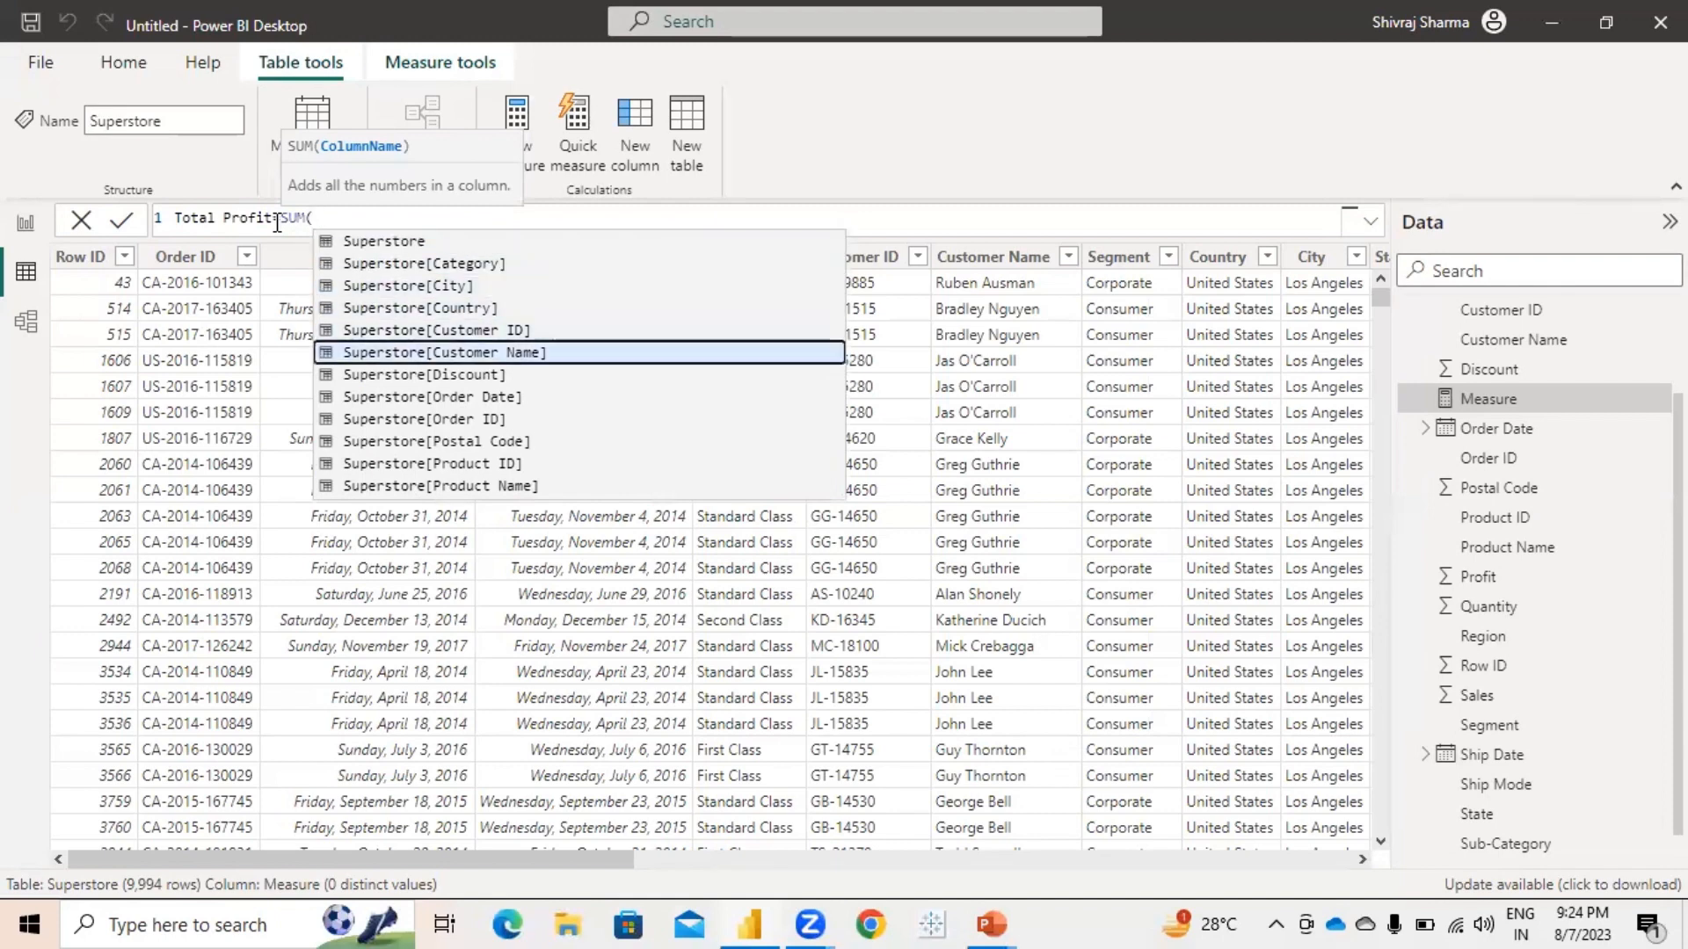
key(Down)
key(Down)
key(Down)
key(Down)
key(Down)
key(Down)
key(Down)
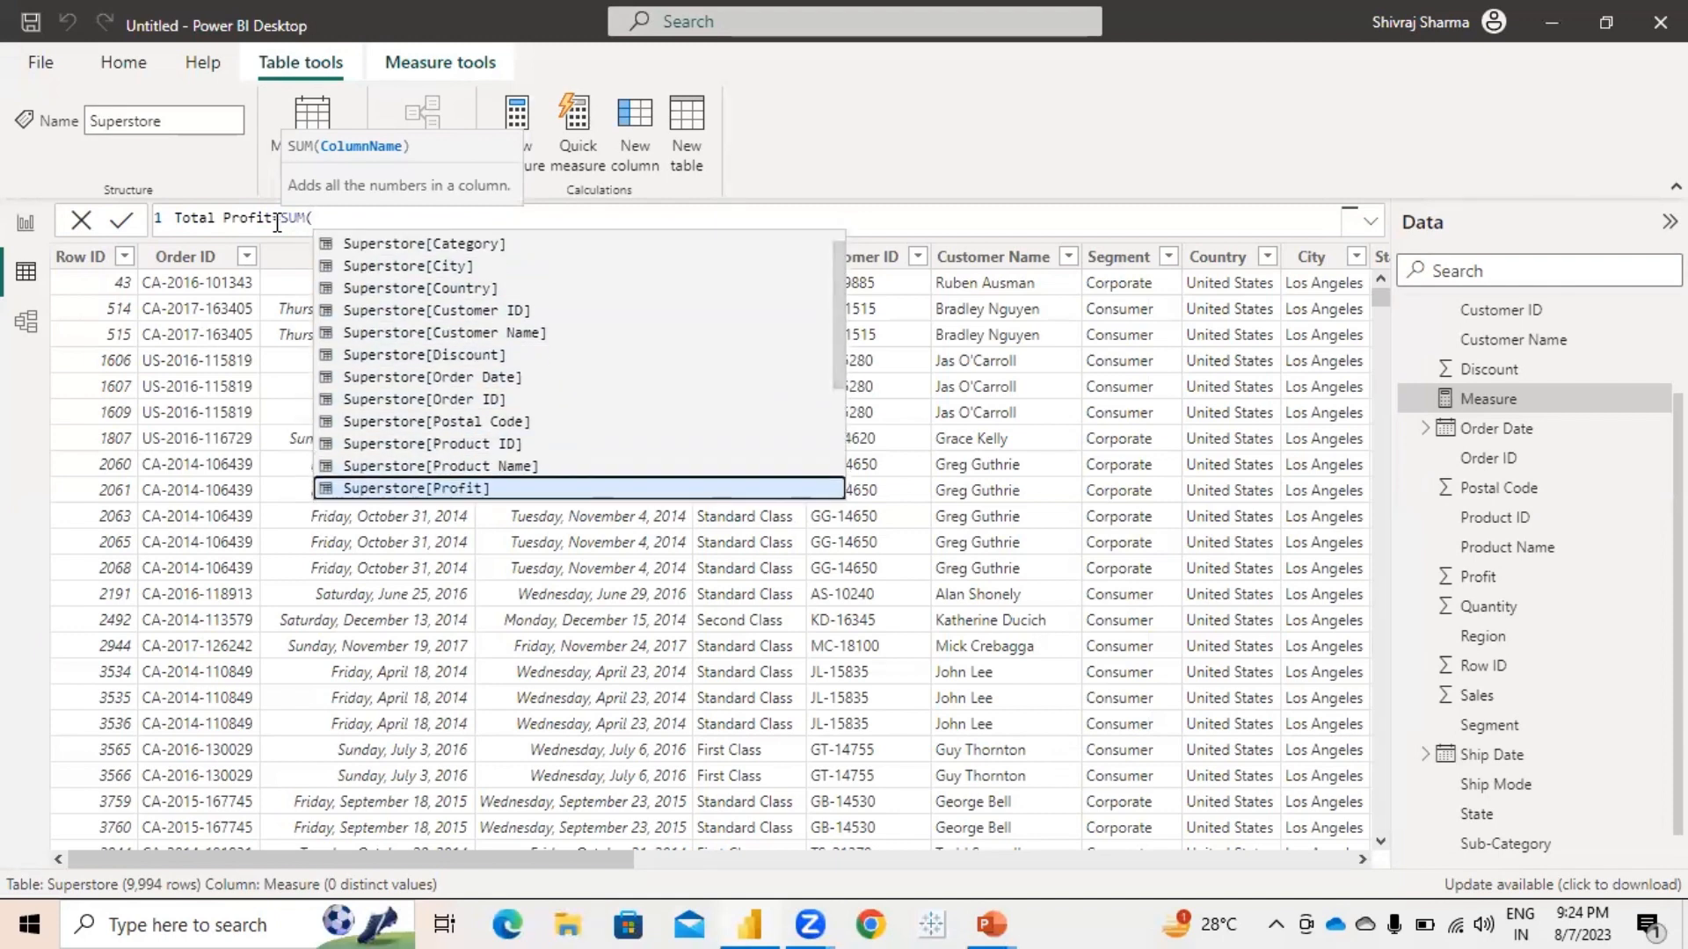
key(Tab)
text())
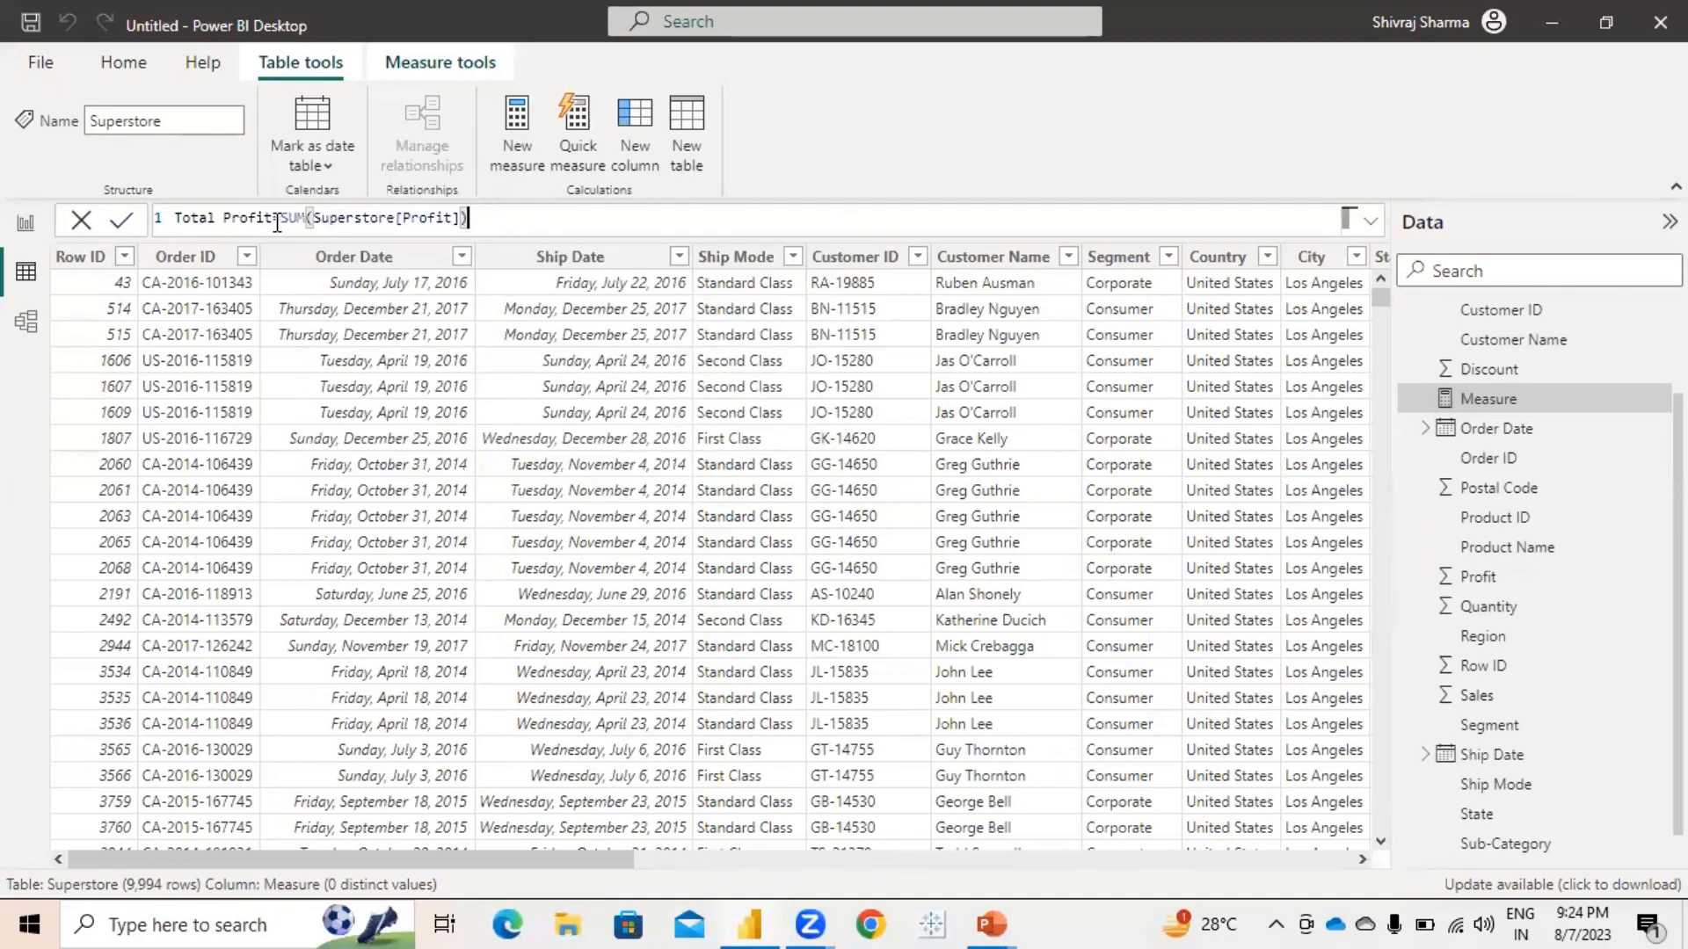
key(Return)
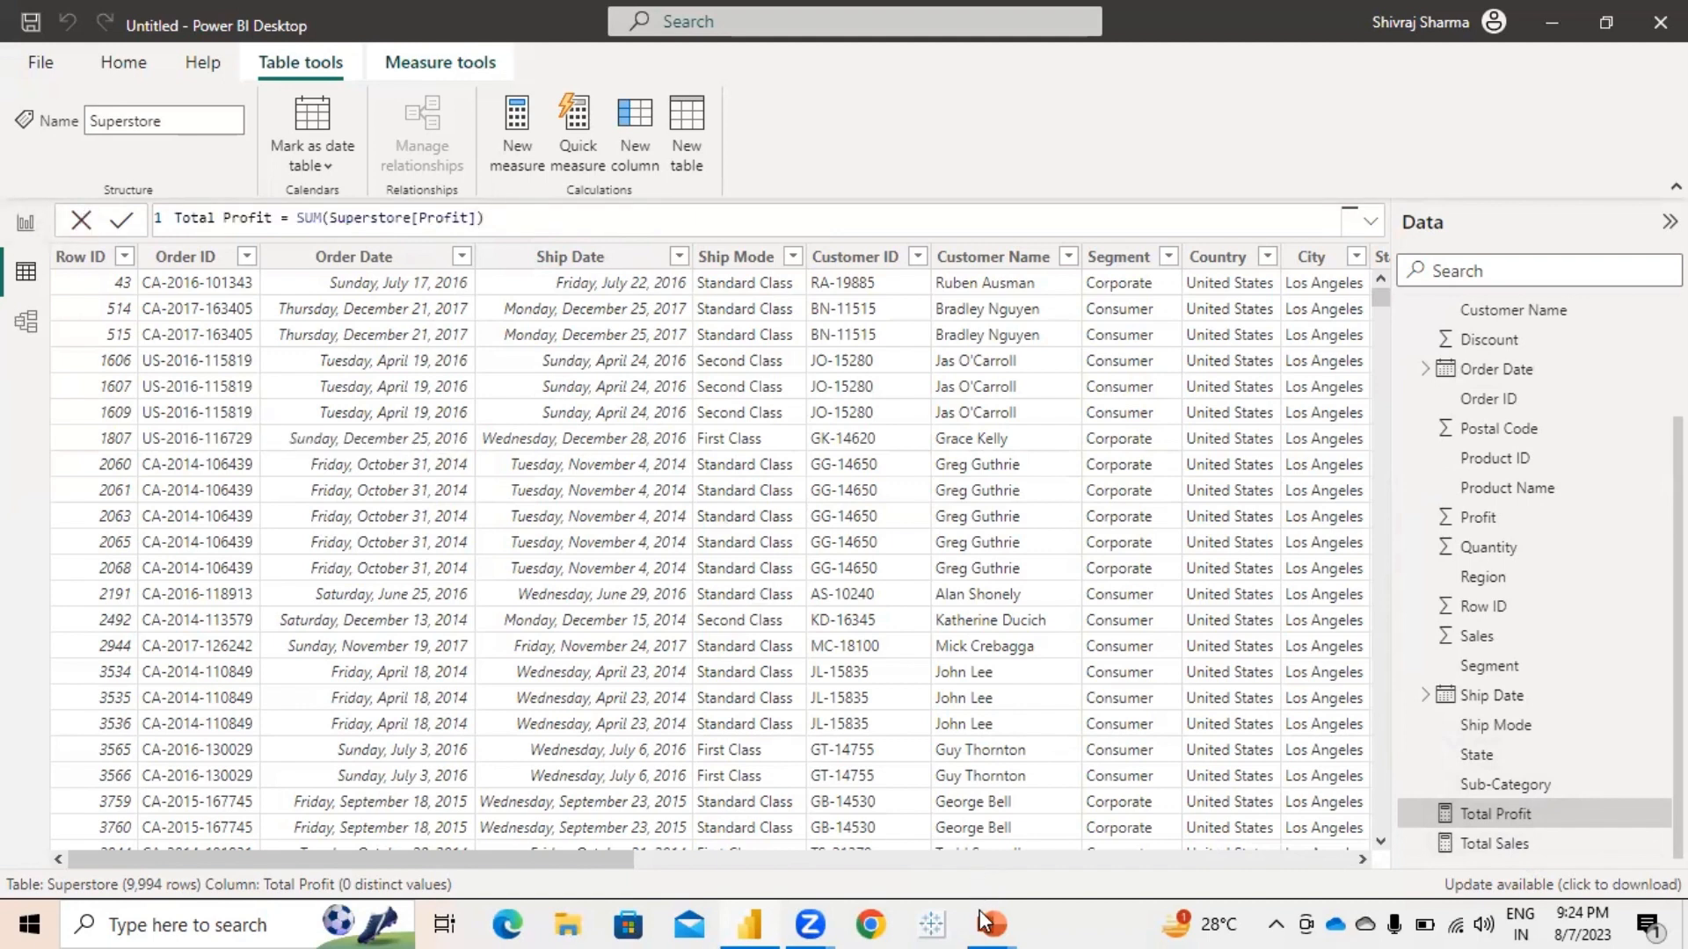
- Outline the Average Quantity example on the slide in red, then return to Power BI
mouse_move(986, 921)
click(1072, 818)
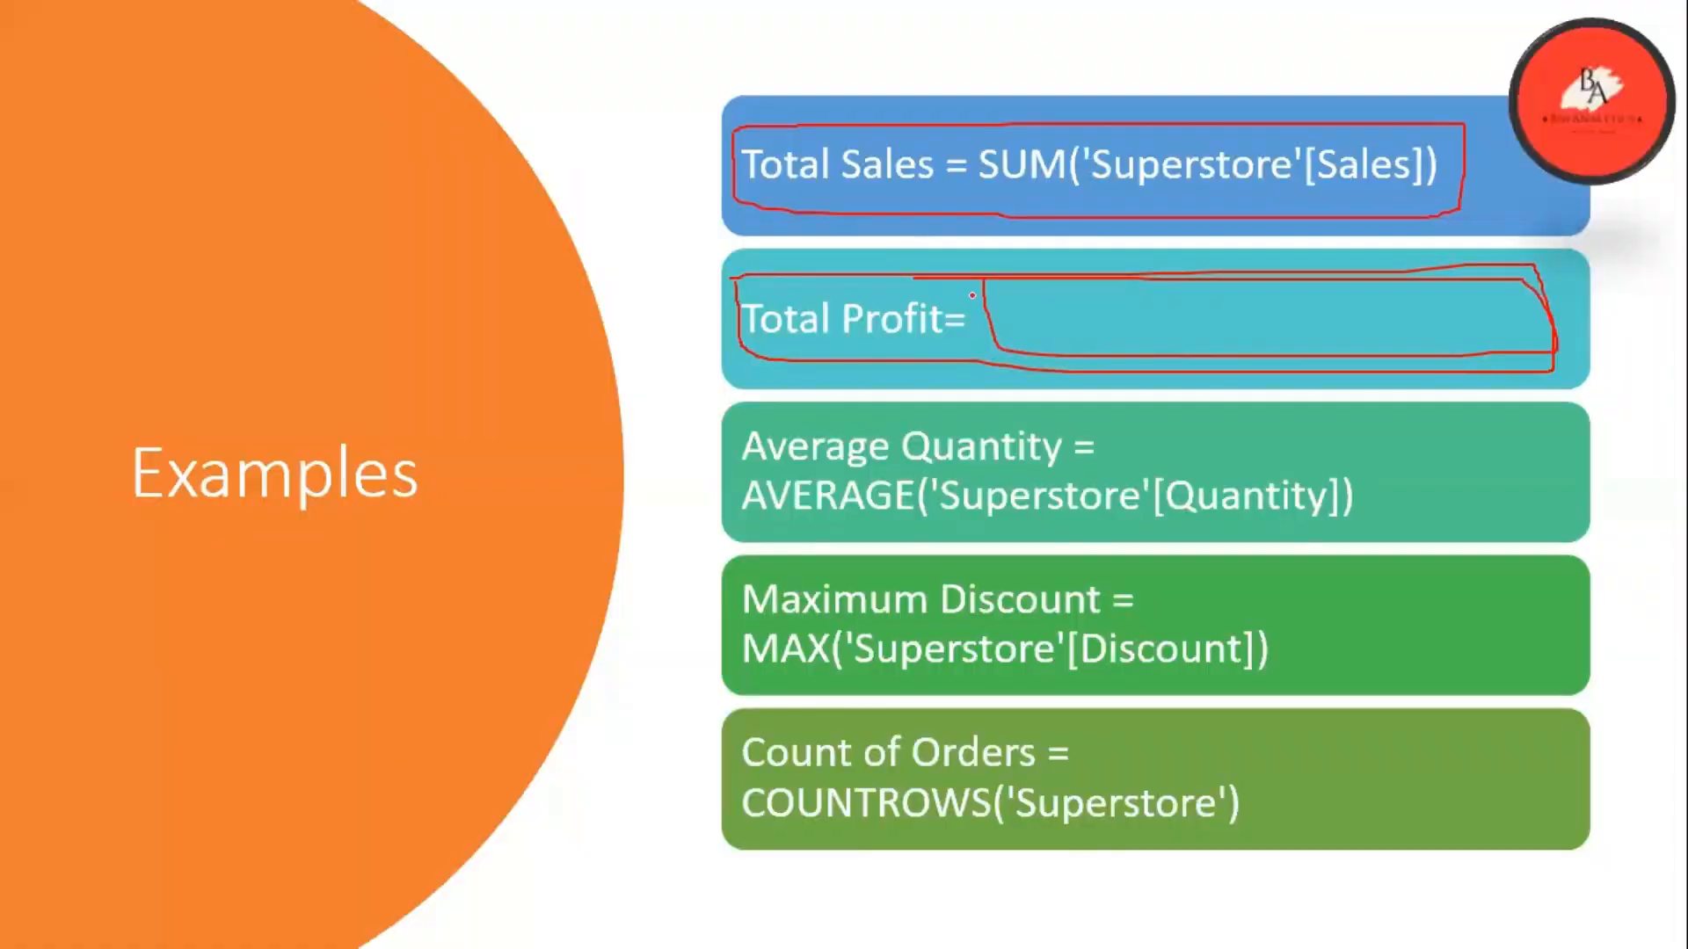
mouse_move(733, 420)
mouse_down()
mouse_move(732, 504)
mouse_move(852, 525)
mouse_move(1283, 549)
mouse_move(1409, 538)
mouse_move(1389, 397)
mouse_move(728, 416)
mouse_up()
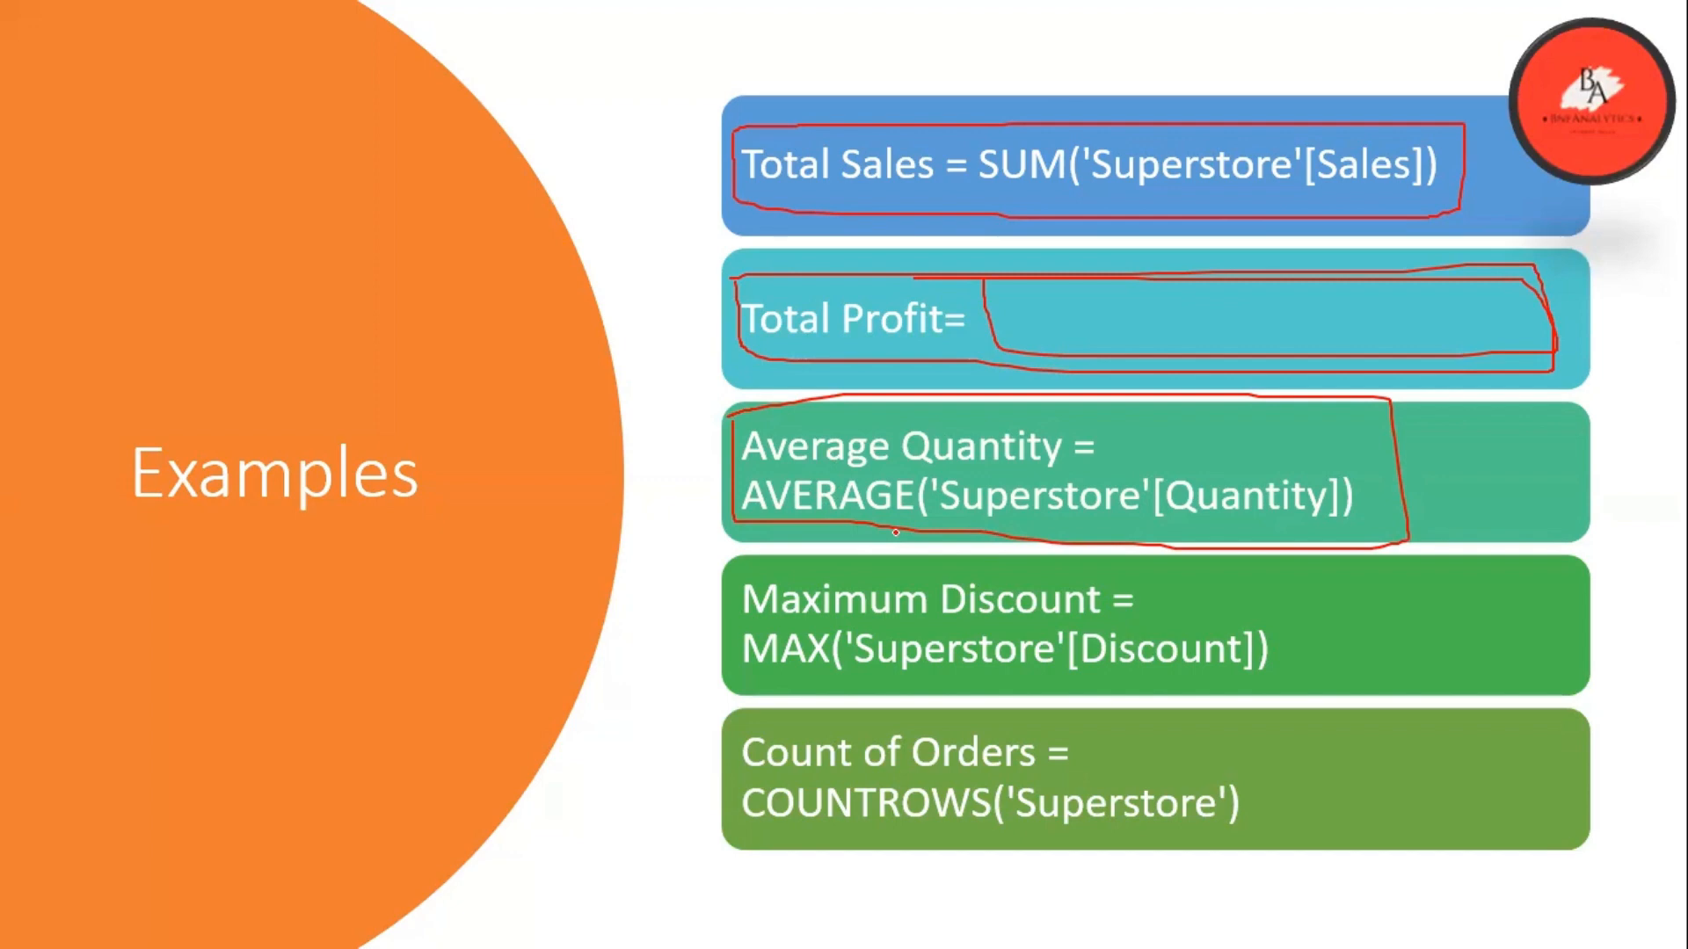
key(alt+Tab)
key(alt+Tab)
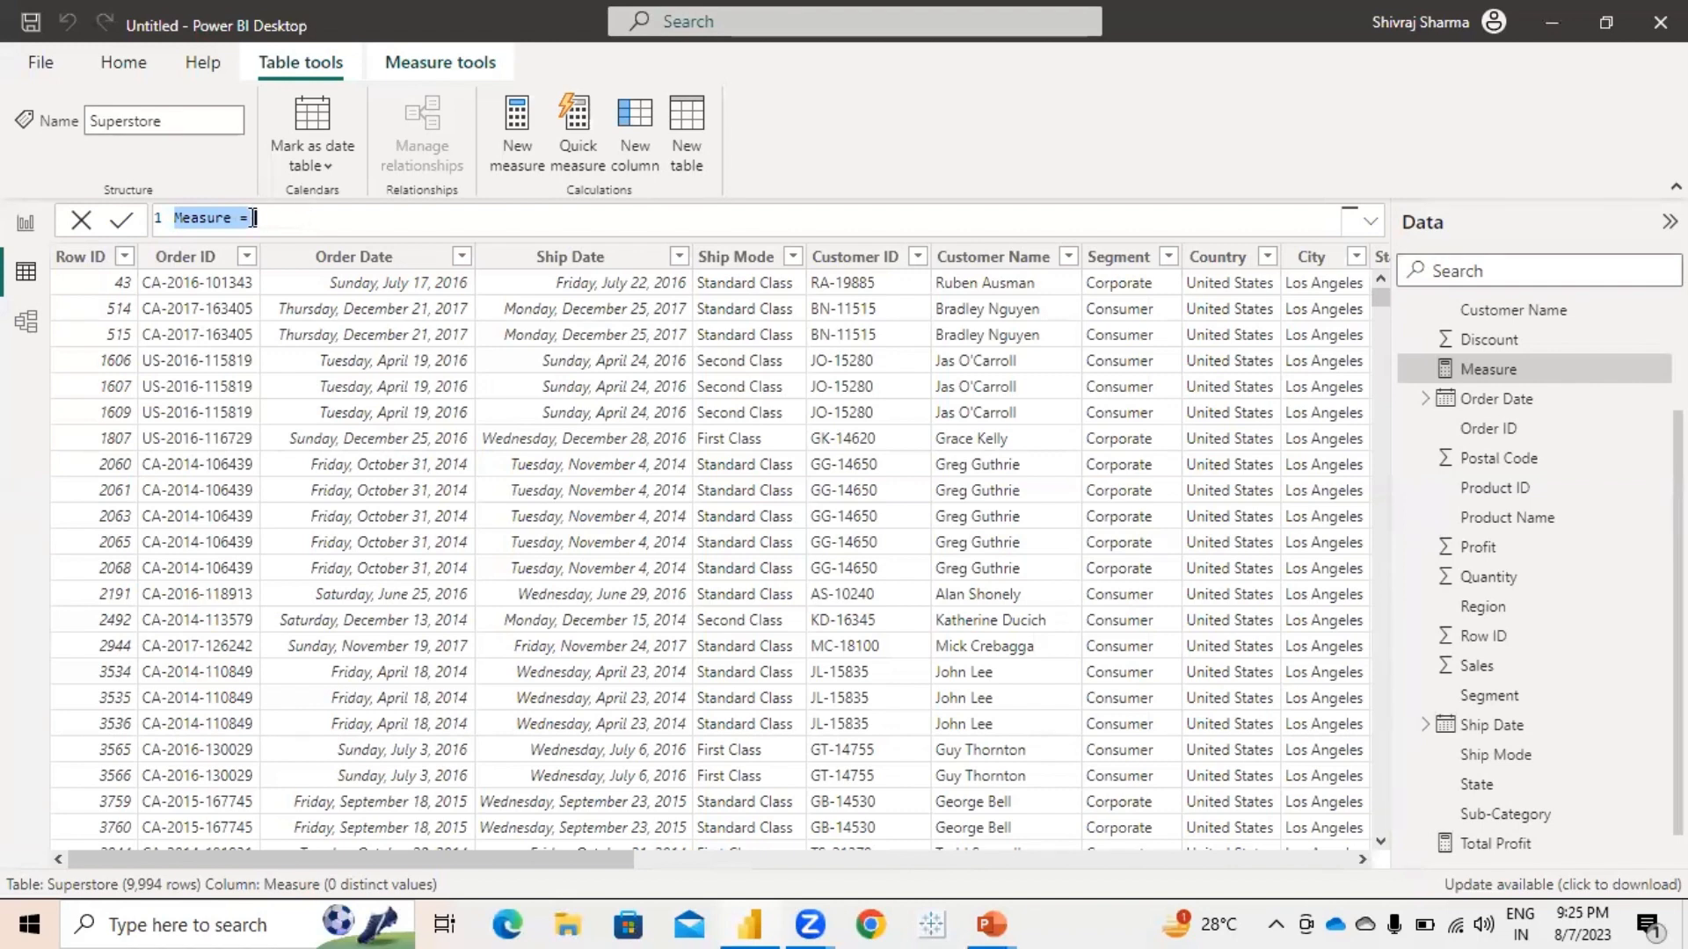
- Replace the placeholder formula with Average Quantity = AVERAGE(Superstore[Quantity]) and commit it
click(284, 220)
drag(284, 220, 159, 224)
text(A)
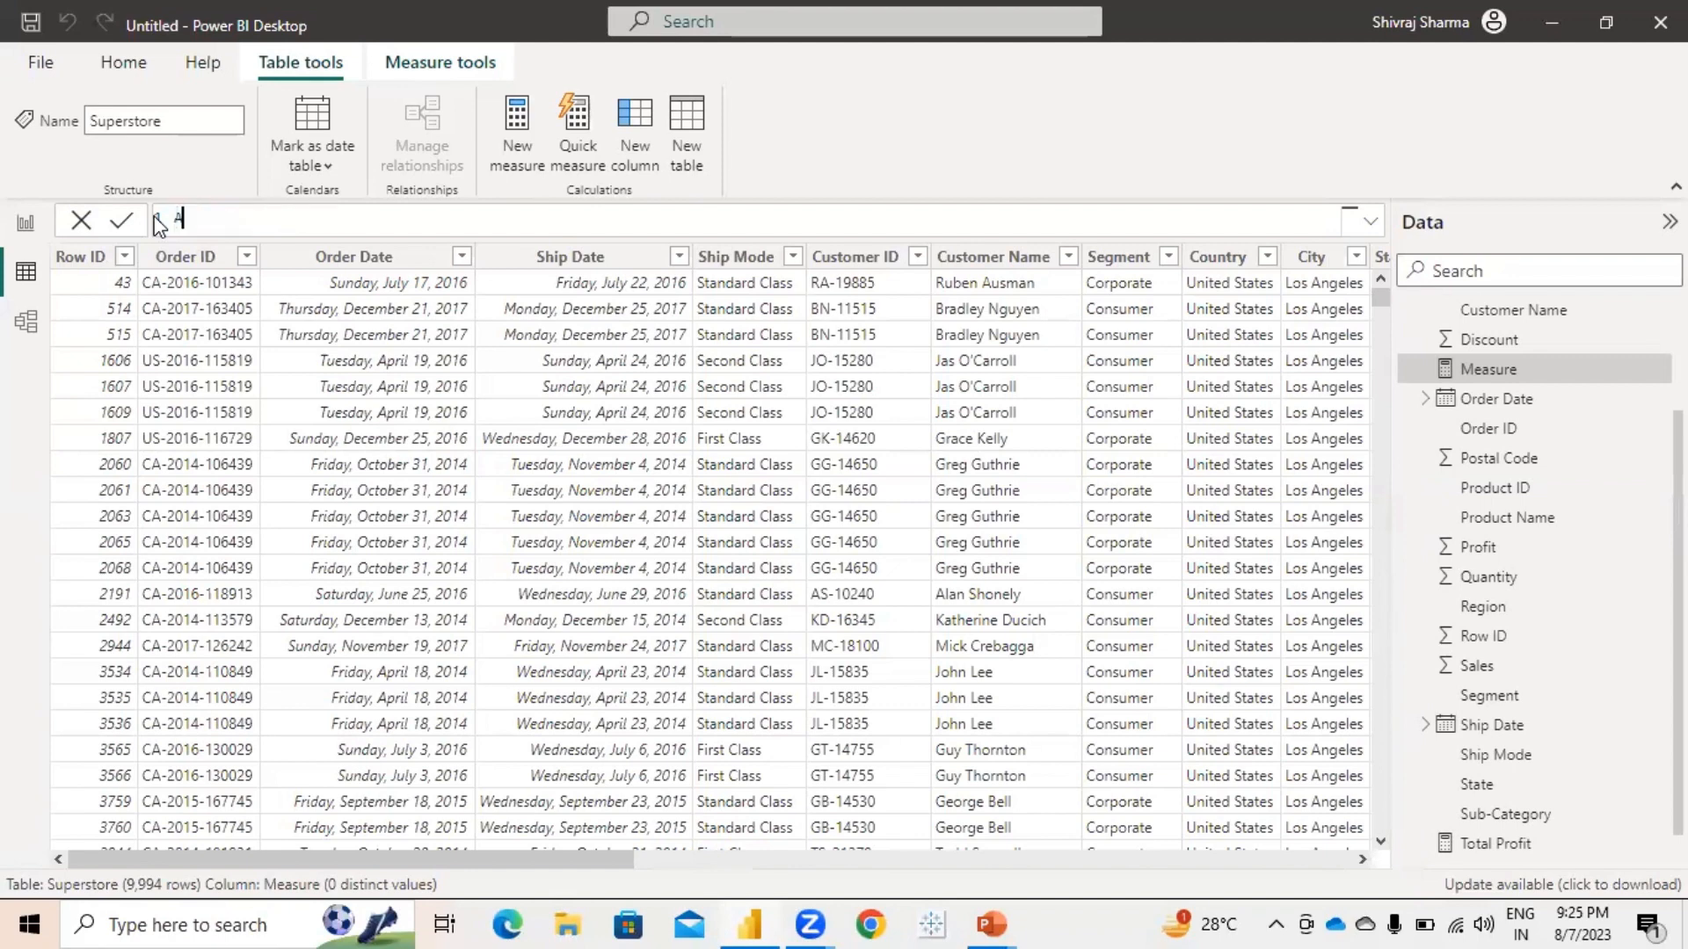
text(verage Quantity=av)
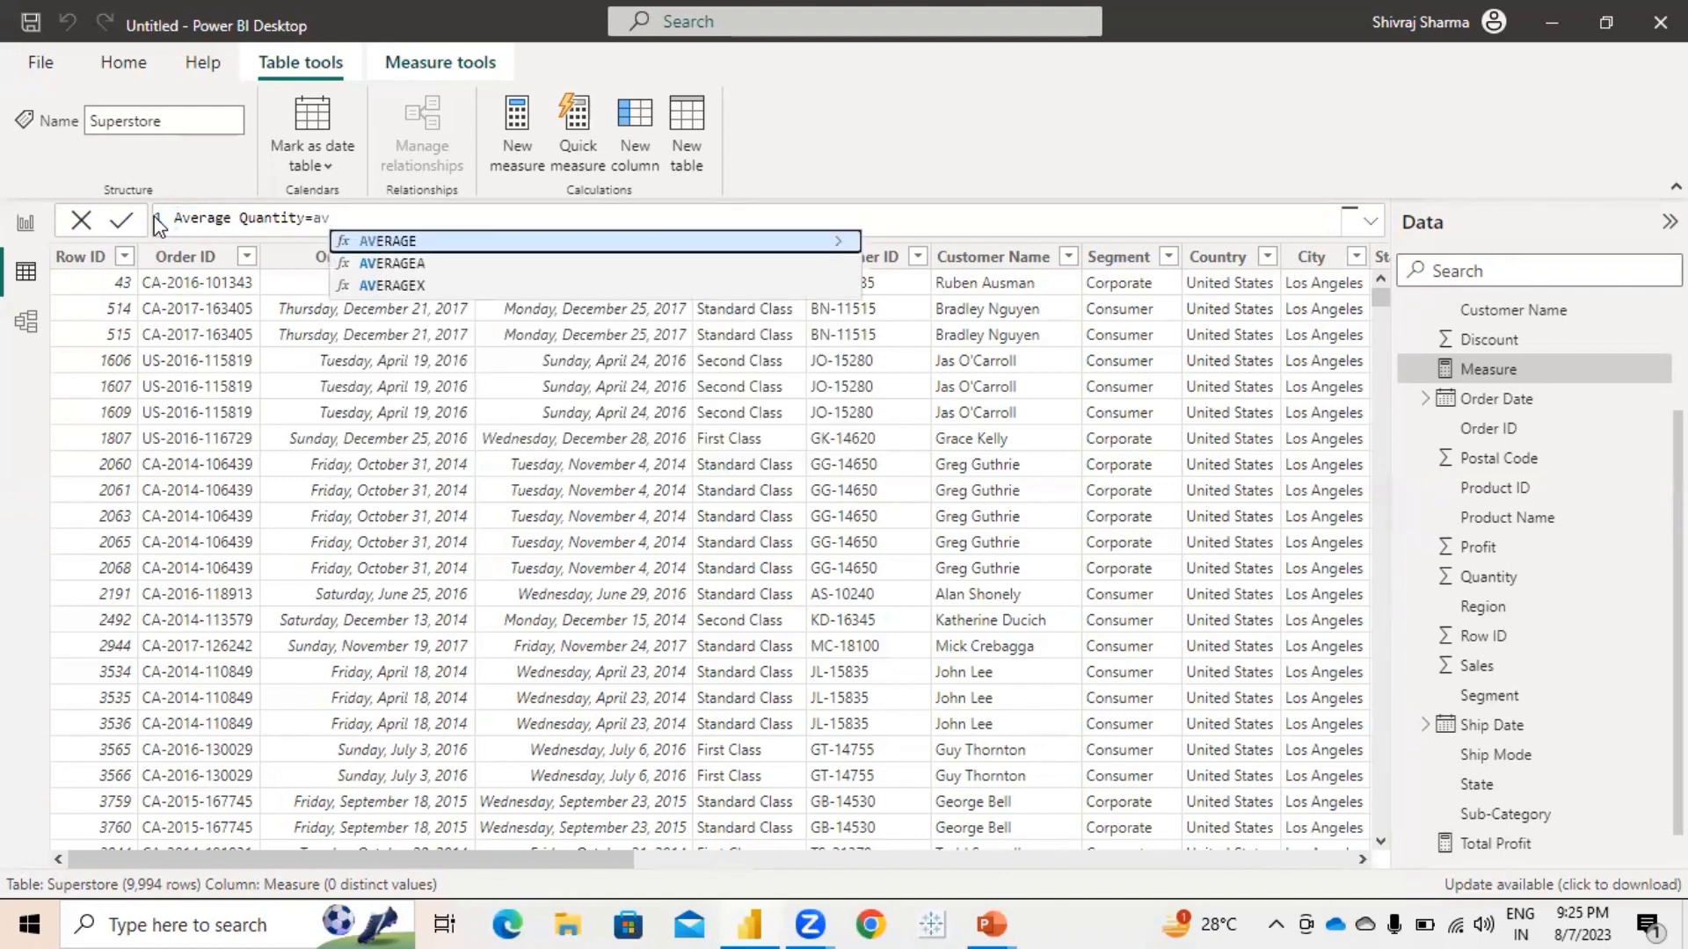
key(Tab)
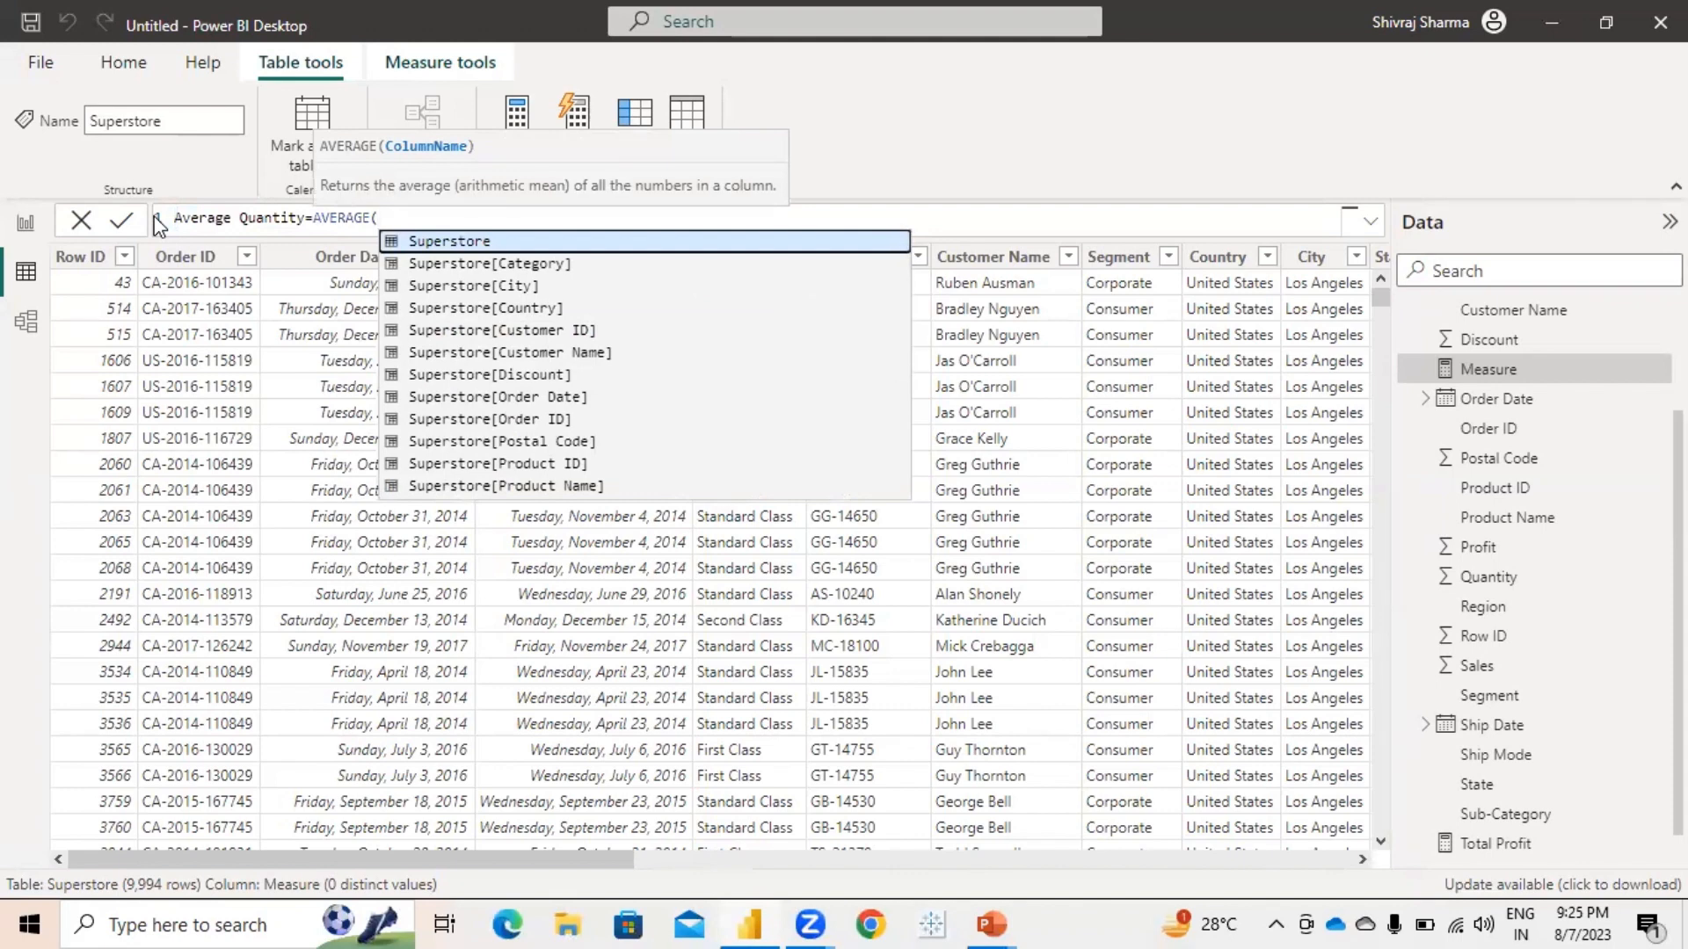
key(Down)
key(Down)
key(Down)
key(Down)
key(Down)
key(Down)
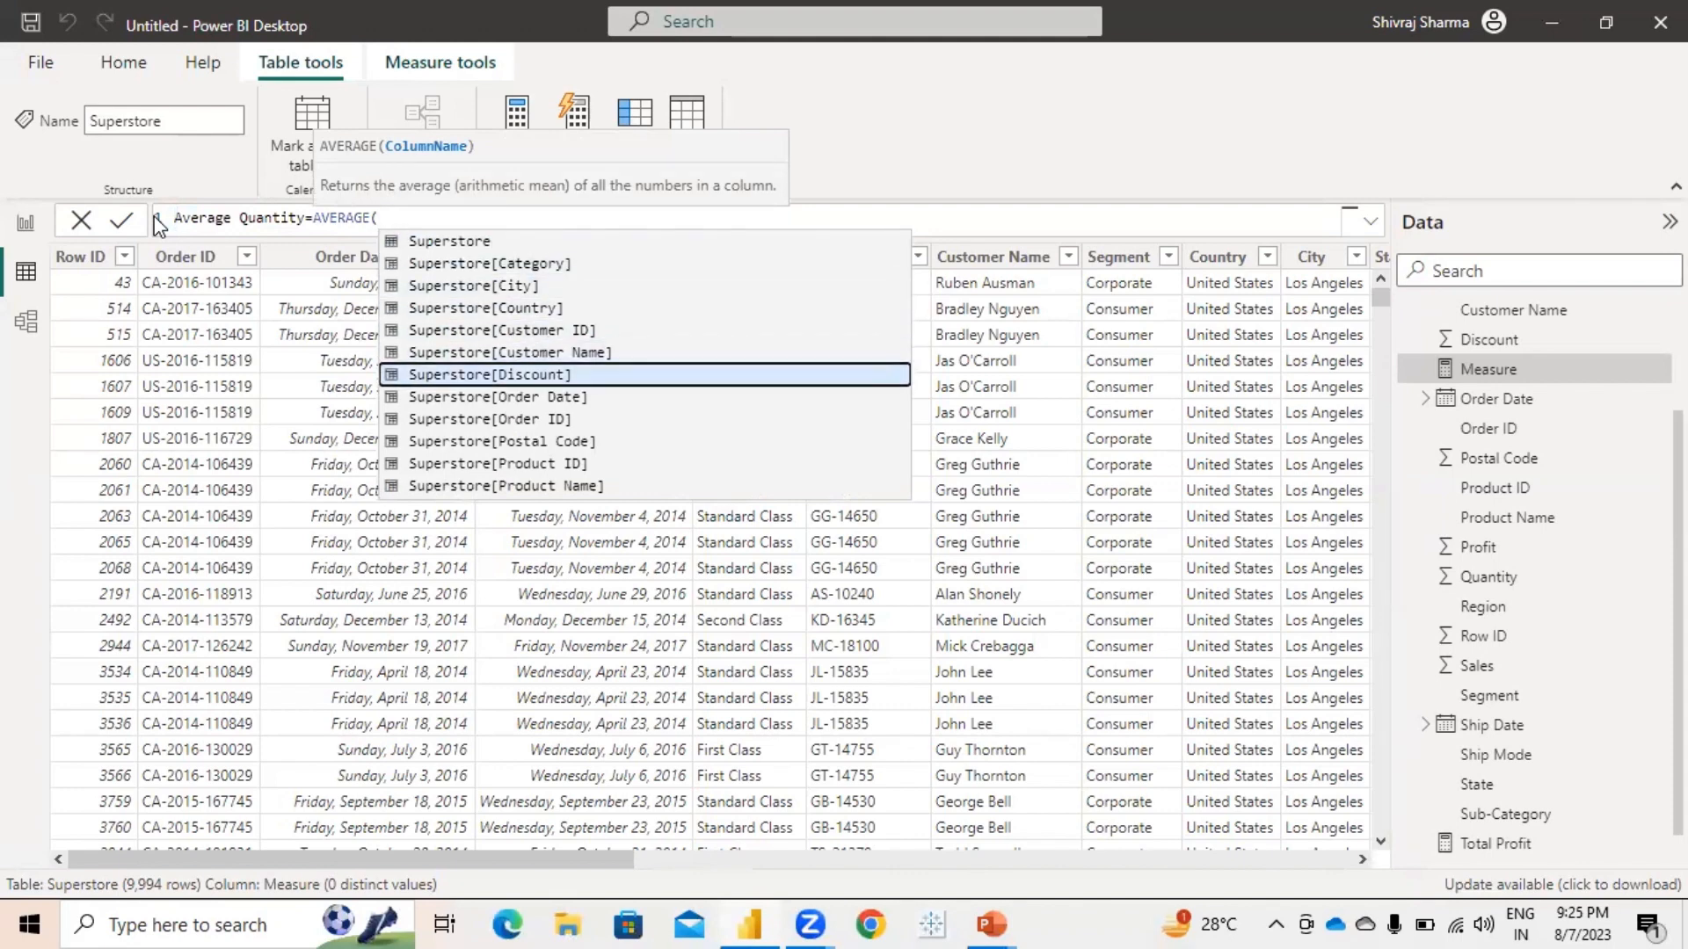
key(Down)
key(Down)
key(Down)
key(Down)
key(Down)
key(Down)
key(Down)
key(Down)
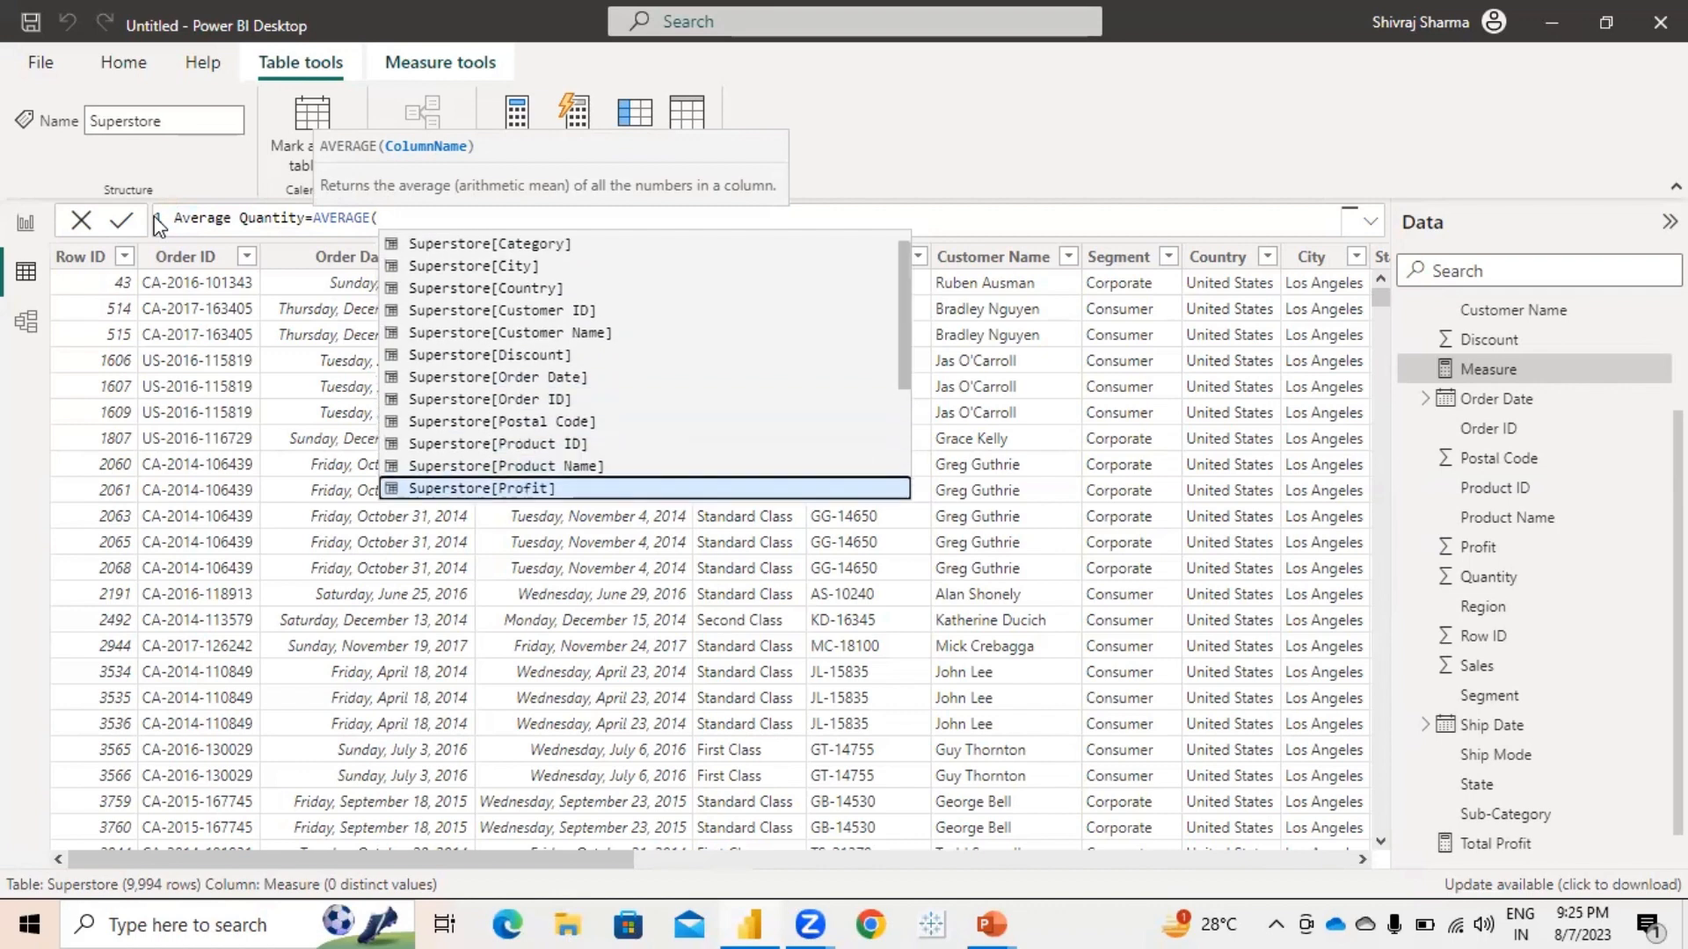
key(Up)
key(Tab)
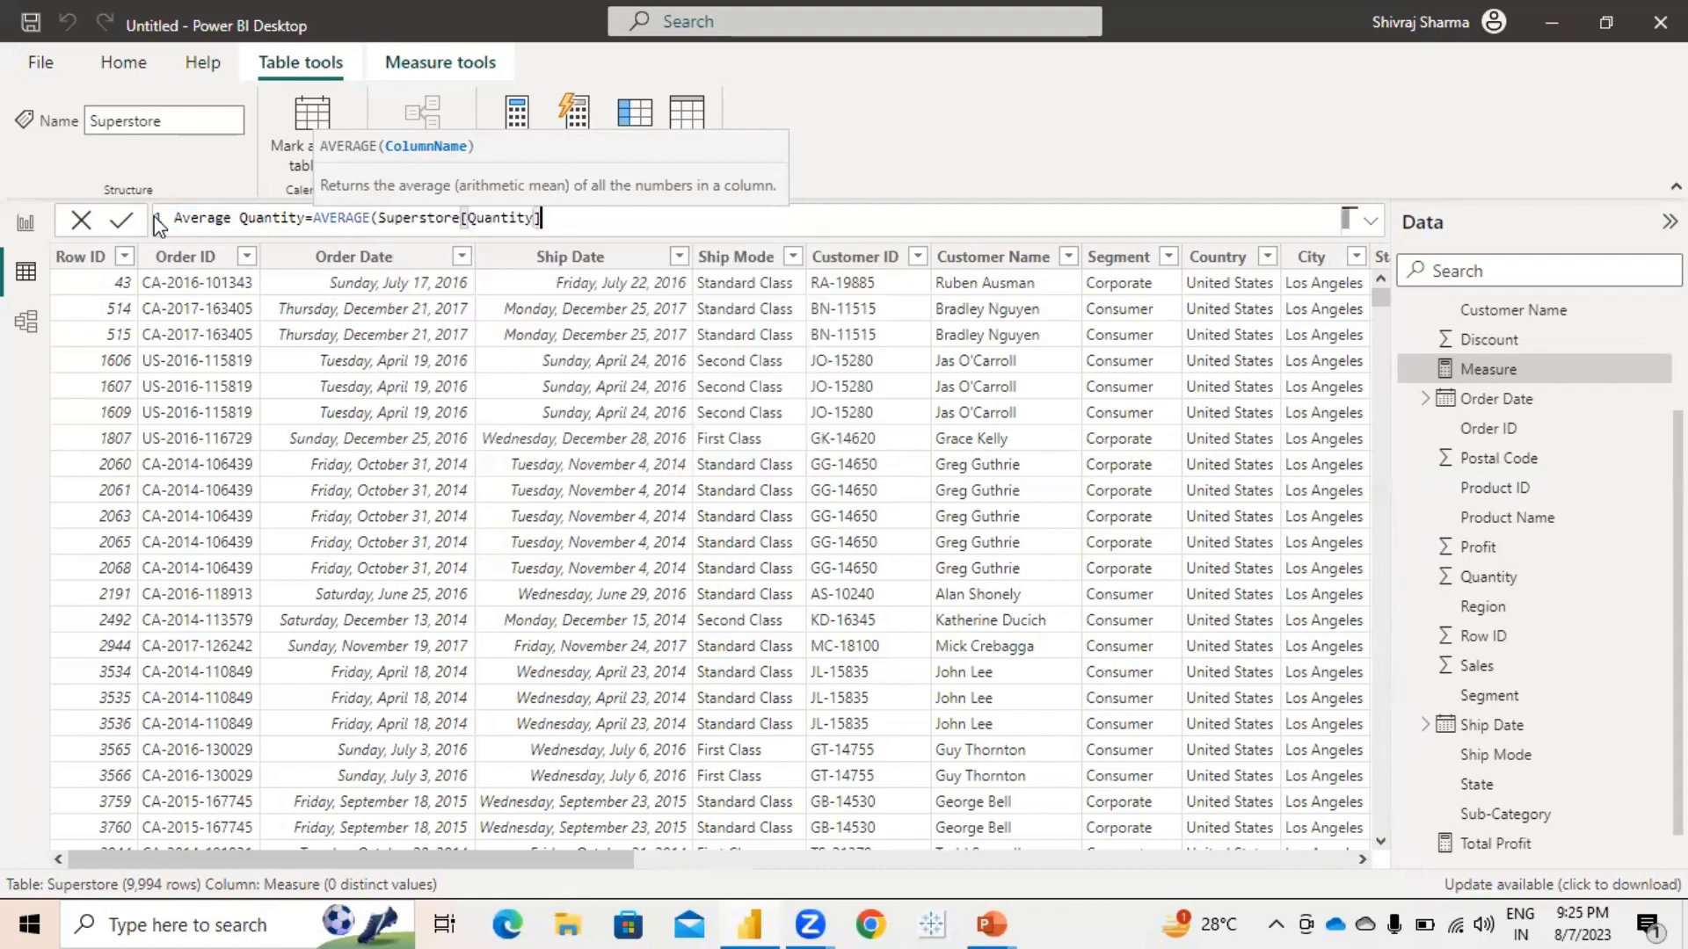
text())
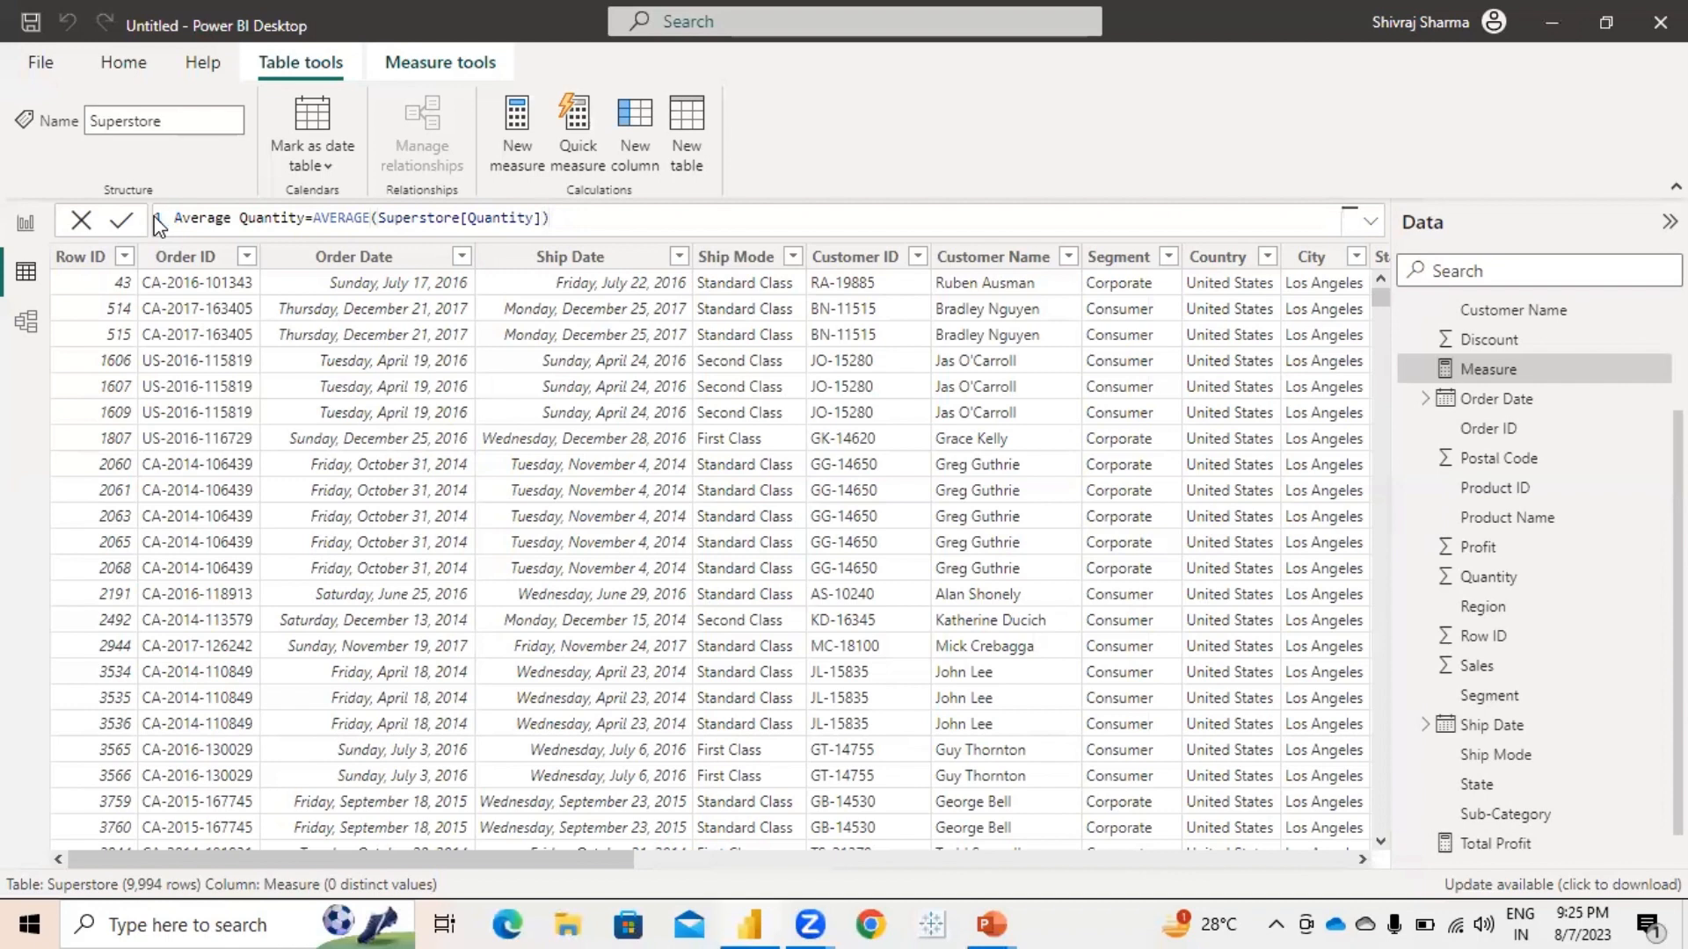
key(Return)
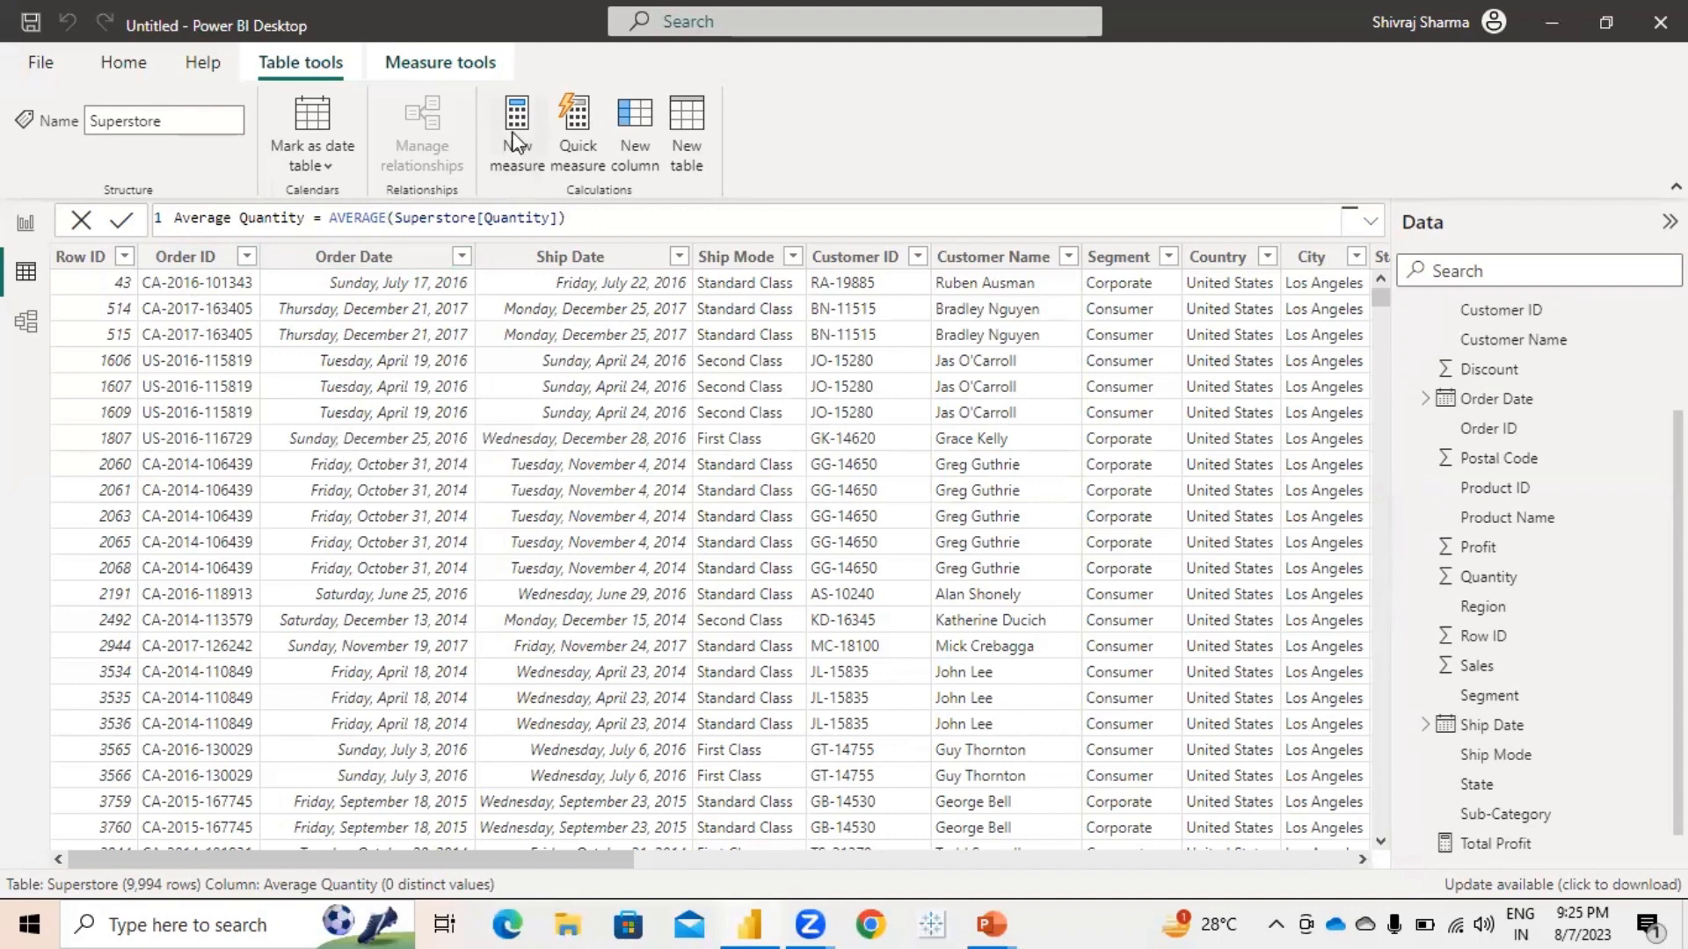
- Outline the Maximum Discount example on the slide in red, then return to Power BI
mouse_move(992, 923)
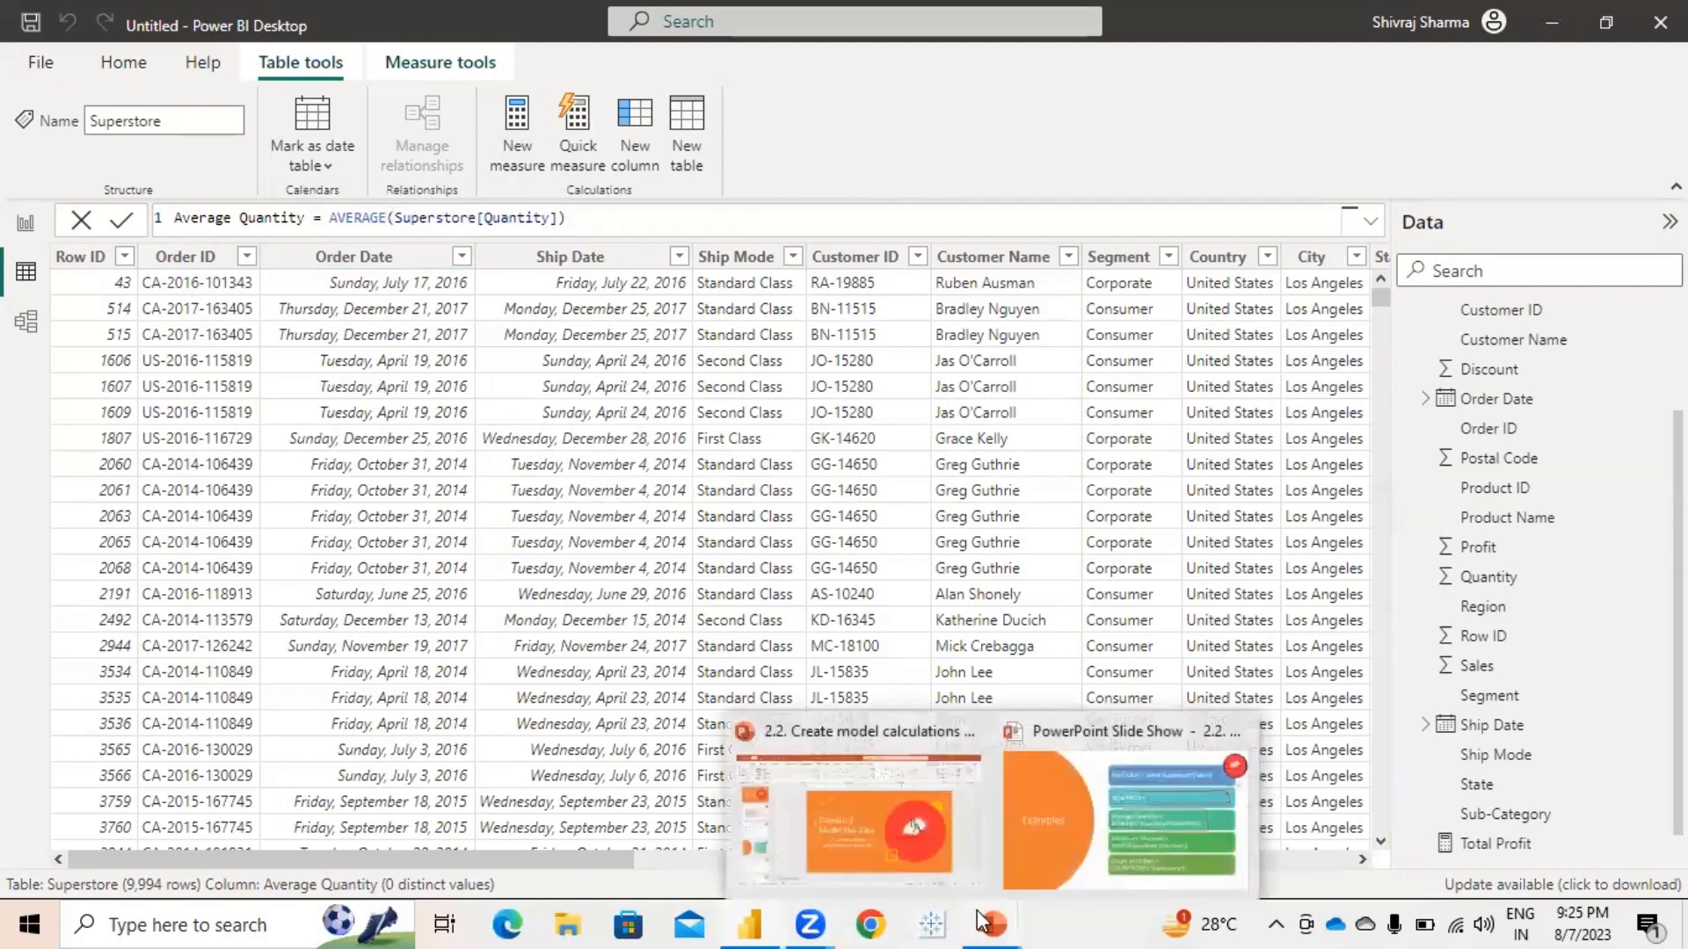
click(1072, 869)
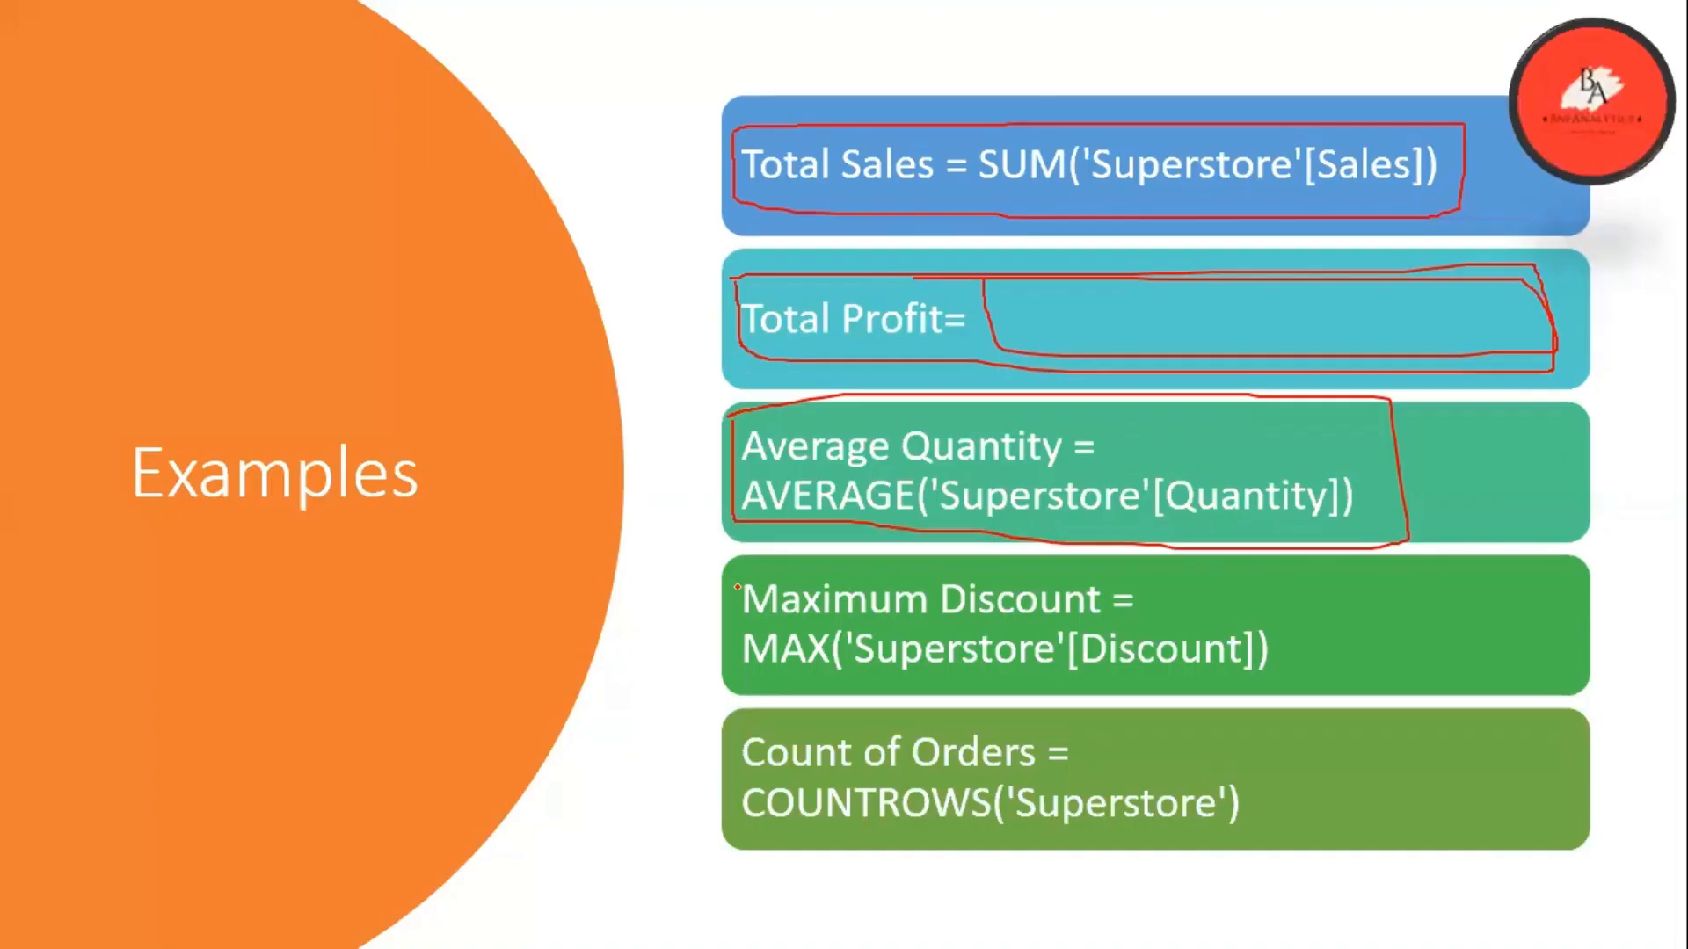
mouse_move(723, 570)
mouse_down()
mouse_move(725, 686)
mouse_move(1306, 689)
mouse_move(1308, 582)
mouse_move(1112, 554)
mouse_move(716, 565)
mouse_up()
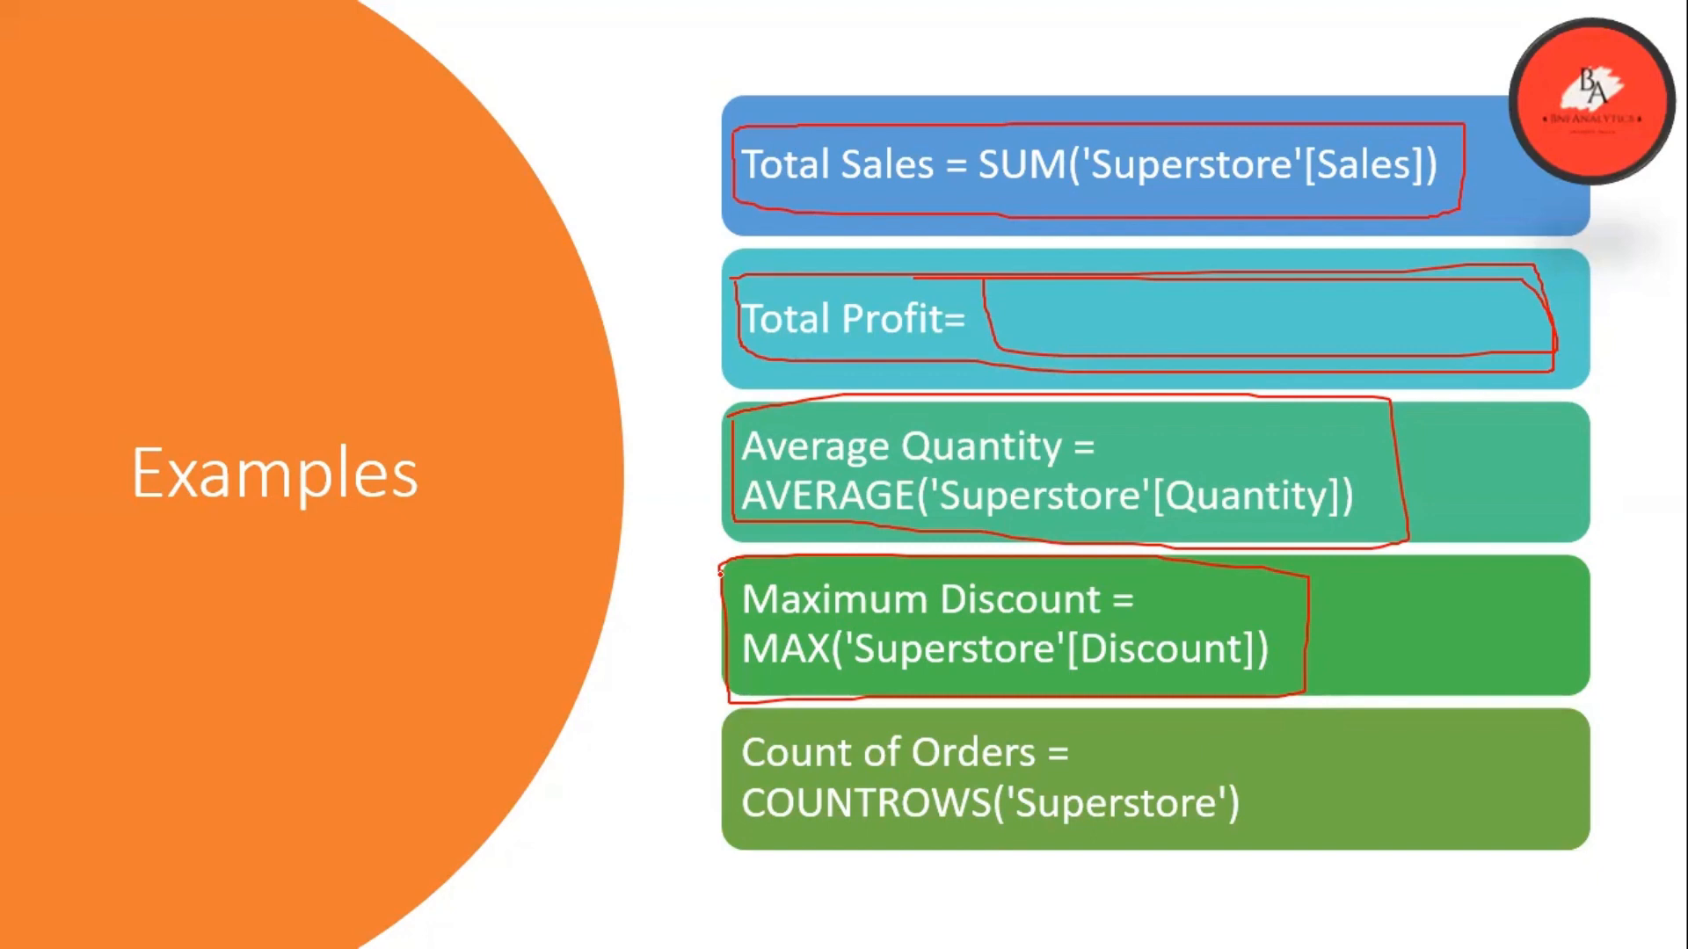
key(alt+Tab)
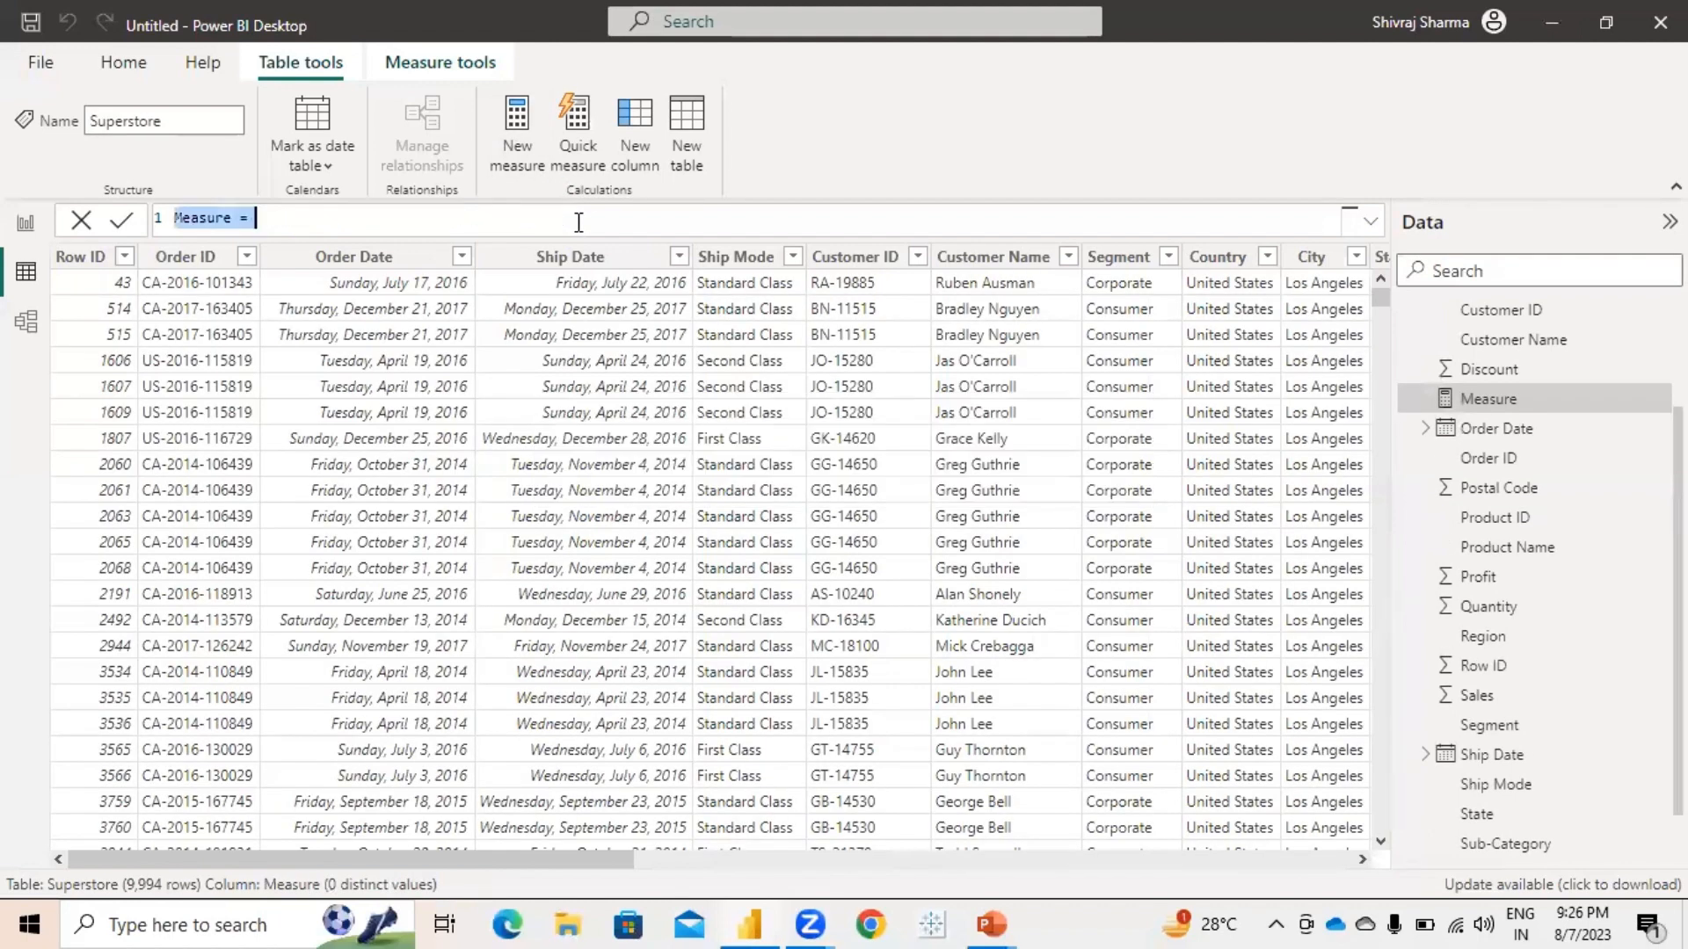
- Write the formula Maximum Discount = MAX(Superstore[Discount]), then return to the Examples slide show
key(BackSpace)
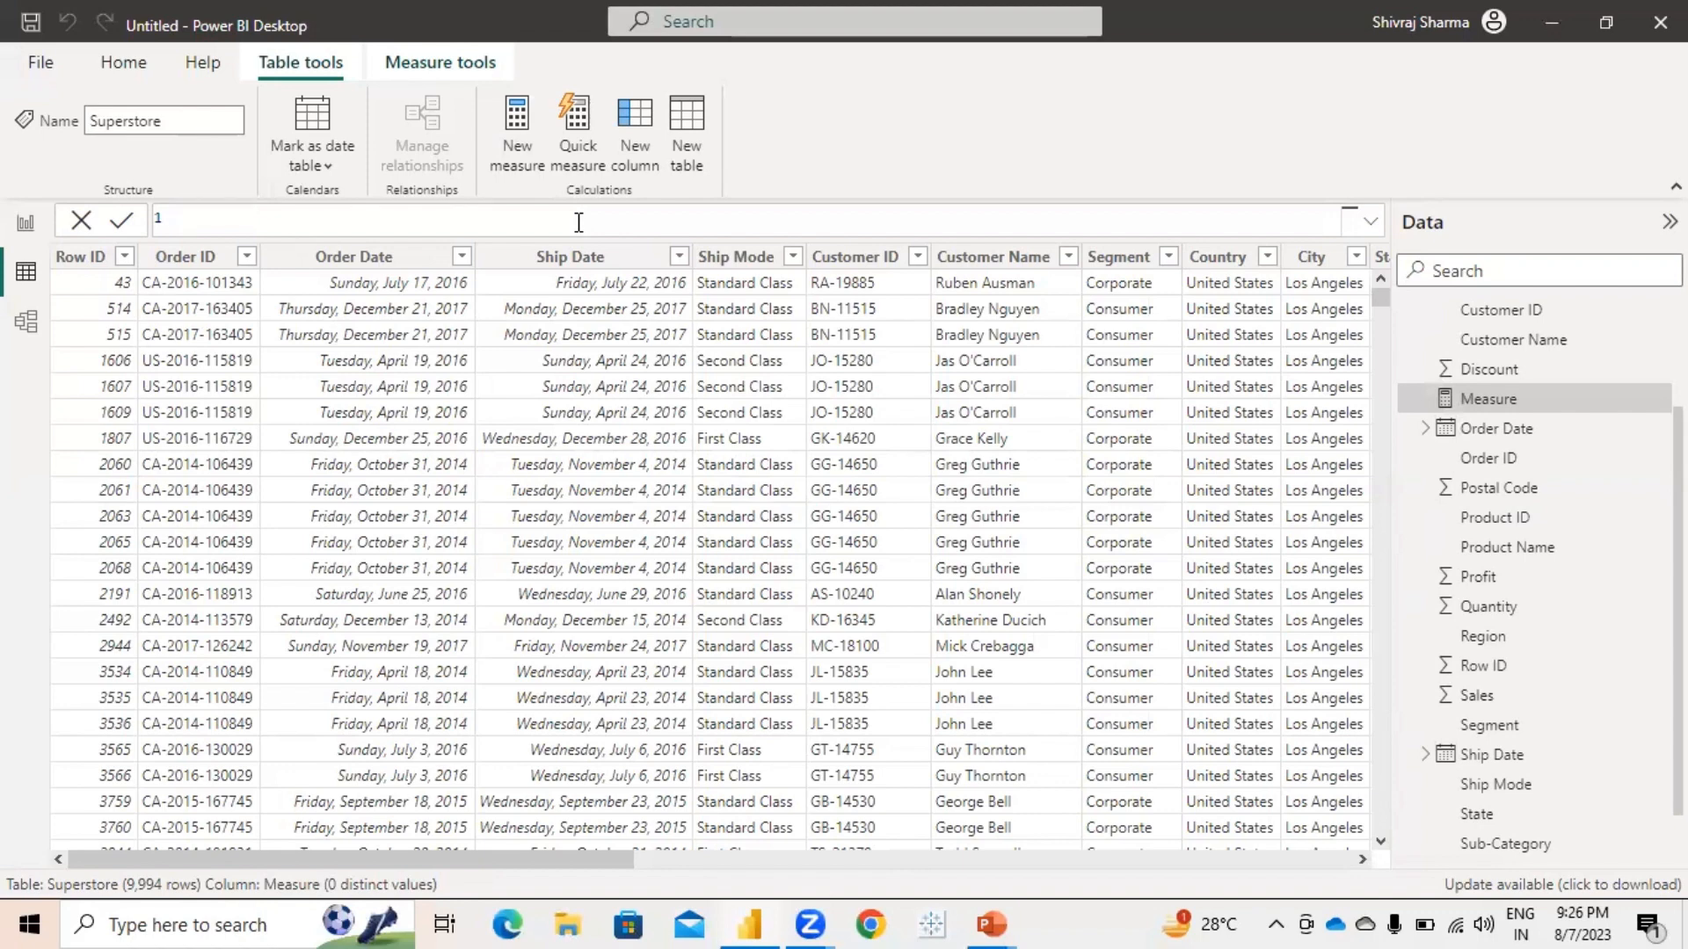
text(Maximum Discount=MAX()
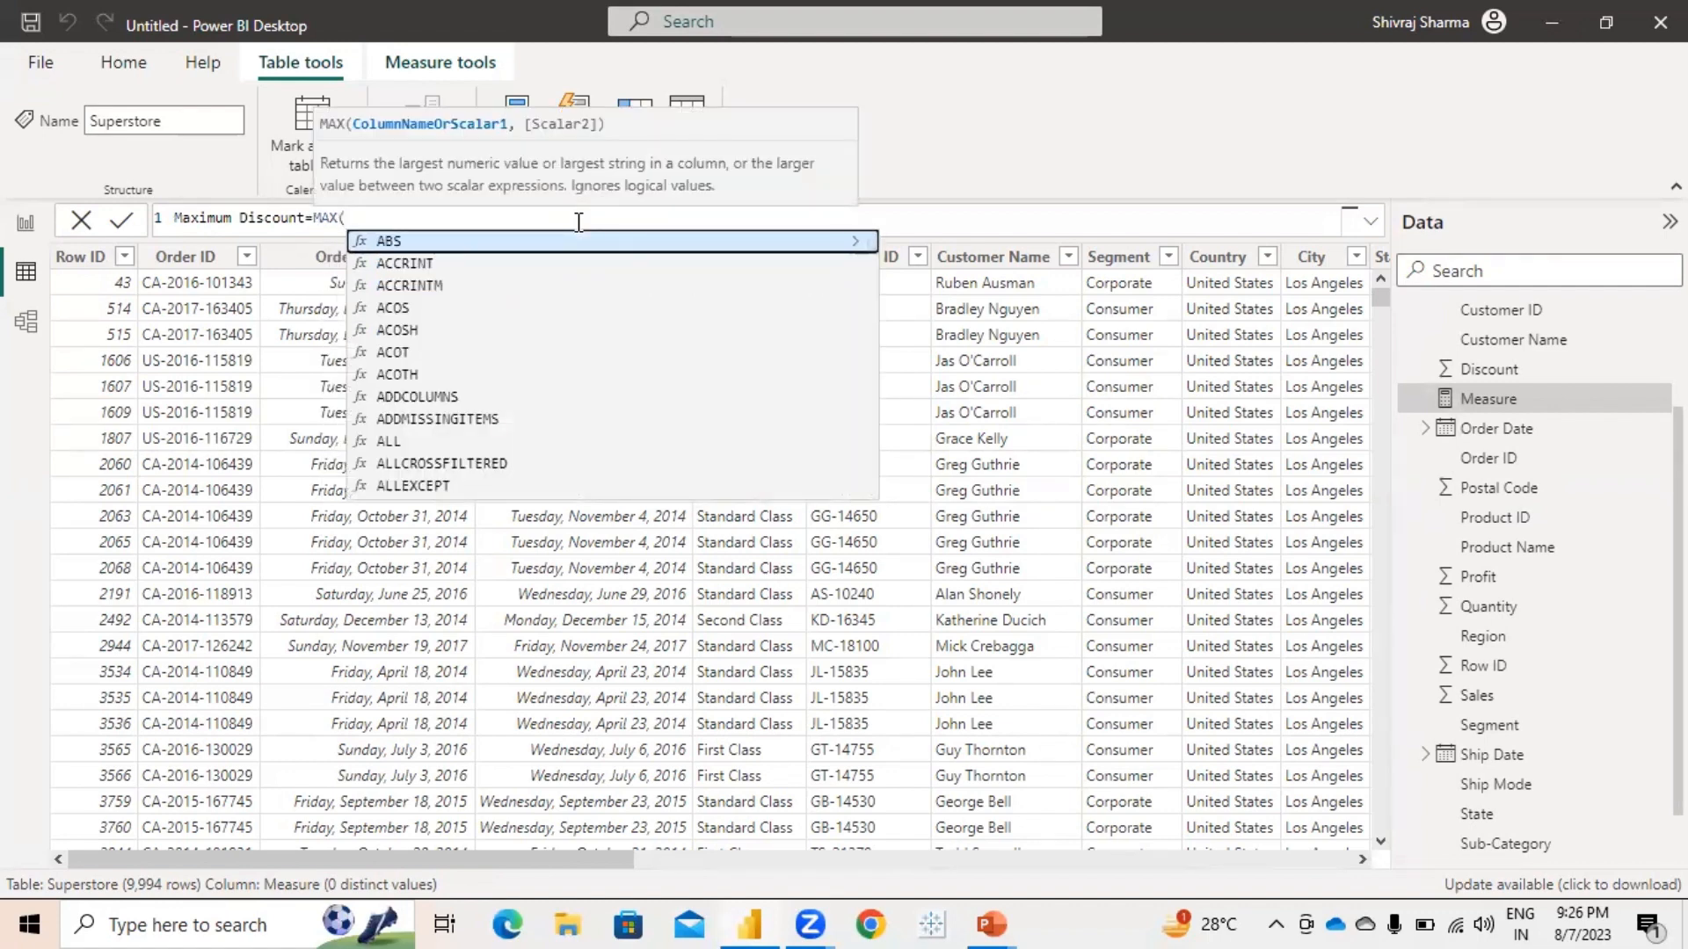
text(su)
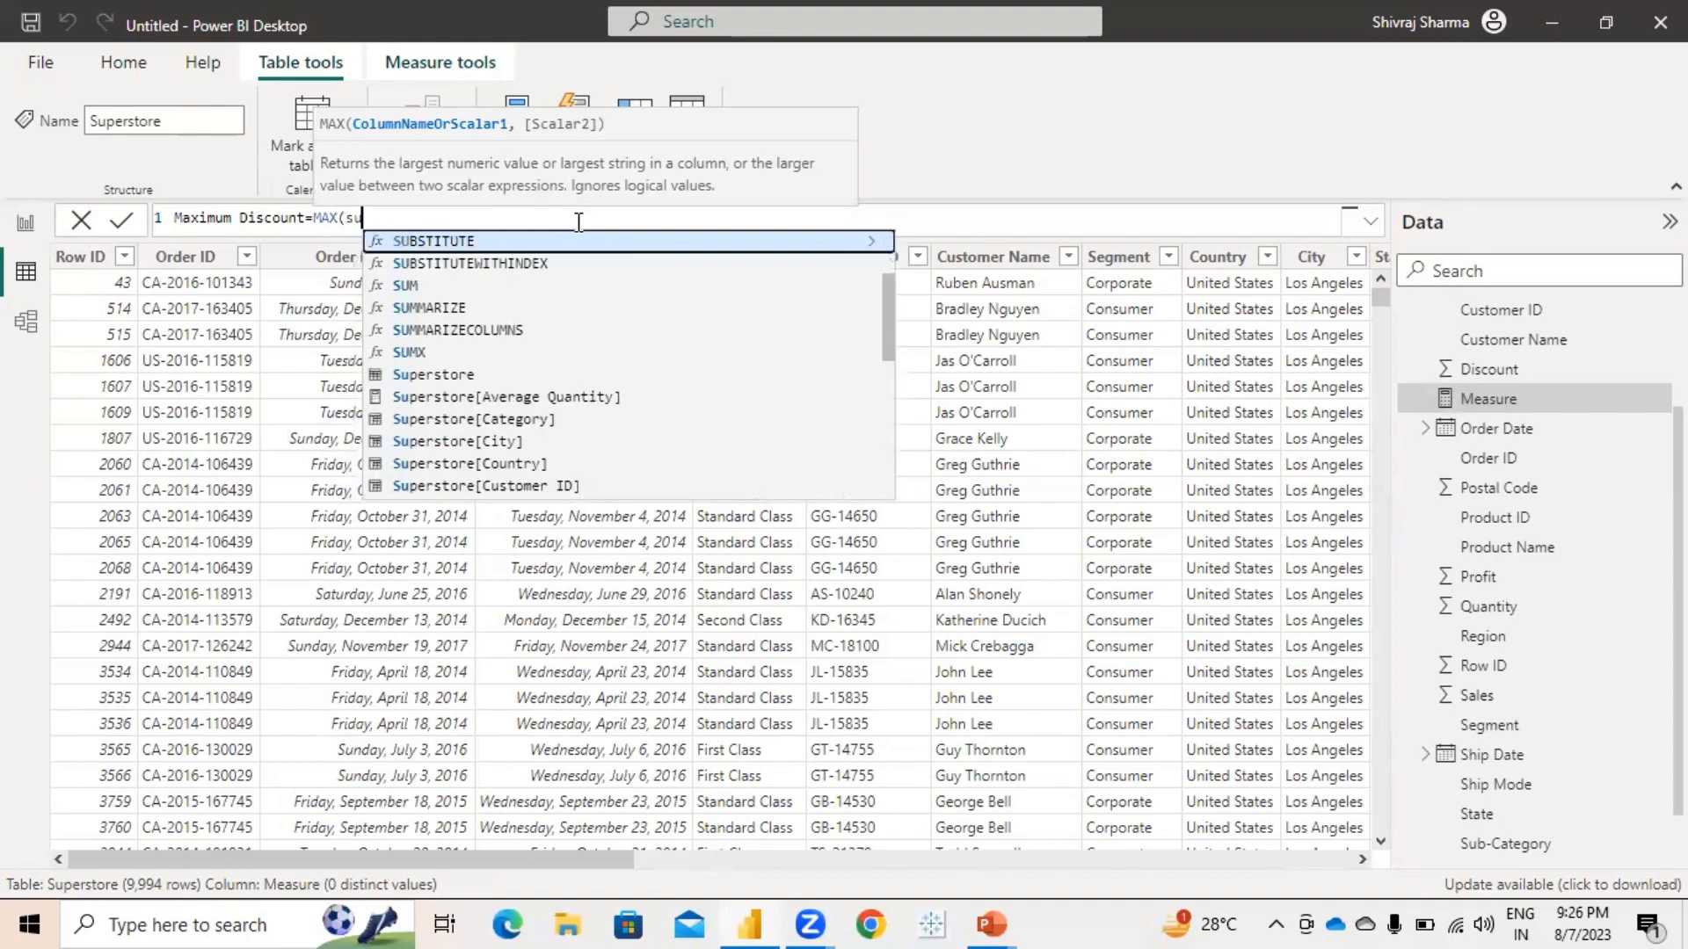
key(Down)
key(Down)
key(Down)
key(Down)
key(Down)
key(Down)
key(Down)
key(Down)
key(Down)
key(Down)
key(Down)
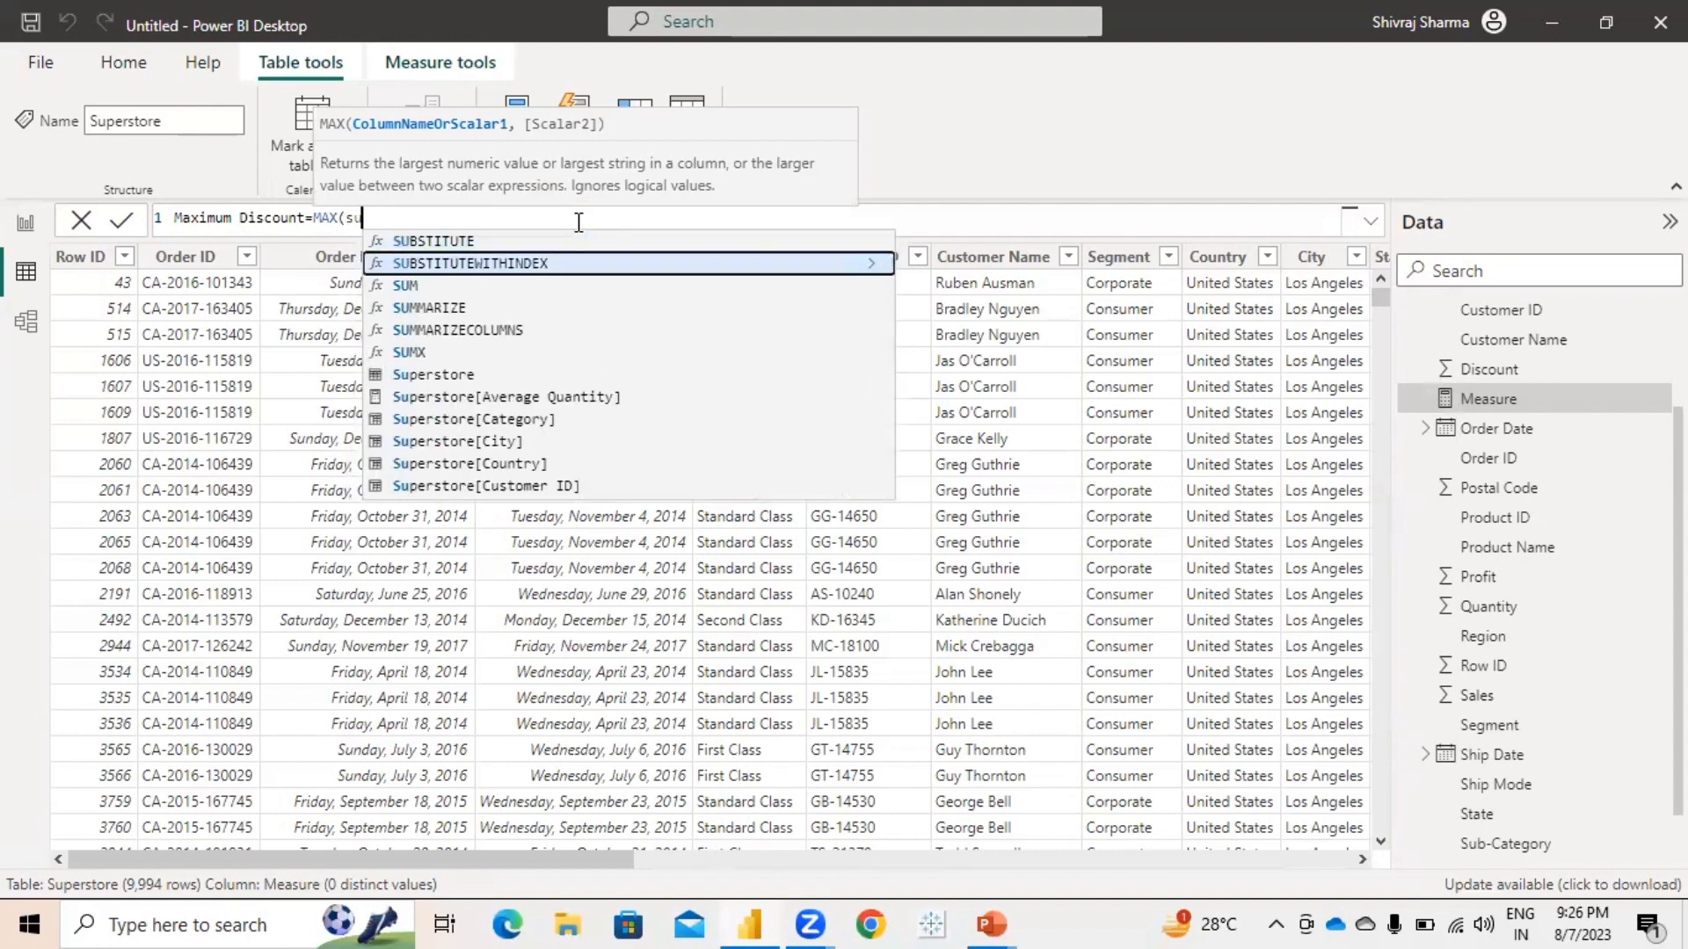
key(Down)
key(Down)
key(Down)
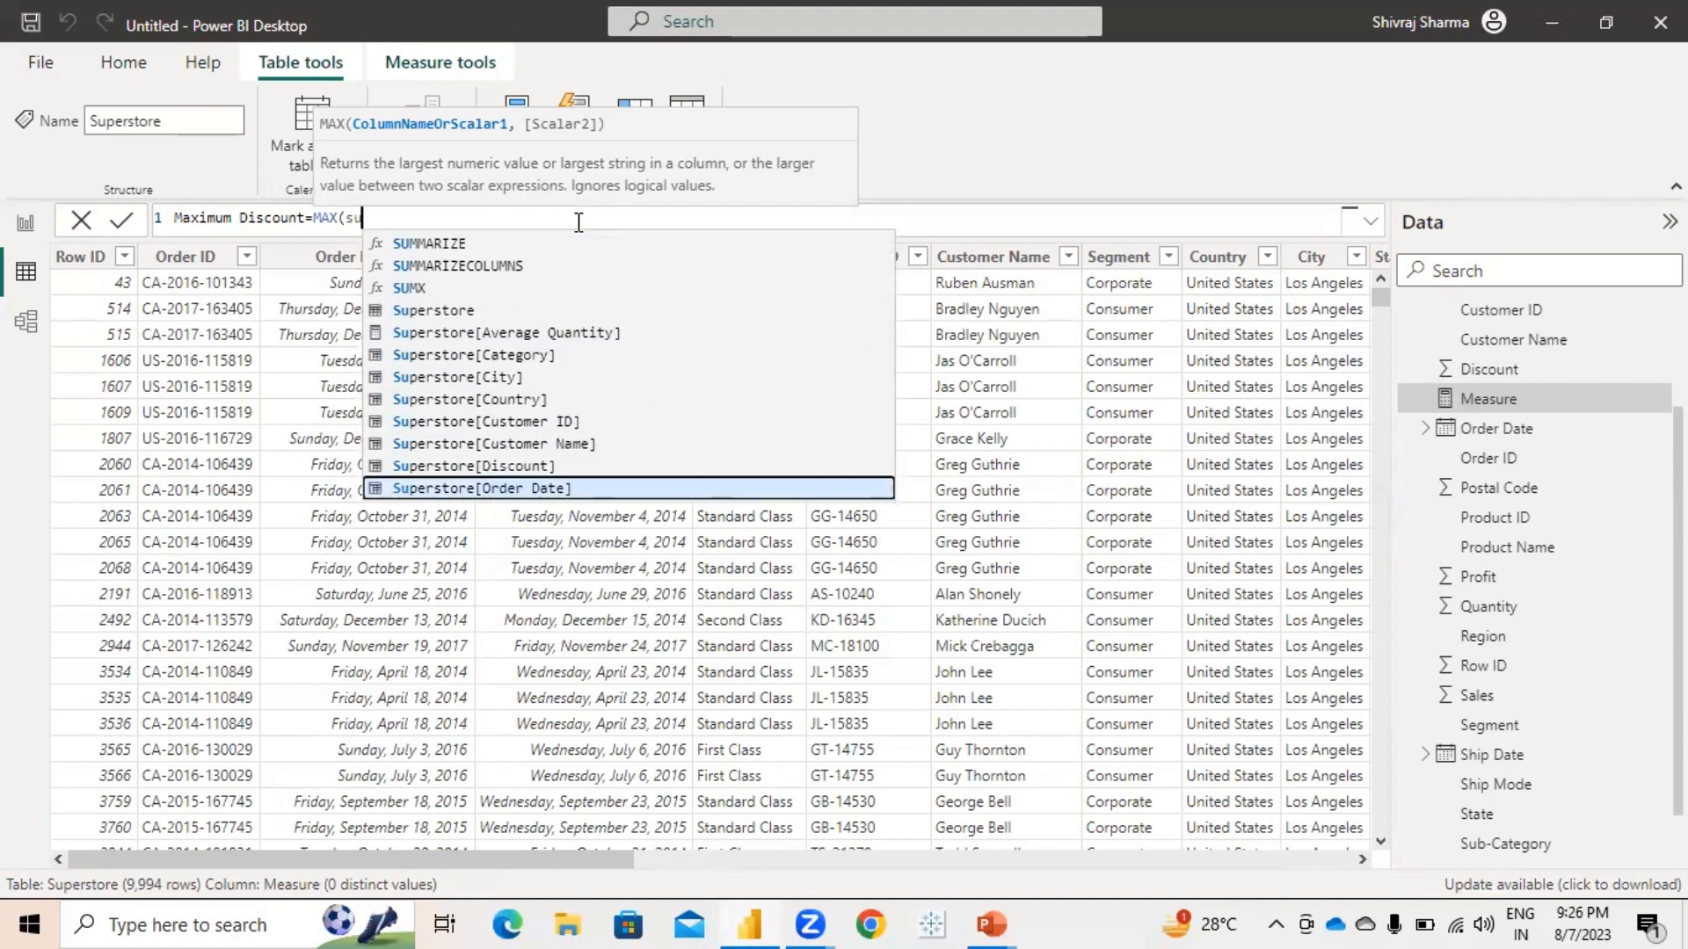
key(Up)
key(Tab)
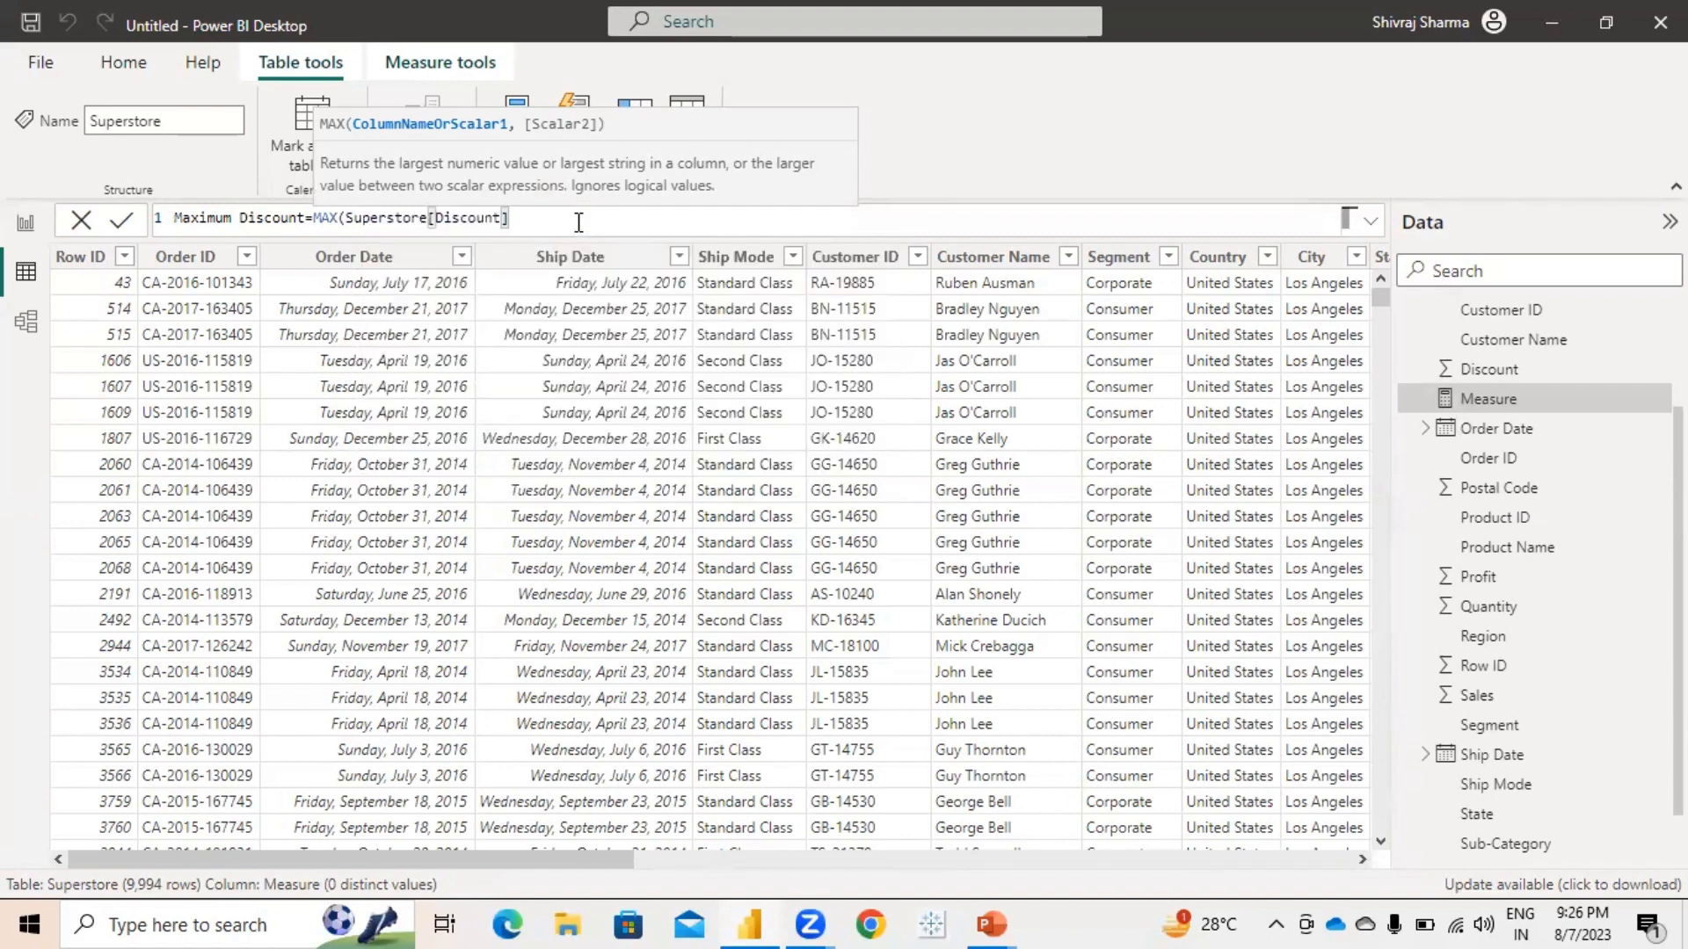
text())
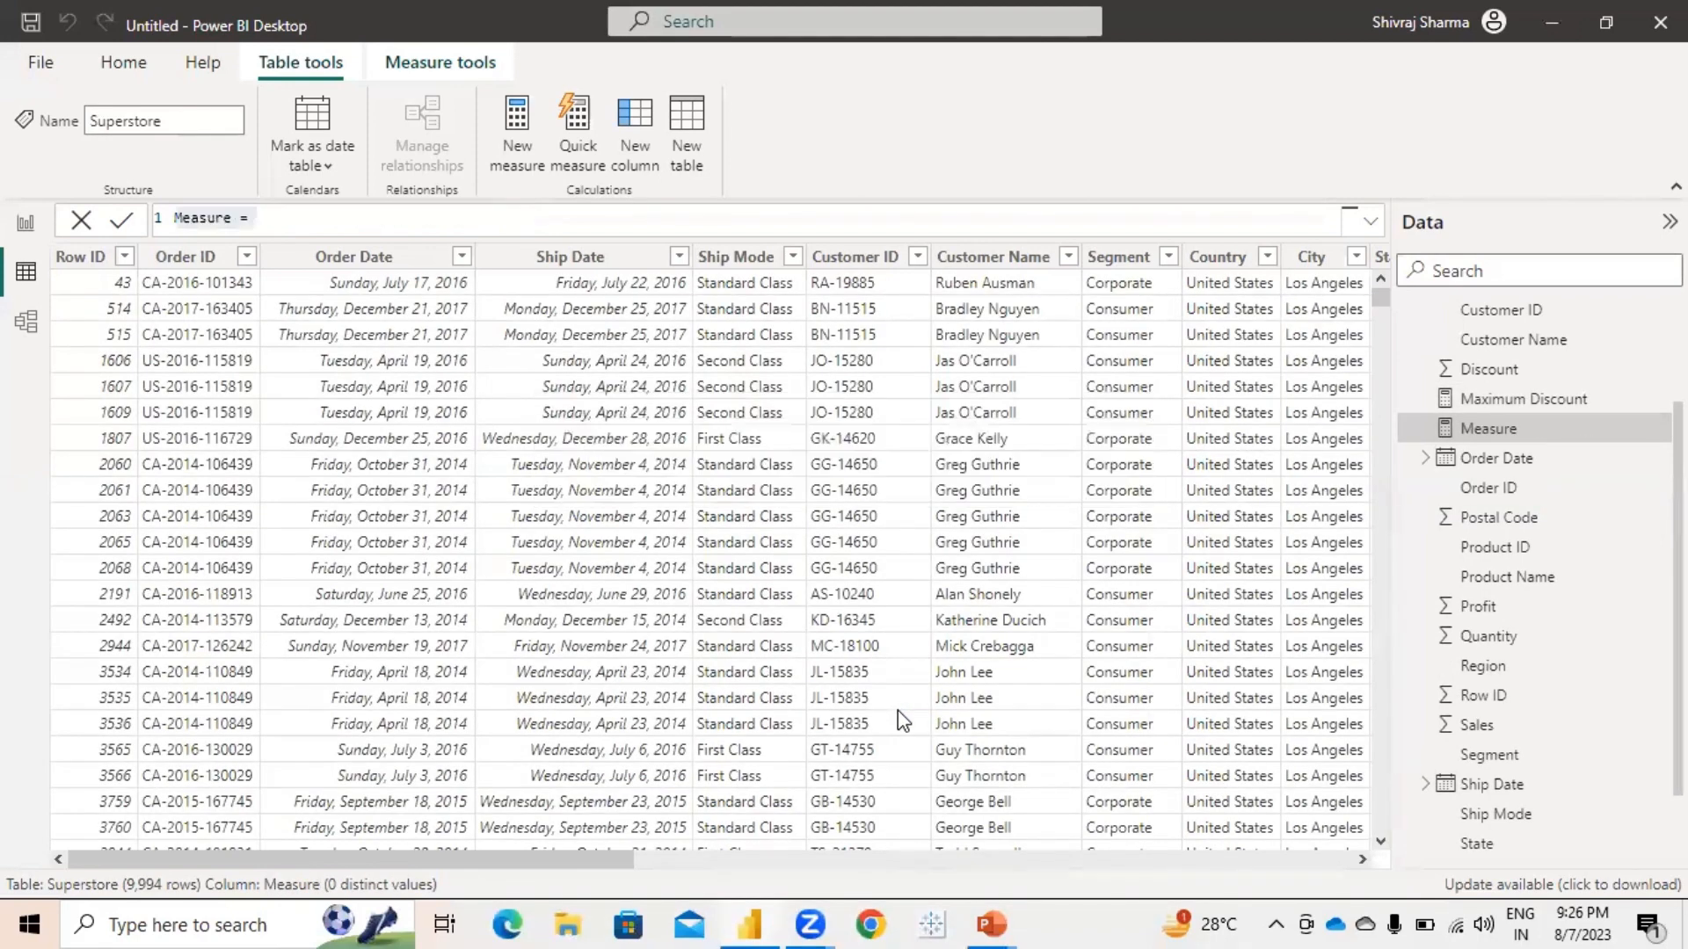
mouse_move(991, 921)
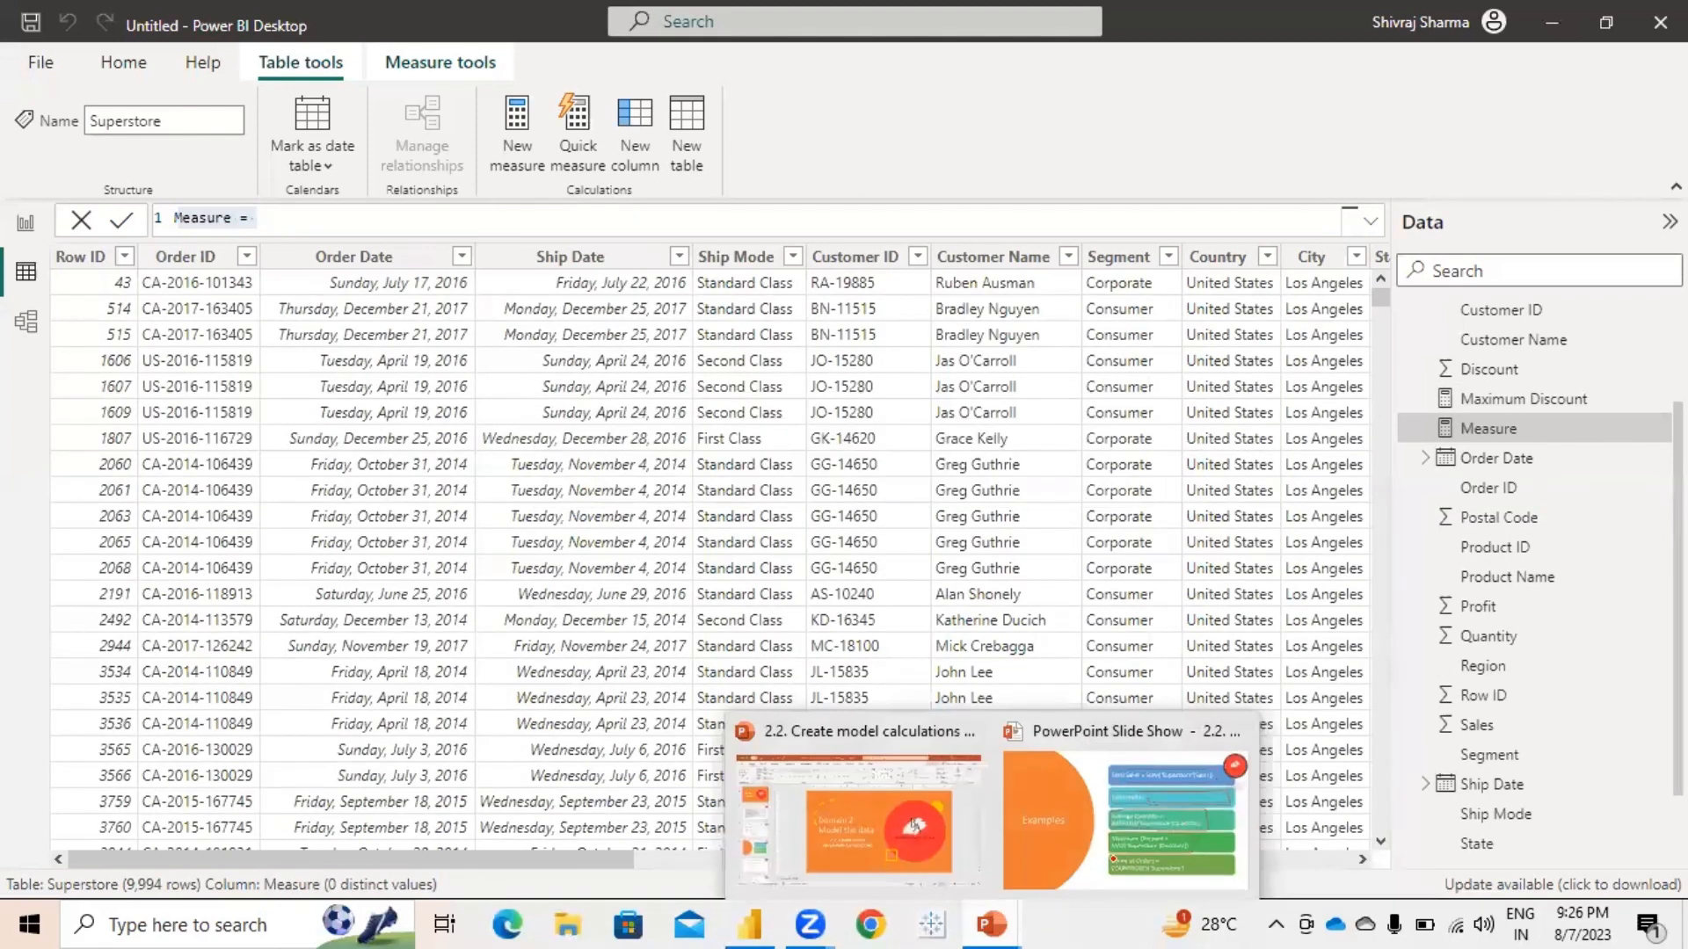
click(1143, 817)
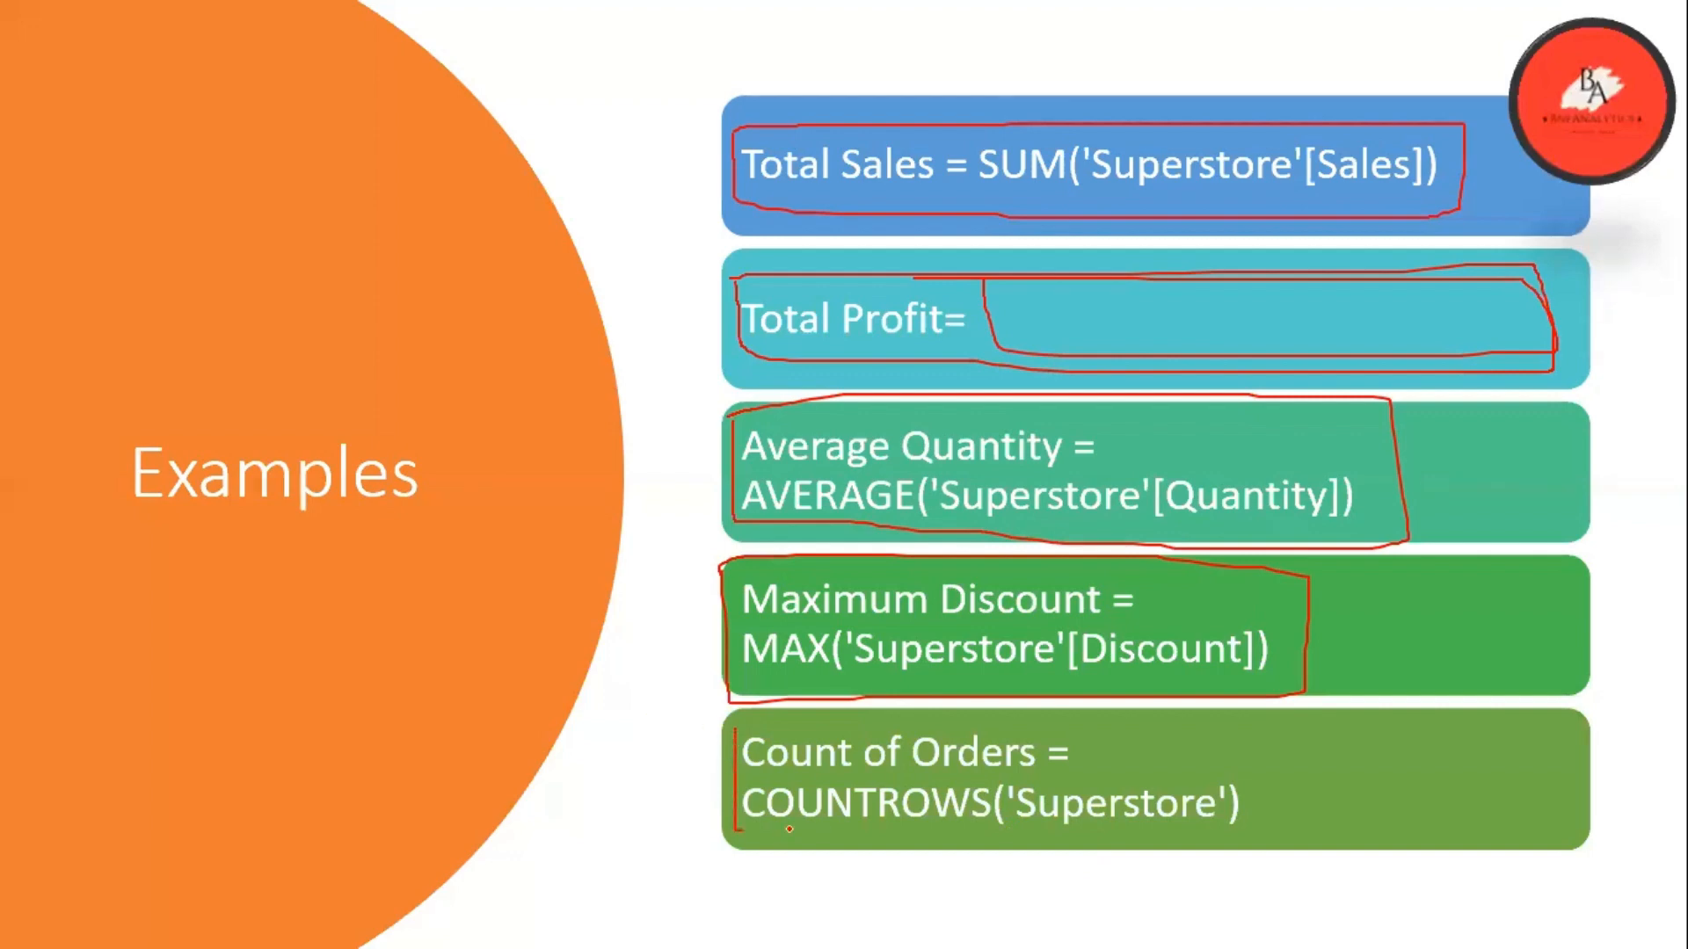
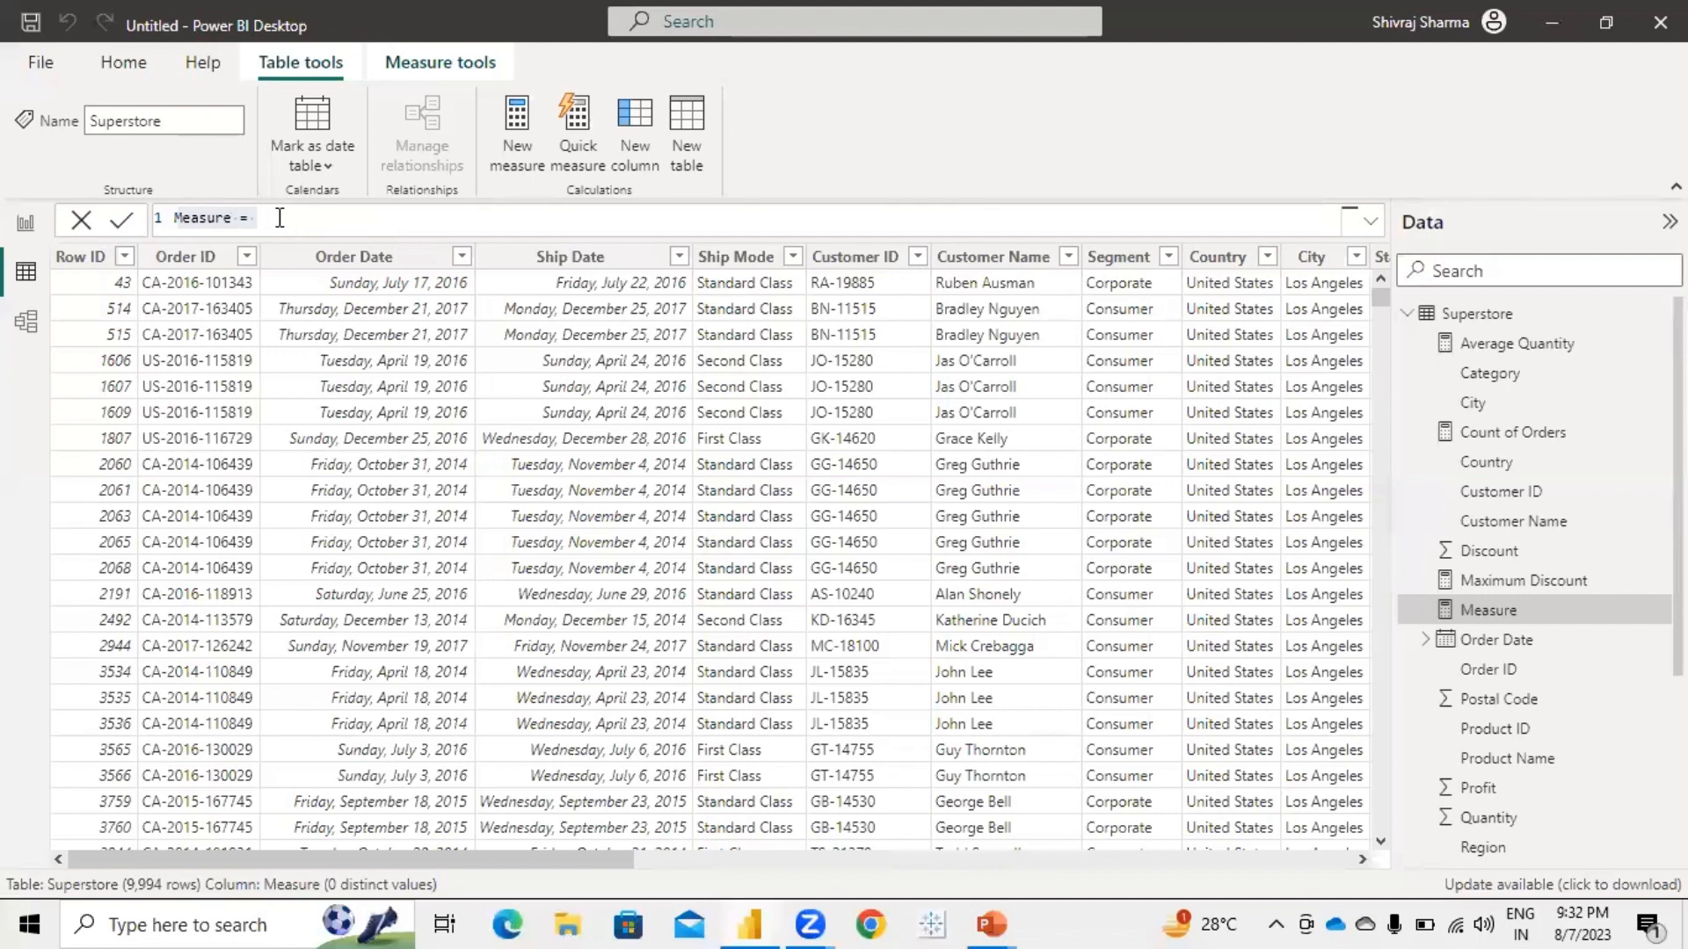
- Select the default measure name, and ink-mark the Total Furniture Sales example on the CALCULATE slide
drag(299, 218, 150, 227)
mouse_move(998, 923)
click(1117, 798)
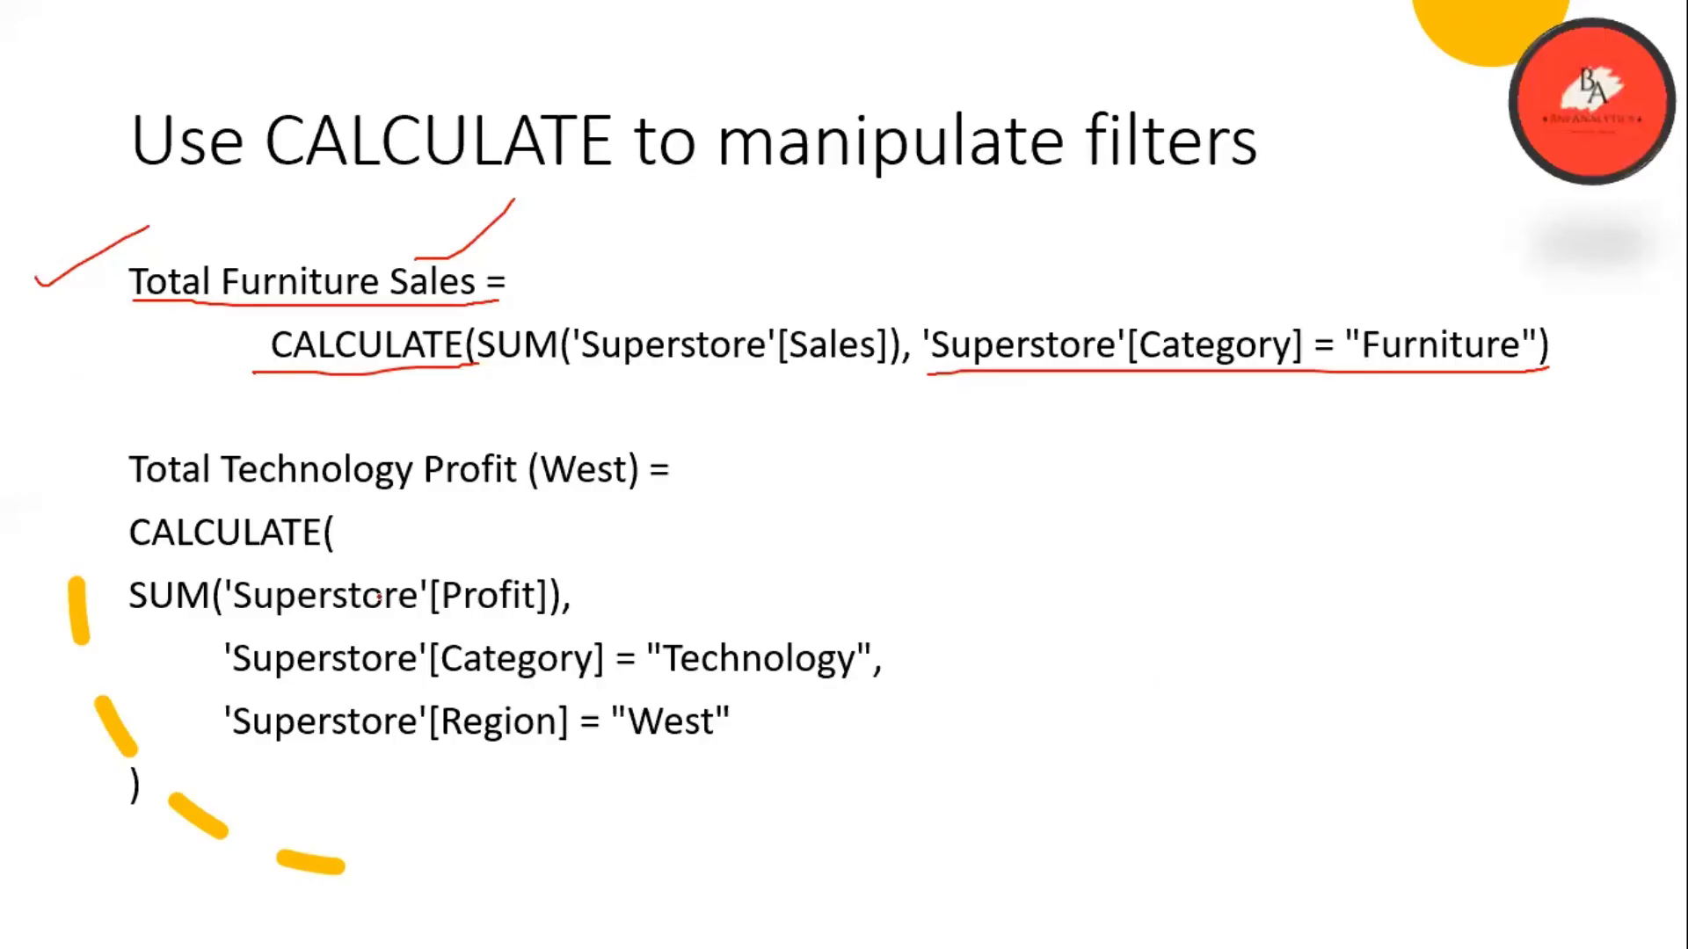
drag(77, 282, 156, 248)
key(alt+Tab)
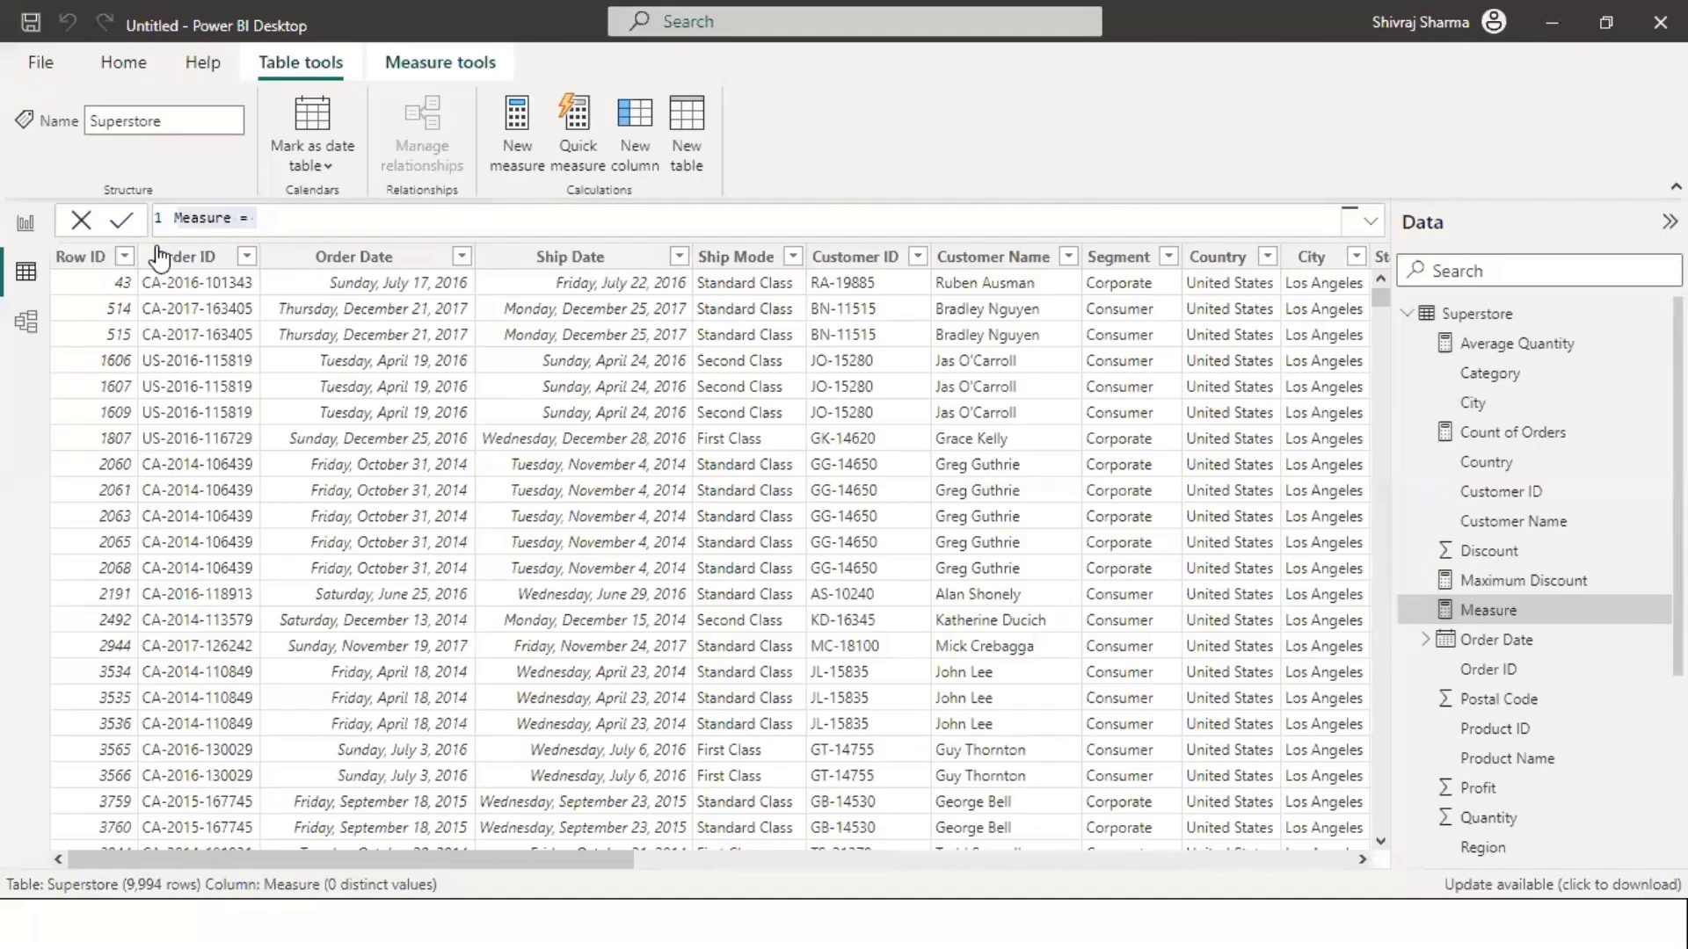
- Start the formula as Total Furniture Sales= CALCULATE( in the formula bar
text(Tot)
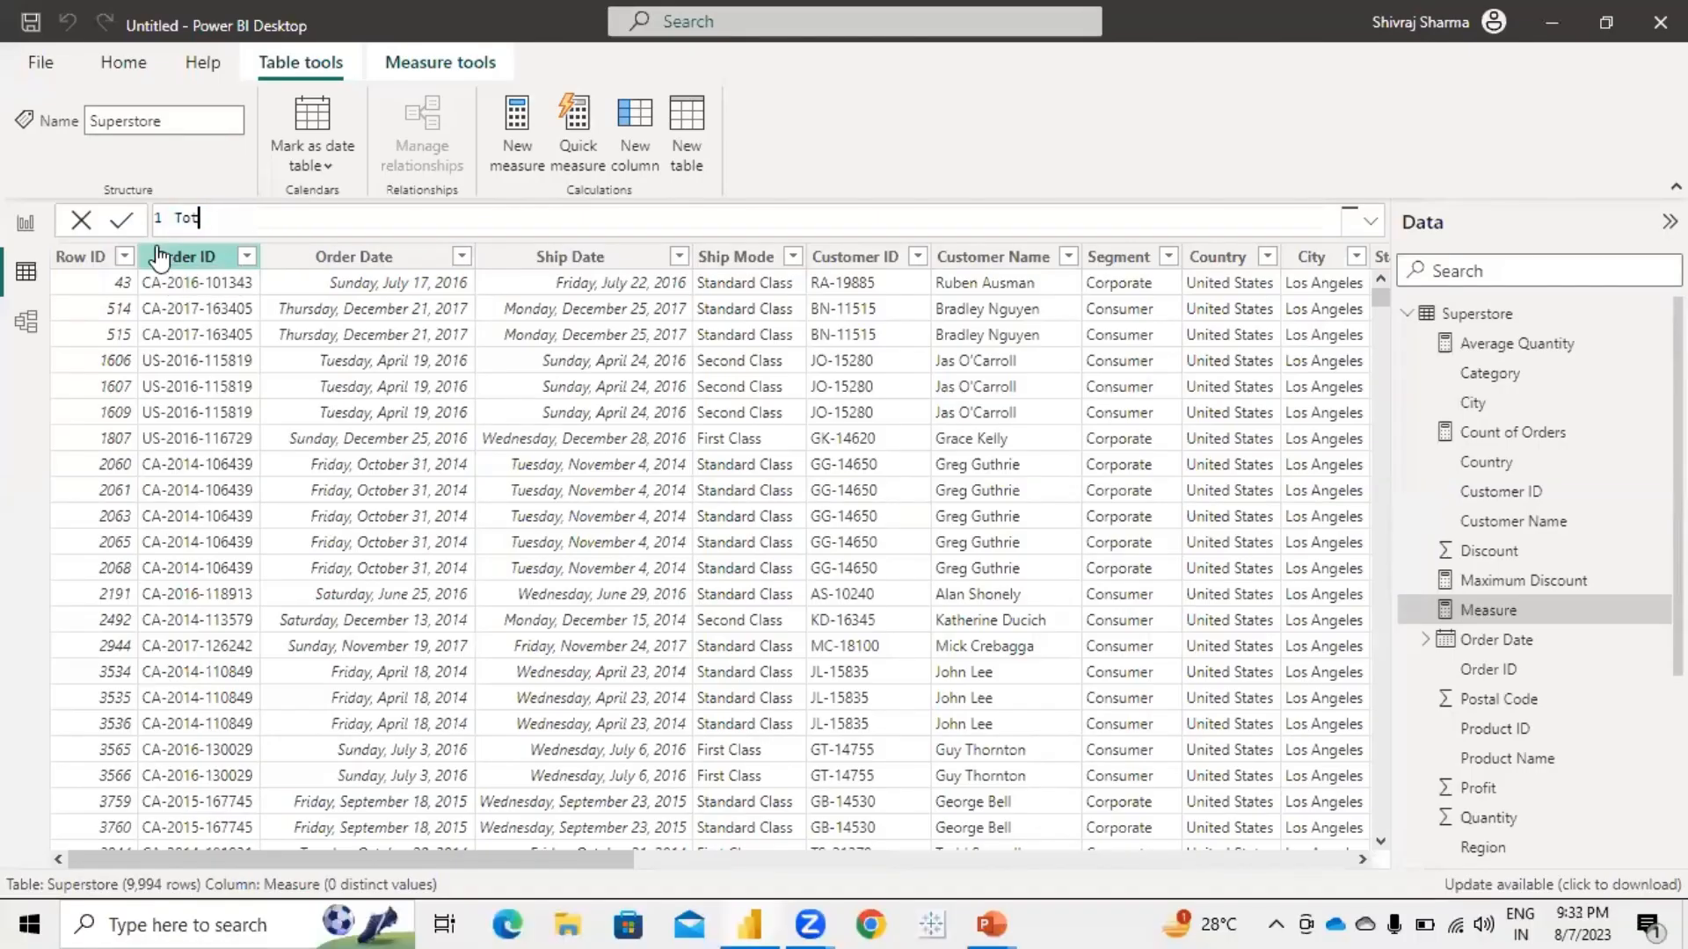
text(al Furniture Sales=)
text(calcula)
key(BackSpace)
key(BackSpace)
key(BackSpace)
key(BackSpace)
key(BackSpace)
key(BackSpace)
key(BackSpace)
text(CALCULA)
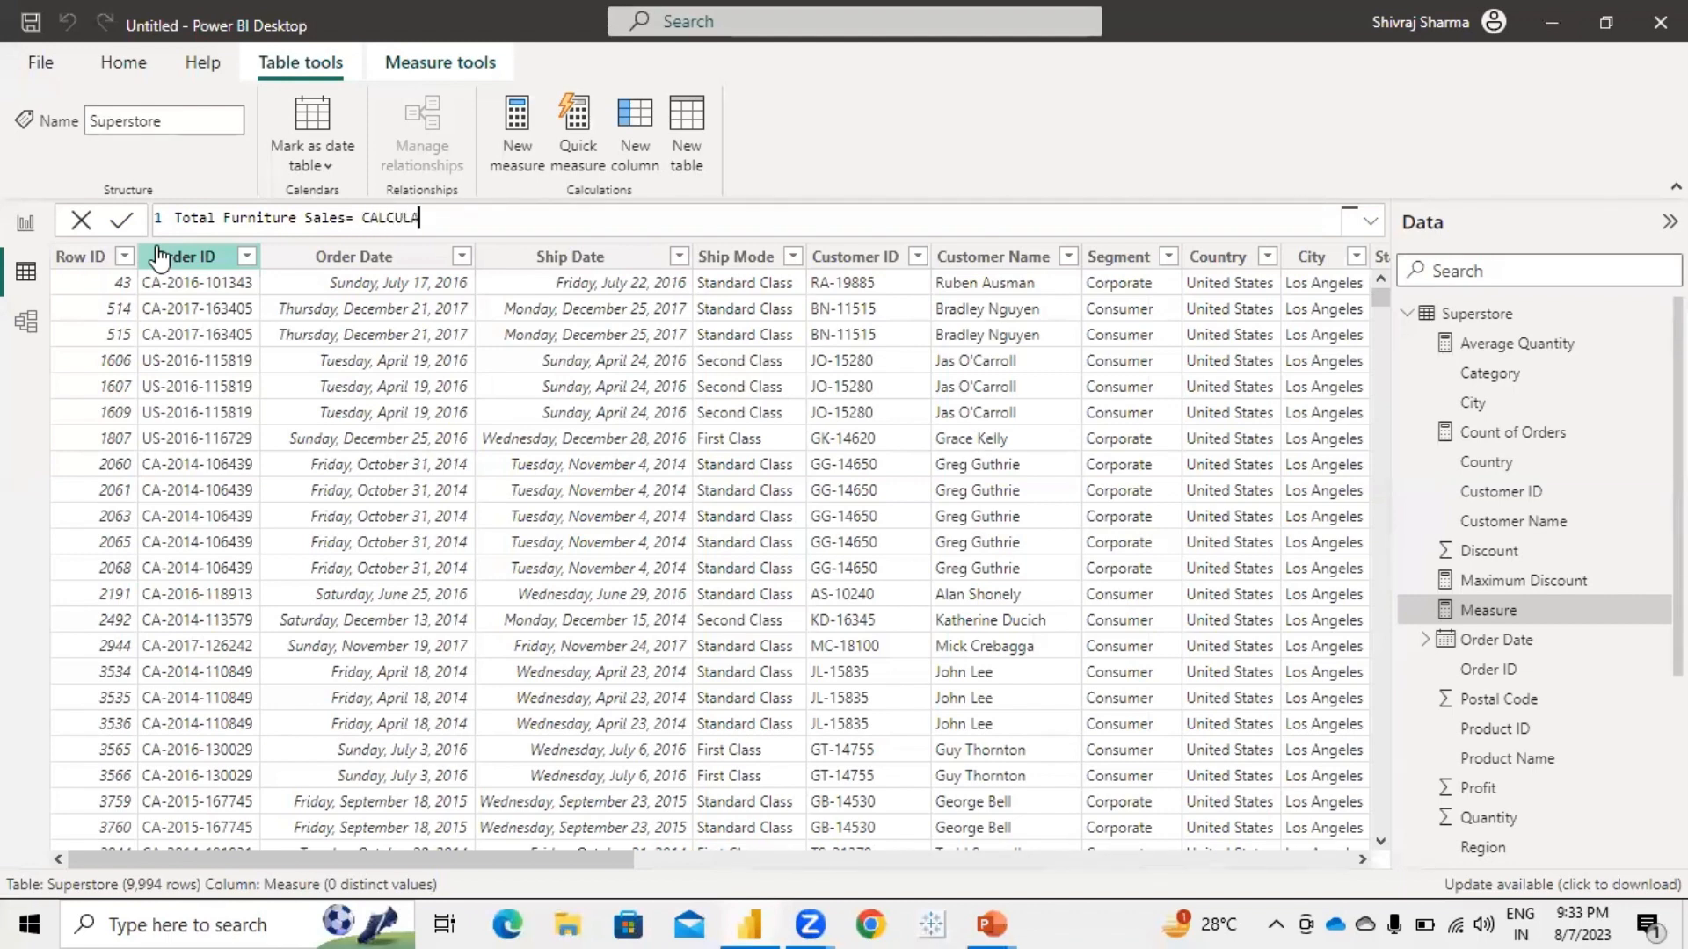
text(TE()
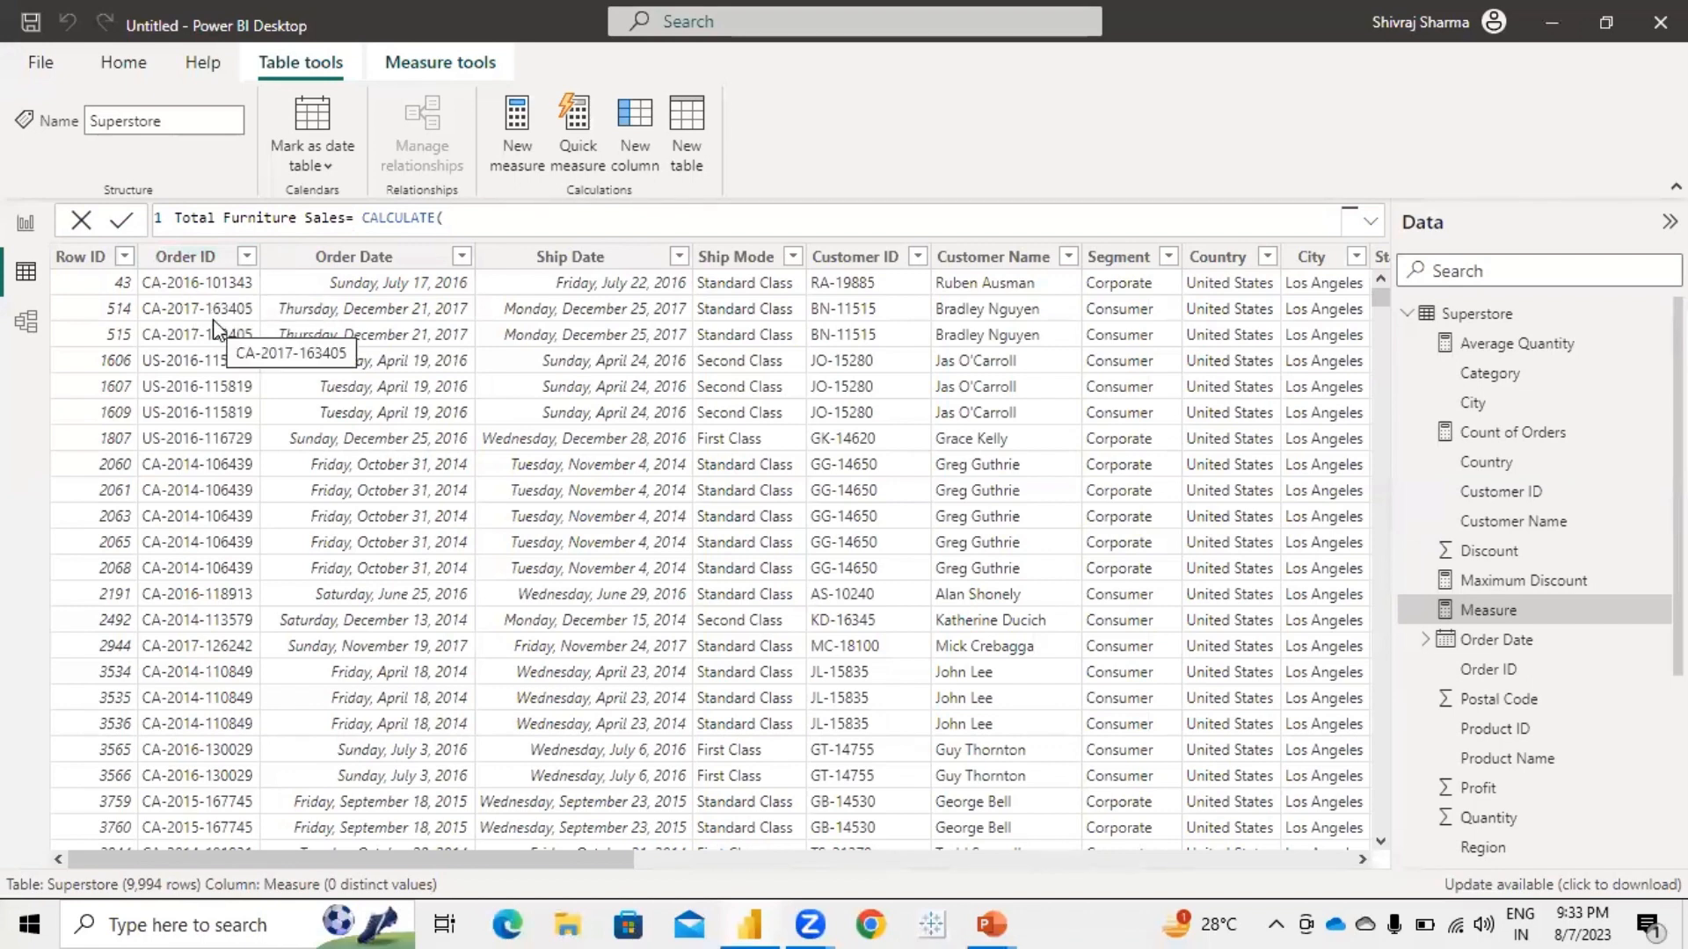
text(s)
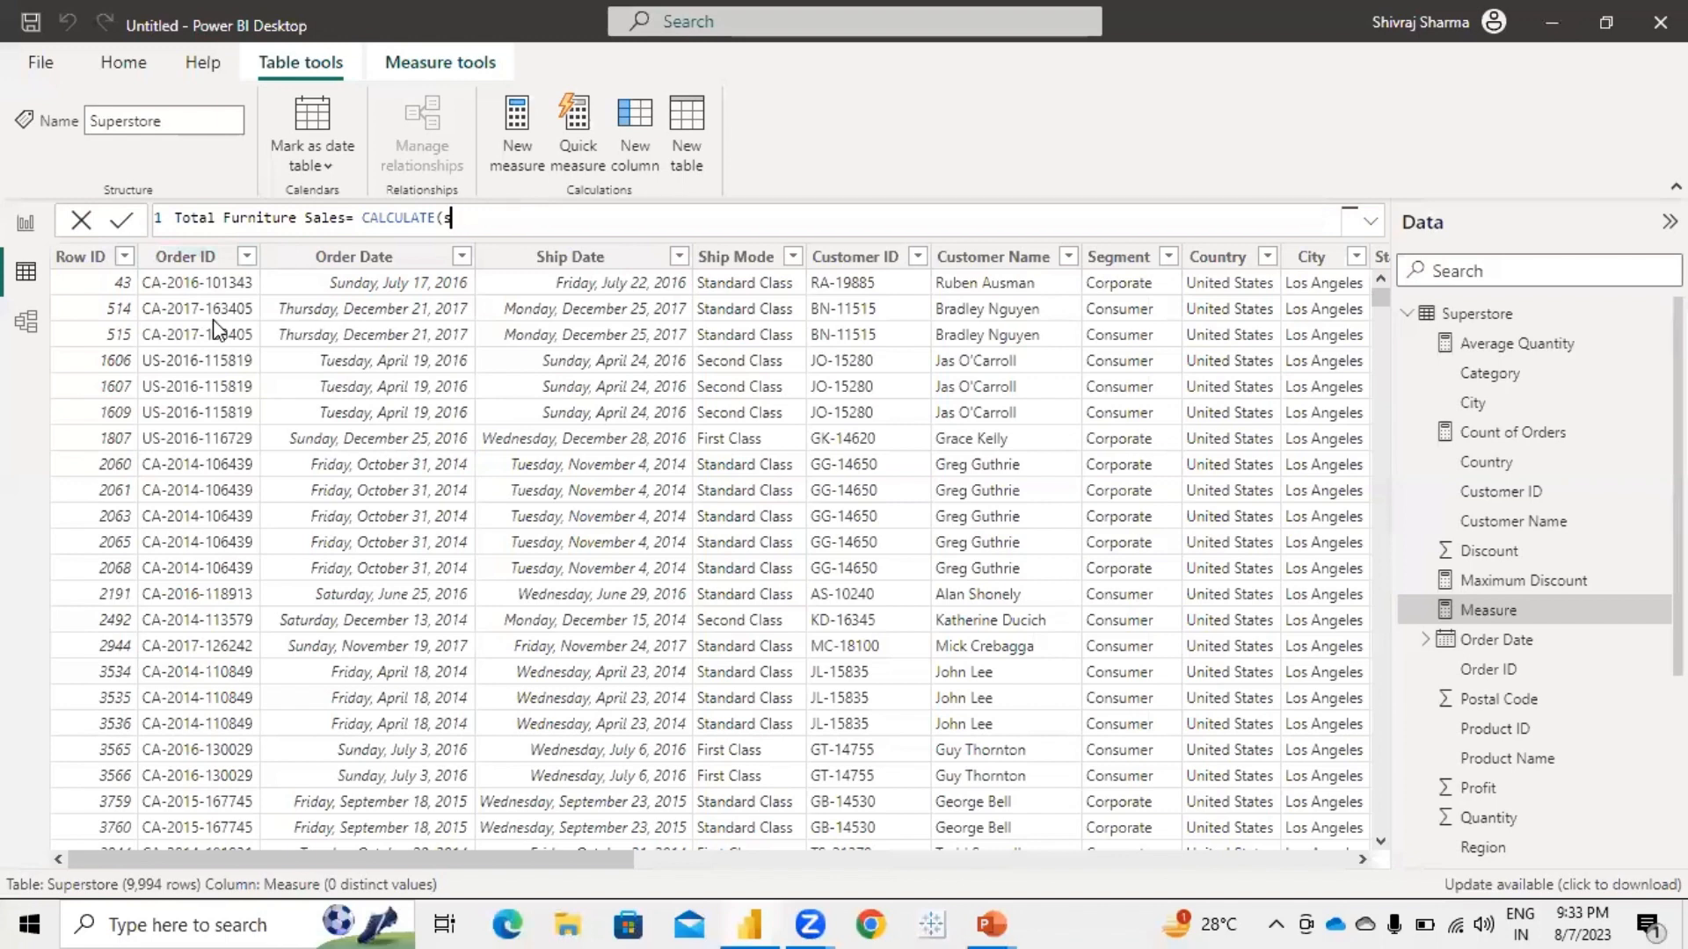
text(ales)
key(BackSpace)
key(BackSpace)
key(BackSpace)
key(BackSpace)
key(BackSpace)
text(superstore)
key(BackSpace)
key(BackSpace)
key(BackSpace)
key(BackSpace)
key(BackSpace)
key(BackSpace)
- Underline SUM in the CALCULATE slide's example formula
mouse_move(1002, 919)
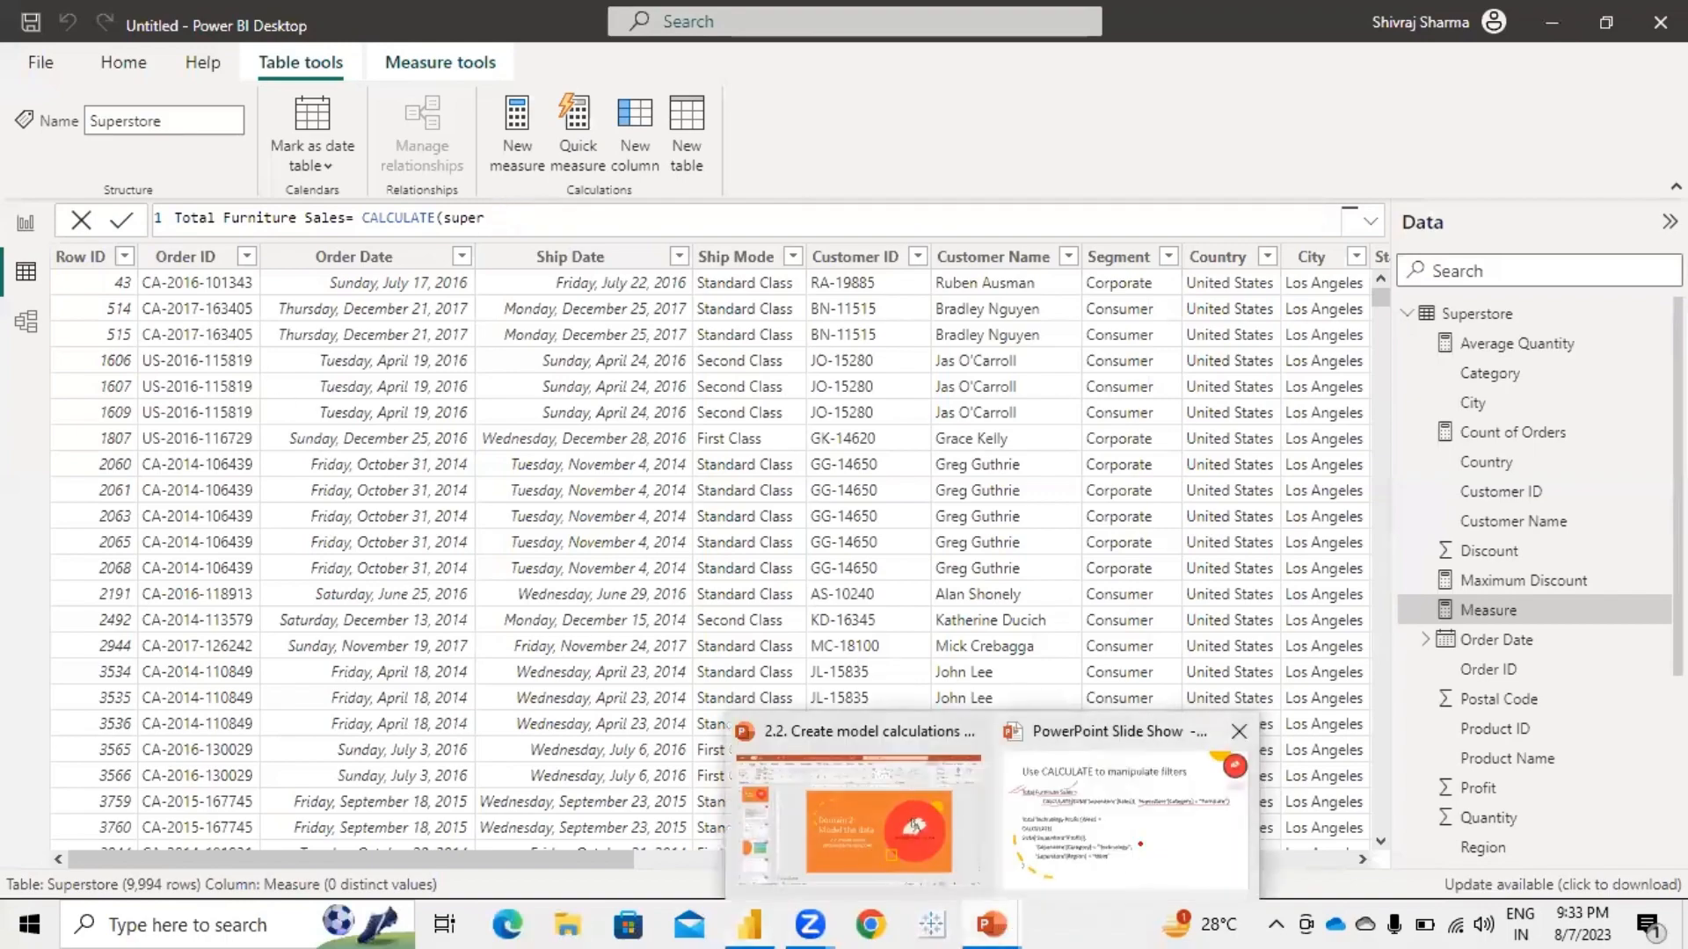
click(1125, 813)
drag(474, 368, 551, 368)
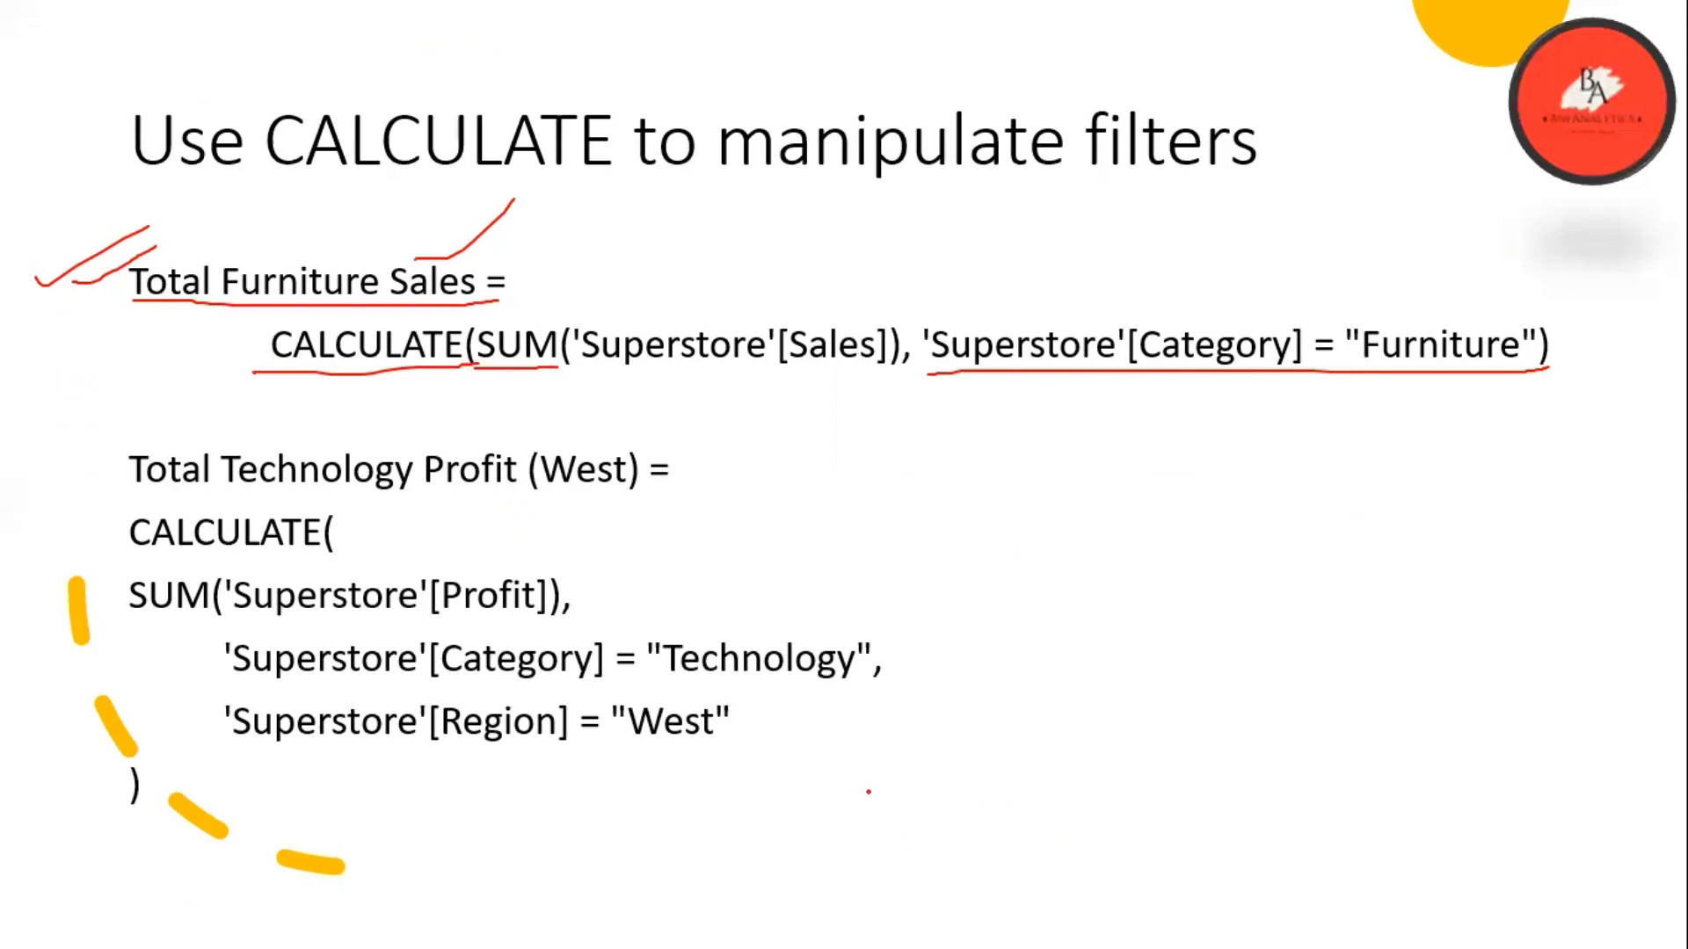
- Erase the partial Total Furniture Sales formula and cancel the unfinished measure
key(alt+Tab)
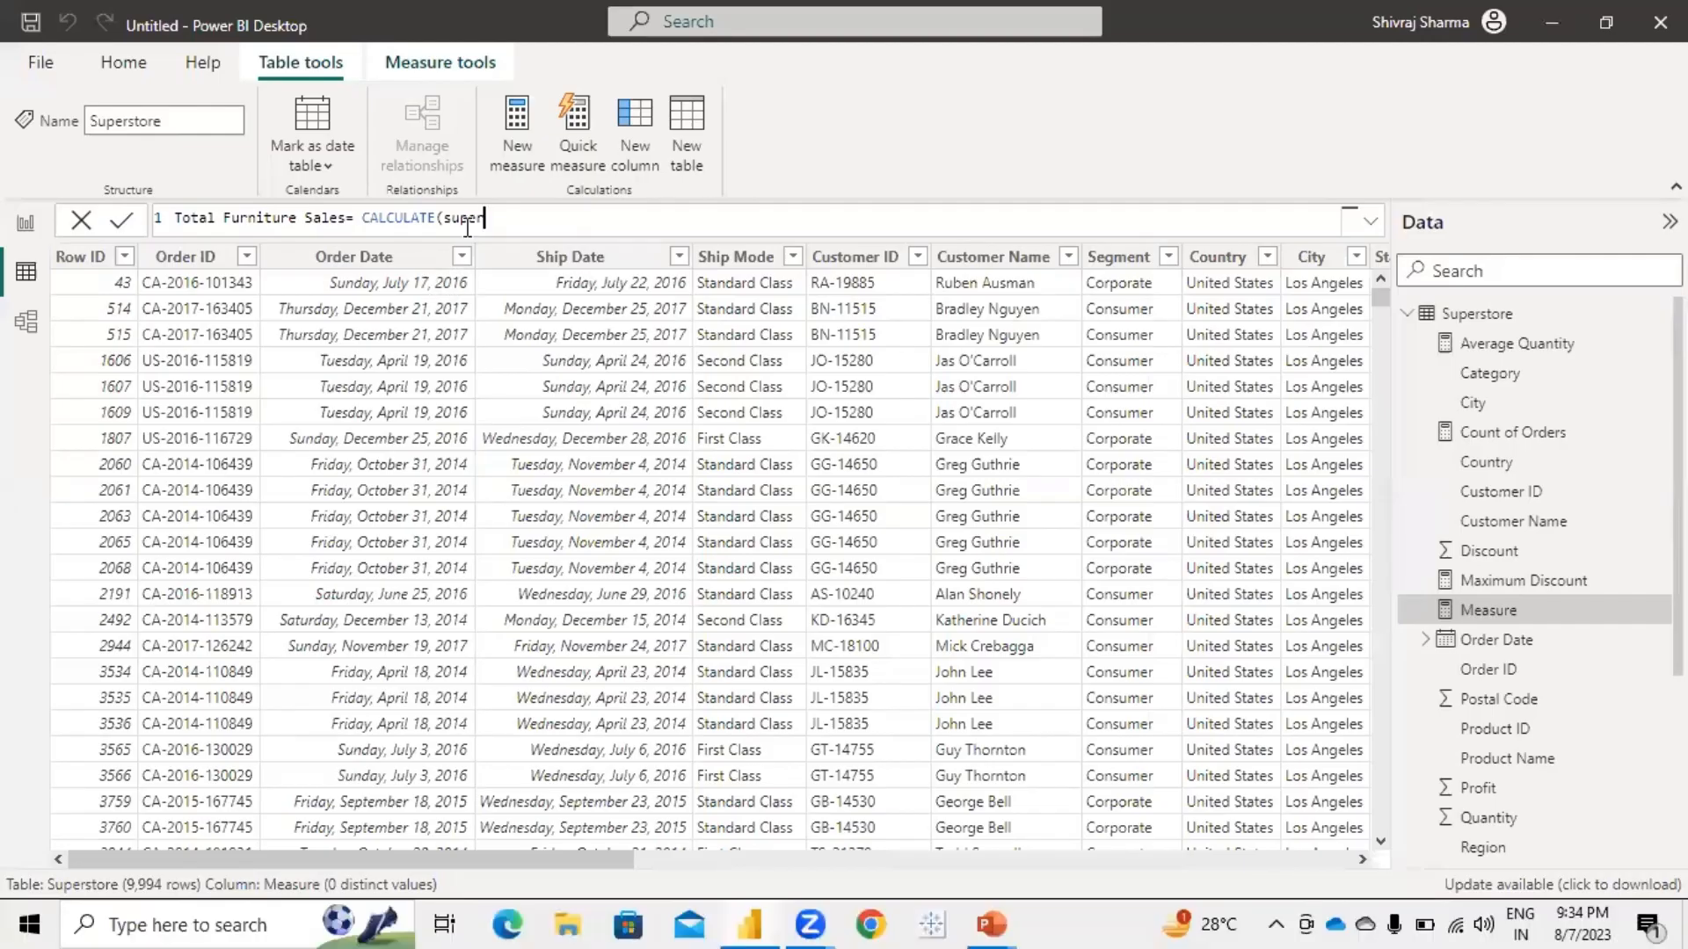
key(BackSpace)
key(BackSpace)
key(BackSpace)
text(m(super)
key(BackSpace)
key(BackSpace)
key(BackSpace)
key(BackSpace)
key(BackSpace)
key(BackSpace)
key(BackSpace)
key(BackSpace)
key(BackSpace)
key(BackSpace)
key(BackSpace)
key(BackSpace)
key(BackSpace)
key(BackSpace)
key(BackSpace)
key(BackSpace)
key(BackSpace)
key(BackSpace)
key(BackSpace)
key(BackSpace)
key(BackSpace)
key(BackSpace)
key(BackSpace)
key(BackSpace)
key(BackSpace)
key(BackSpace)
key(BackSpace)
key(BackSpace)
key(BackSpace)
key(BackSpace)
key(BackSpace)
key(BackSpace)
key(BackSpace)
key(BackSpace)
key(BackSpace)
key(BackSpace)
key(BackSpace)
key(BackSpace)
key(BackSpace)
key(BackSpace)
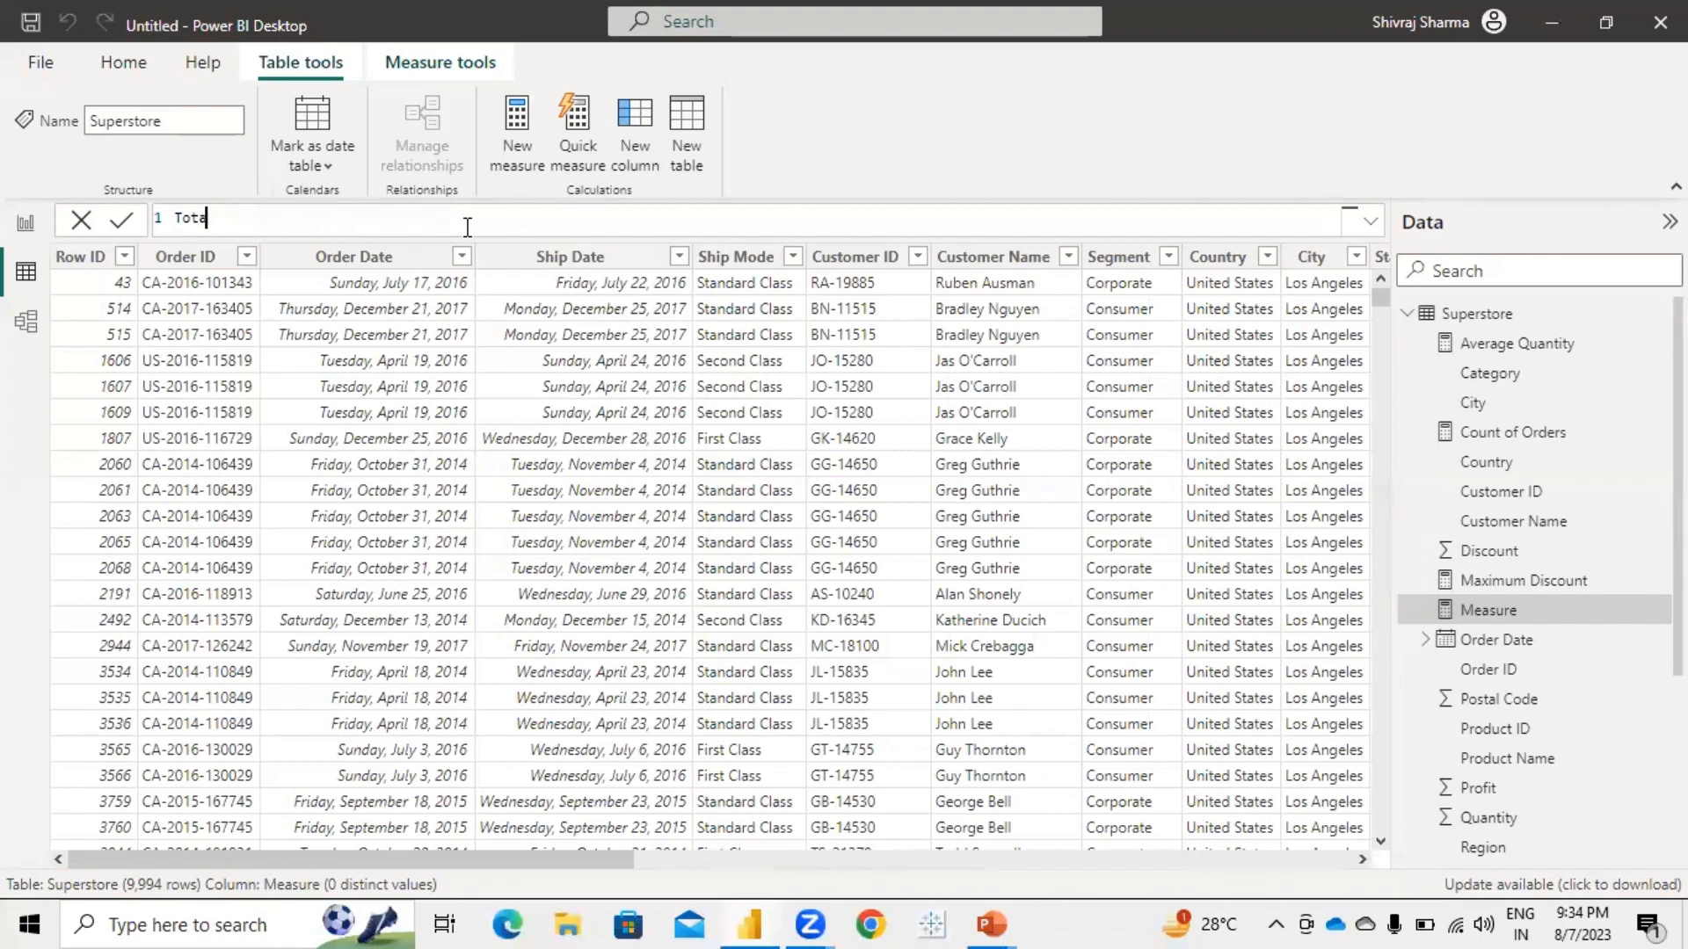
click(81, 220)
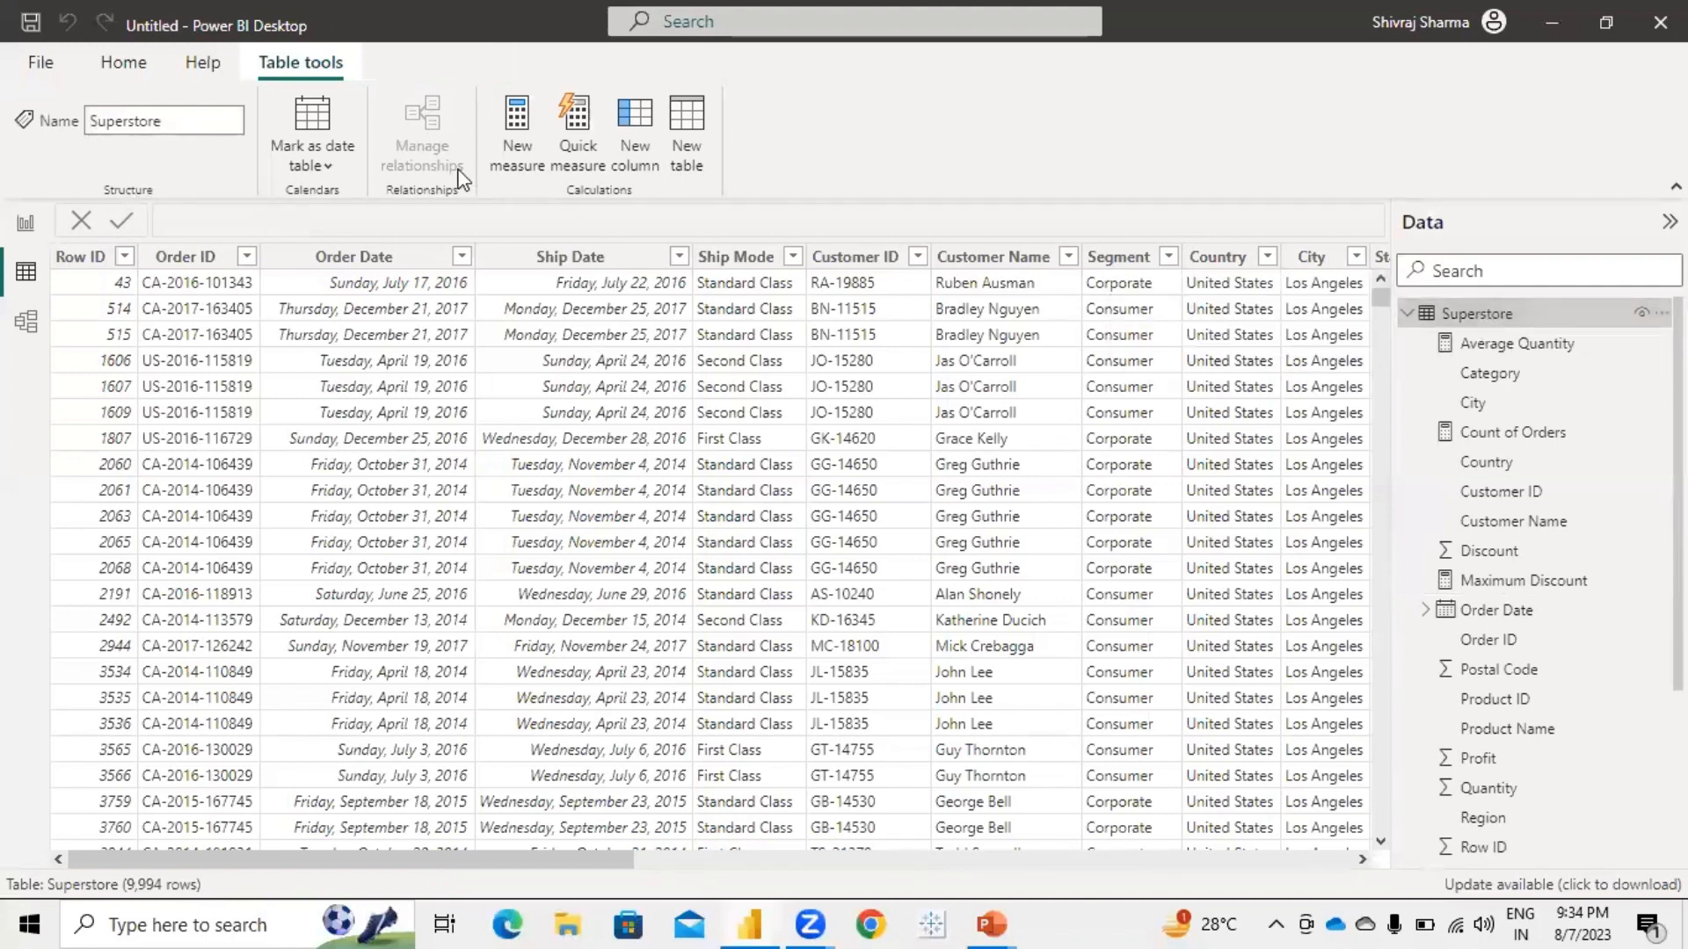
- Create a new measure: Total Furniture Sales= Calculate(SUM(superstore[sales]),superstore[category]="Furniture")
click(346, 260)
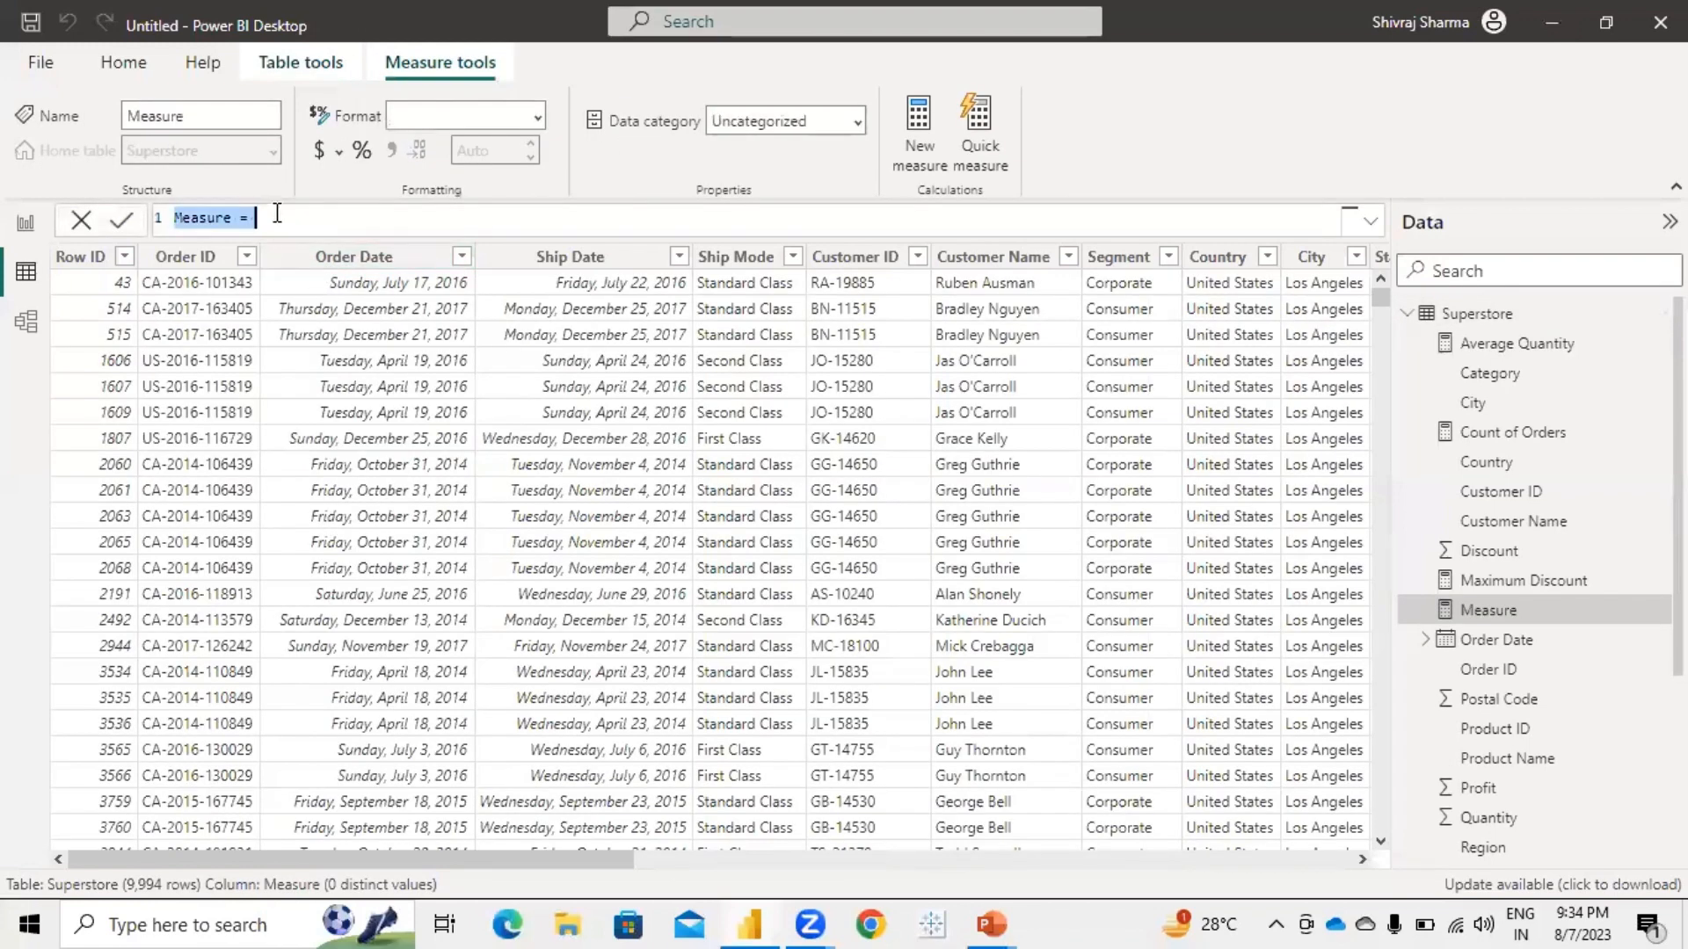
text(Tot)
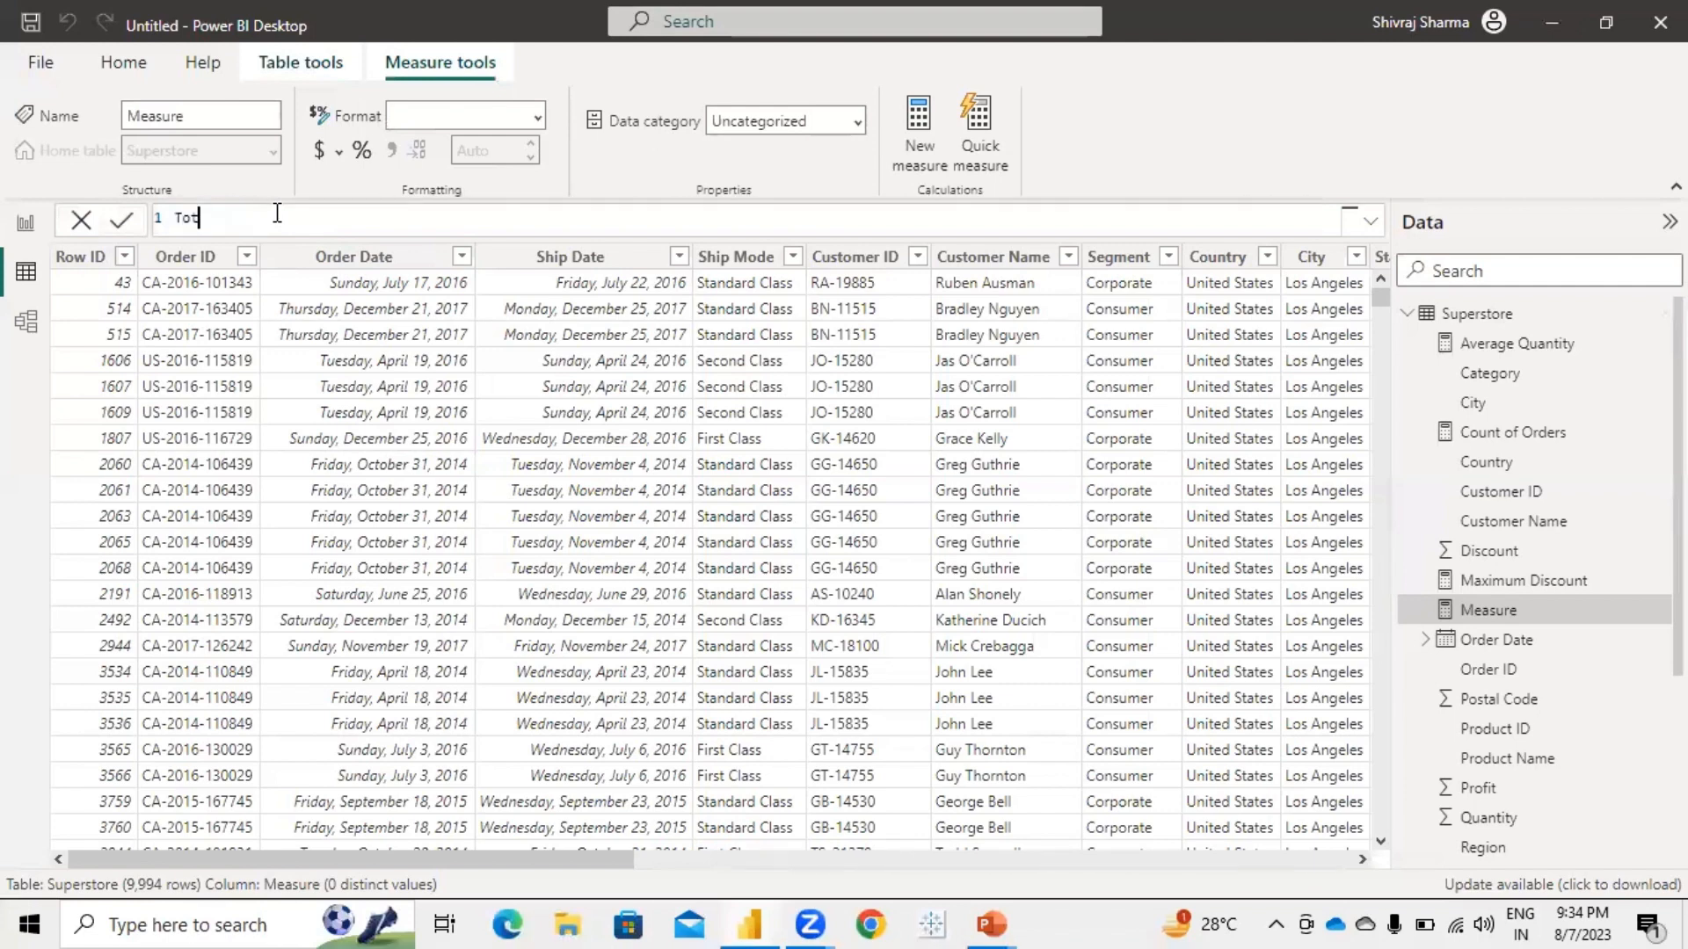
text(al Furniture Sales= Calcula)
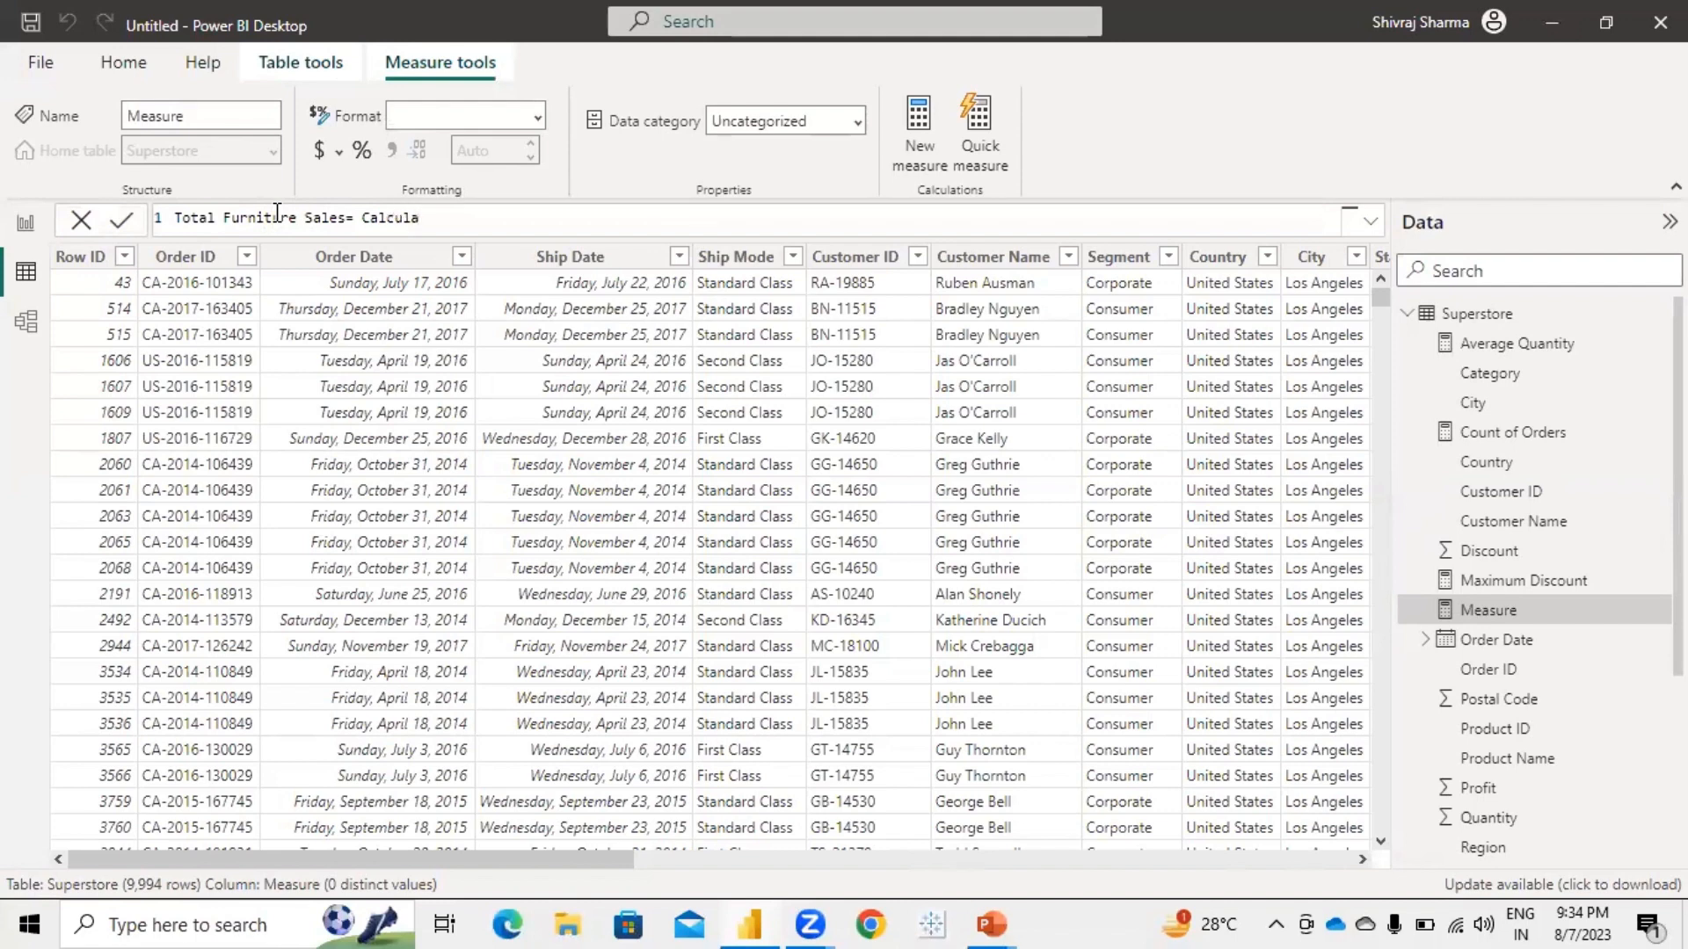
text(te(SUM(superstor)
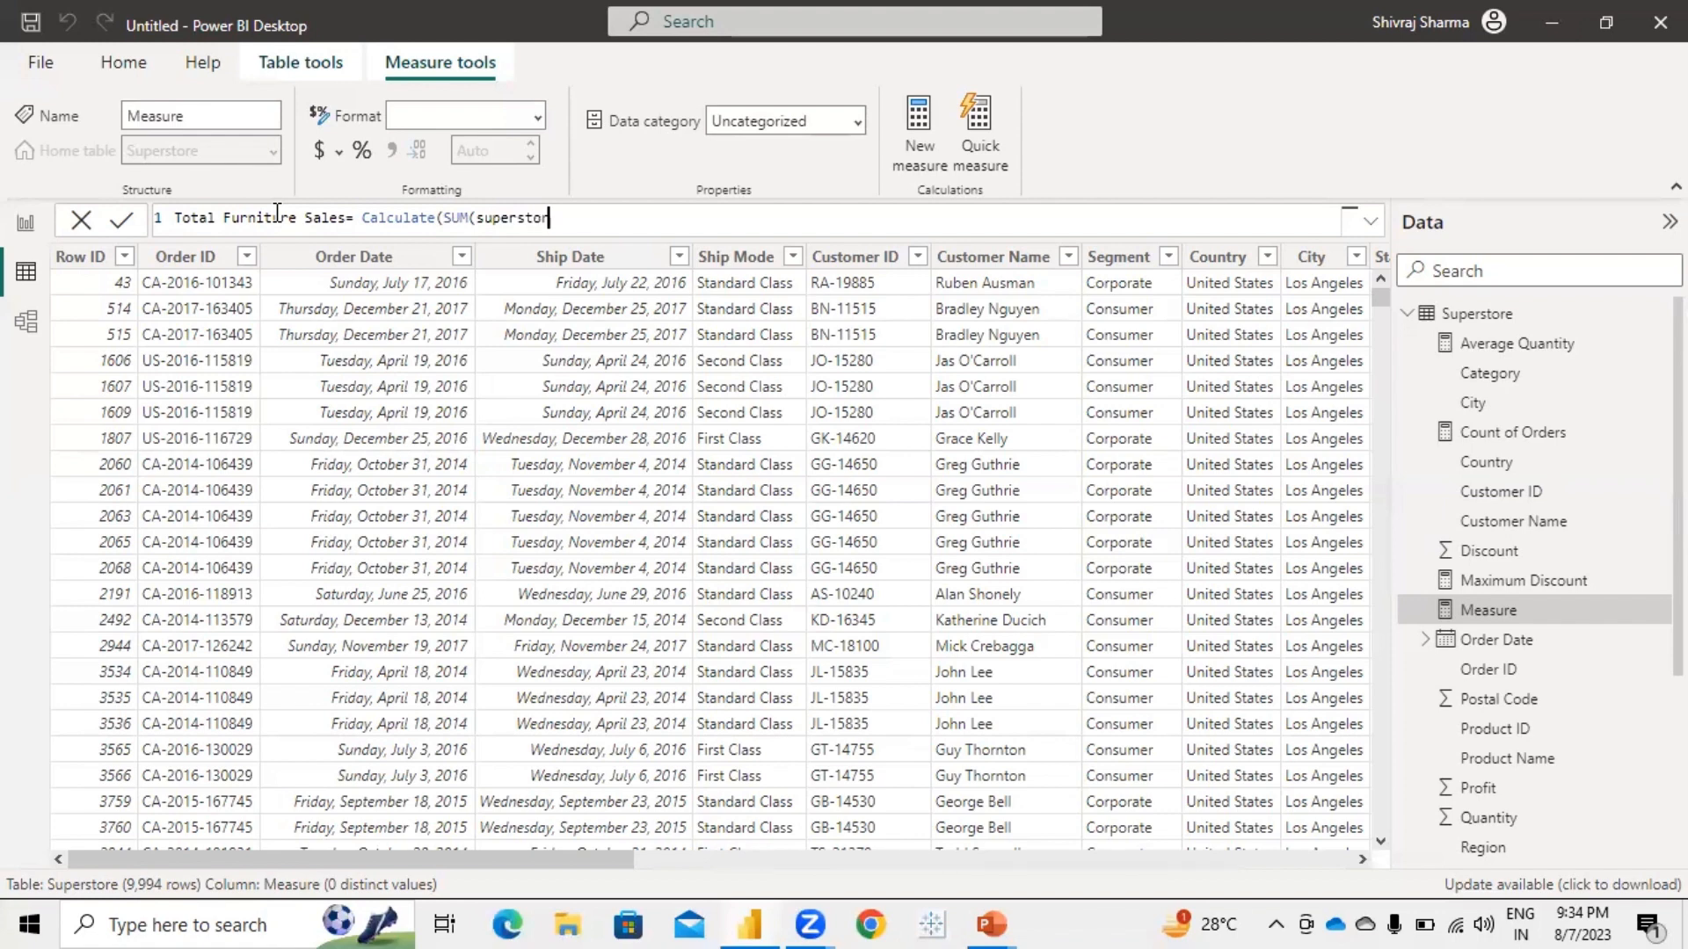
text(e[)
text(sales)
text(])
text())
text(,)
text(su)
text(perstore)
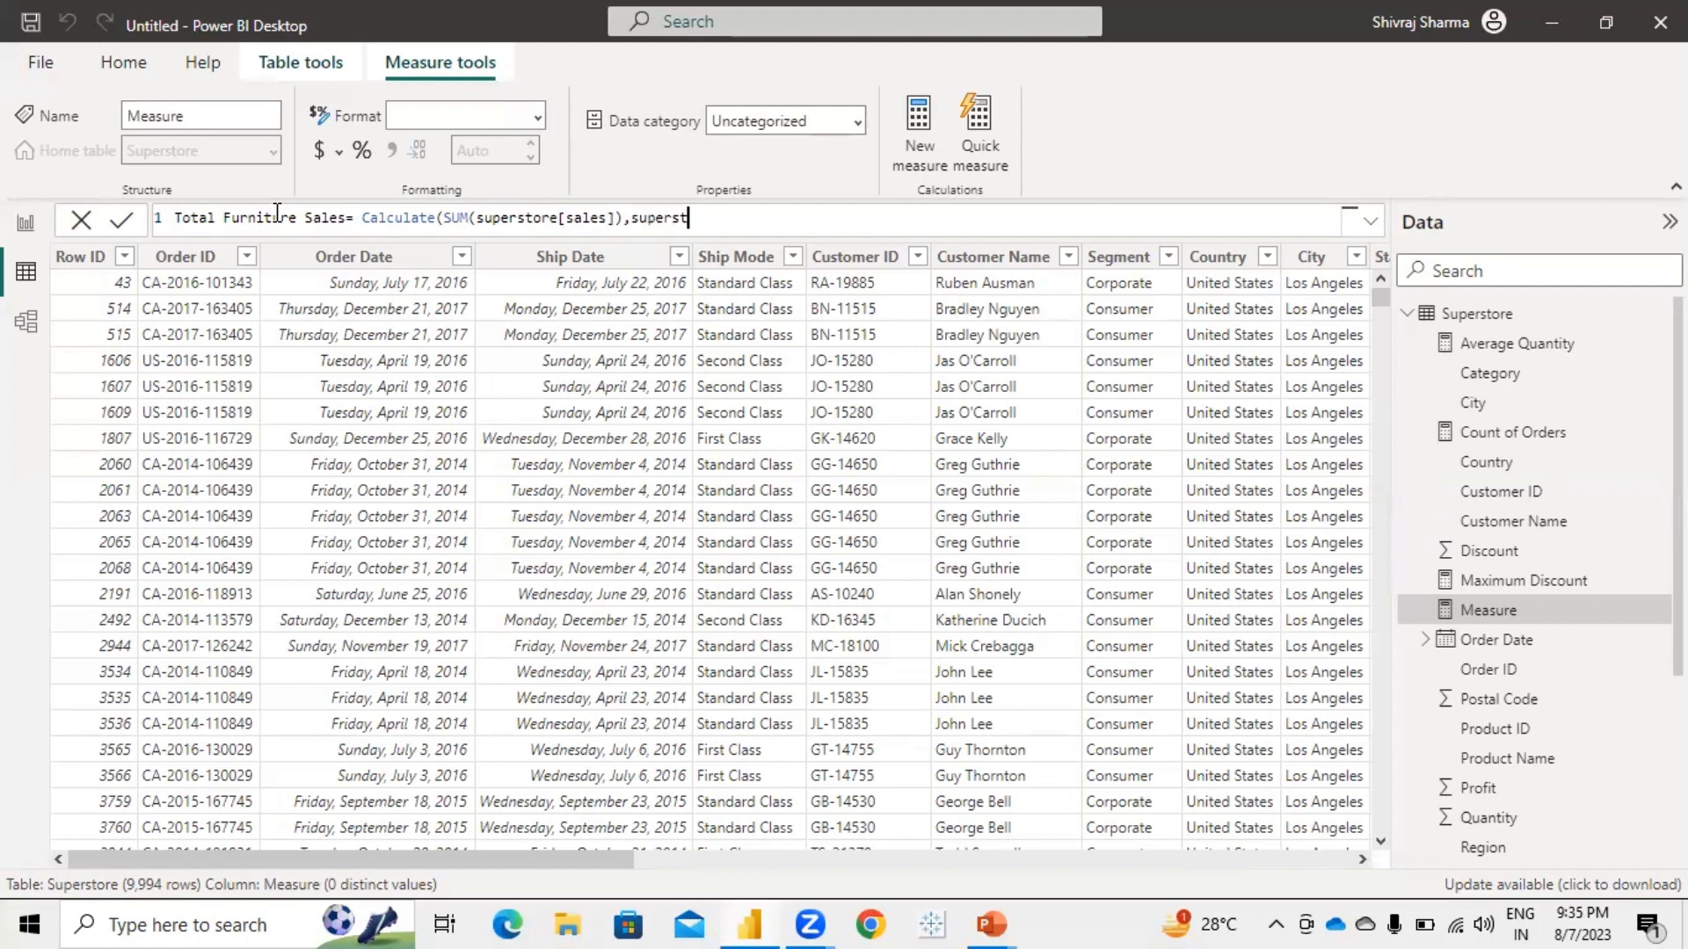
text([category]="Furniture)
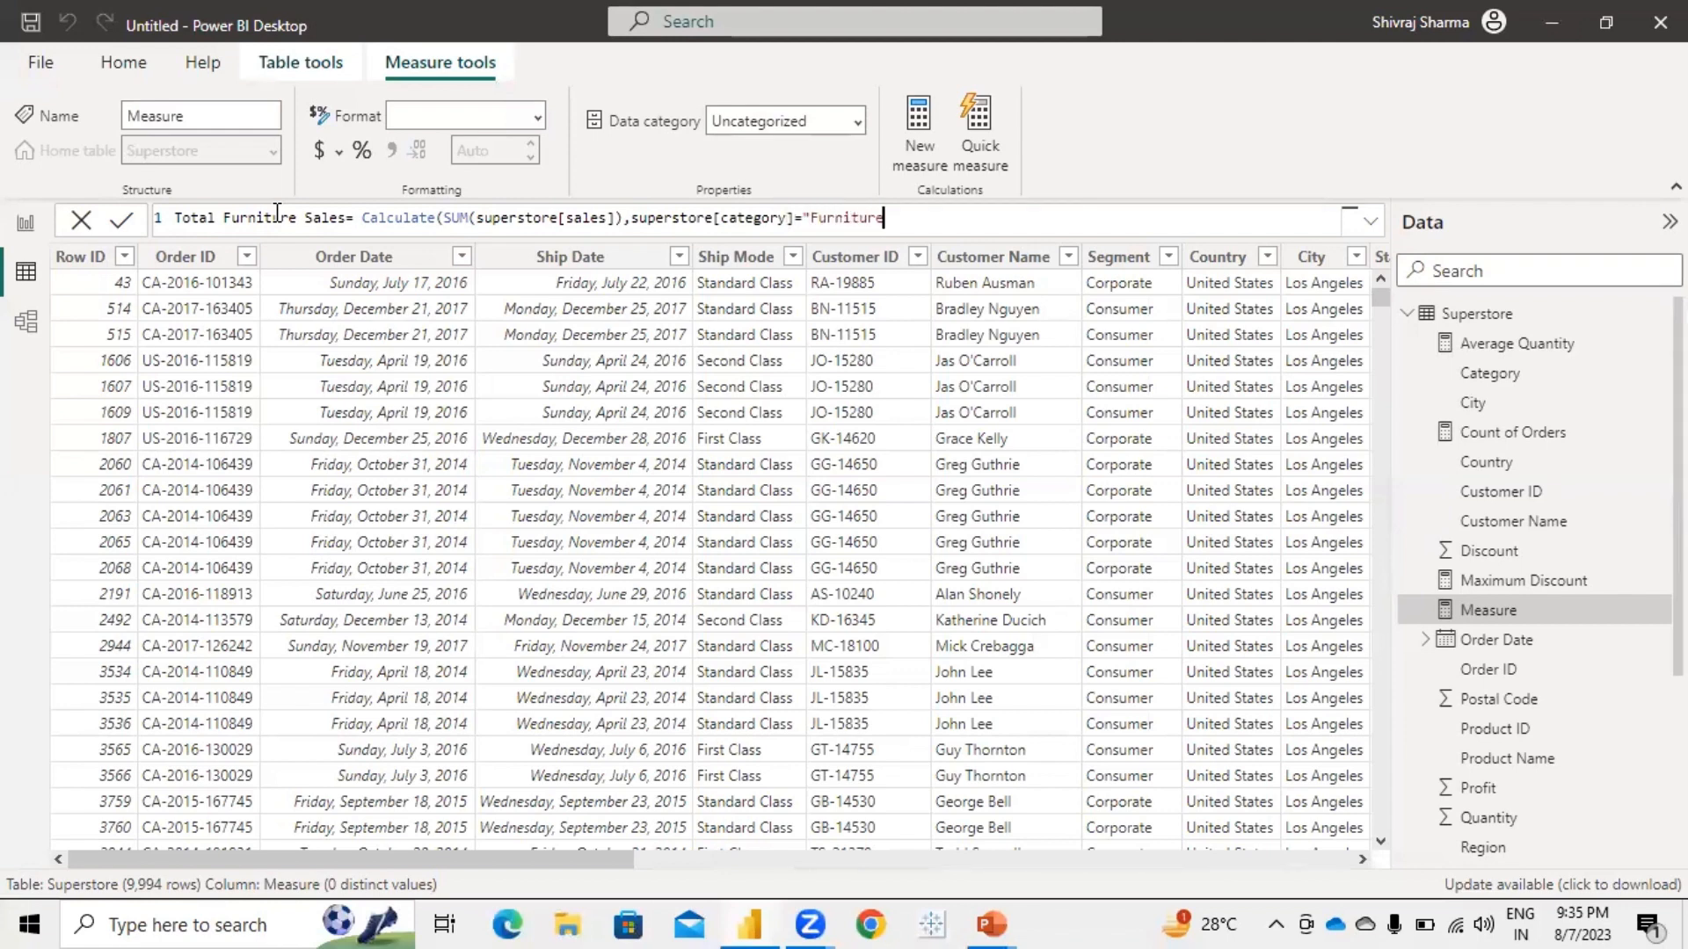
text("))
- Box SUM('Superstore'[Sales]) on the slide in red, then return to the formula before superstore
mouse_move(989, 915)
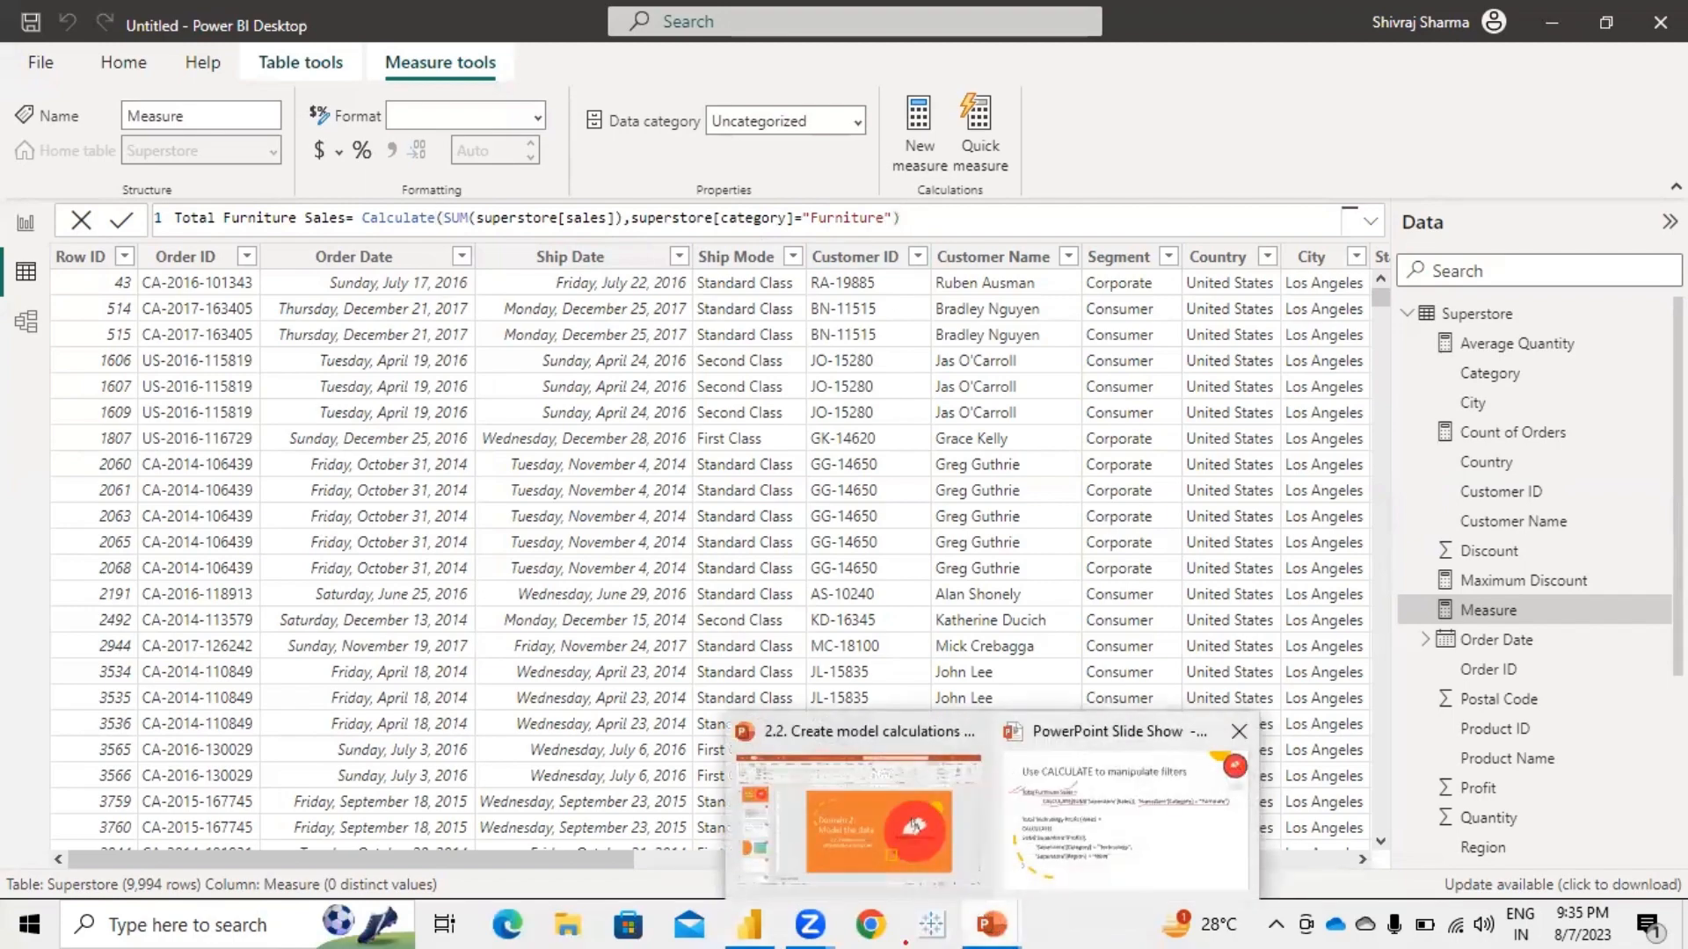
click(1126, 818)
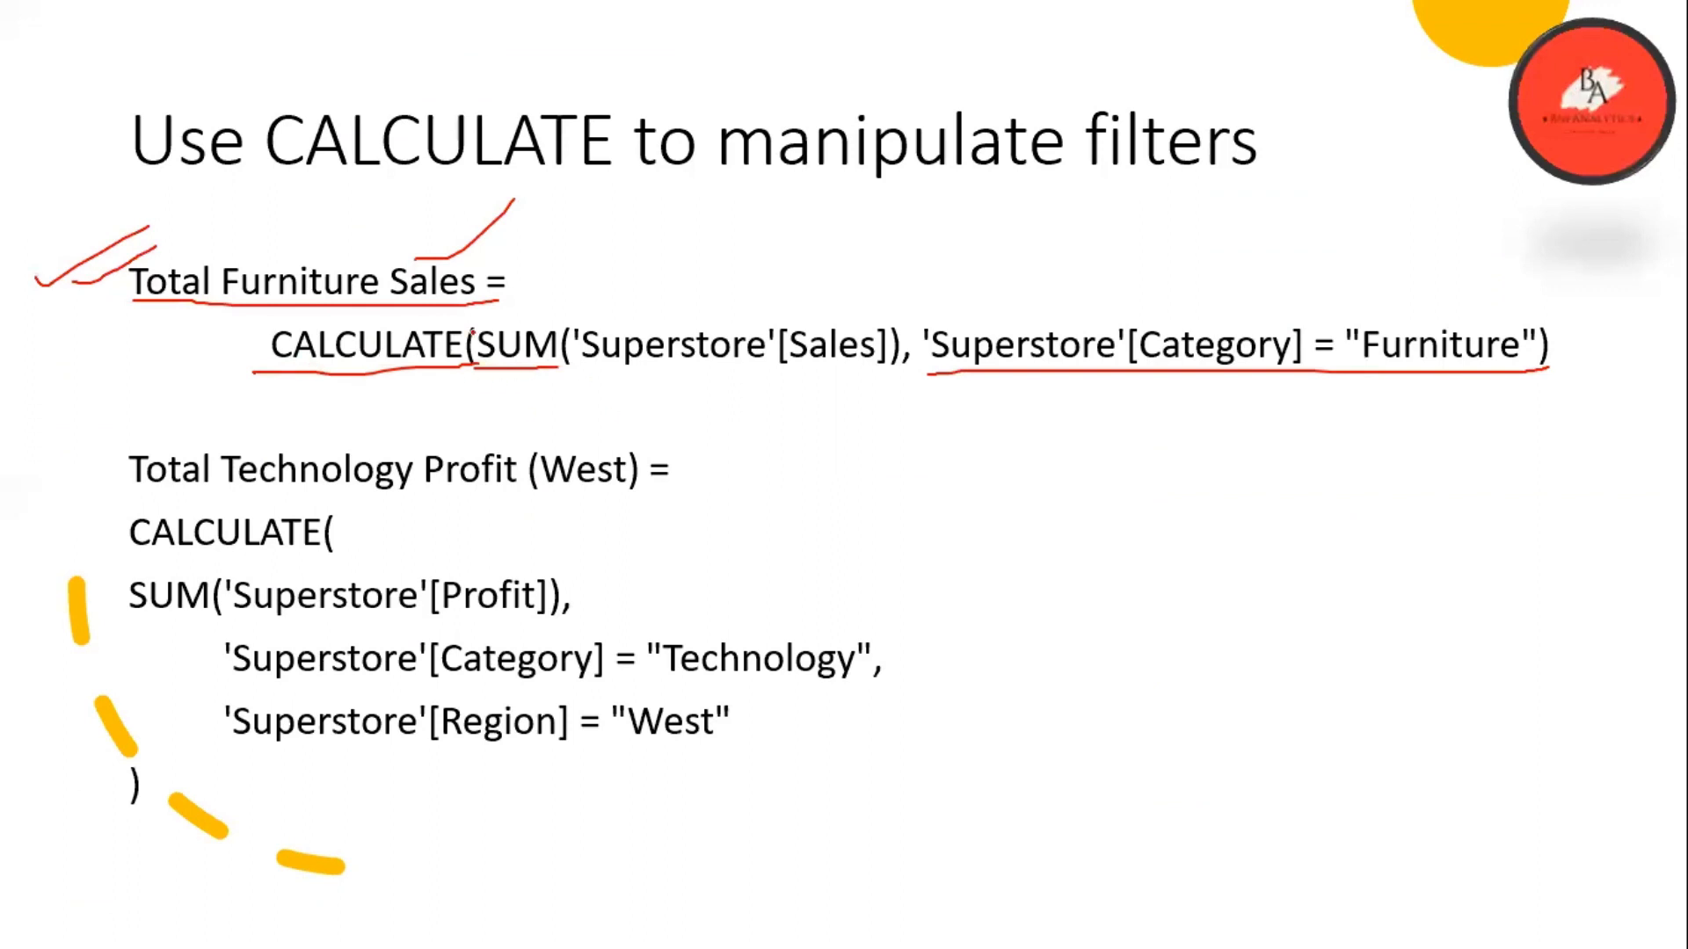
mouse_move(475, 316)
mouse_down()
mouse_move(475, 376)
mouse_move(919, 376)
mouse_move(923, 356)
mouse_move(901, 308)
mouse_move(473, 307)
mouse_up()
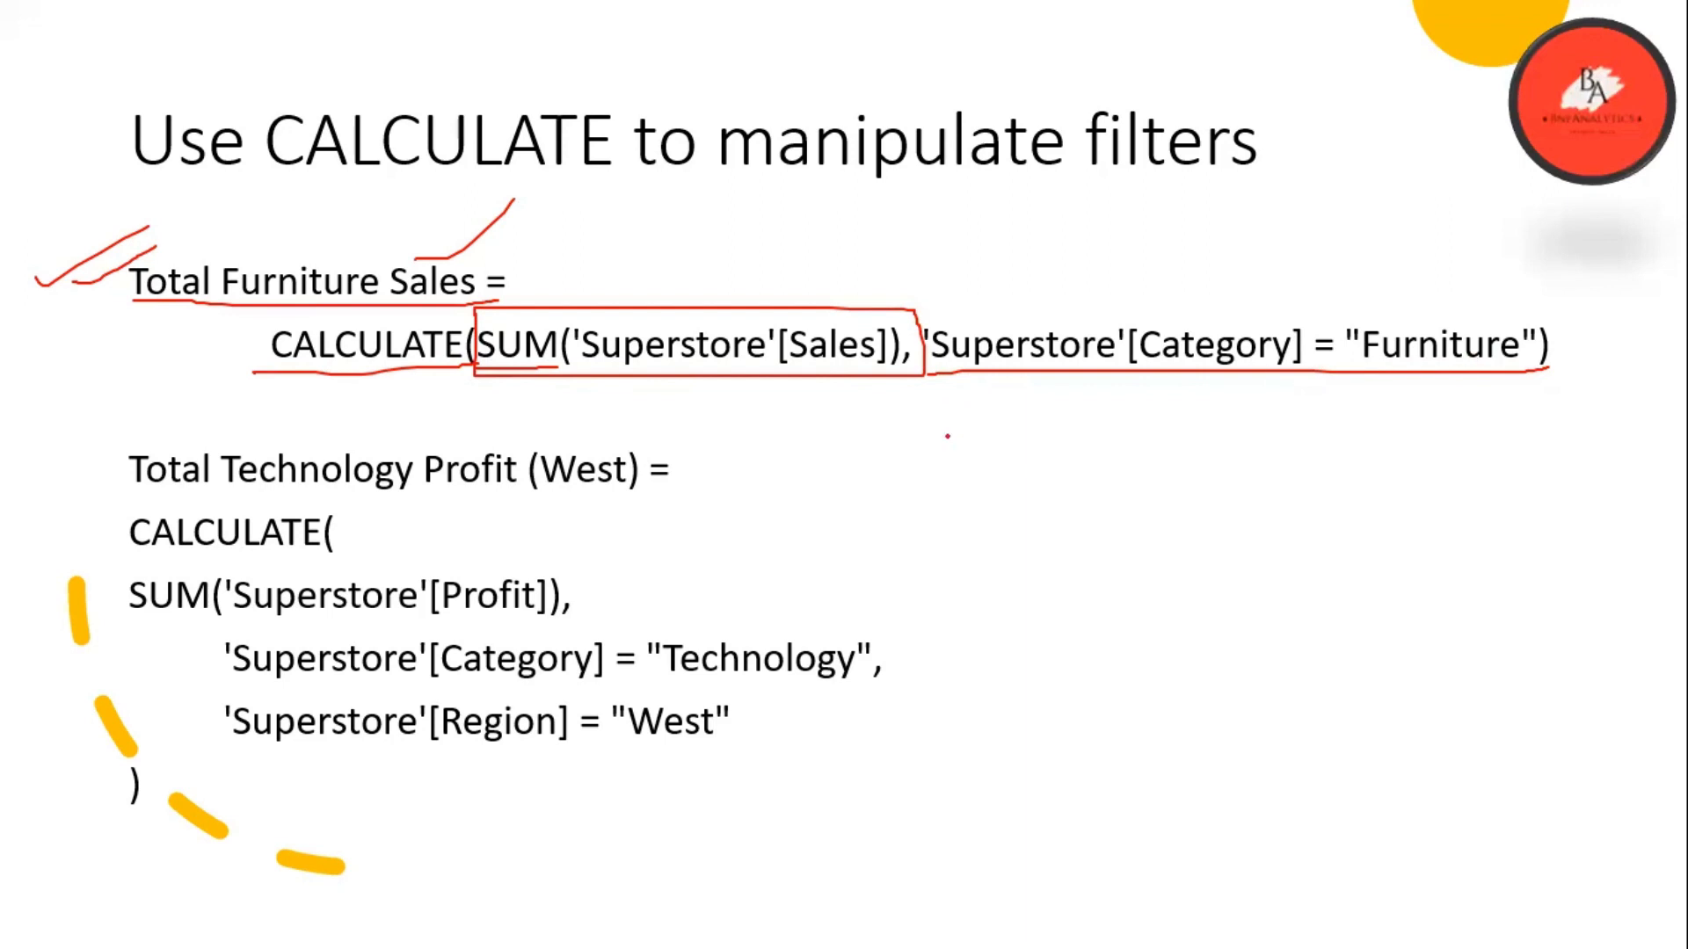
key(alt+Tab)
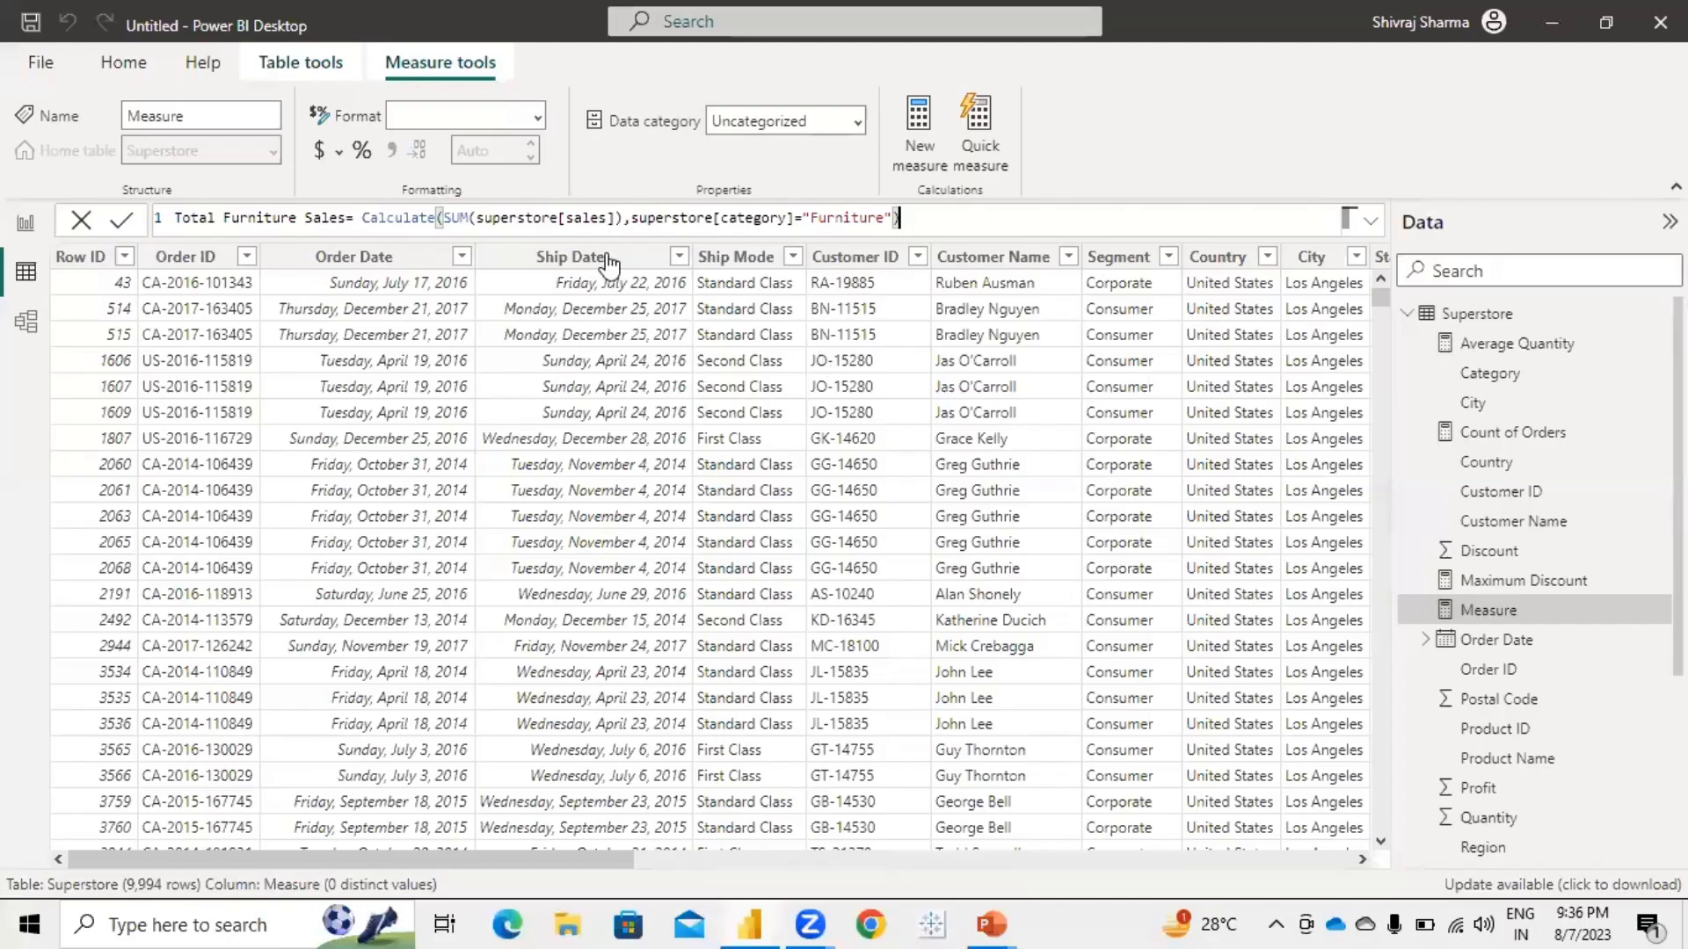
click(474, 217)
- Wrap both superstore table names in the formula in single quotes
text(')
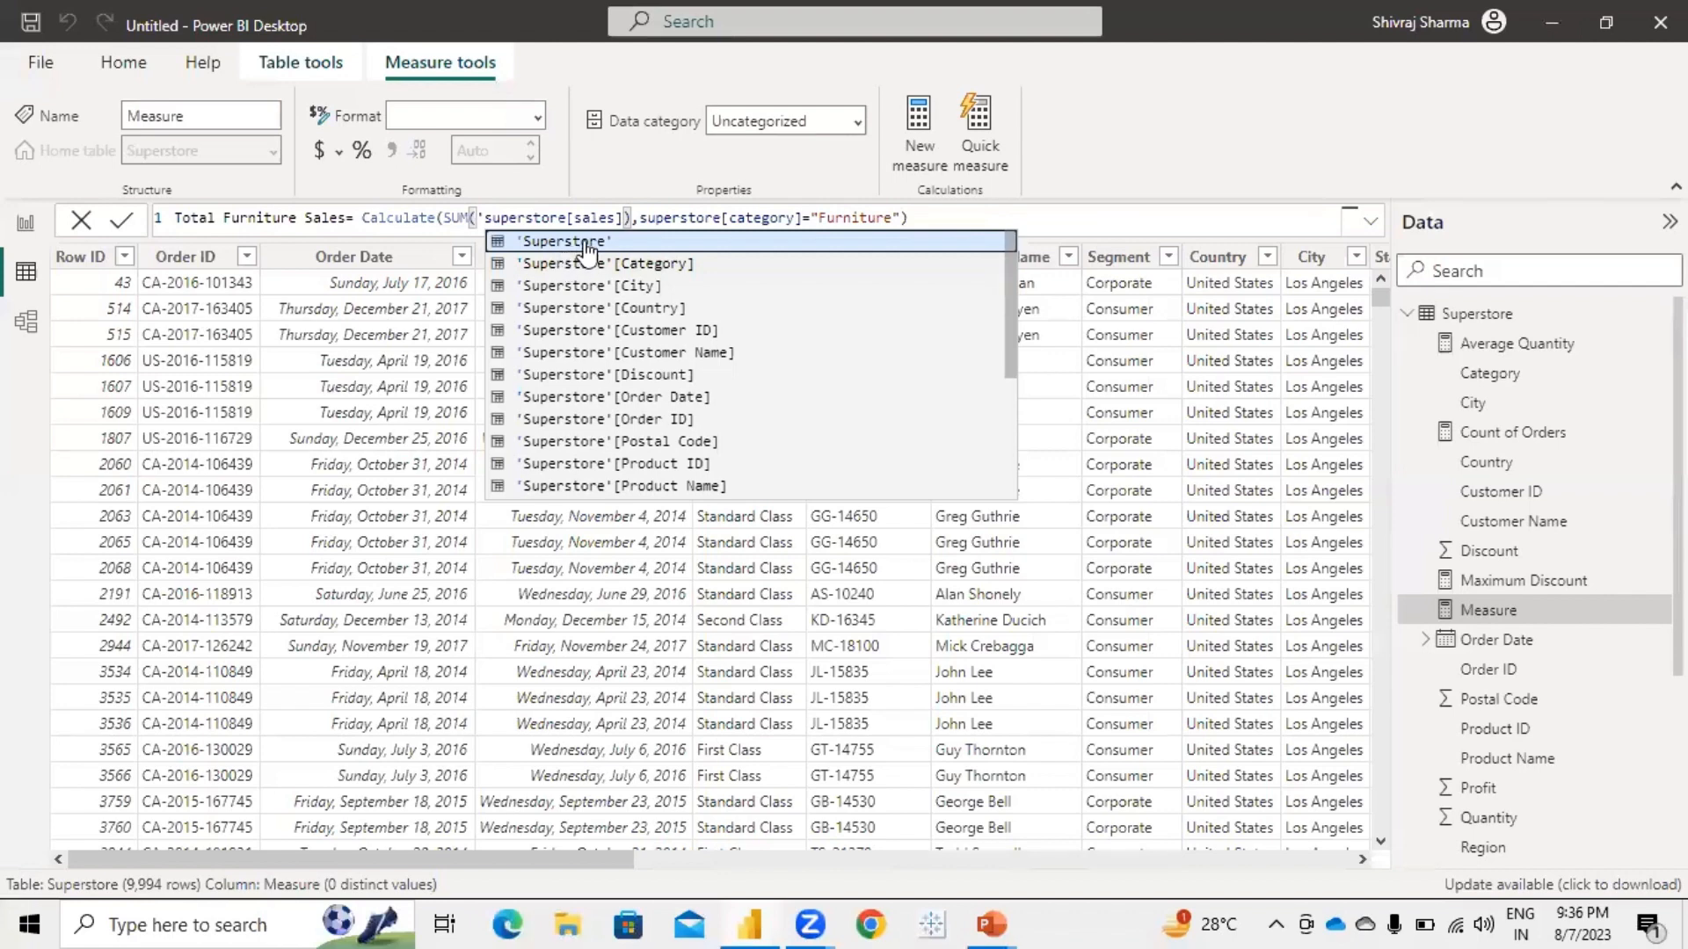
click(567, 218)
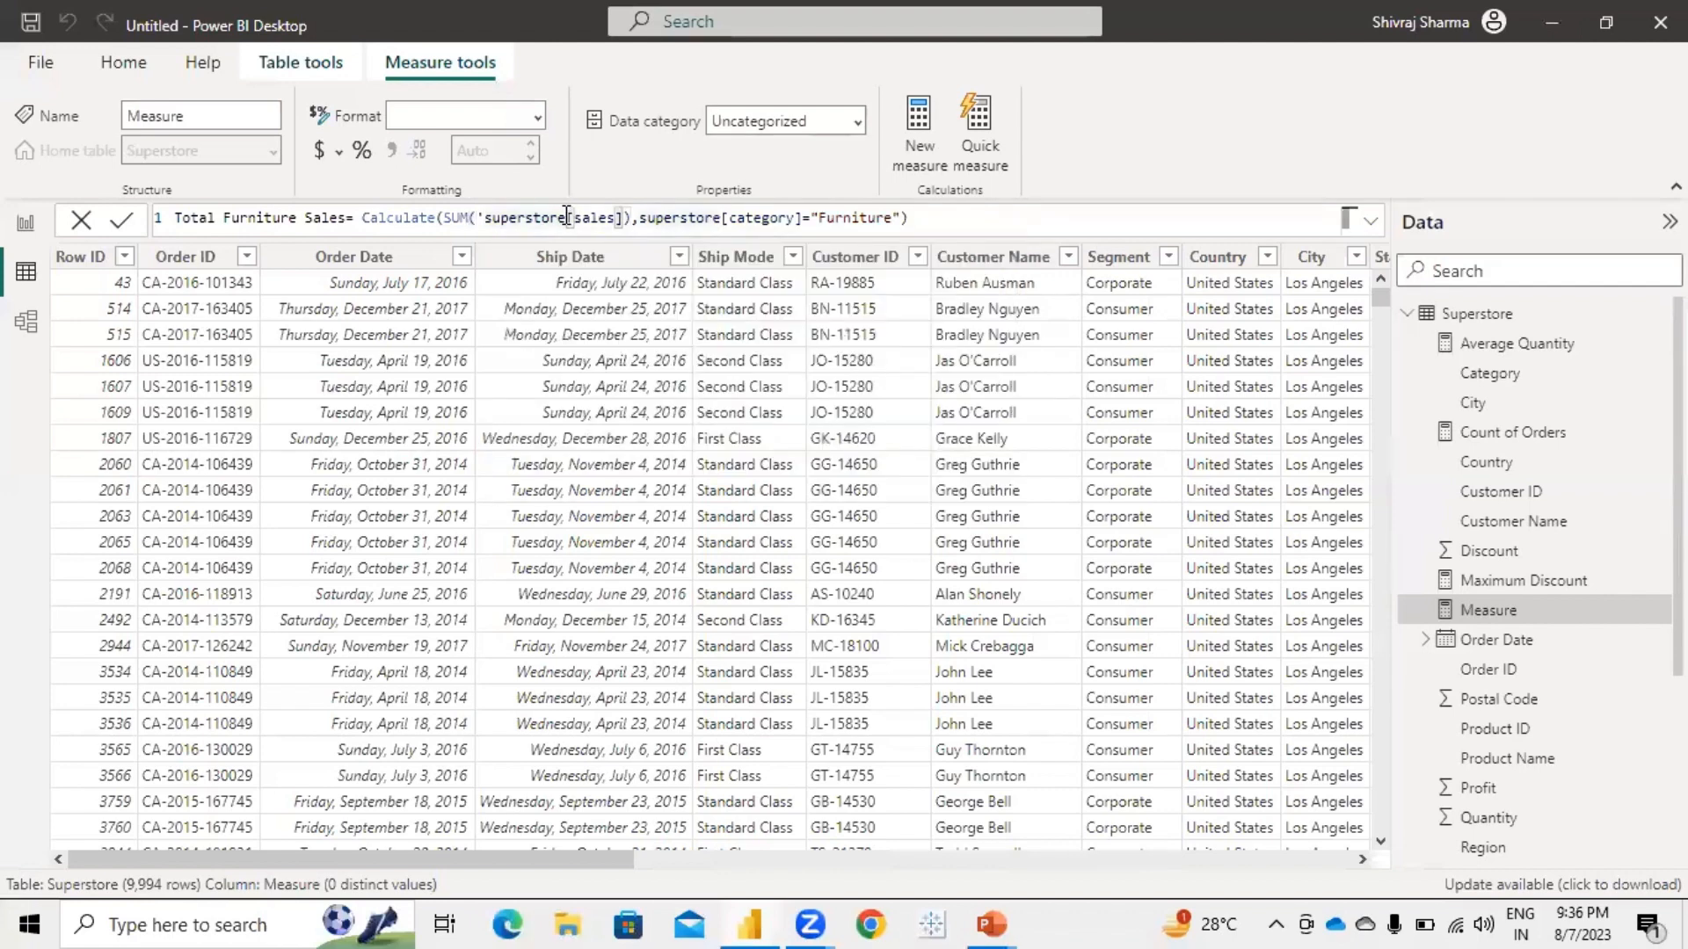
text(')
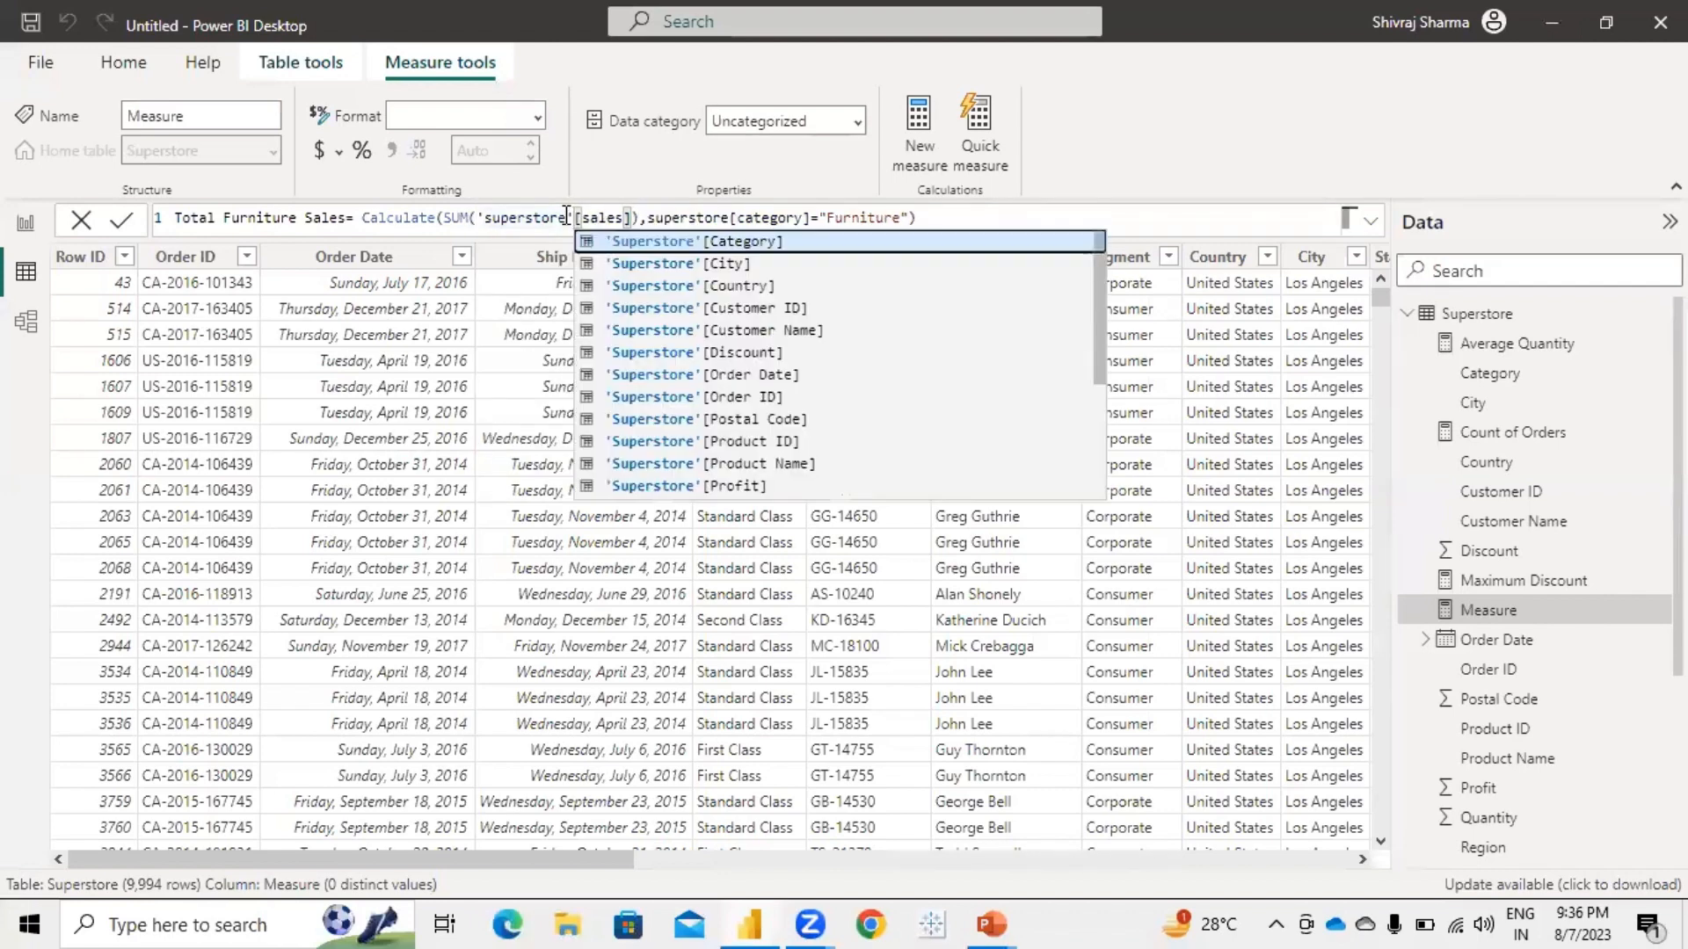
click(651, 217)
text(')
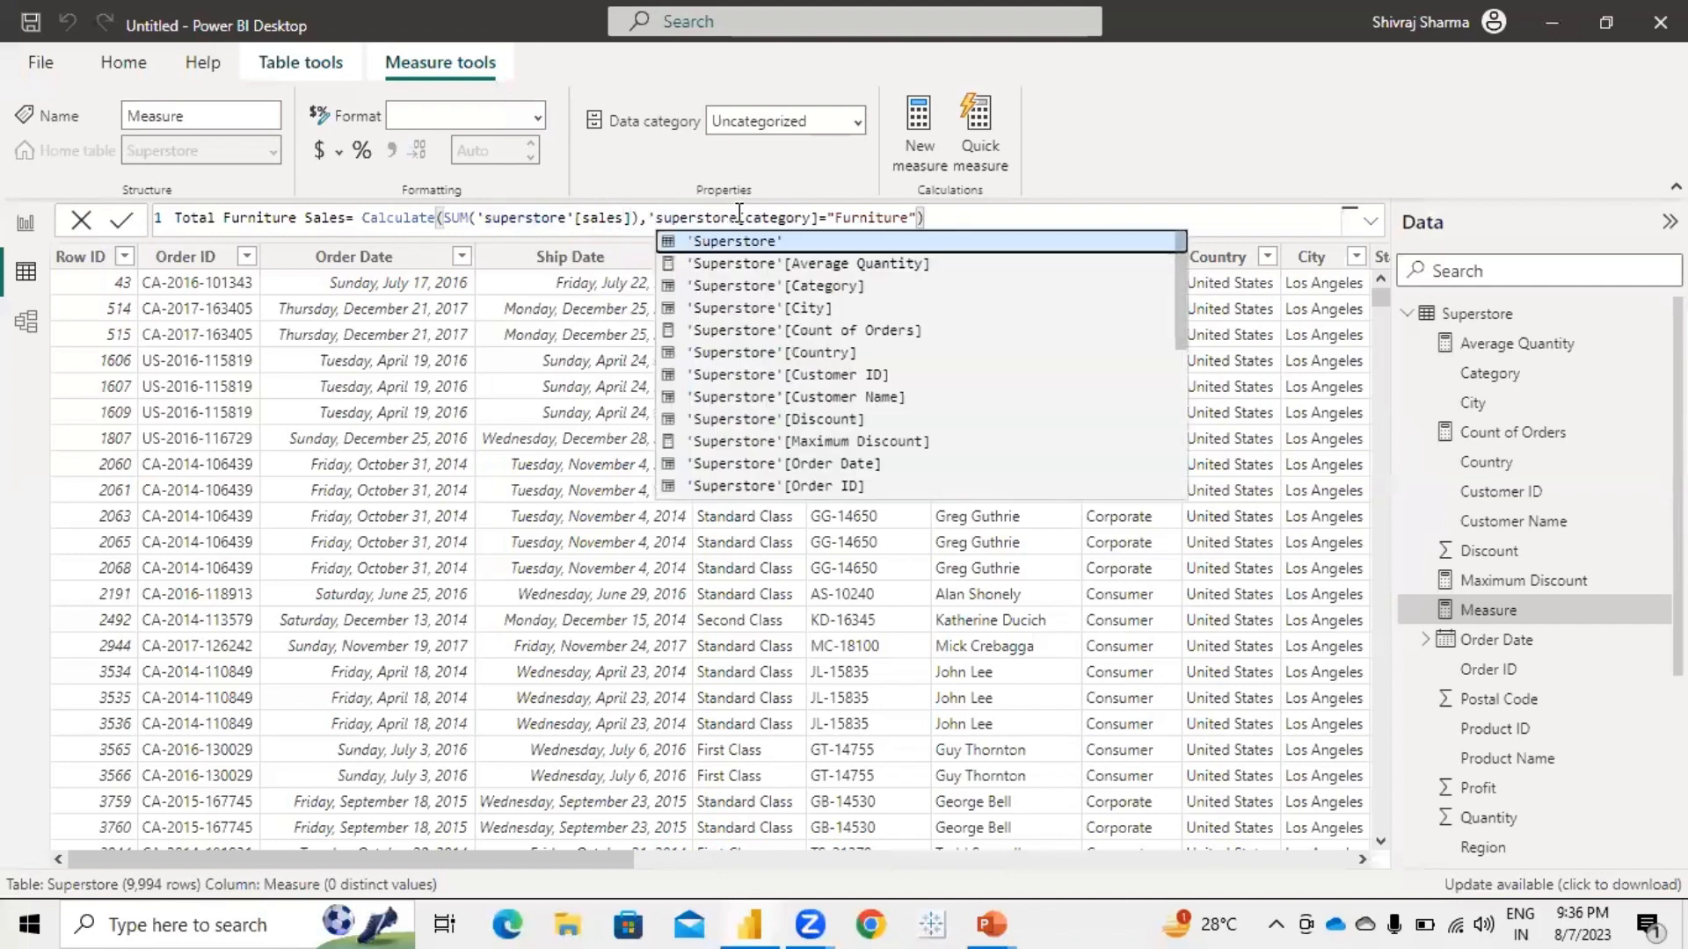
click(735, 217)
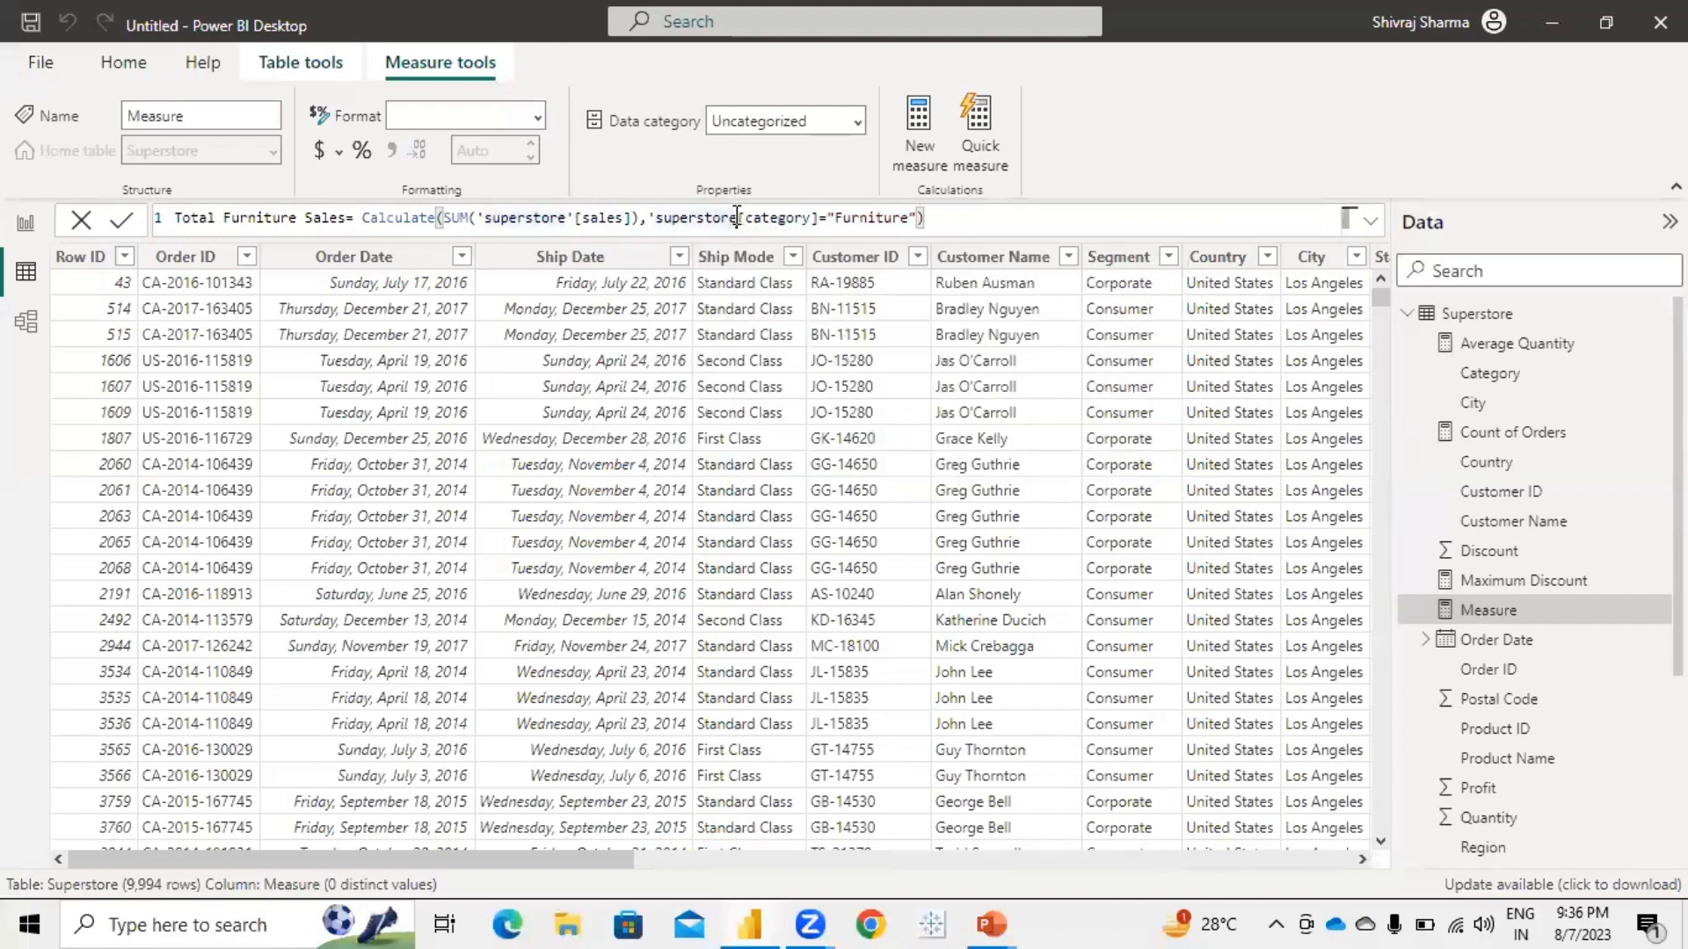
text(')
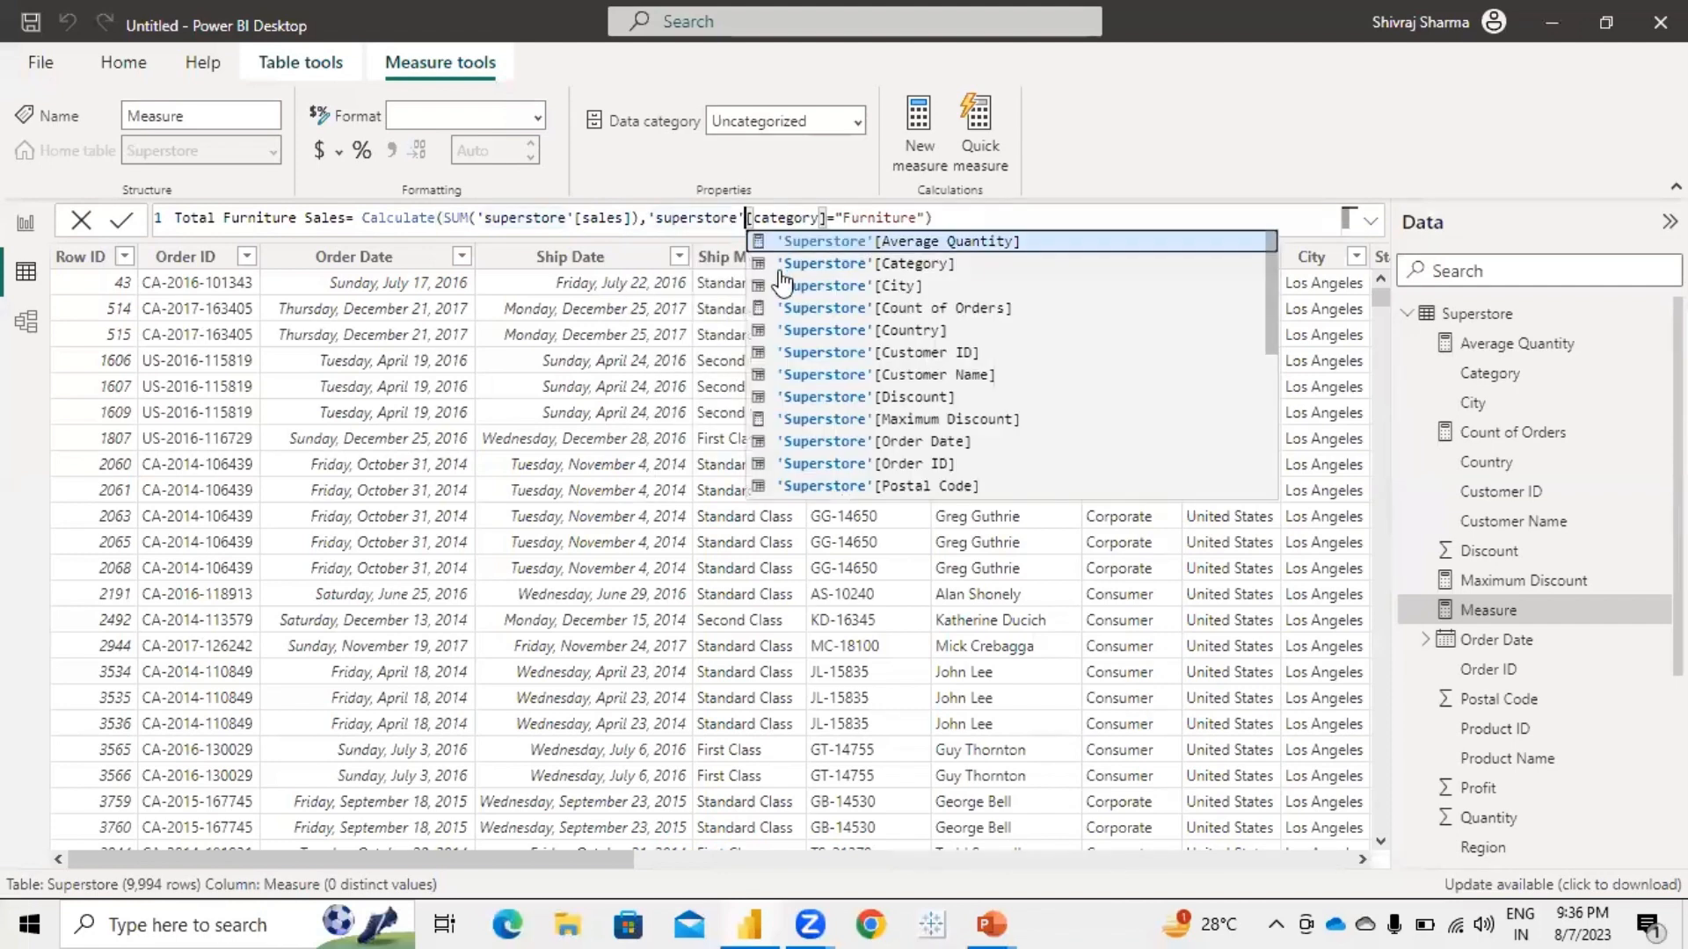
click(962, 213)
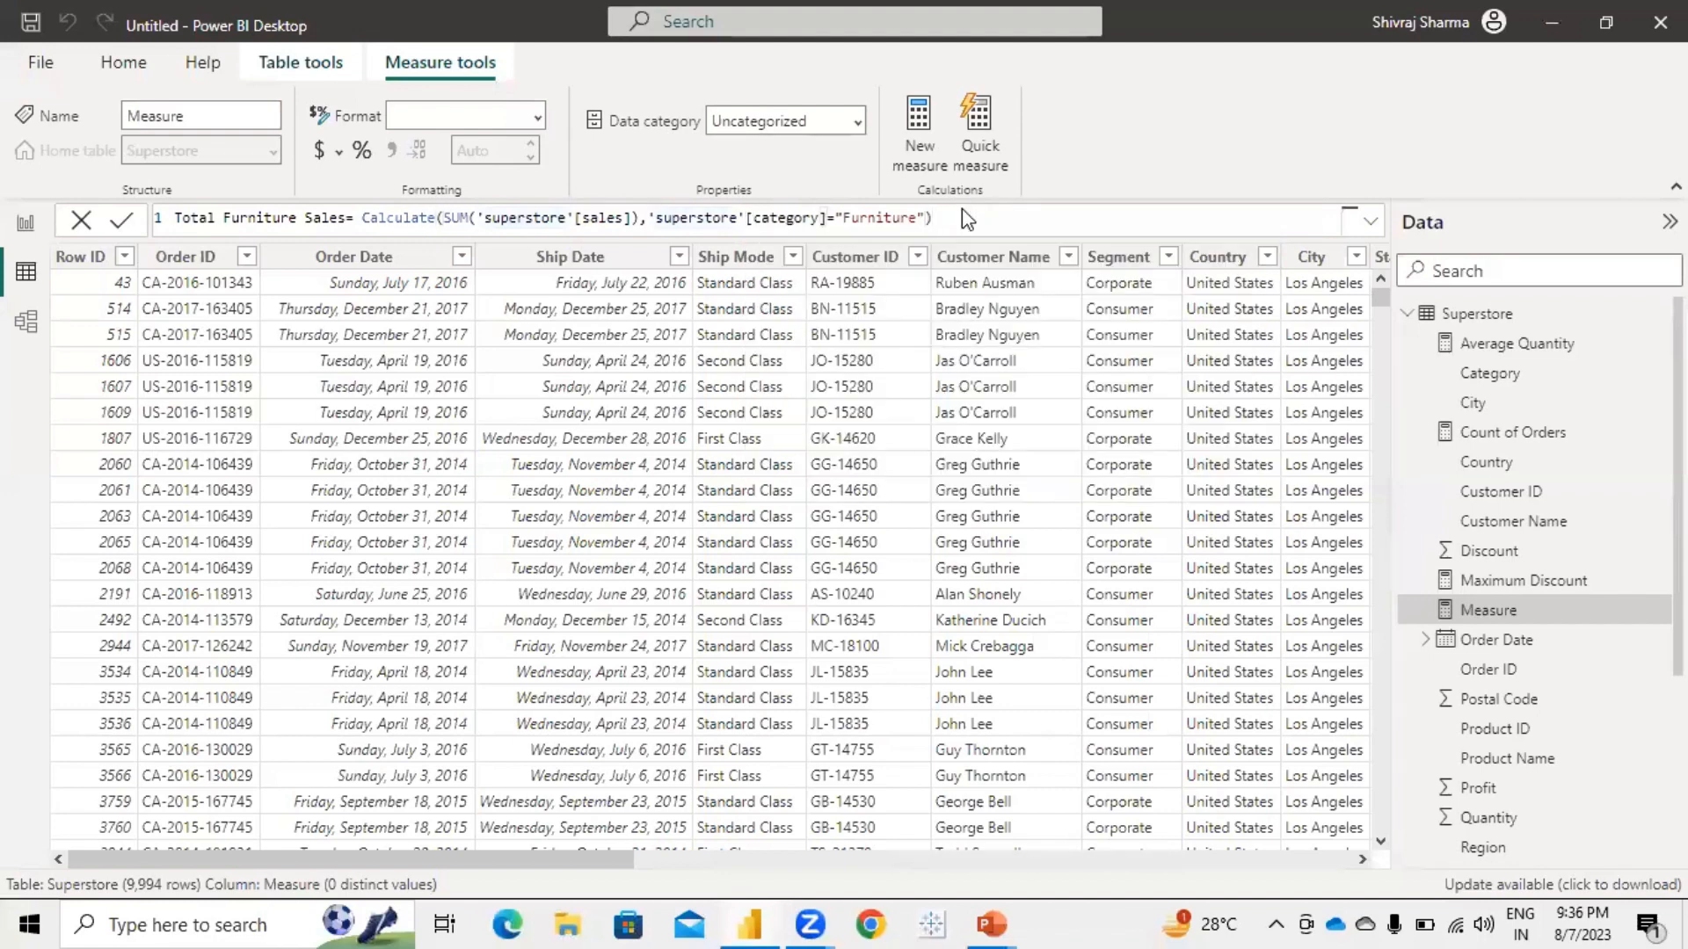
- Commit the Total Furniture Sales measure and switch to the report canvas
key(Return)
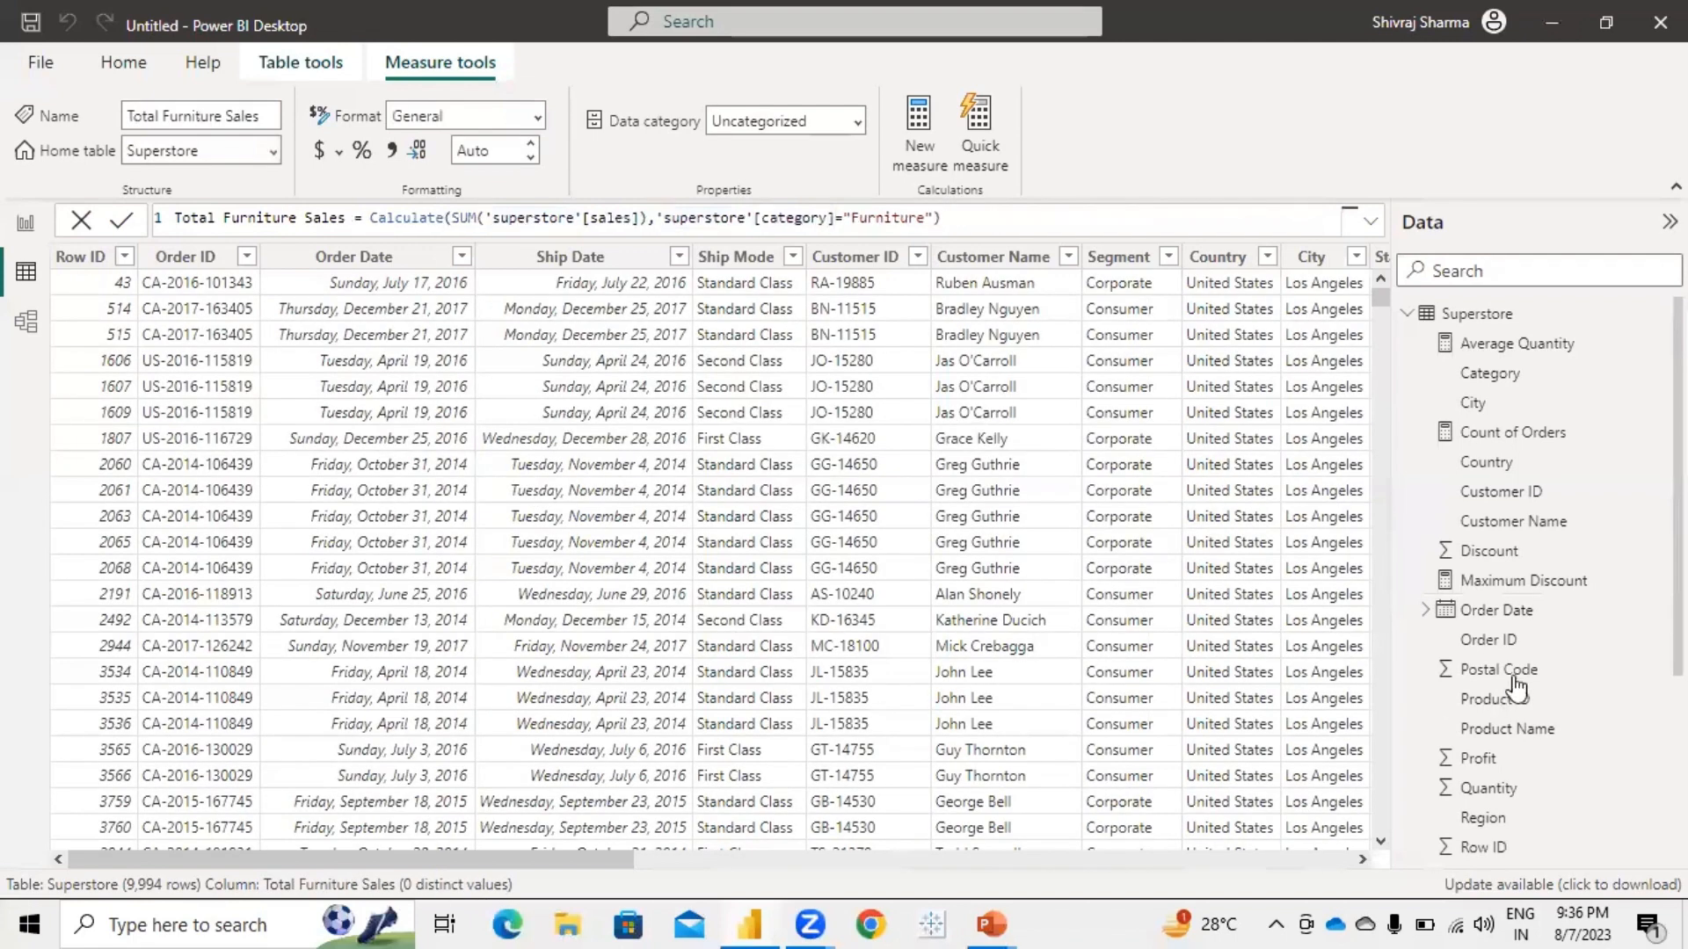
scroll(1545, 697, down, 5)
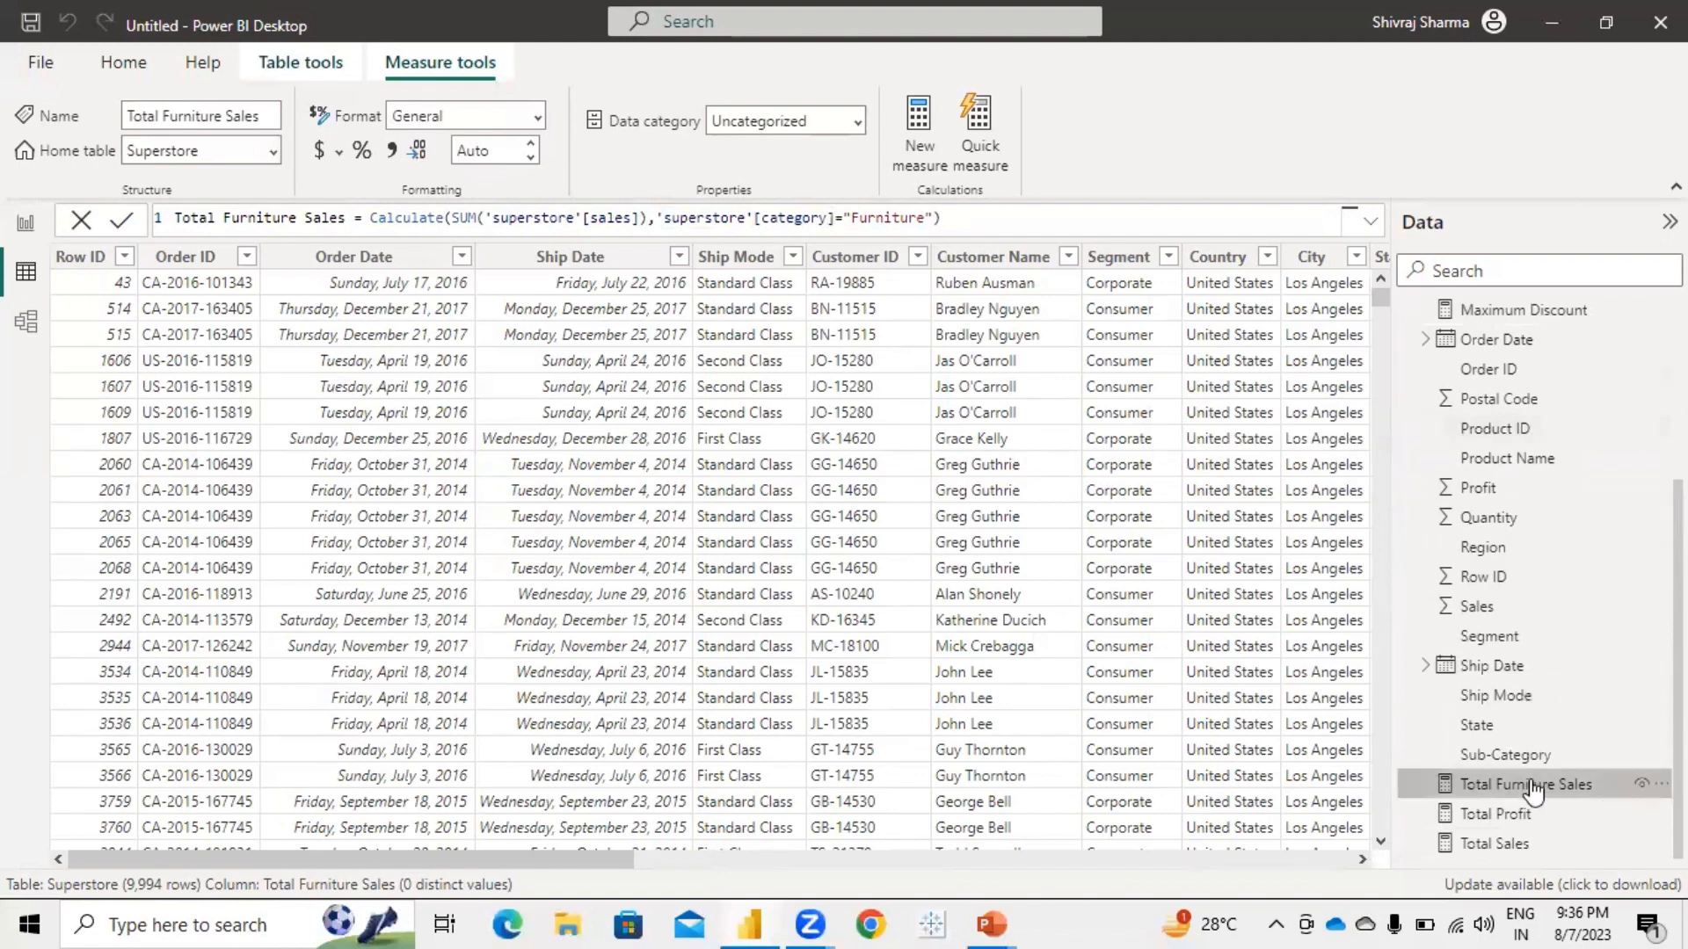
click(24, 225)
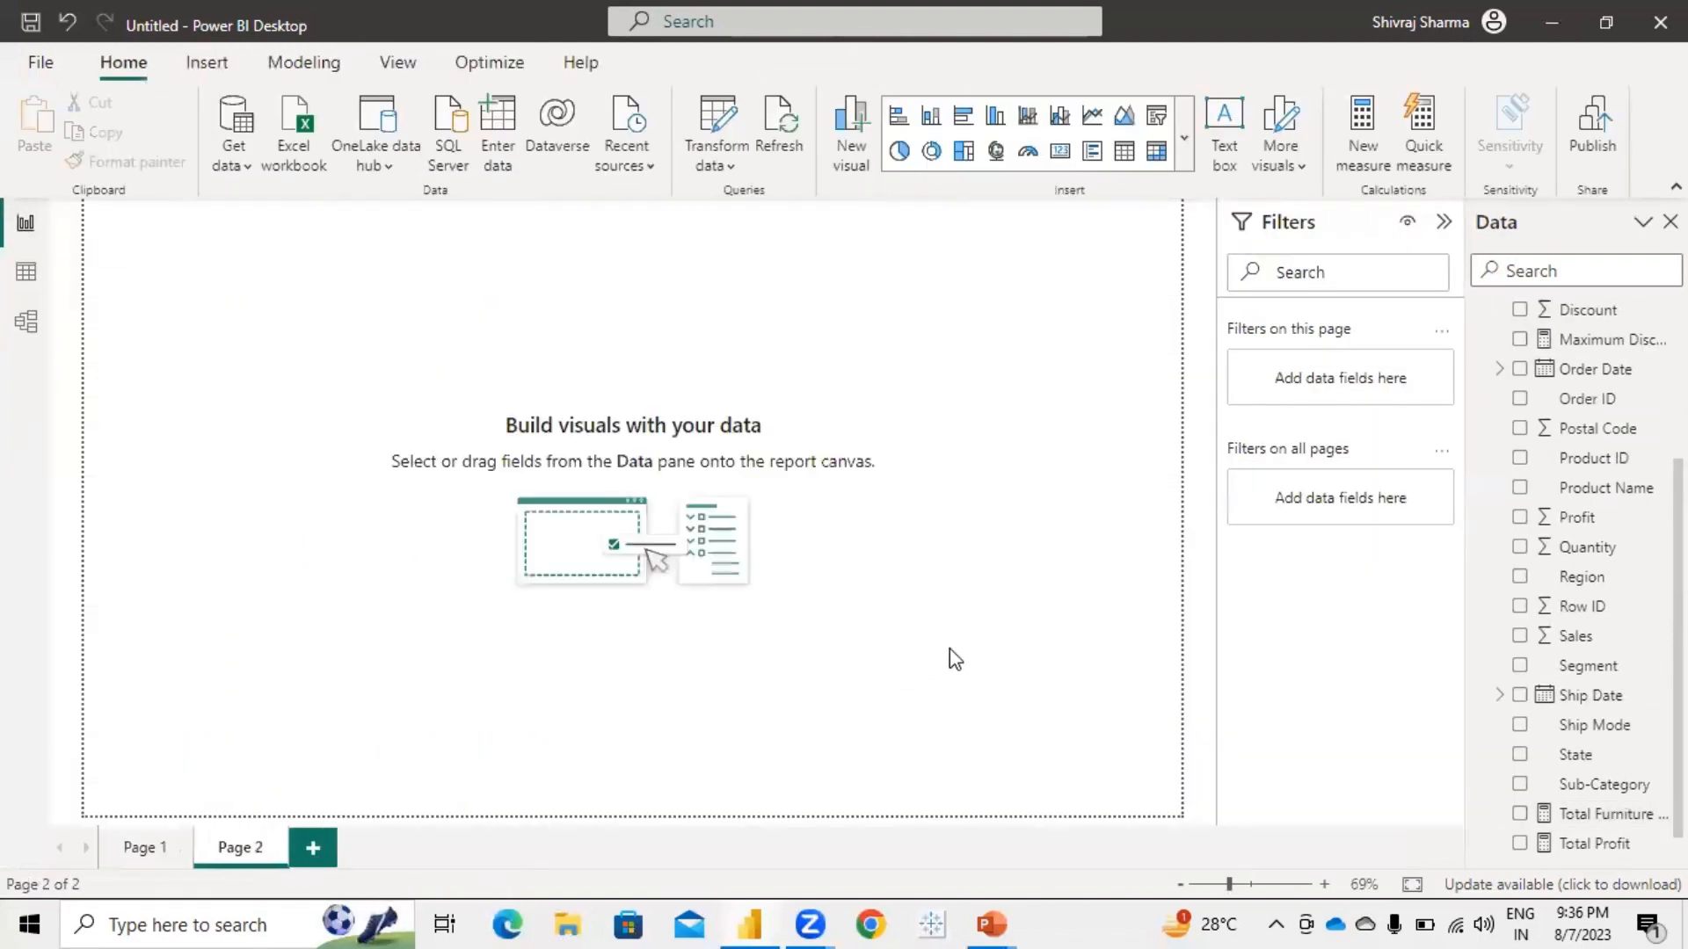
- Build a bar chart of Total Furniture Sales by Category and enlarge it across Page 2
scroll(1513, 748, down, 1)
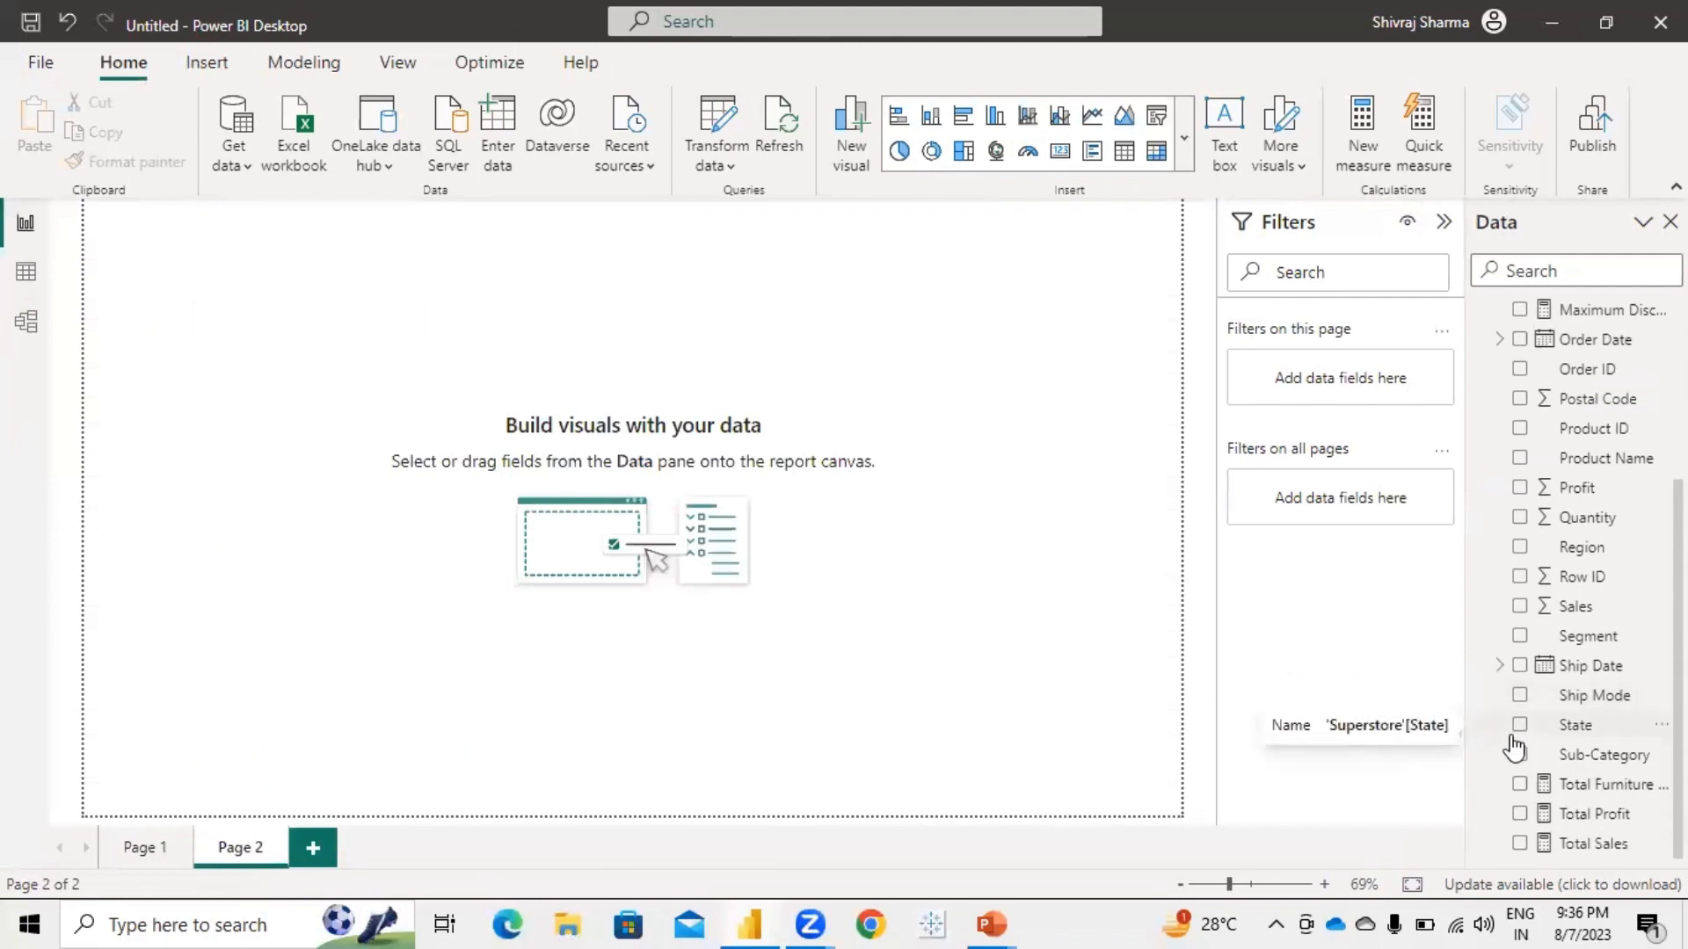
scroll(1573, 571, up, 3)
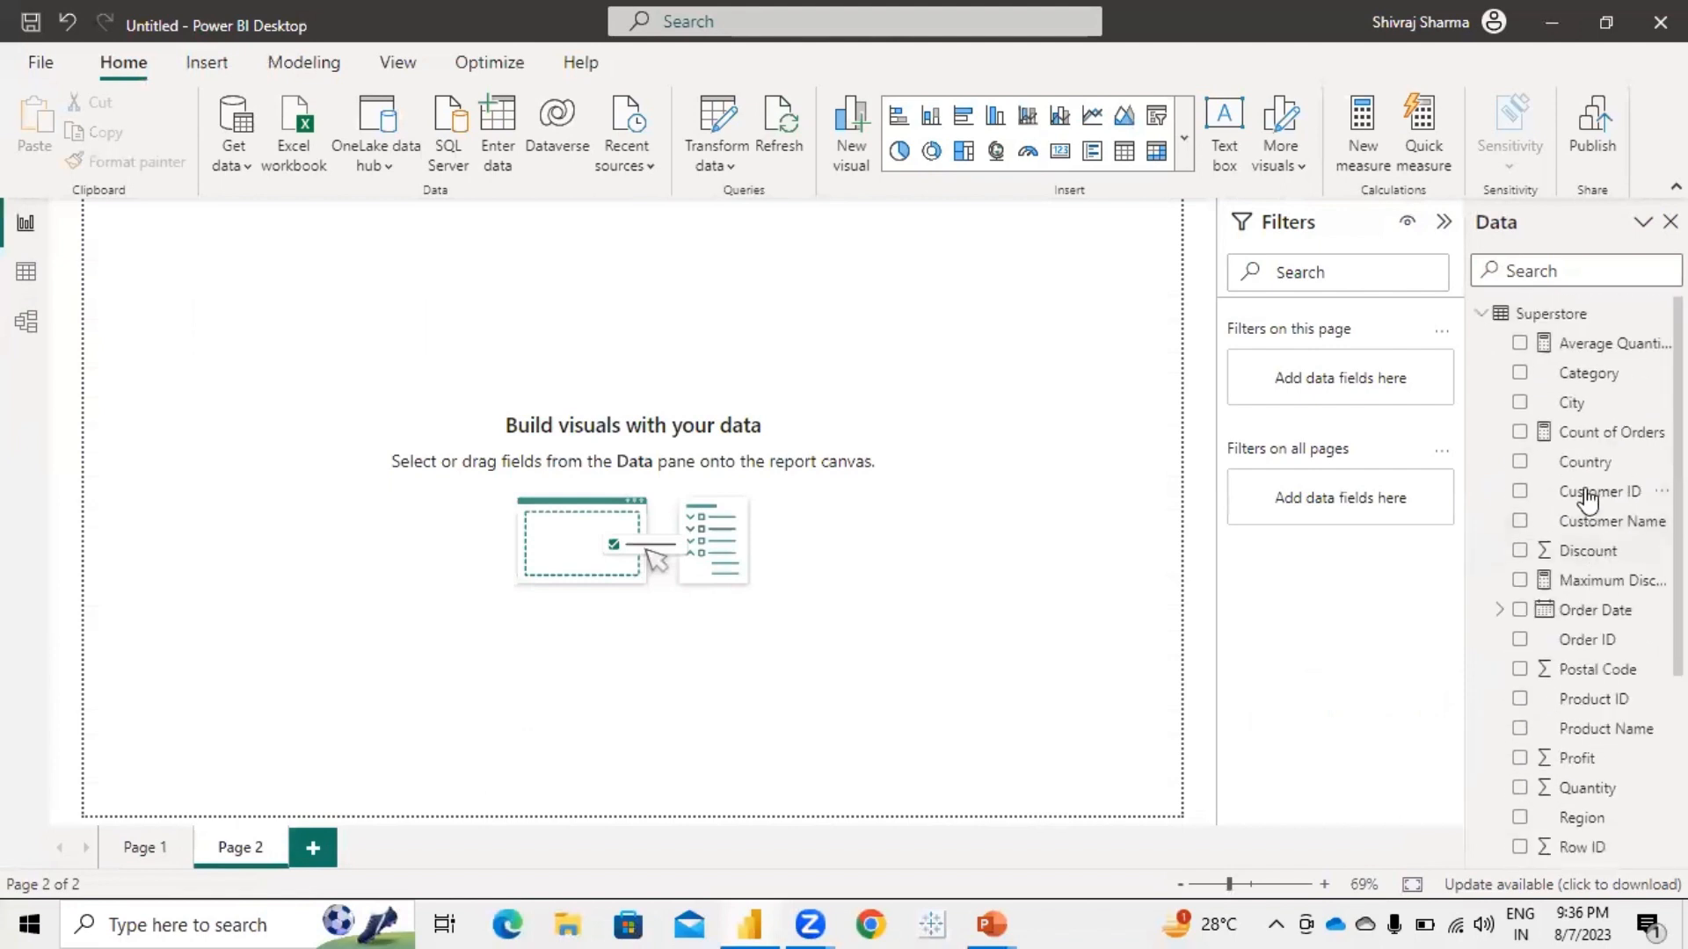
click(1591, 376)
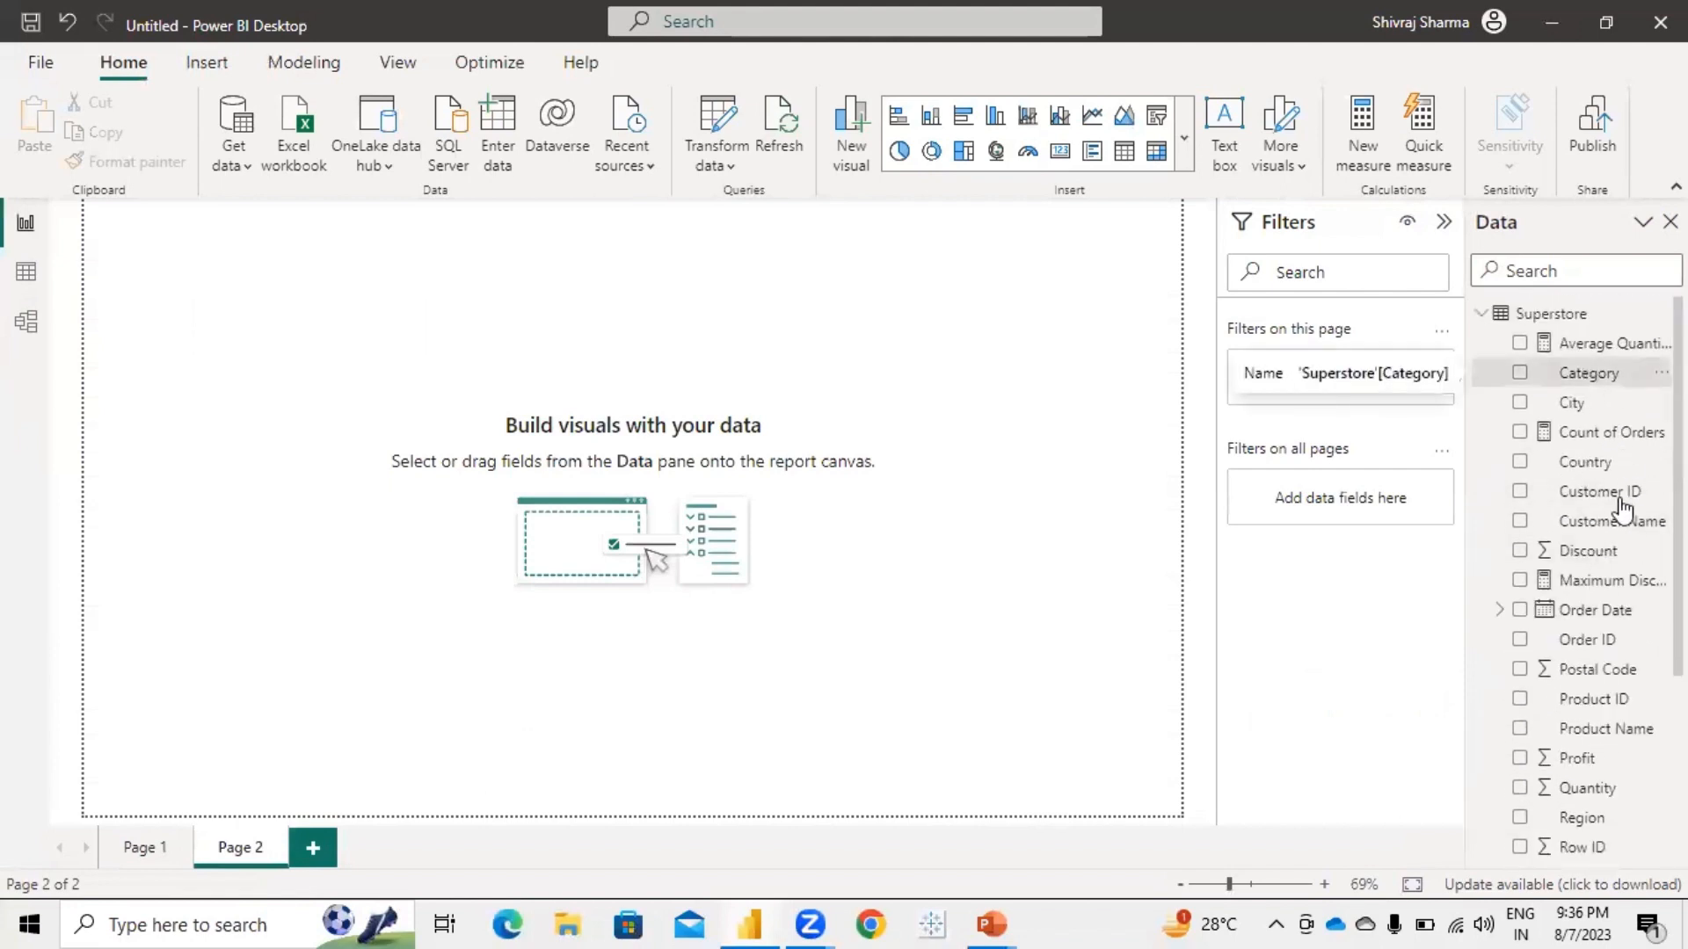
click(1524, 376)
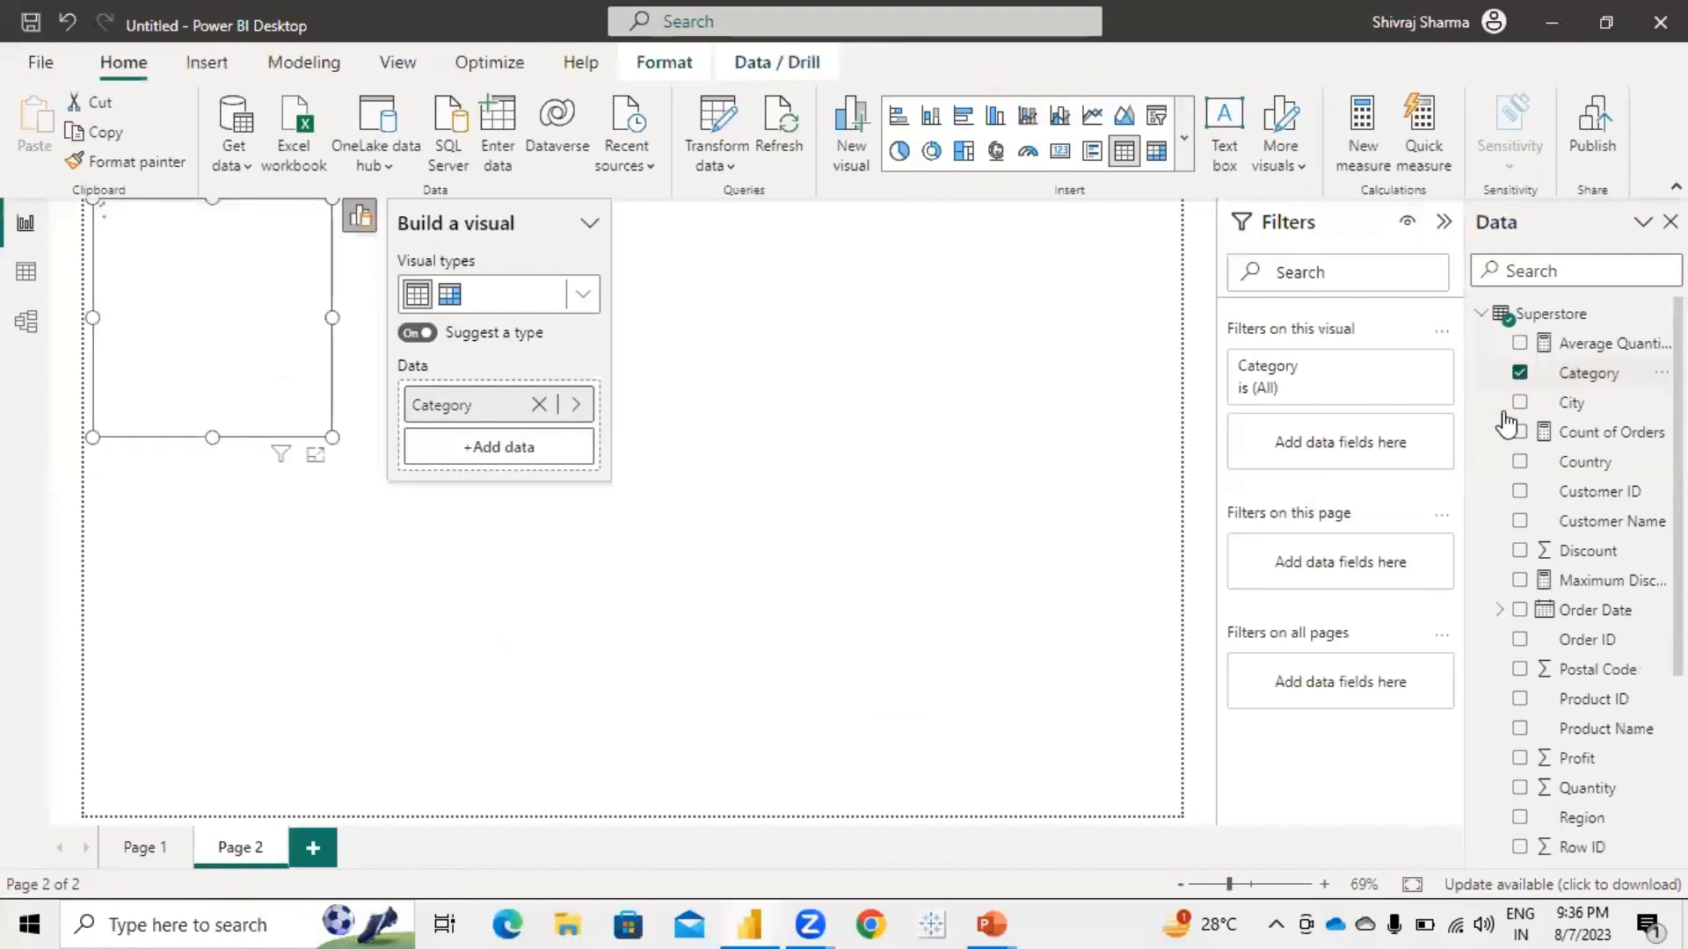
scroll(1530, 648, down, 3)
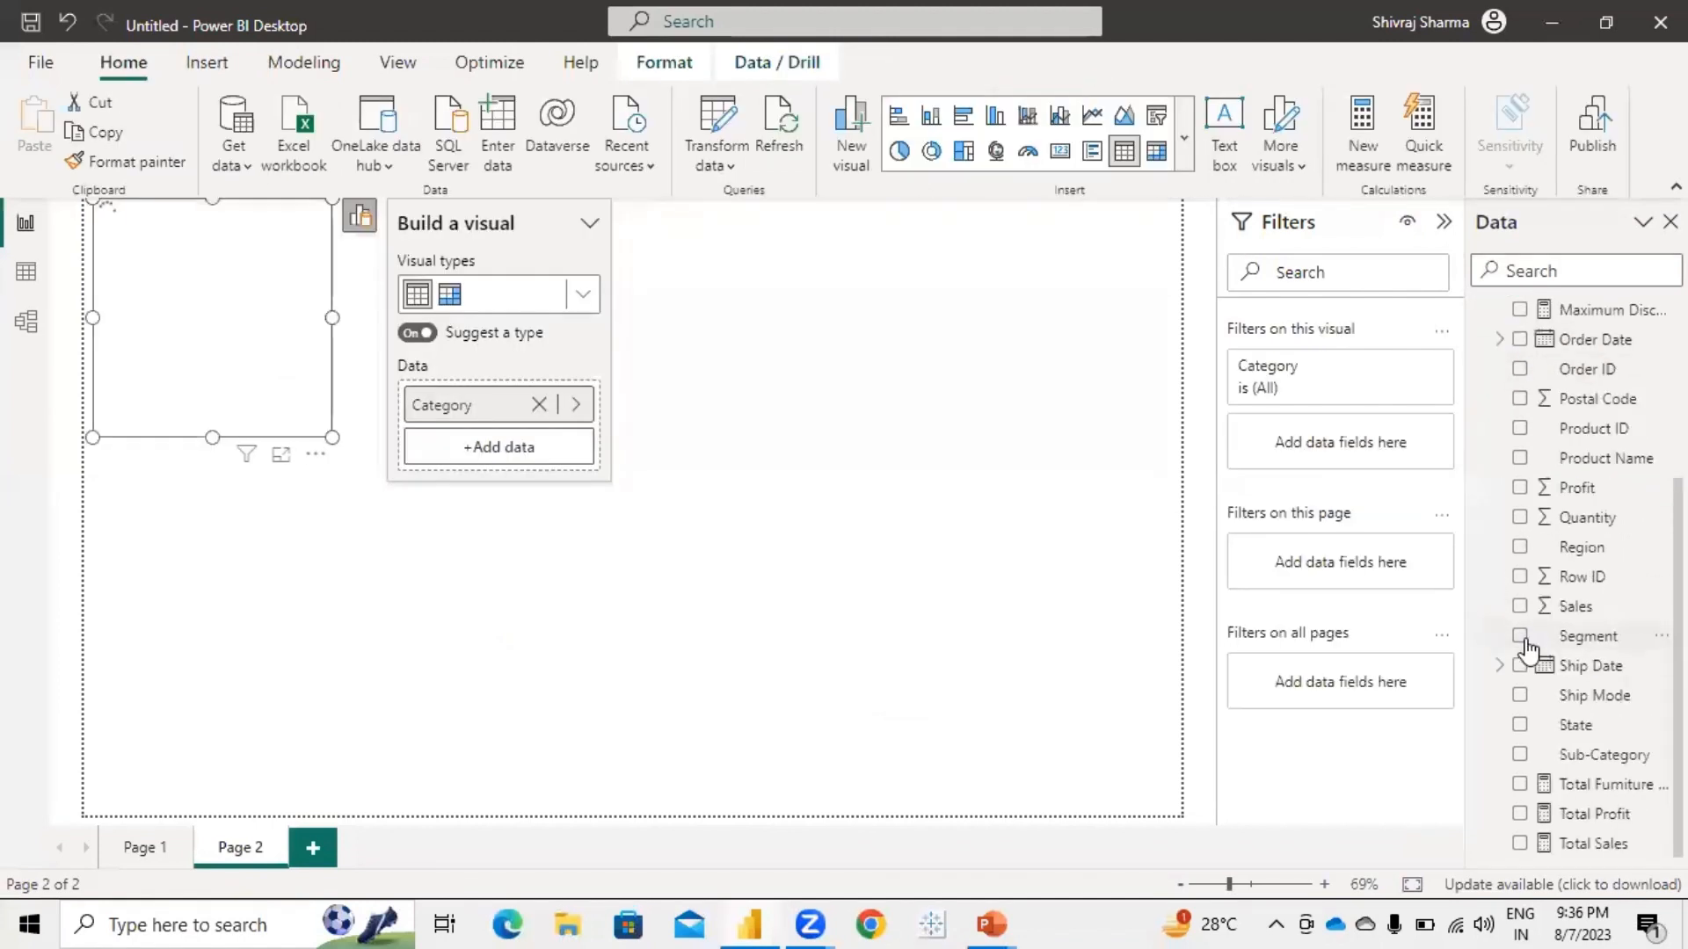
click(1521, 785)
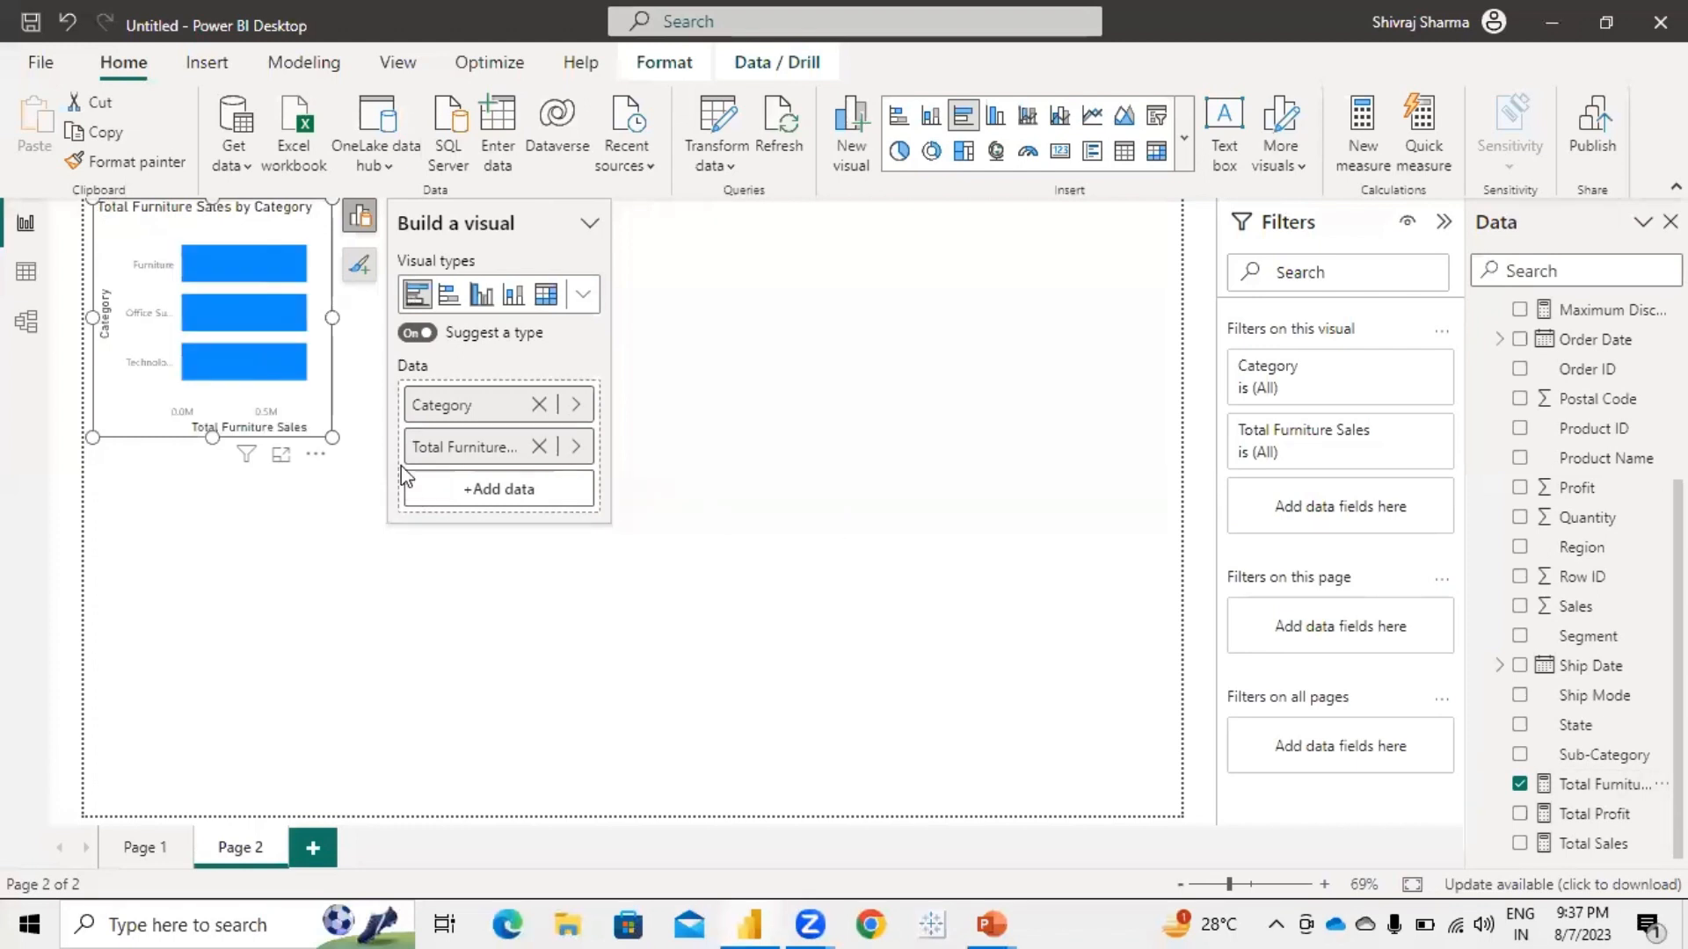
drag(333, 438, 910, 711)
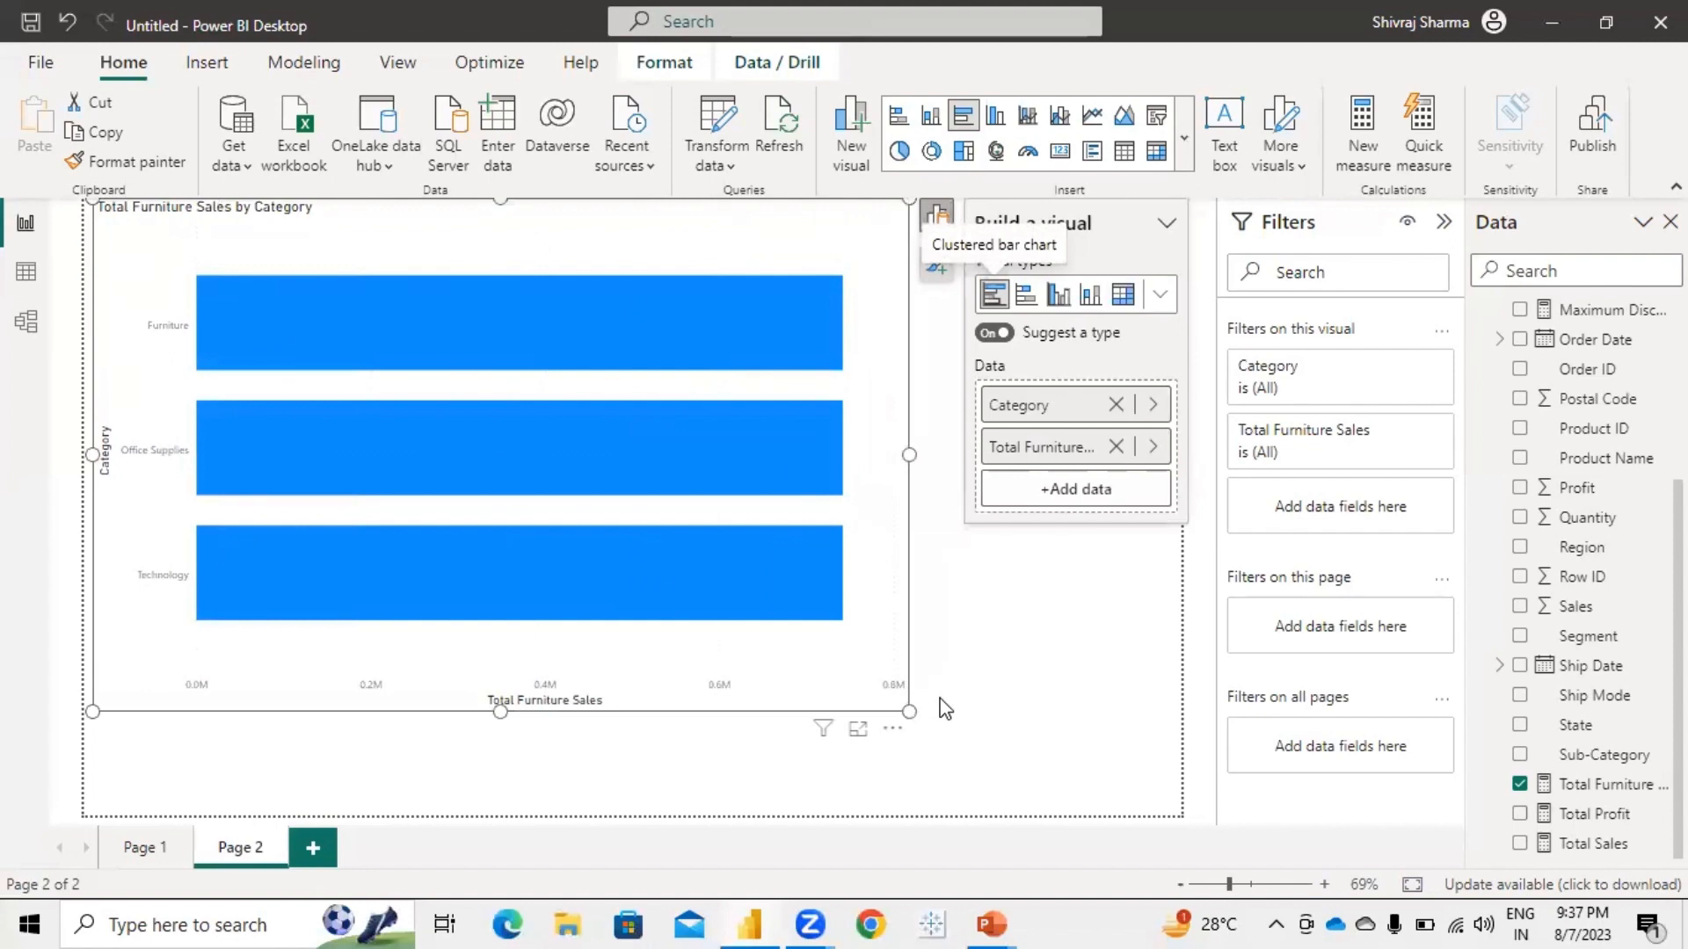
- Rebuild the chart as a clustered bar chart of Total Furniture Sales and Sales by Region
click(1520, 787)
scroll(1578, 576, up, 4)
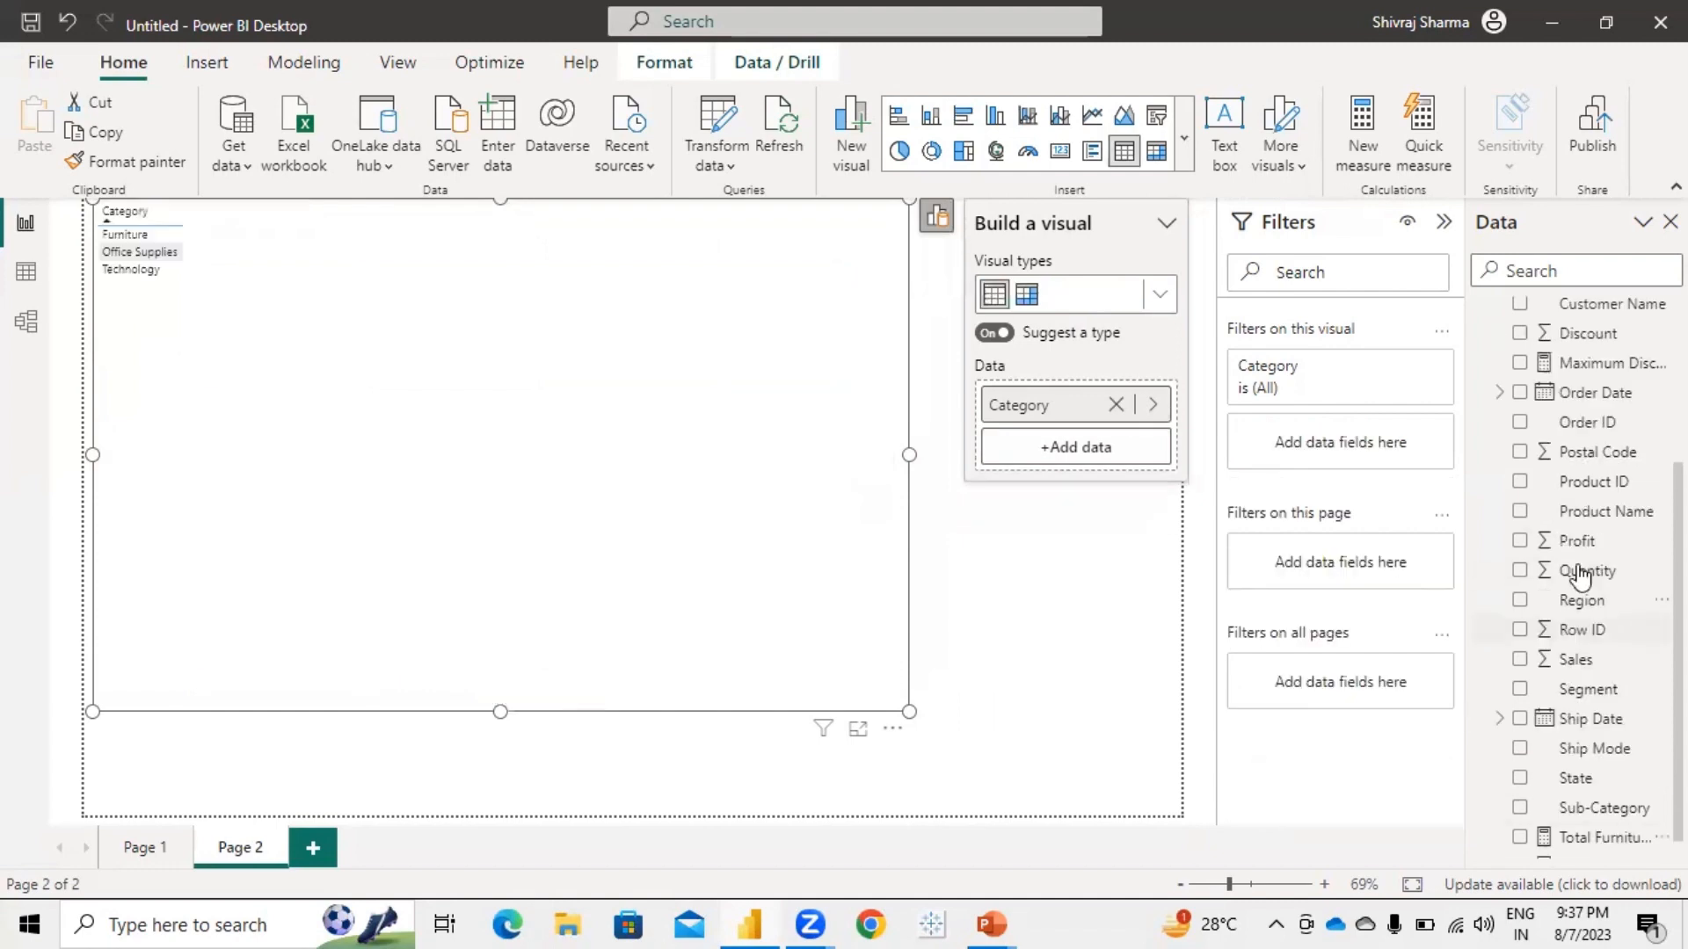
click(1520, 373)
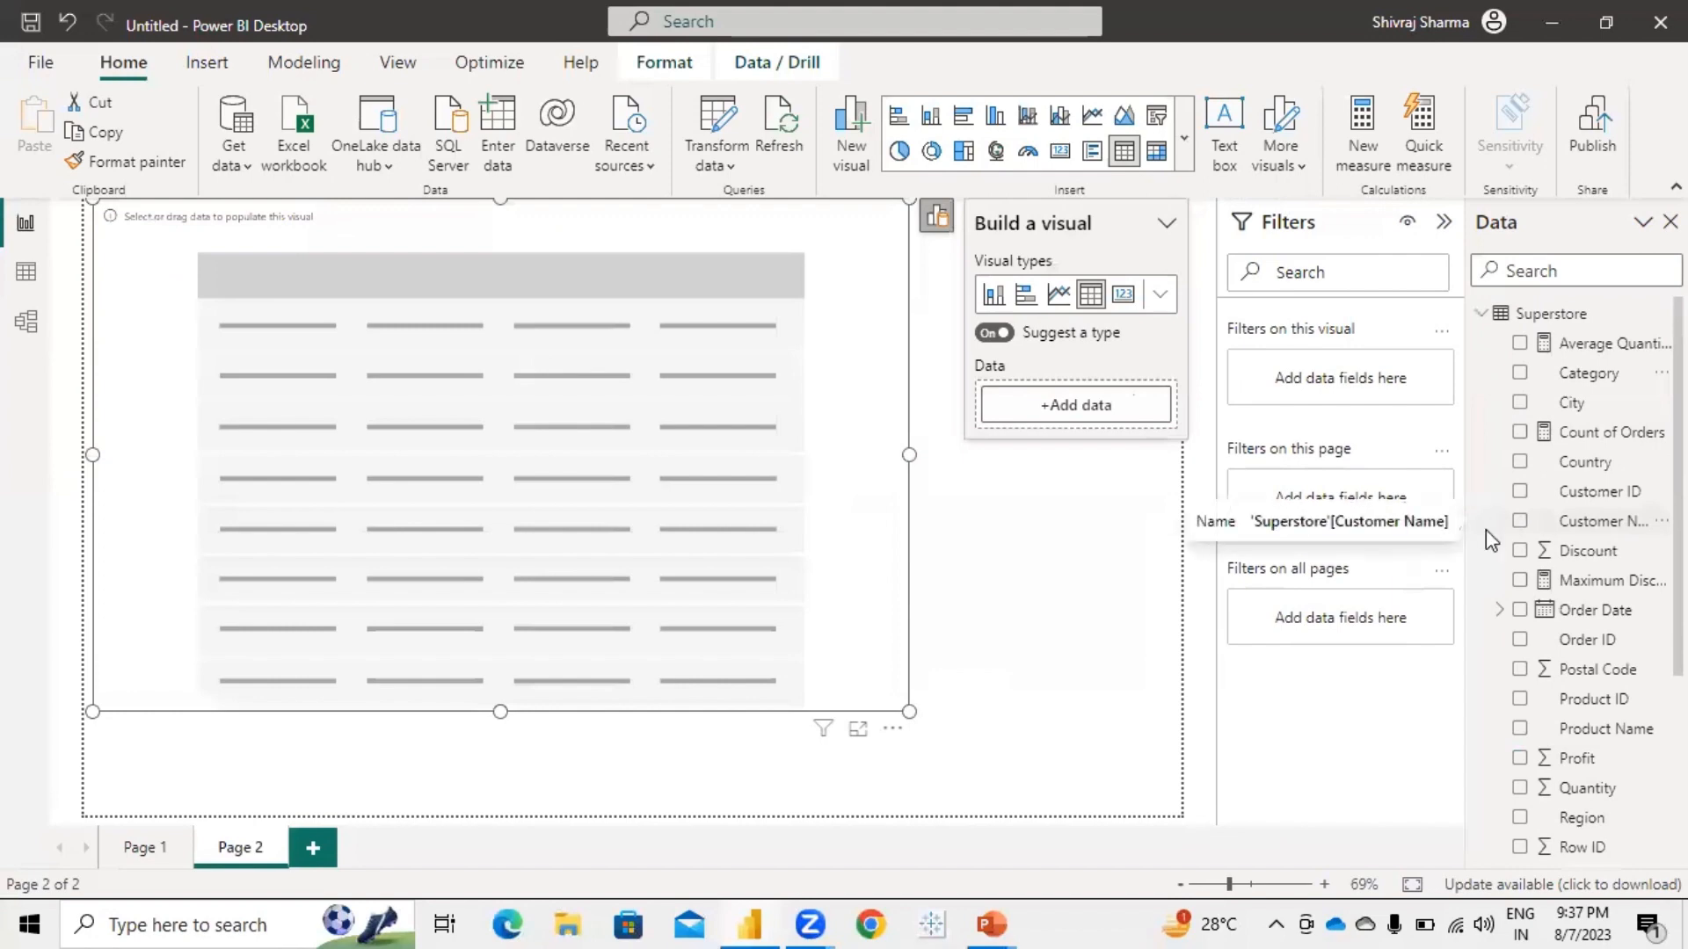
scroll(1525, 743, down, 2)
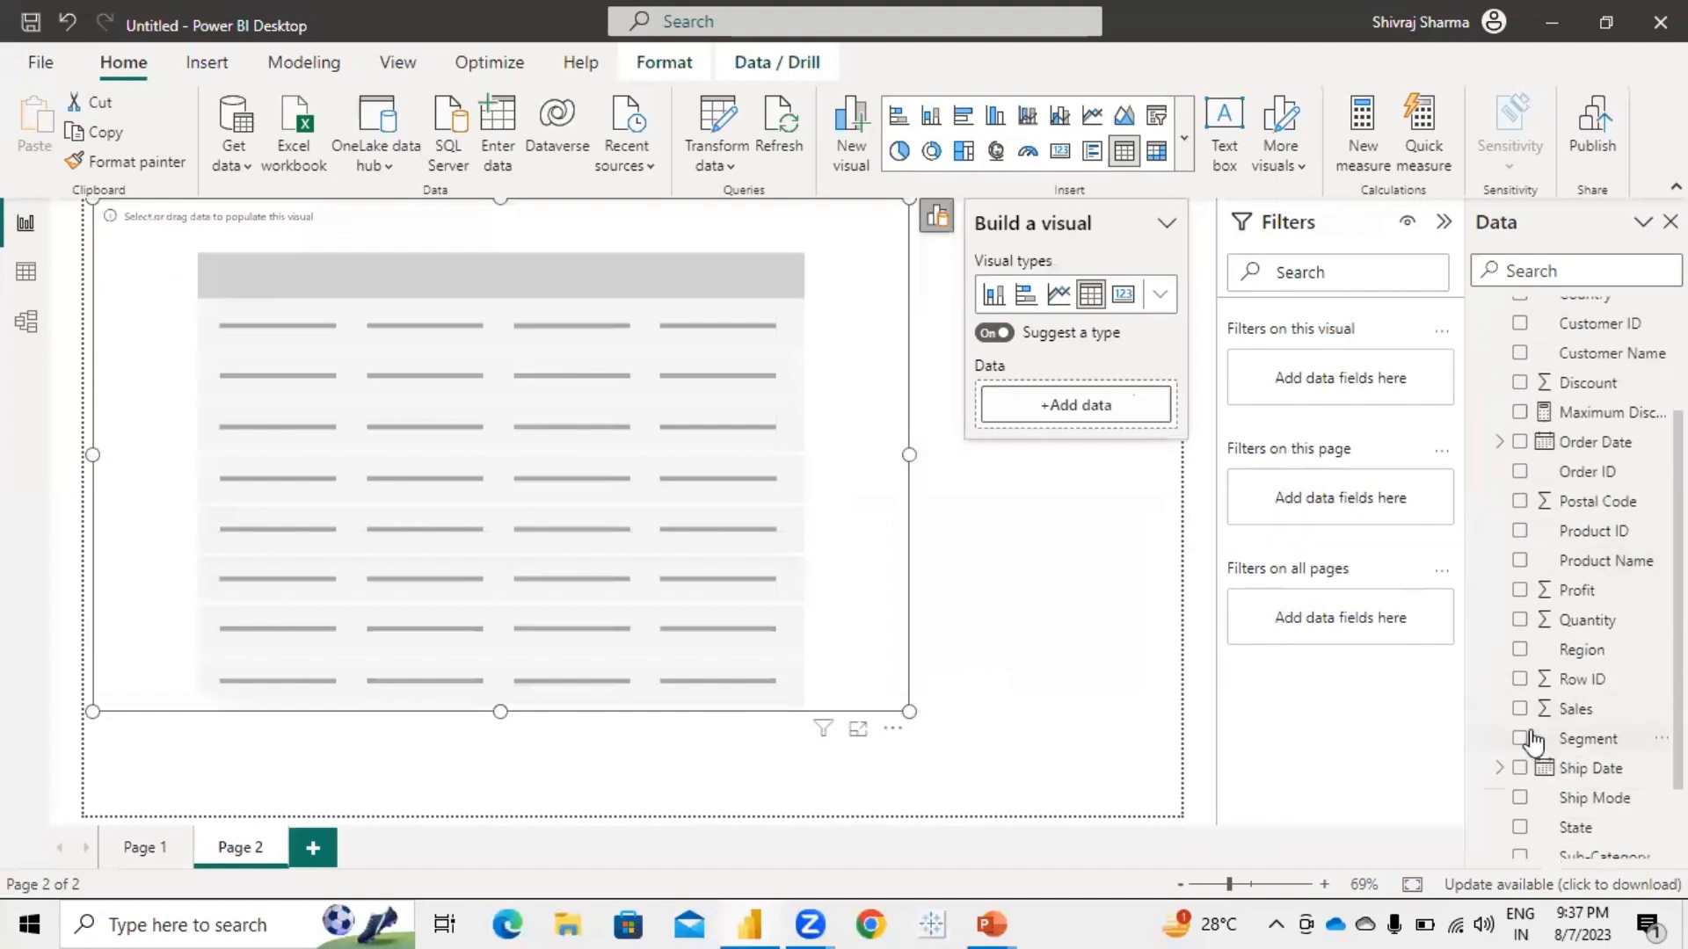
click(1521, 651)
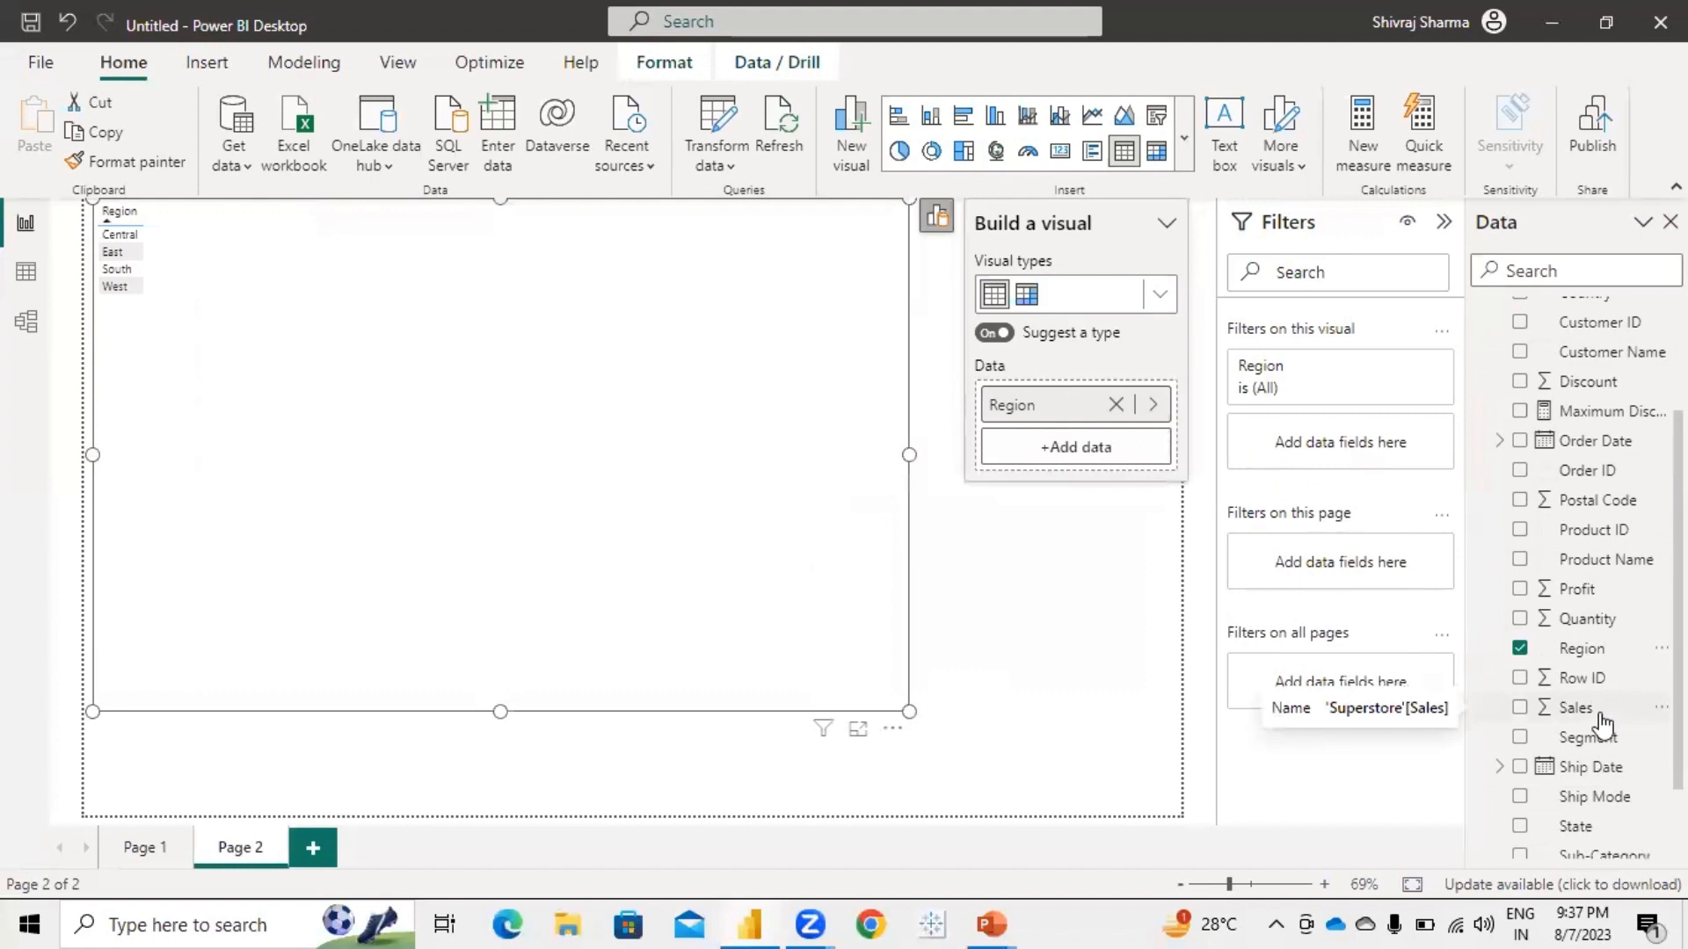
scroll(1601, 723, down, 1)
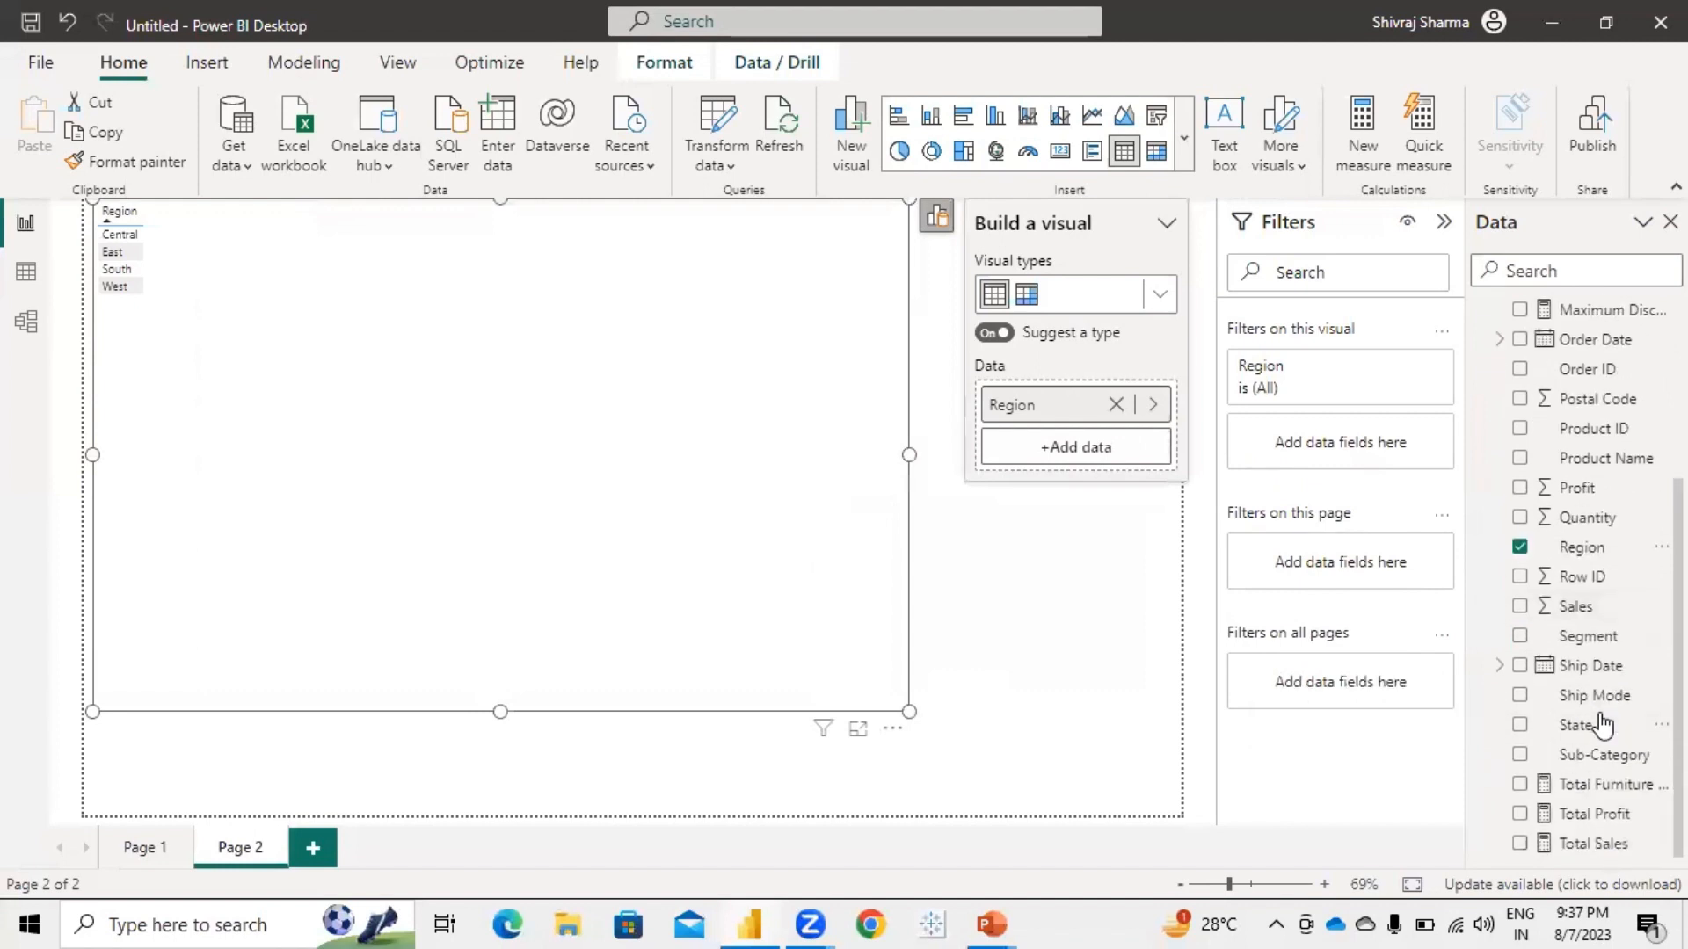
click(1520, 784)
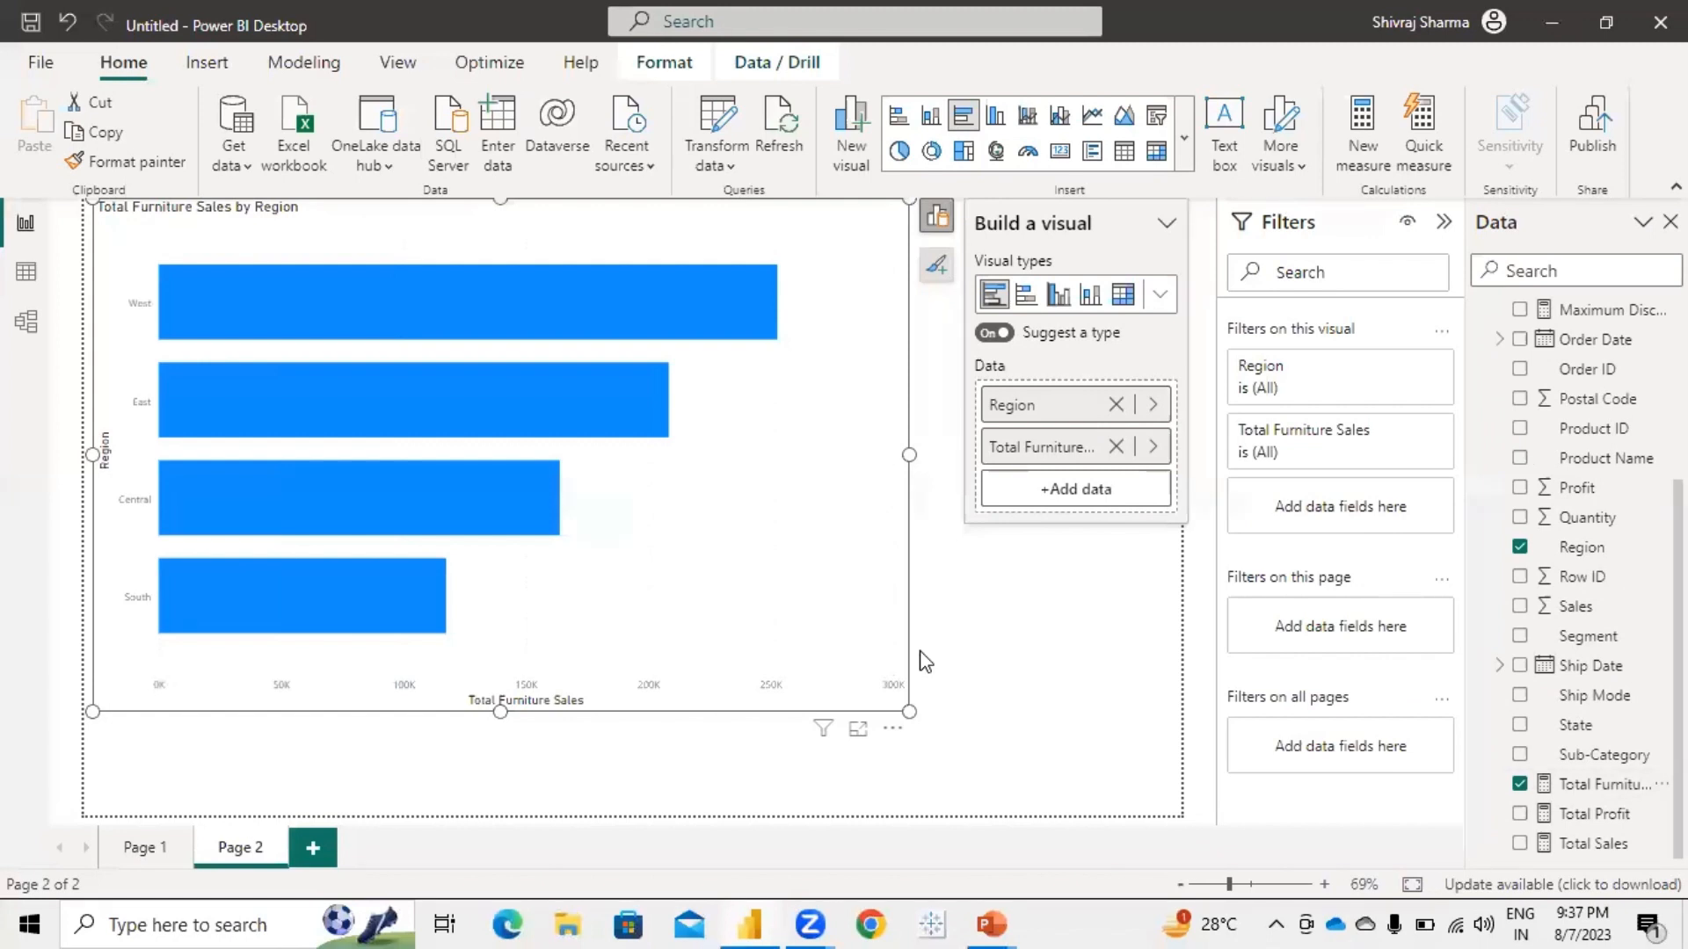
click(1520, 606)
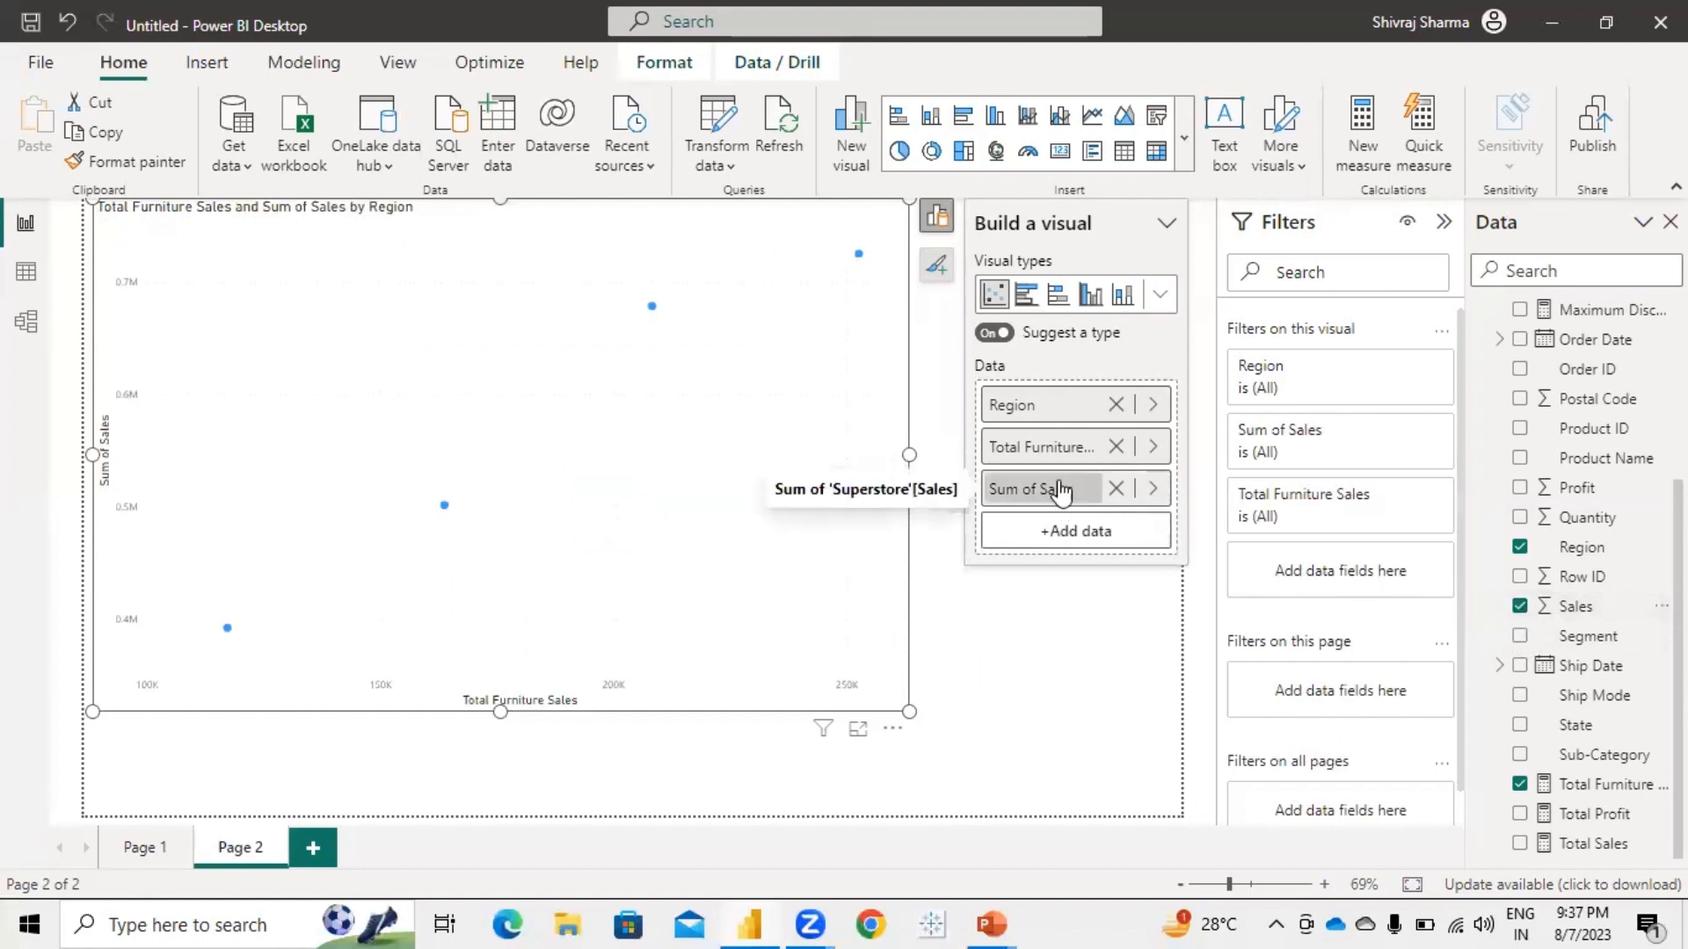
click(1029, 303)
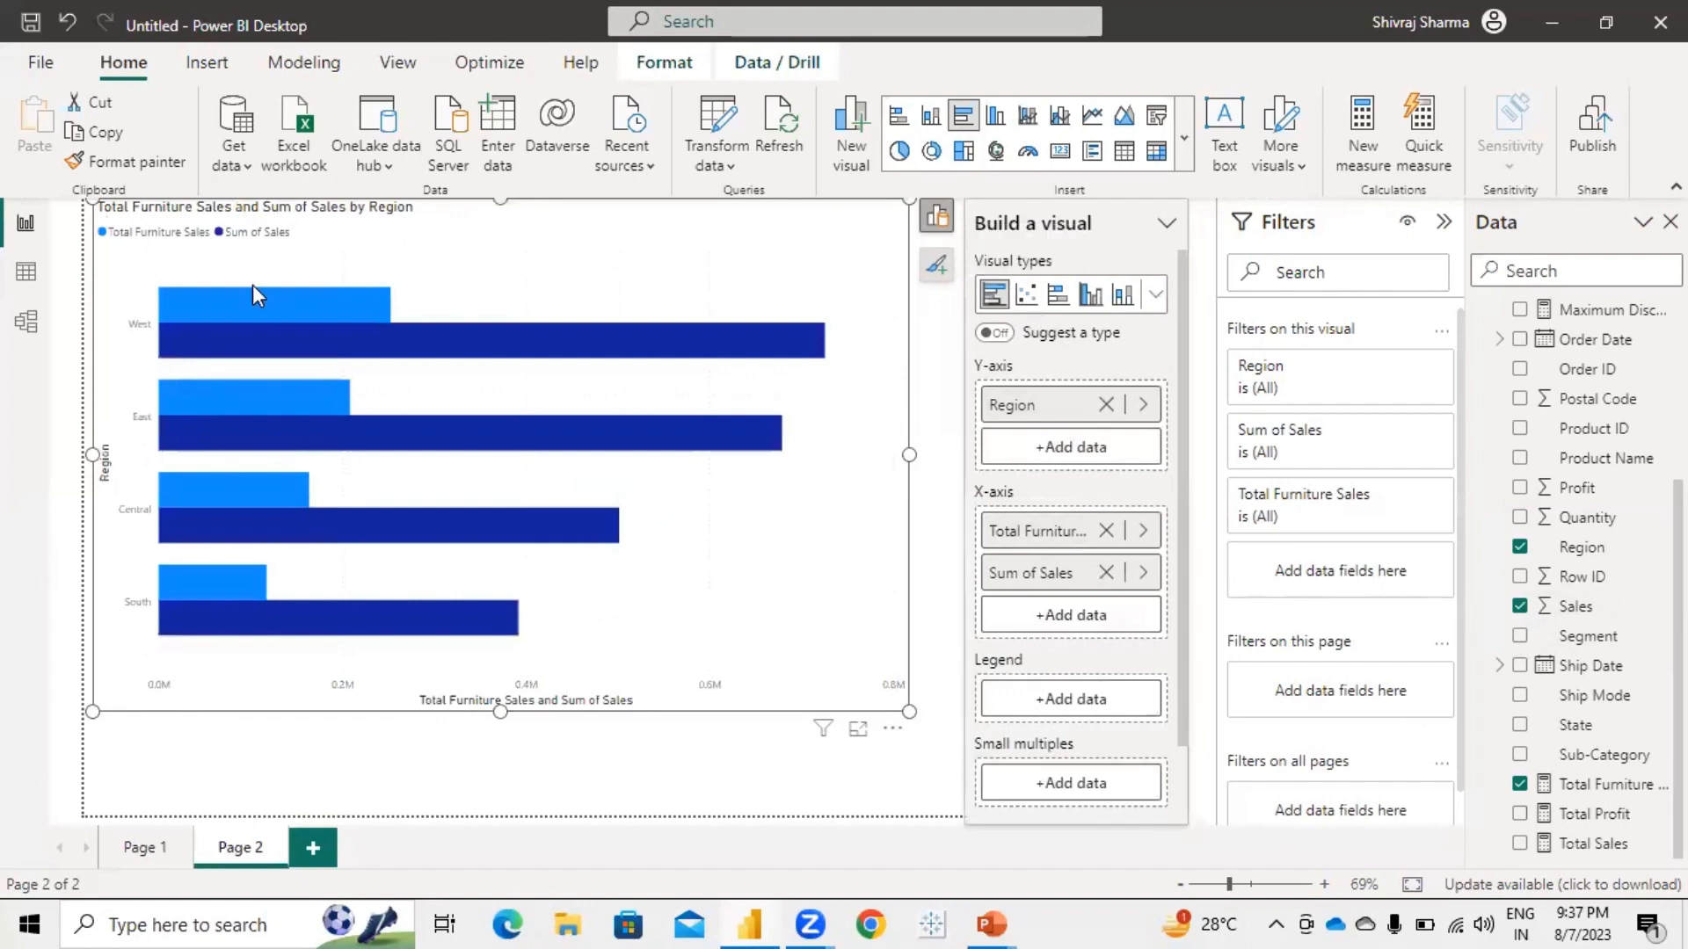
mouse_move(255, 289)
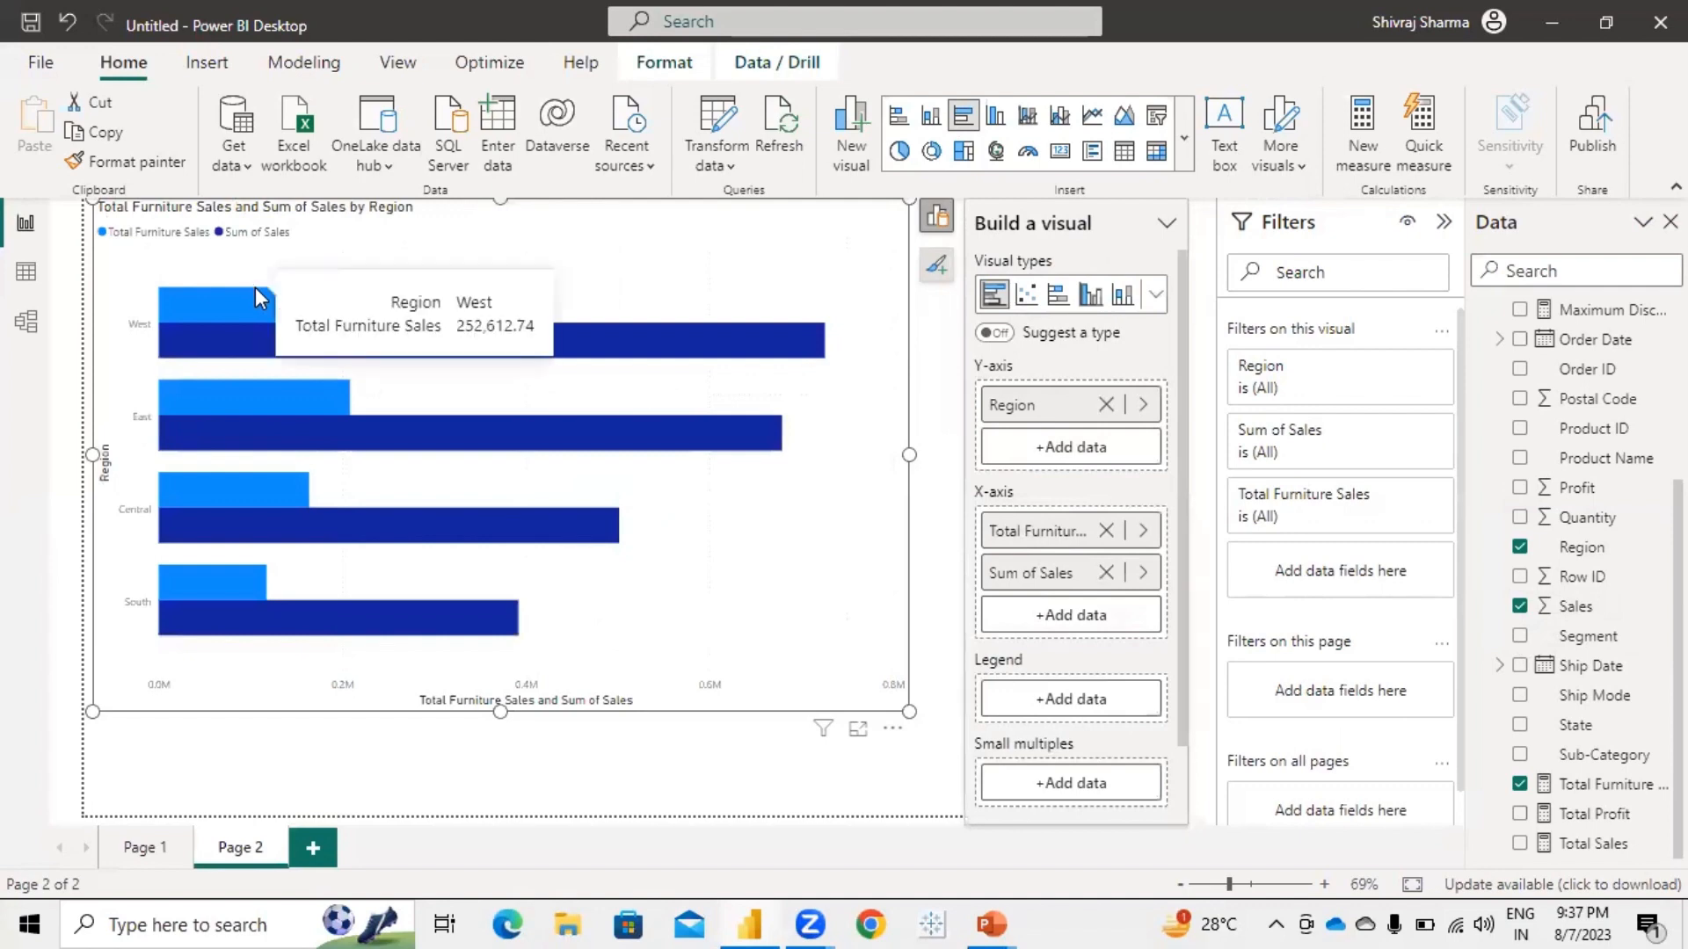
mouse_move(269, 344)
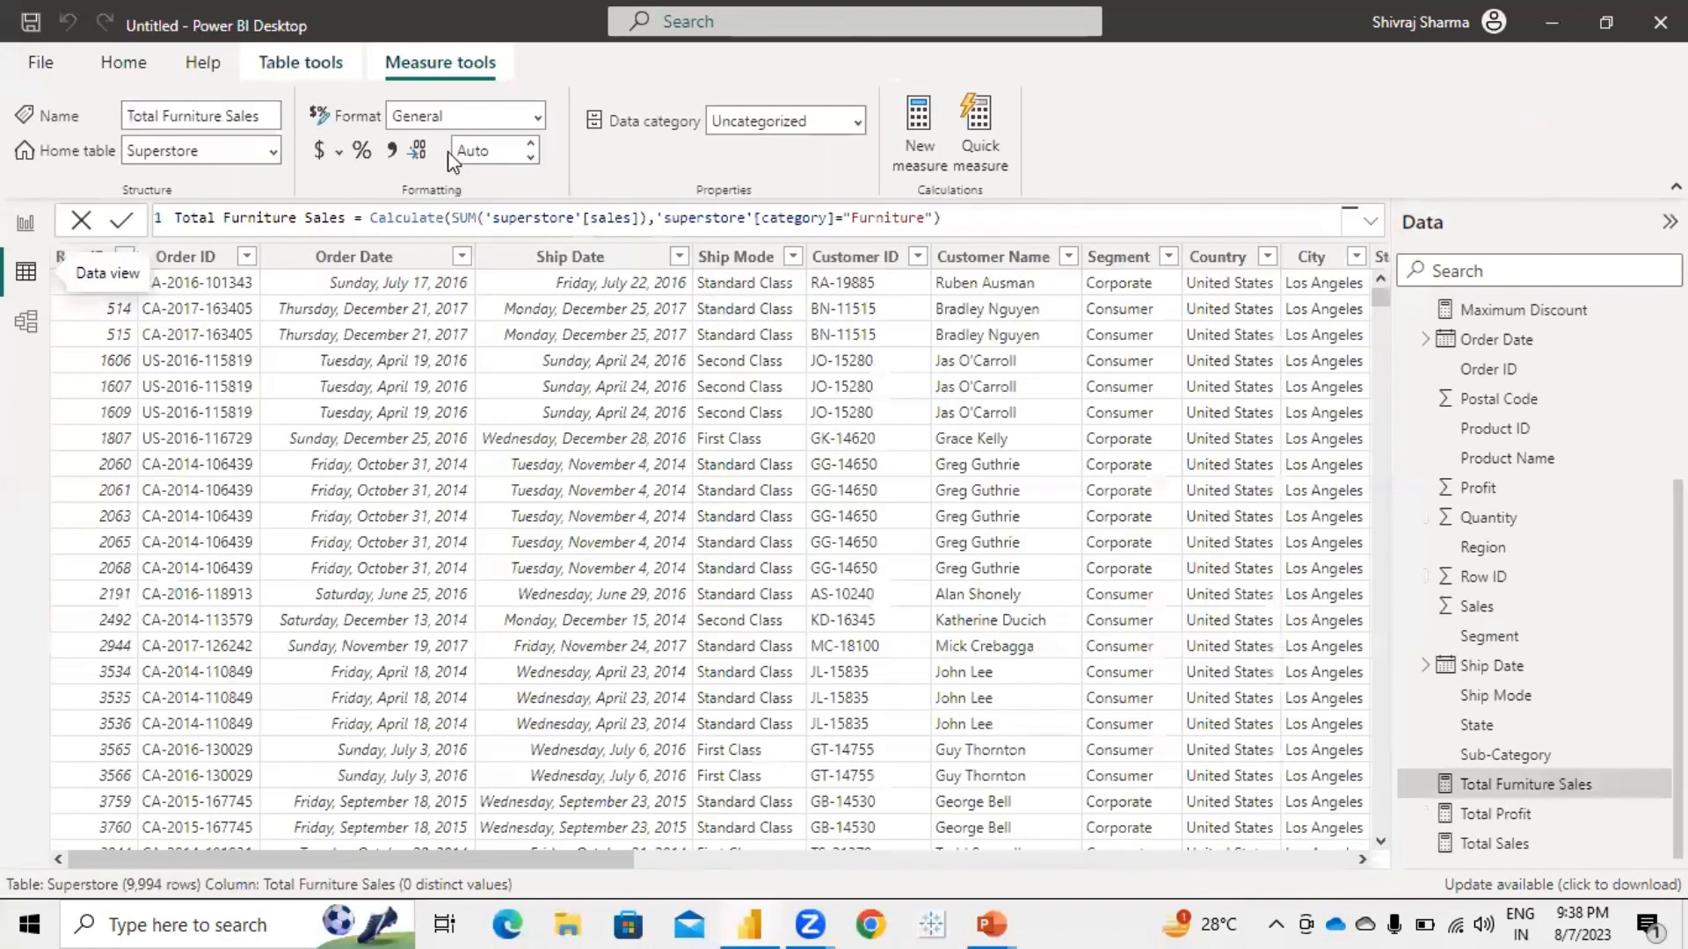
- Add a new blank measure from Table tools
click(300, 63)
click(522, 141)
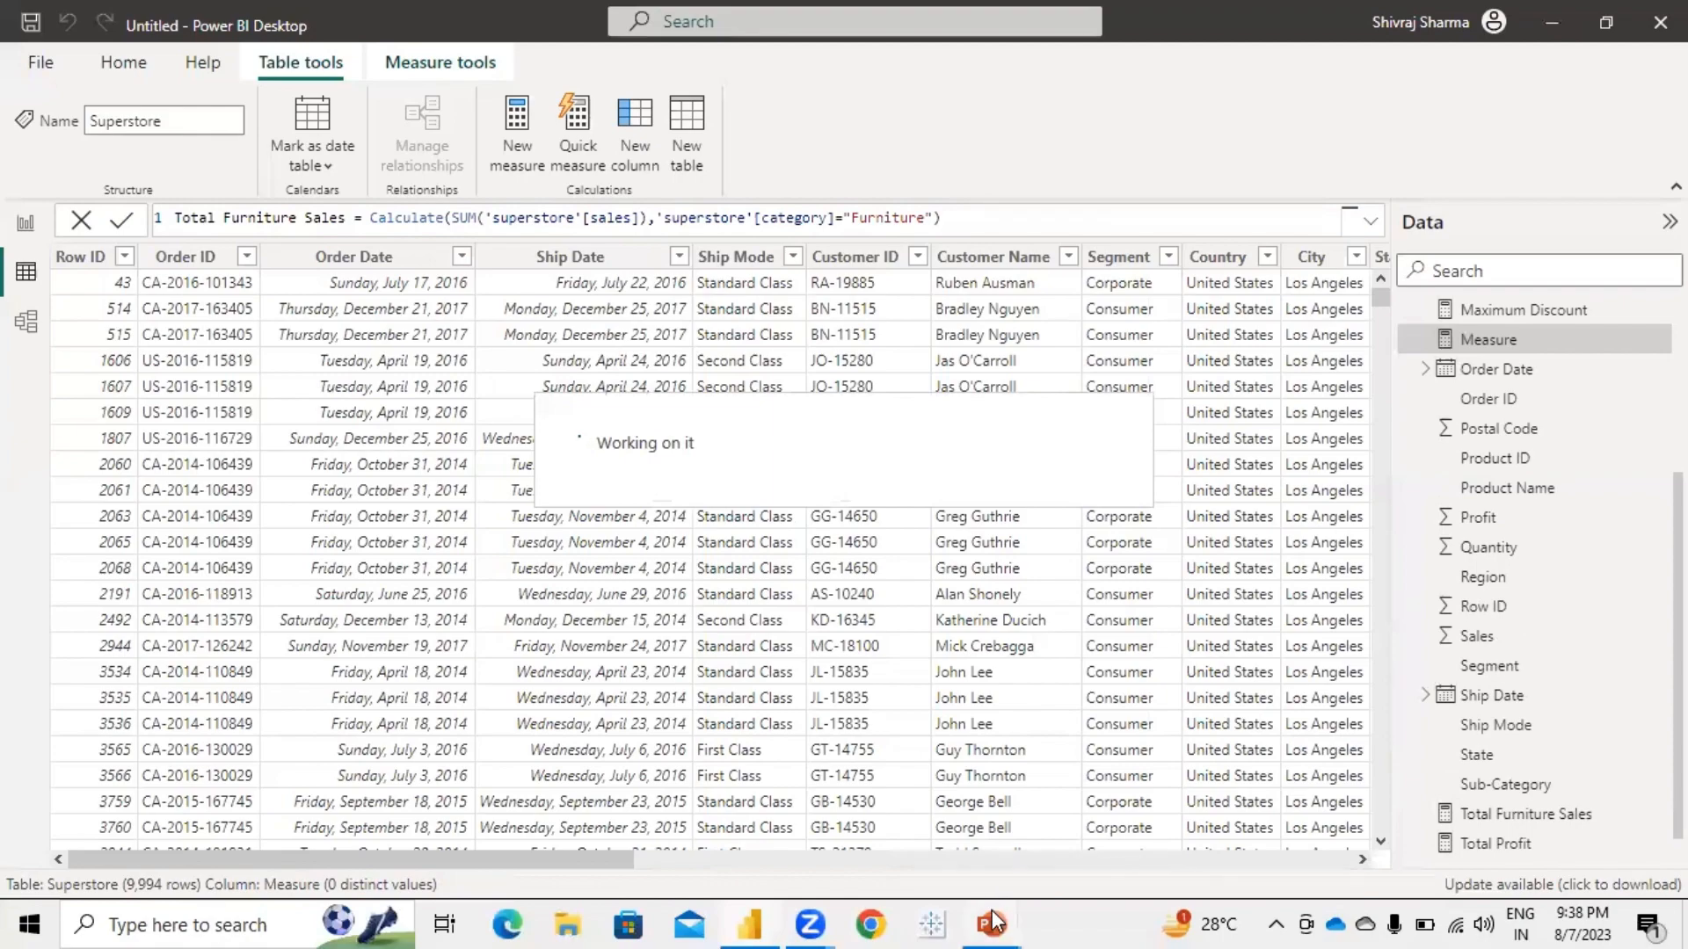
- Box the Total Technology Profit (West) formula in red ink on the CALCULATE slide
mouse_move(990, 919)
click(1040, 842)
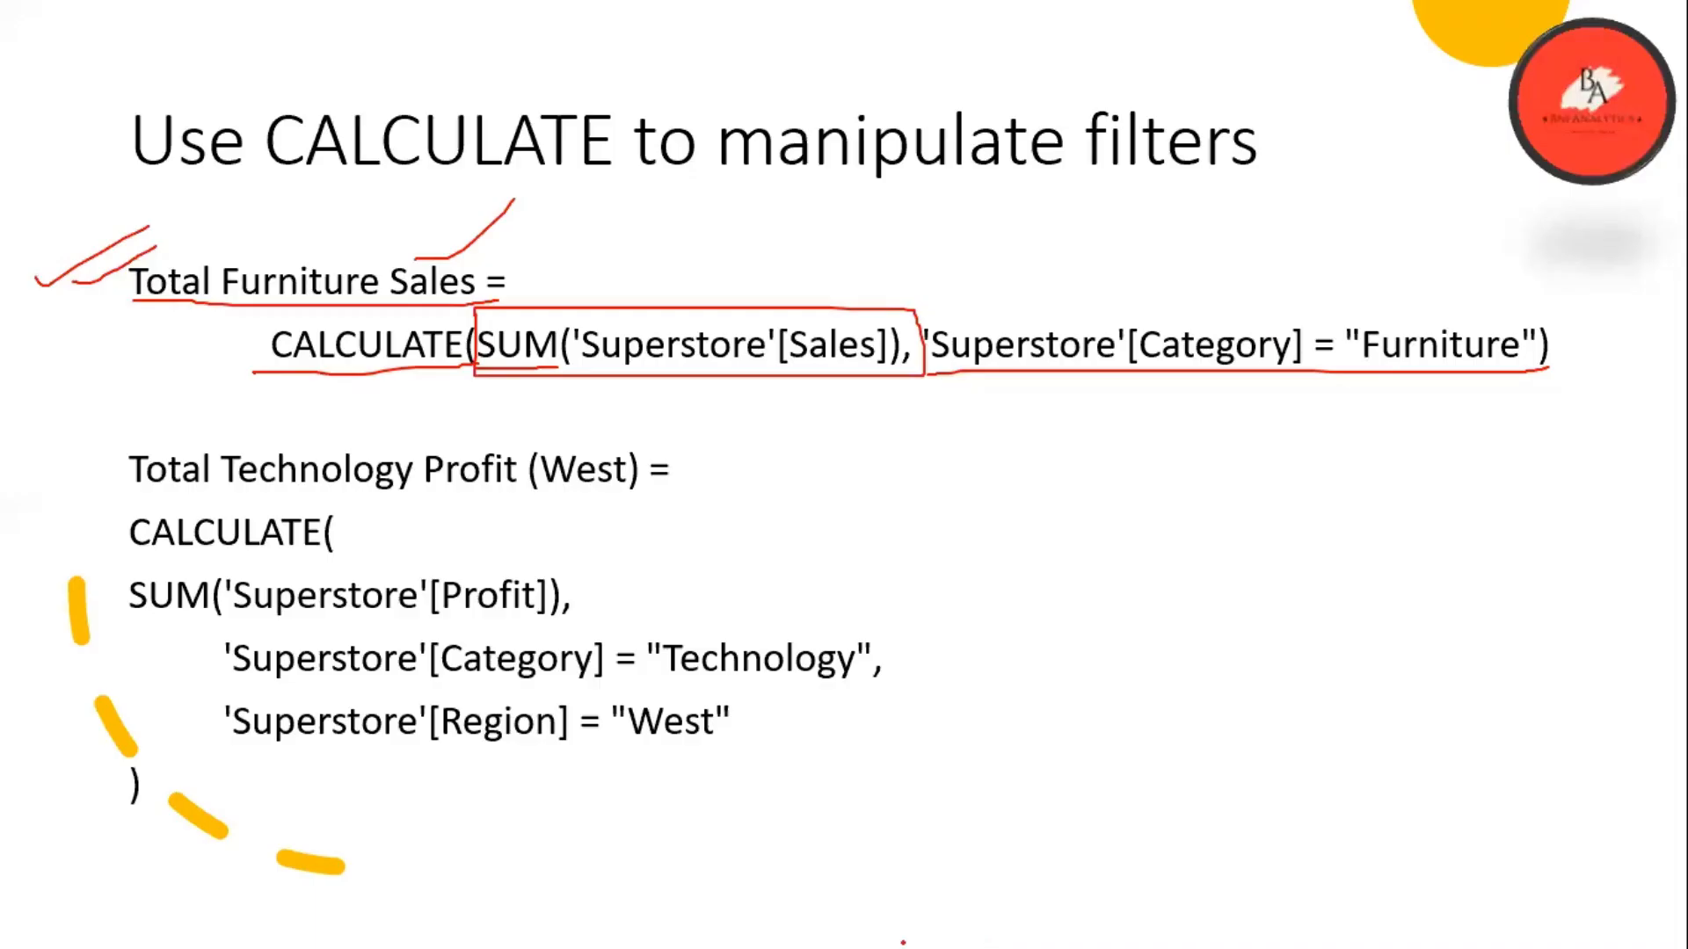
mouse_move(117, 426)
mouse_down()
mouse_move(272, 777)
mouse_move(882, 795)
mouse_move(938, 743)
mouse_up()
mouse_move(930, 639)
mouse_down()
mouse_move(891, 439)
mouse_move(116, 436)
mouse_up()
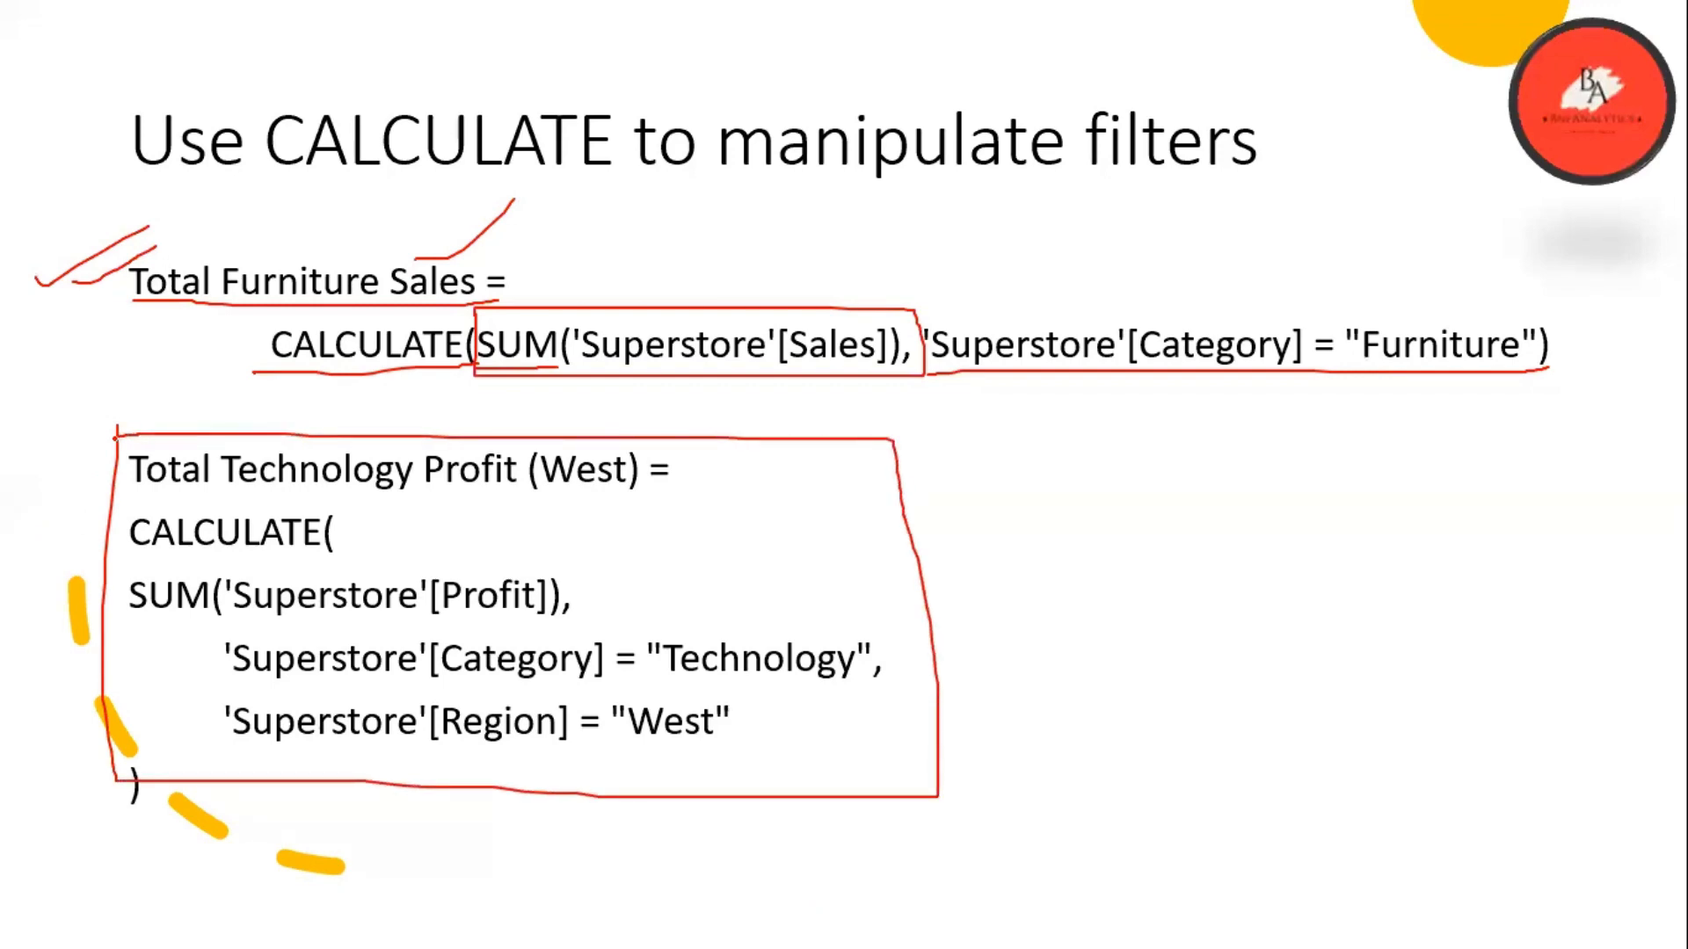
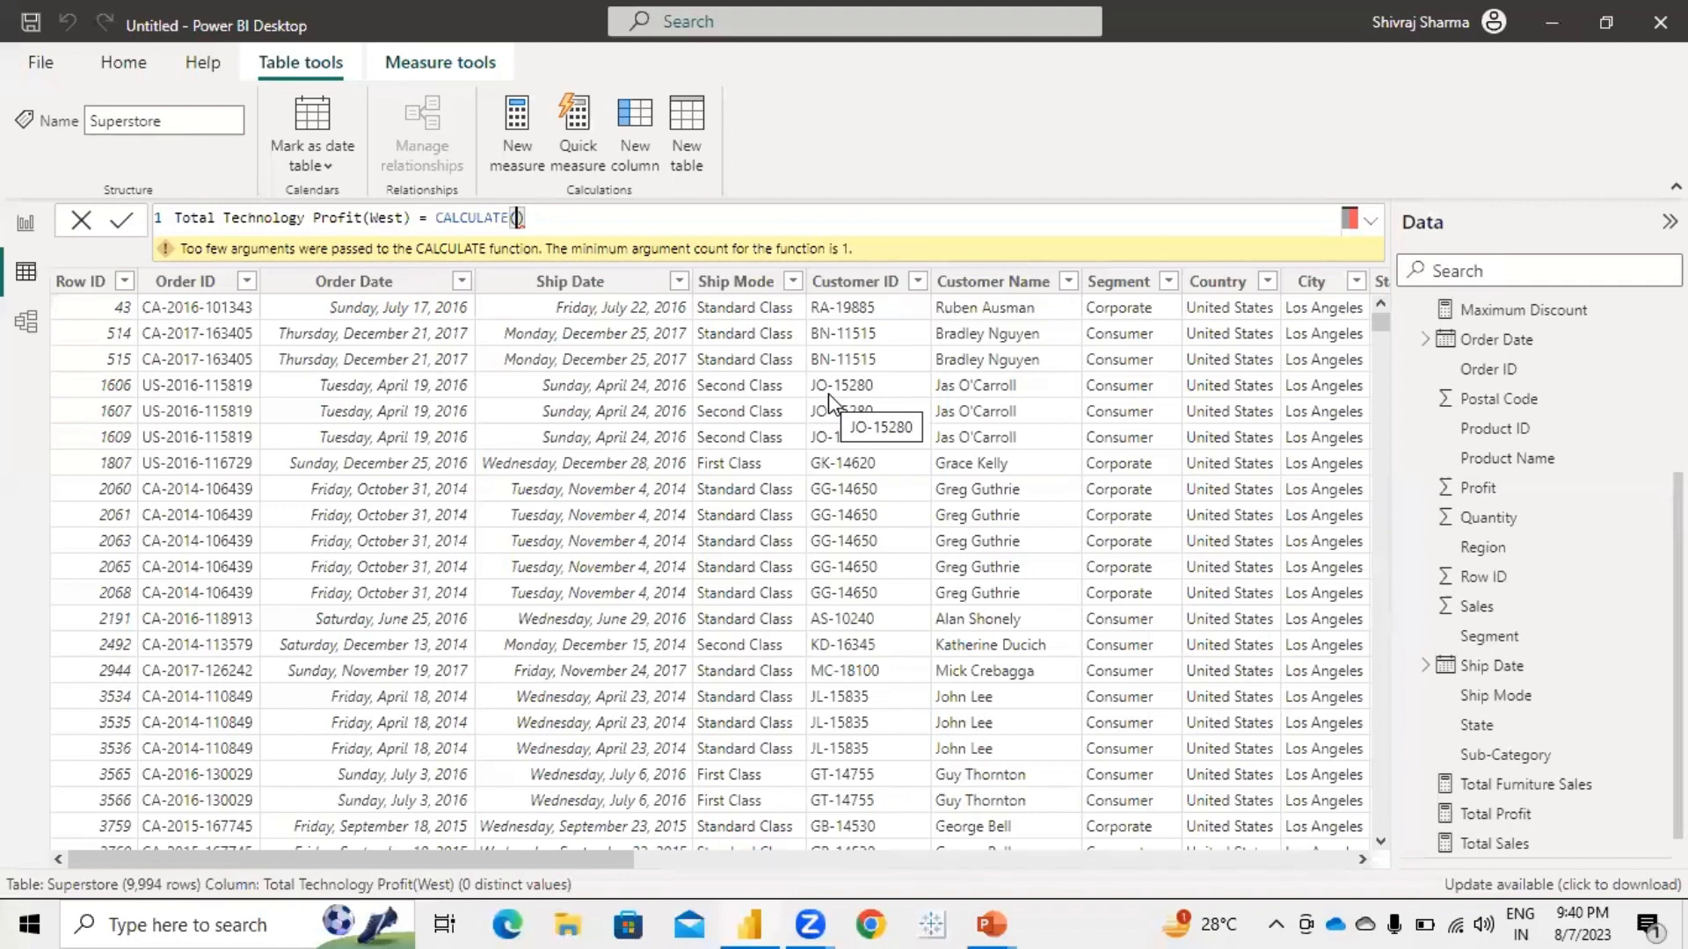
- Inside CALCULATE, enter SUM of the Superstore[Profit] column
click(517, 218)
text(SUM()
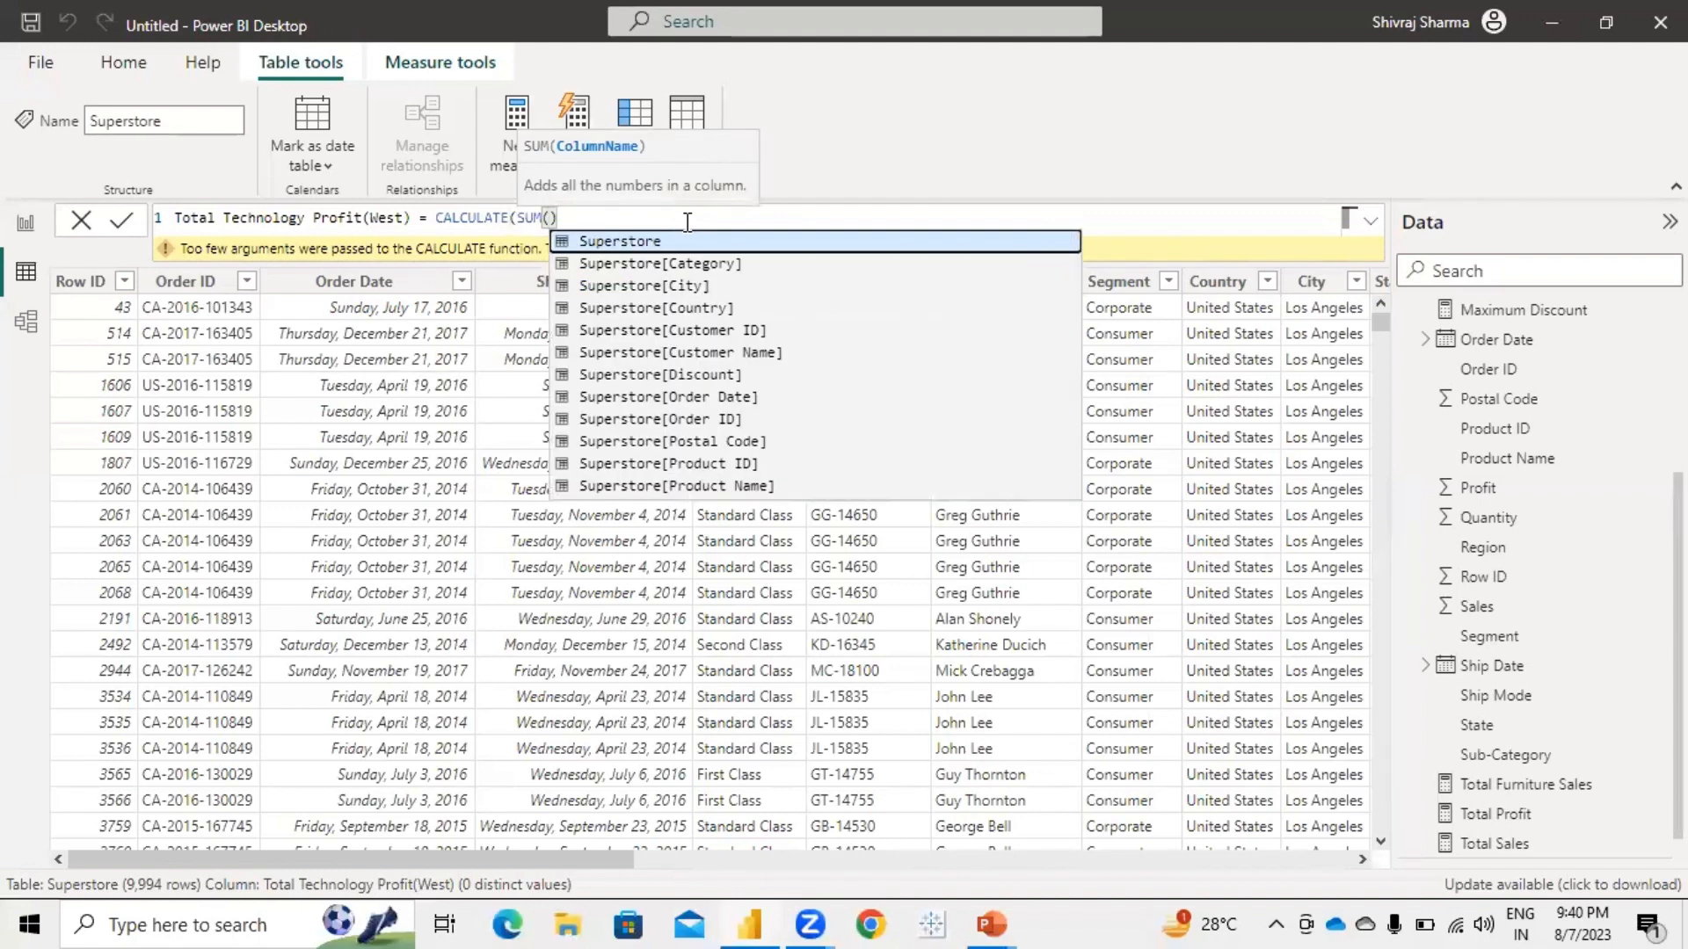
key(Down)
key(Down)
key(Down)
key(Down)
key(Down)
key(Down)
key(Down)
key(Down)
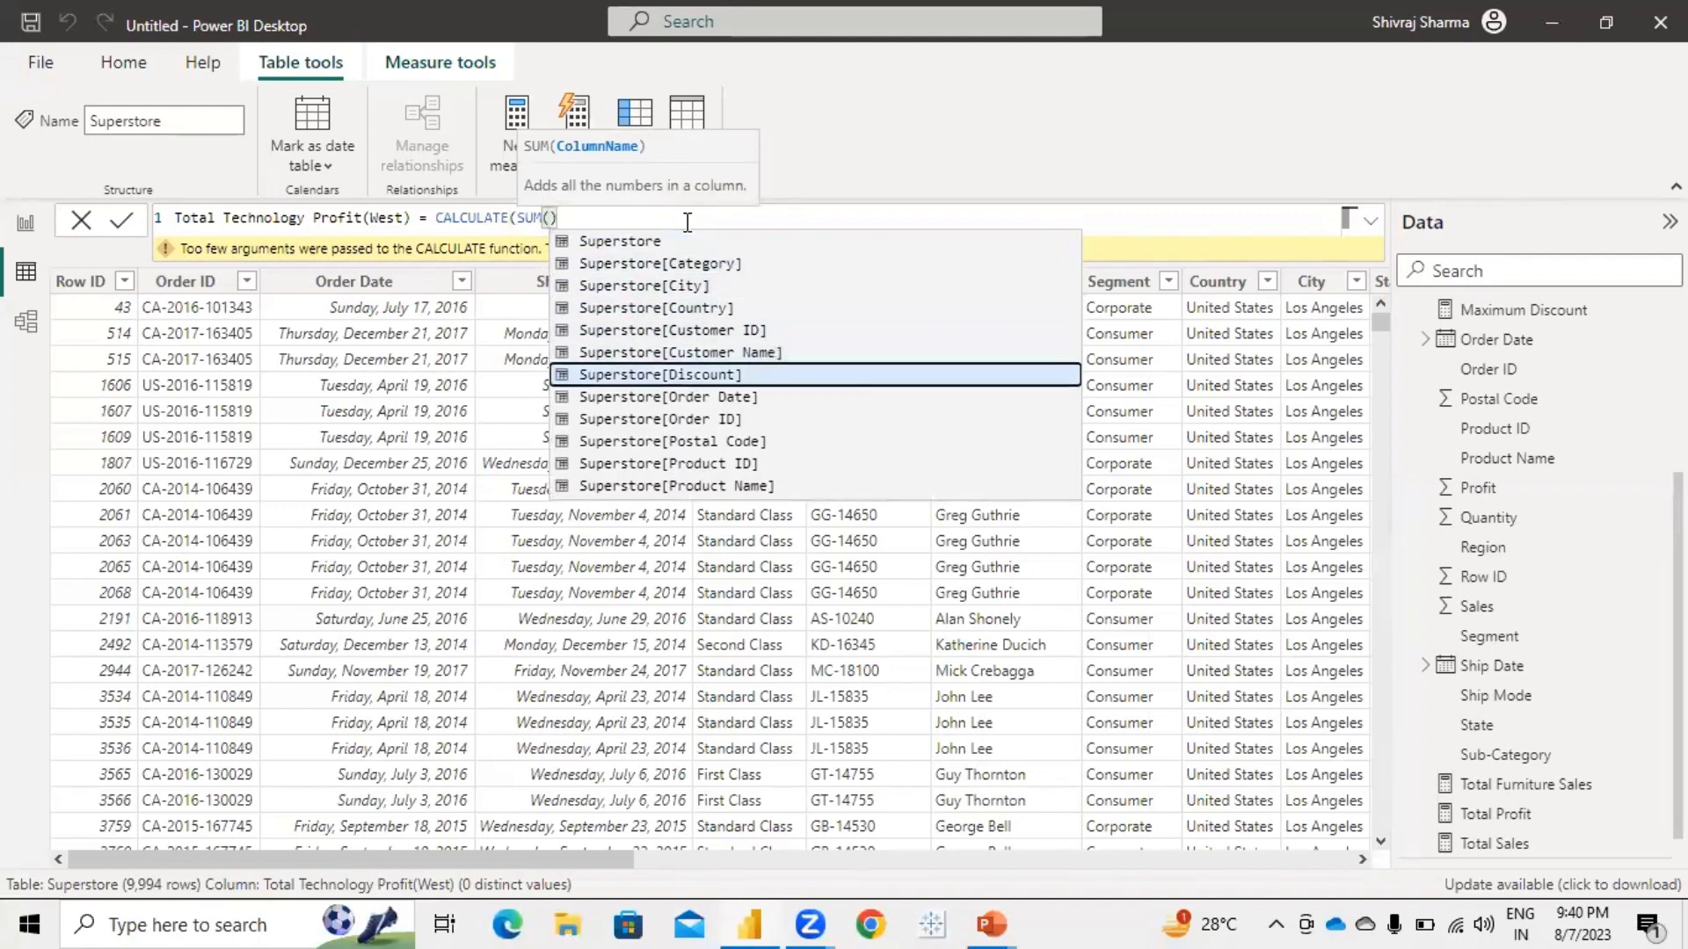
key(Down)
key(Down)
key(Down)
key(Down)
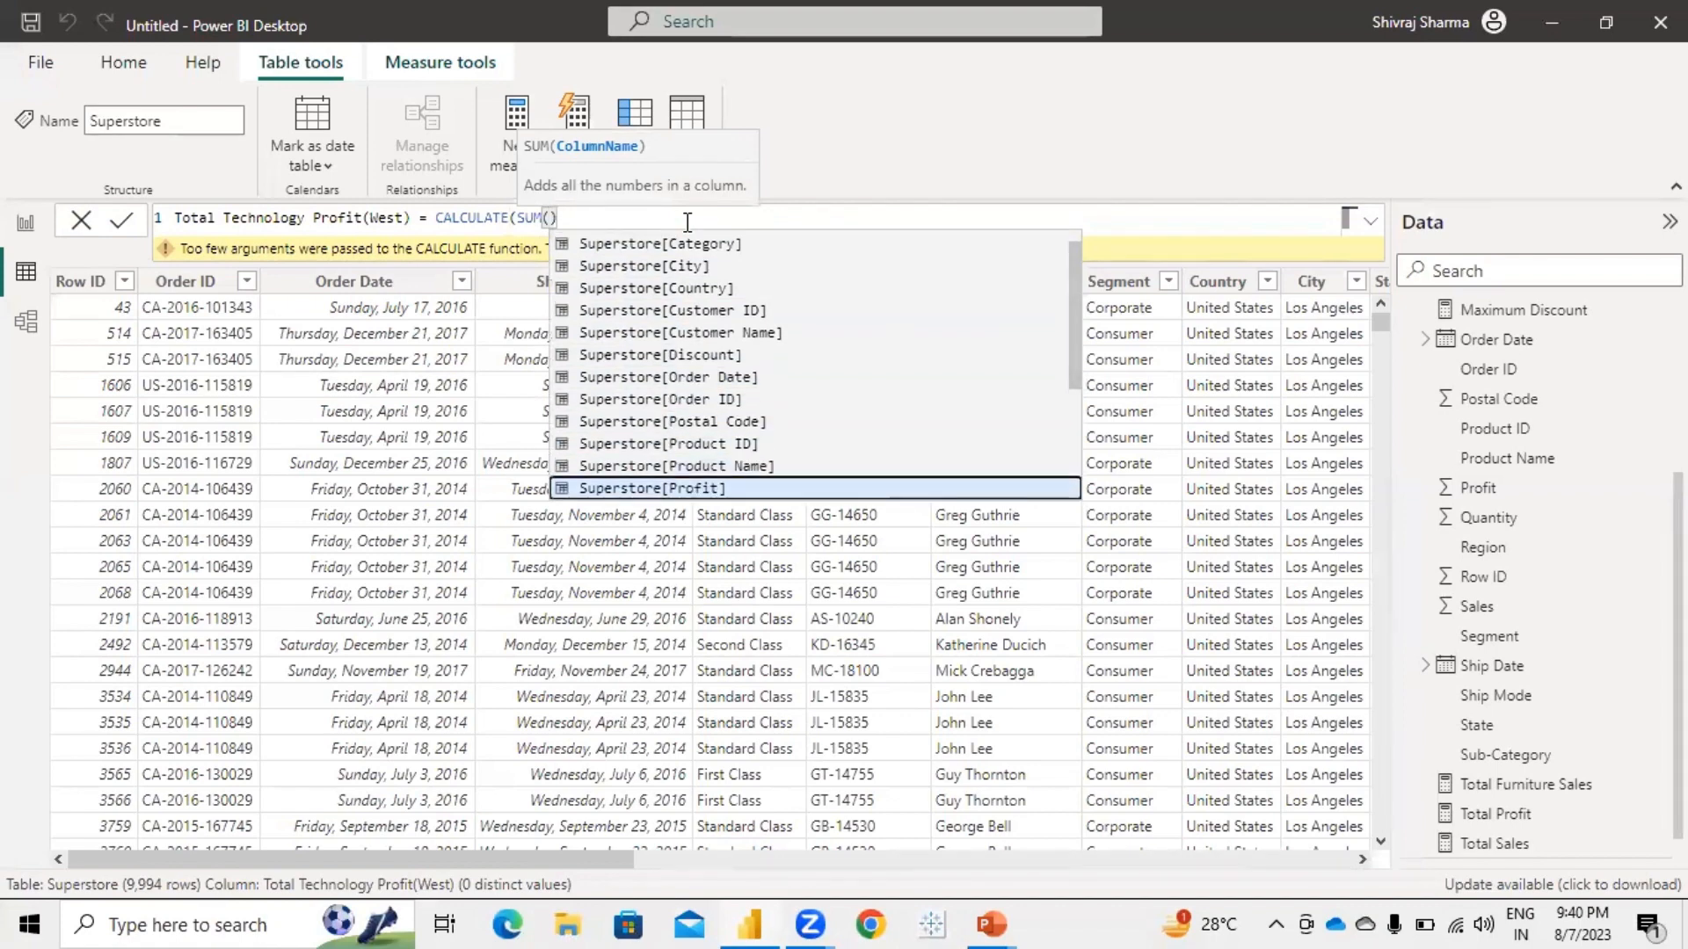
key(Tab)
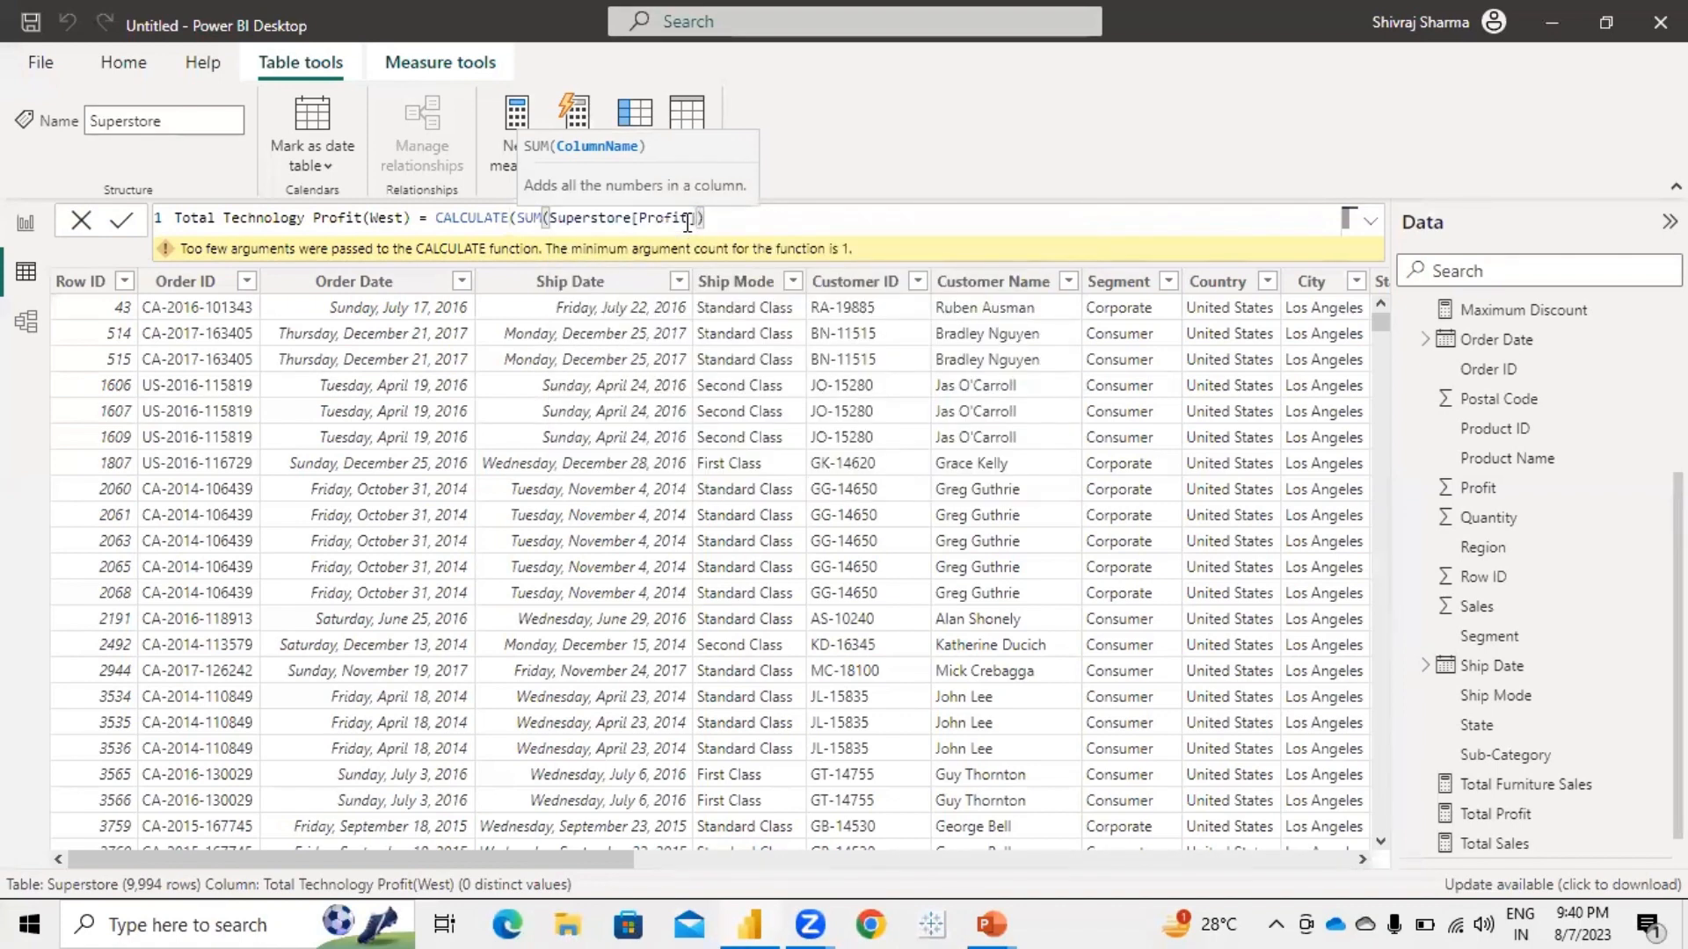
- Add the filter 'superstore'[category]="Technology" followed by a comma for another filter
text(,')
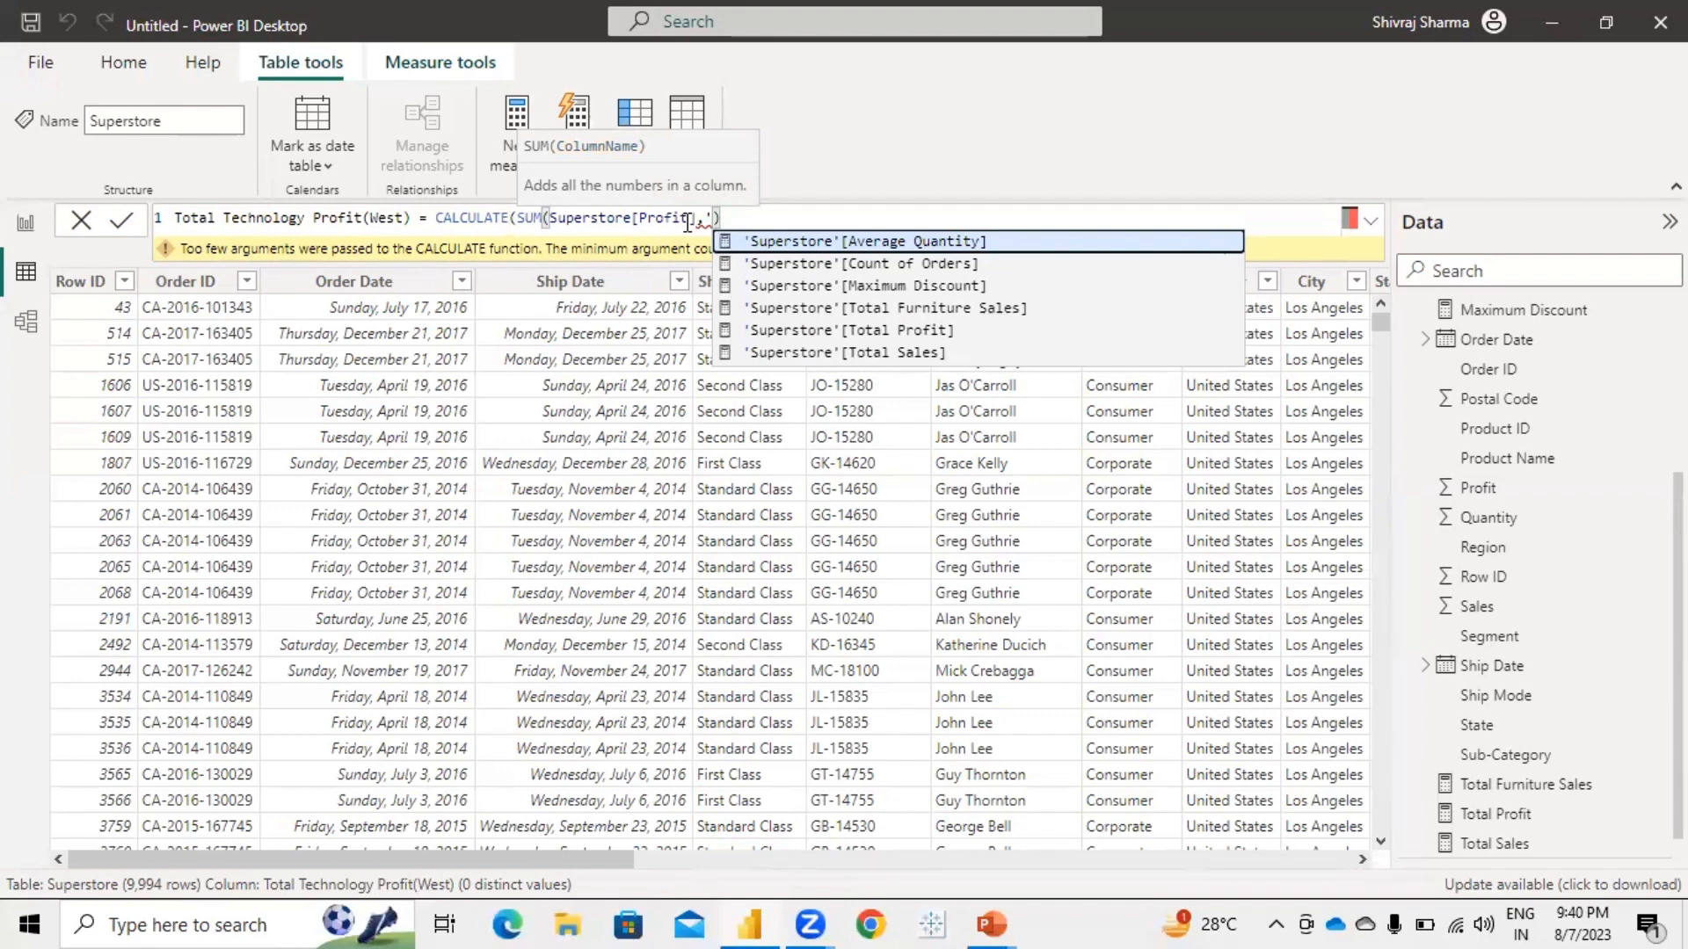
key(Down)
key(Down)
key(Down)
key(Down)
key(Down)
key(Down)
key(Down)
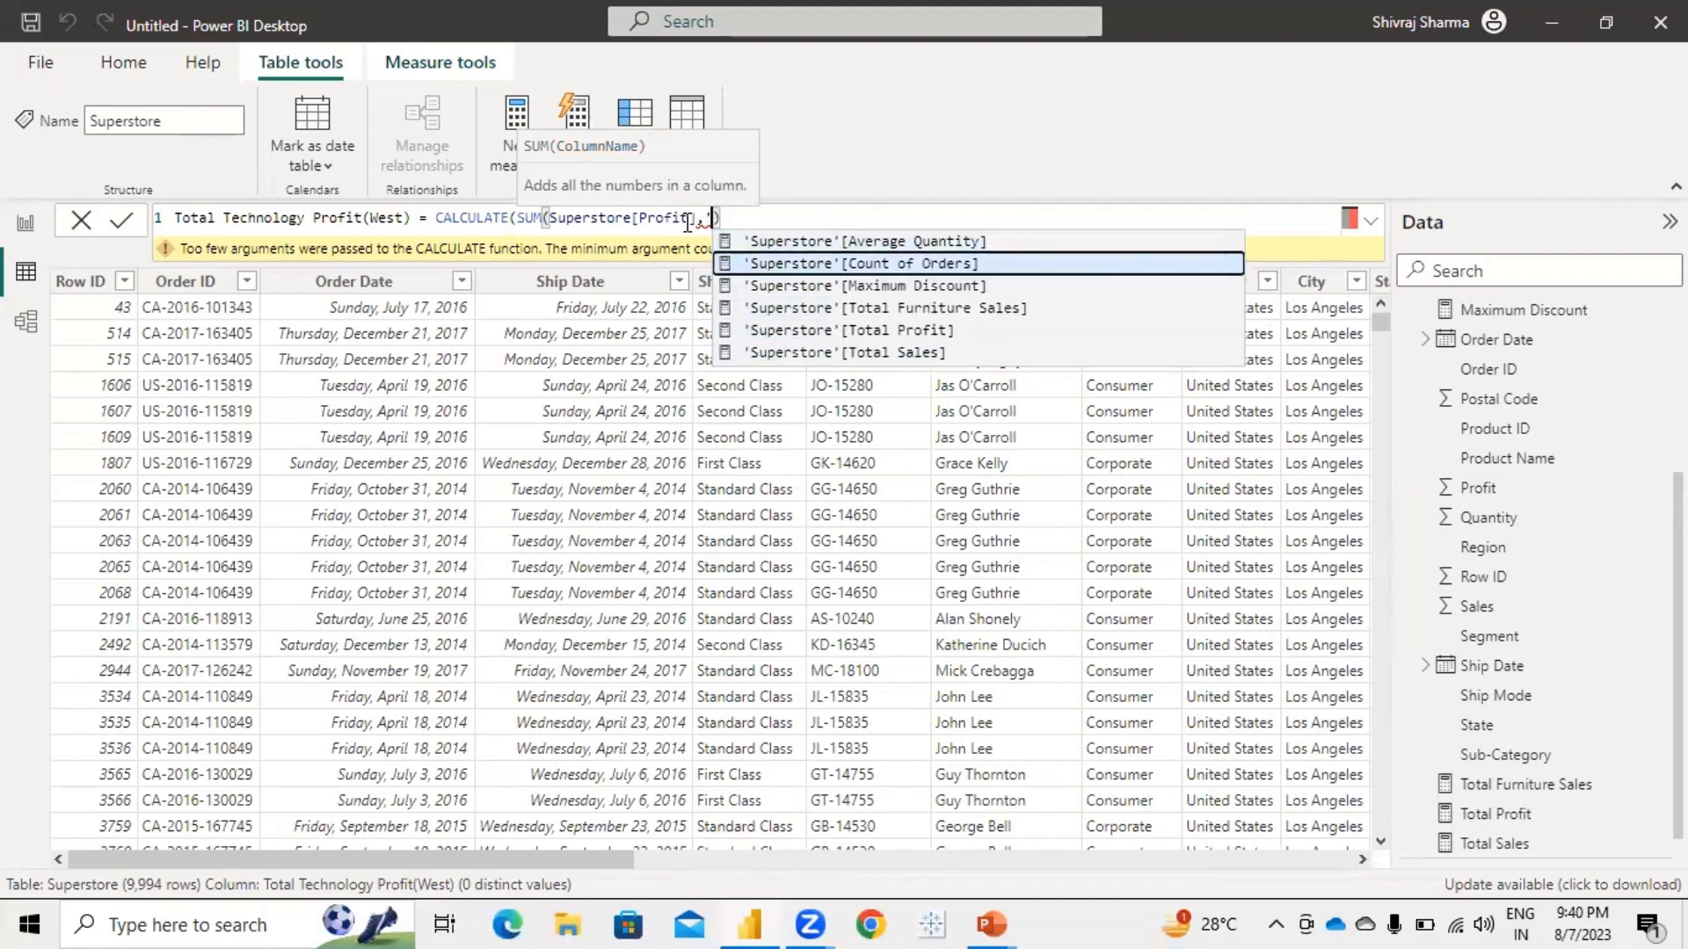
key(BackSpace)
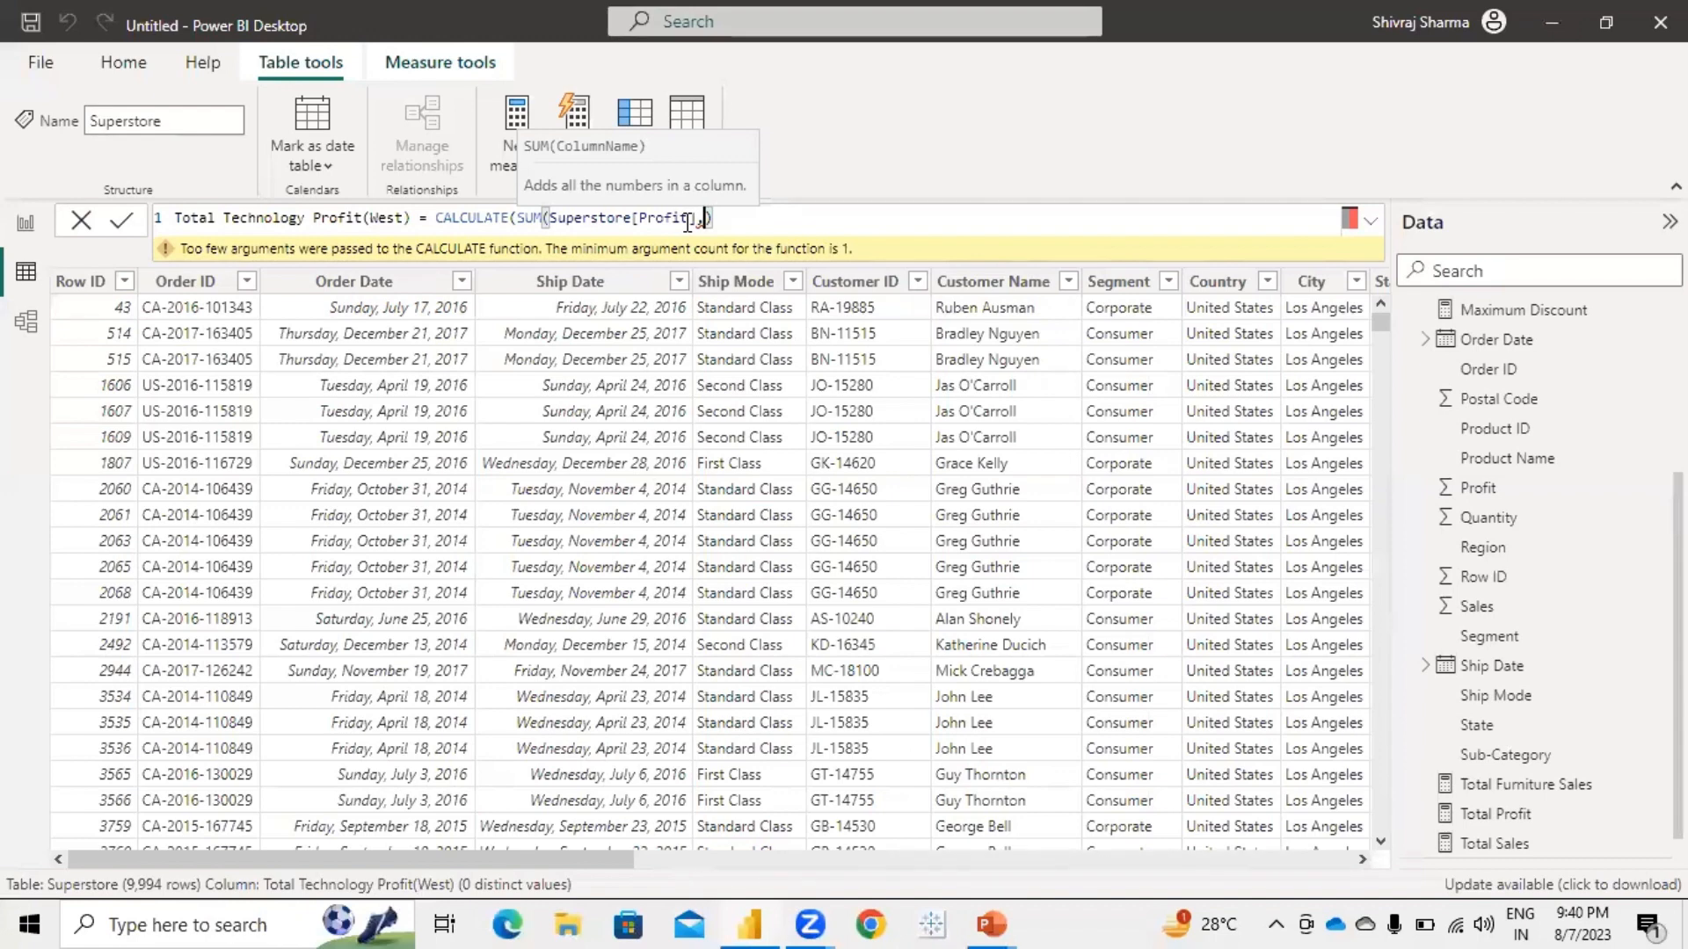
text(sup)
key(BackSpace)
key(BackSpace)
key(BackSpace)
text(ca)
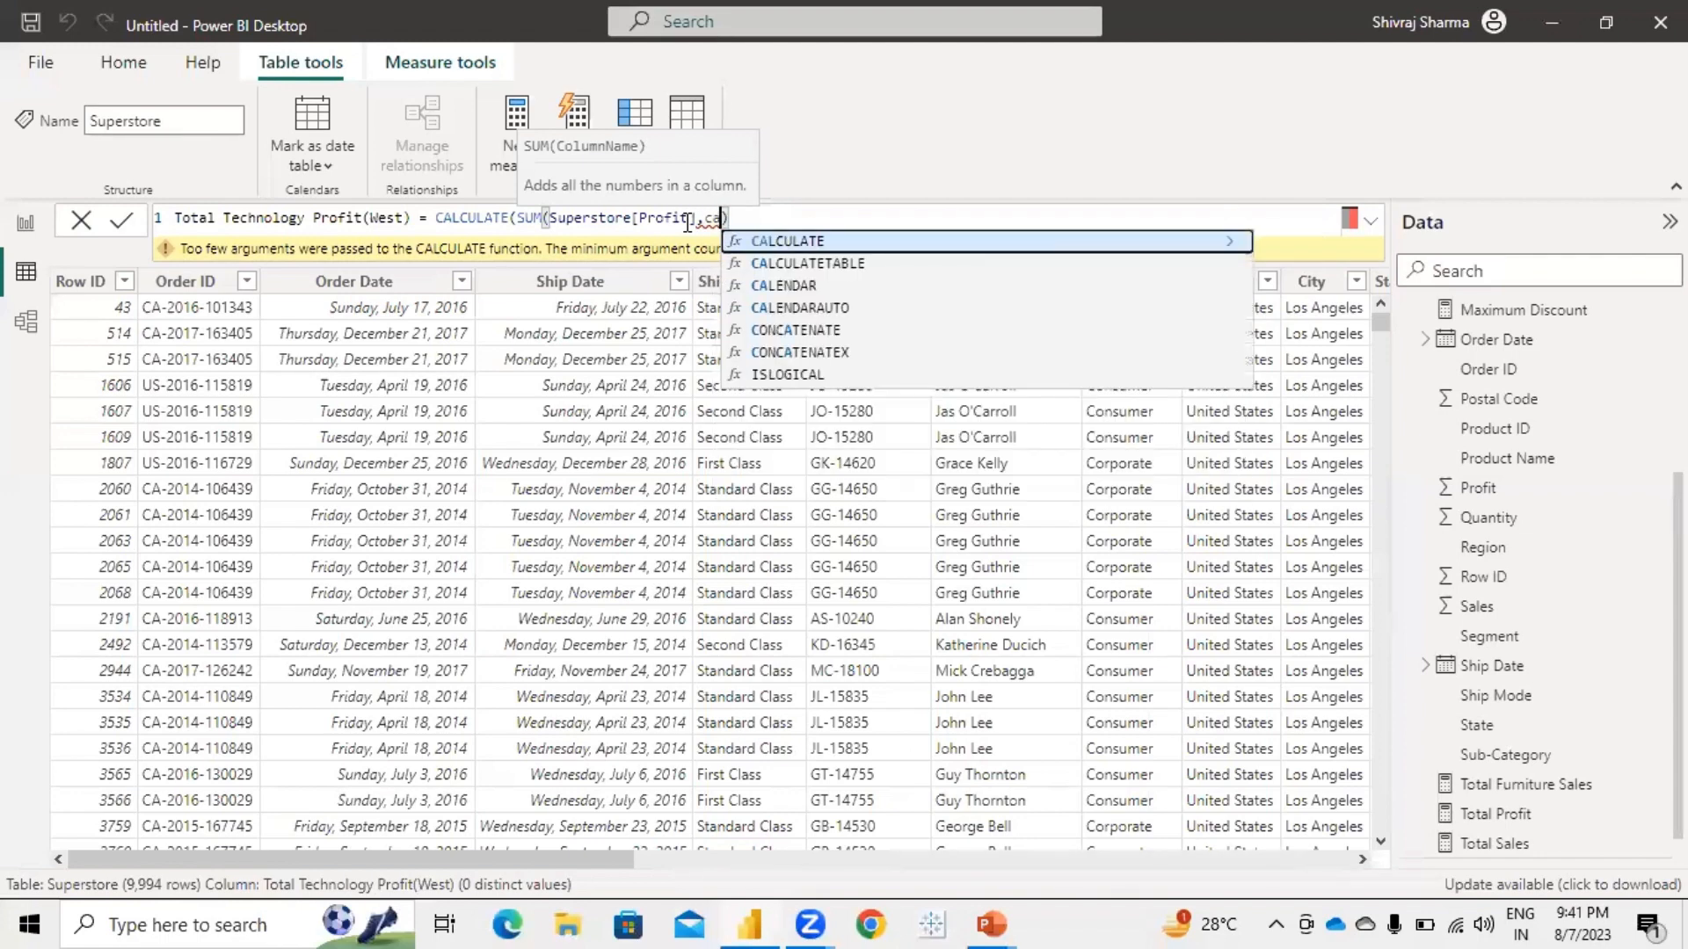
key(BackSpace)
key(BackSpace)
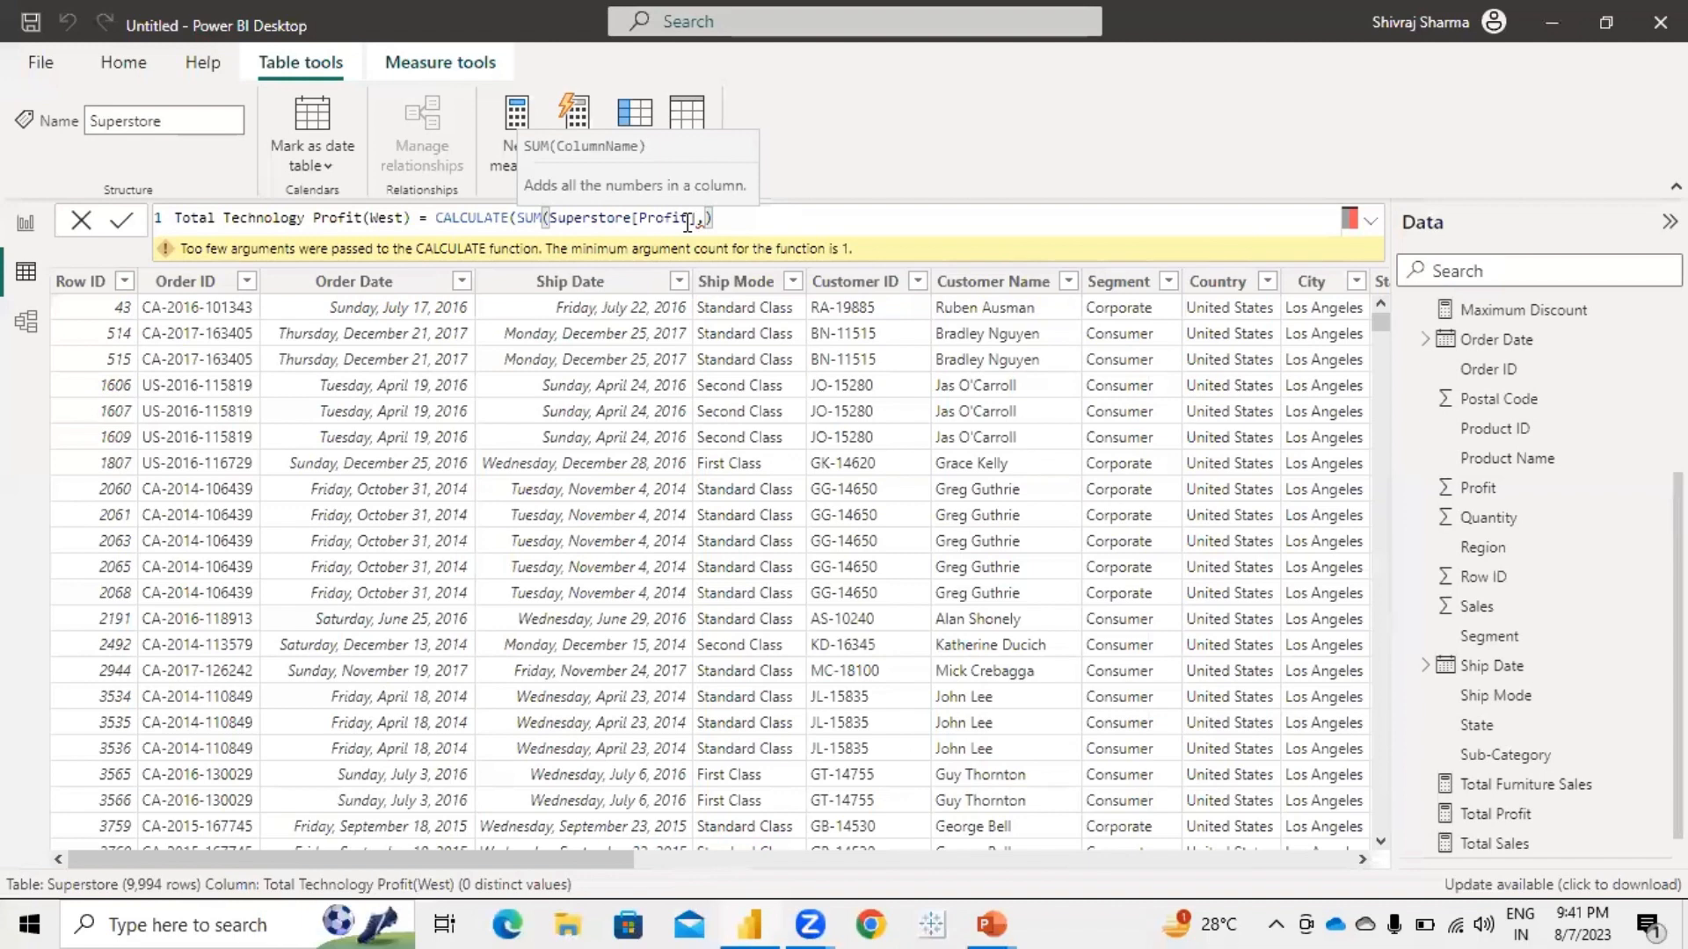
text('superstore)
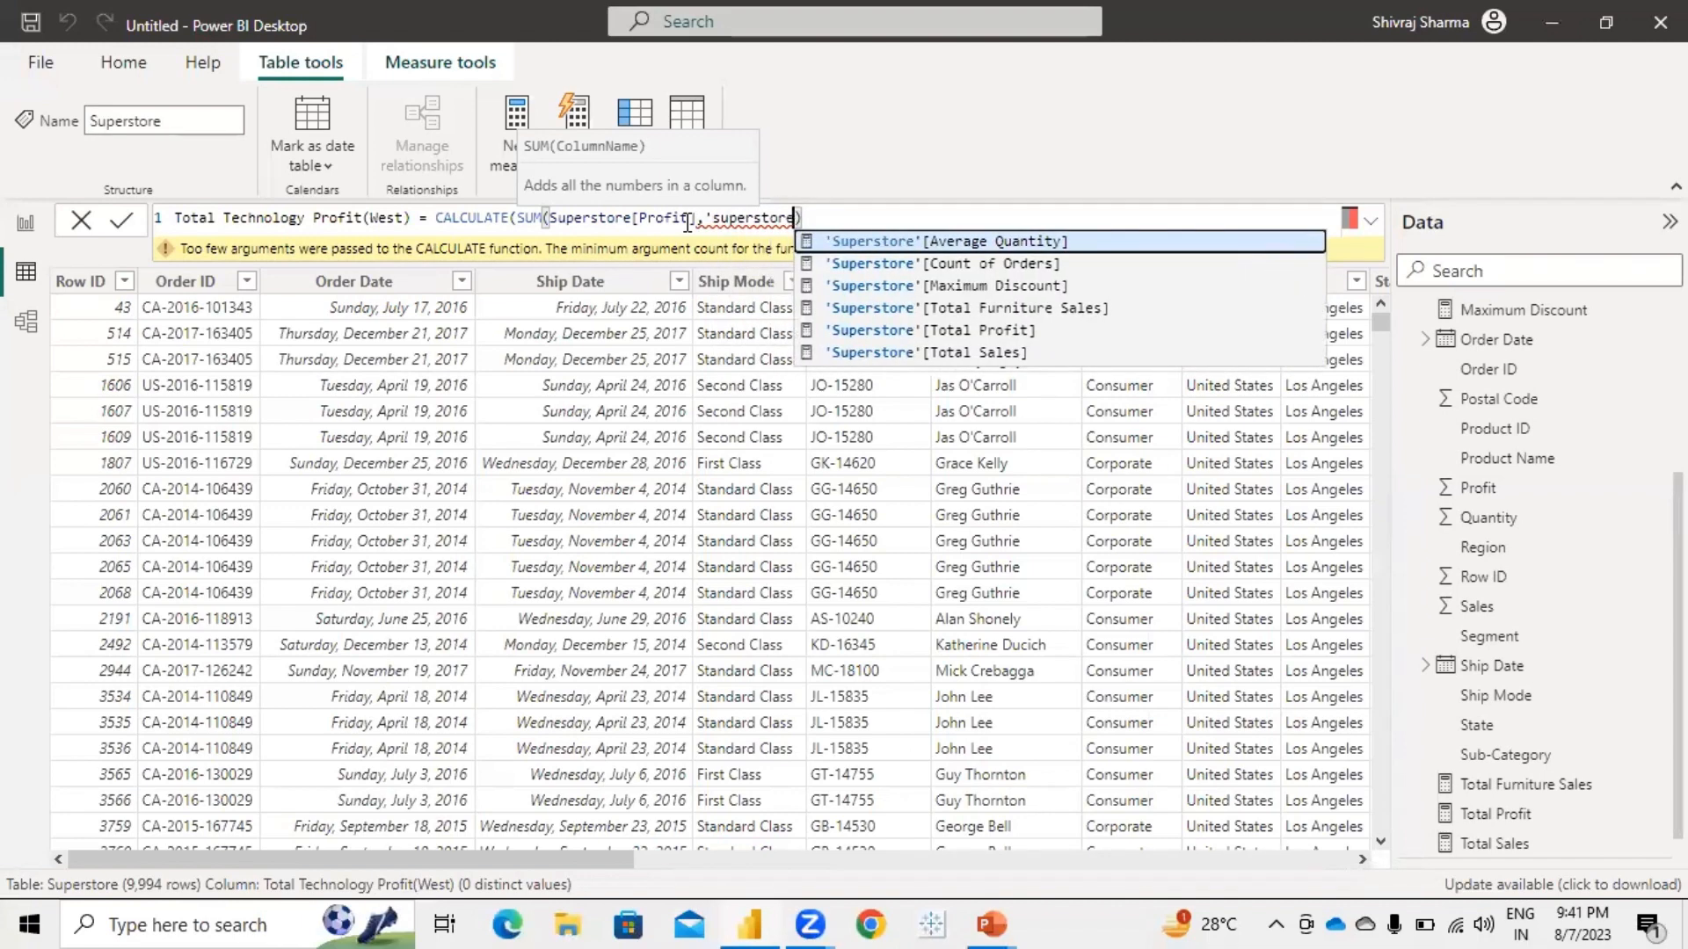
text('[)
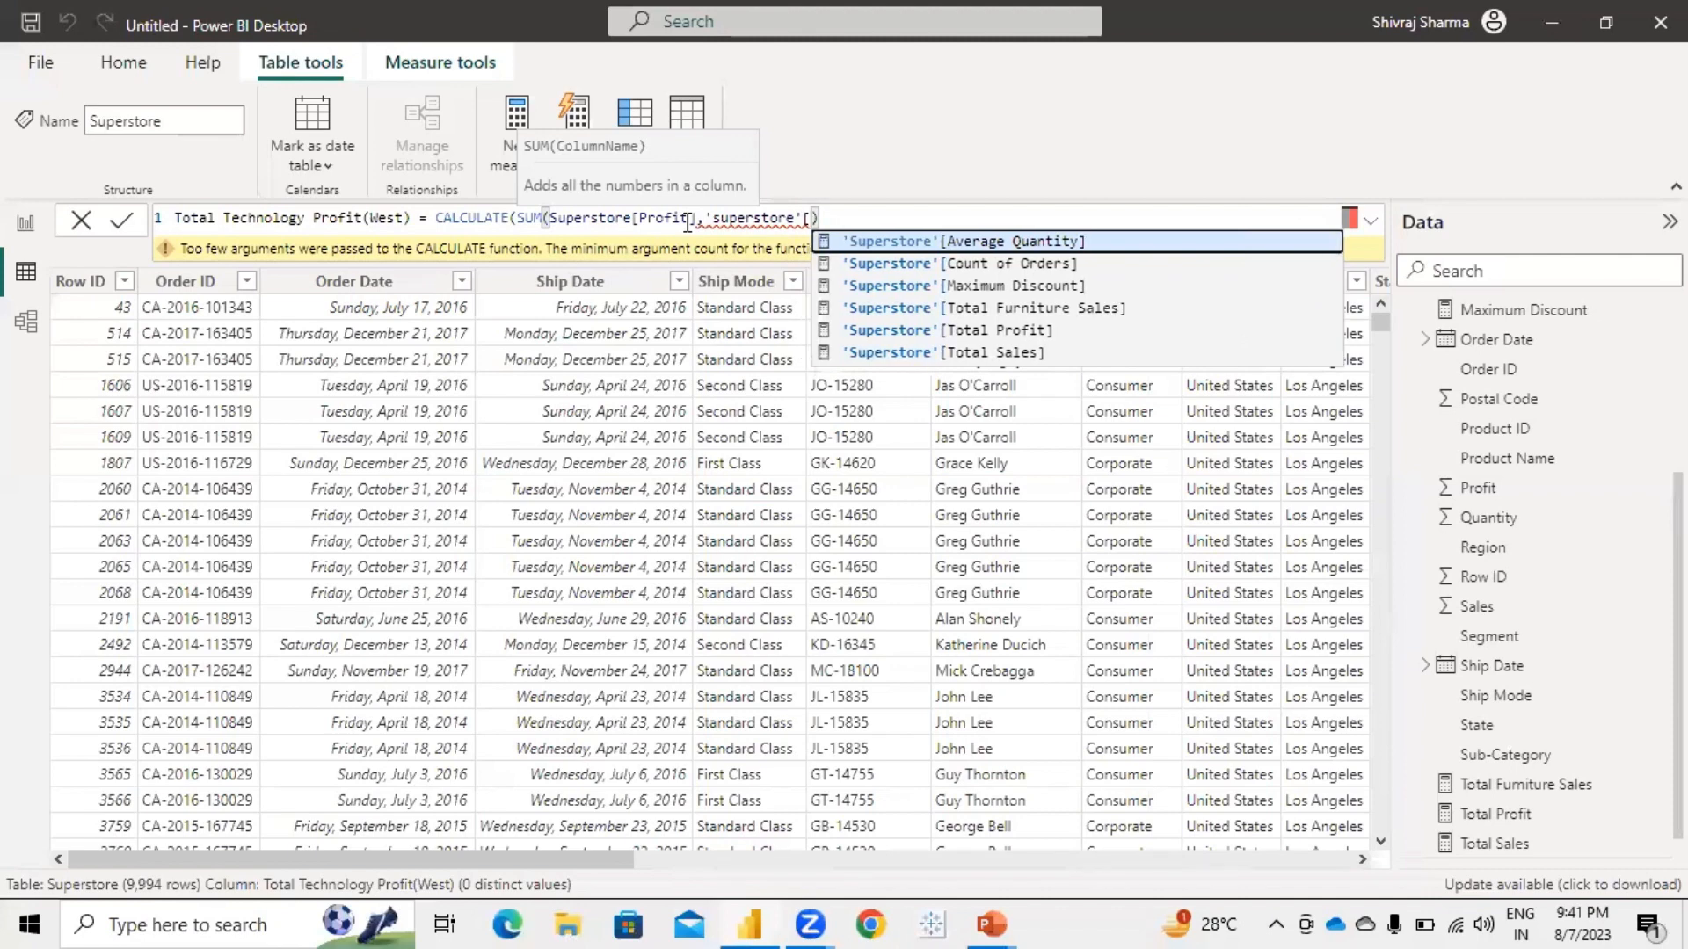
text(ca)
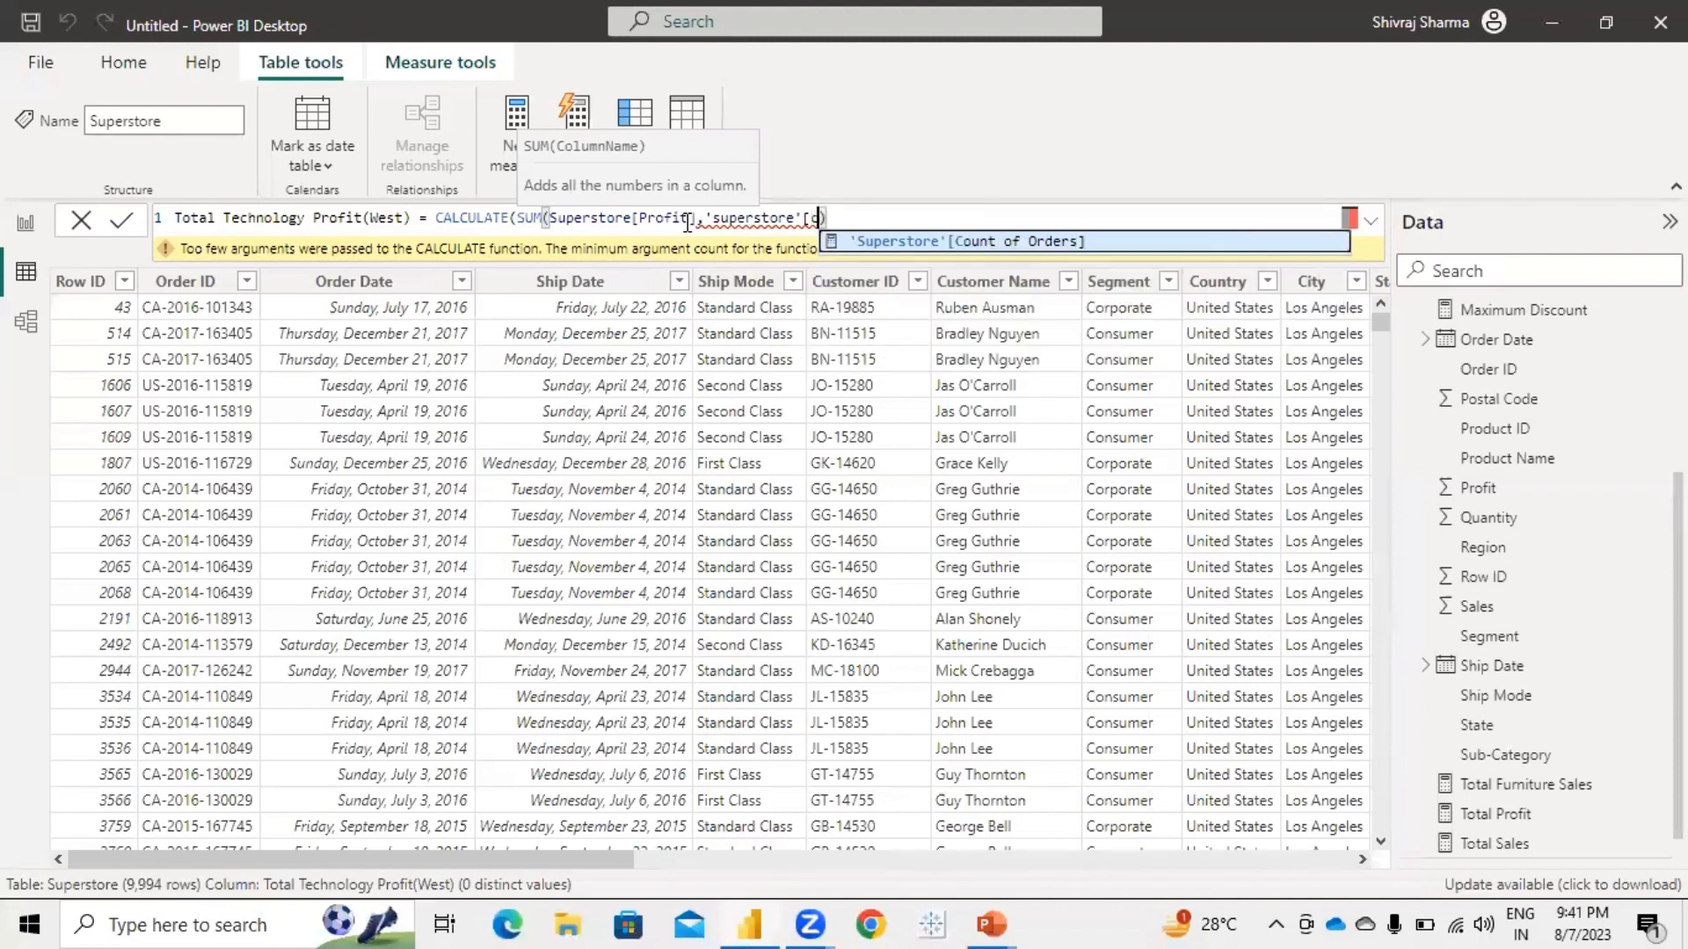
text(tegory)
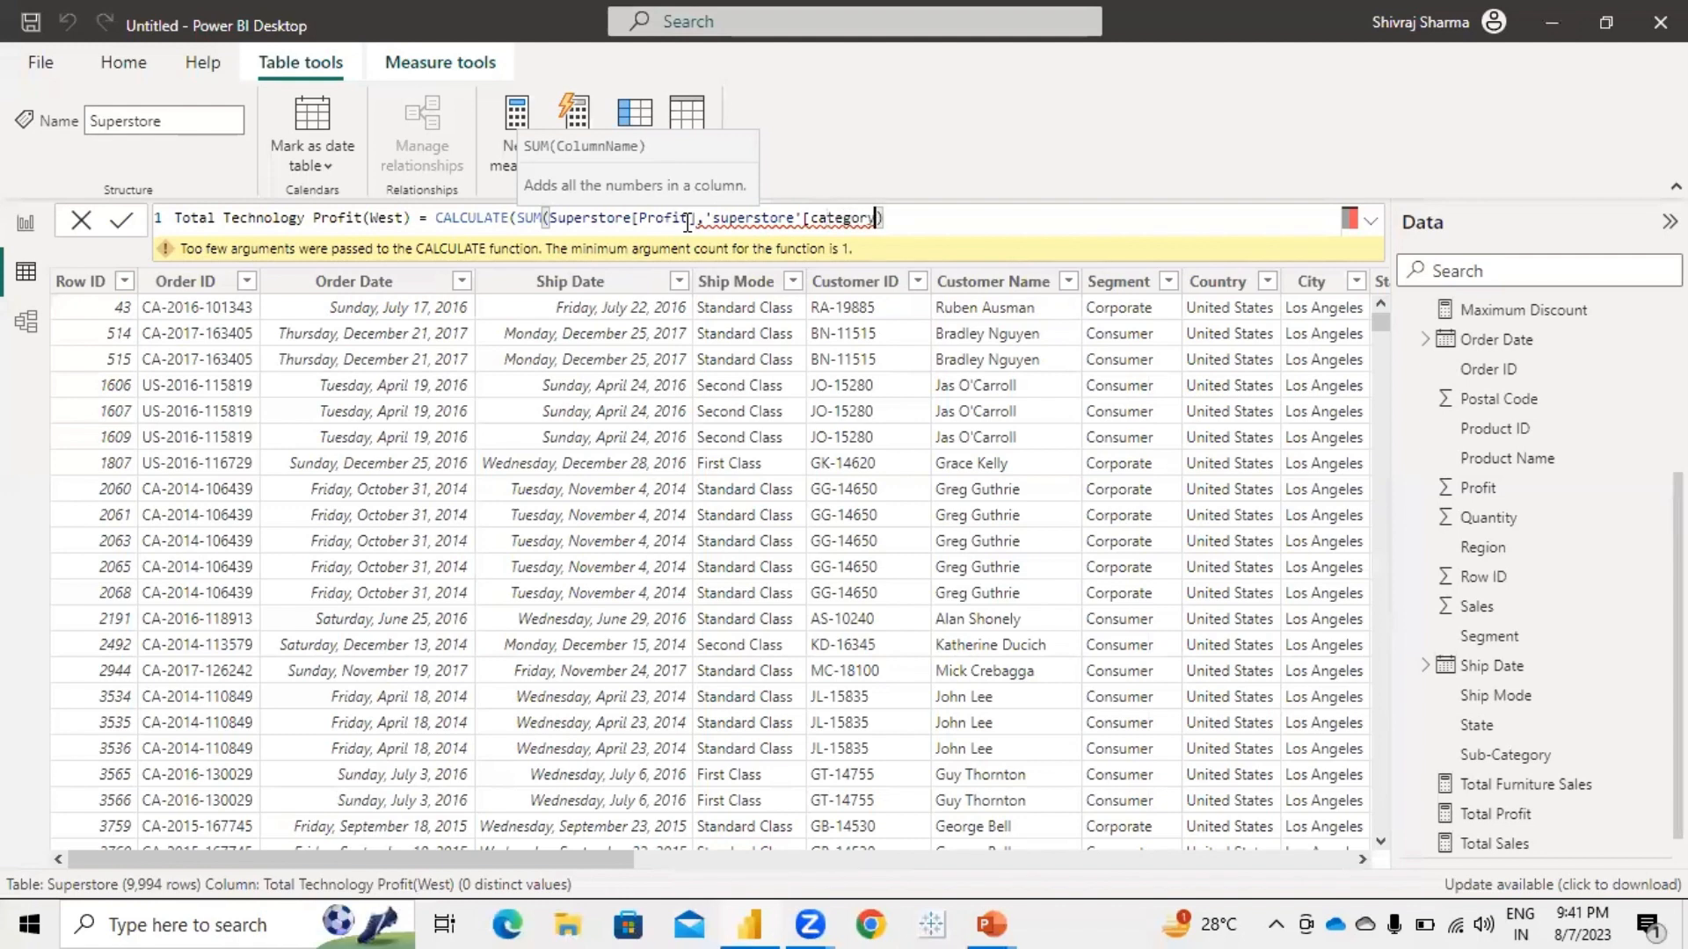
text(])
text(=')
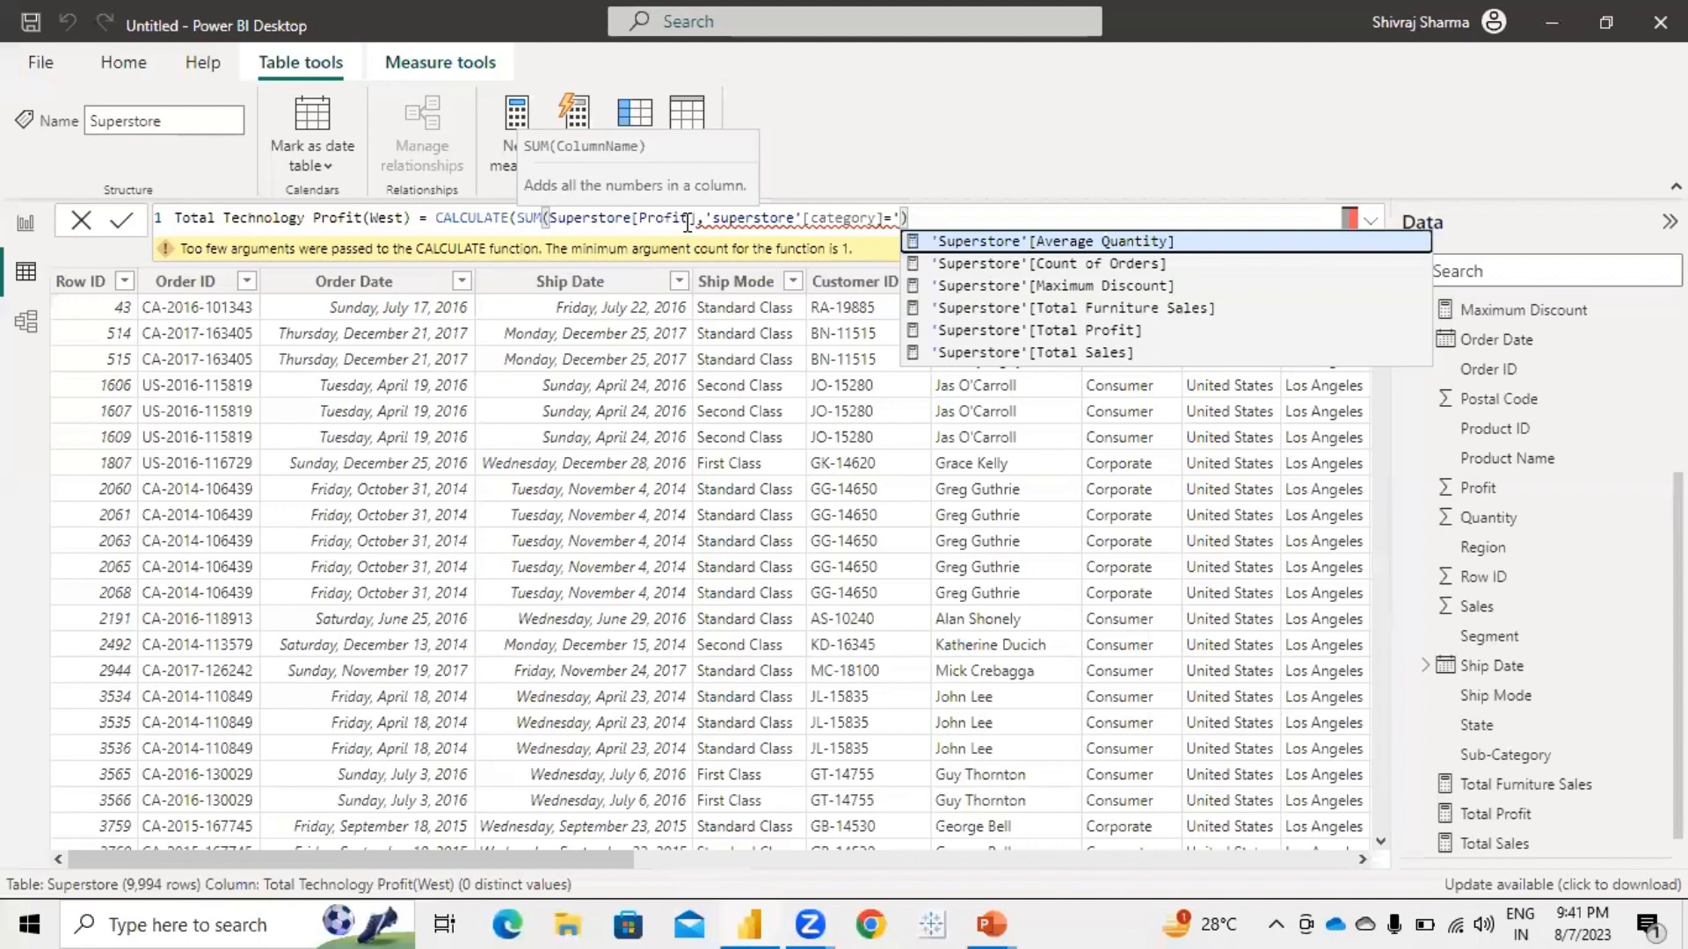
key(BackSpace)
text(")
text(Technolo)
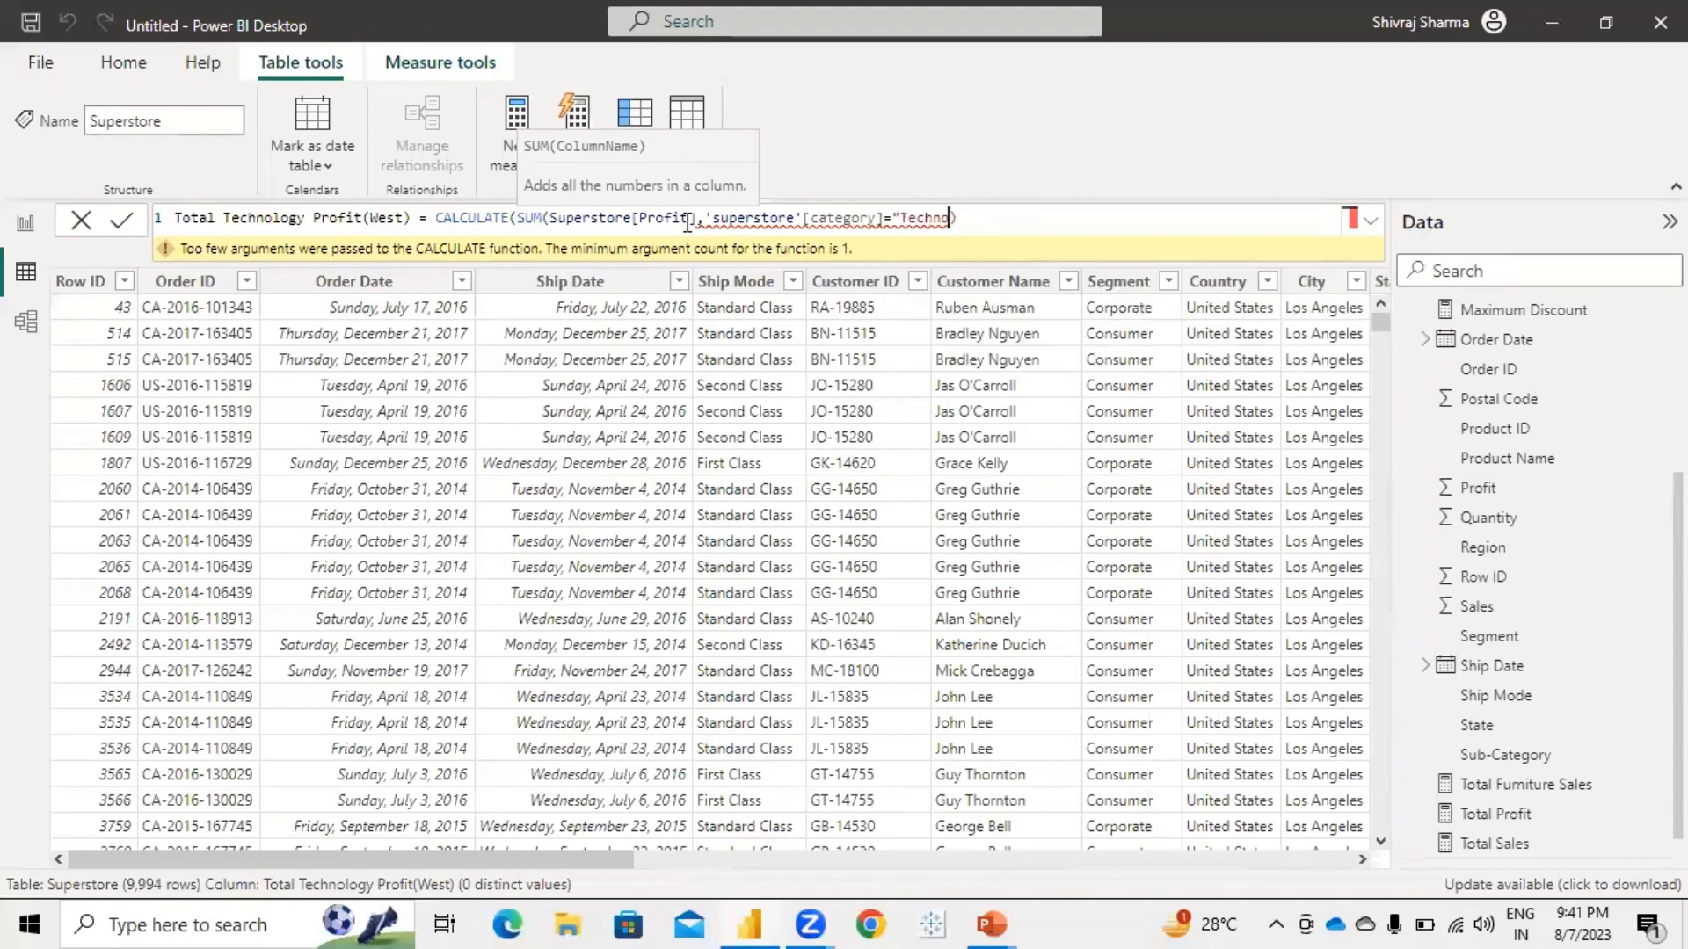
text(gu)
key(BackSpace)
text(y",)
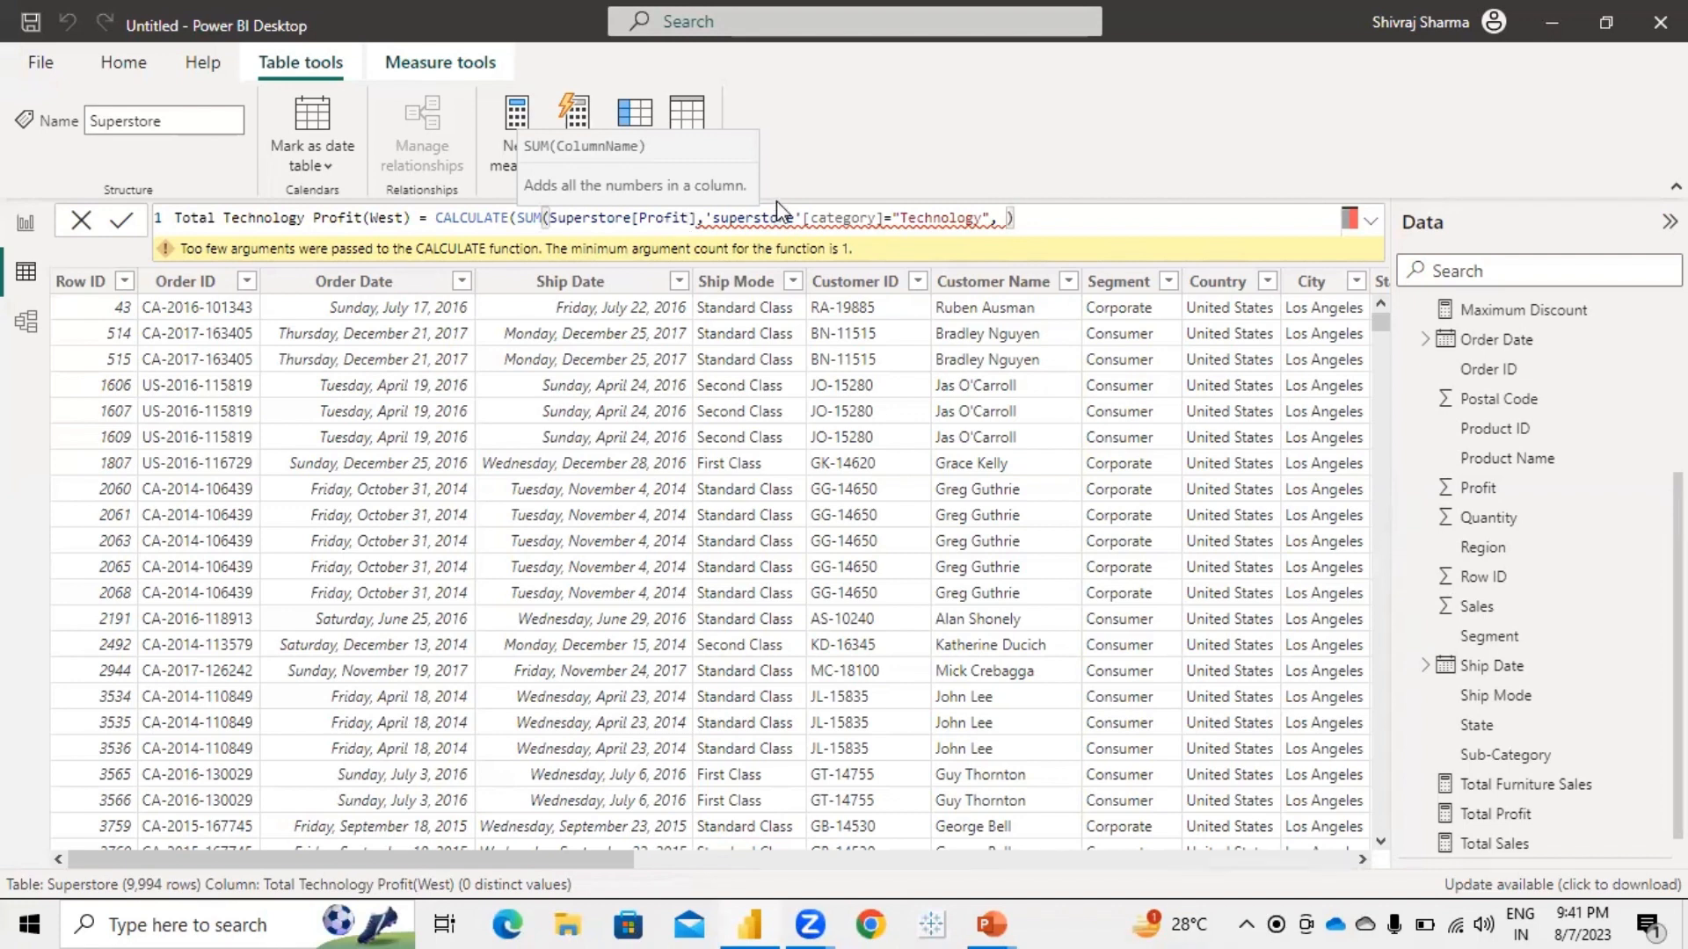
scroll(1534, 360, up, 3)
- Copy the Total Technology Profit (West) formula from PowerPoint's CALCULATE slide back into Power BI
click(1486, 316)
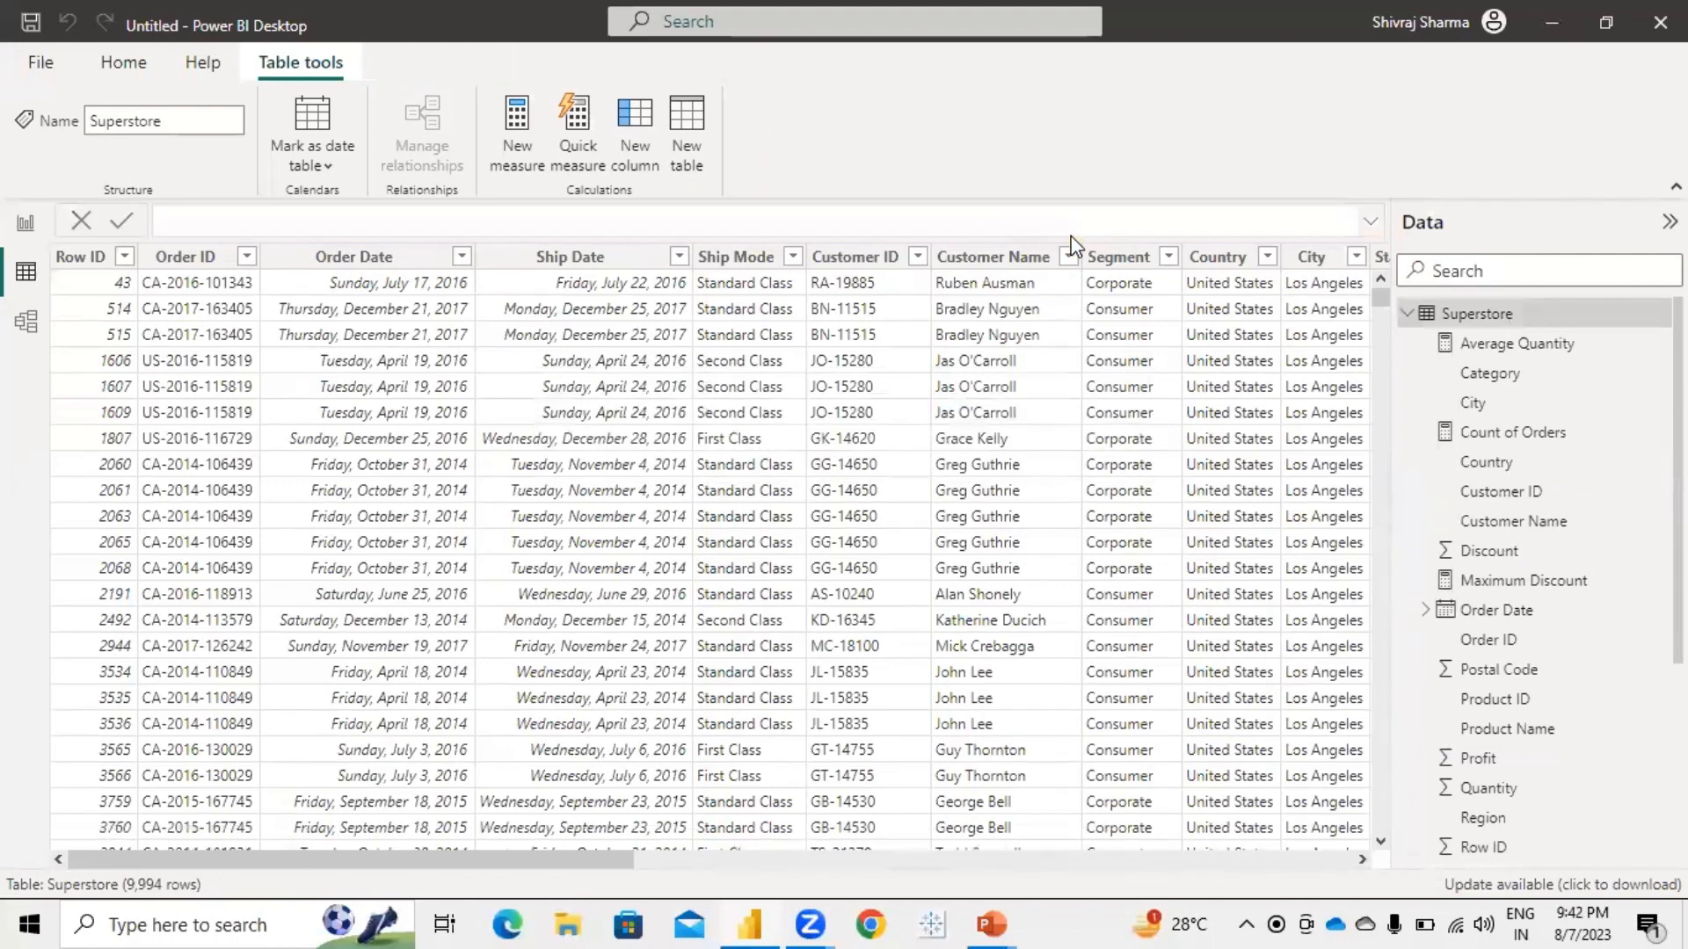
mouse_move(987, 921)
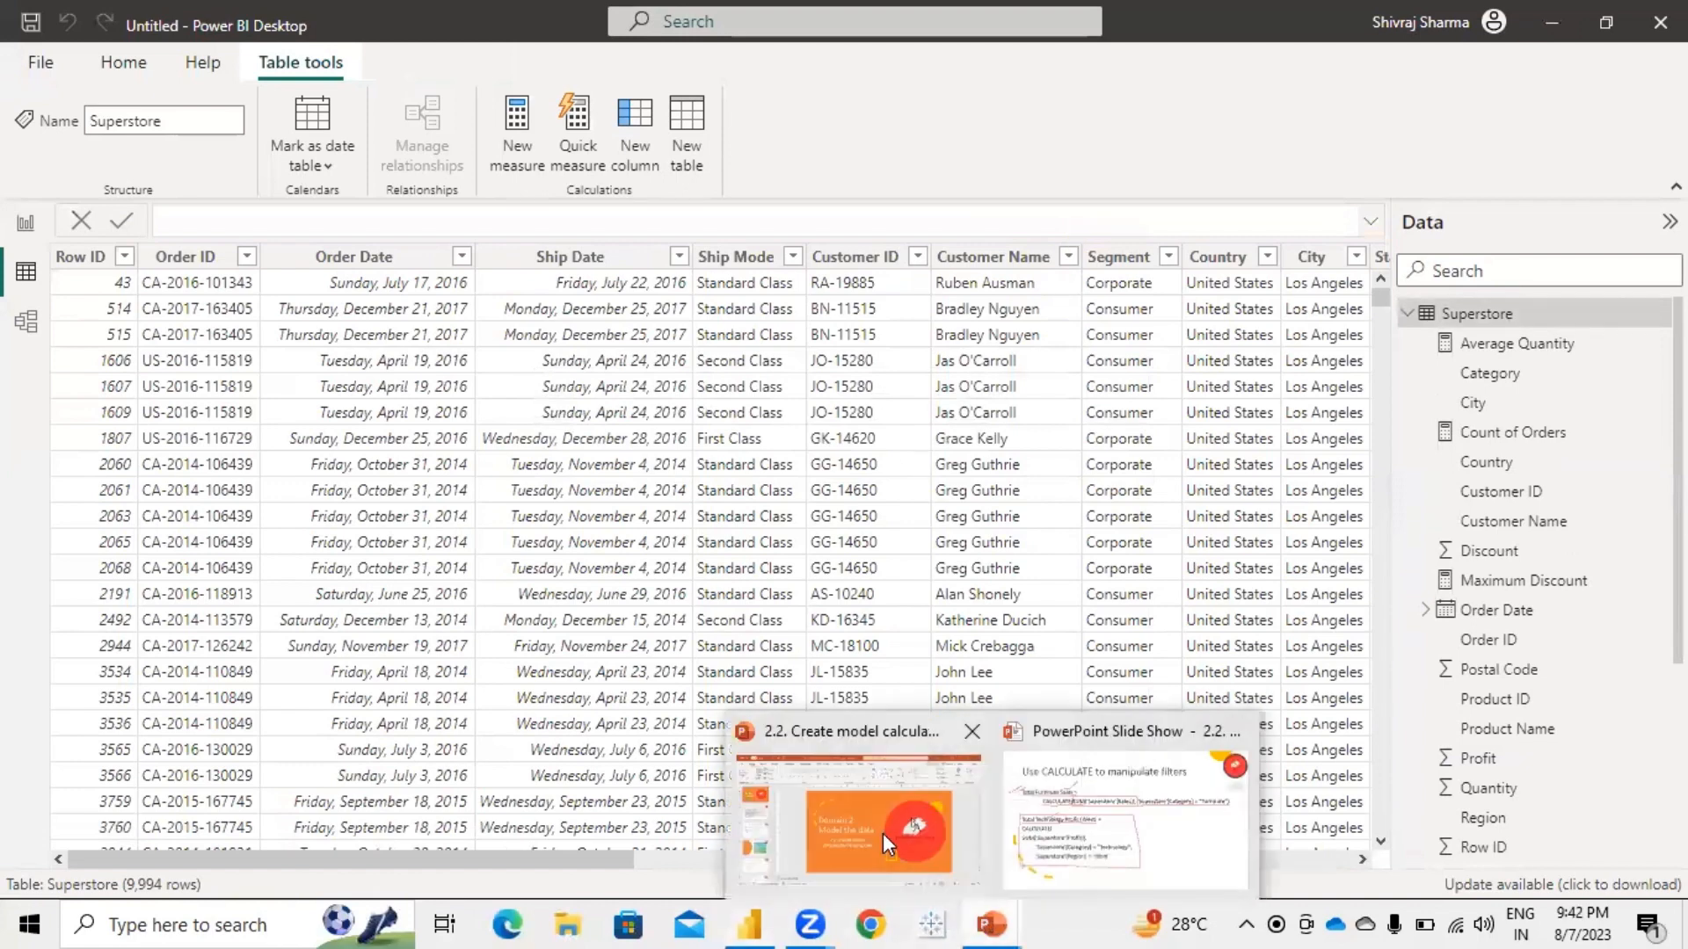
click(883, 834)
scroll(135, 529, down, 5)
click(134, 473)
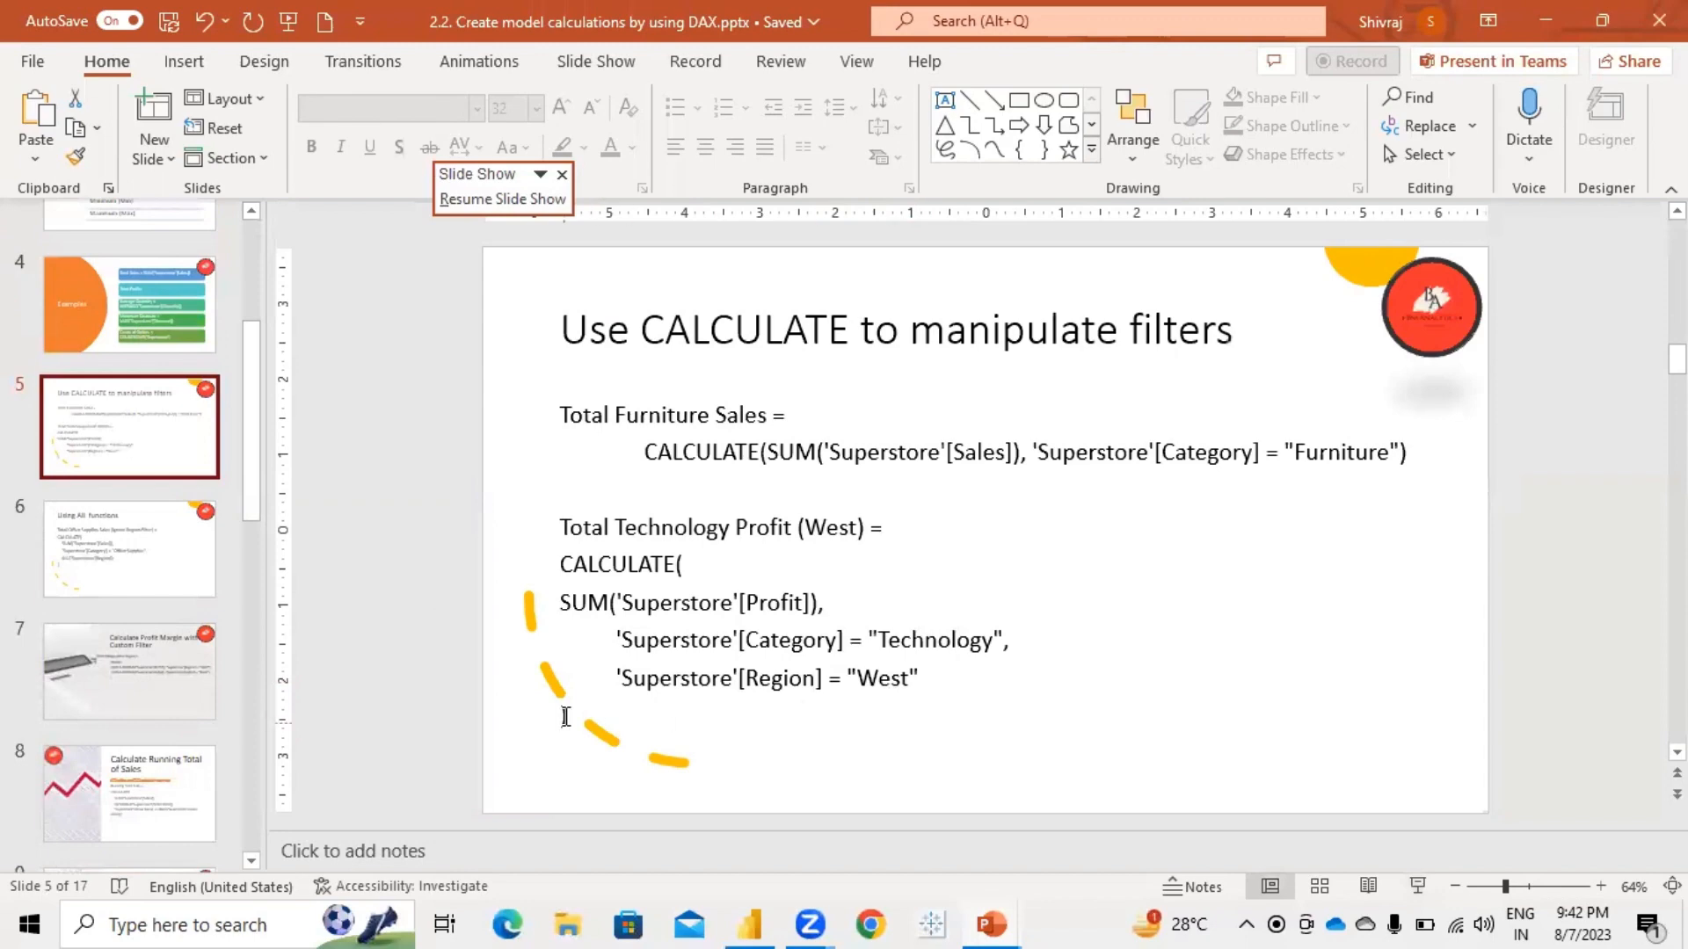
drag(567, 717, 560, 529)
key(ctrl+c)
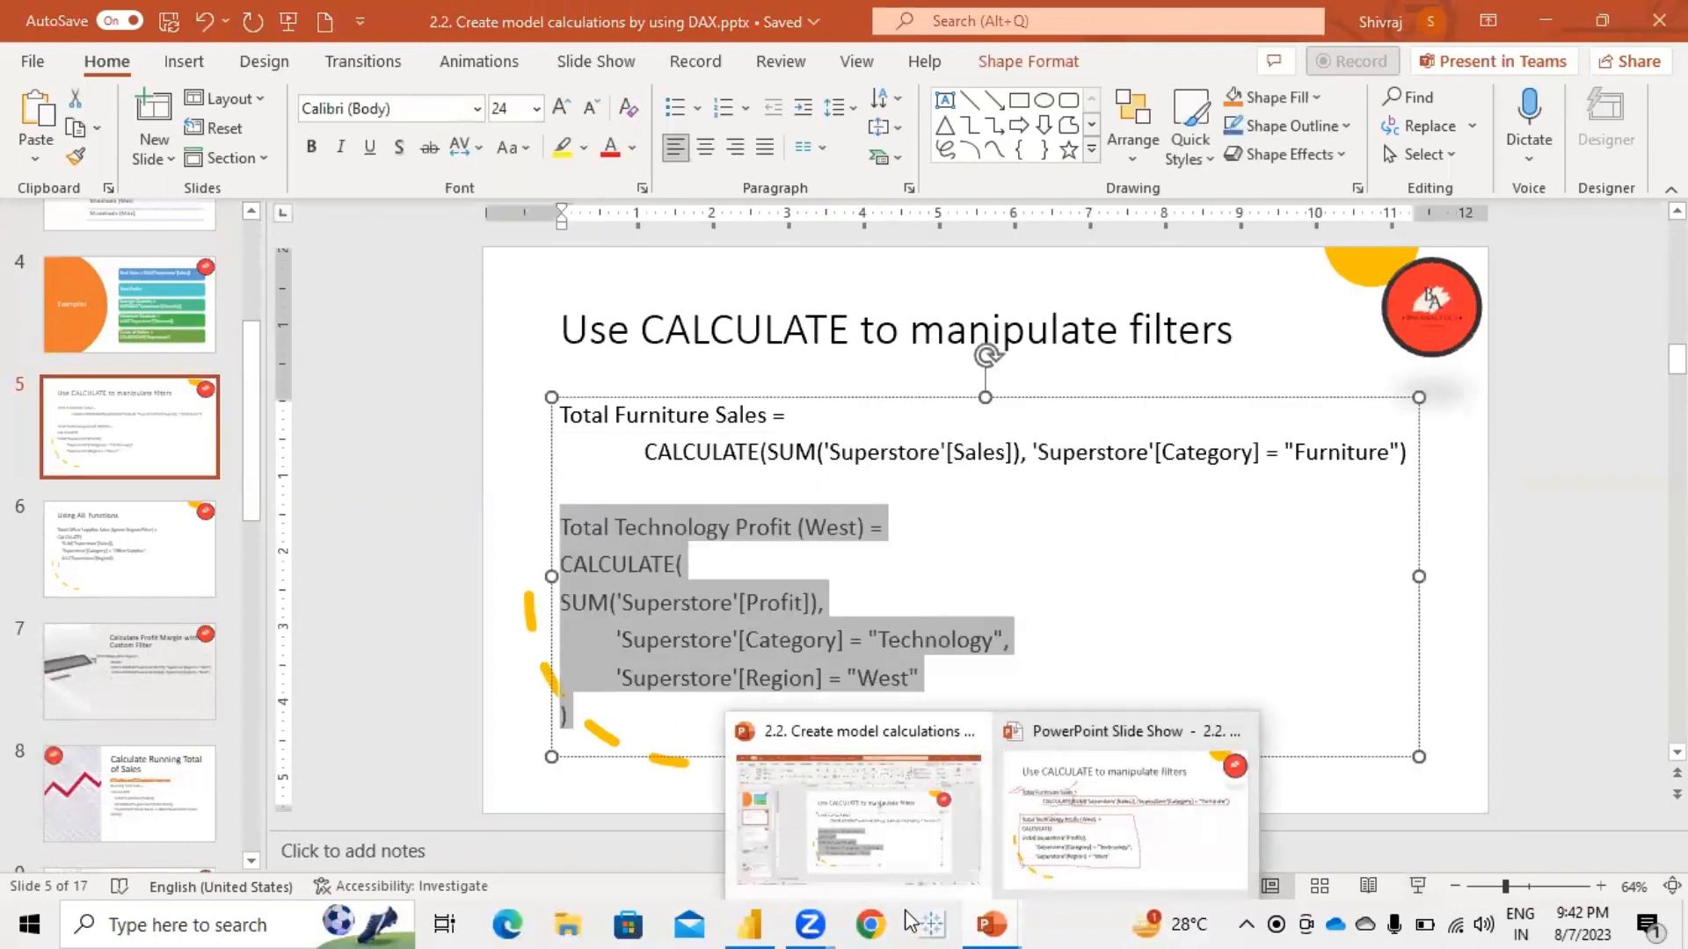
click(752, 921)
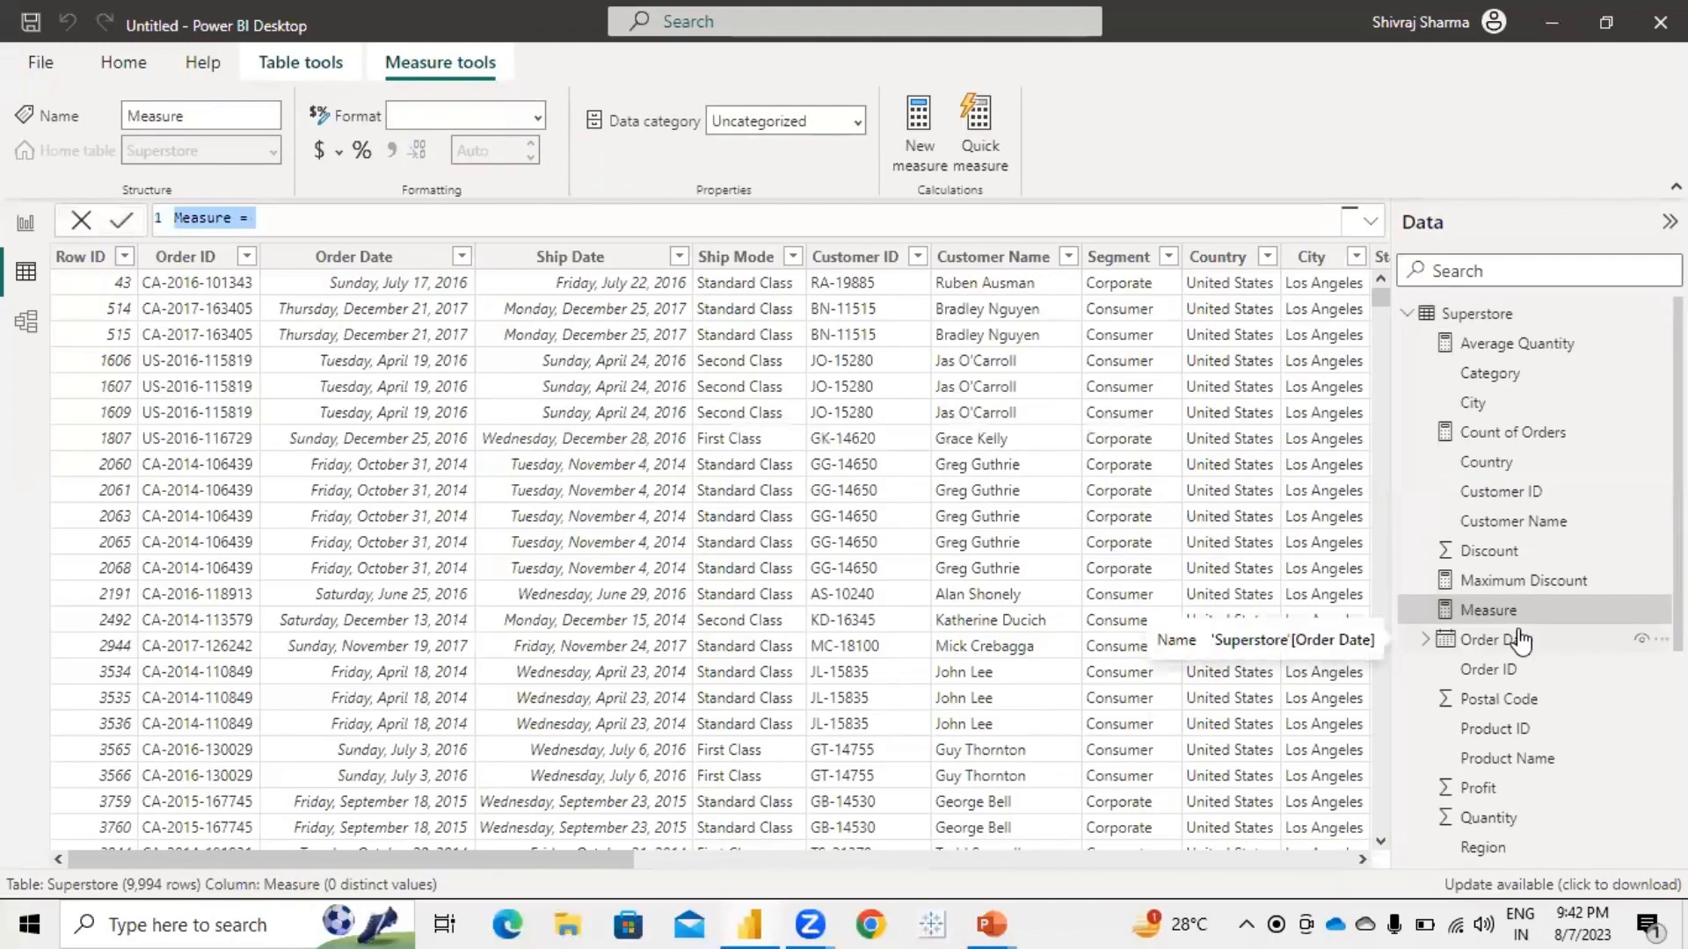
- Select the Superstore table in the Data pane and create a new blank measure there
scroll(1521, 642, down, 3)
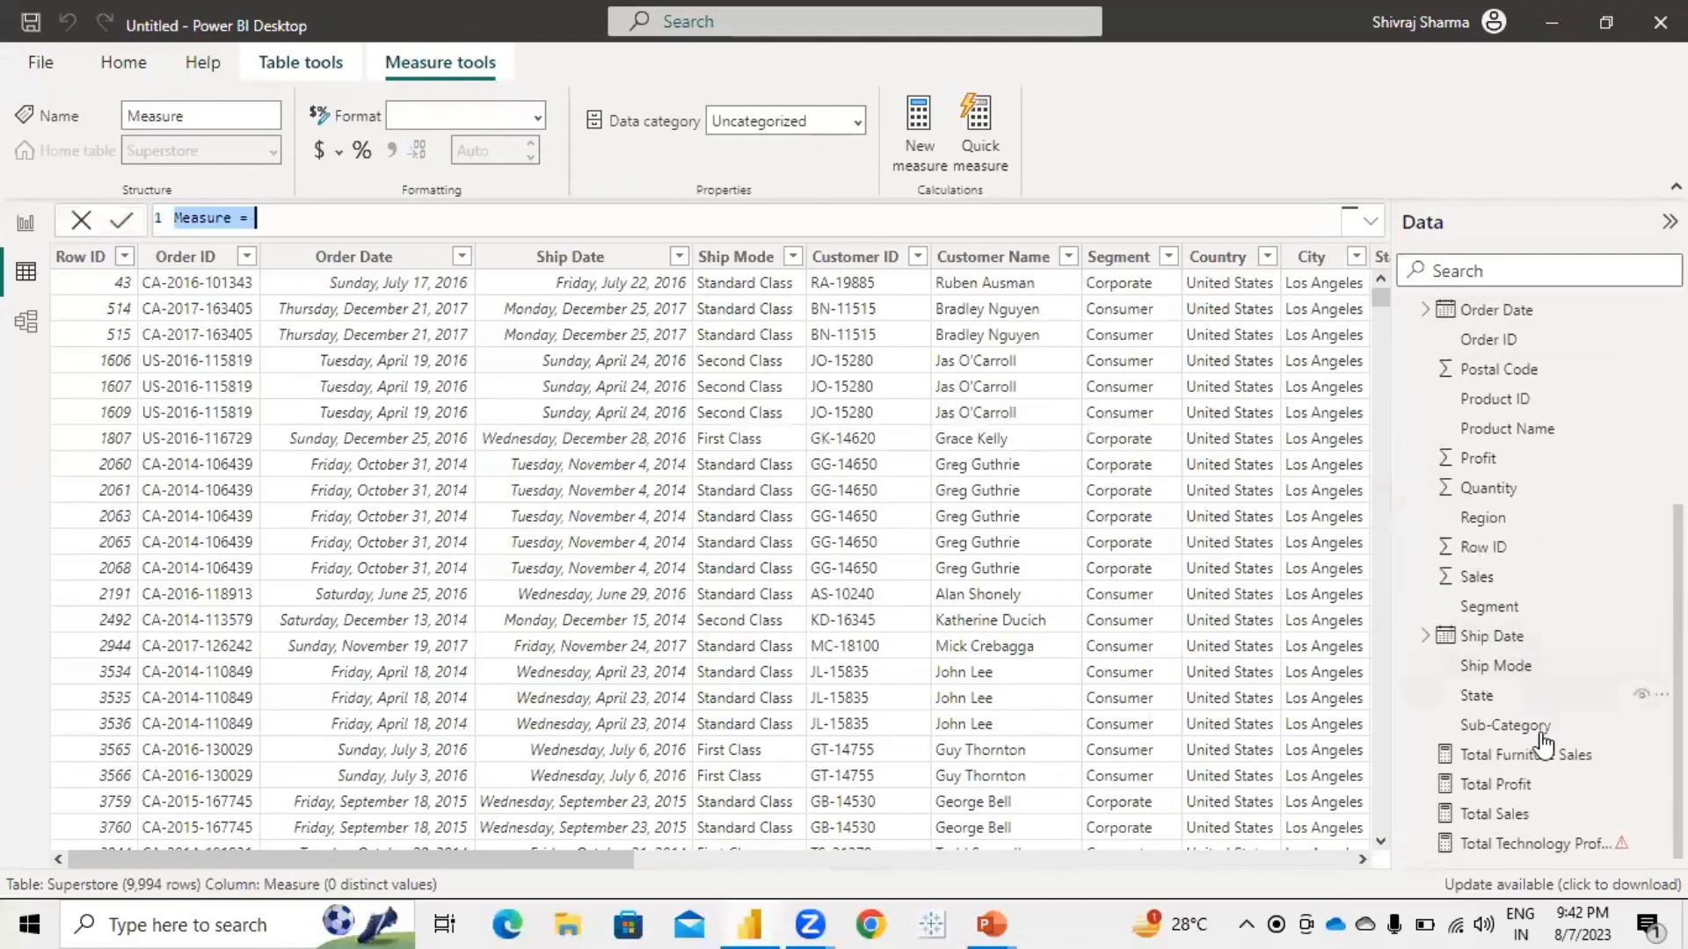
right_click(1534, 843)
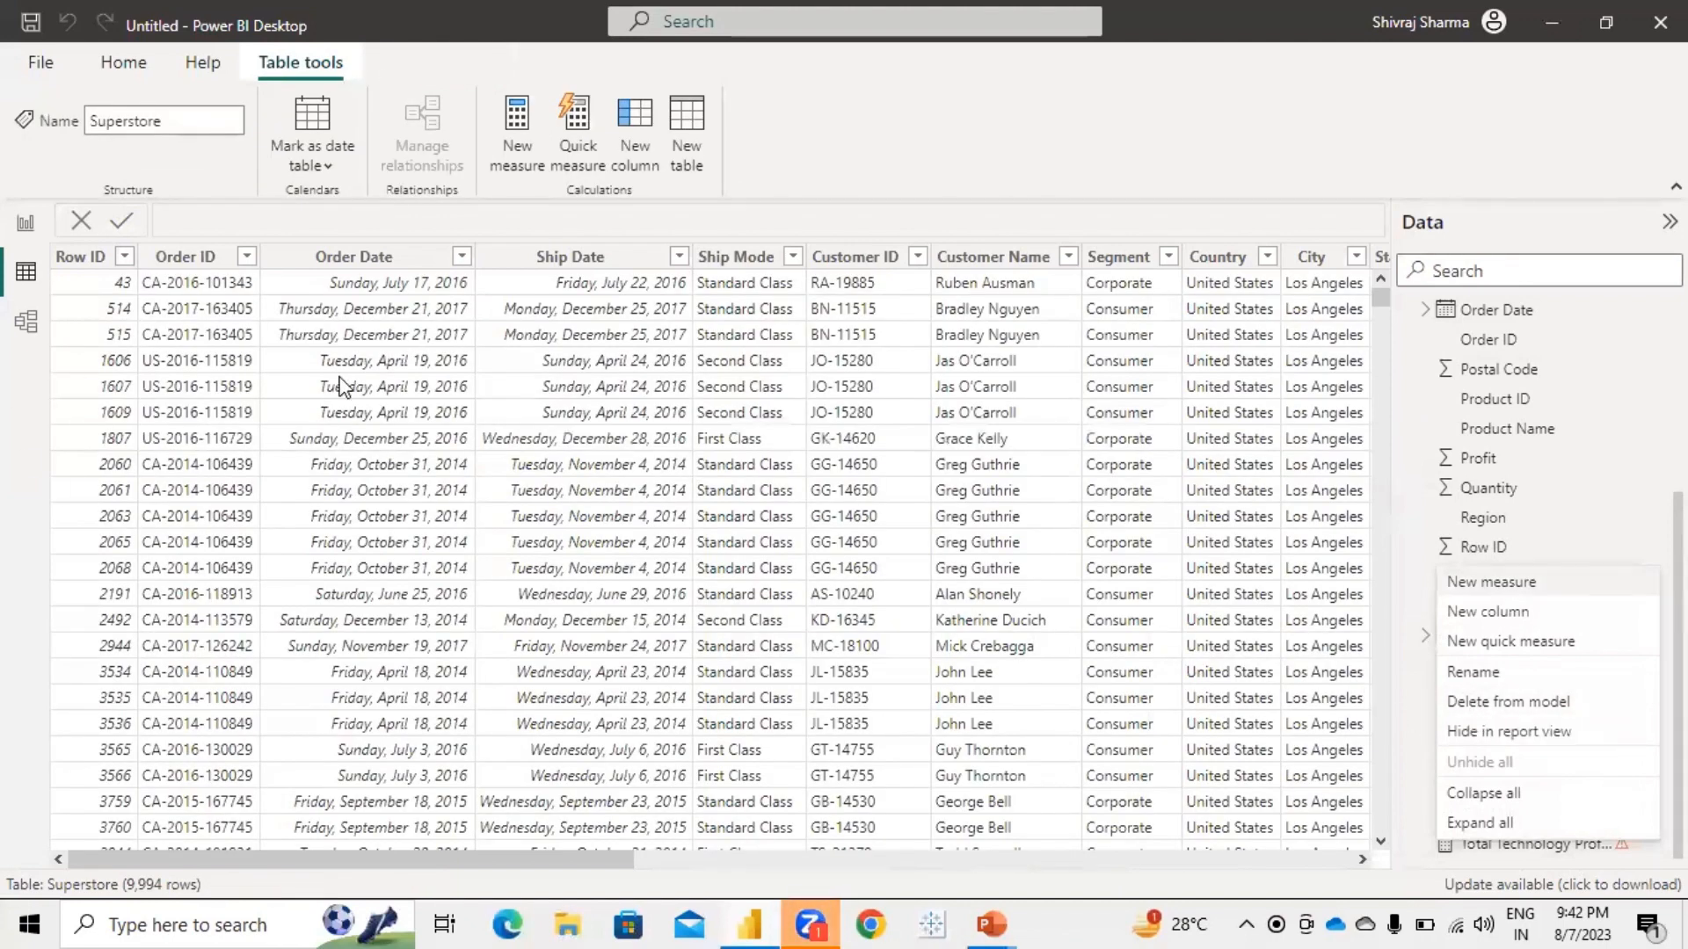
click(753, 620)
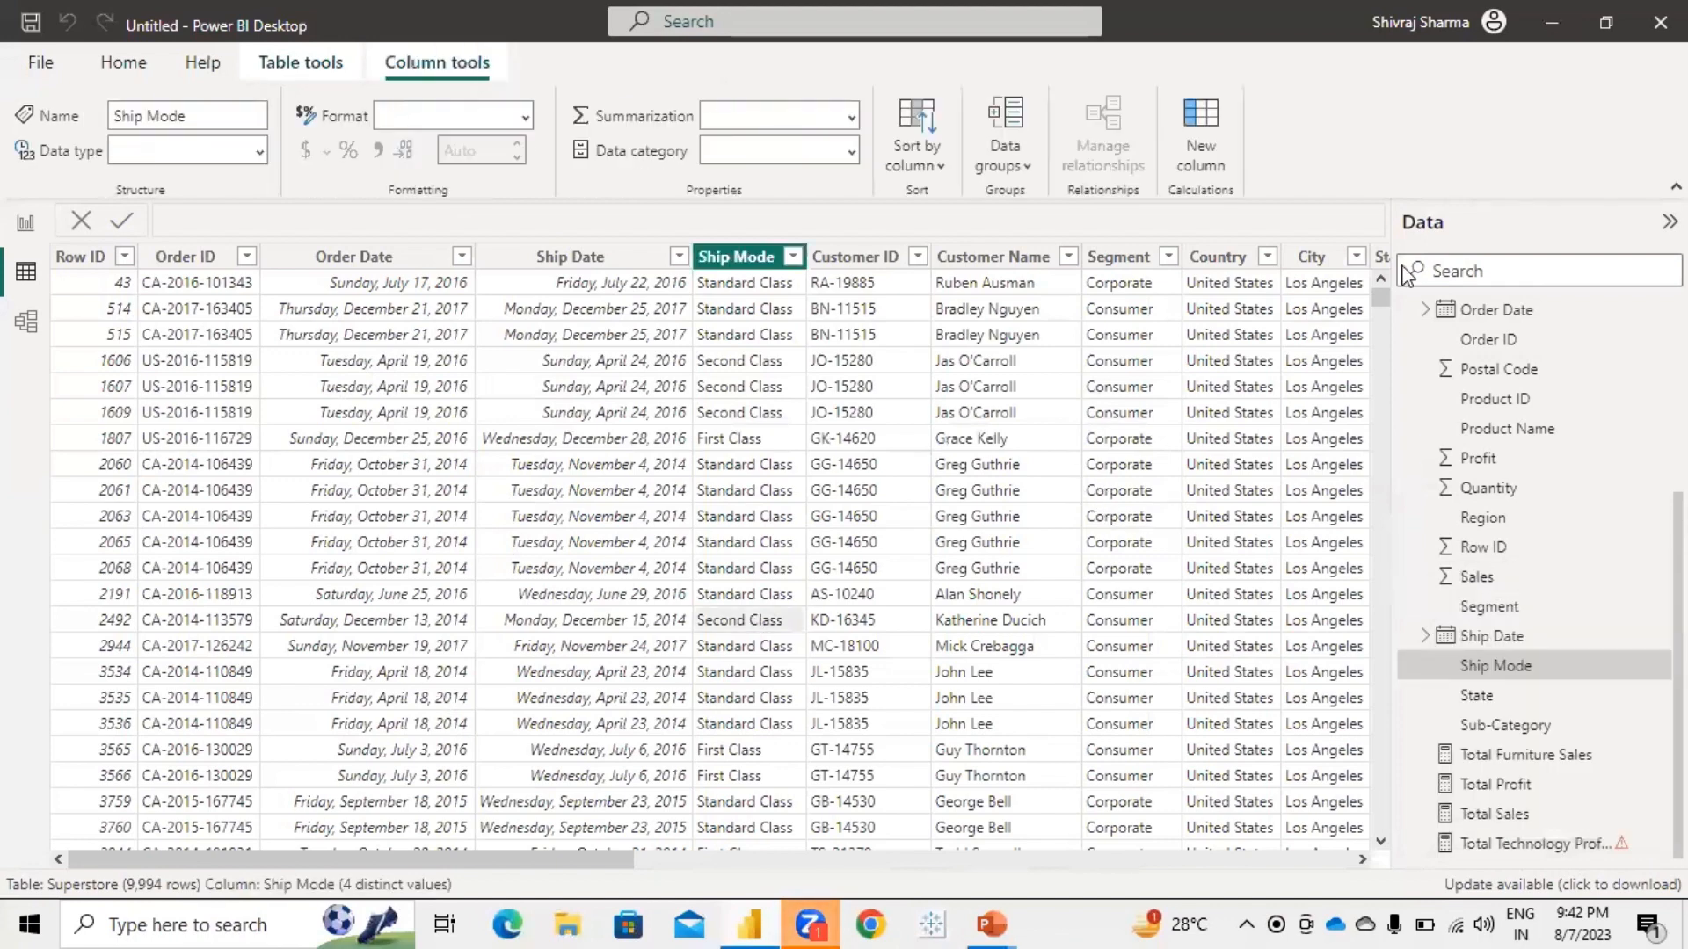
scroll(1539, 433, up, 5)
click(1466, 315)
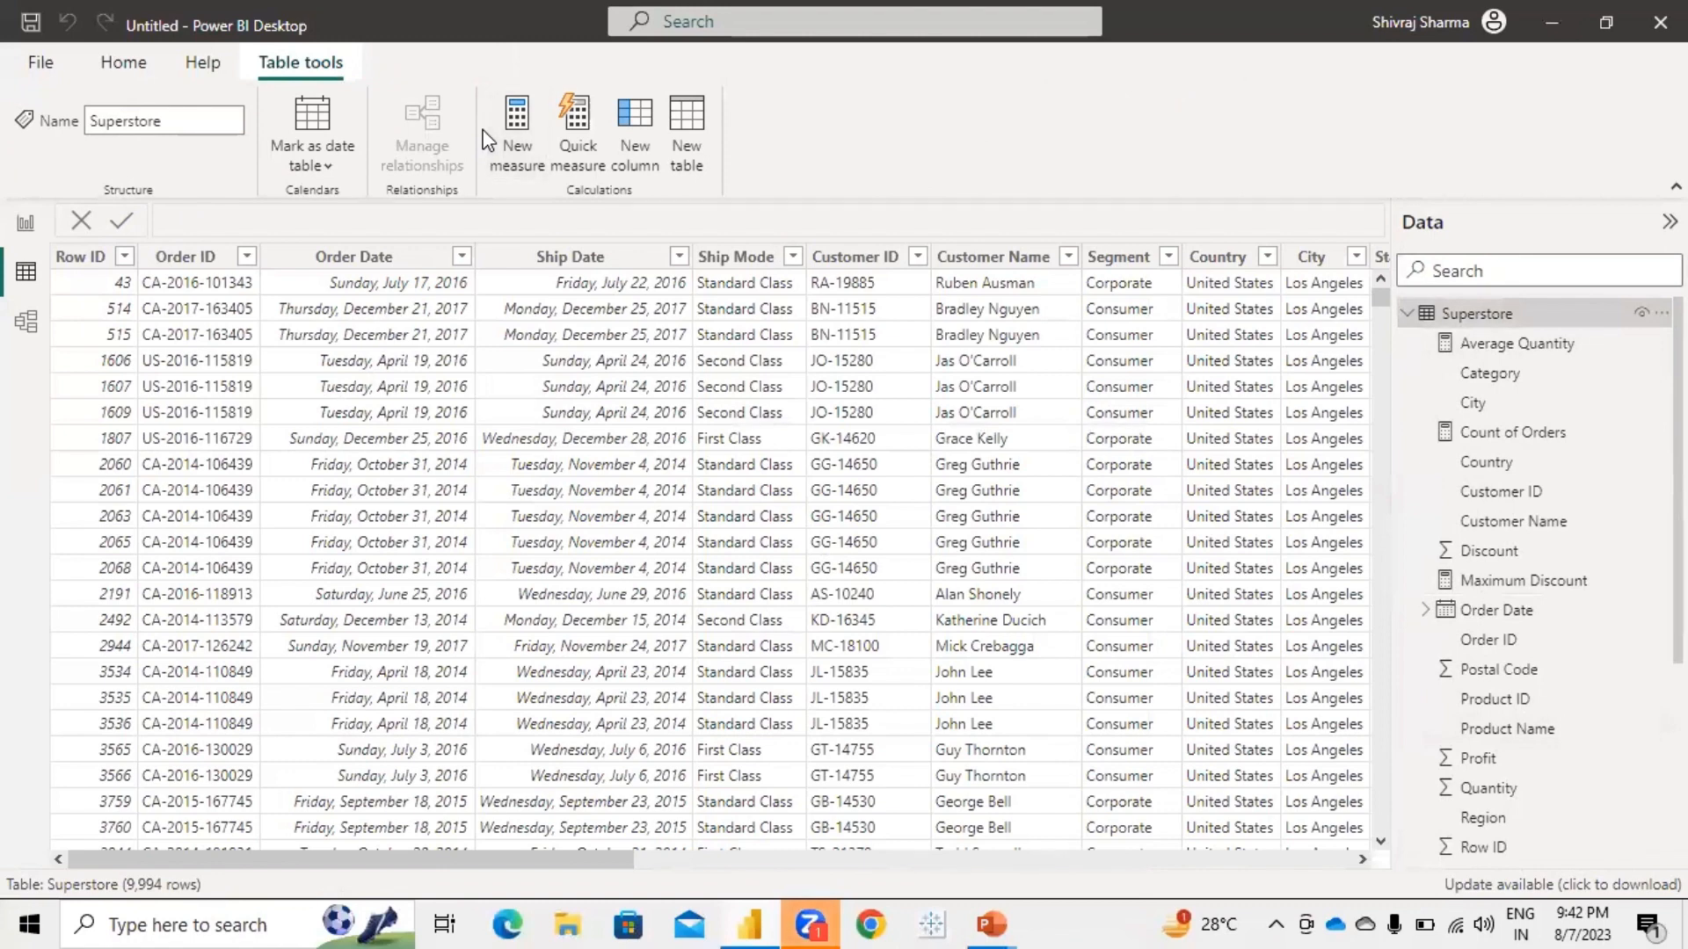
click(540, 146)
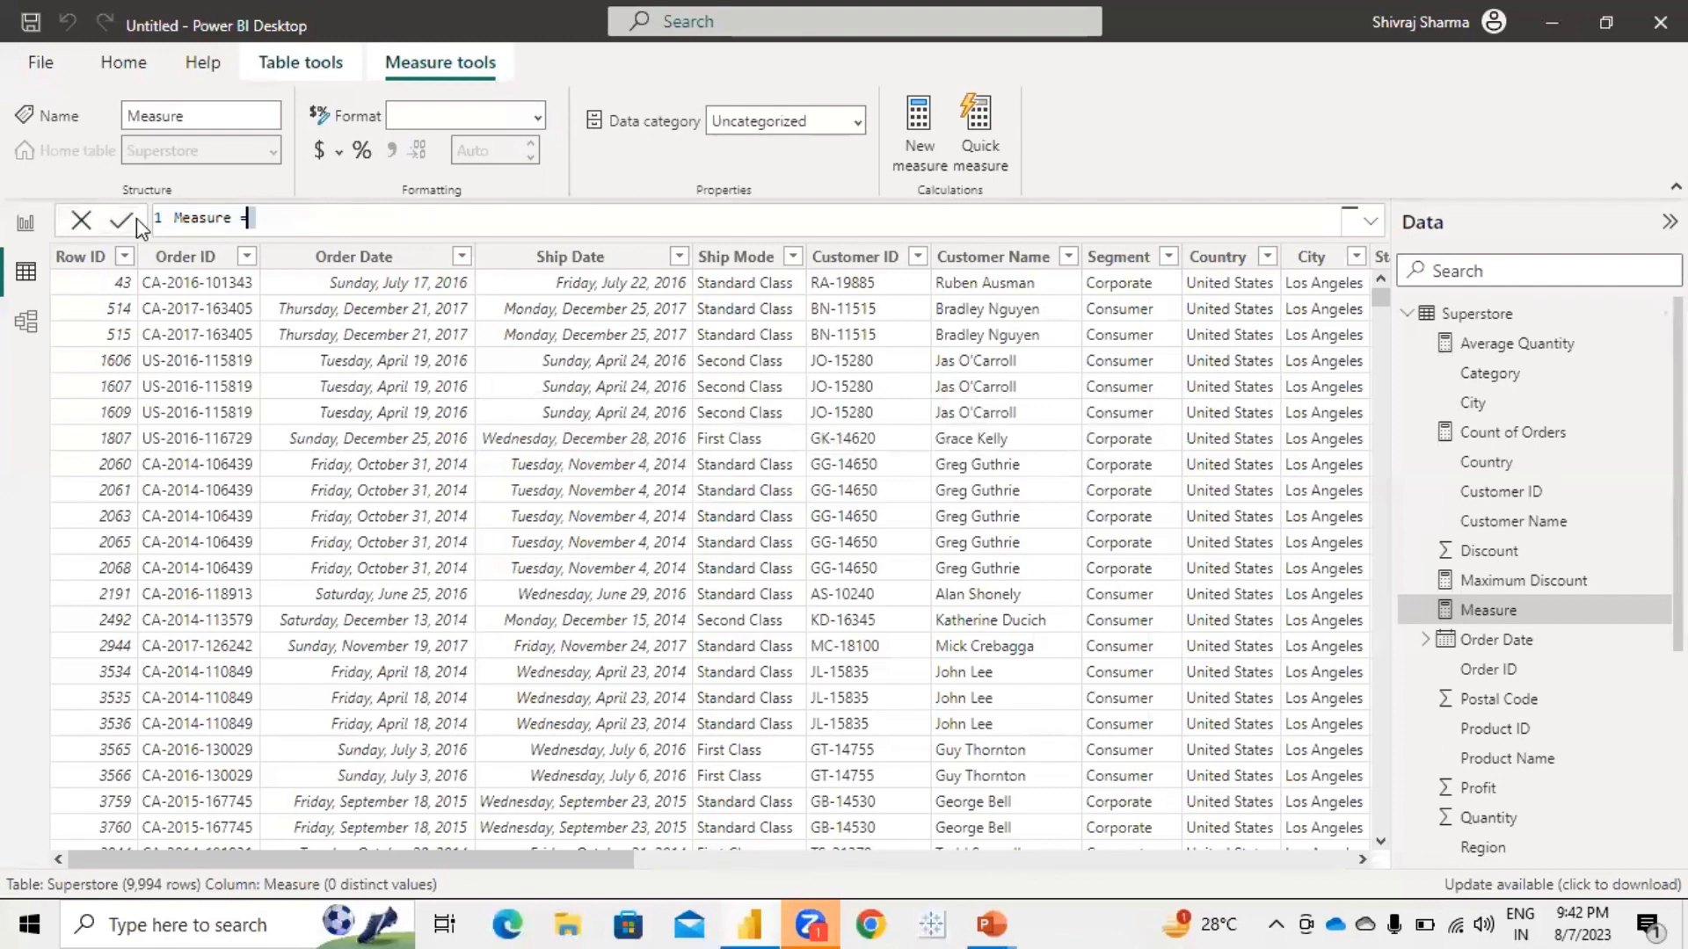
- Paste the formula and join CALCULATE, the SUM and the Category filter onto one line
key(ctrl+v)
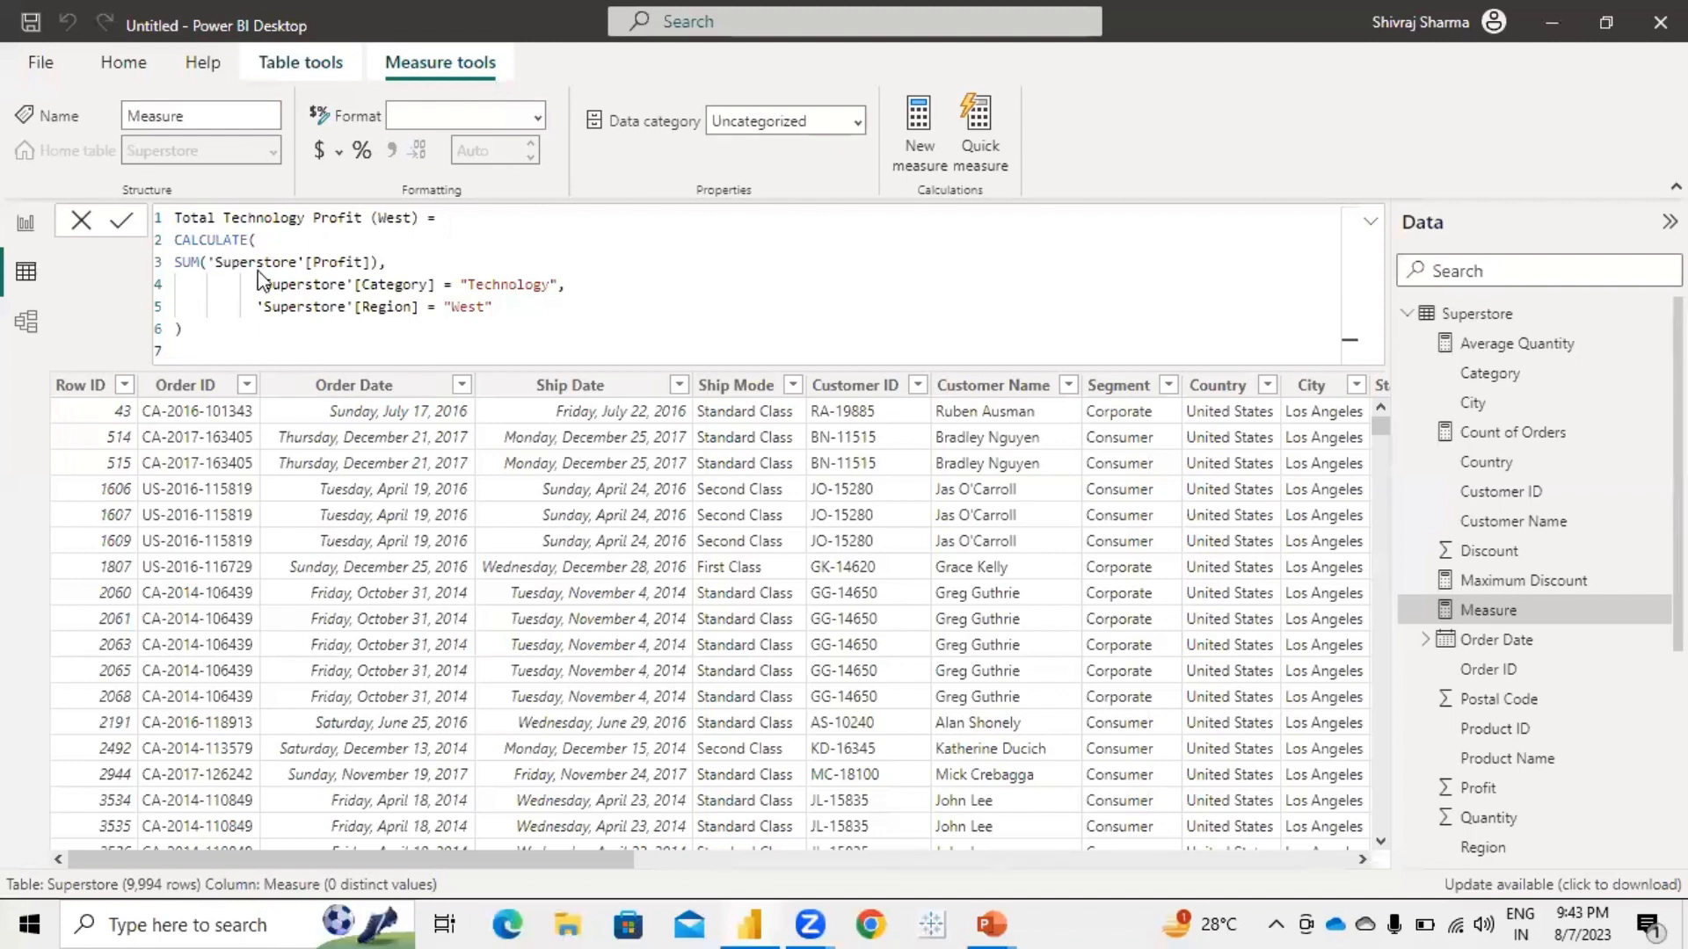
click(396, 263)
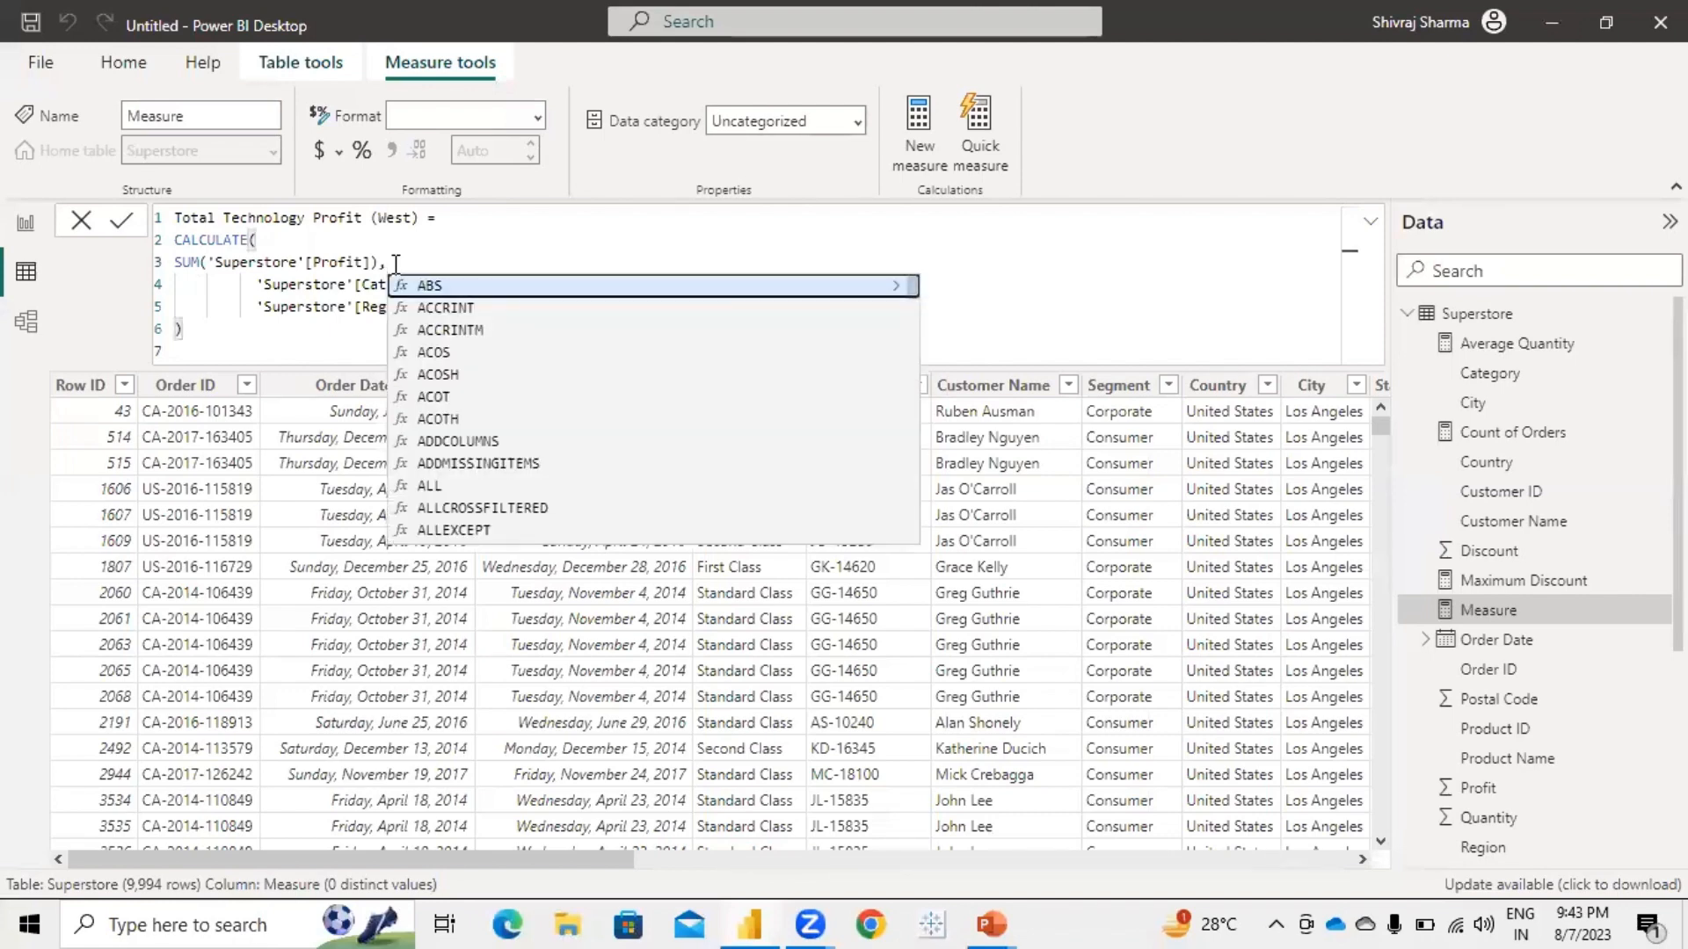
key(Delete)
key(Delete)
key(Delete)
key(Delete)
key(Delete)
key(Delete)
key(Delete)
key(Delete)
key(Delete)
key(Delete)
key(Delete)
click(506, 222)
key(Delete)
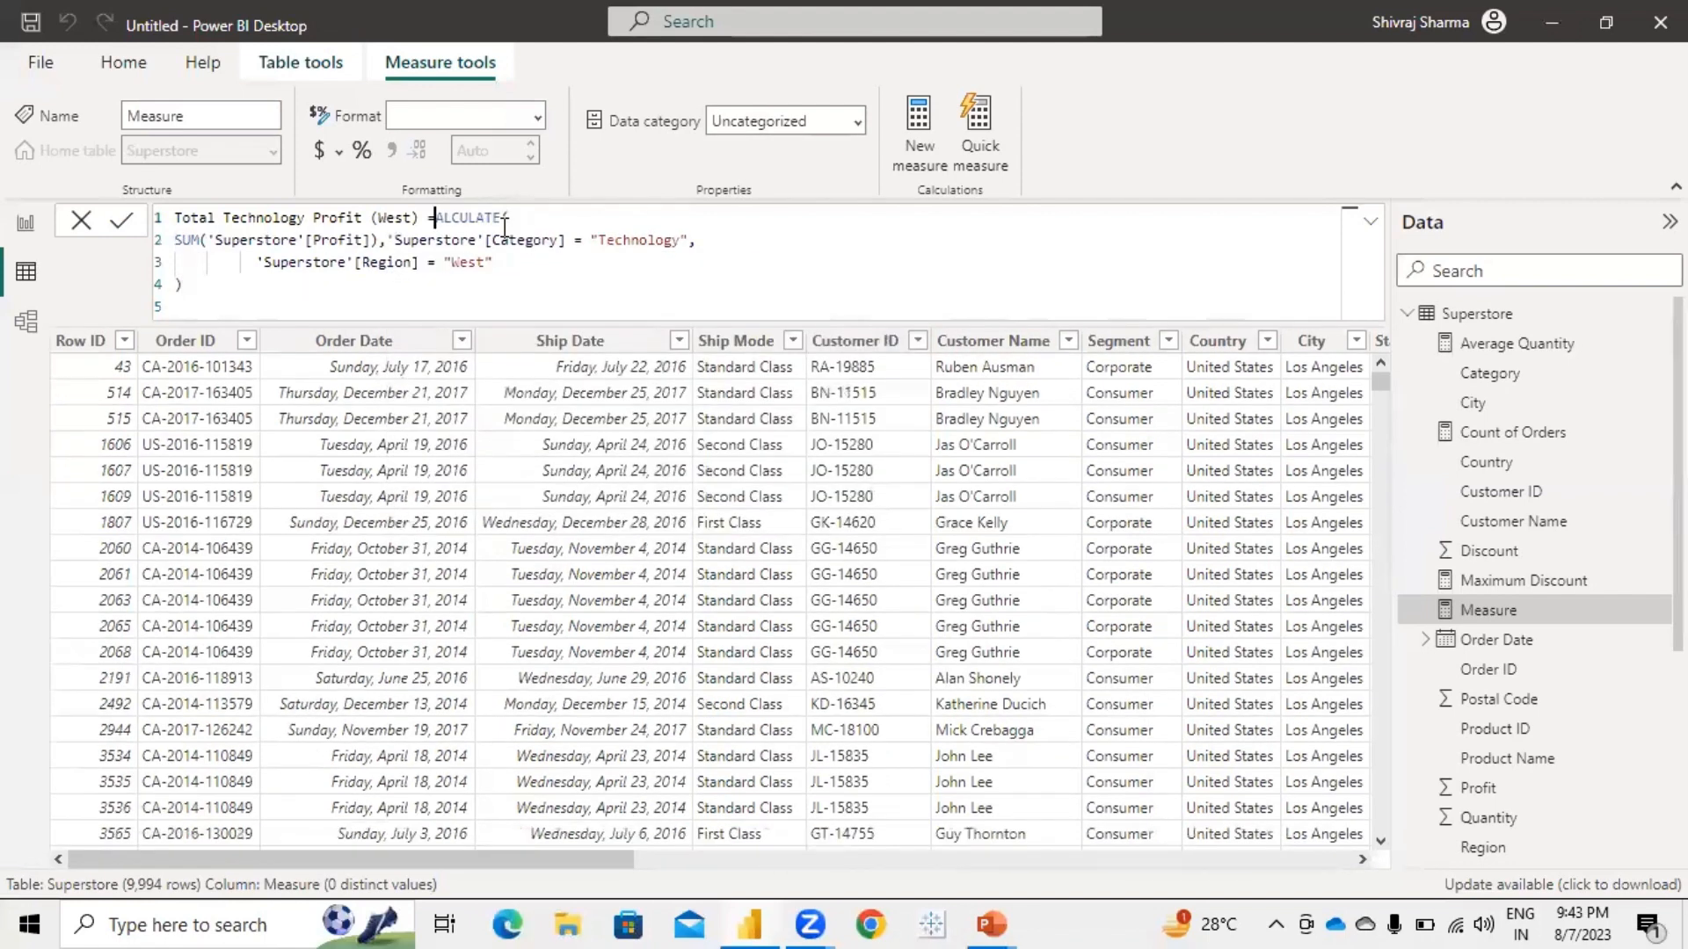
text(C)
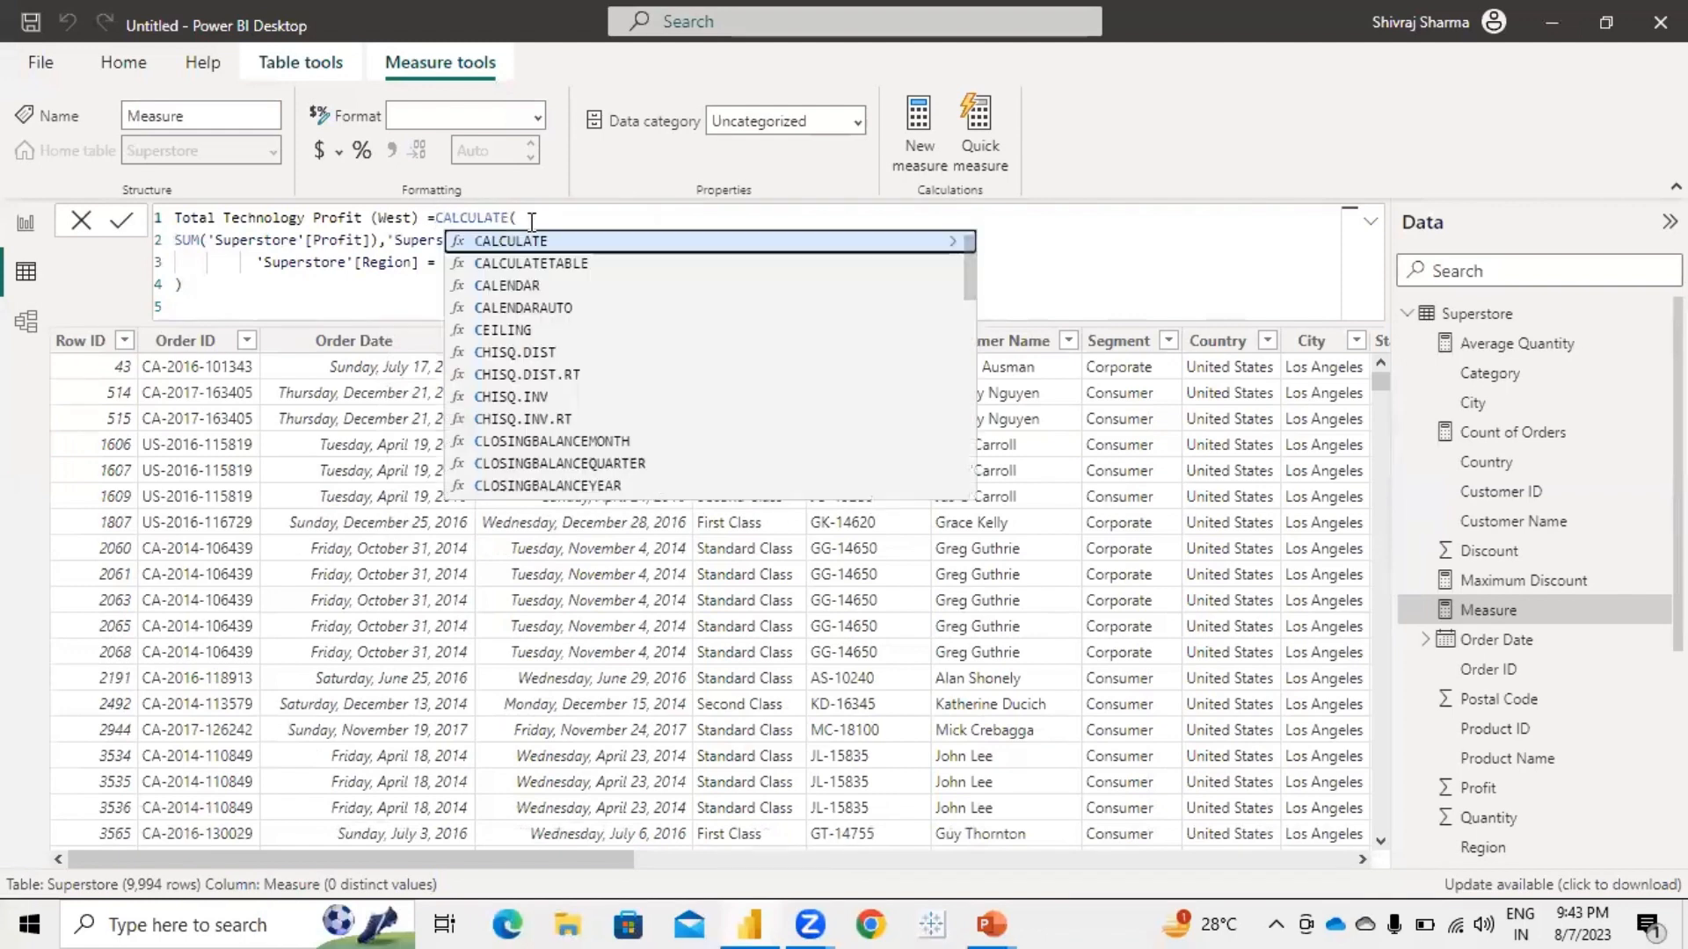
key(Escape)
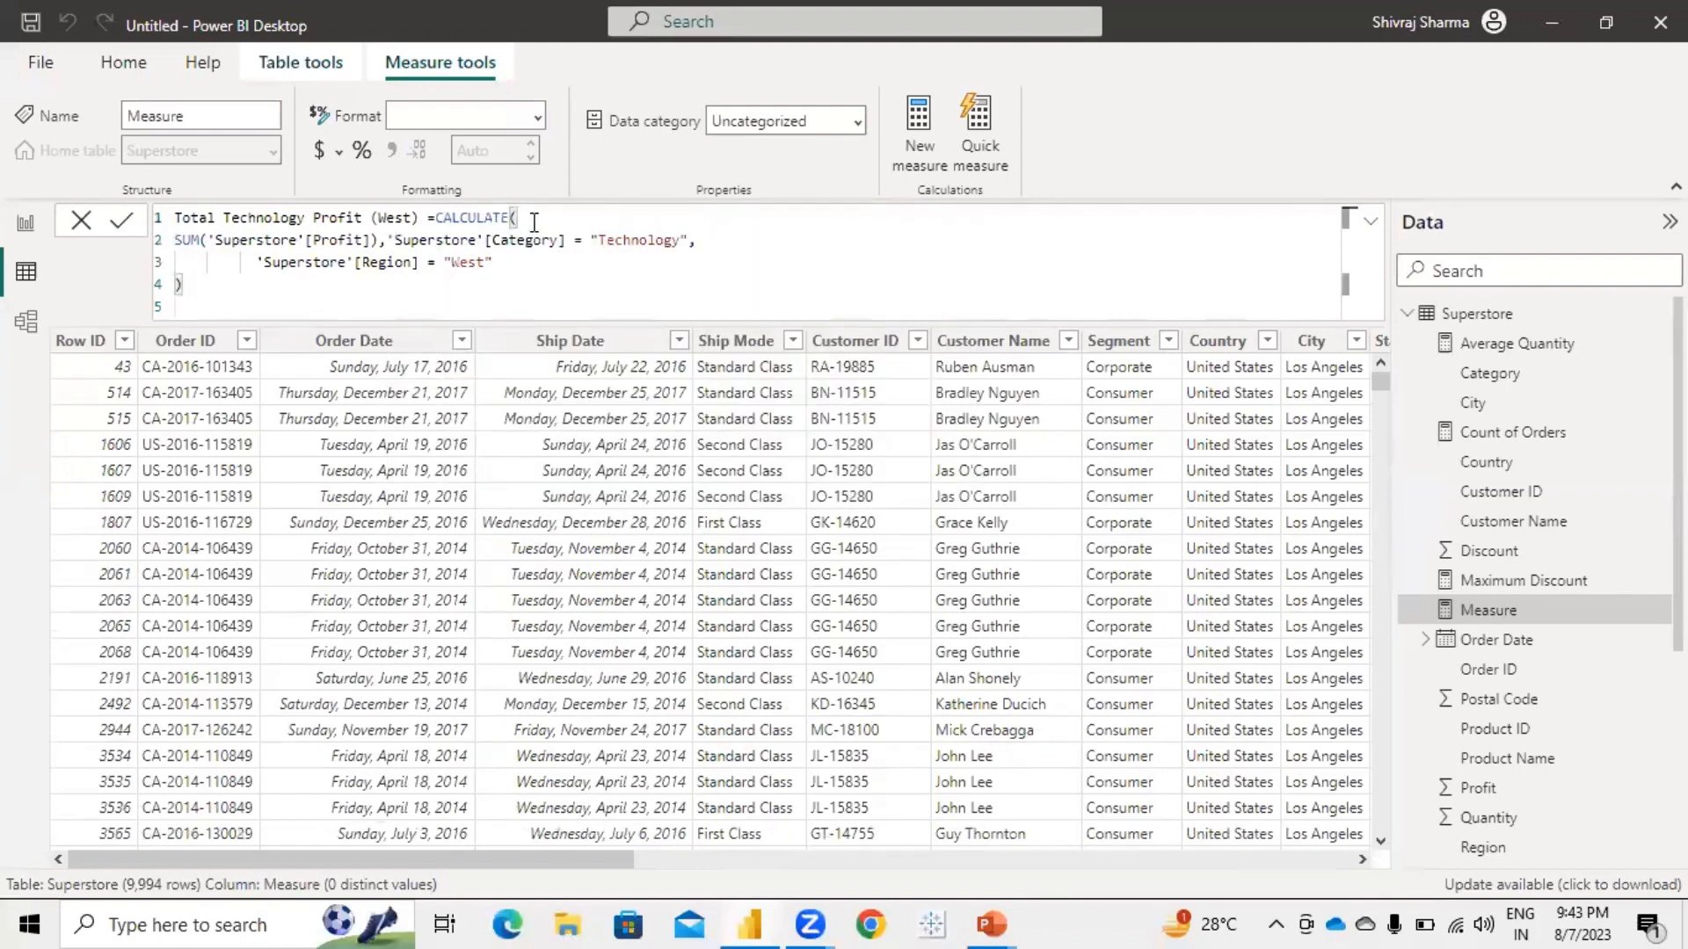
key(Delete)
- Join the Region filter and closing bracket onto the same line, then check the formula bar
click(1057, 236)
key(Delete)
key(Delete)
key(Delete)
key(Delete)
key(Delete)
key(Delete)
key(Delete)
key(Delete)
key(Delete)
key(Delete)
key(Delete)
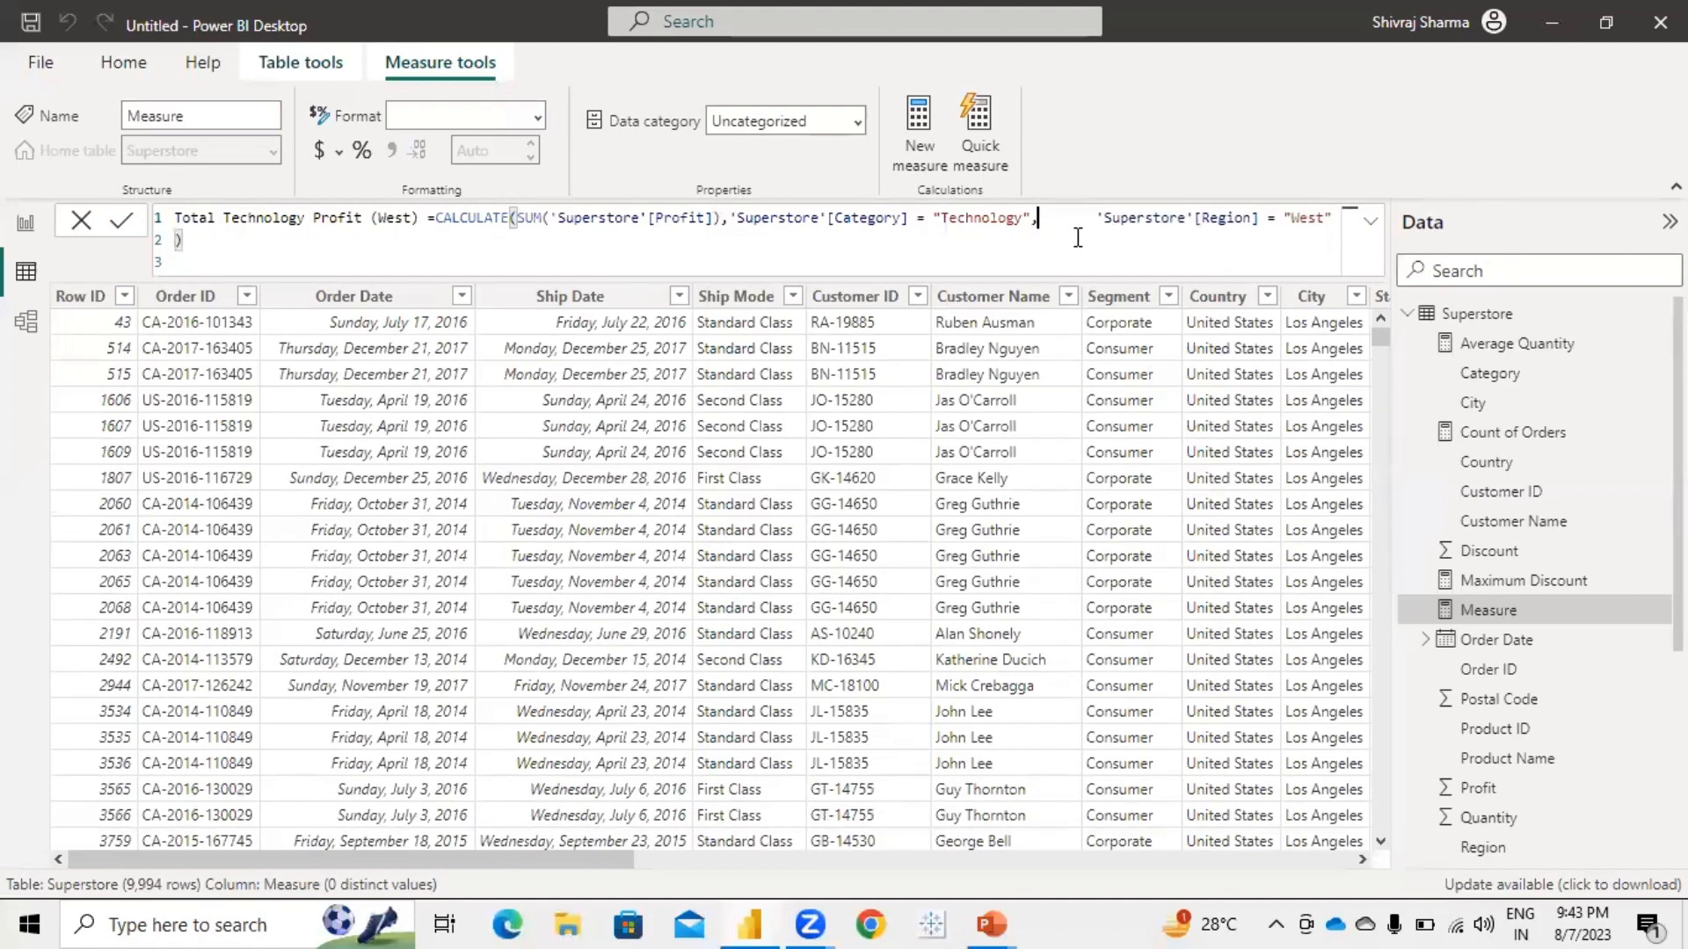
click(1280, 222)
key(Delete)
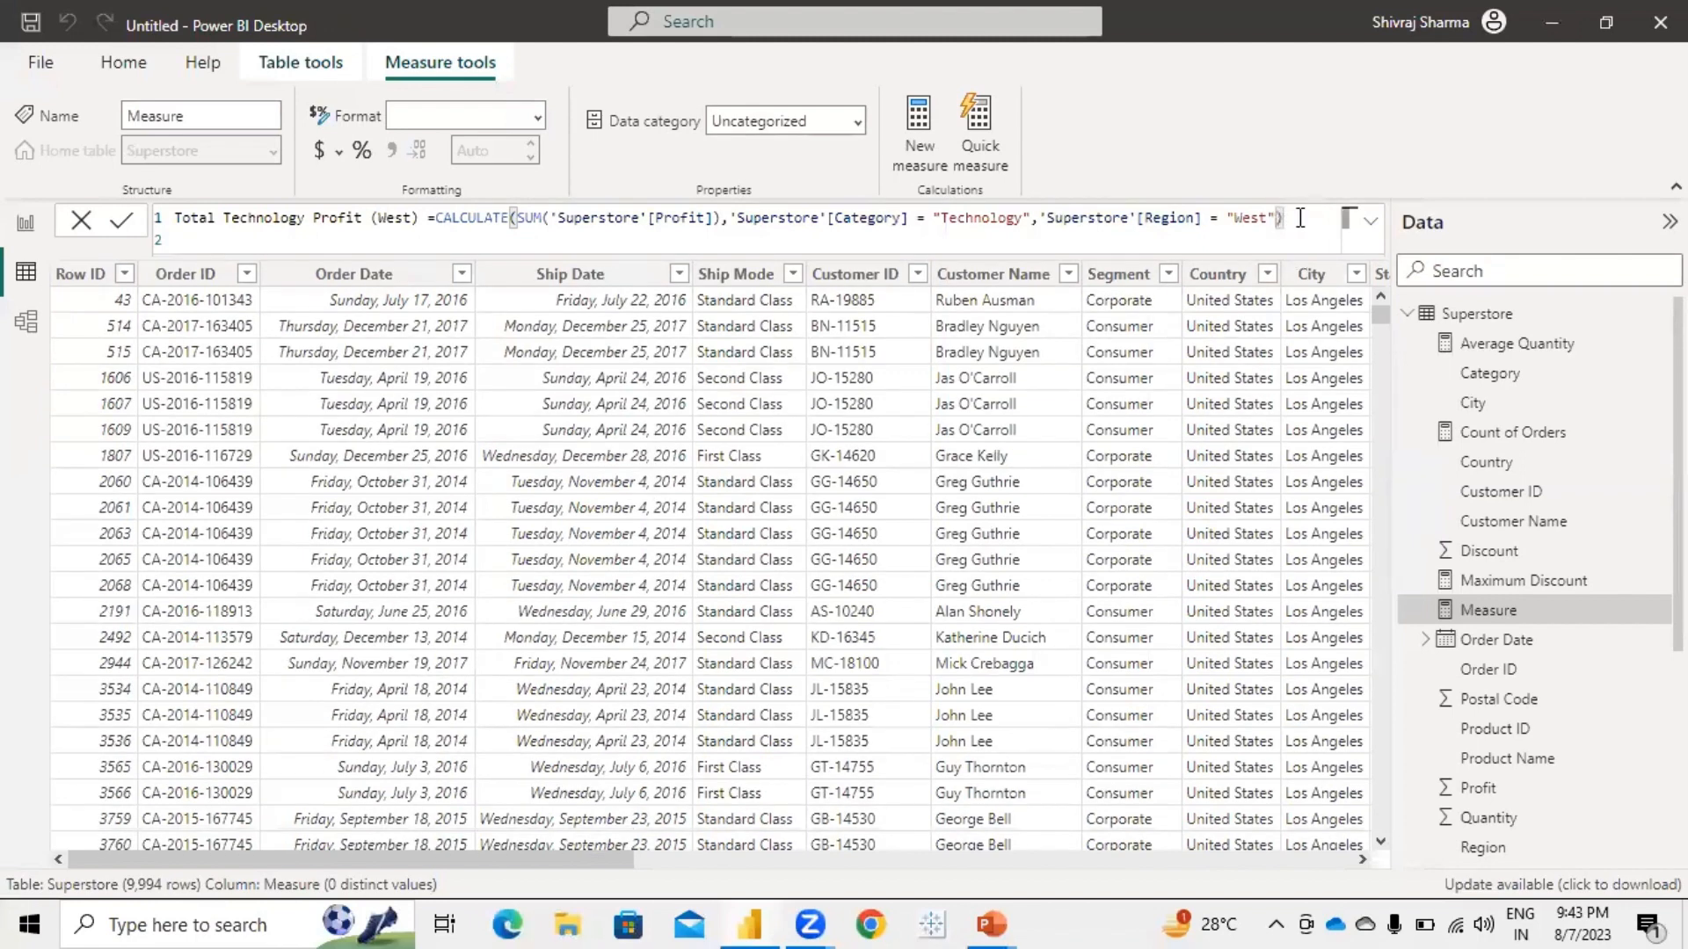
key(Delete)
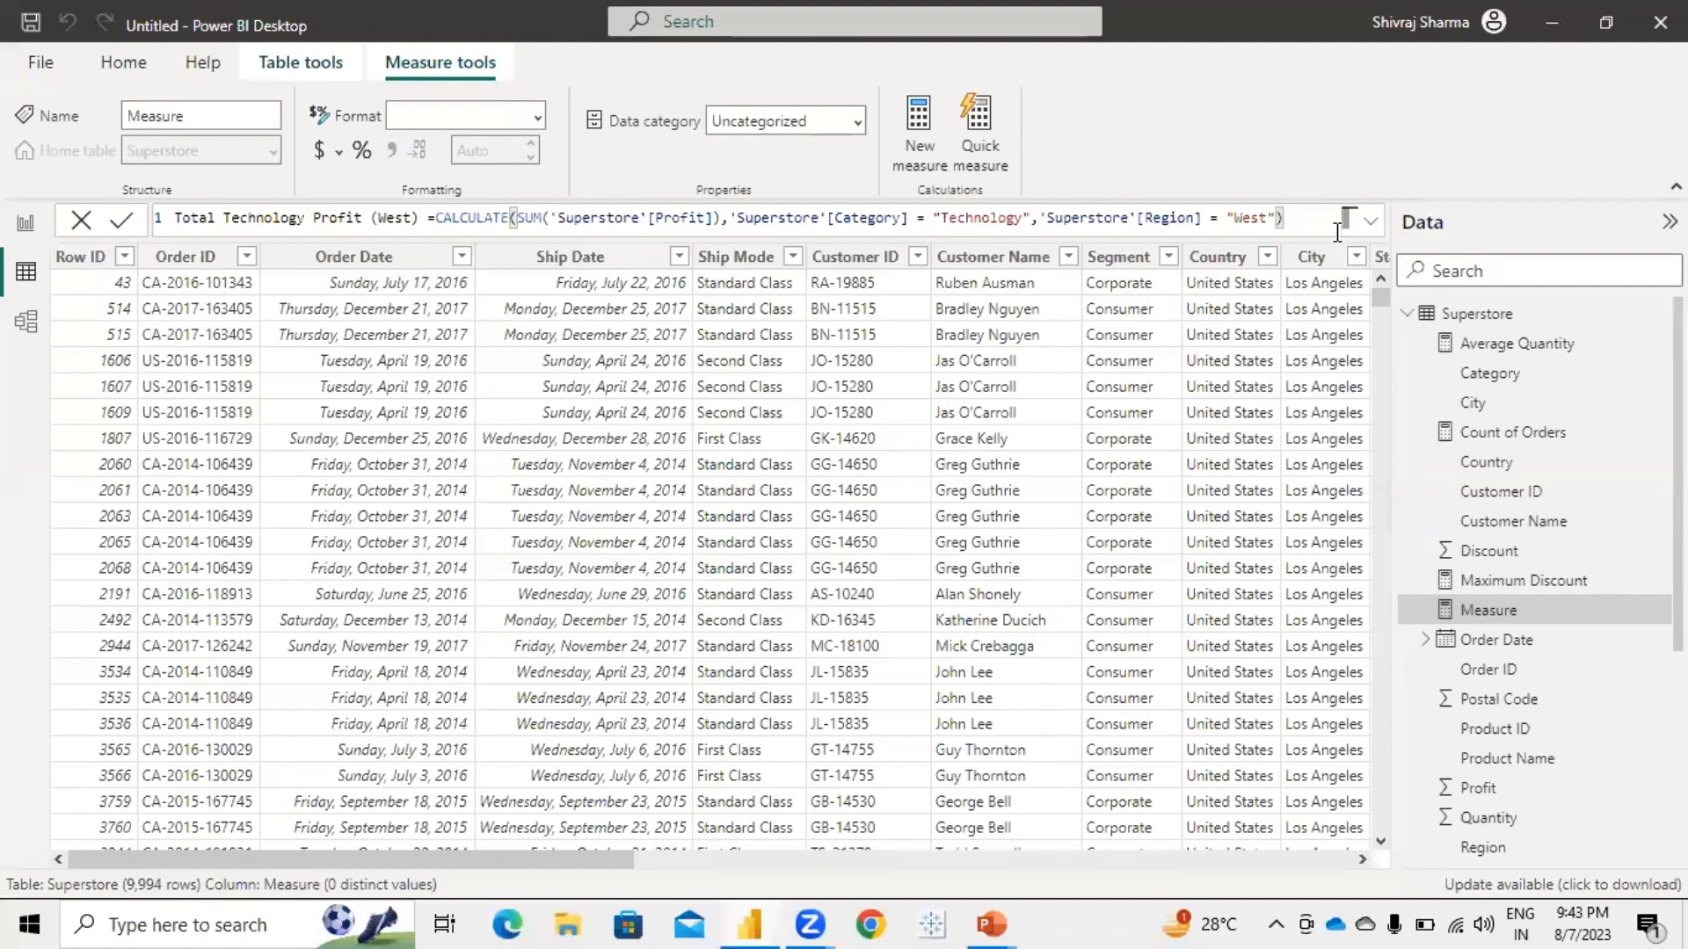
click(1372, 227)
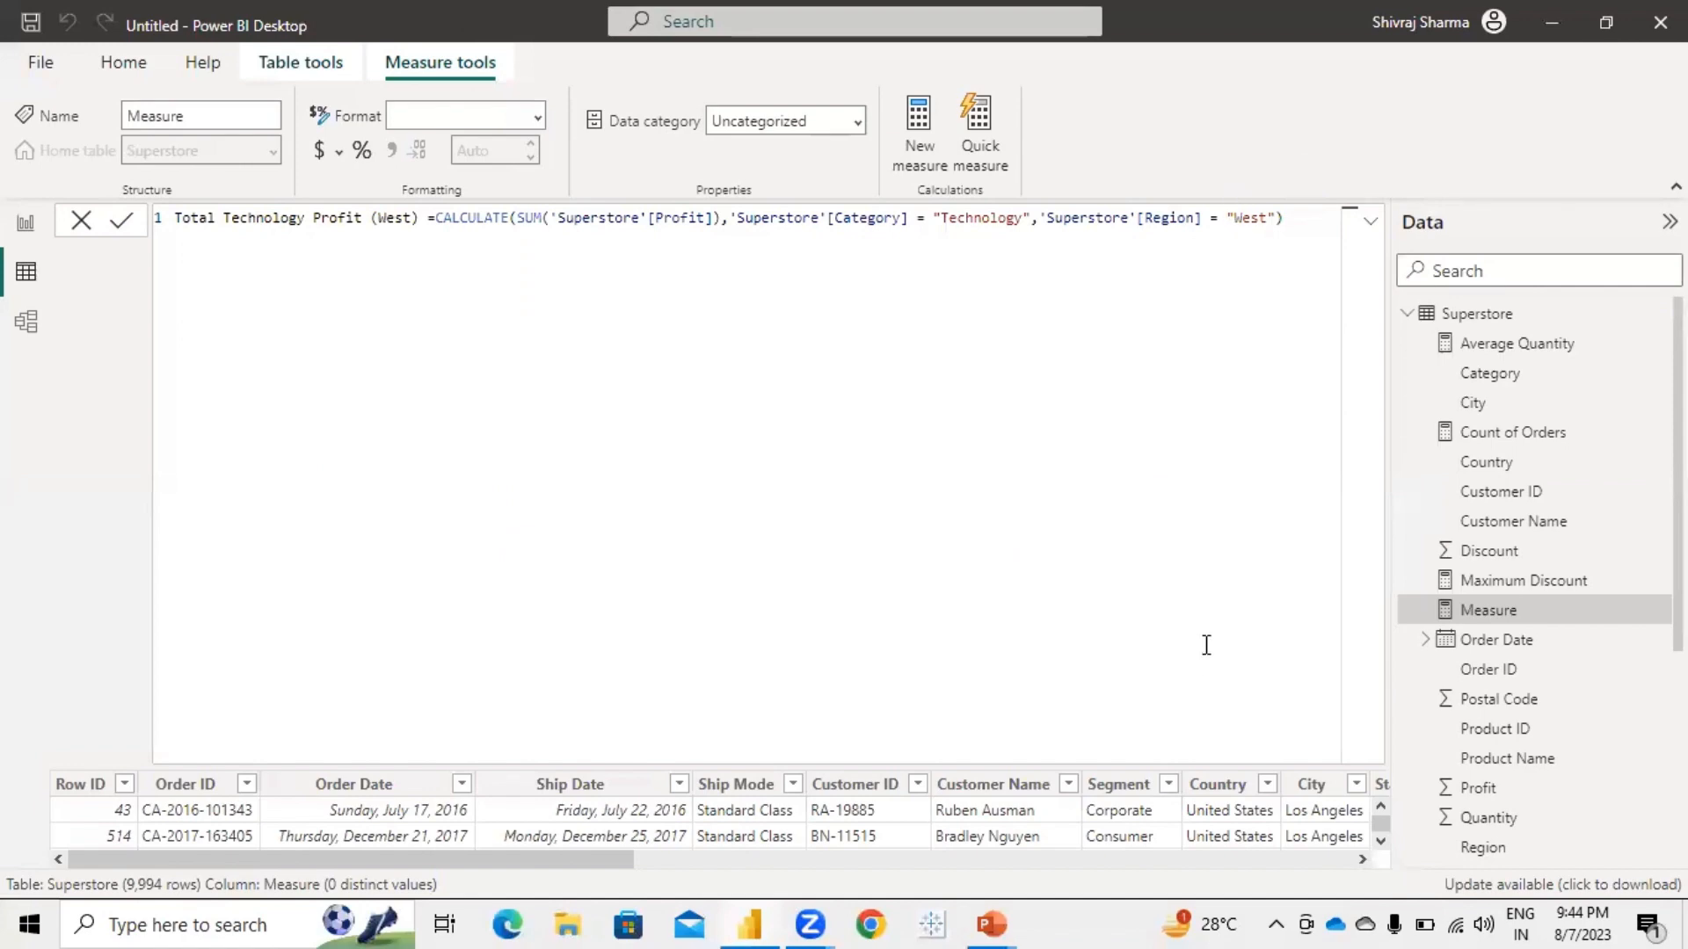
click(1371, 221)
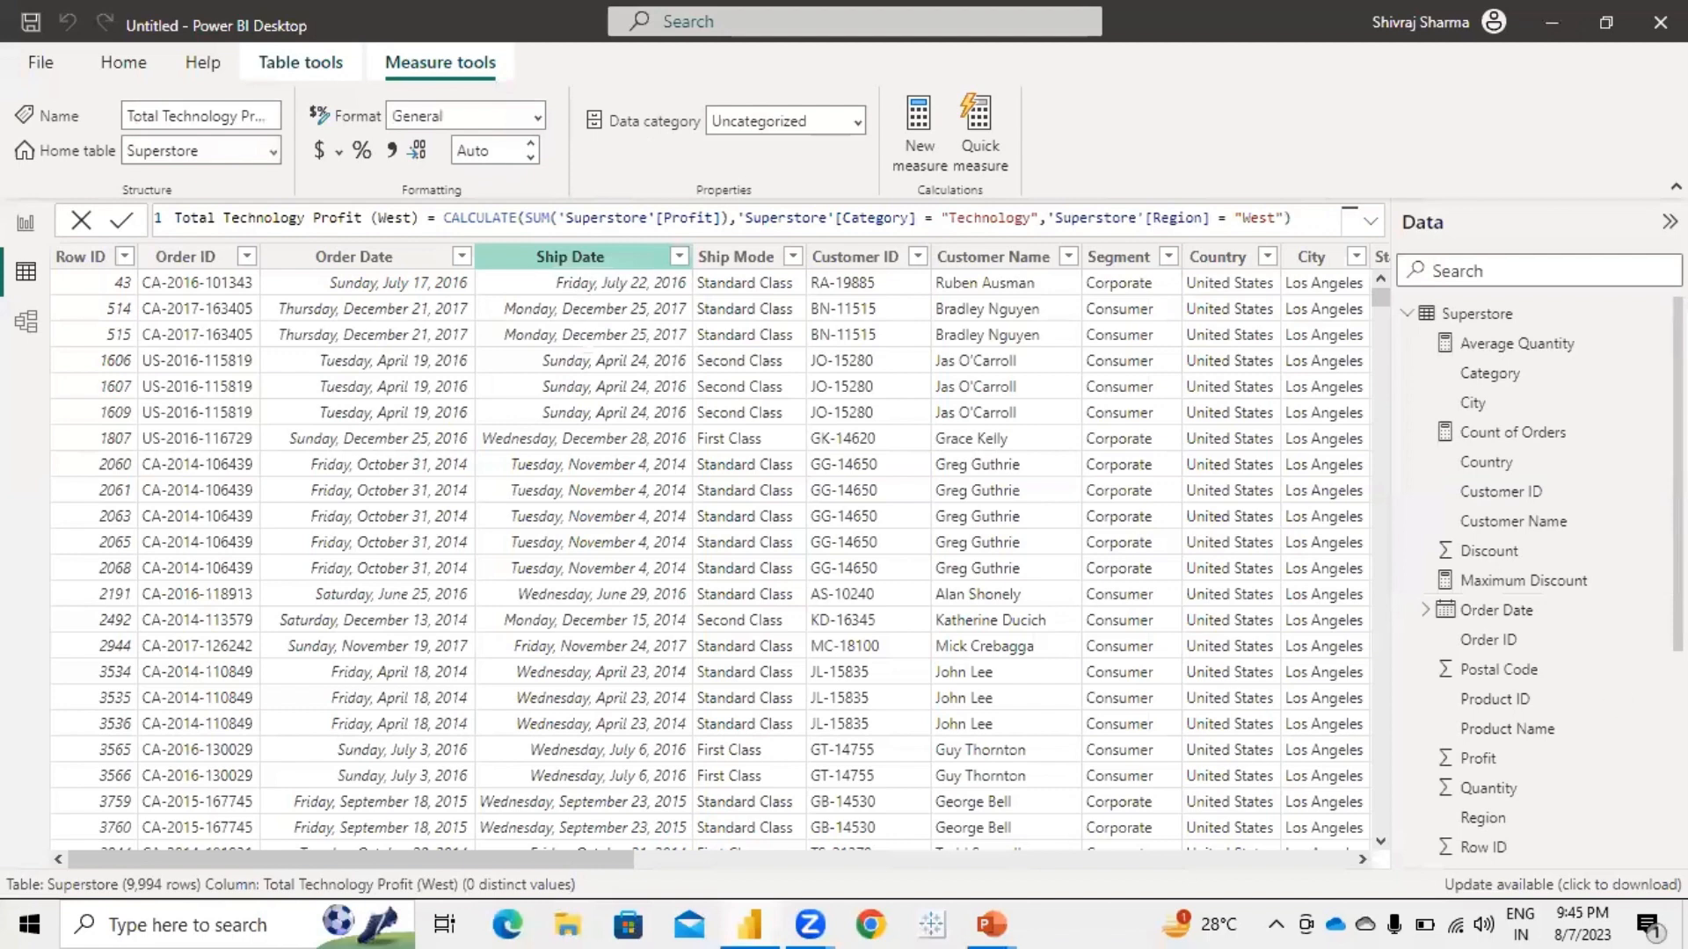
- Scroll the Data pane to find the committed Total Technology Profit (West) measure
scroll(1613, 681, down, 5)
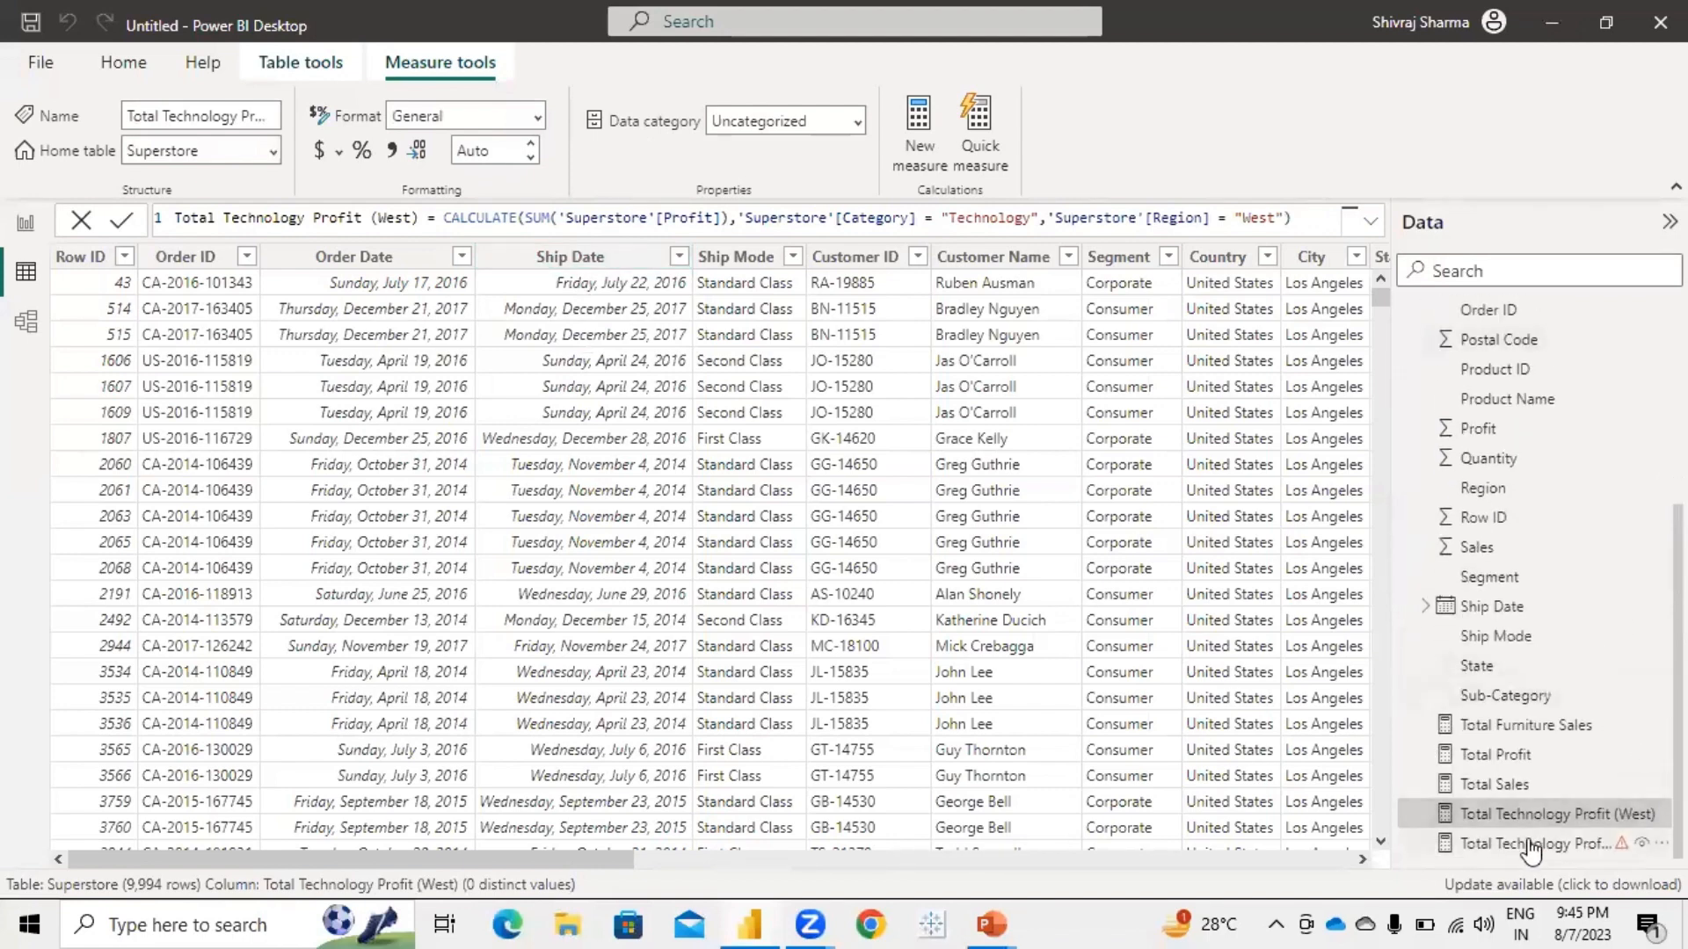
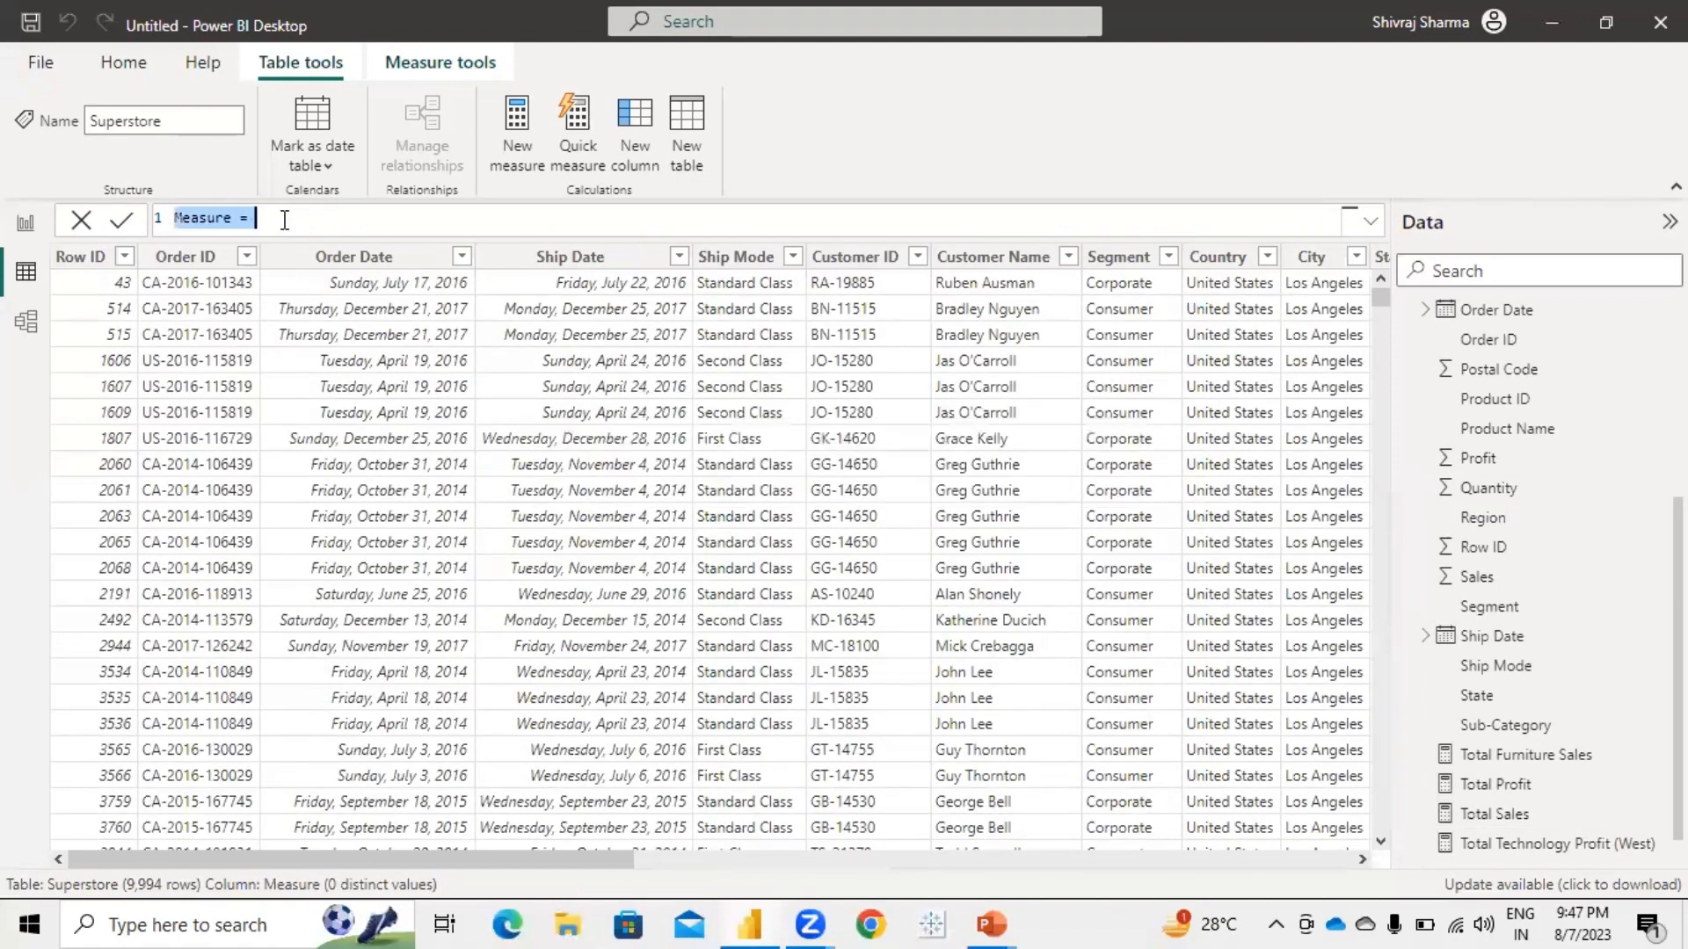
- Paste the CALCULATE formula summing Office Supplies Sales with ALL(Region), drop the blank line, and commit it
text(Total Office Supplies Sales (Ignore Region Filter) = CALCULATE(     SUM('Superstore'[Sales]),     'Superstore'[Category] = "Office Supplies",     ALL('Superstore'[Region]) ))
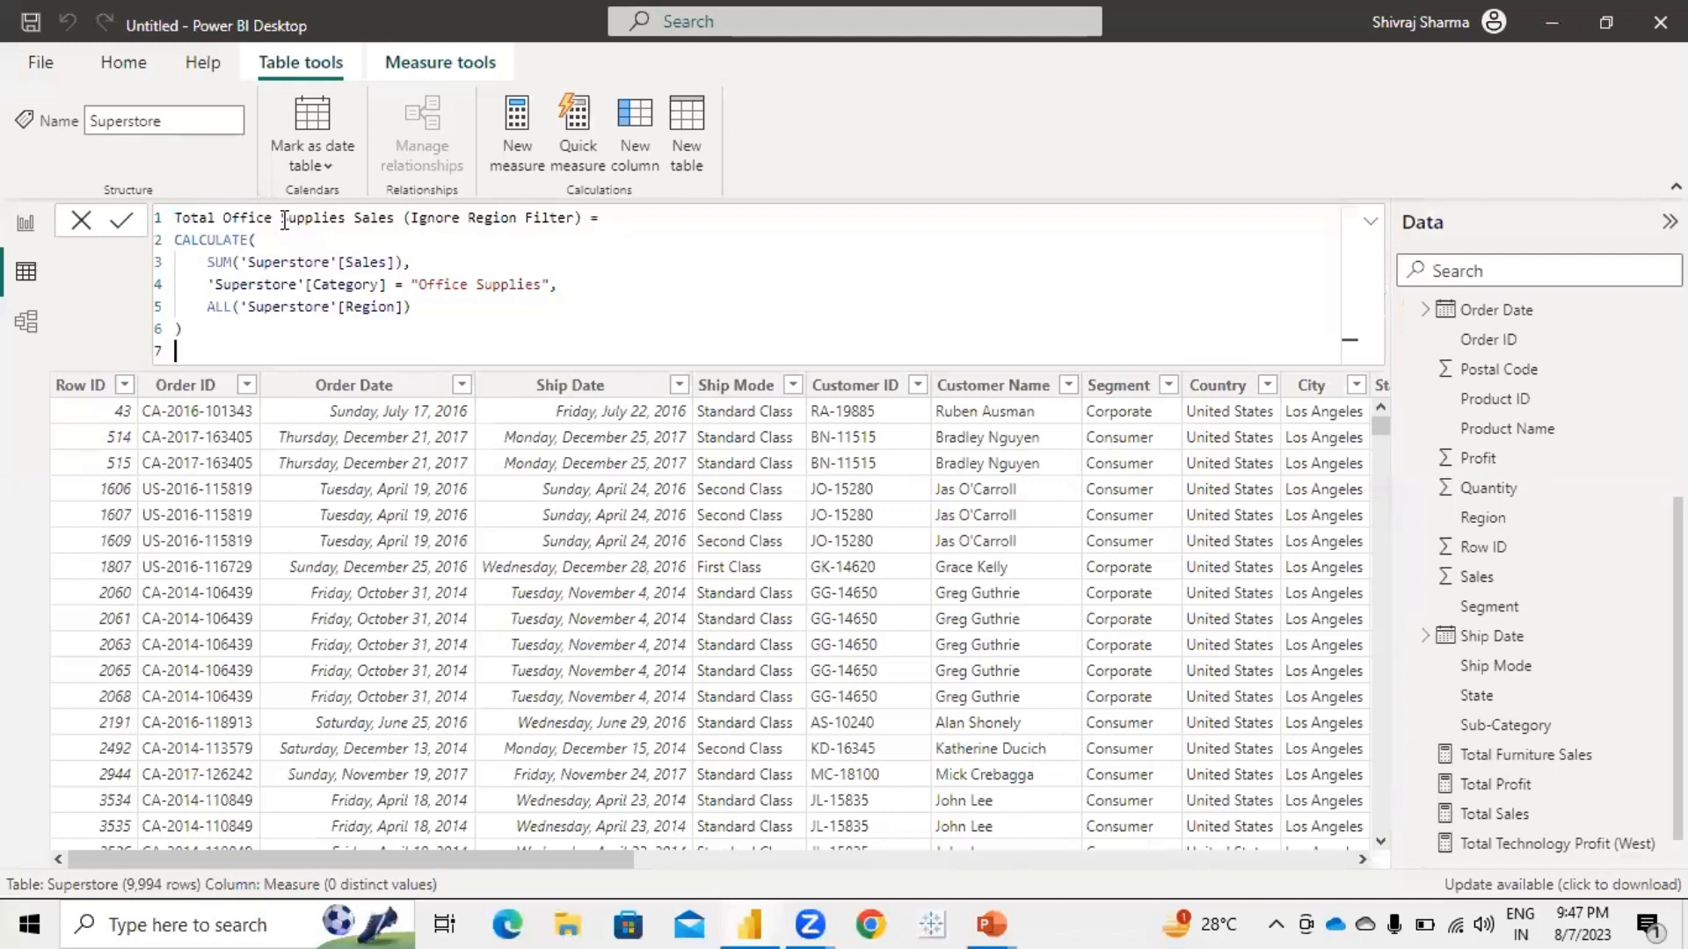
key(BackSpace)
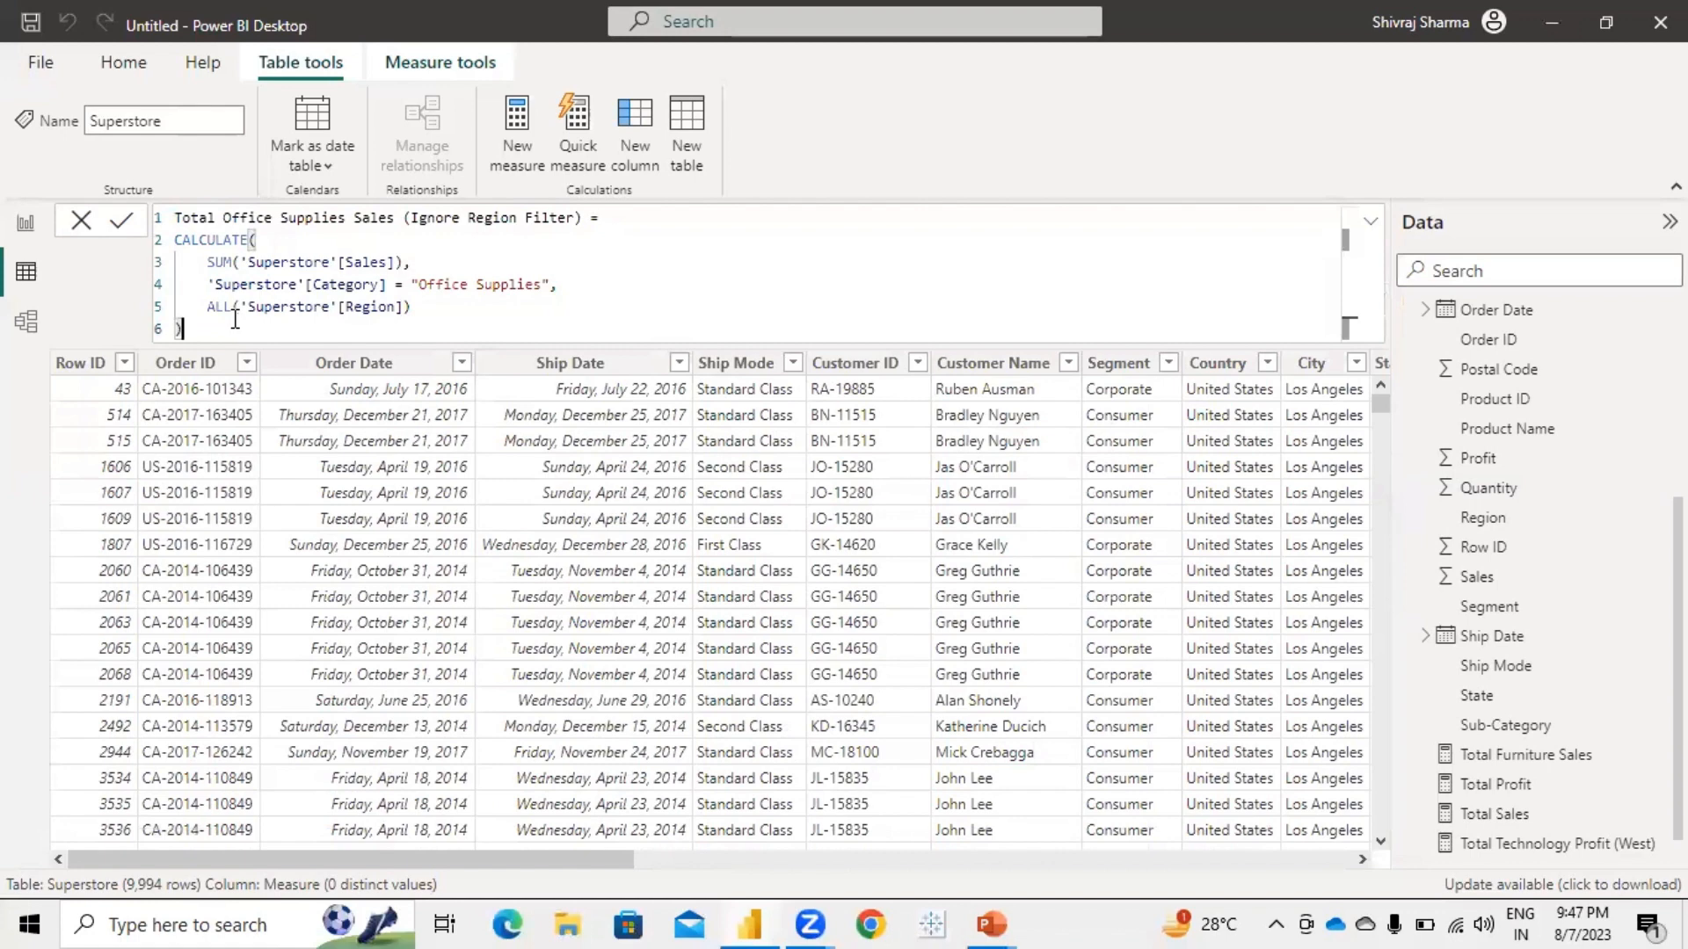
key(Return)
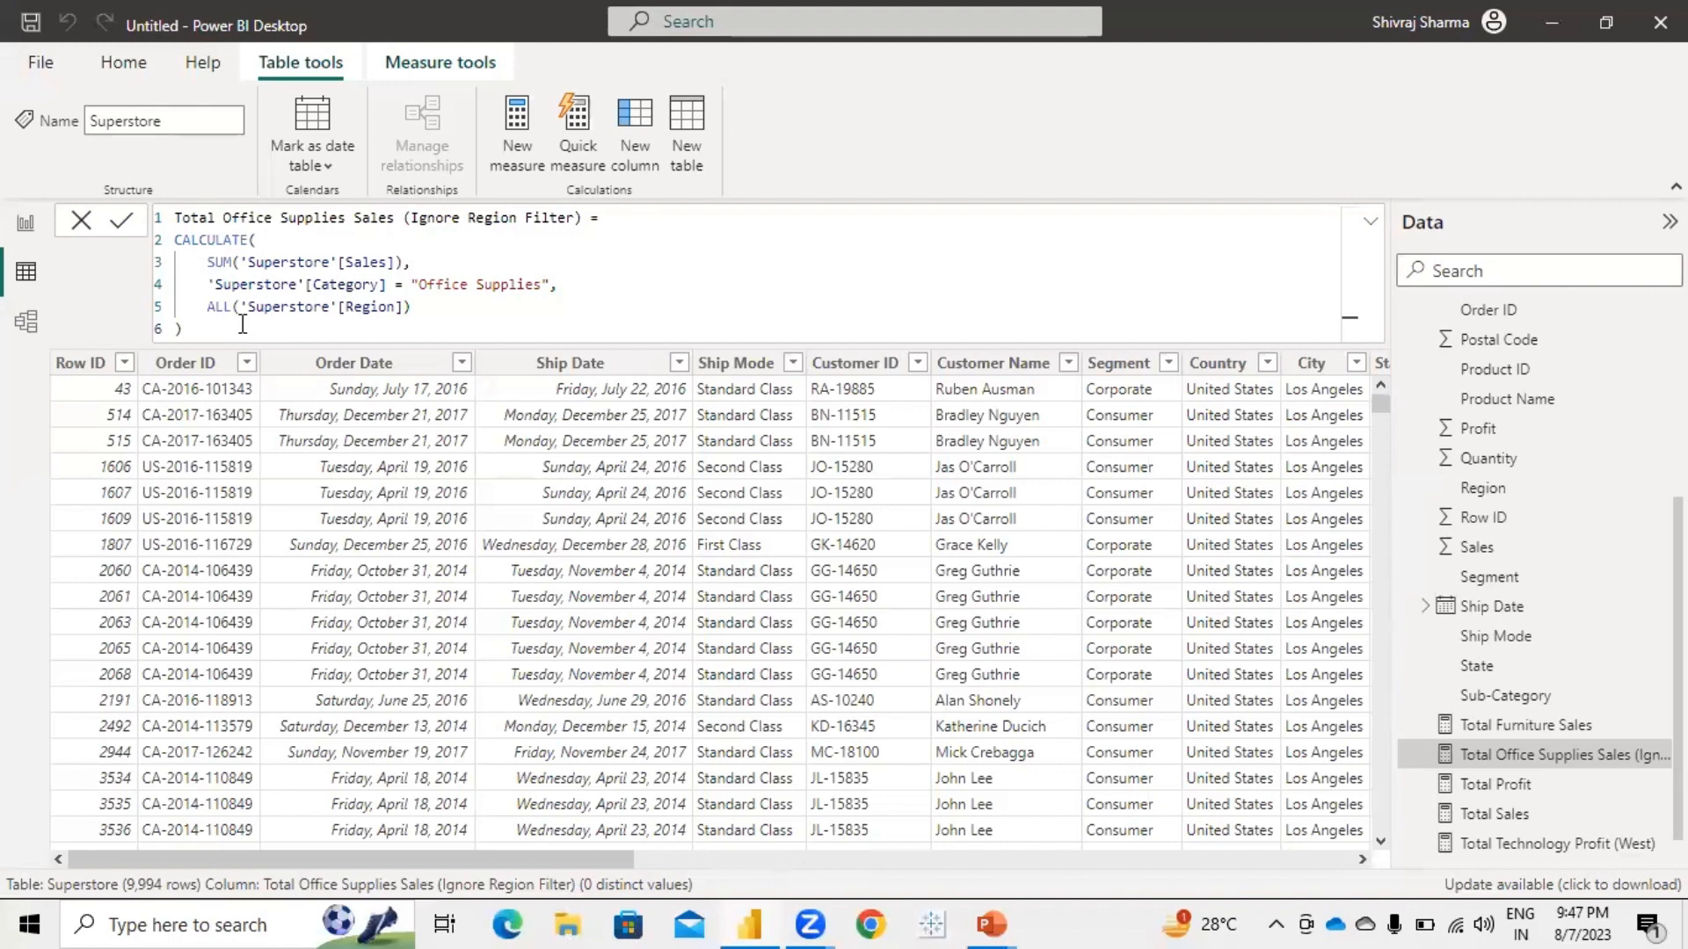
- Stop editing the measure, look over the data grid, and switch to report view on Page 3
click(81, 220)
scroll(1558, 699, down, 1)
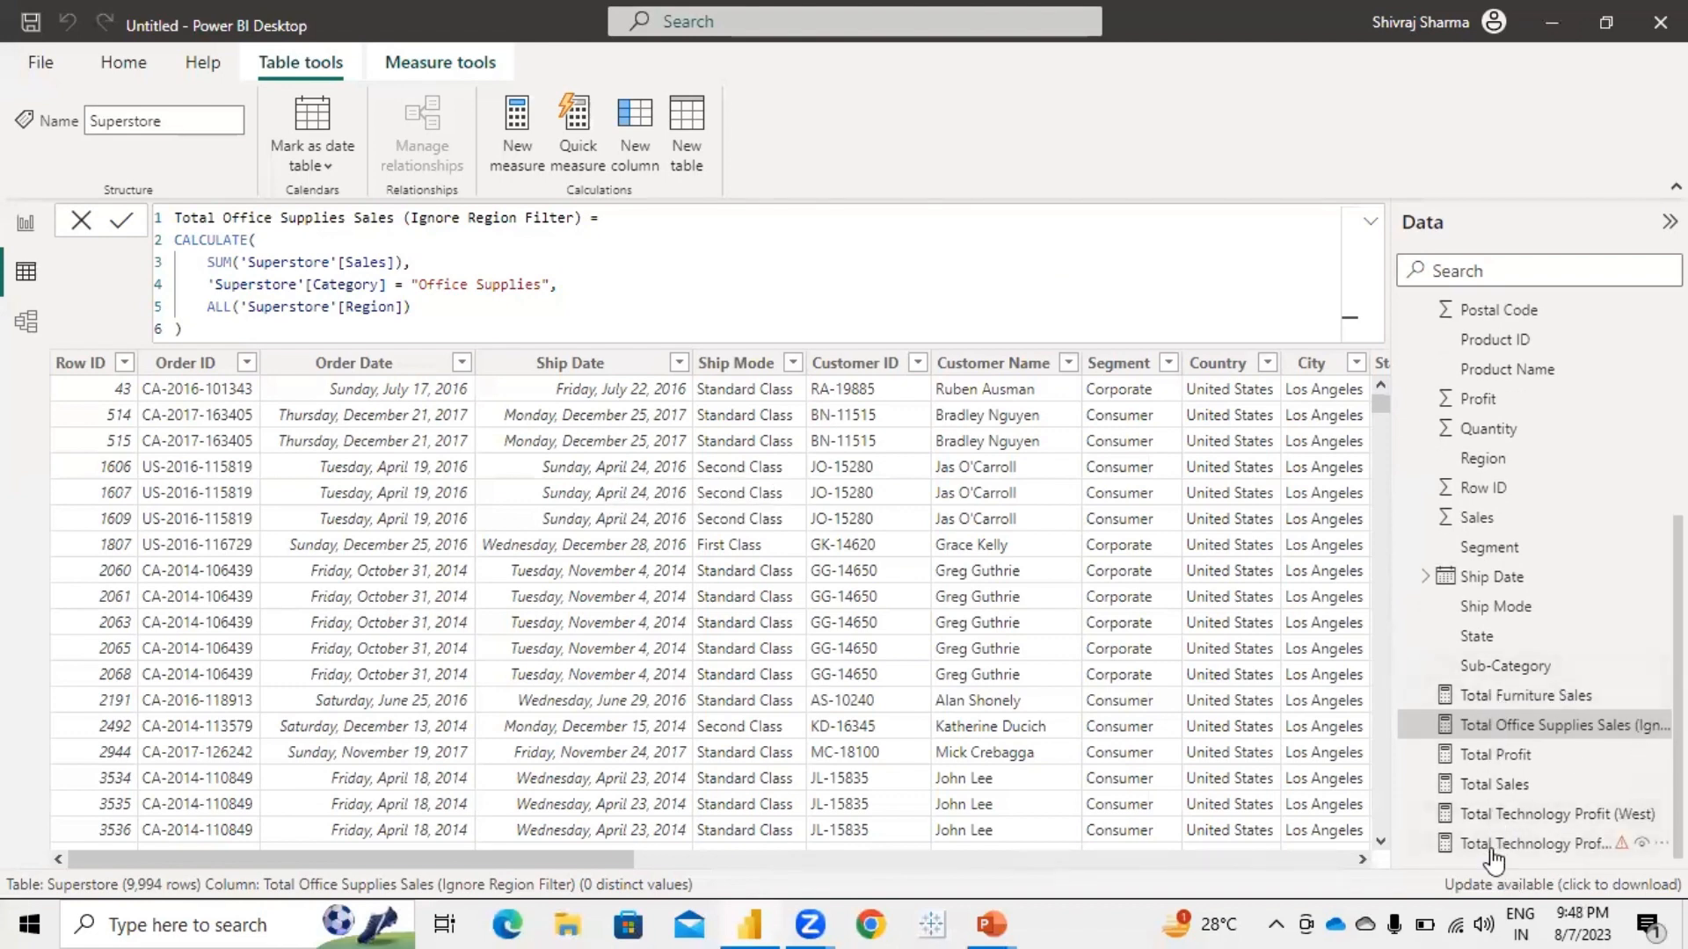
scroll(1486, 818, up, 5)
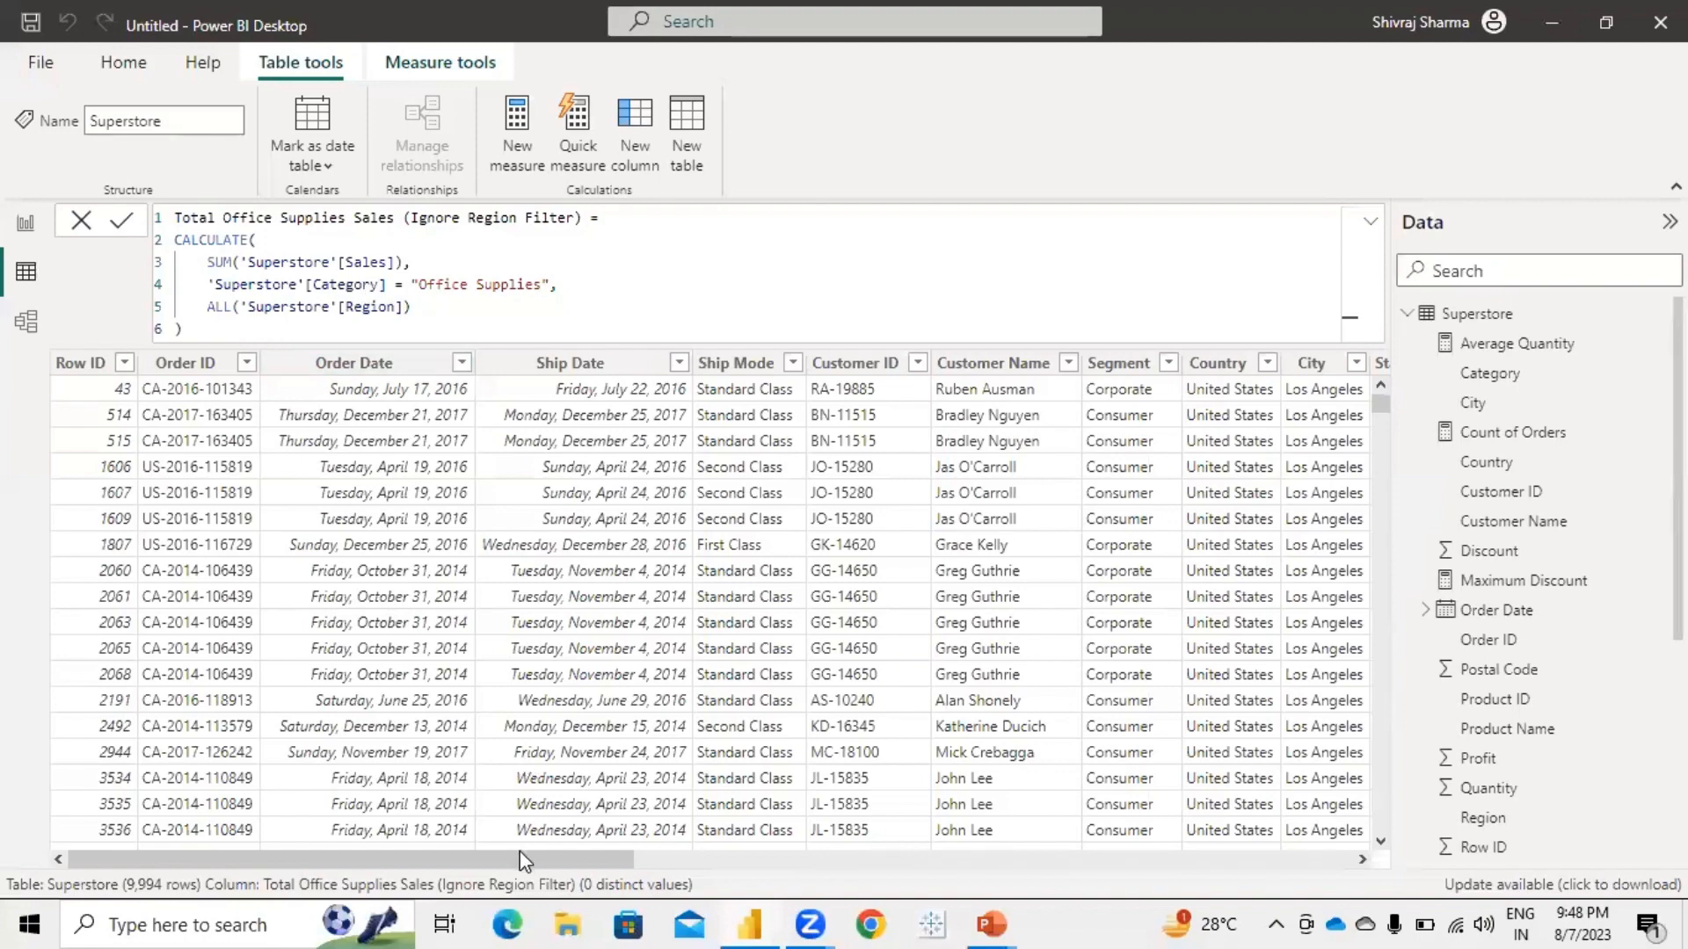
drag(515, 865, 162, 862)
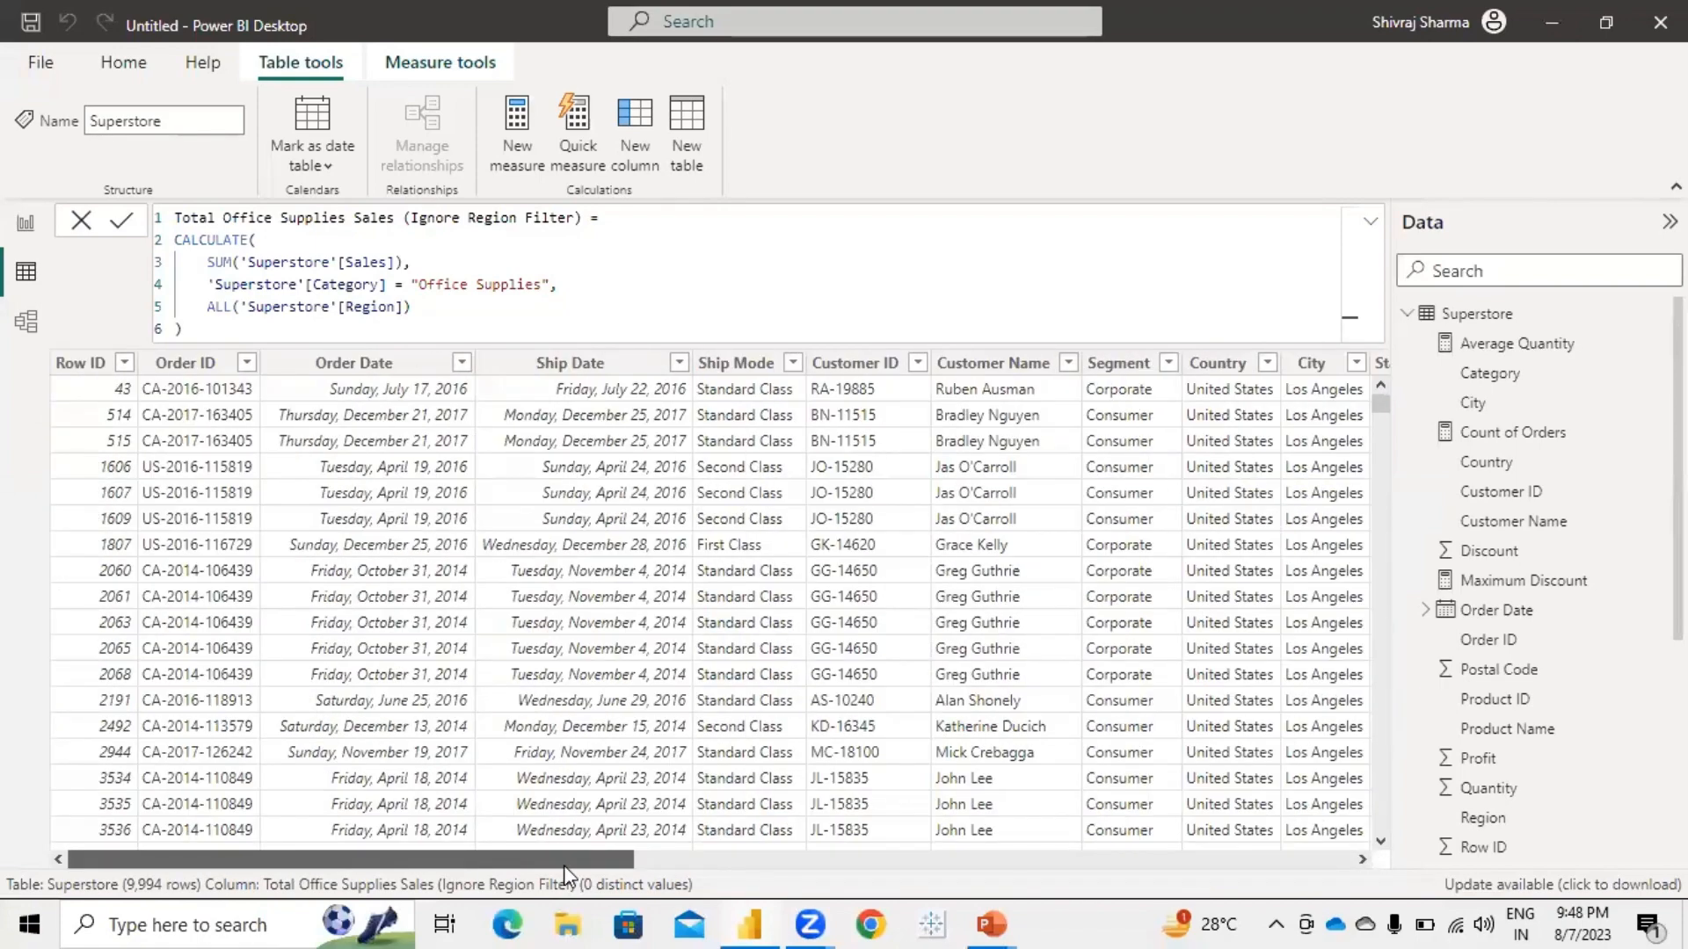
drag(565, 866, 1611, 909)
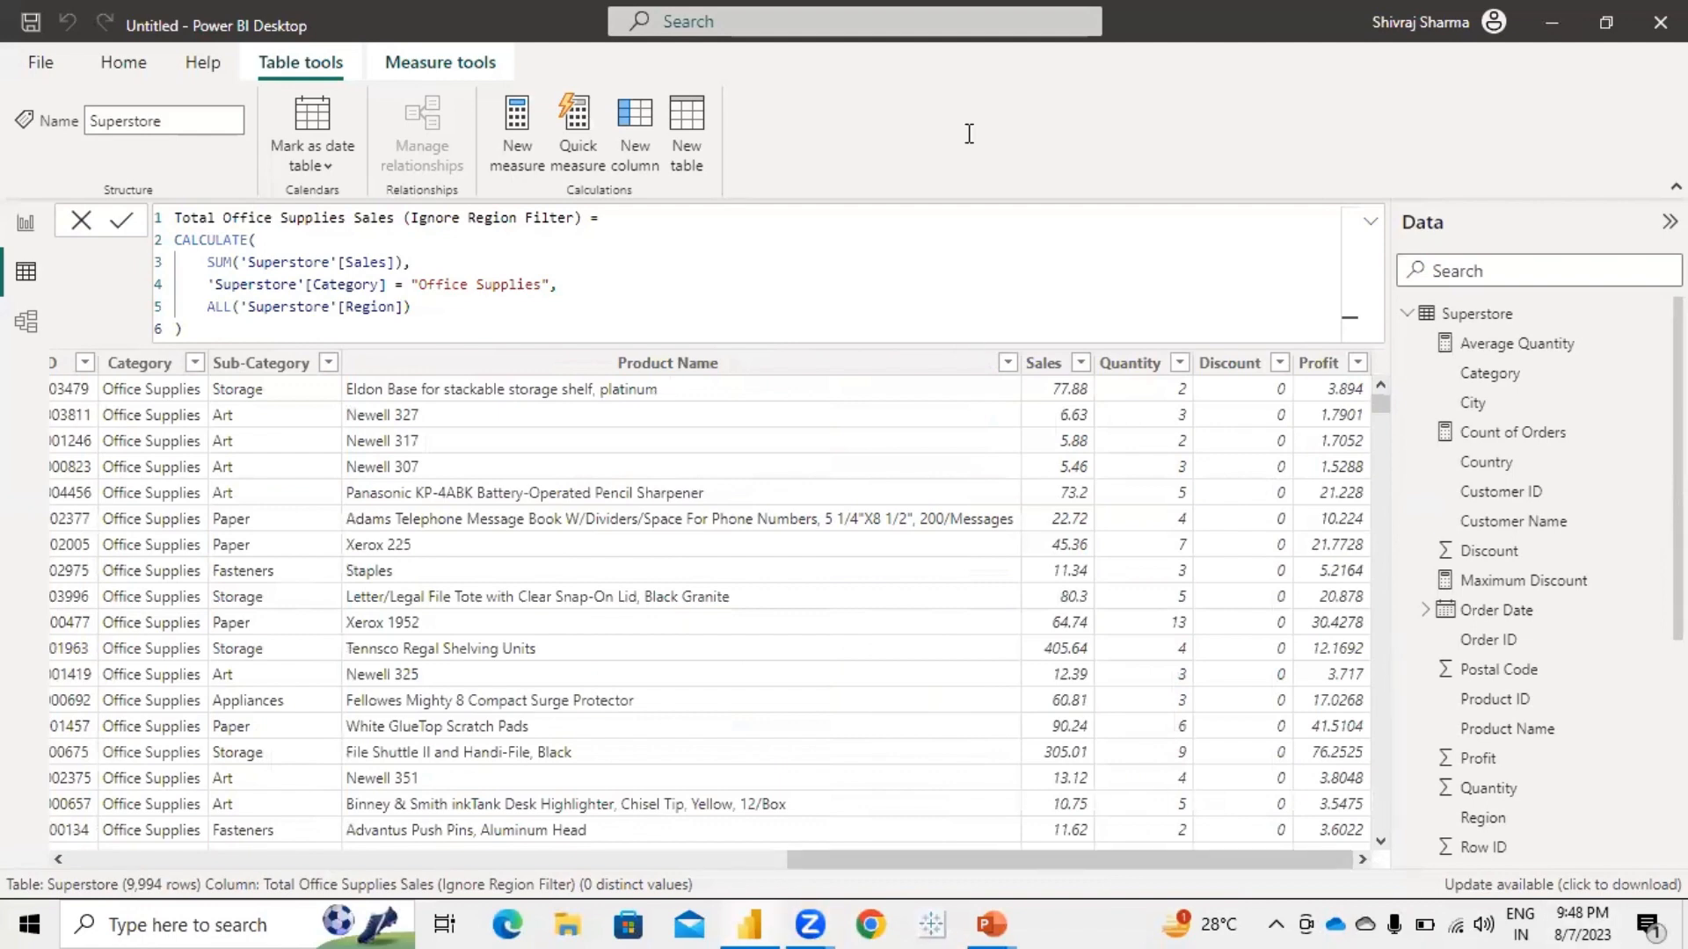
click(26, 223)
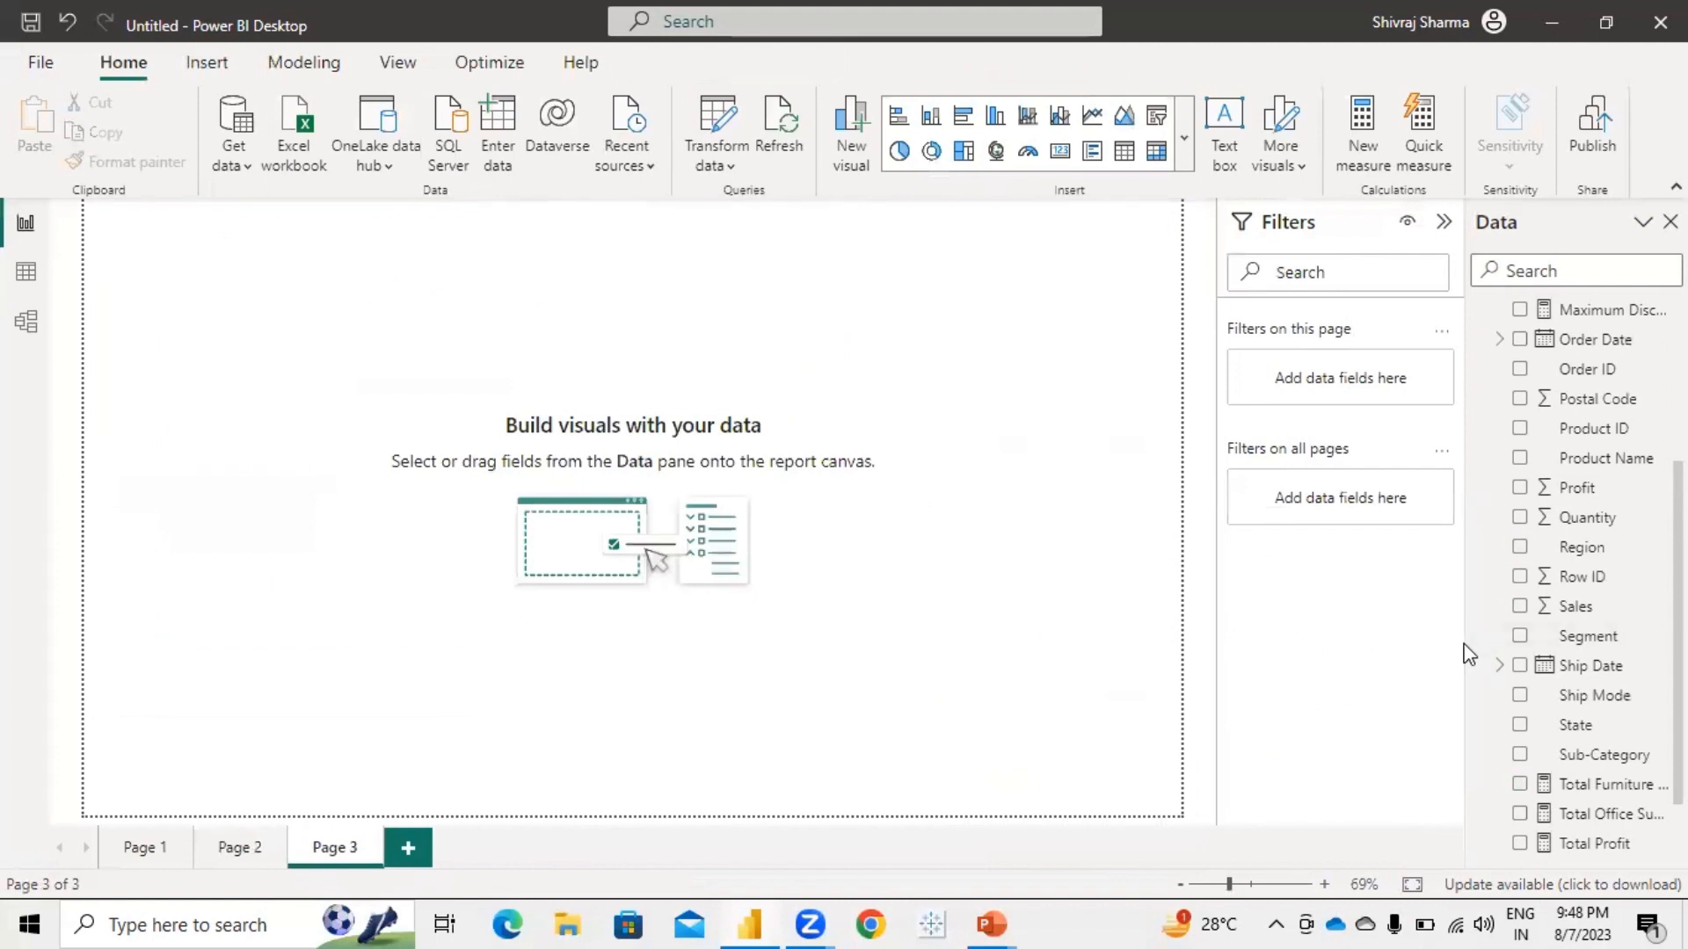
- Chart Total Office Supplies Sales (Ignore Region Filter) by Sub-Category as an enlarged bar chart
click(1444, 222)
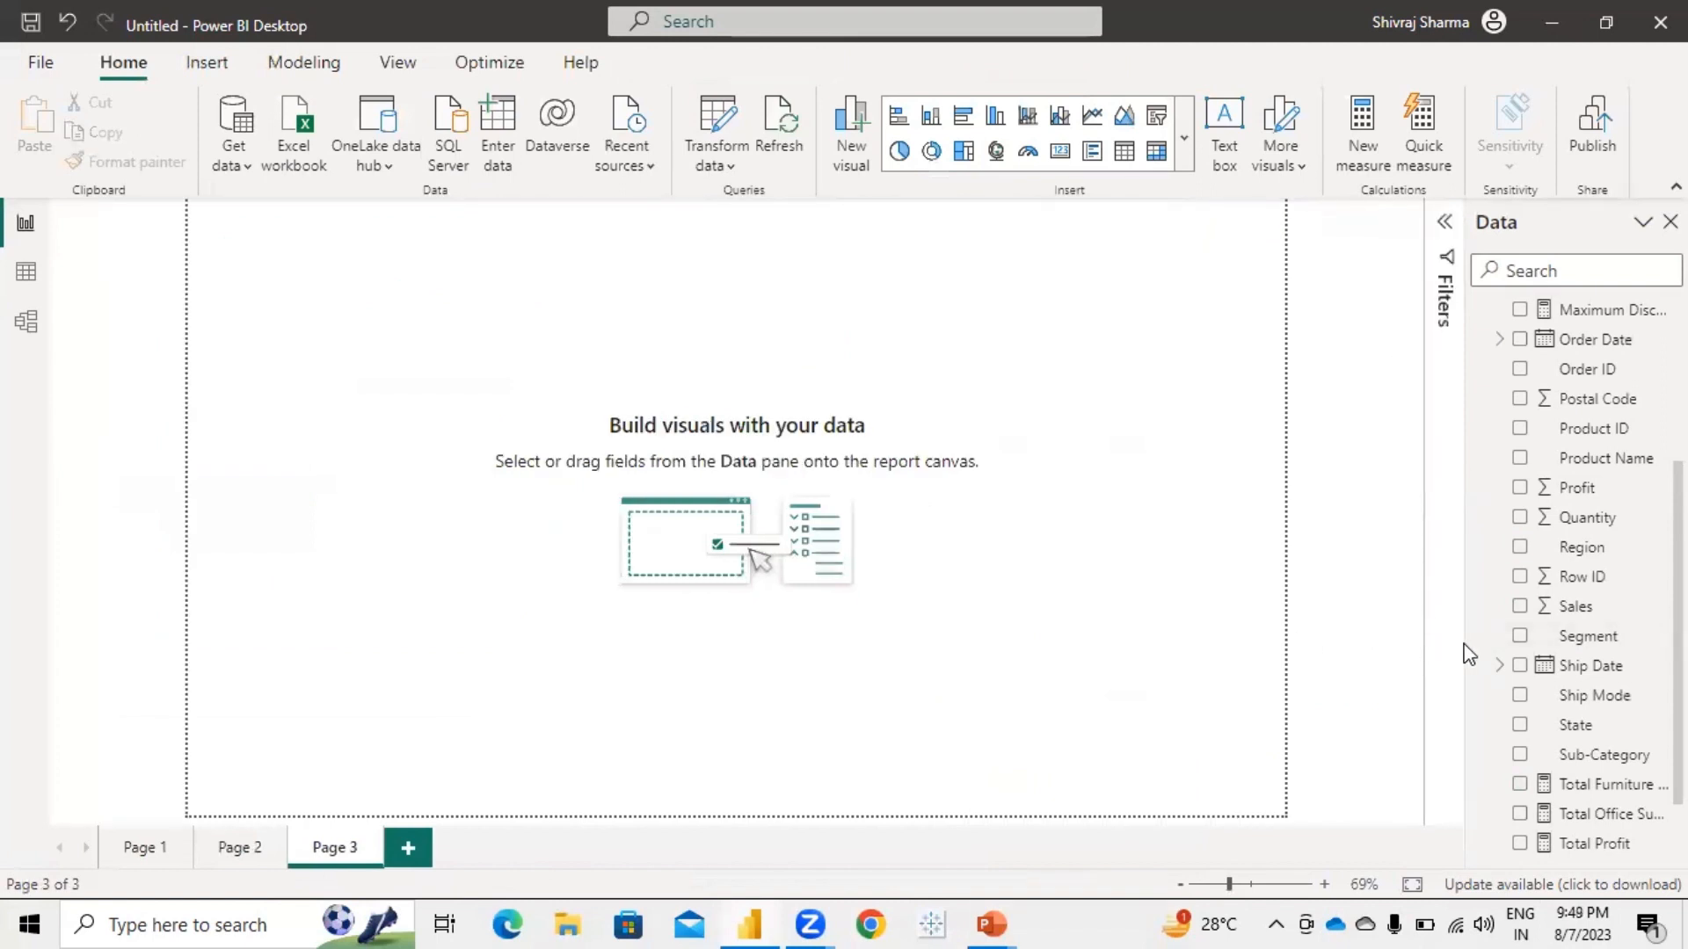
drag(1470, 651, 1239, 656)
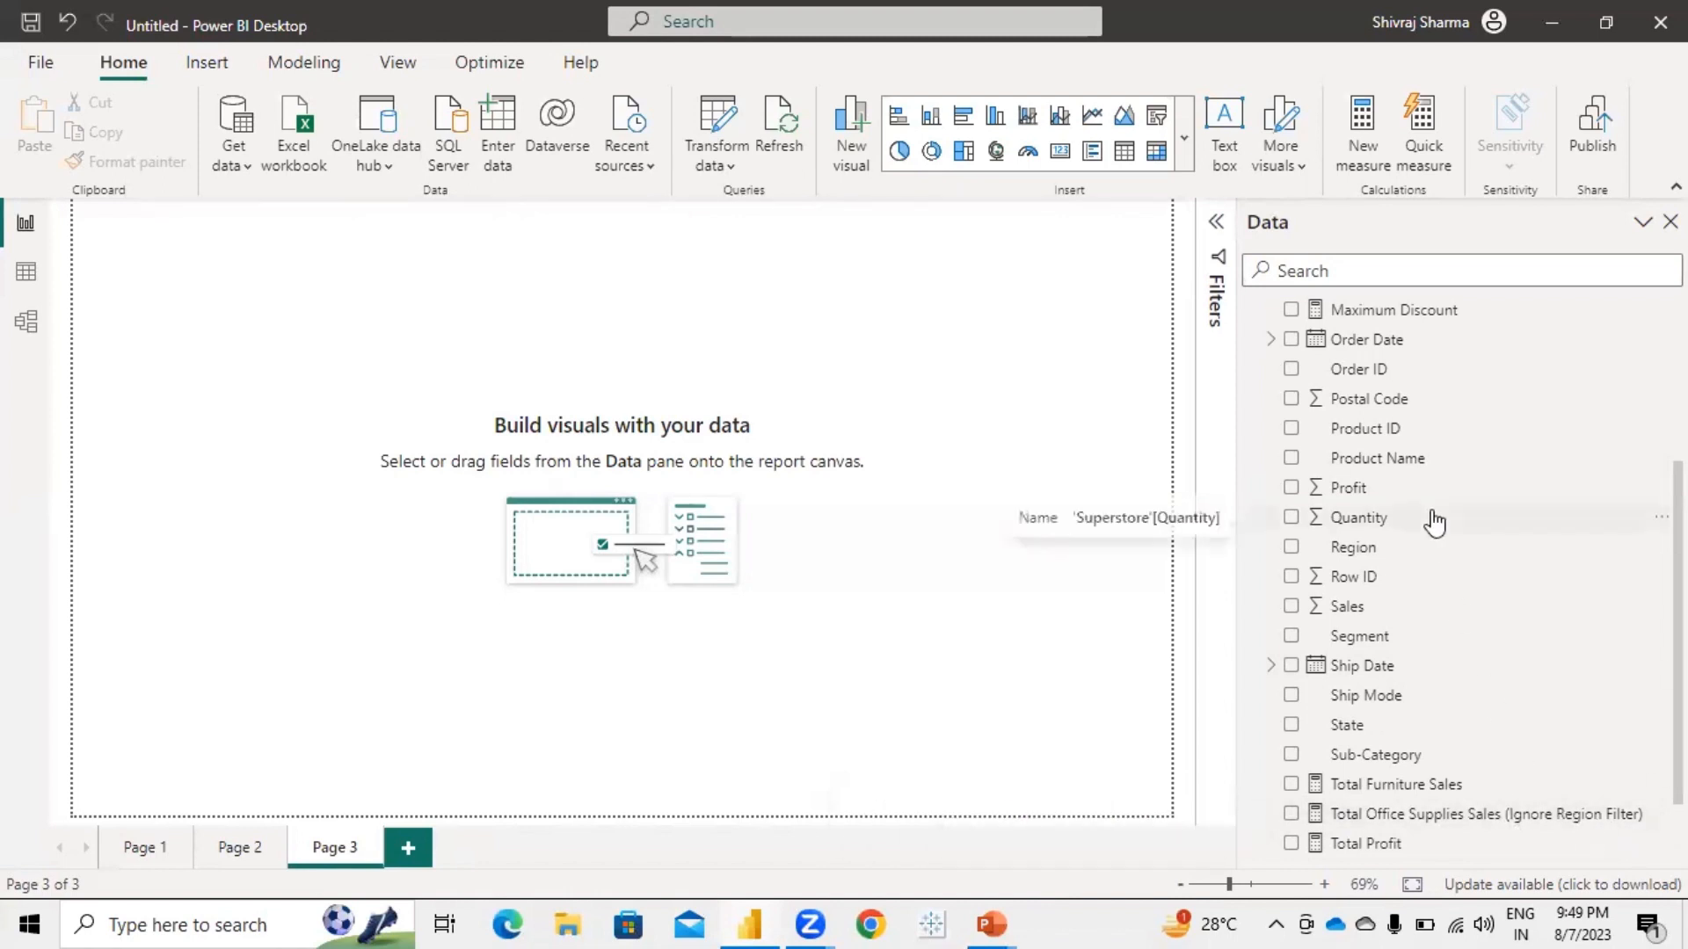
click(1291, 754)
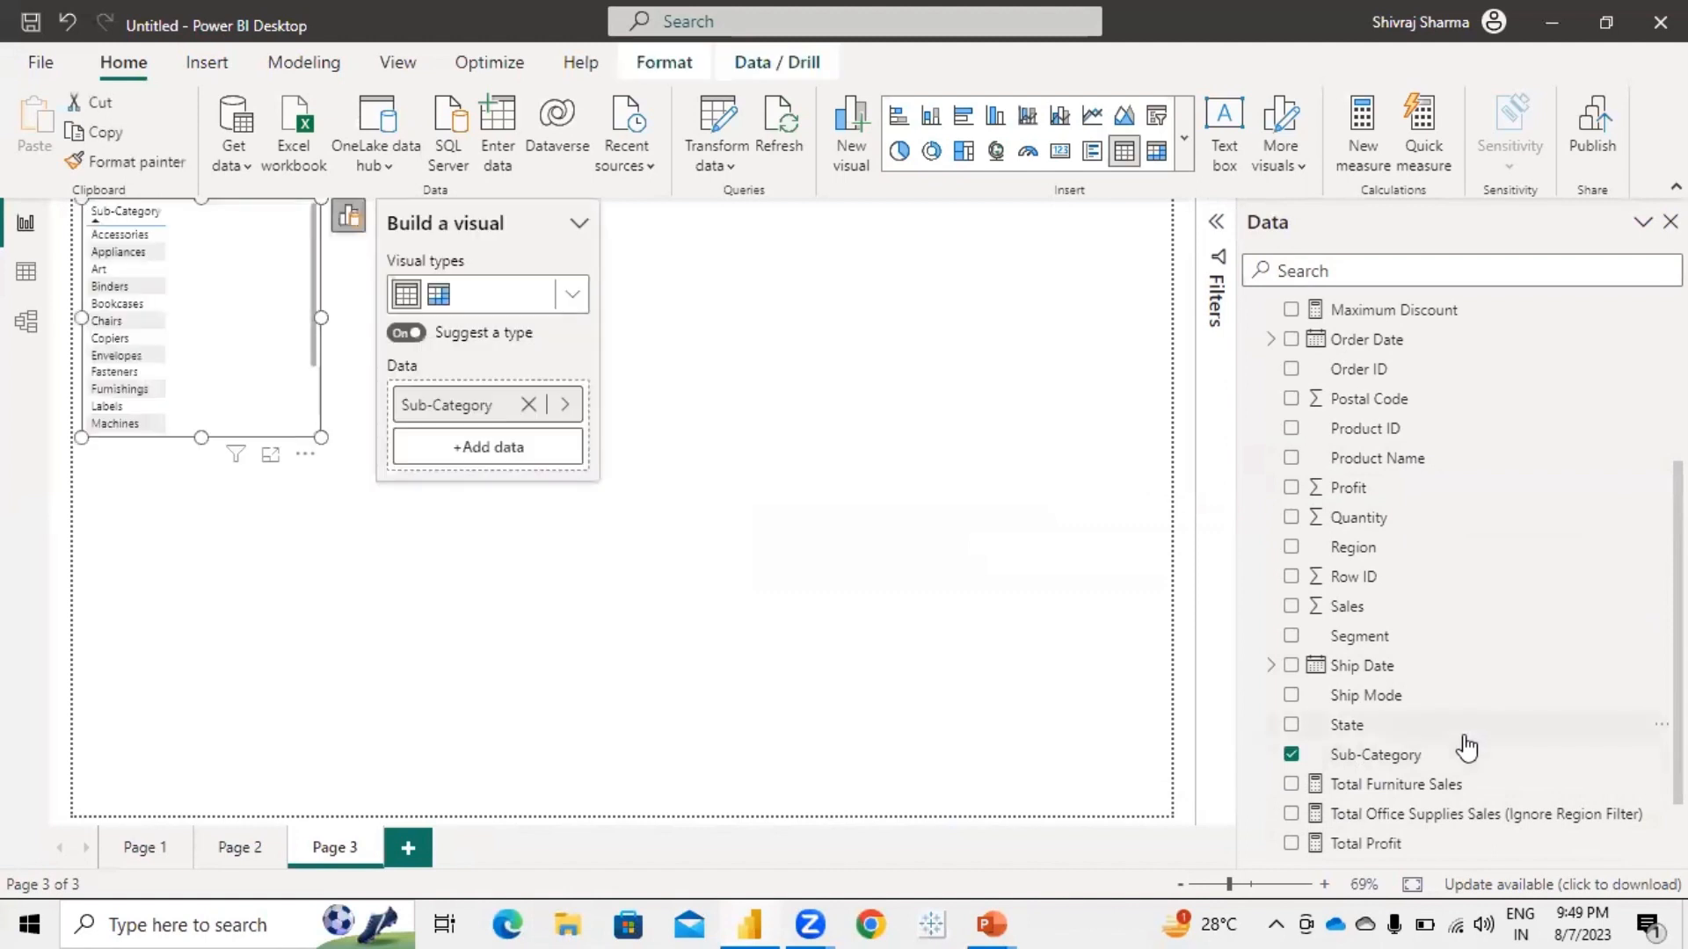
click(1292, 814)
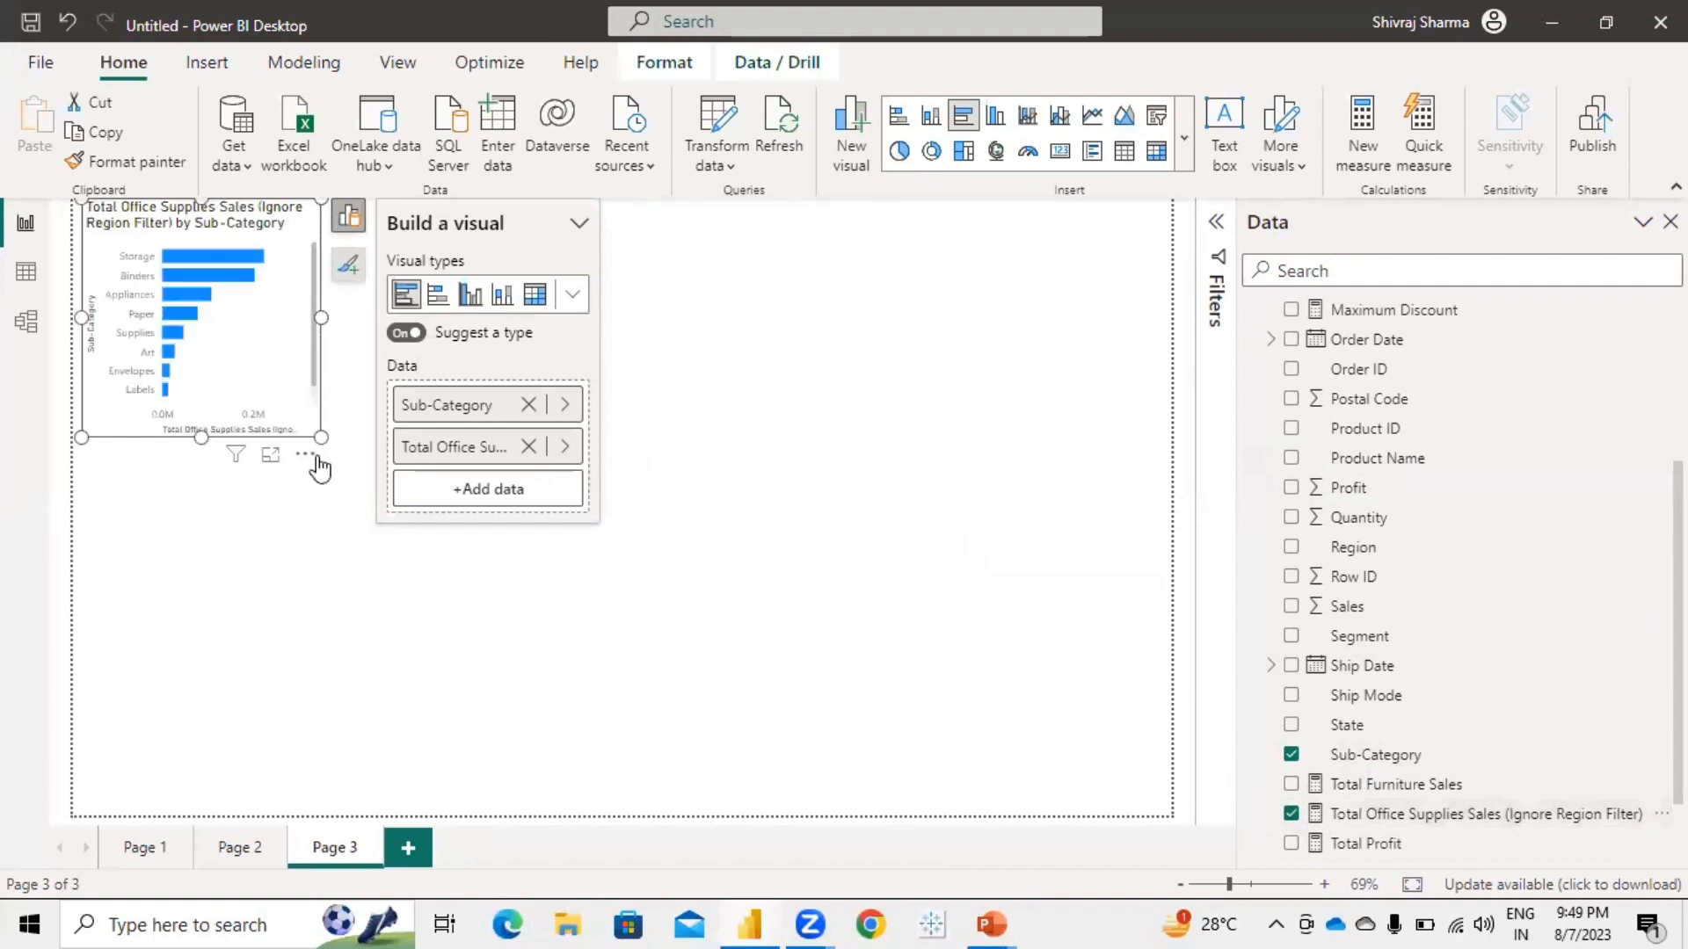
drag(321, 436, 850, 761)
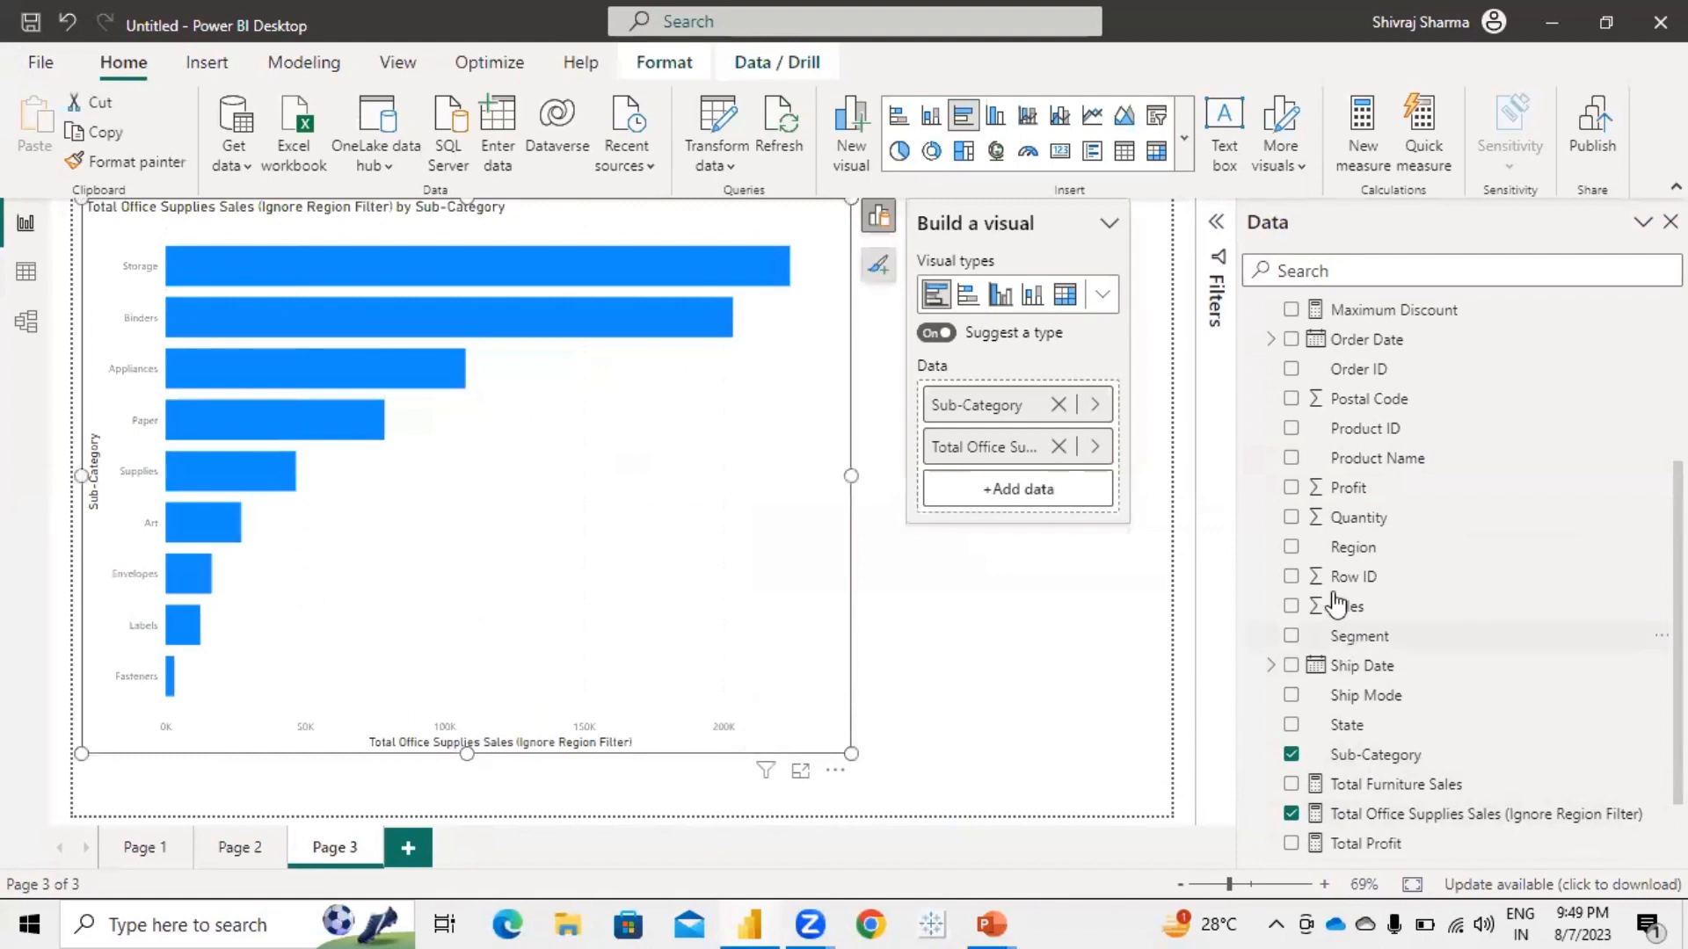
click(1220, 223)
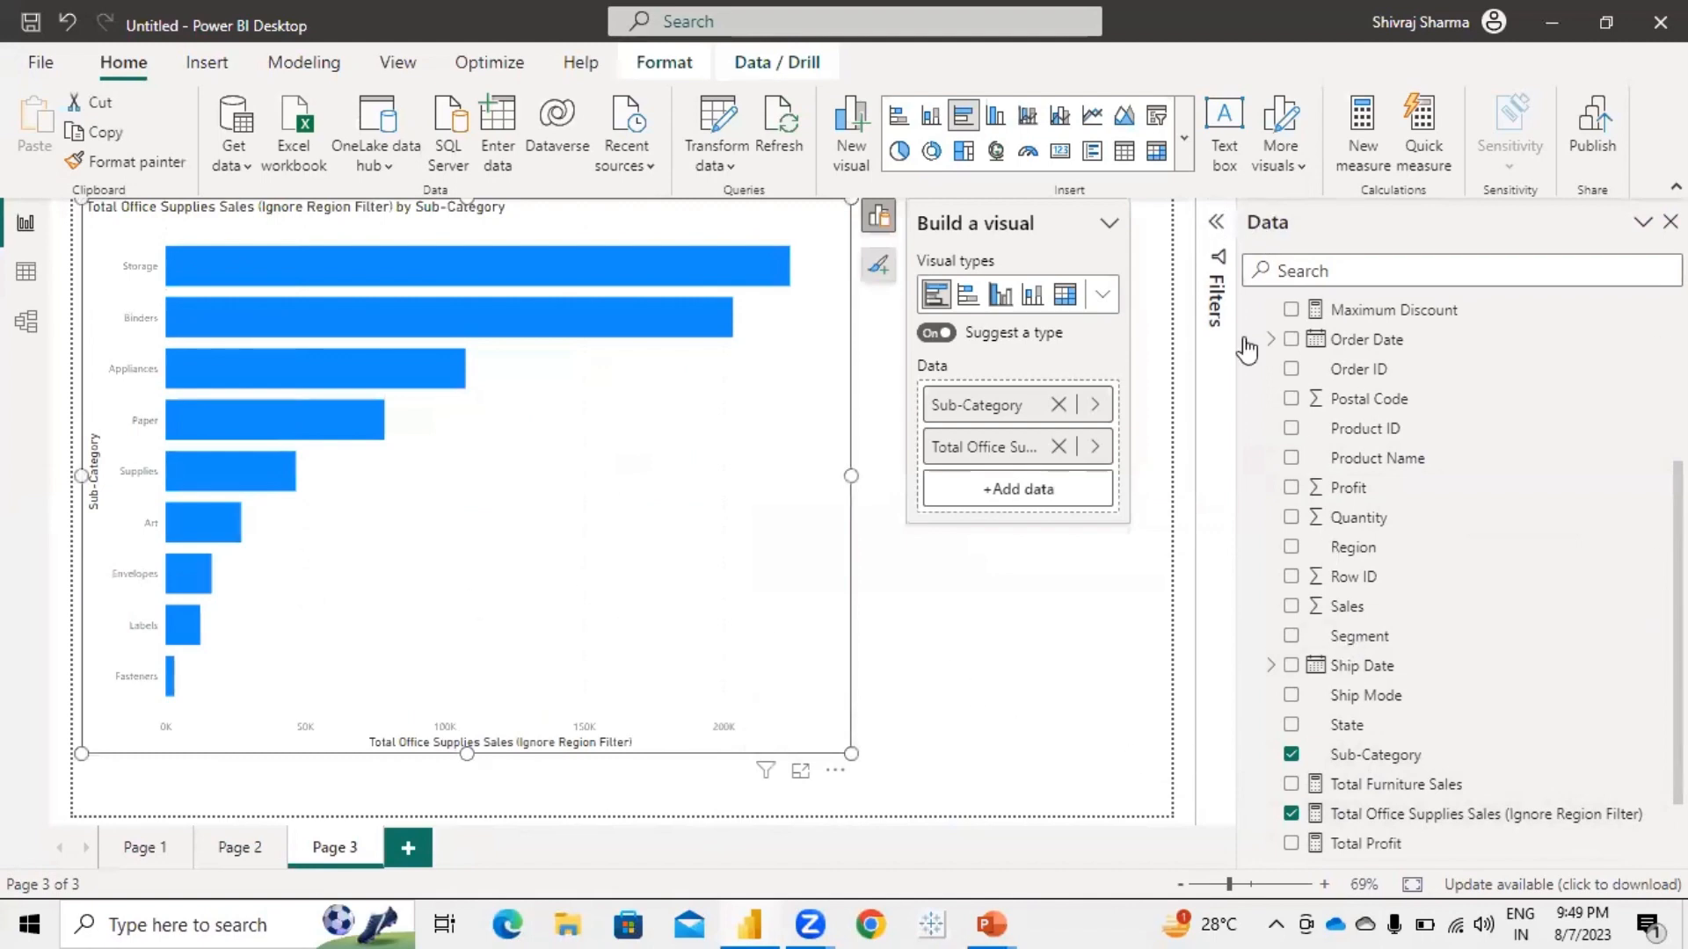
- Test Region on the chart, first as a field, then as a filter selecting Central, East, South and West
click(1291, 547)
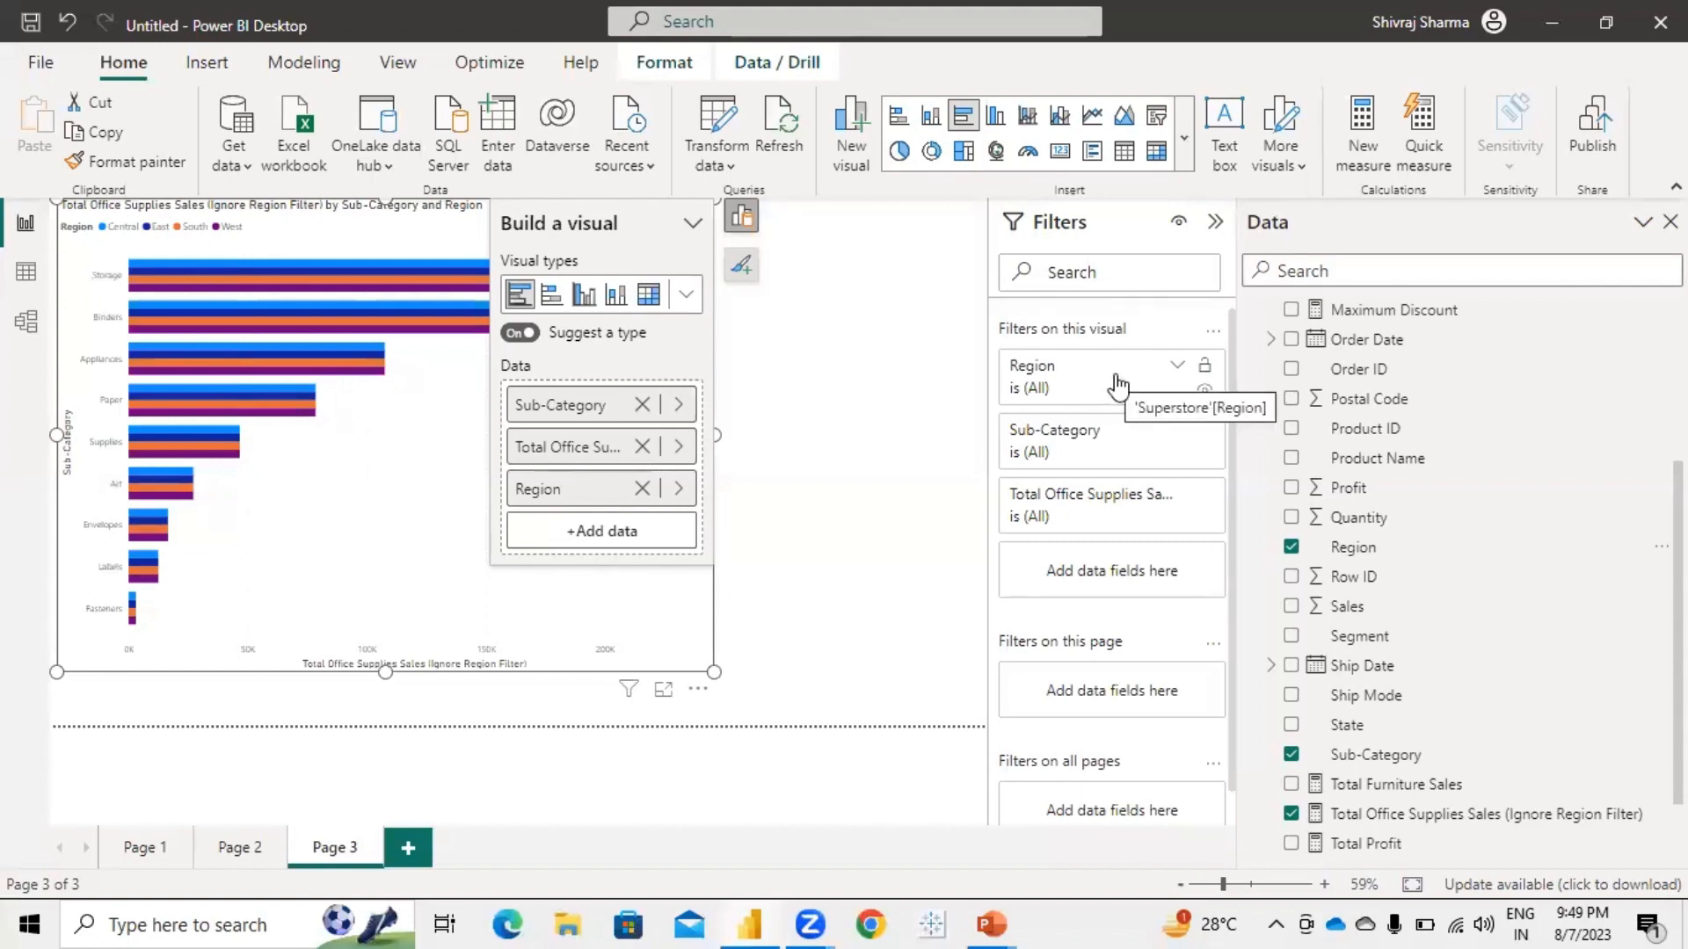
click(1291, 547)
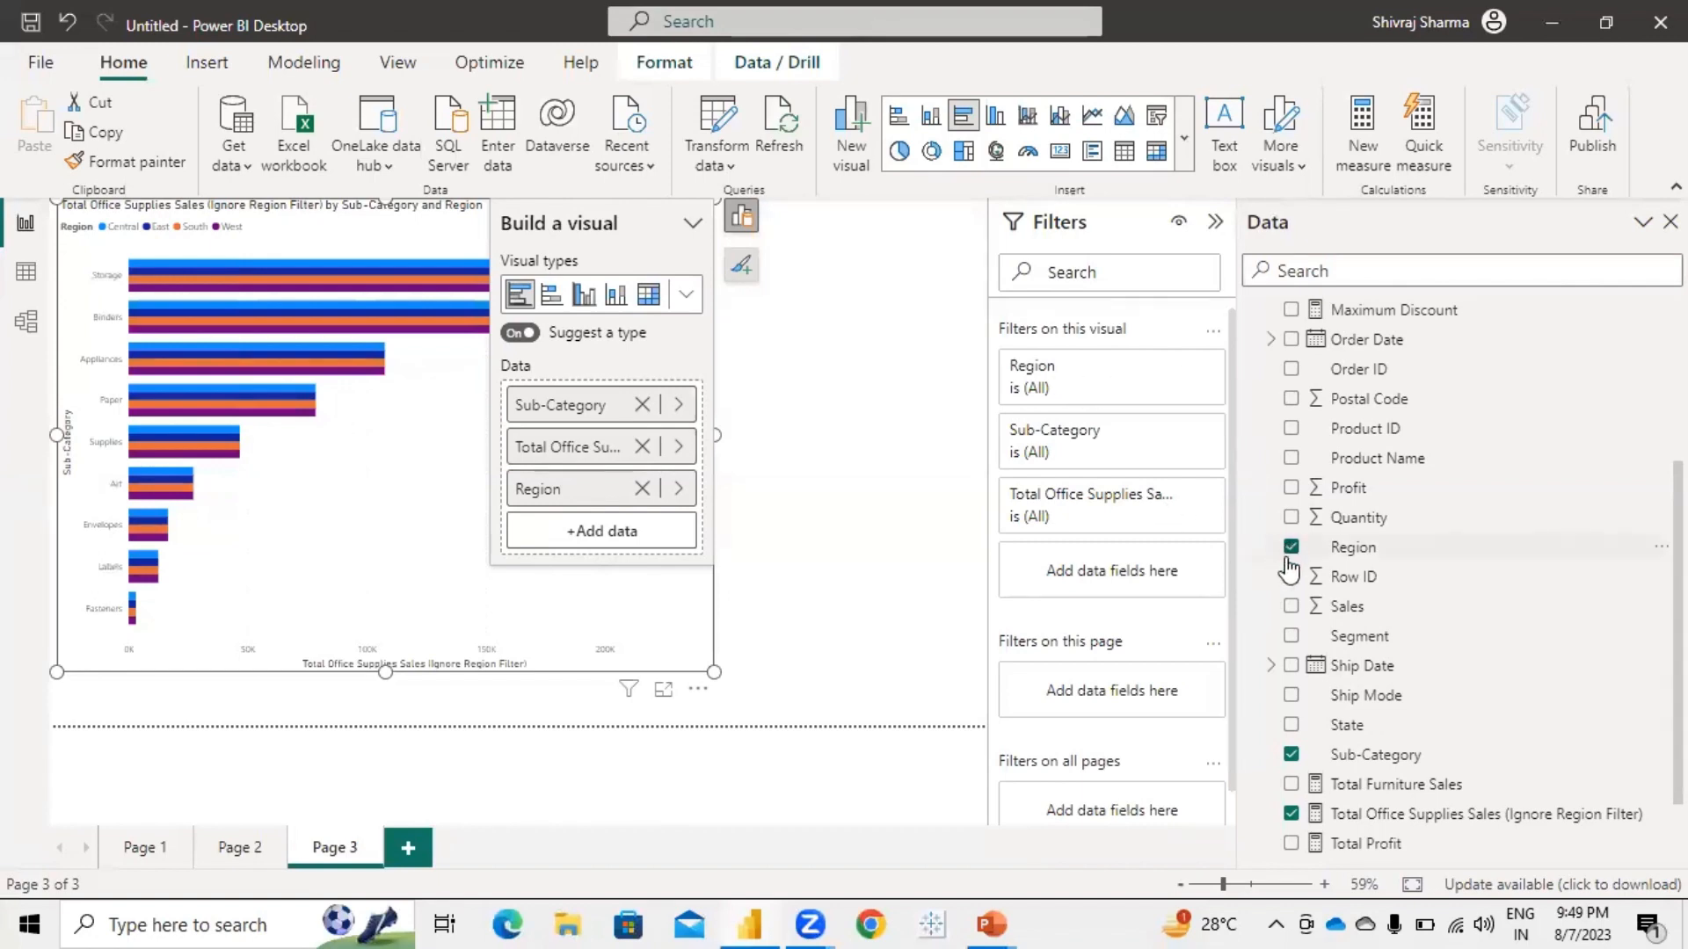
drag(1365, 549, 1122, 508)
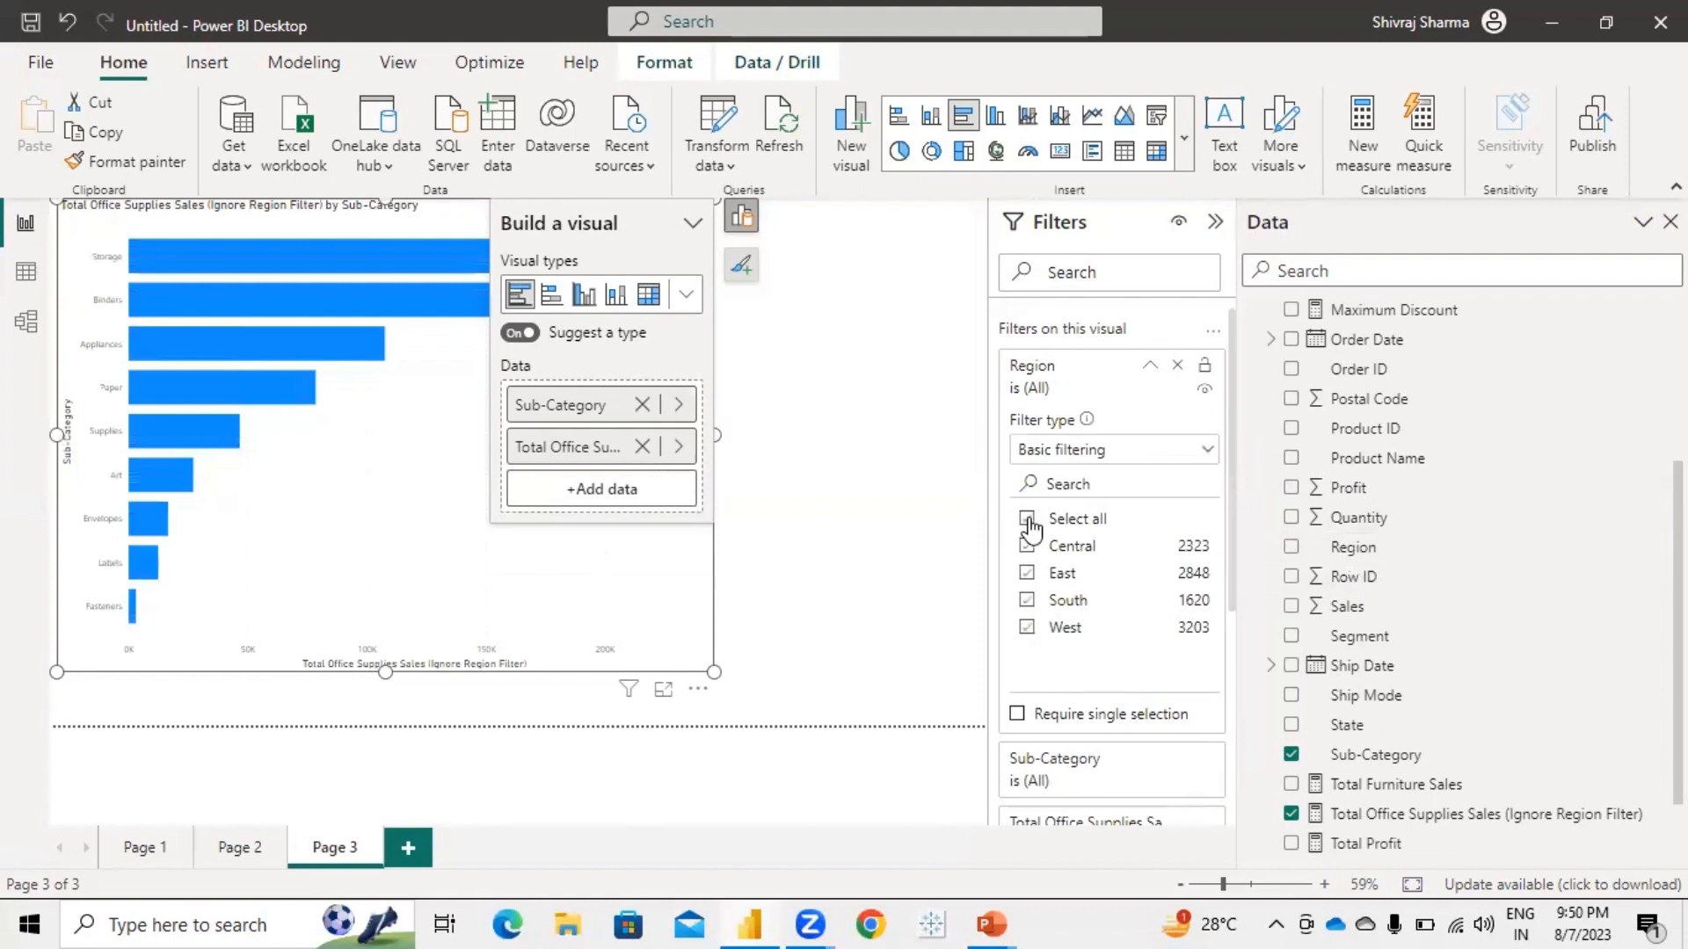
click(1028, 549)
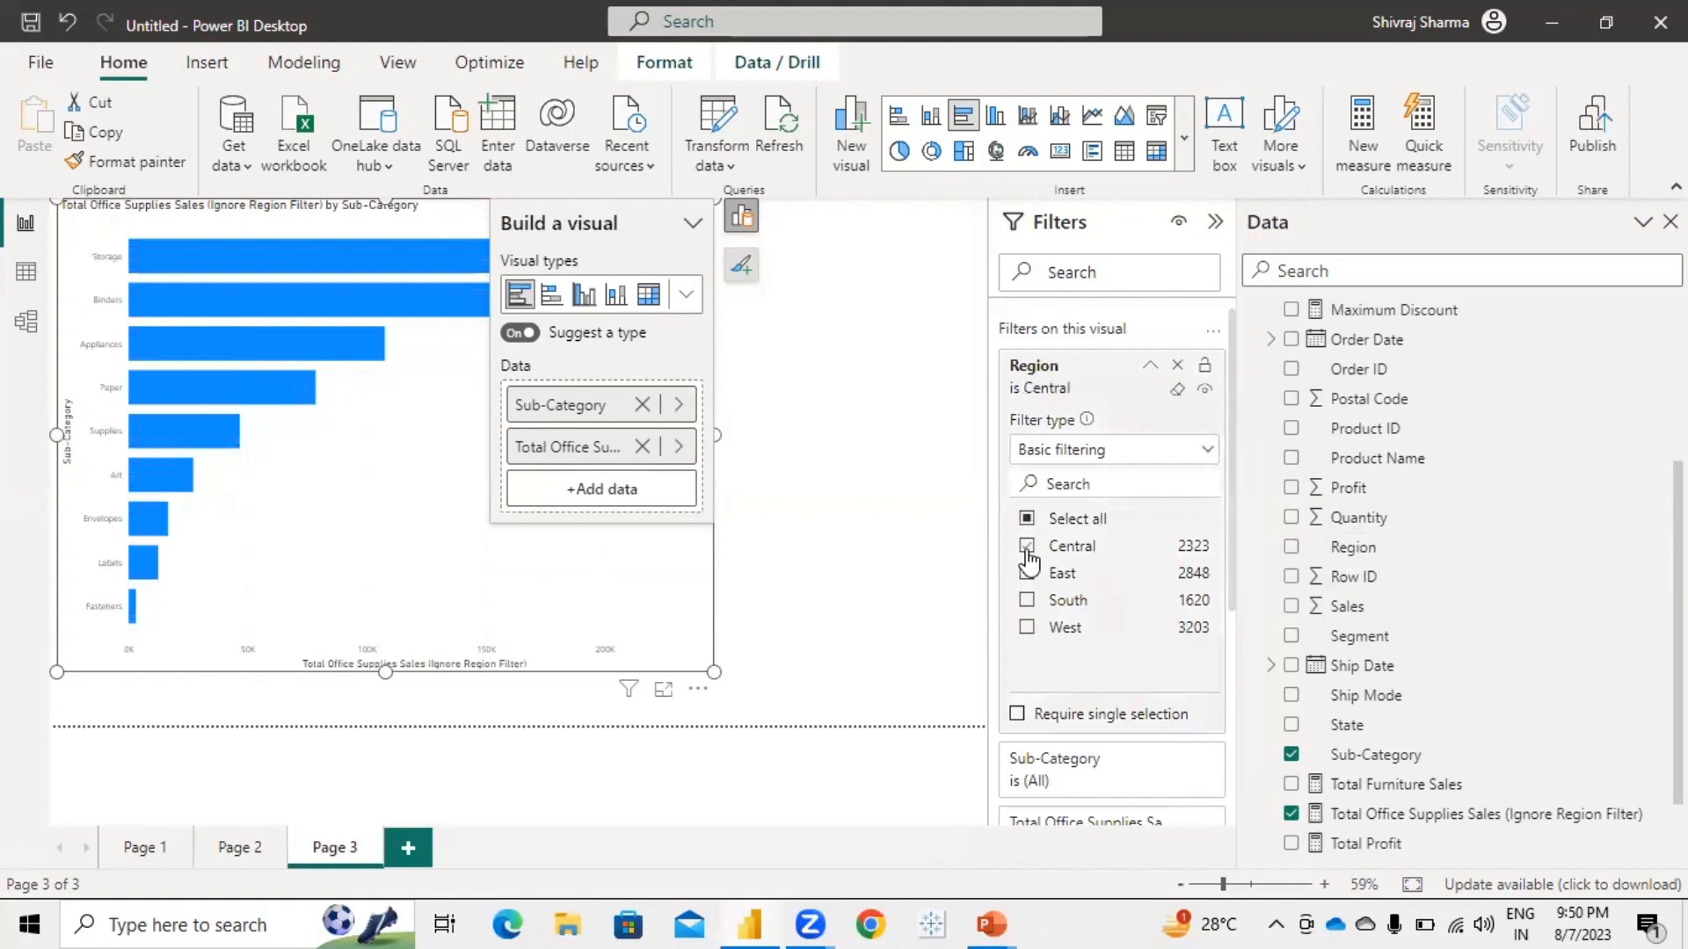
click(1030, 576)
click(1029, 603)
click(1028, 629)
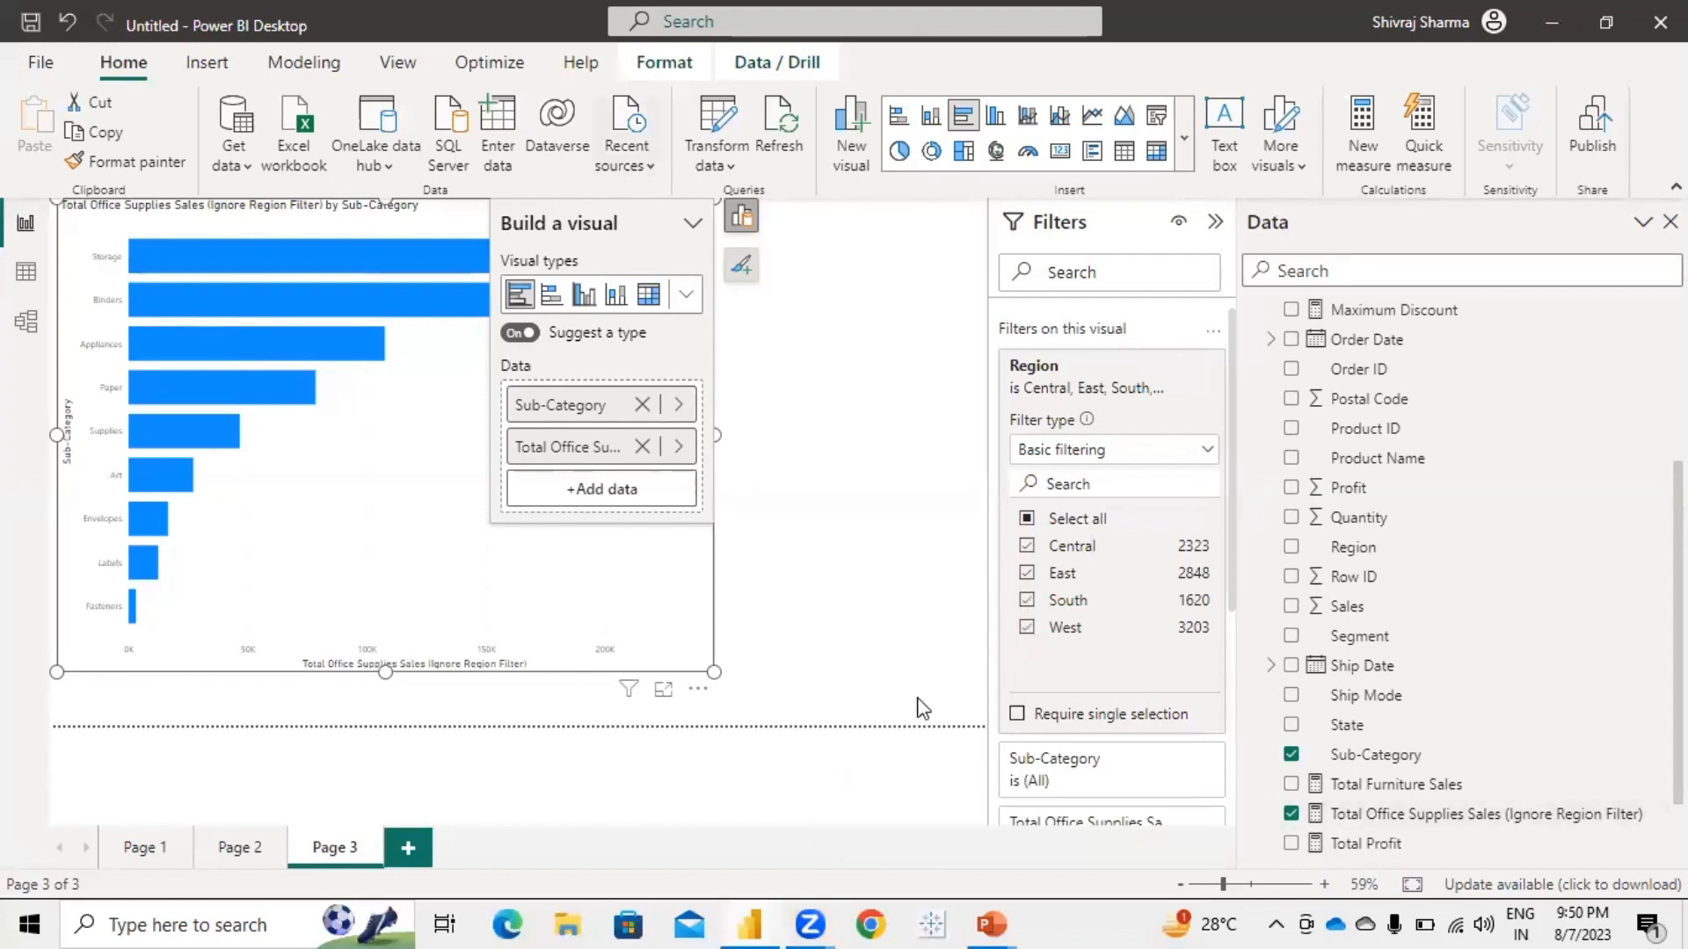
- Remove the Region filter, hide the side panes, and widen the bar chart across the page
click(1175, 366)
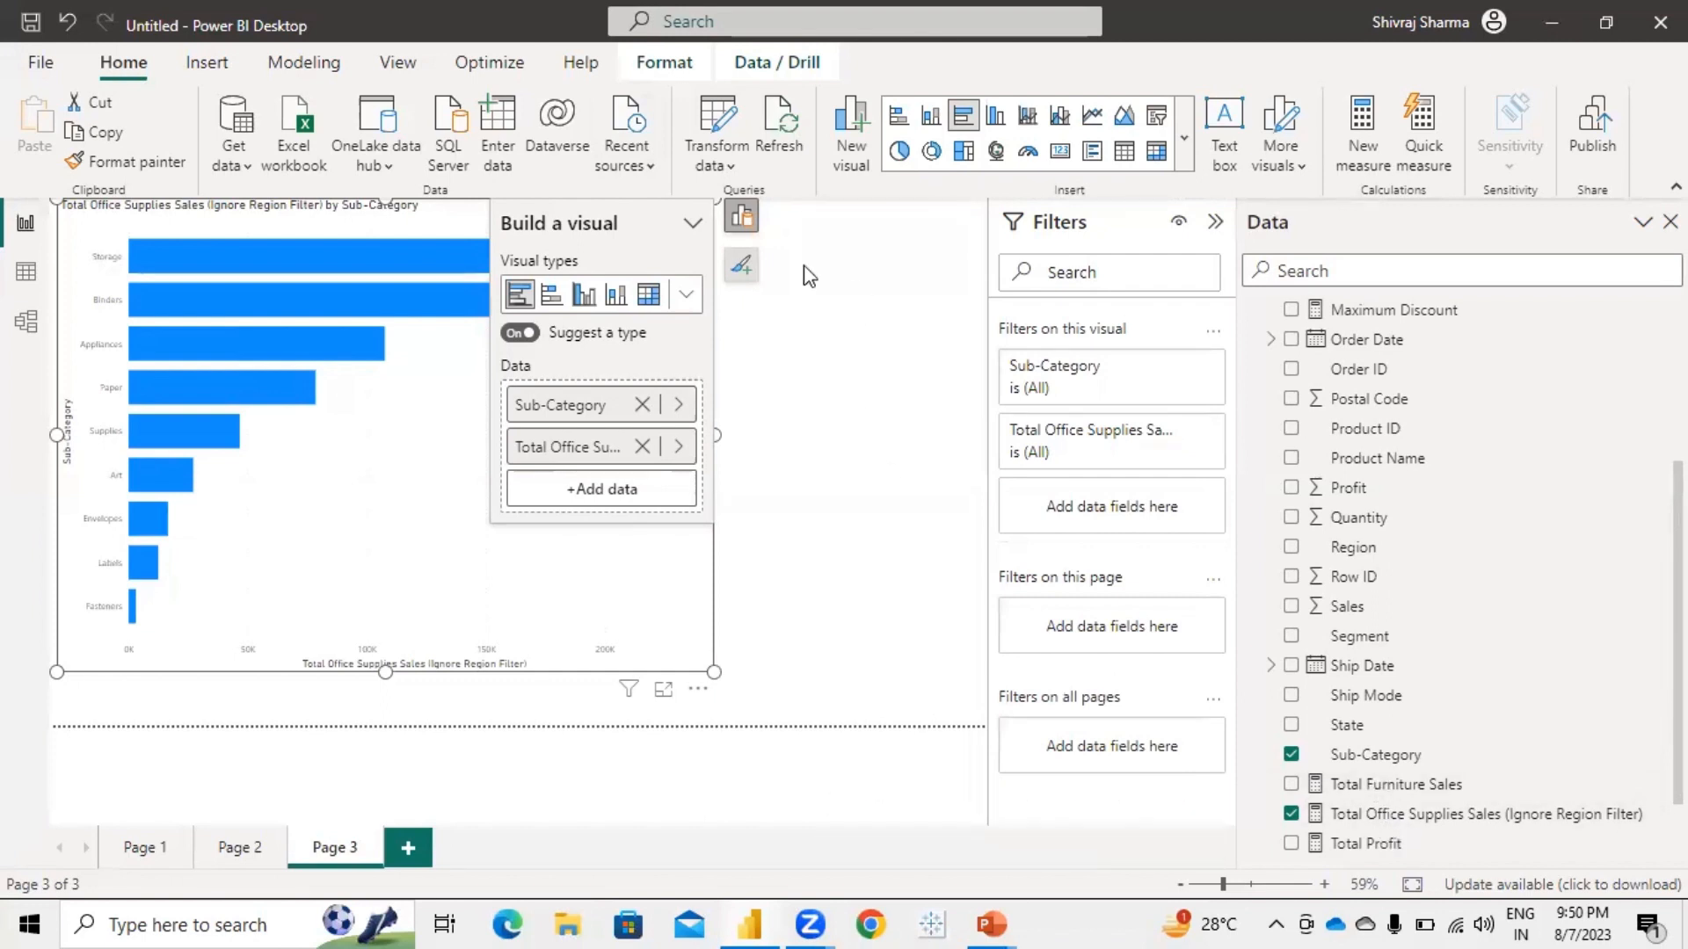
click(742, 215)
click(1215, 221)
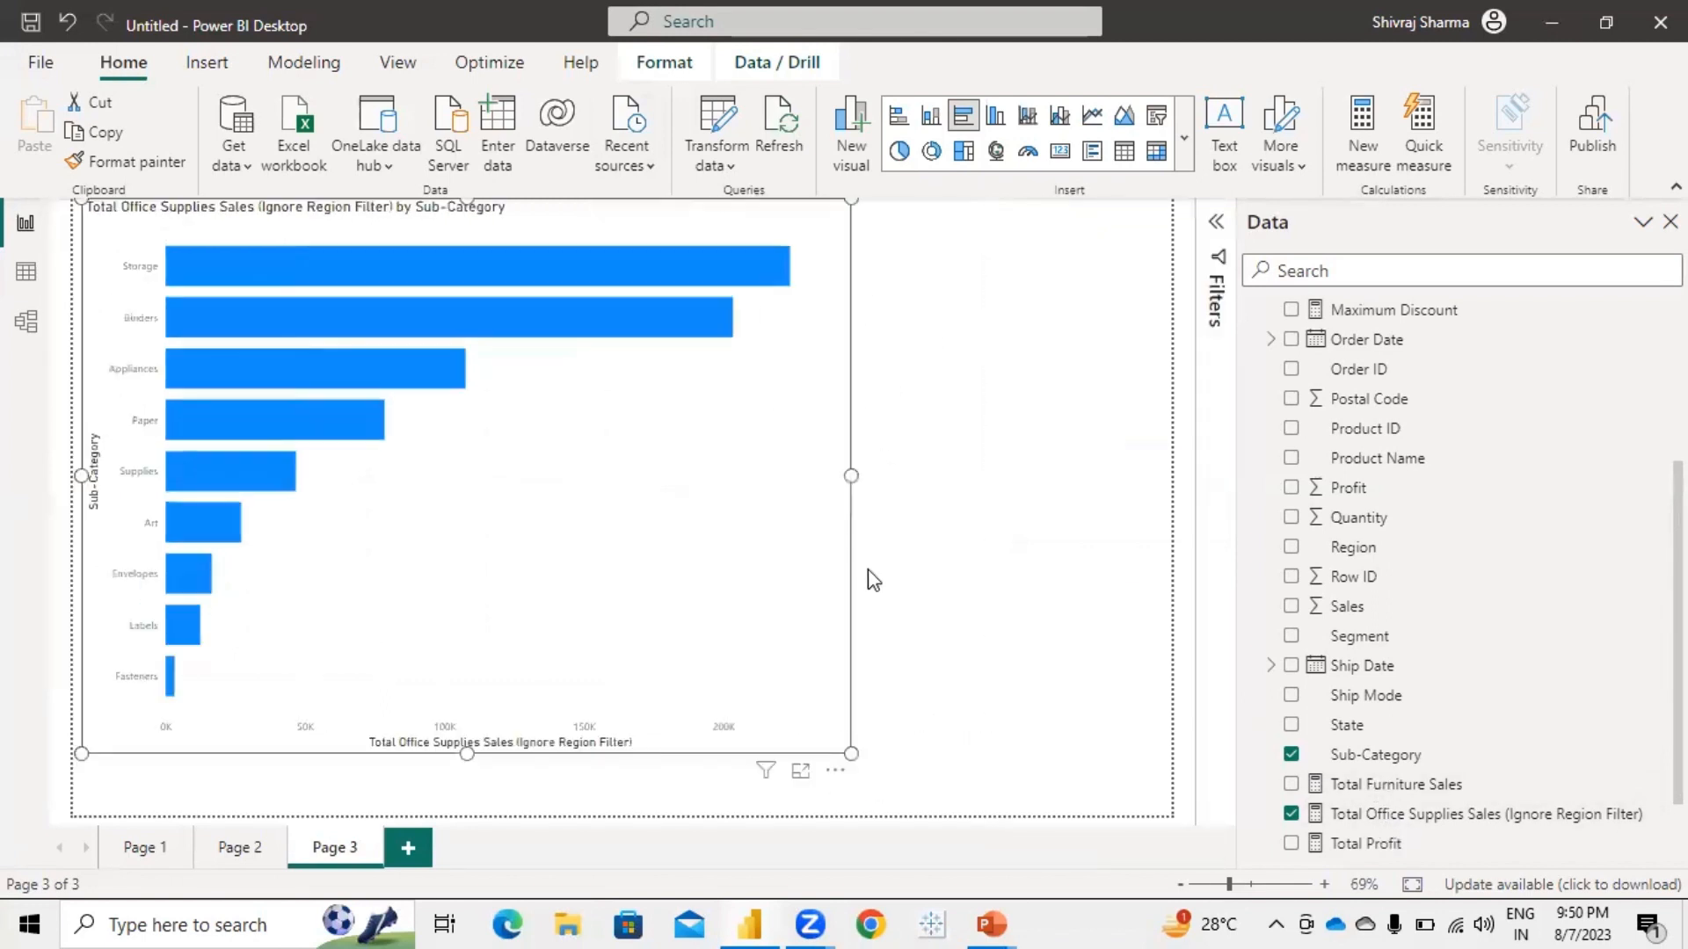
drag(851, 753, 1135, 789)
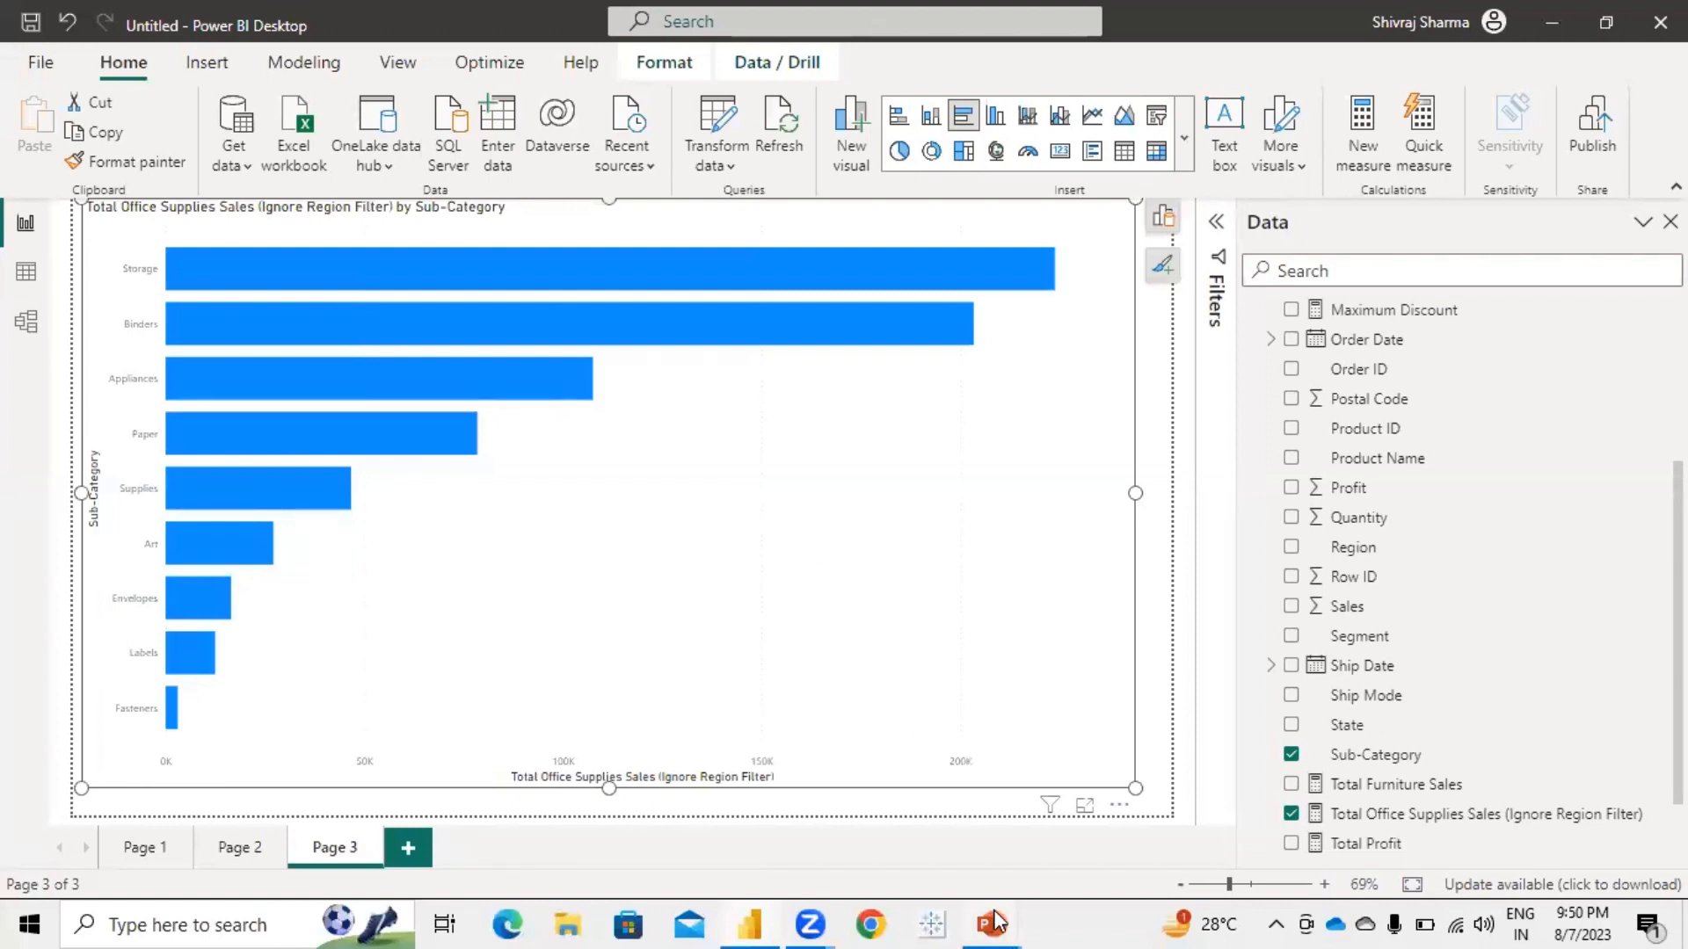
- Return to the slideshow and advance to the Profit Margin custom-filter slide
mouse_move(998, 919)
click(1134, 826)
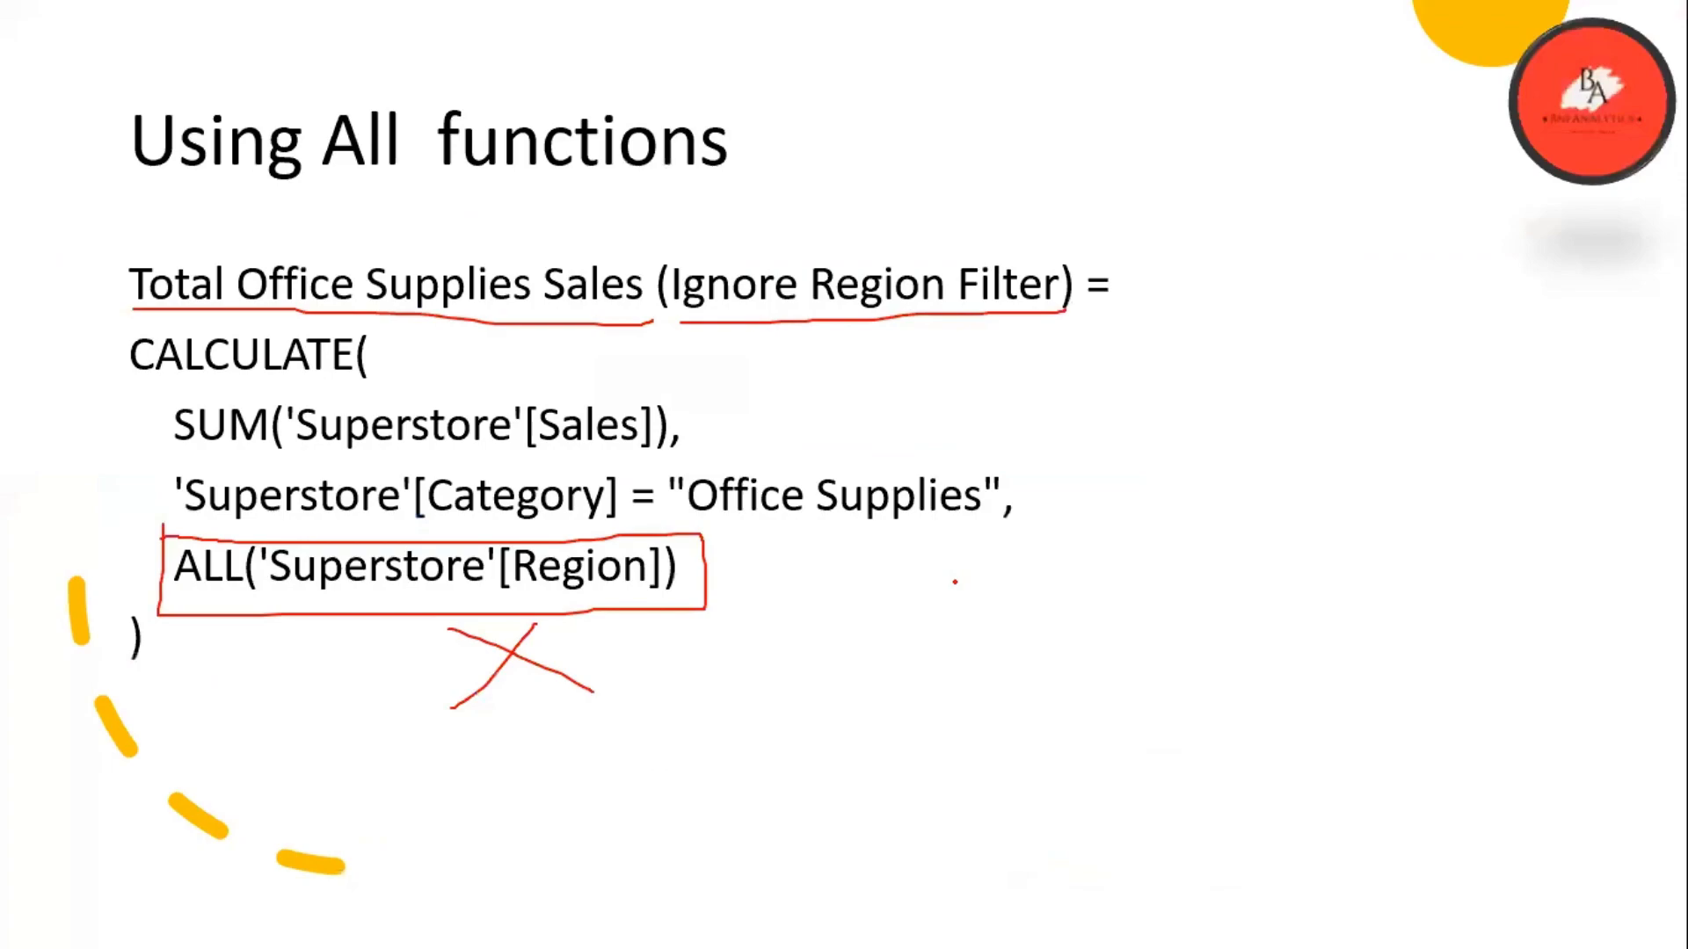
key(Right)
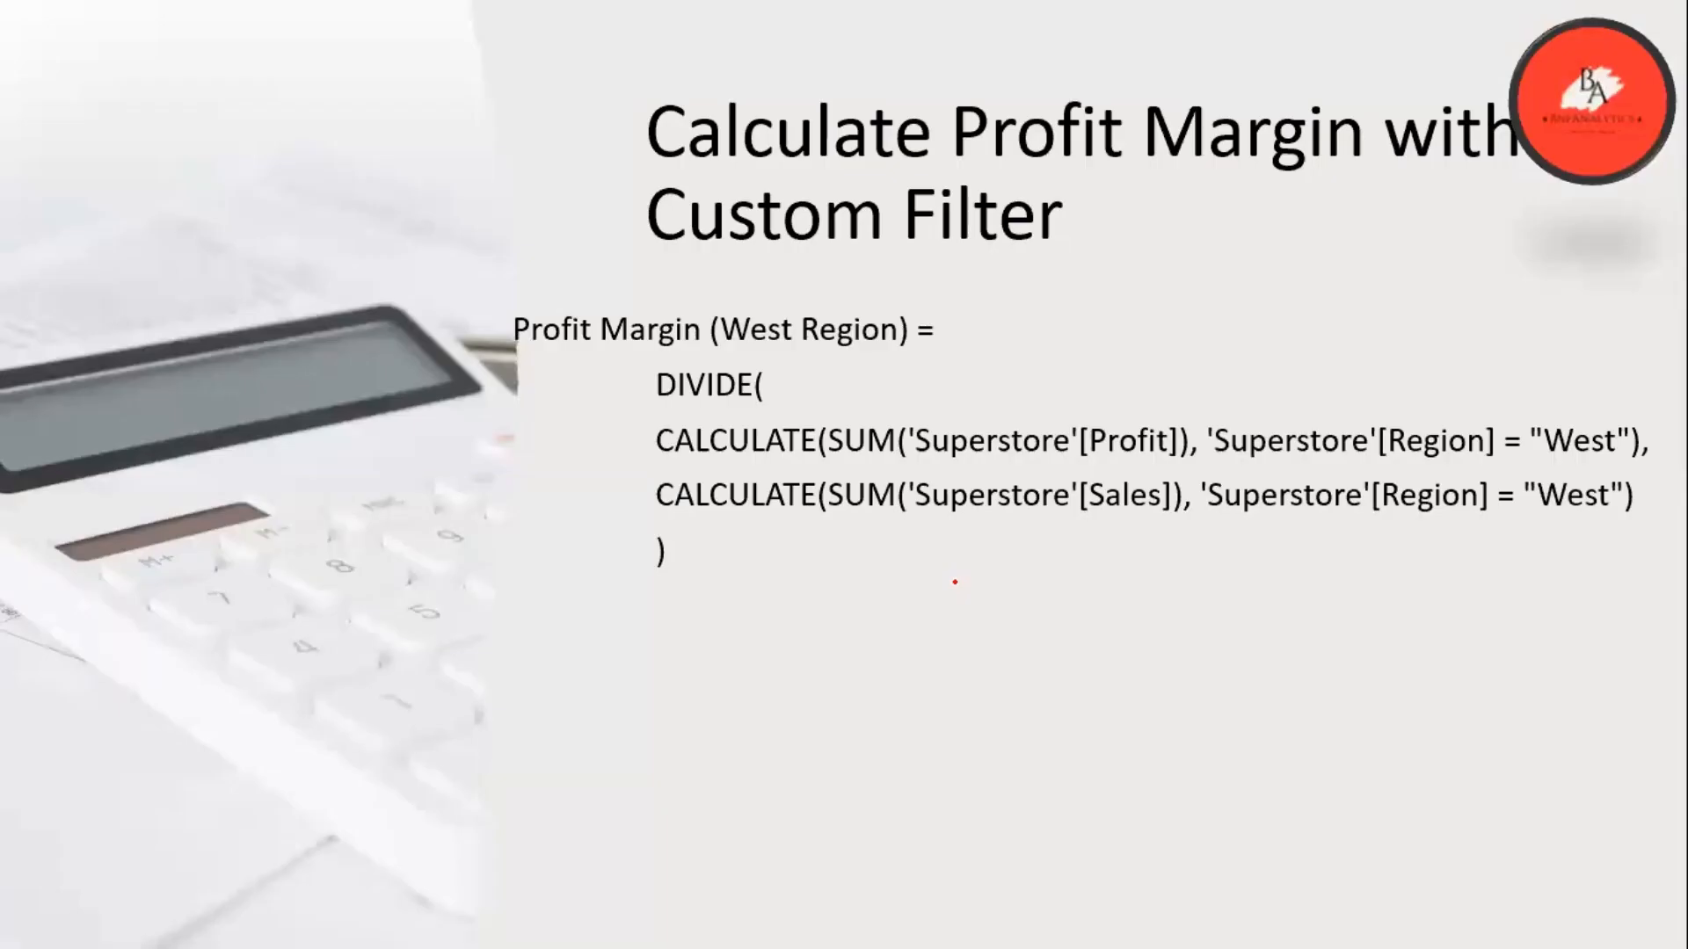
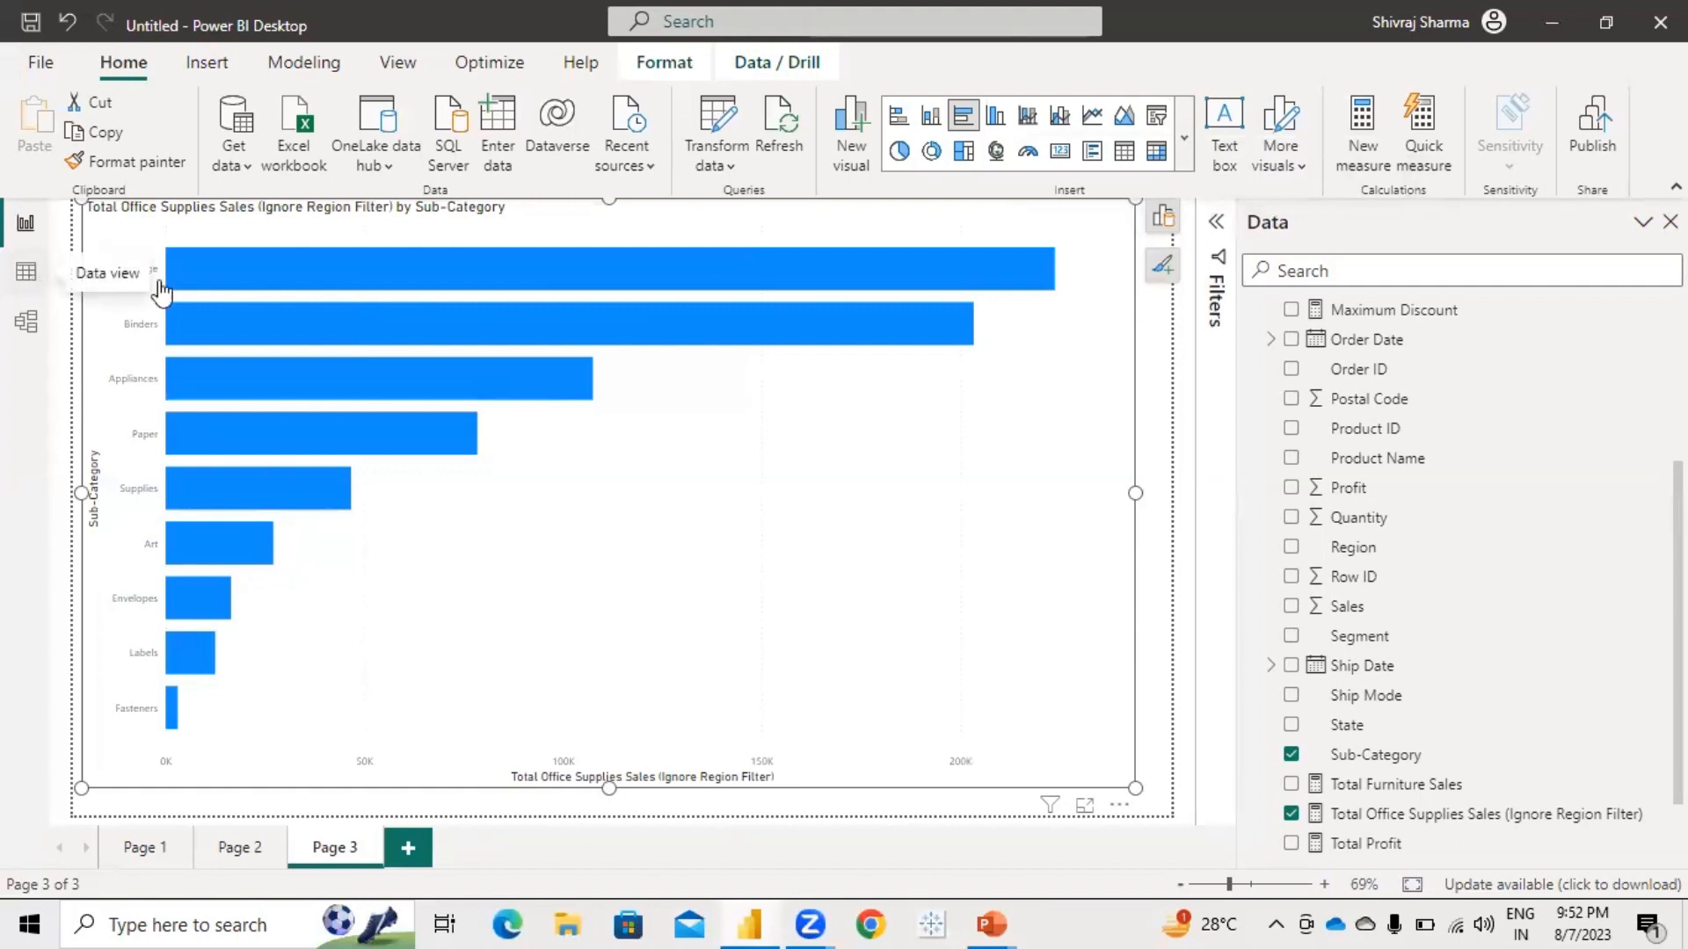
- Glance at the Superstore table, return to the report, and add blank Page 4
click(28, 276)
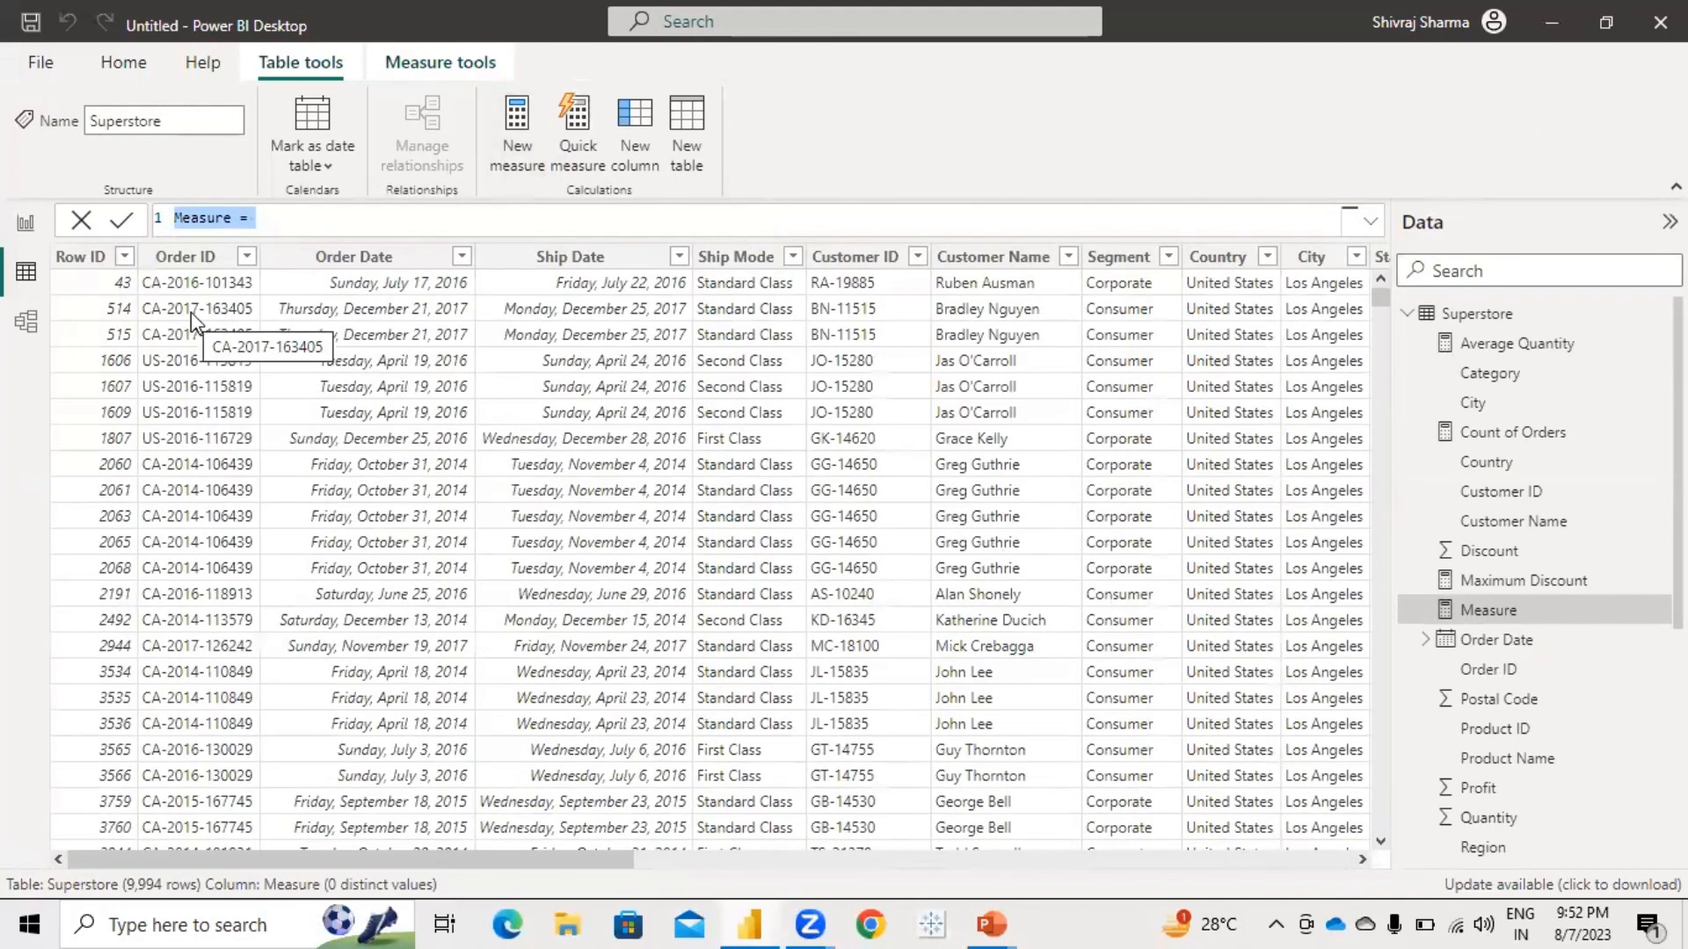
click(25, 222)
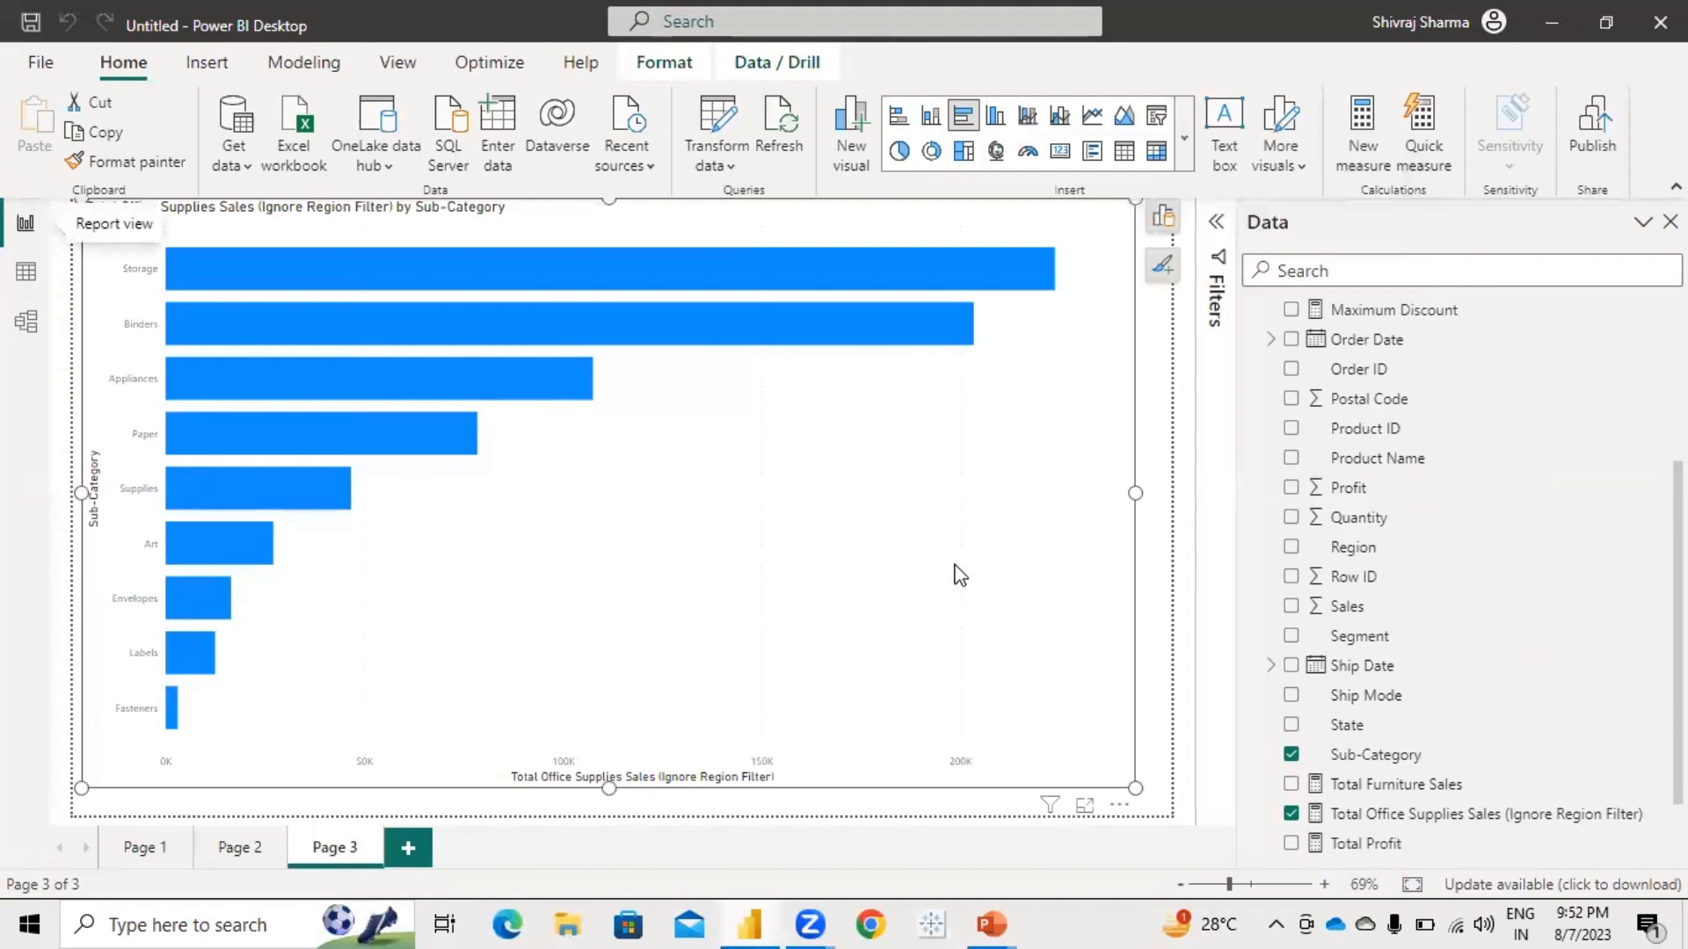
click(408, 848)
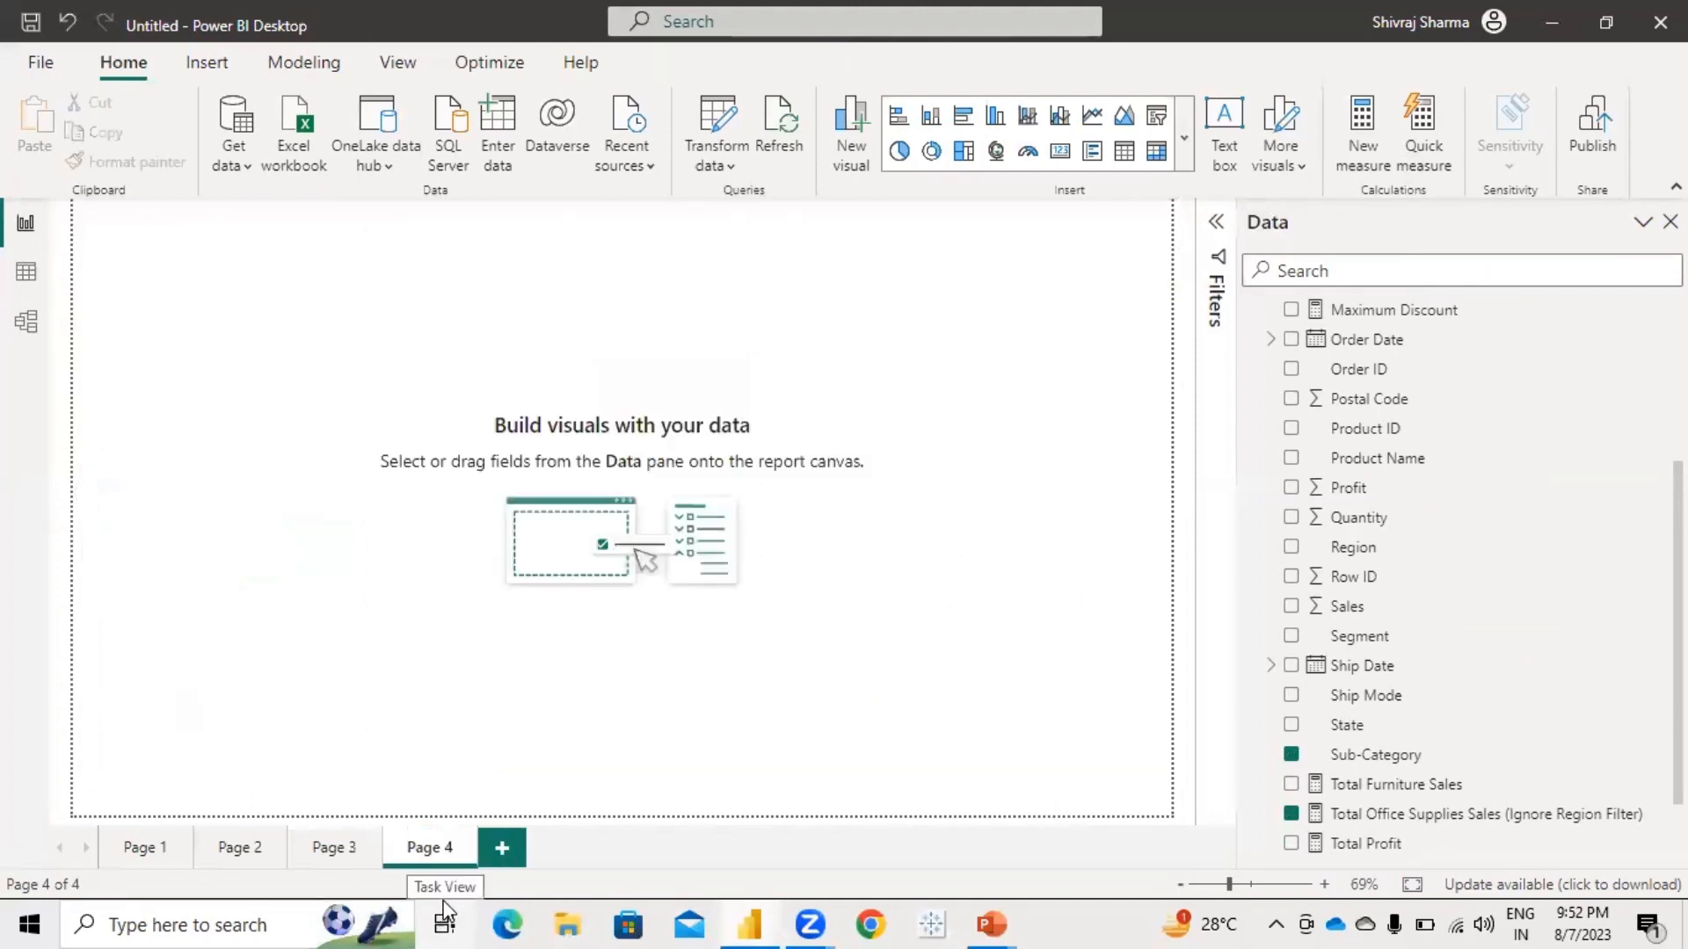
- Create the measure Profit Margin = SUM(Superstore[Profit])/SUM(Superstore[Sales]), then go back to the report
click(27, 271)
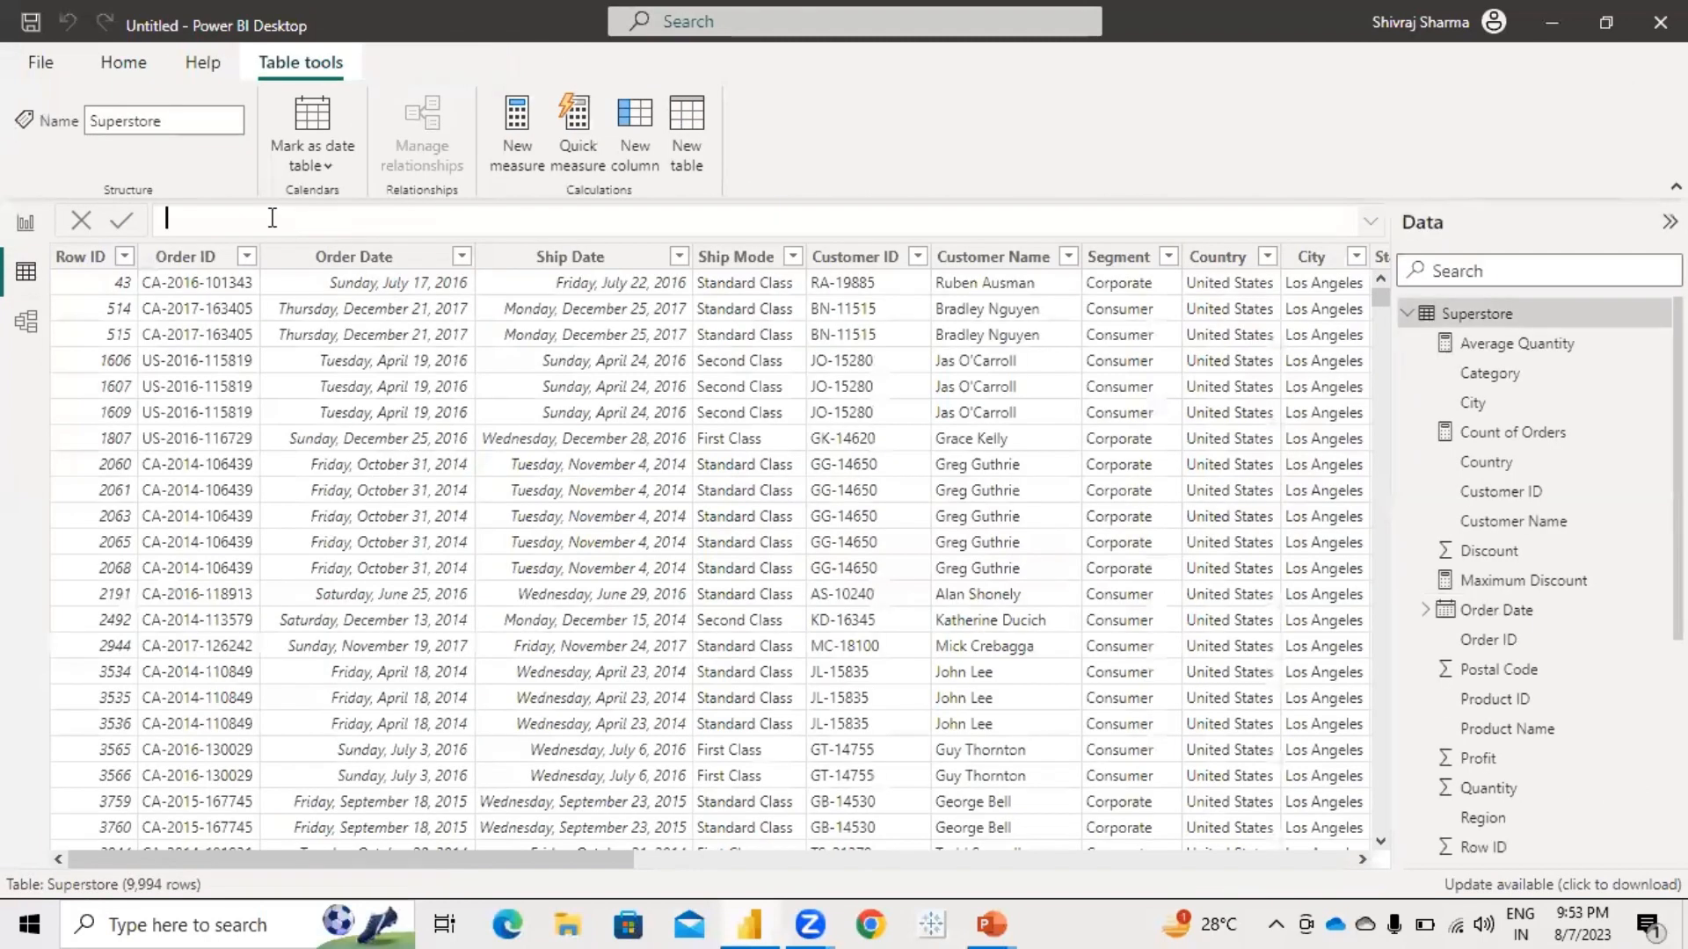
click(523, 126)
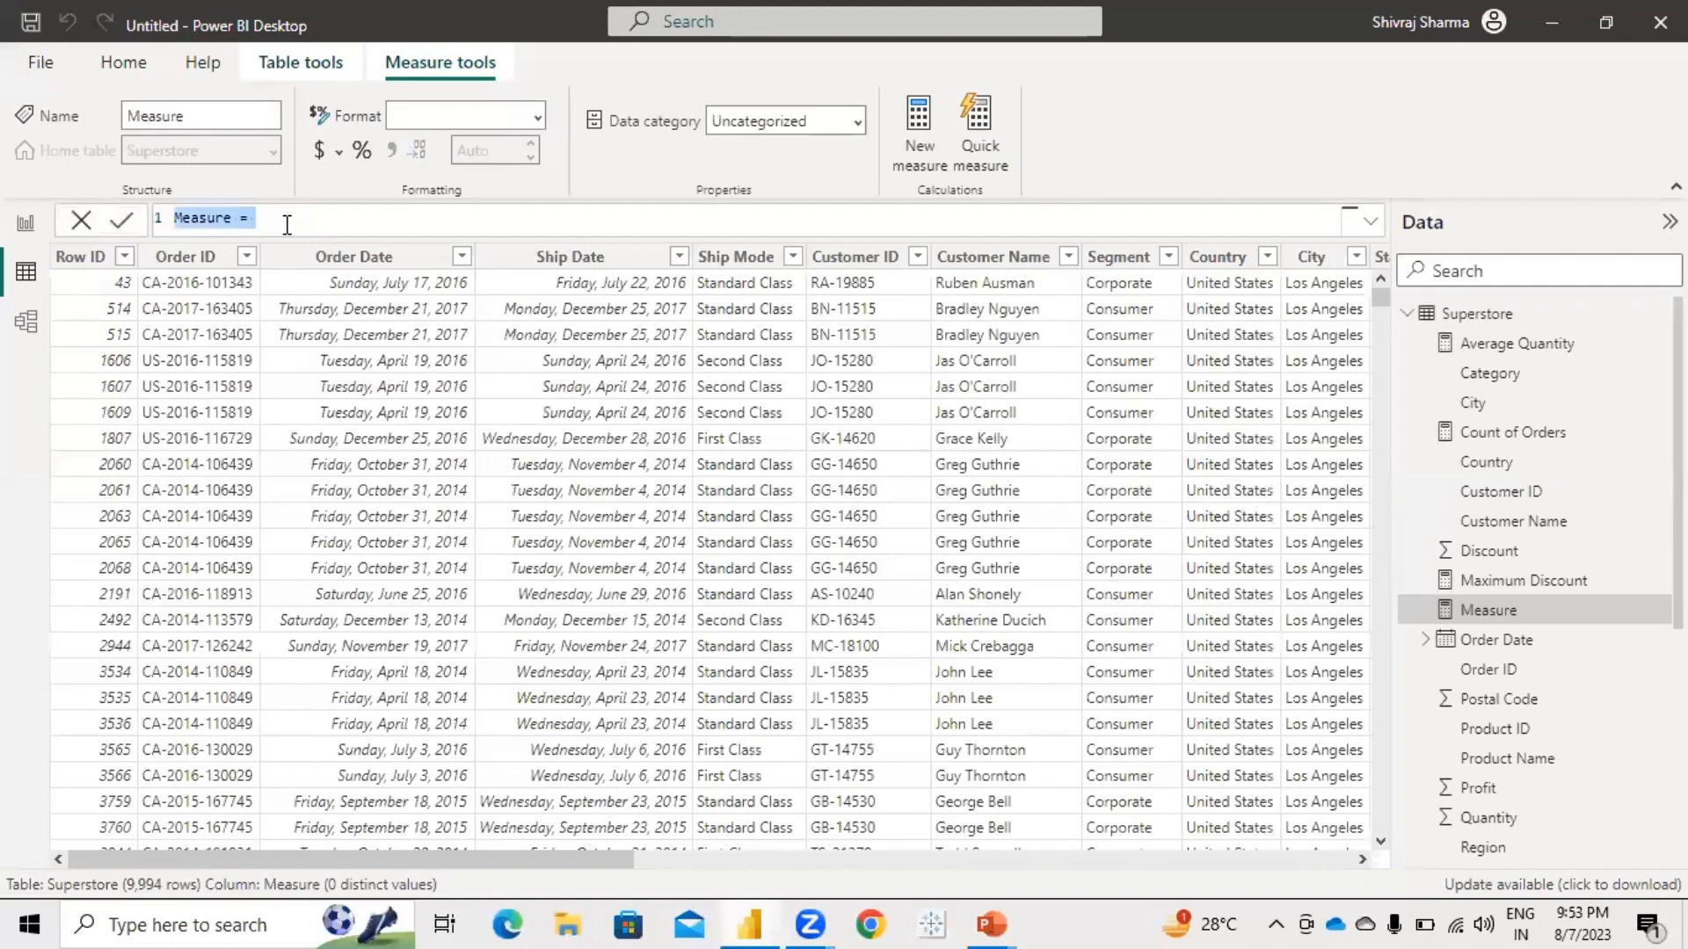
text(Profit )
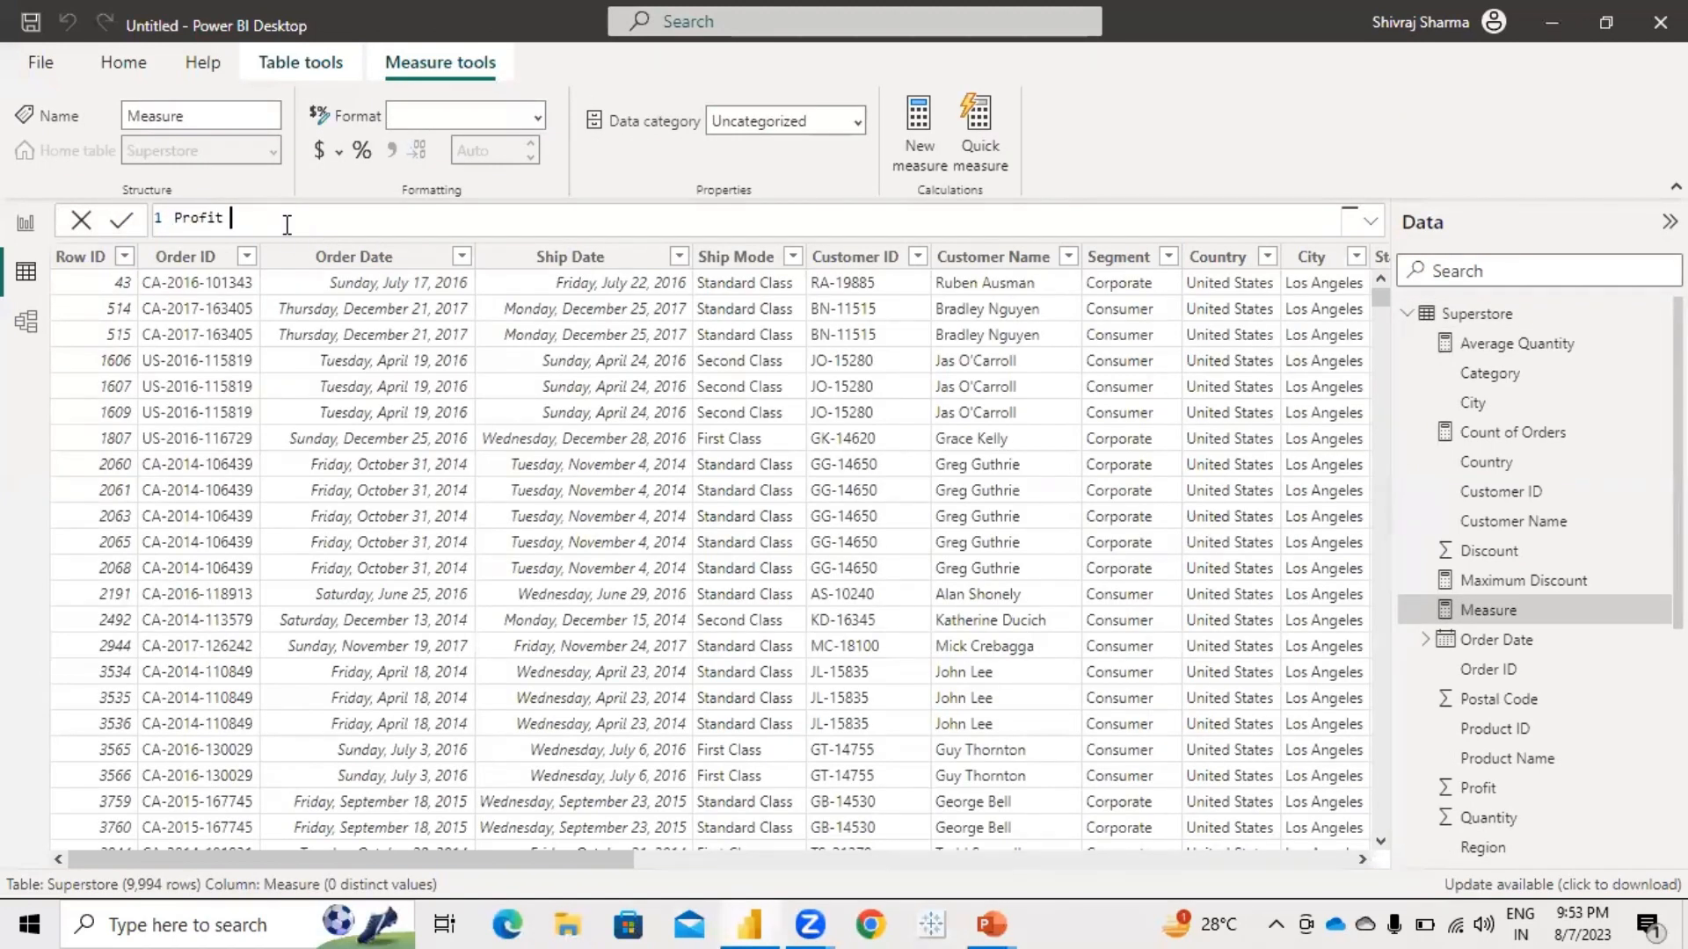
text(Margin)
text(sum)
key(Tab)
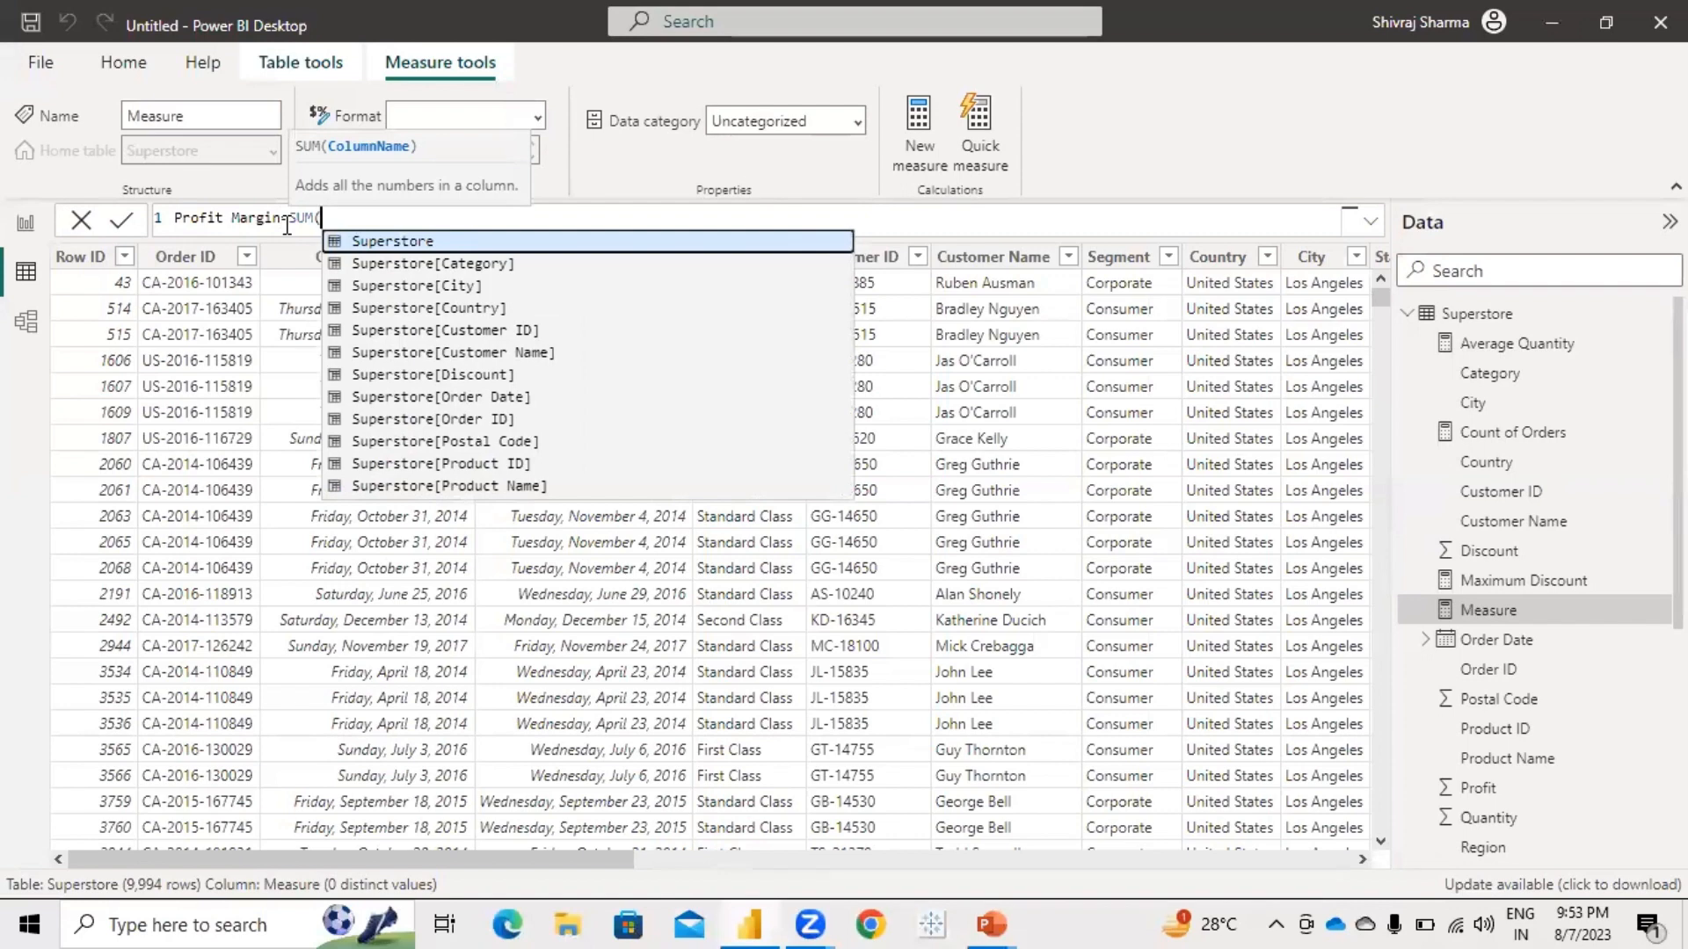
key(Down)
key(Down)
key(Down)
key(Down)
key(Down)
key(Down)
key(Down)
key(Down)
key(Down)
key(Down)
key(Down)
key(Down)
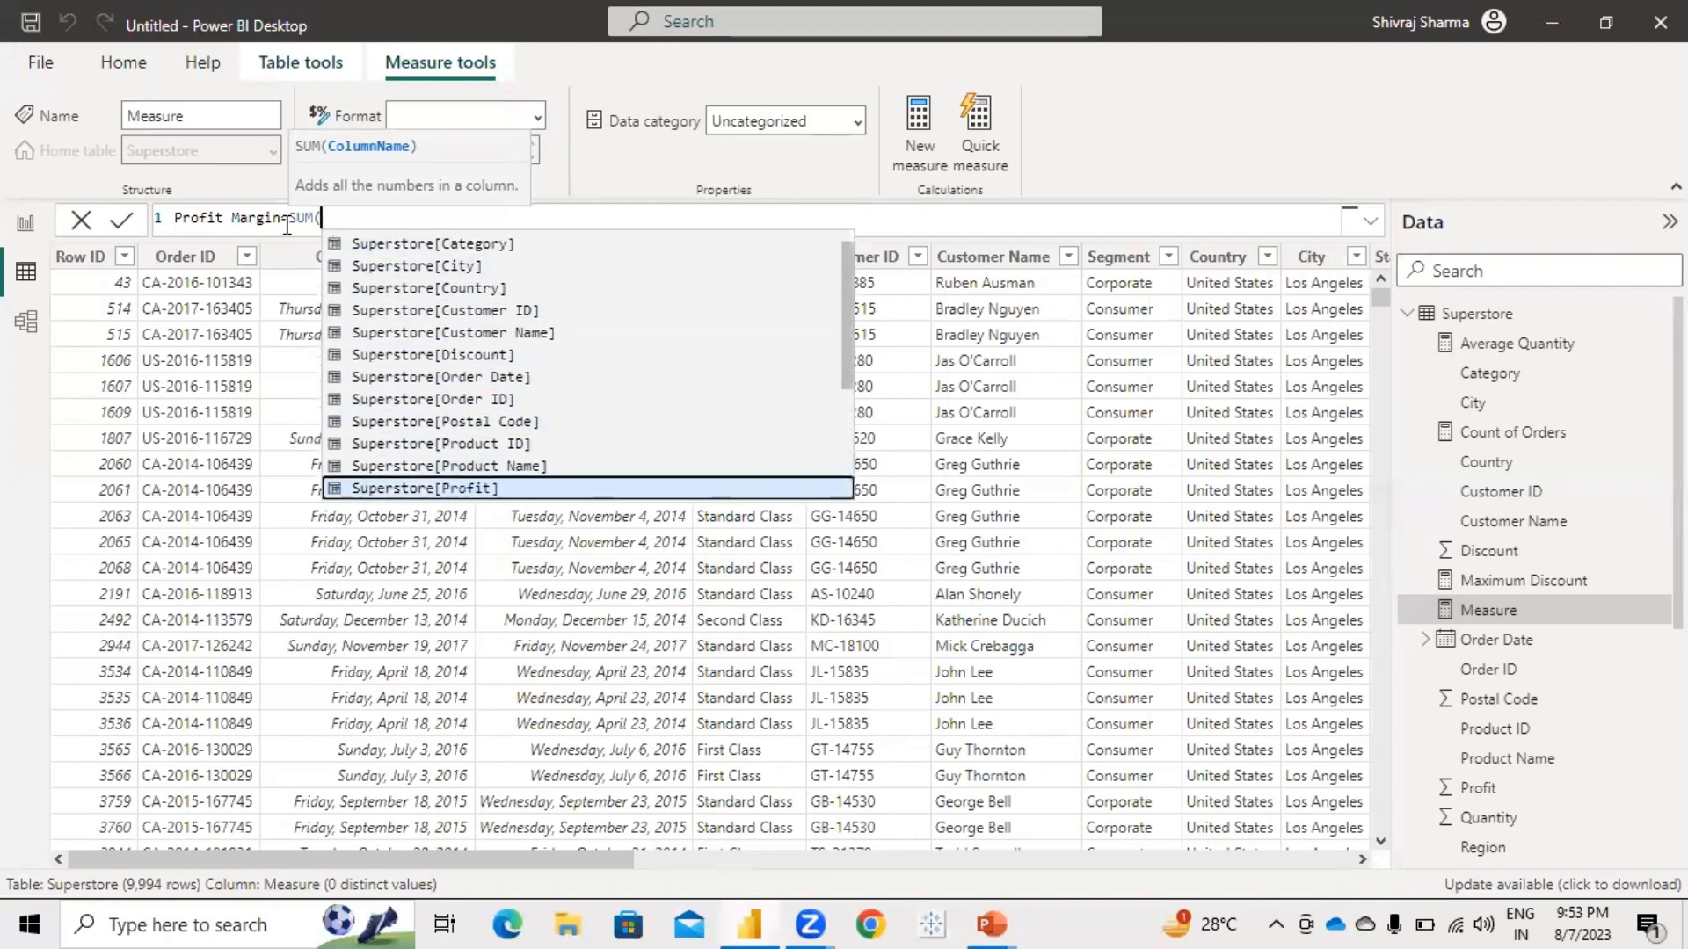
key(Down)
key(Up)
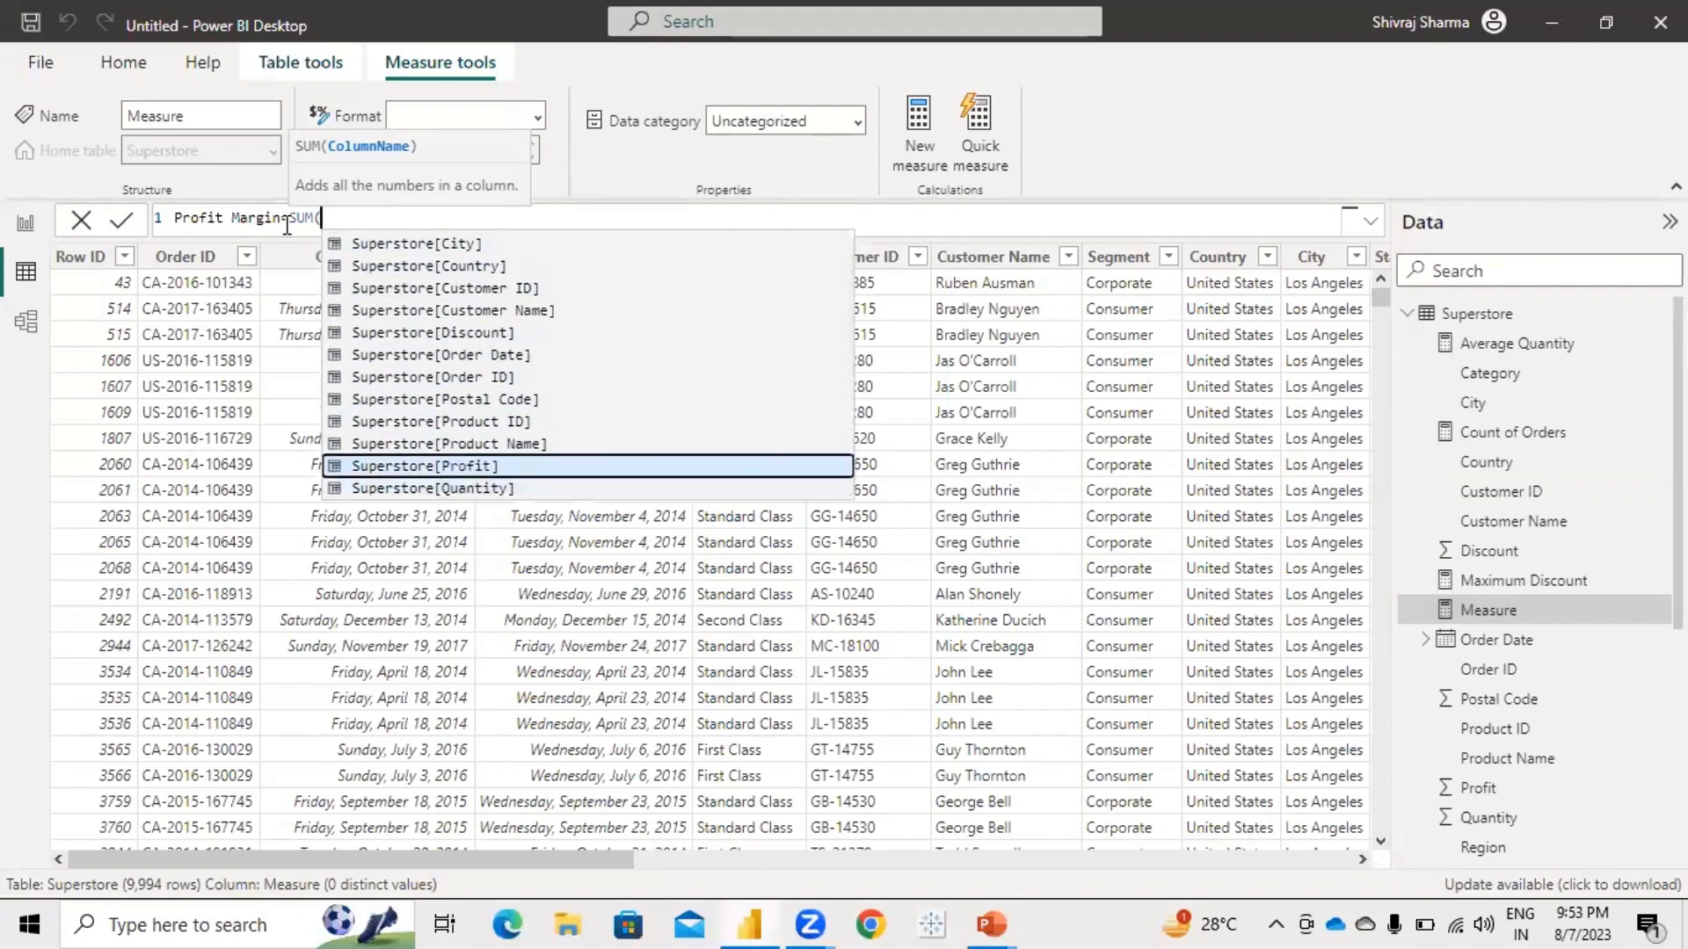
key(Tab)
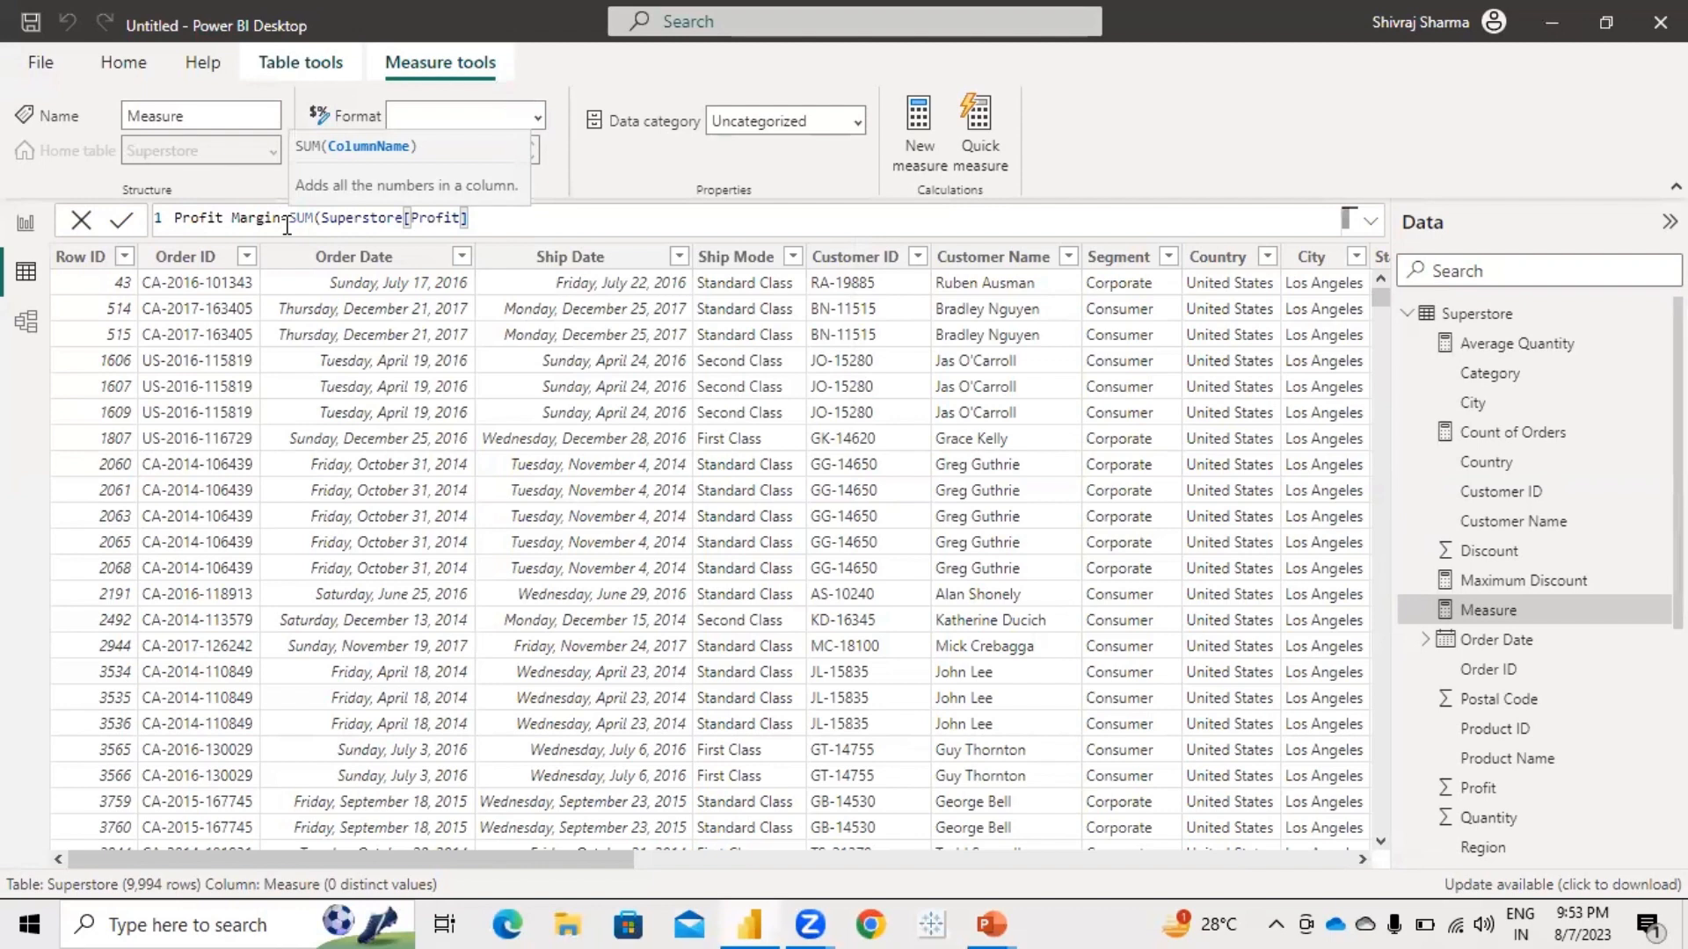
text())
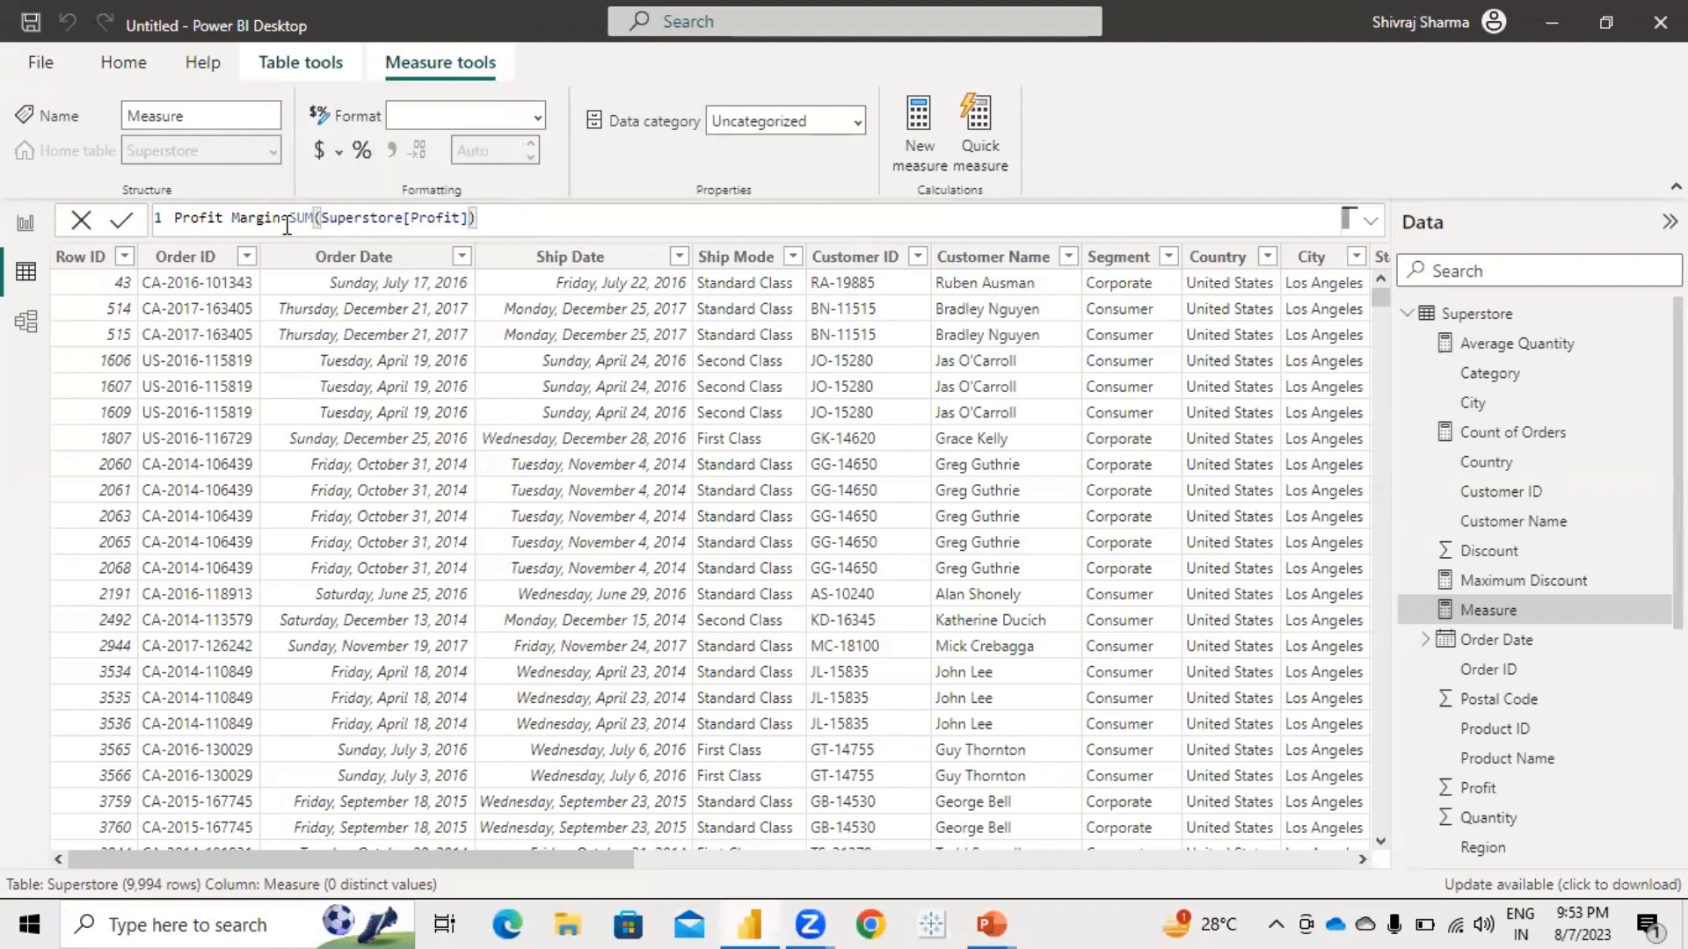
text(/sum)
key(Tab)
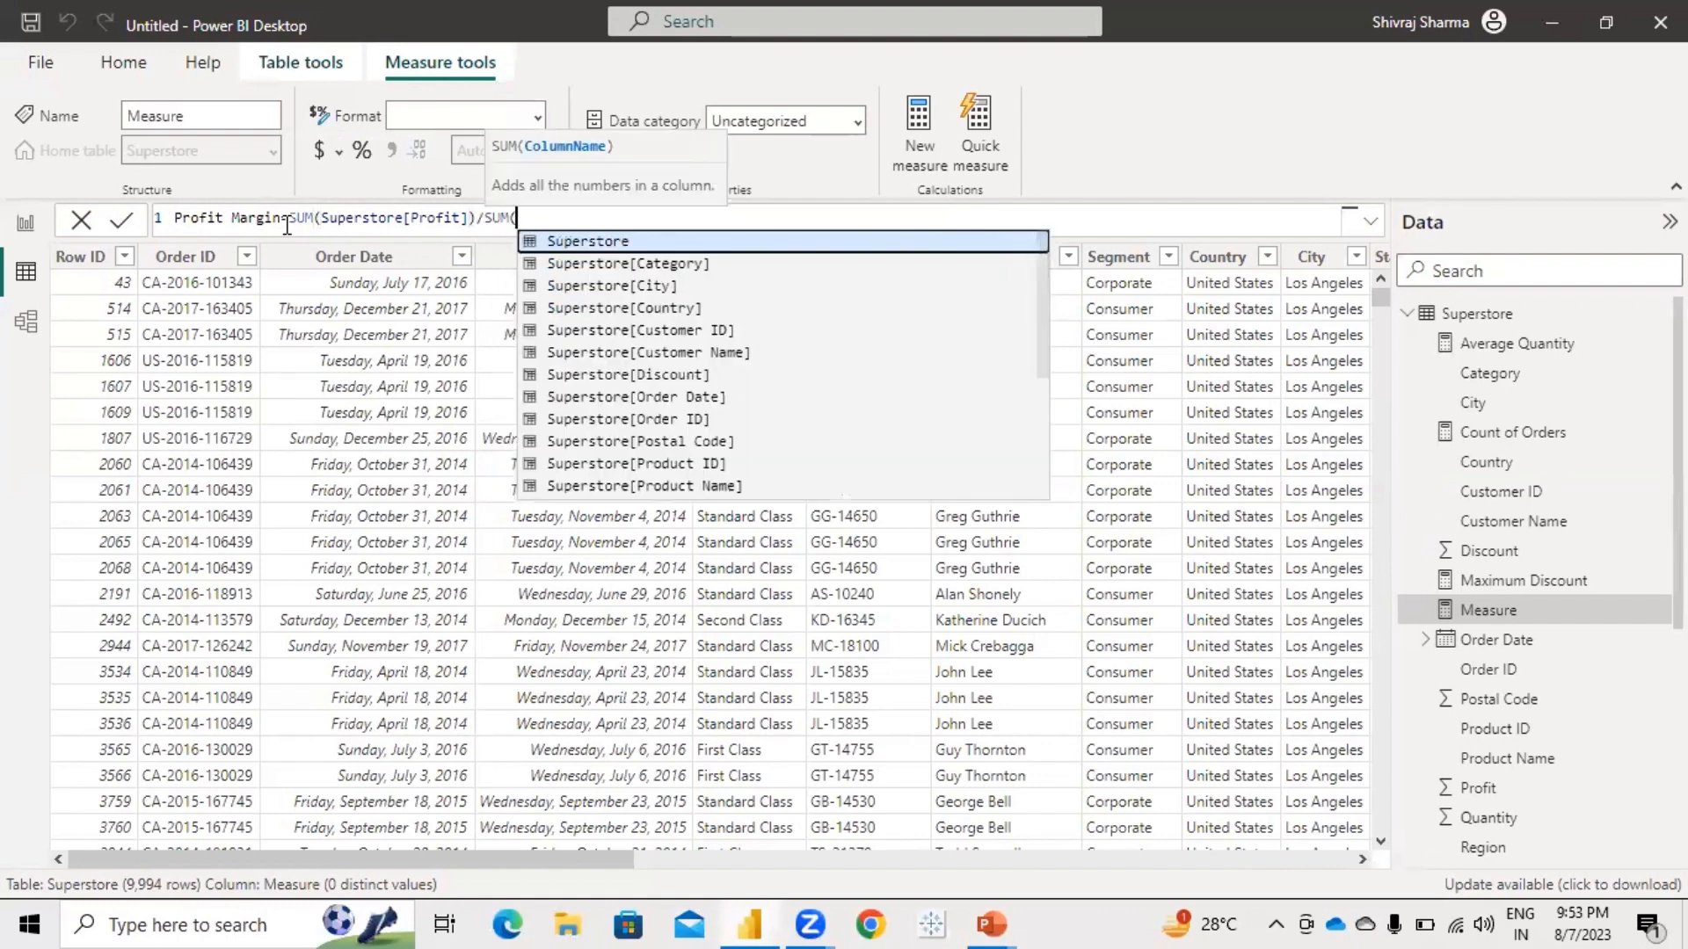
key(Down)
key(Down)
key(Down)
key(Down)
key(Down)
key(Down)
key(Down)
key(Down)
key(Down)
key(Down)
key(Down)
key(Down)
key(Down)
key(Down)
key(Down)
key(Down)
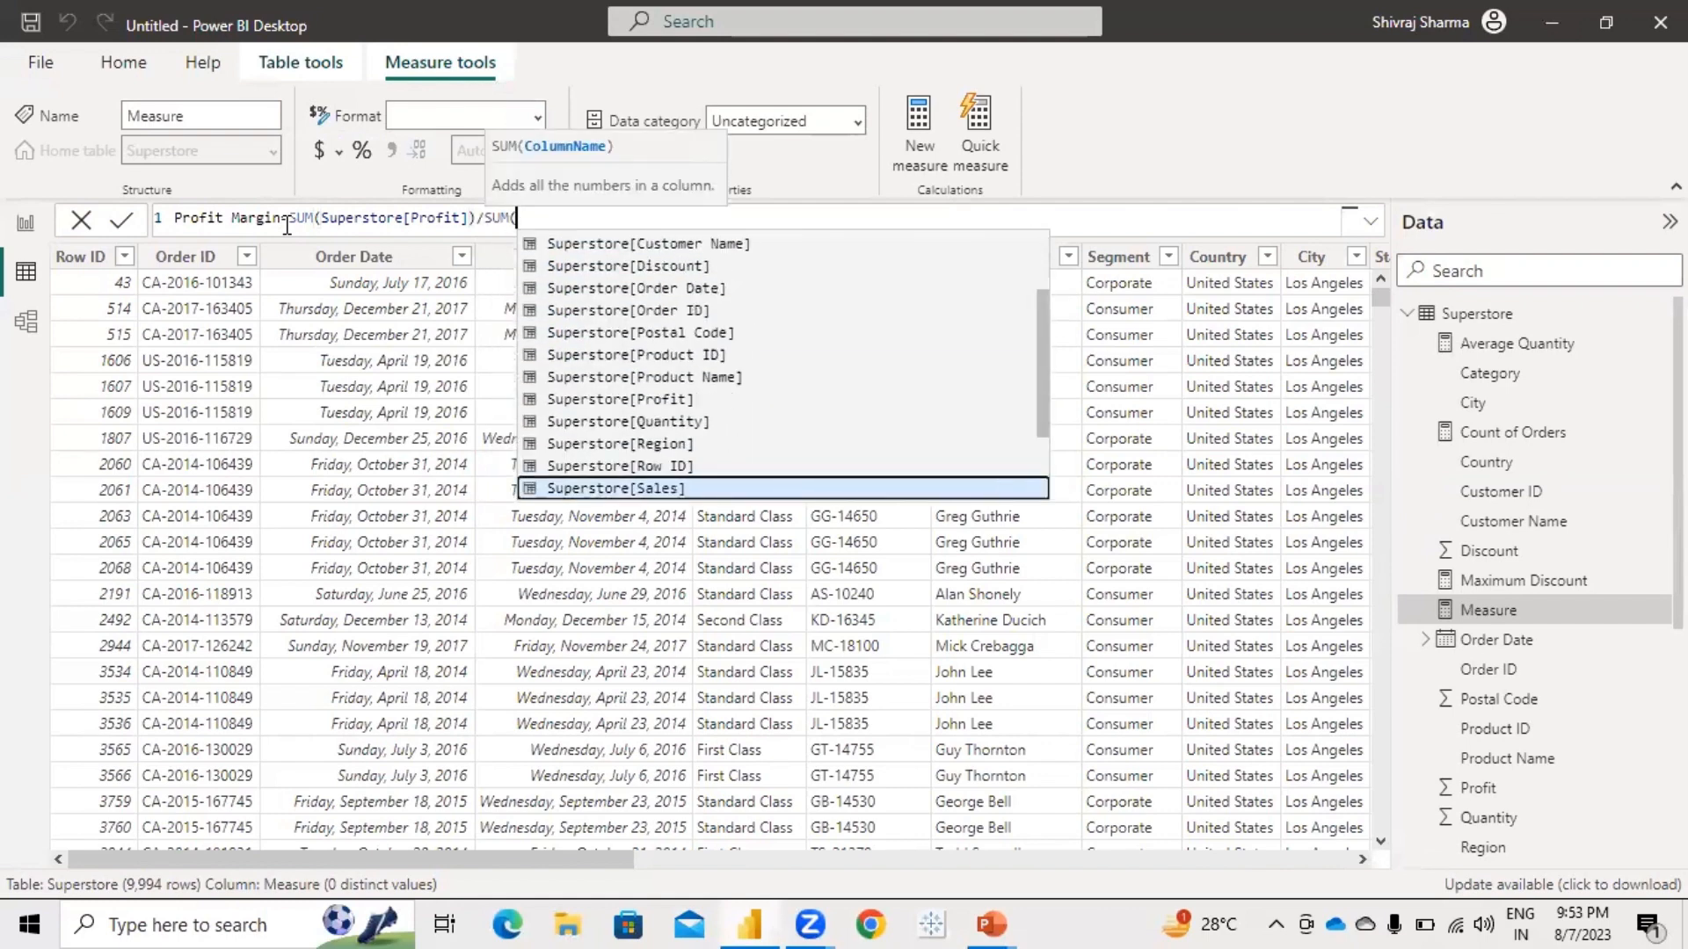
key(Tab)
text())
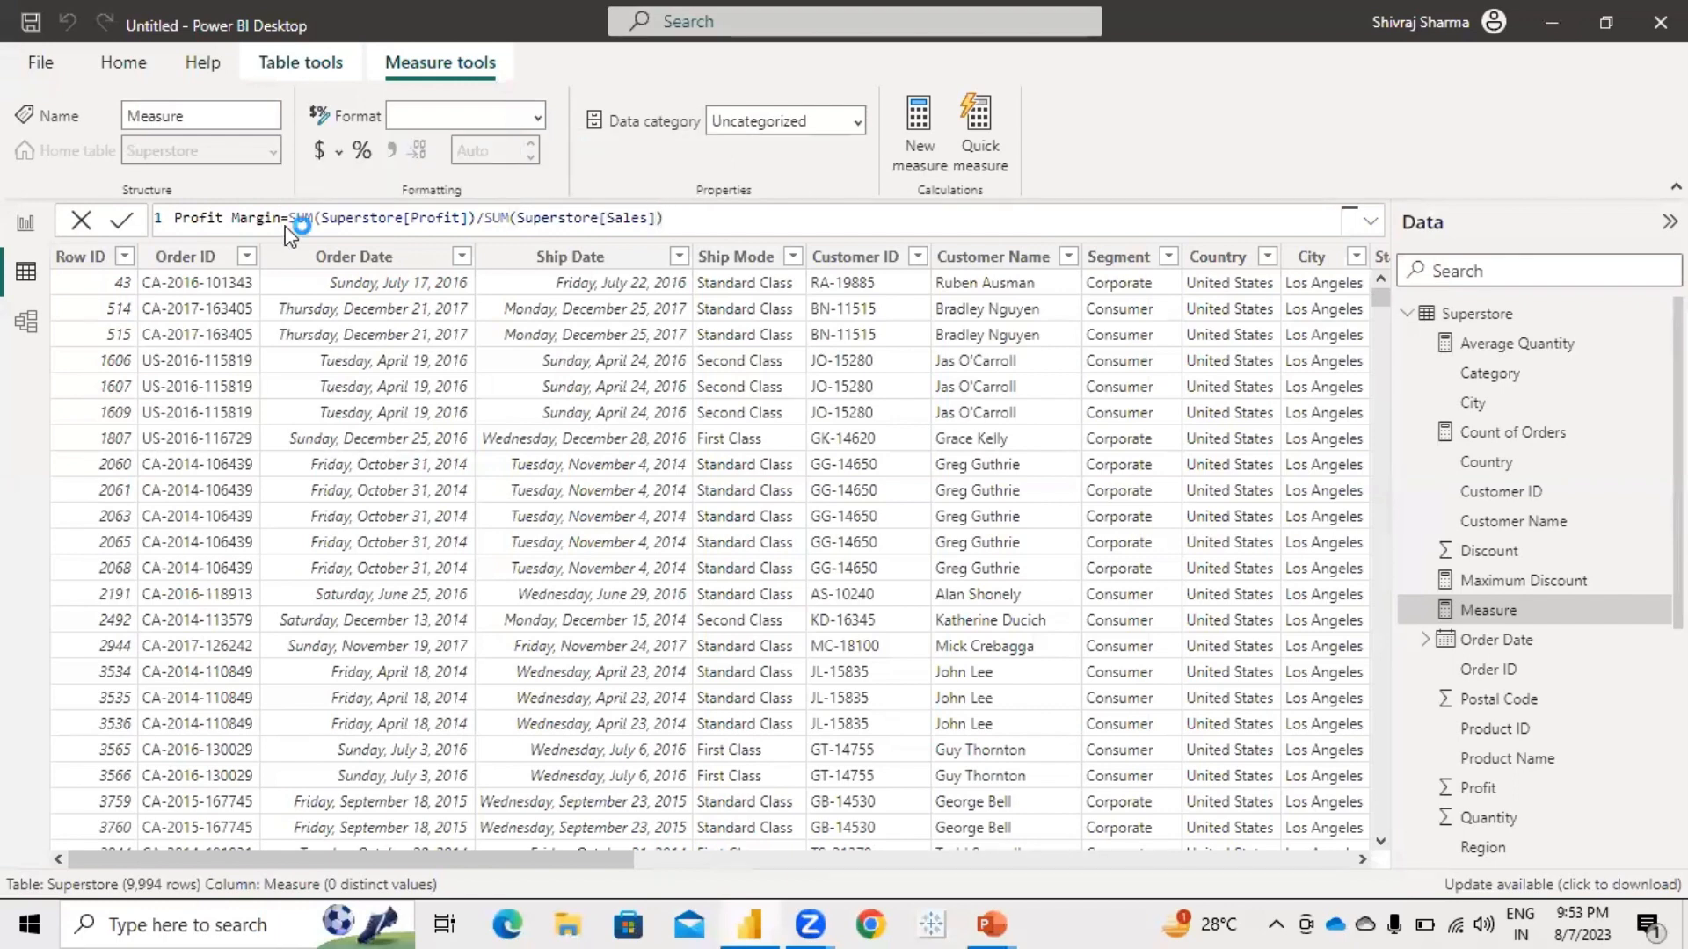
key(Return)
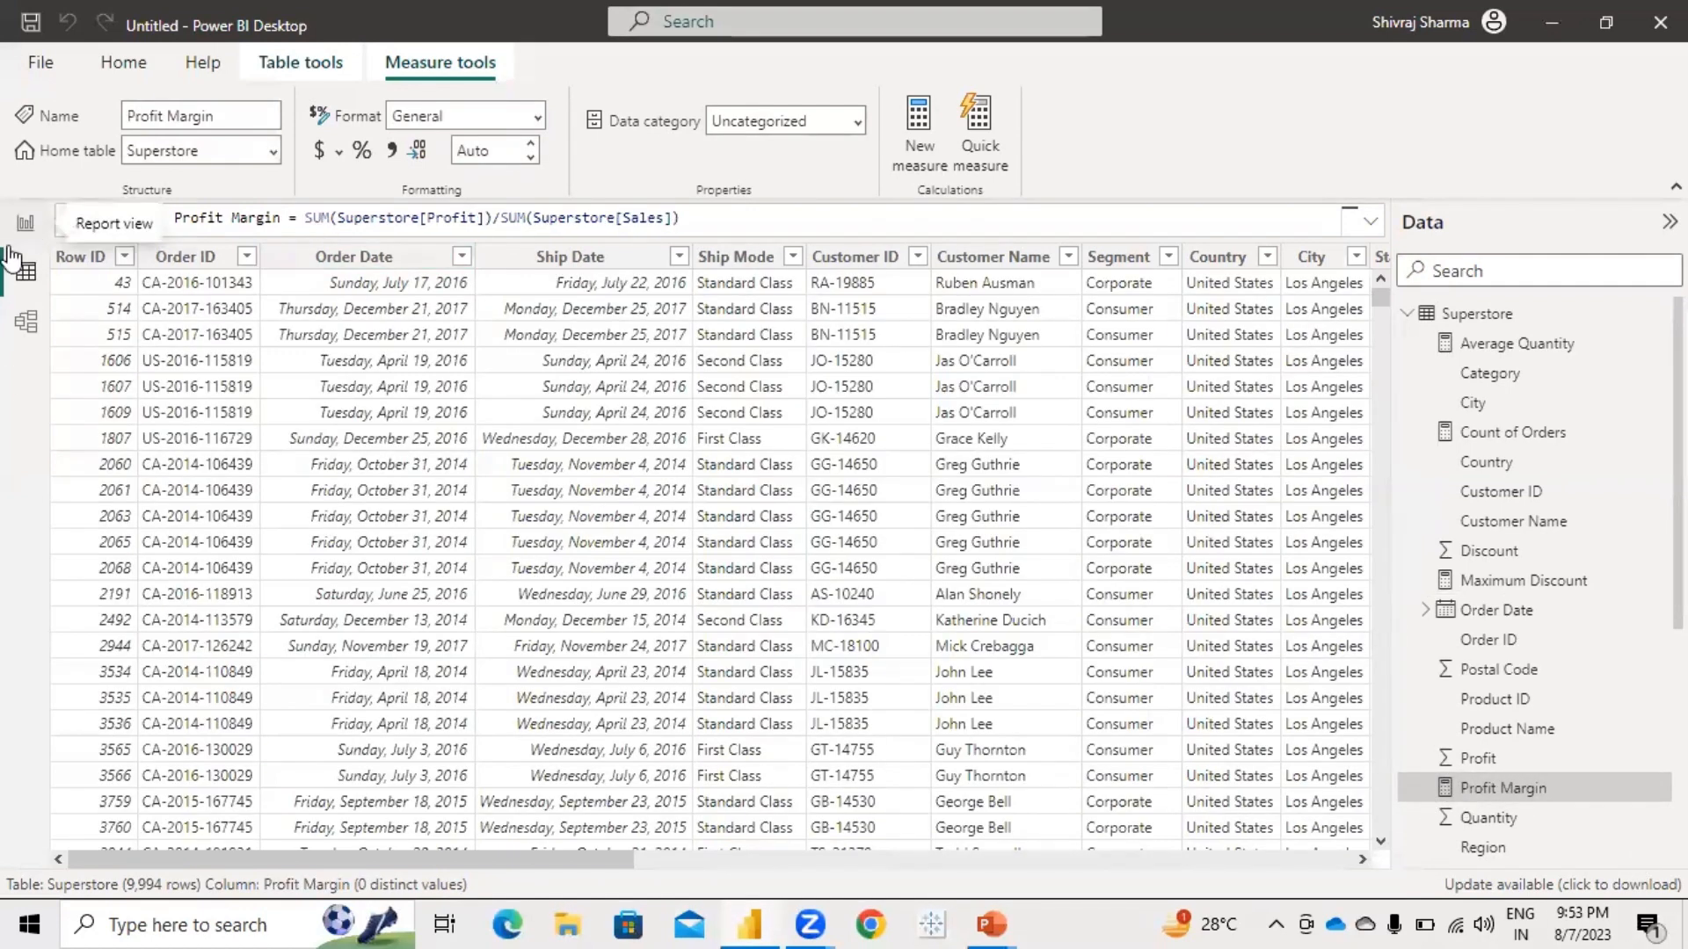
click(24, 224)
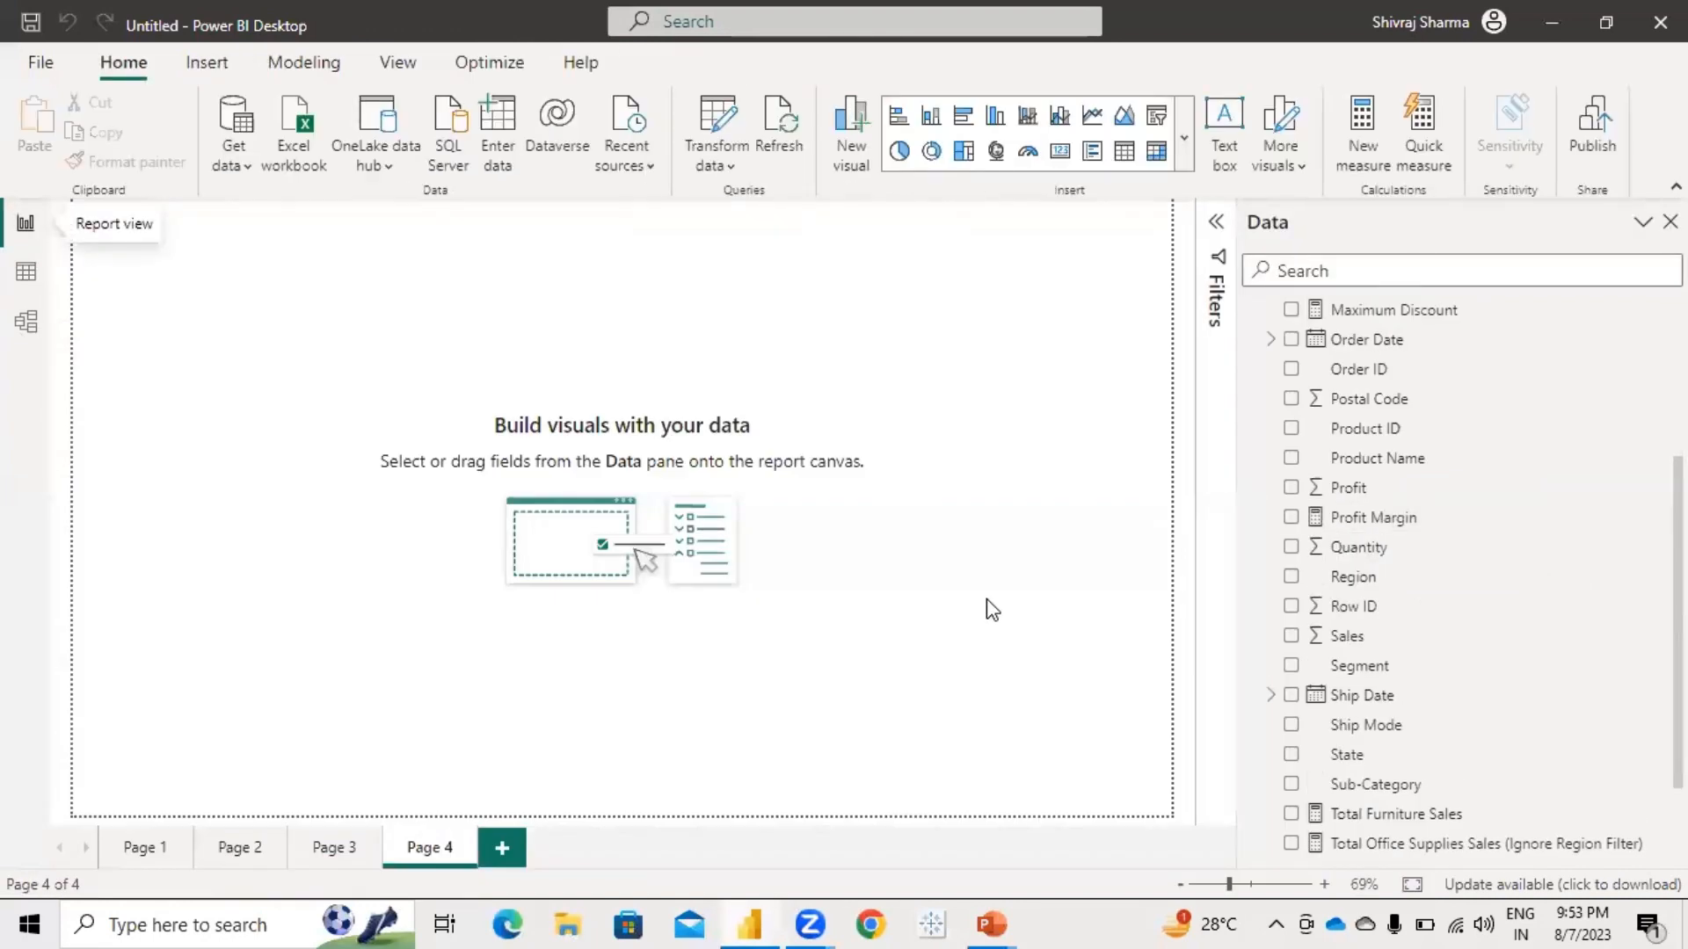
- Chart Profit Margin by Sub-Category on Page 4, enlarge it across the page, and expand Filters
click(1290, 784)
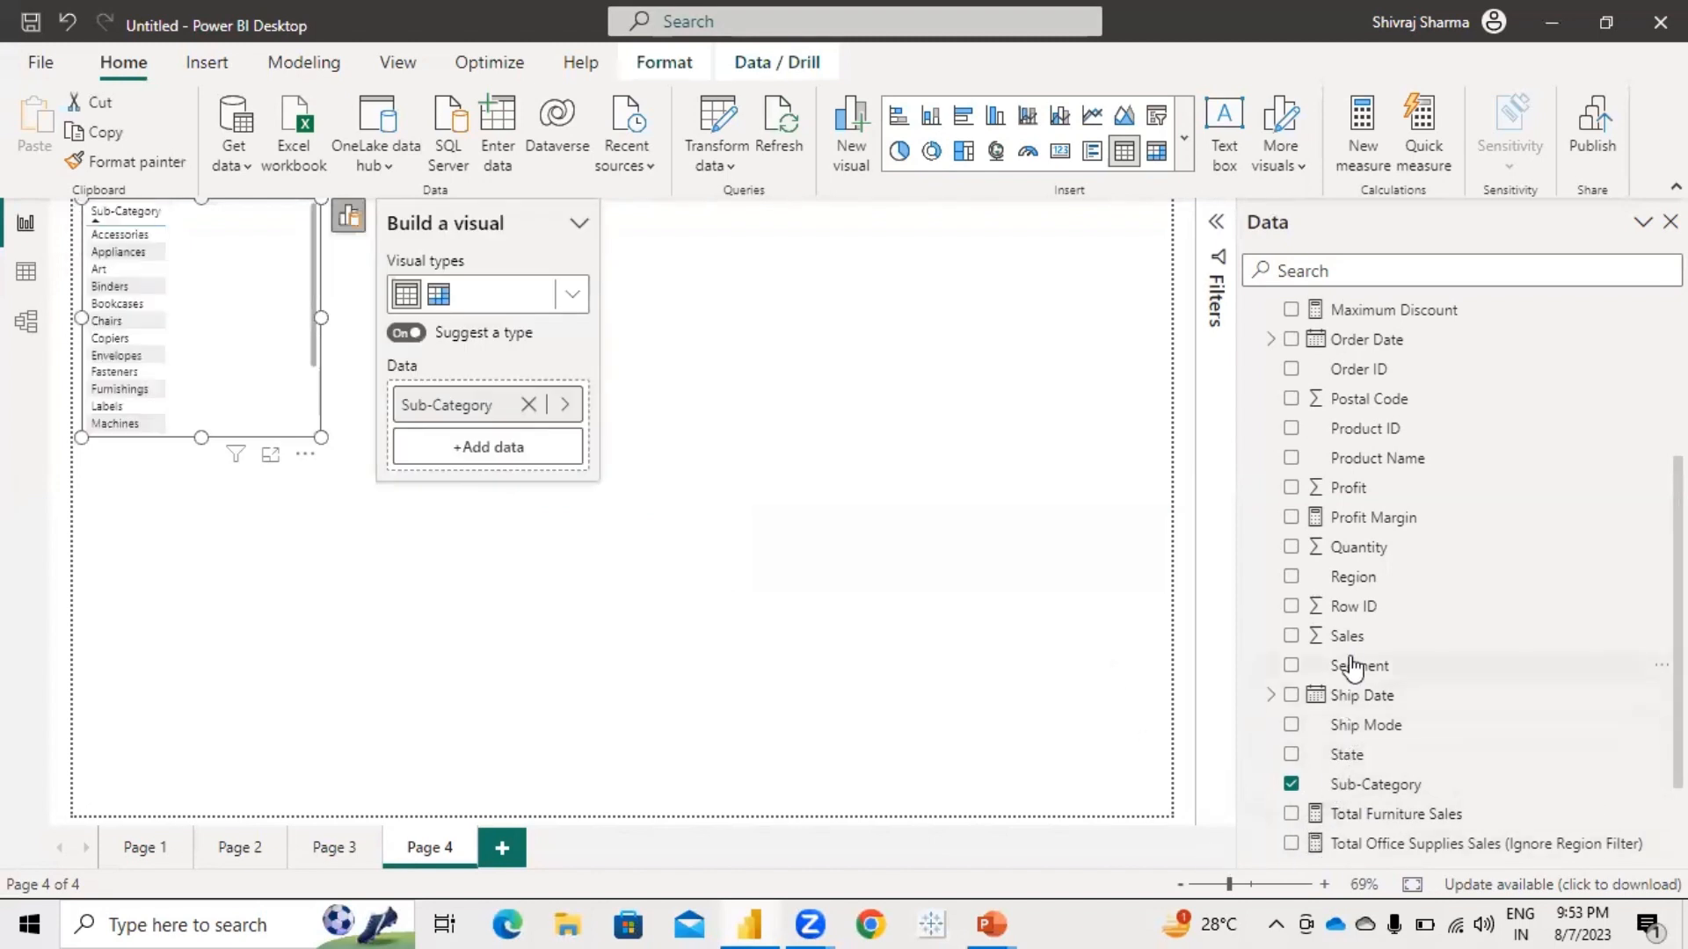
click(1289, 517)
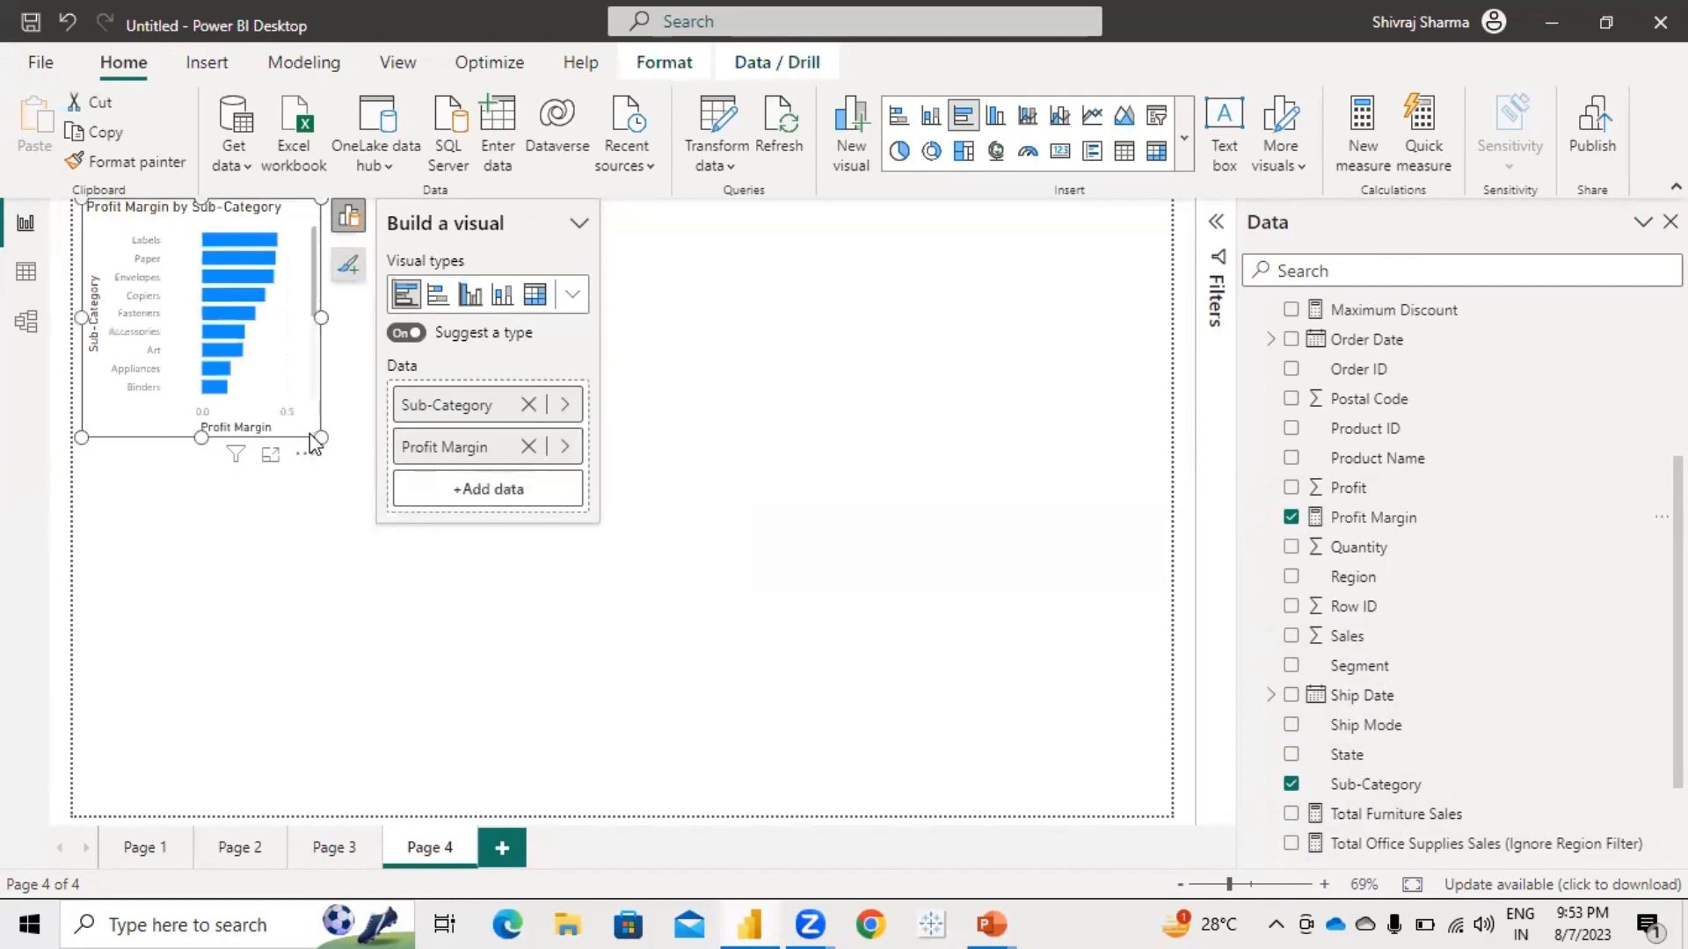
drag(319, 436, 648, 584)
drag(747, 626, 1059, 732)
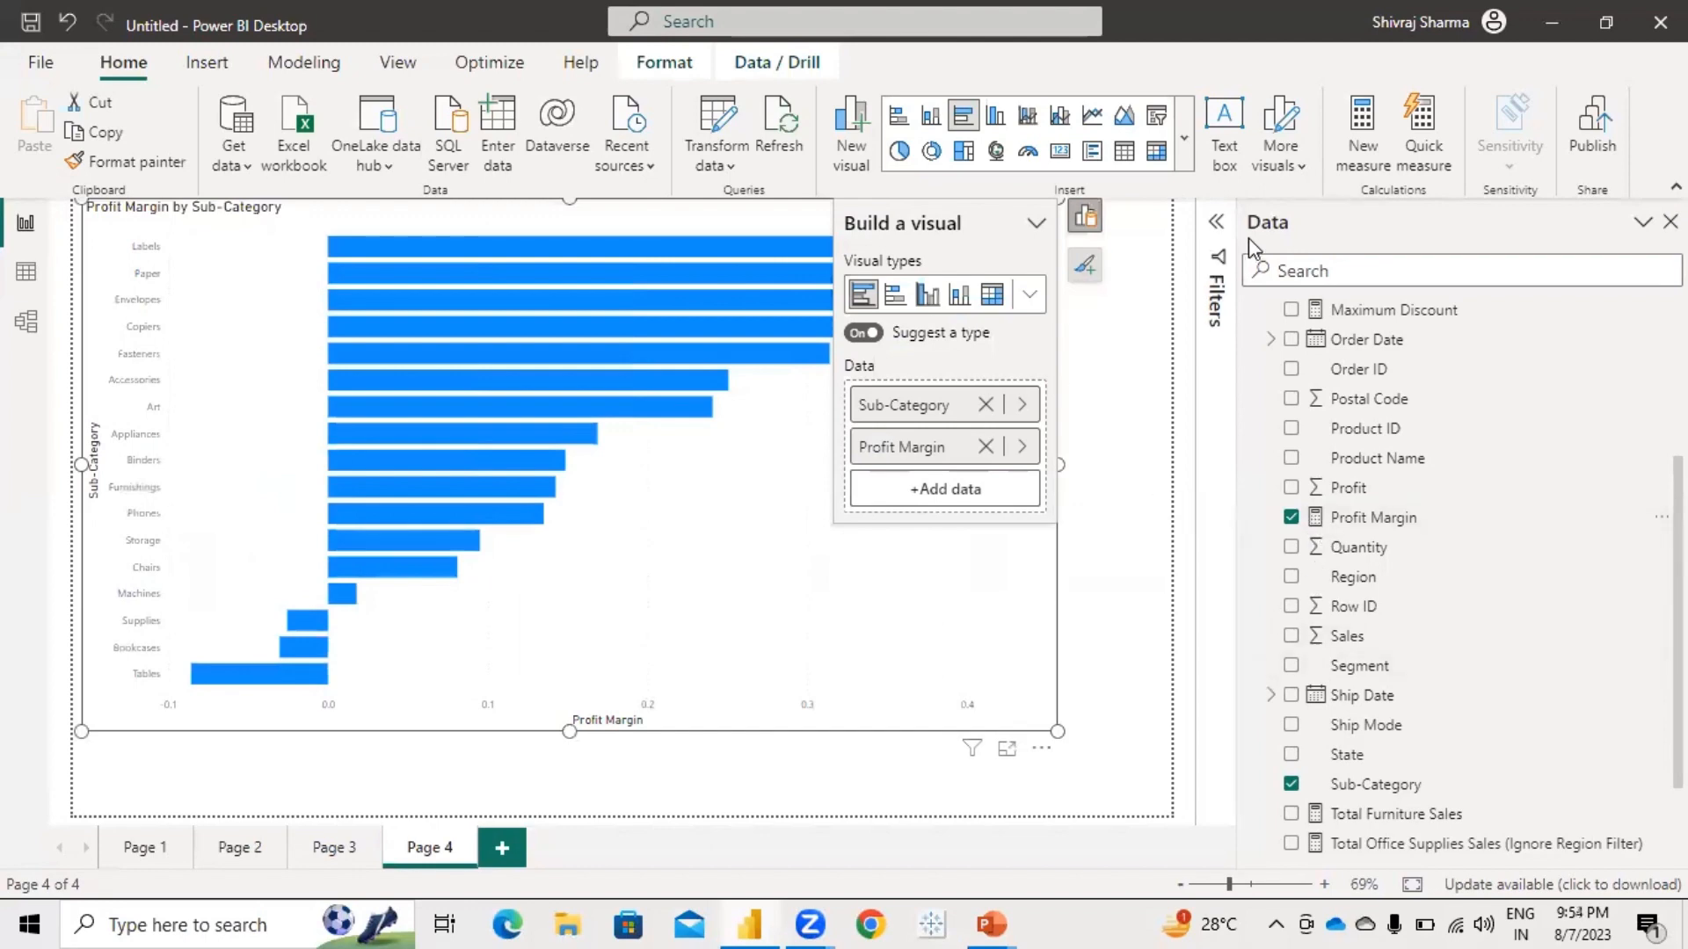
click(1217, 242)
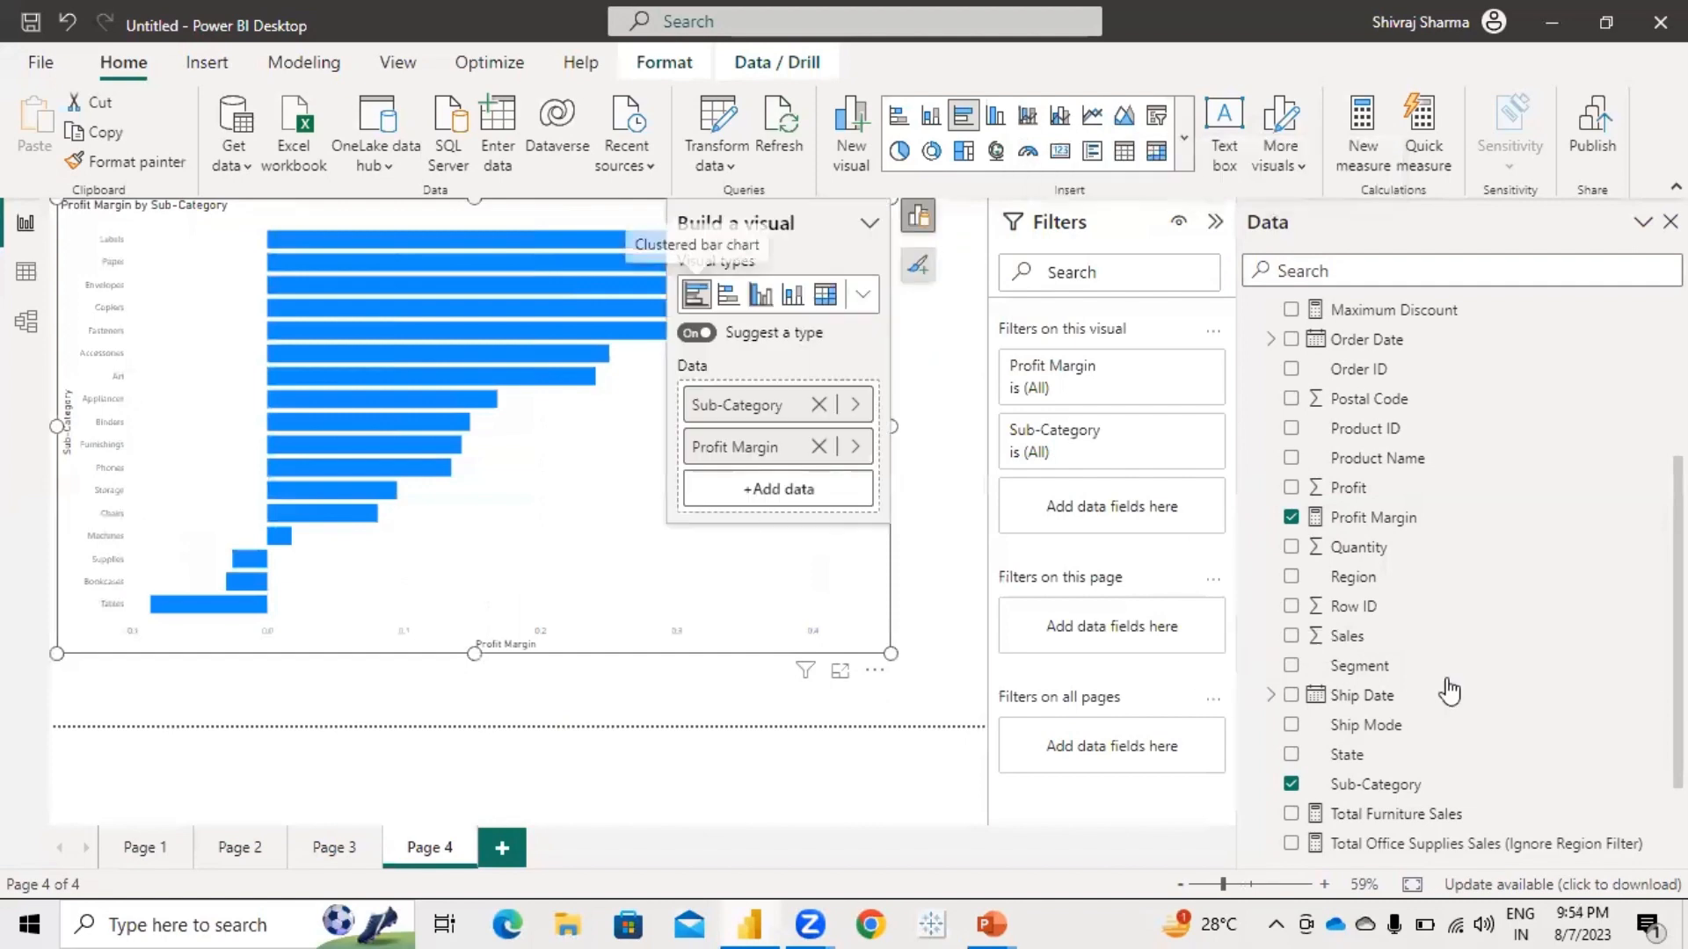
- Add Region as a visual filter set to East only, then close the visual options
drag(1363, 584, 1122, 517)
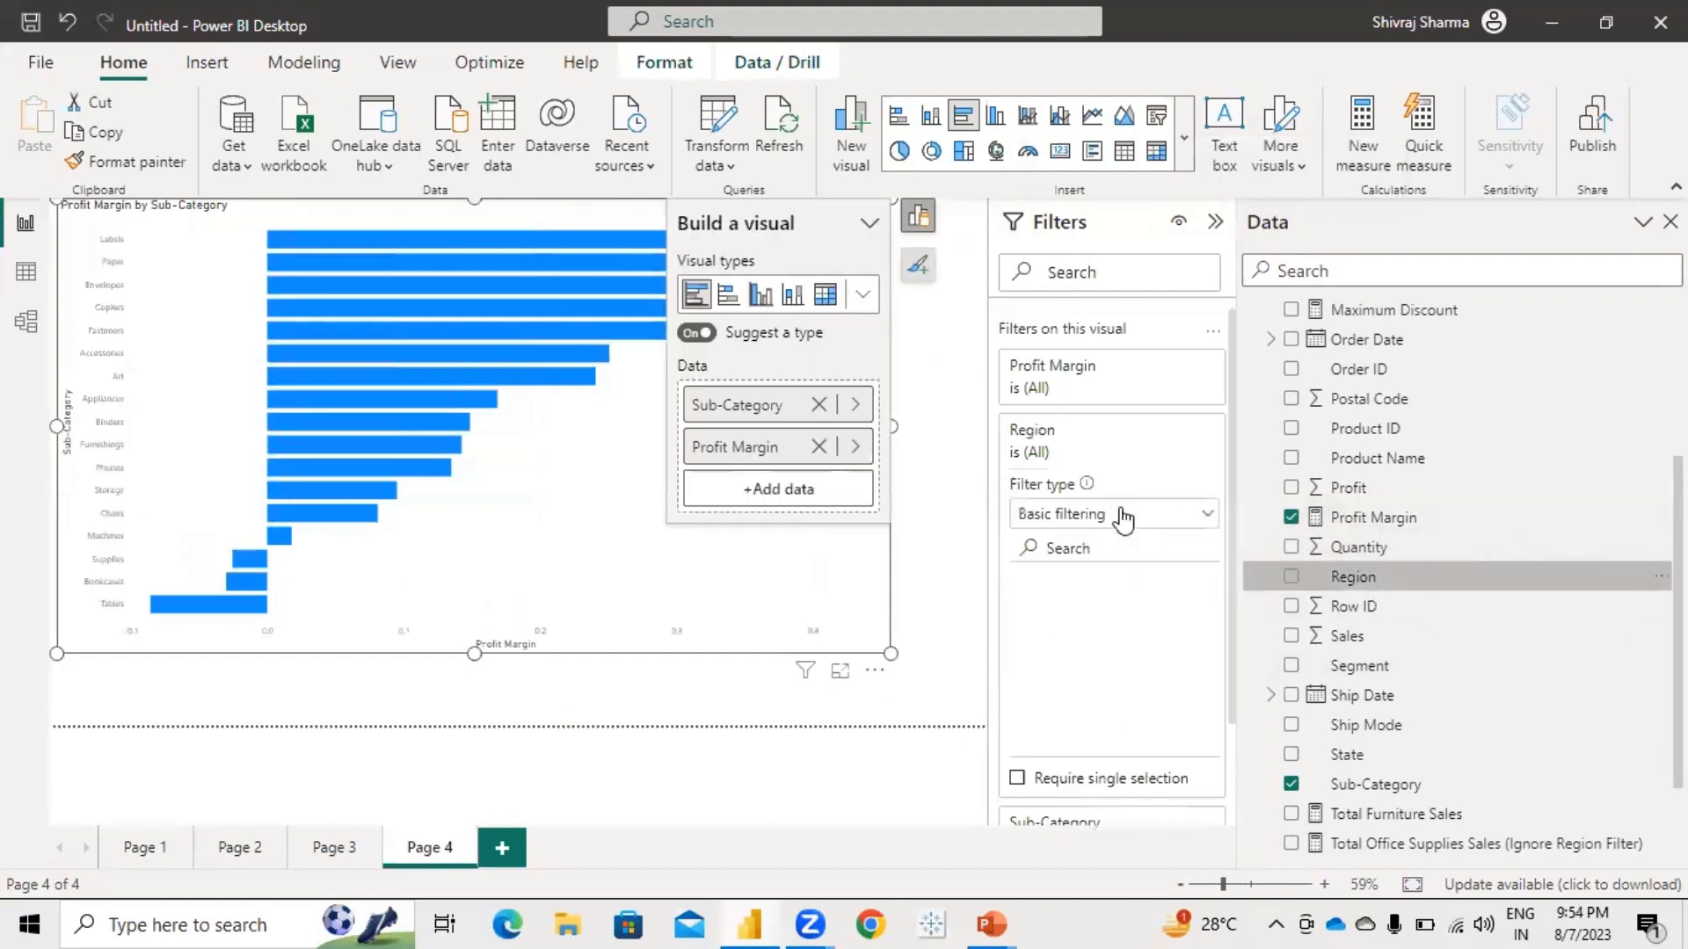
click(1030, 646)
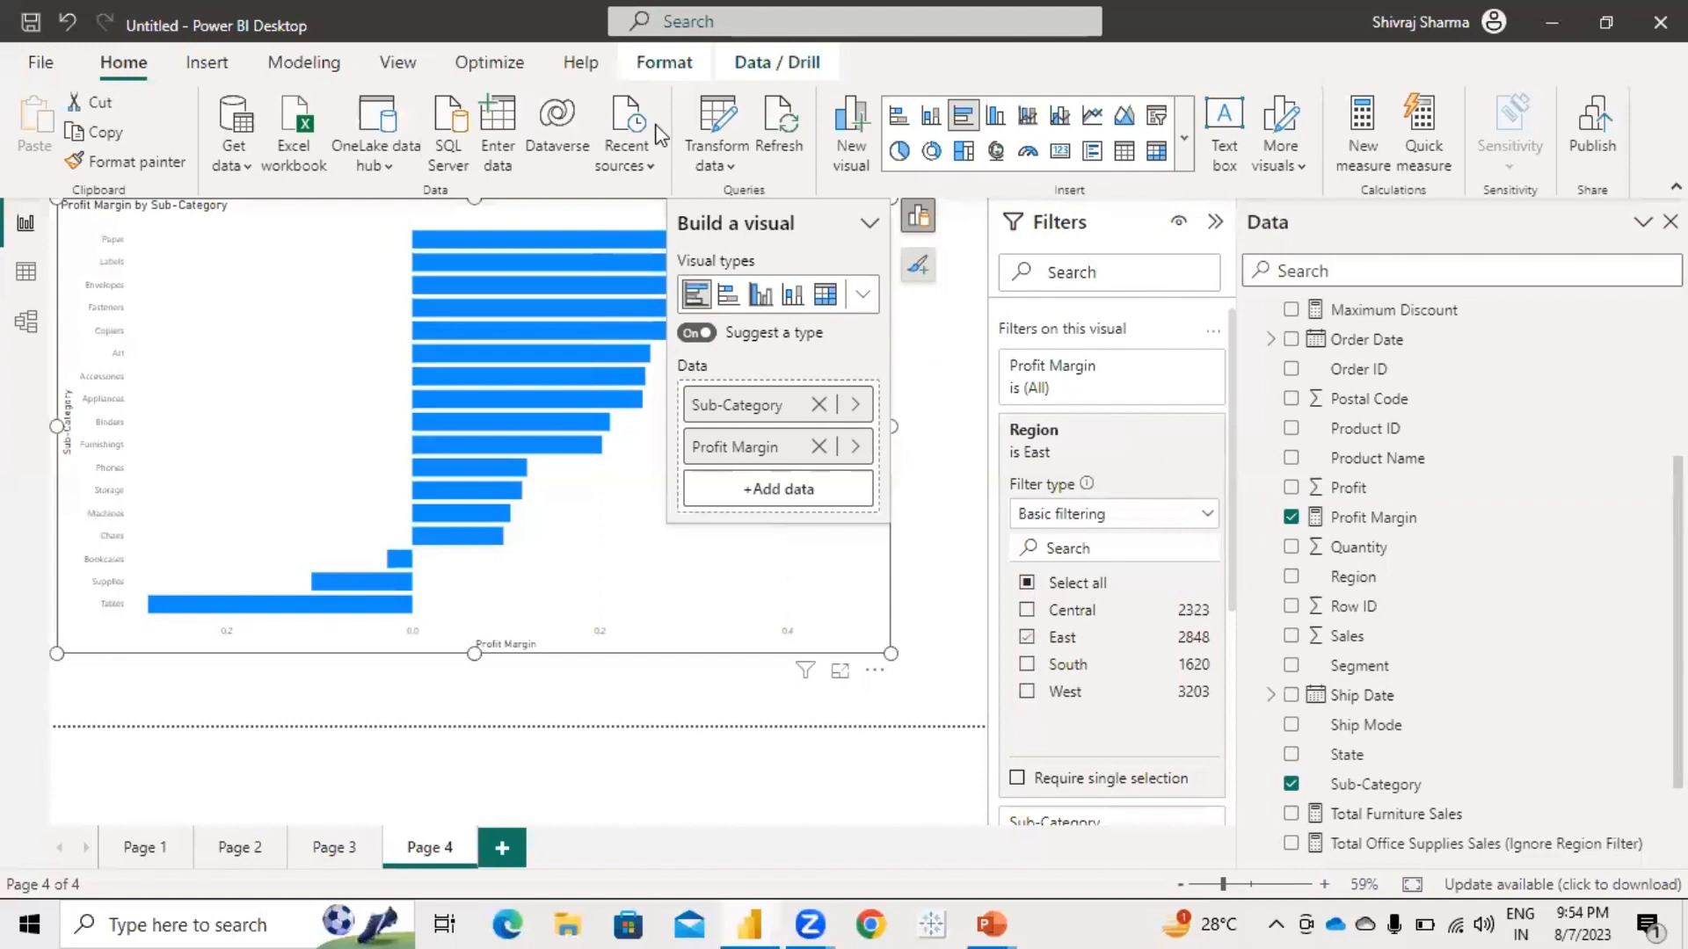
click(919, 217)
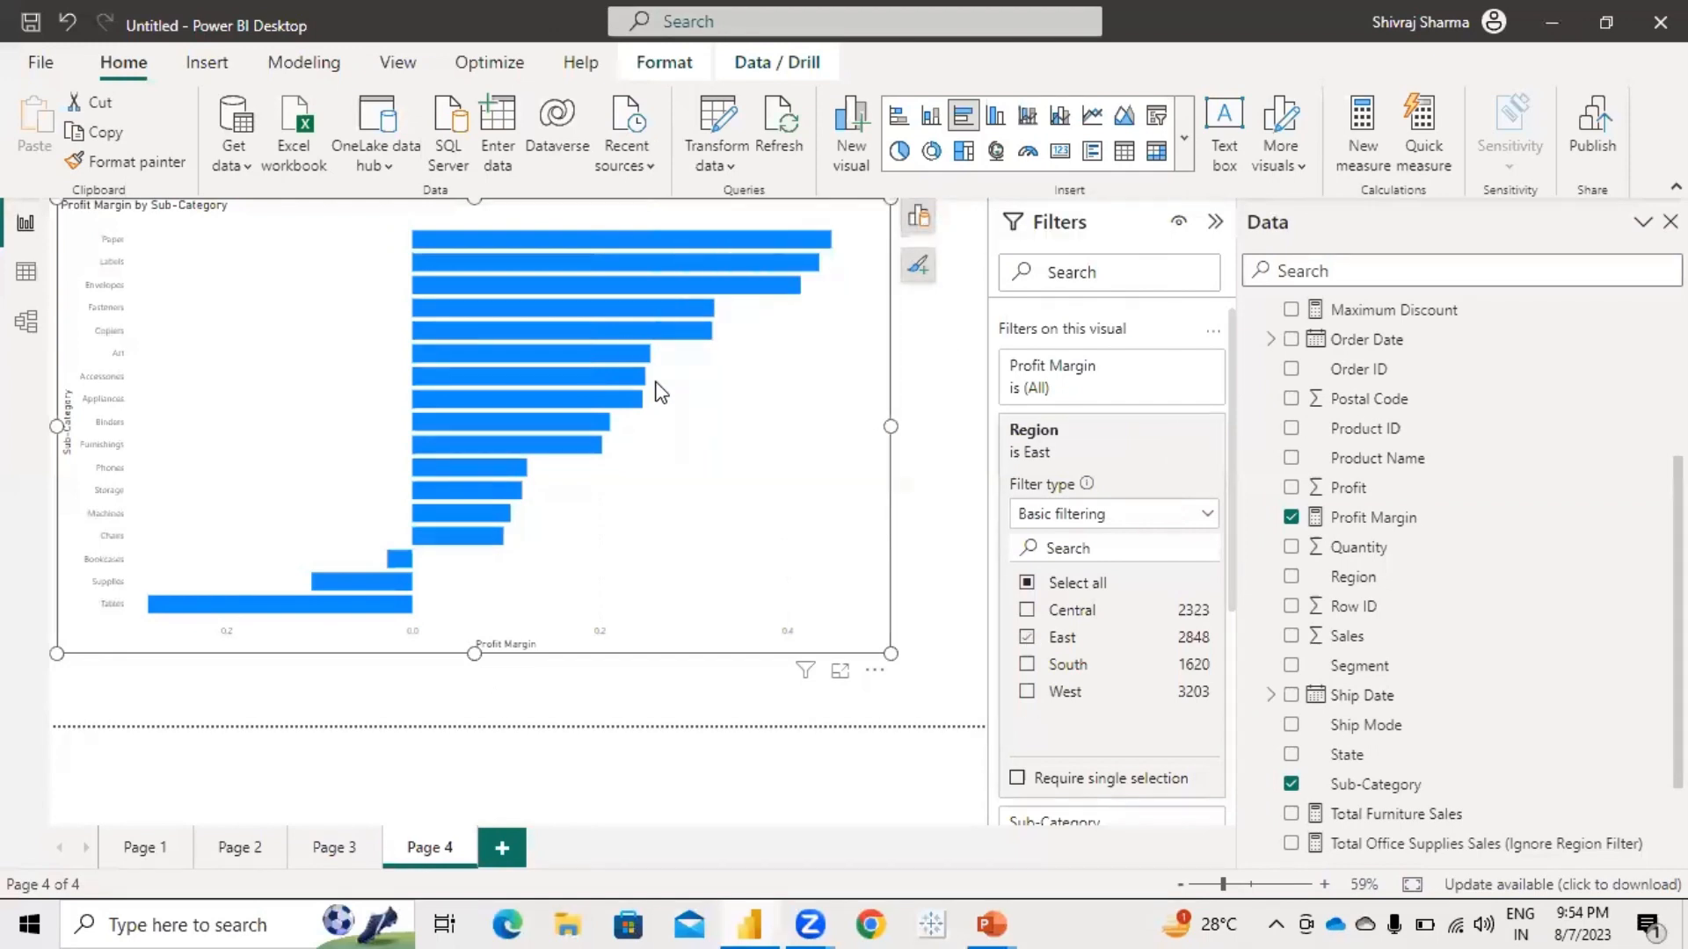
- Turn on data labels for the Profit Margin bars and widen the chart
click(919, 219)
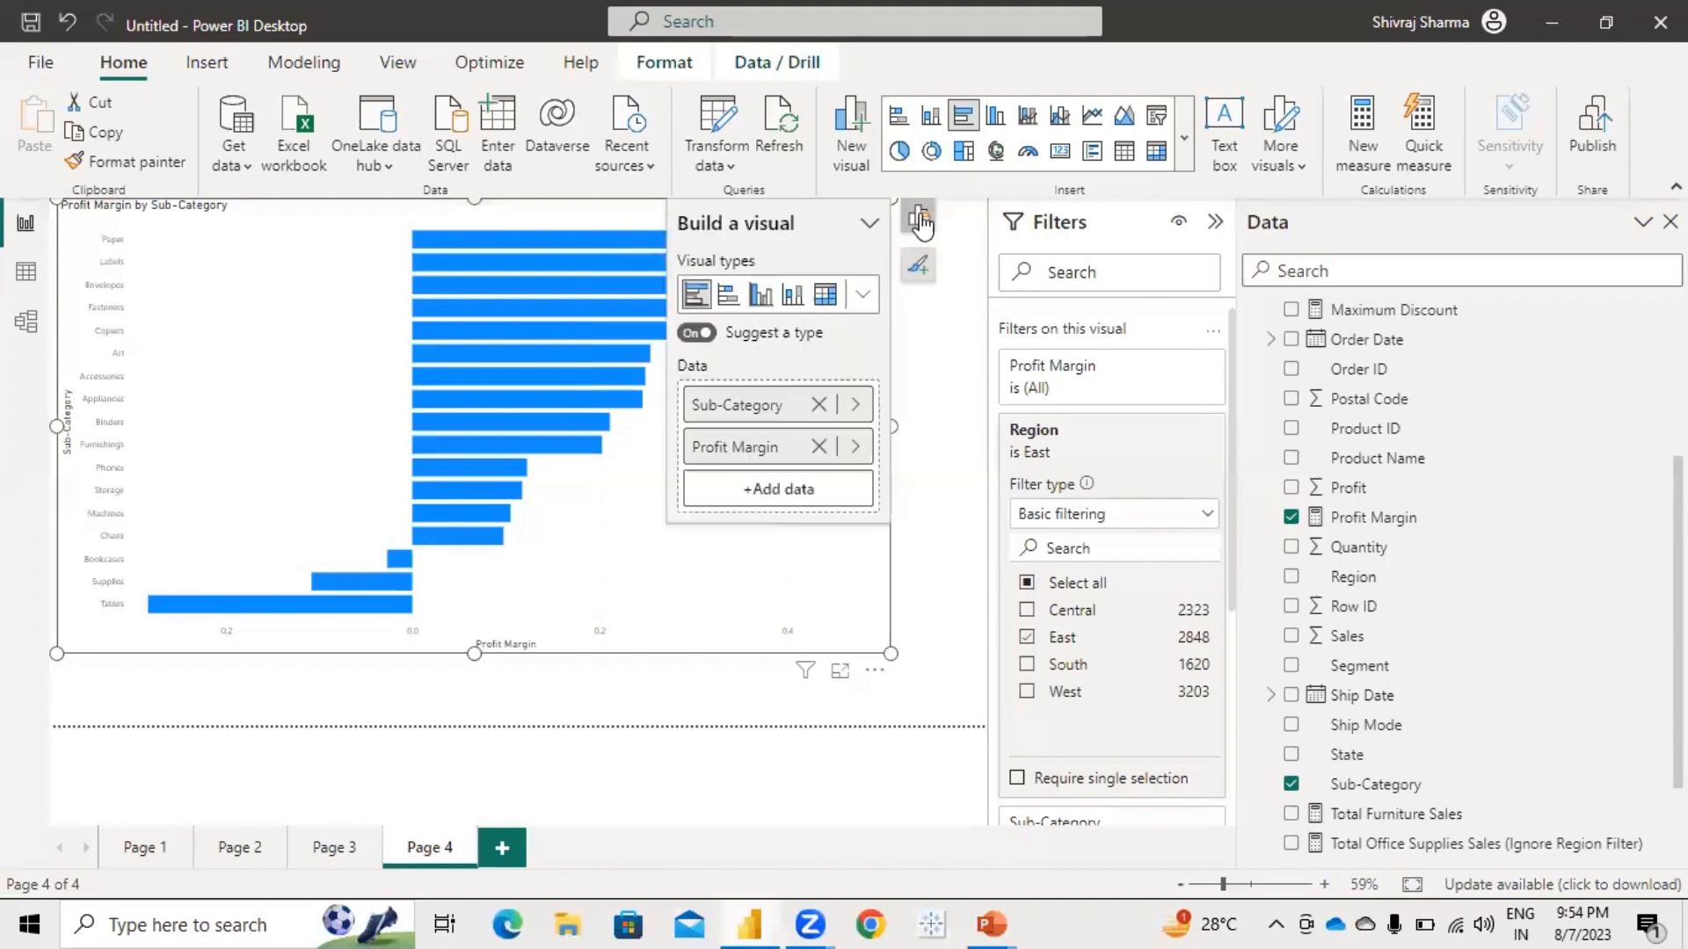
click(918, 267)
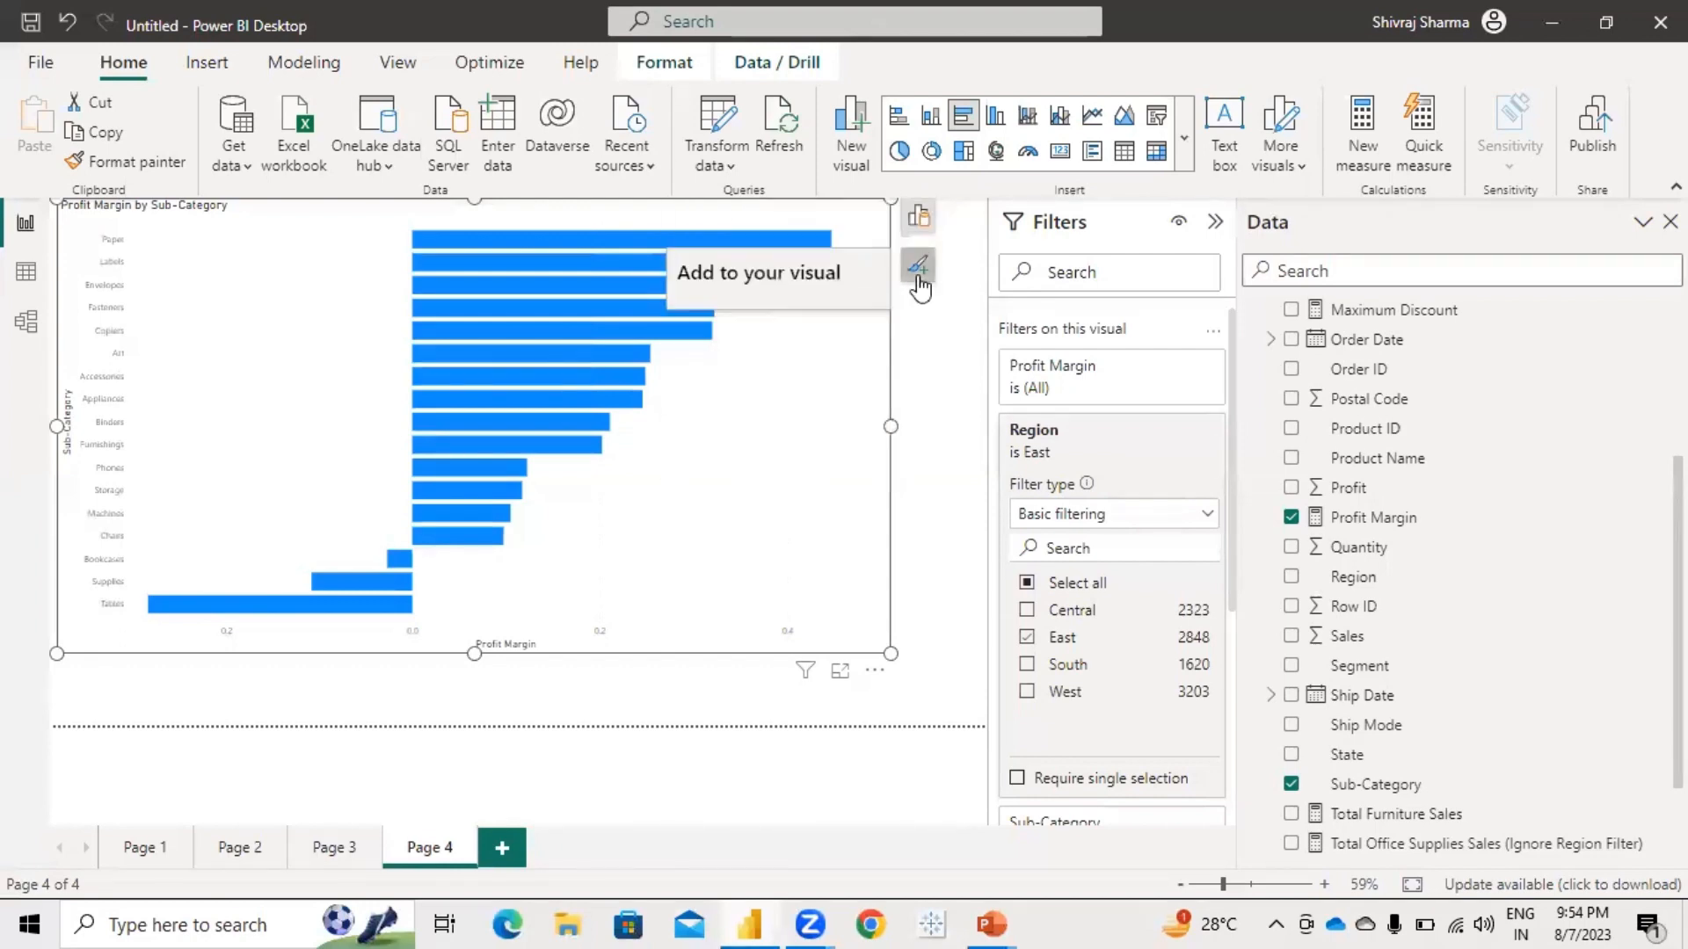
click(685, 452)
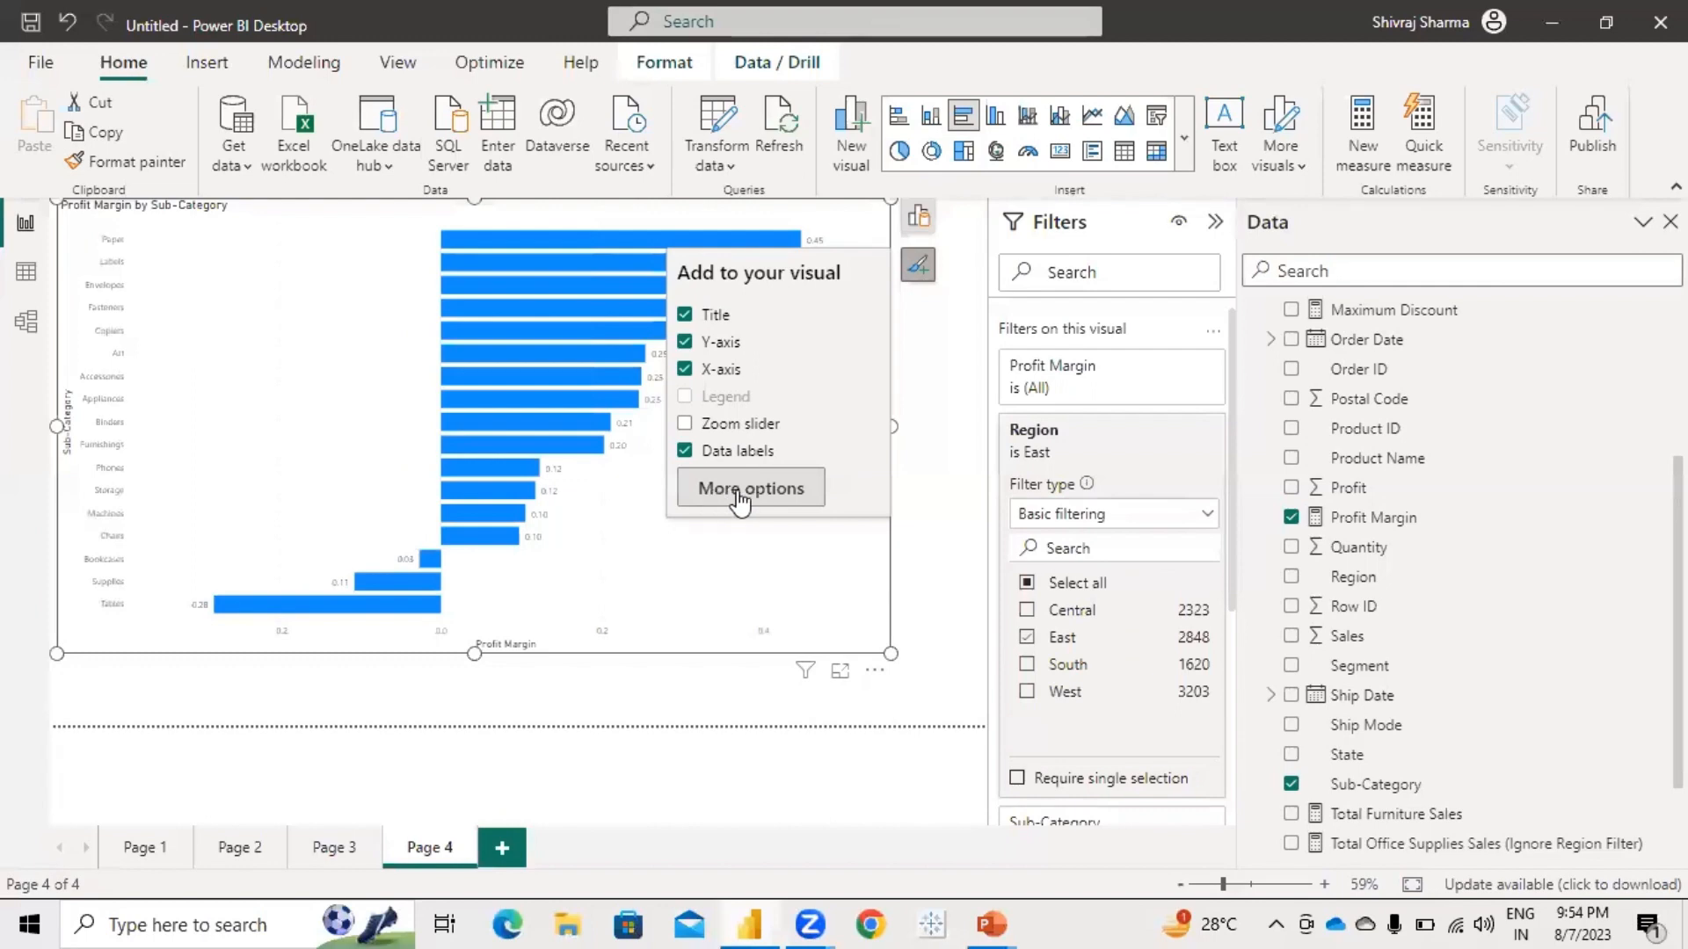
click(925, 270)
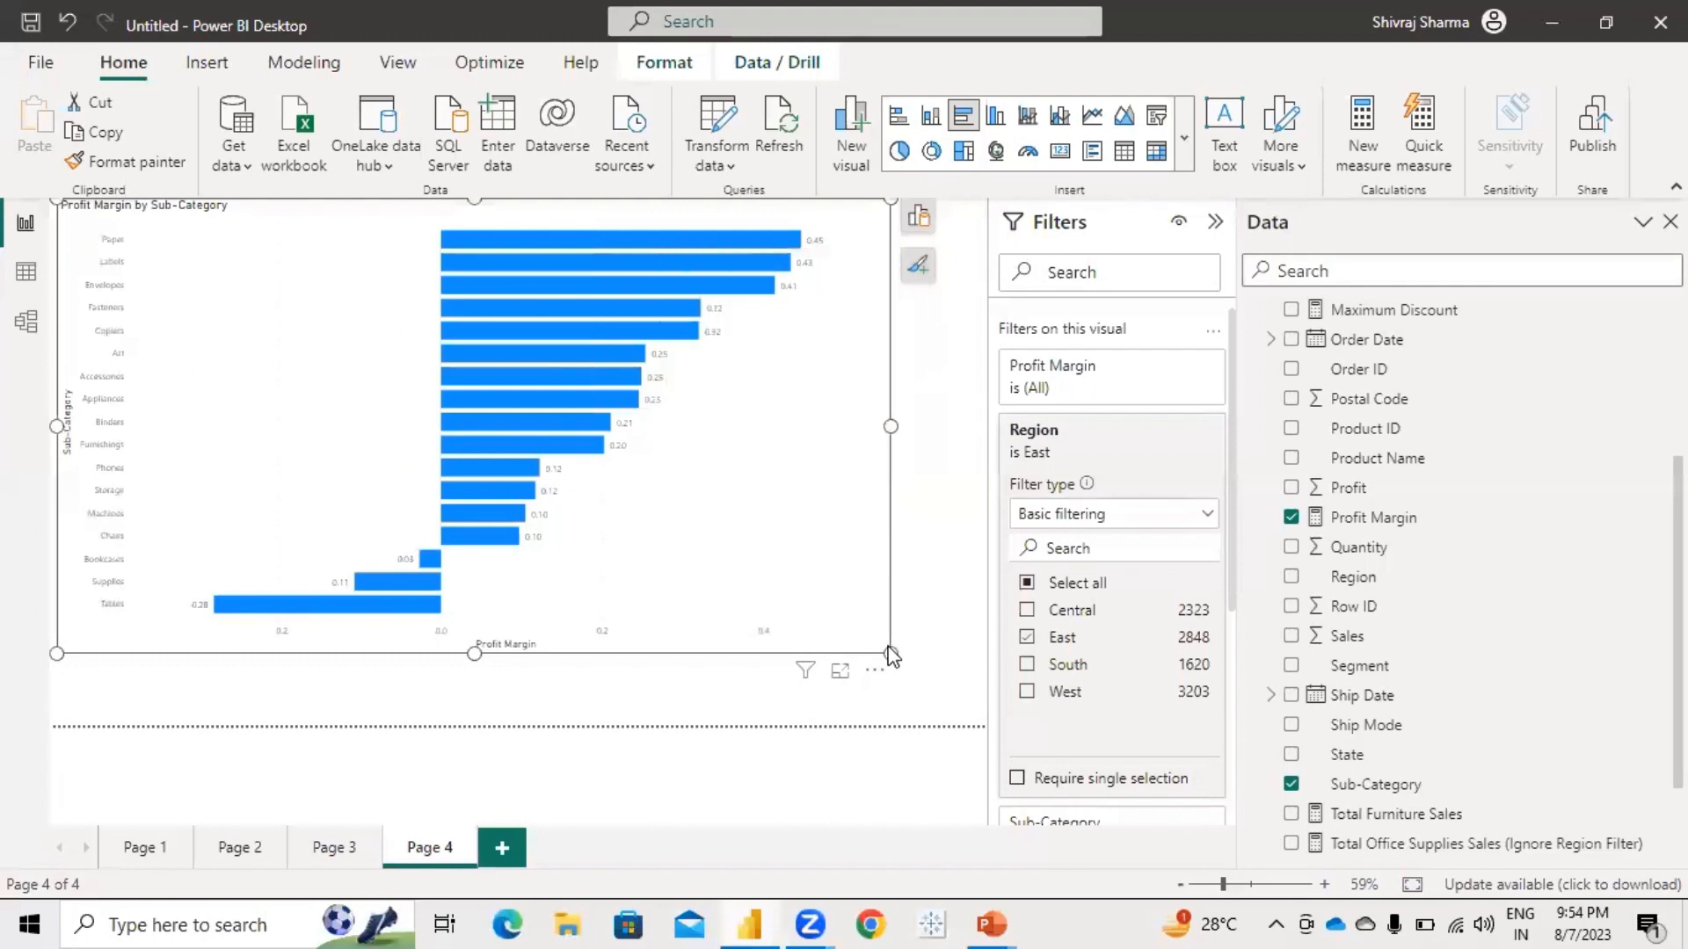
drag(891, 654, 1104, 727)
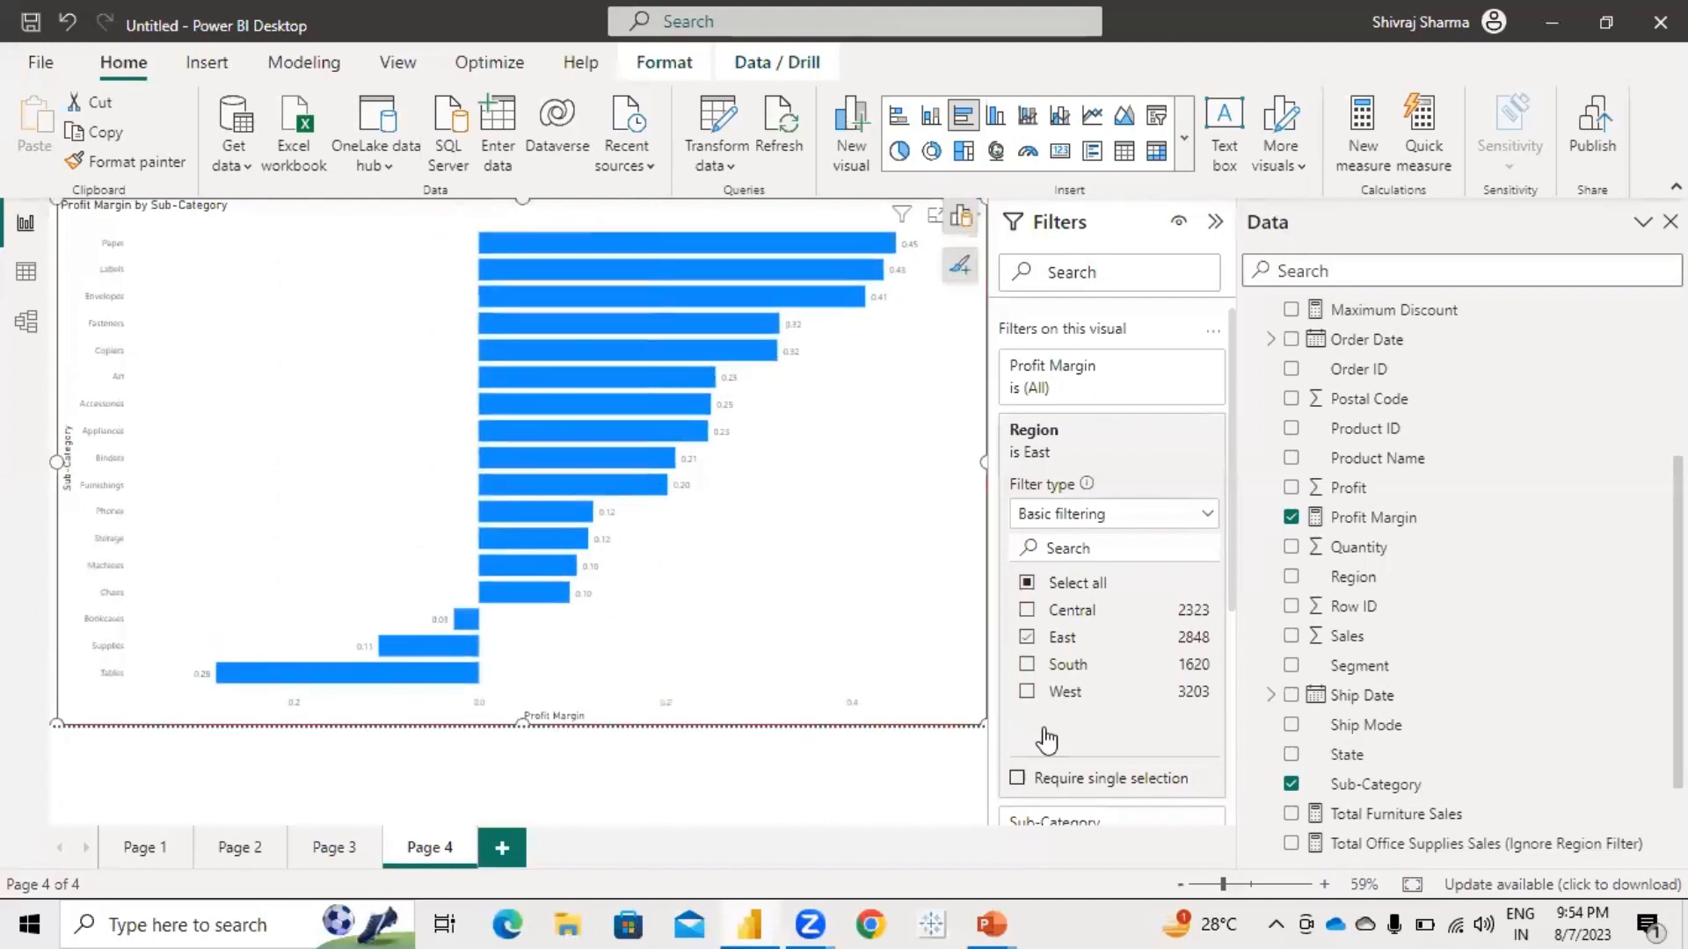
- Compare all regions, narrow the Region filter back to East only, and collapse Filters
click(1027, 582)
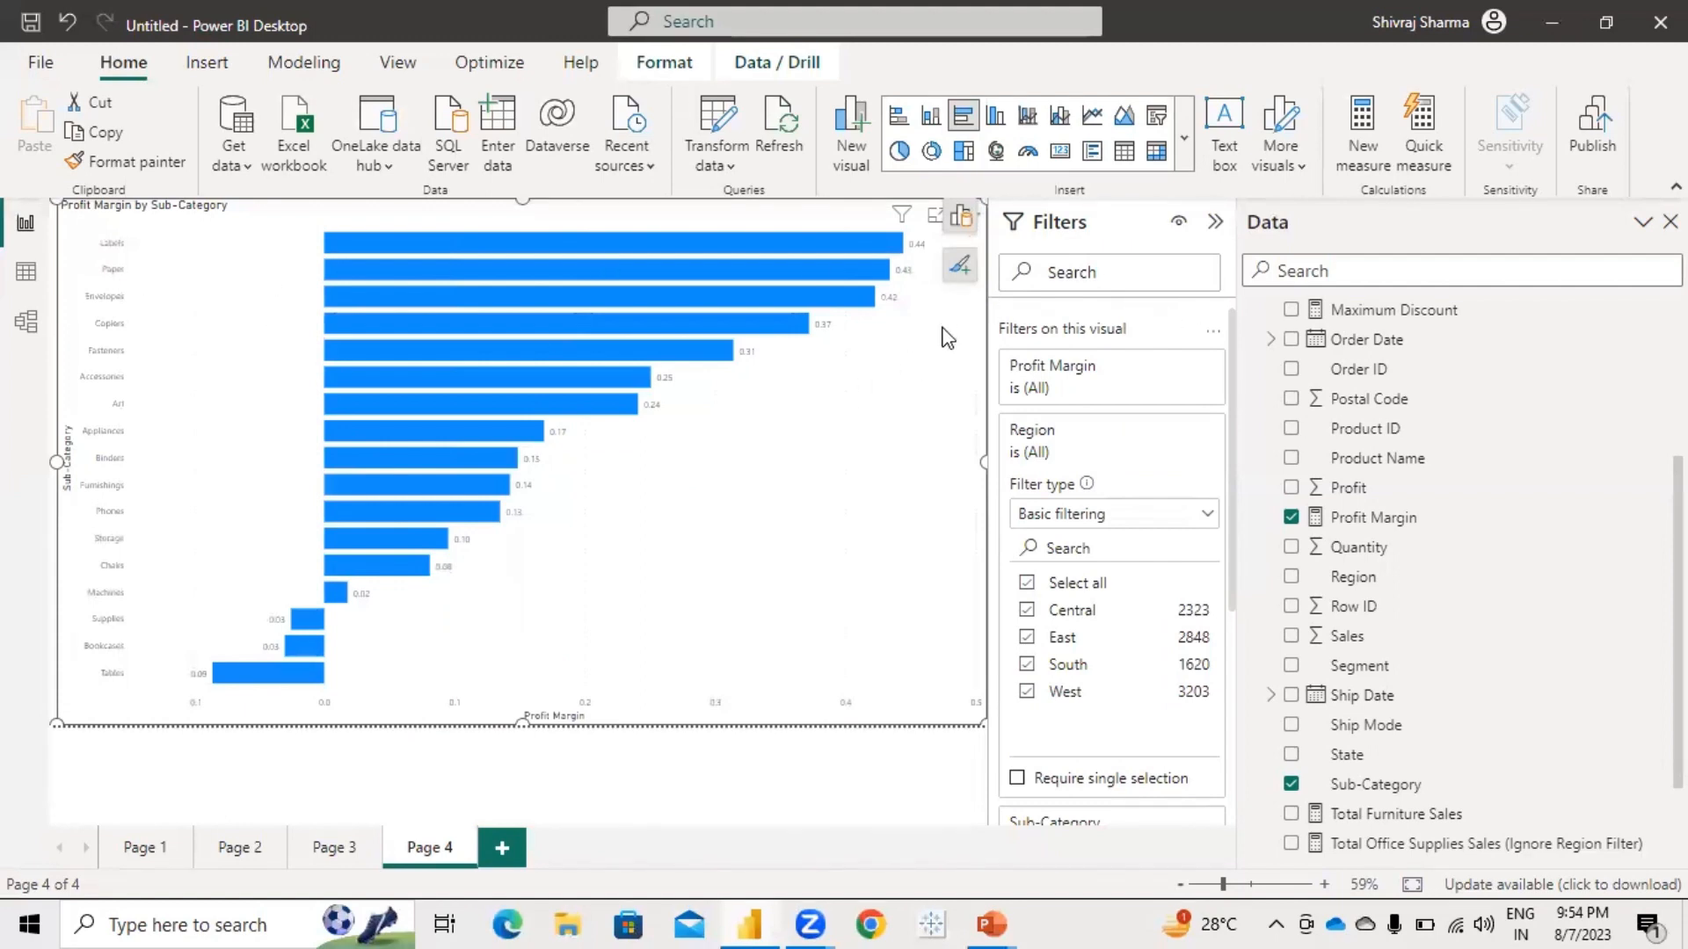
scroll(624, 522, up, 3)
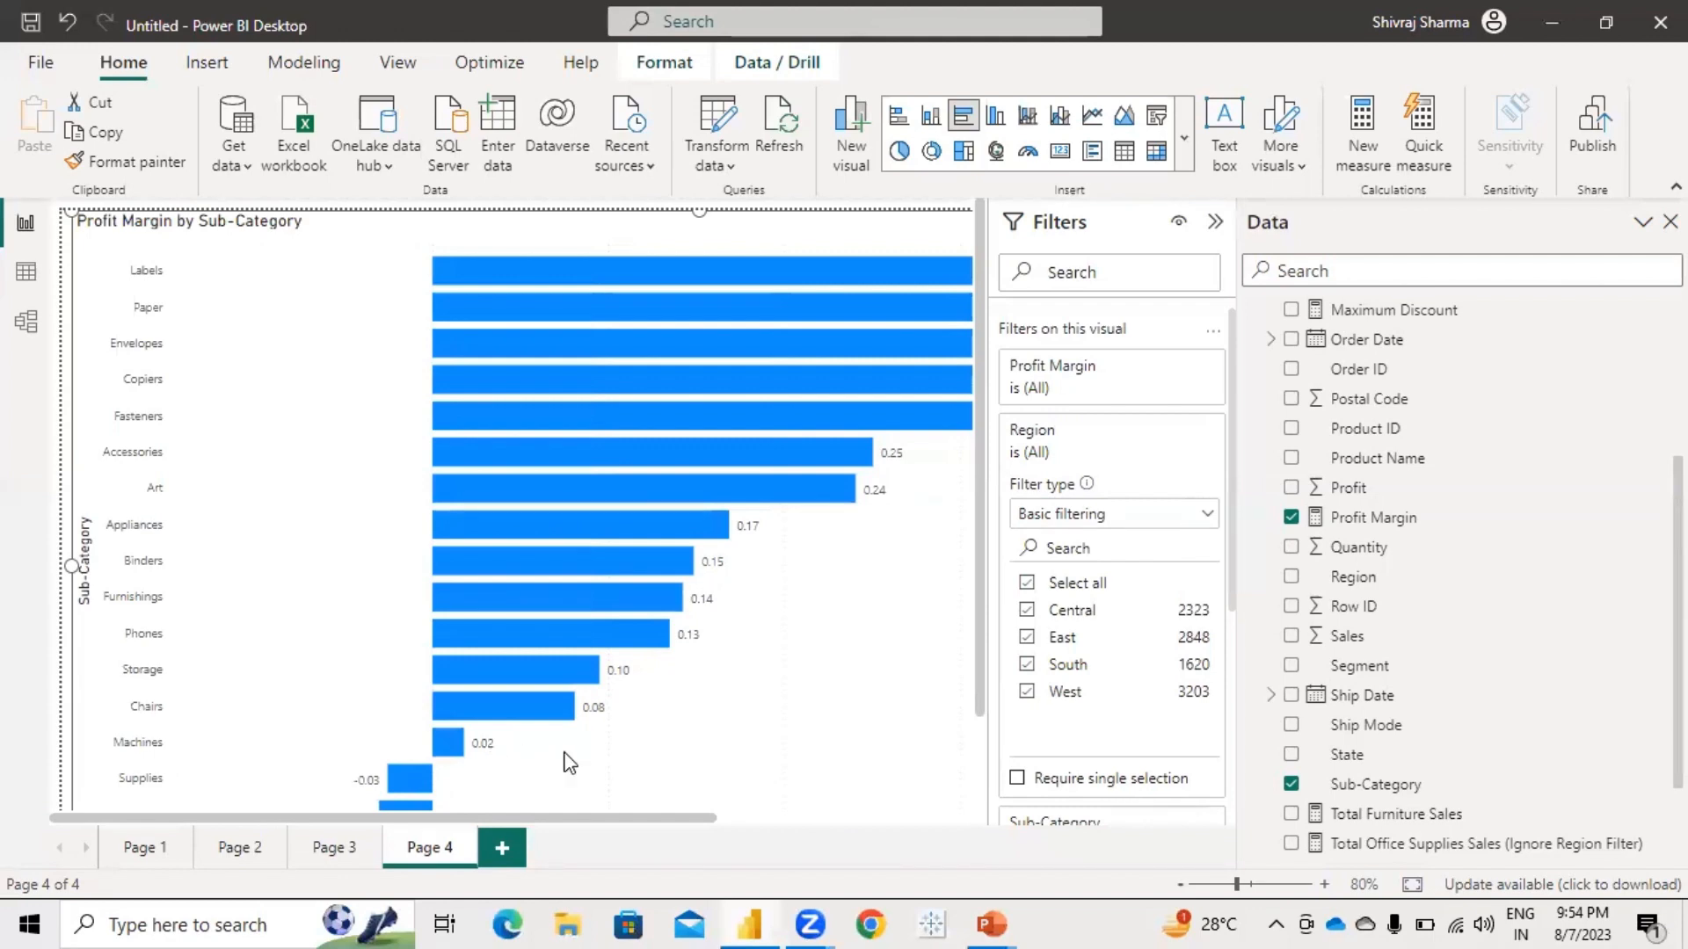
click(1026, 639)
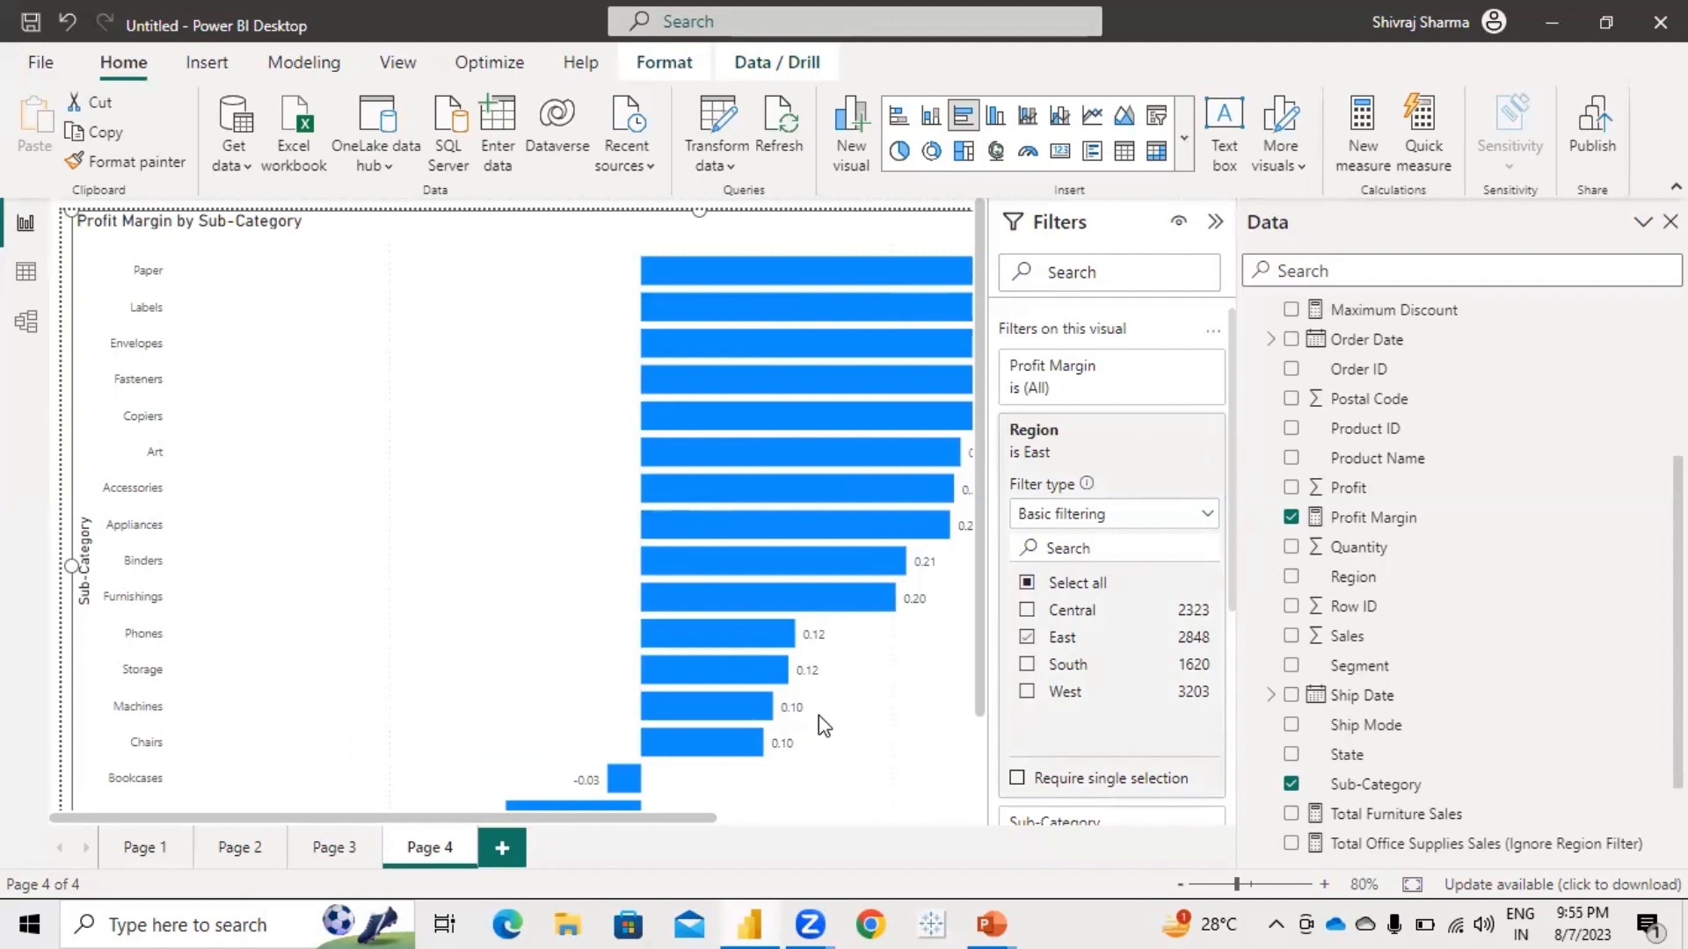
click(1215, 223)
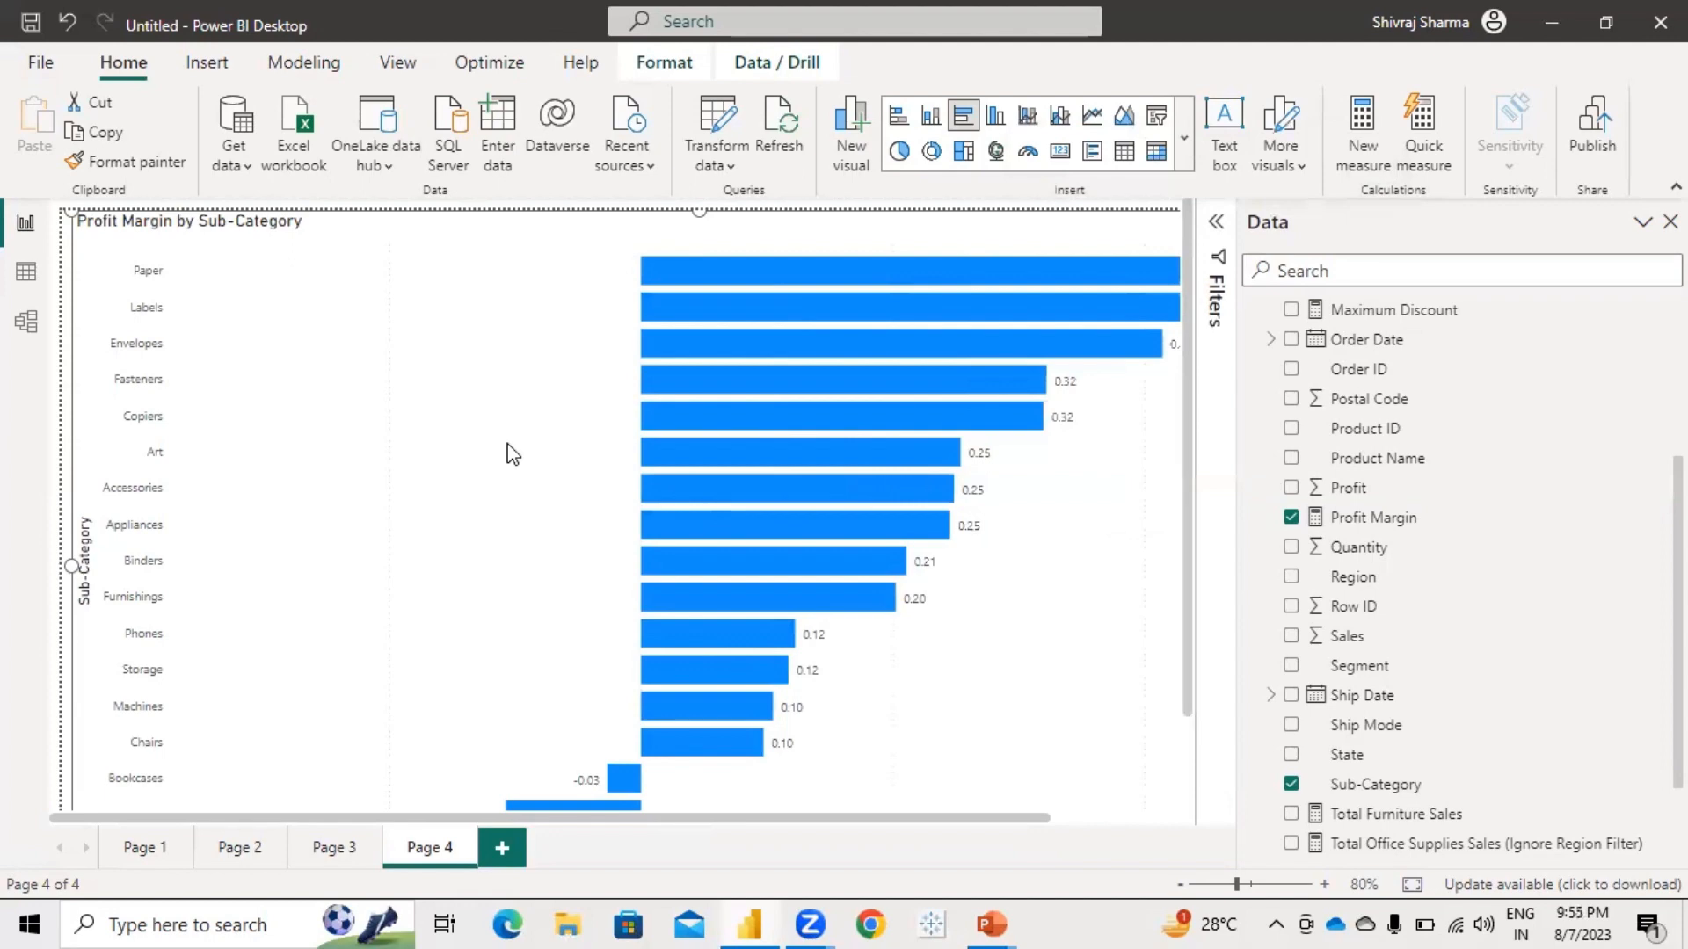
scroll(513, 455, down, 2)
scroll(514, 454, up, 1)
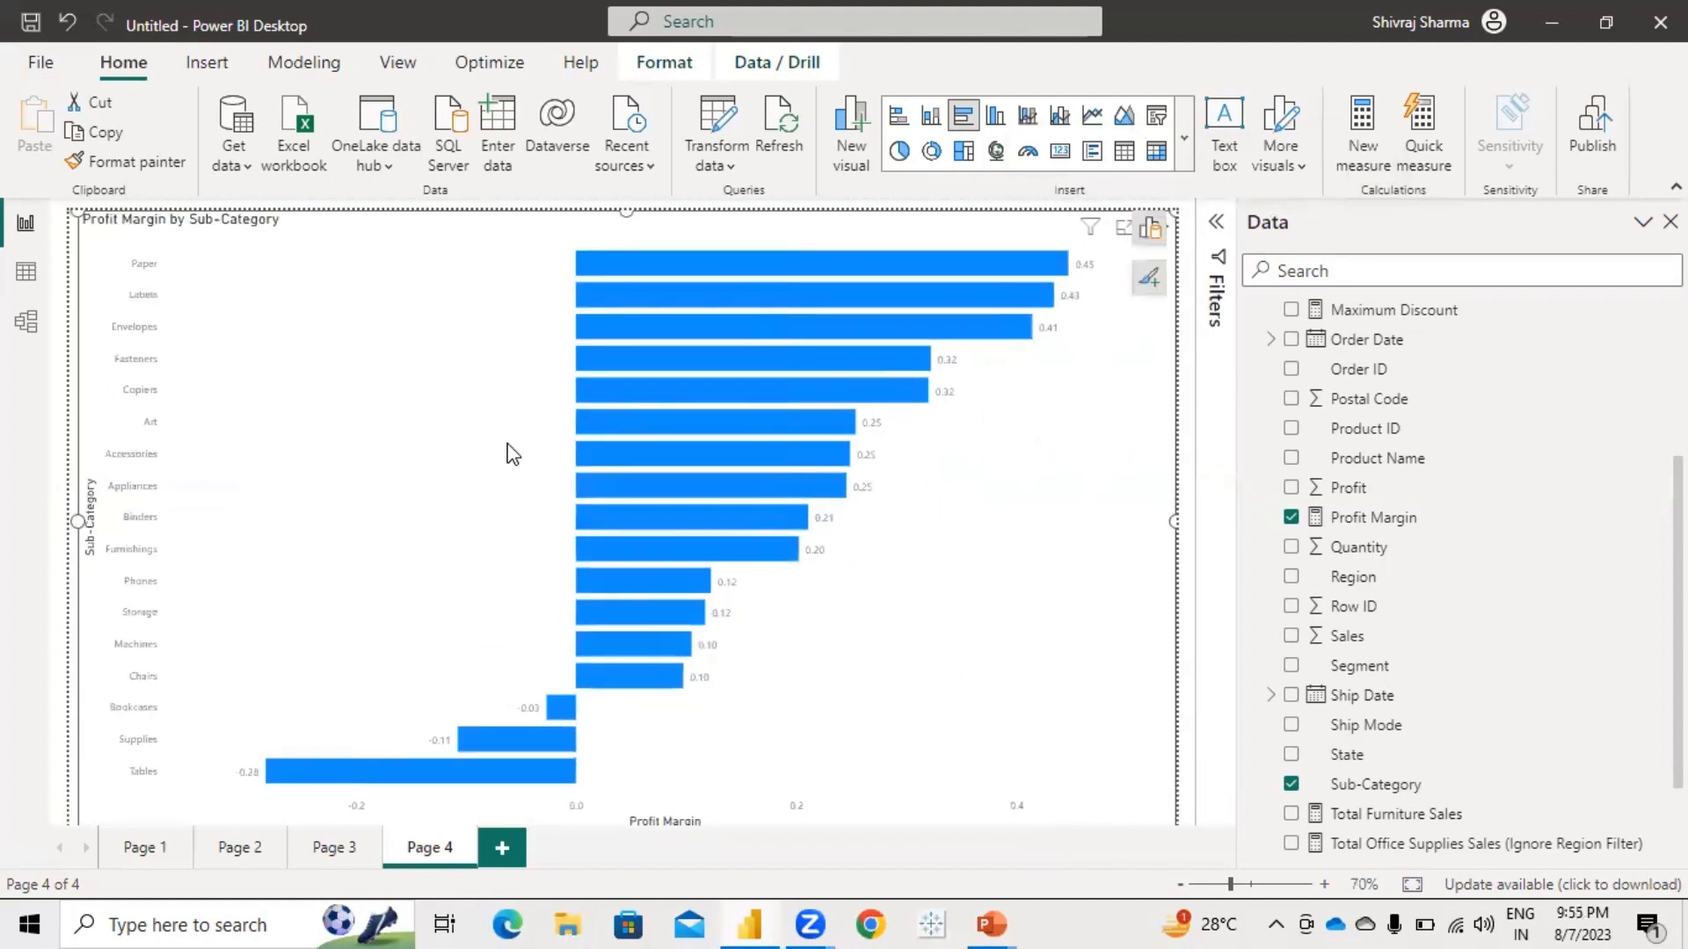
scroll(514, 454, down, 1)
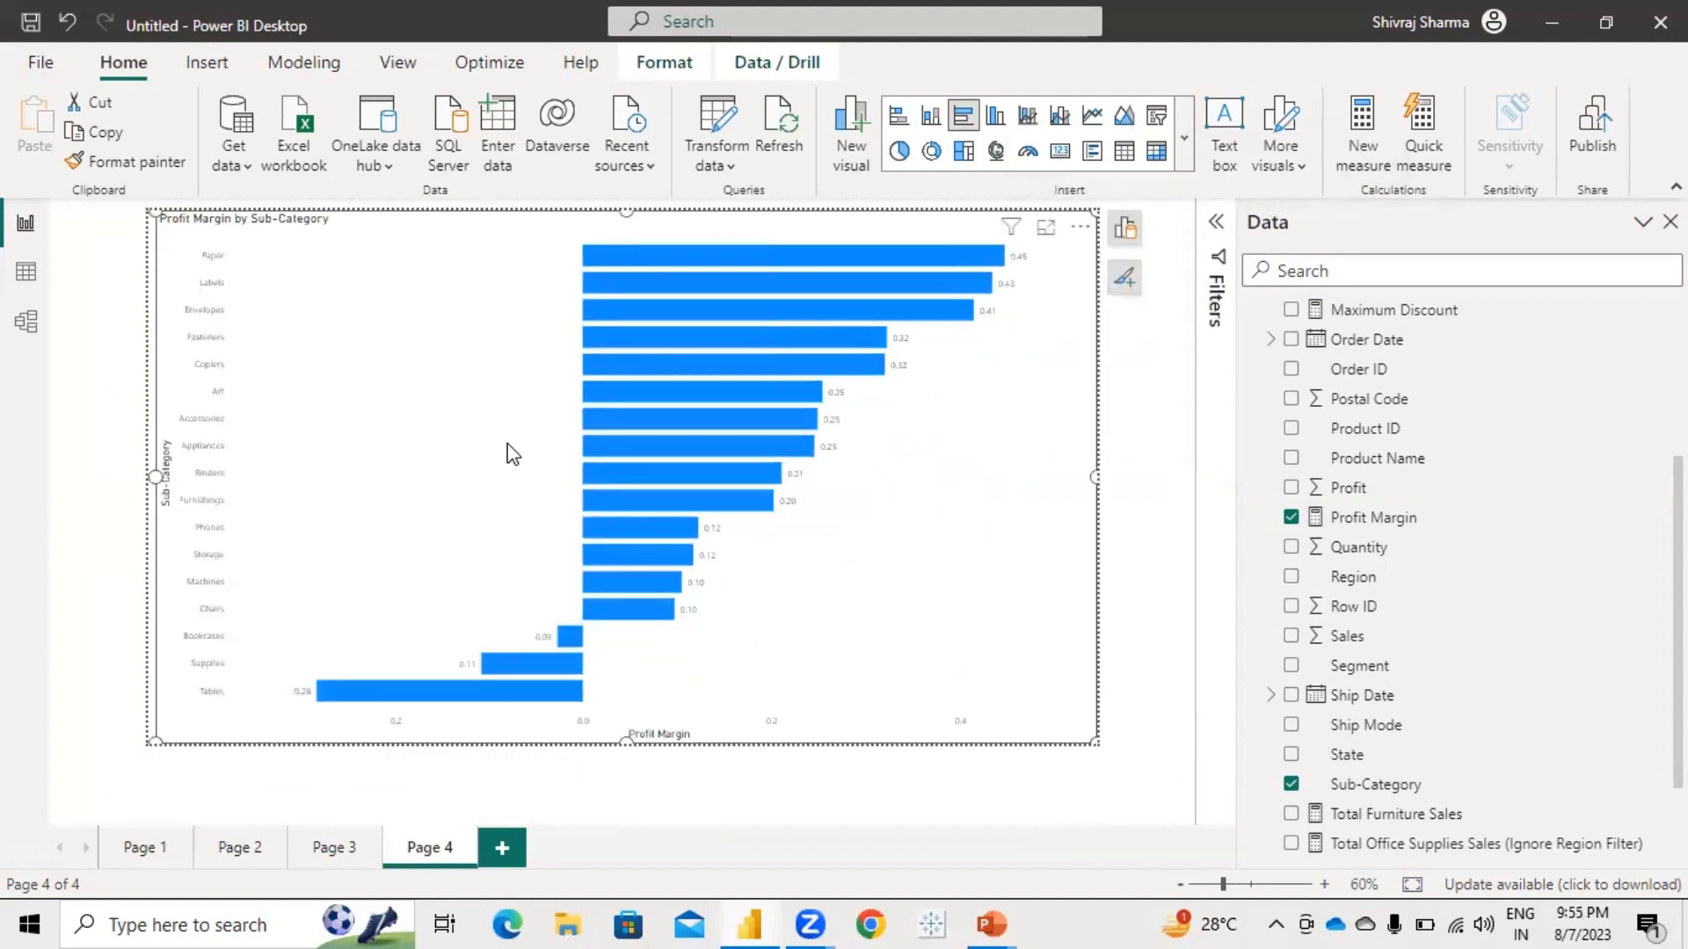
- Add blank Page 5 and create the DIVIDE/CALCULATE Profit Margin (West Region) measure on Superstore
click(502, 848)
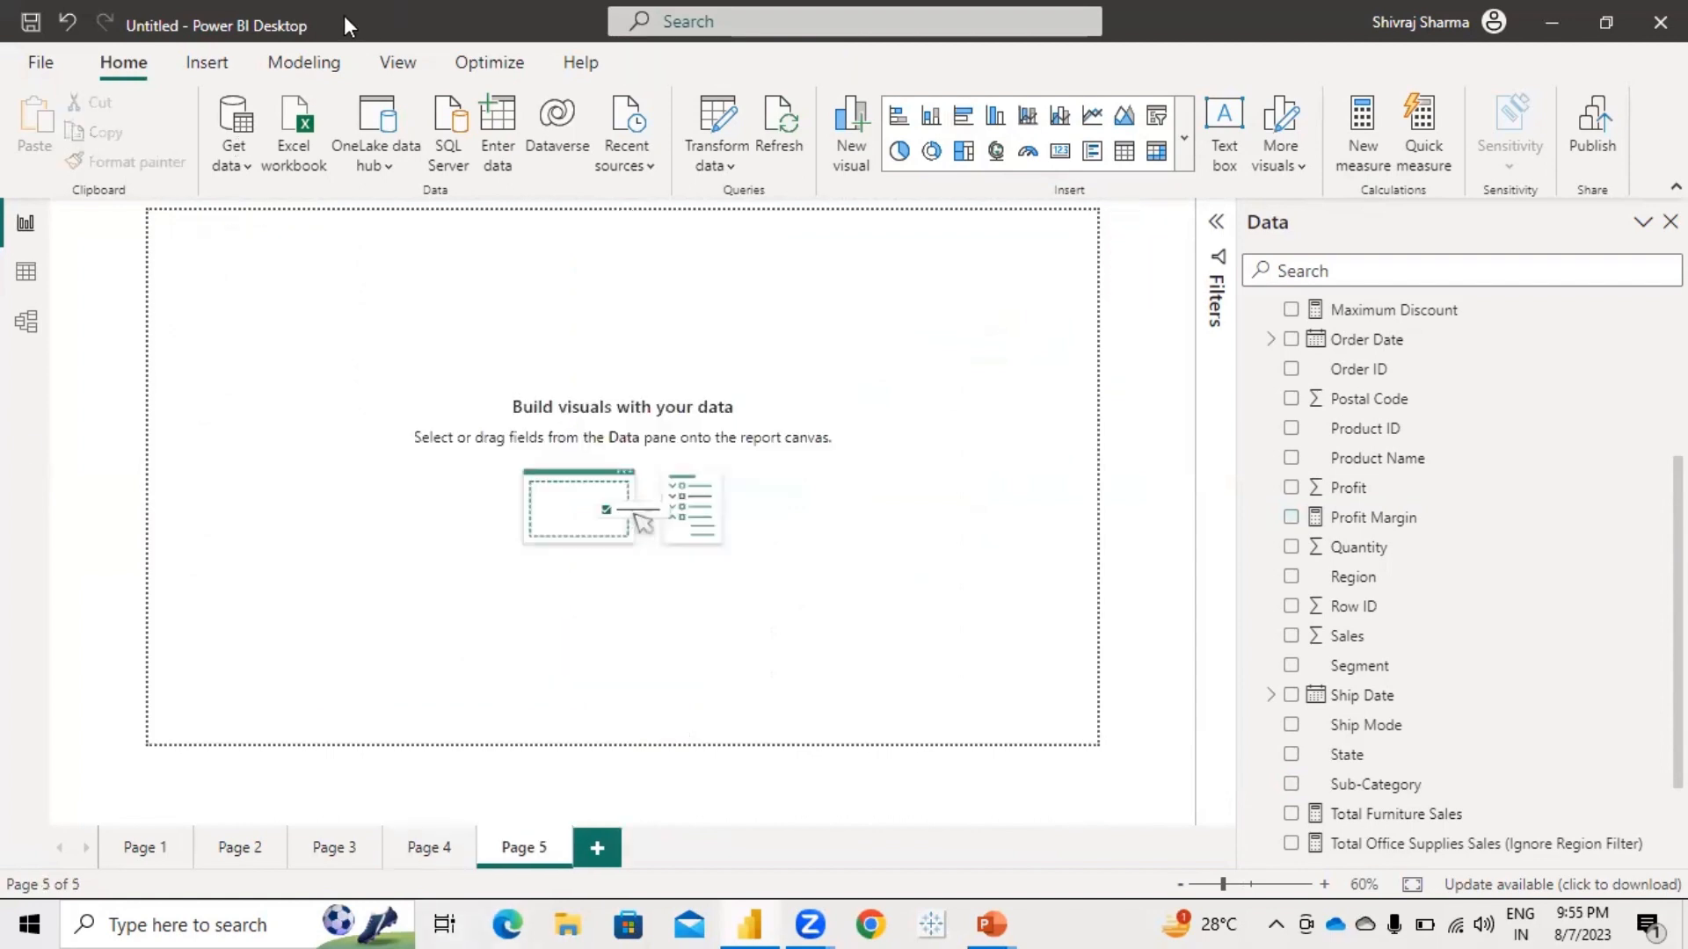
click(26, 272)
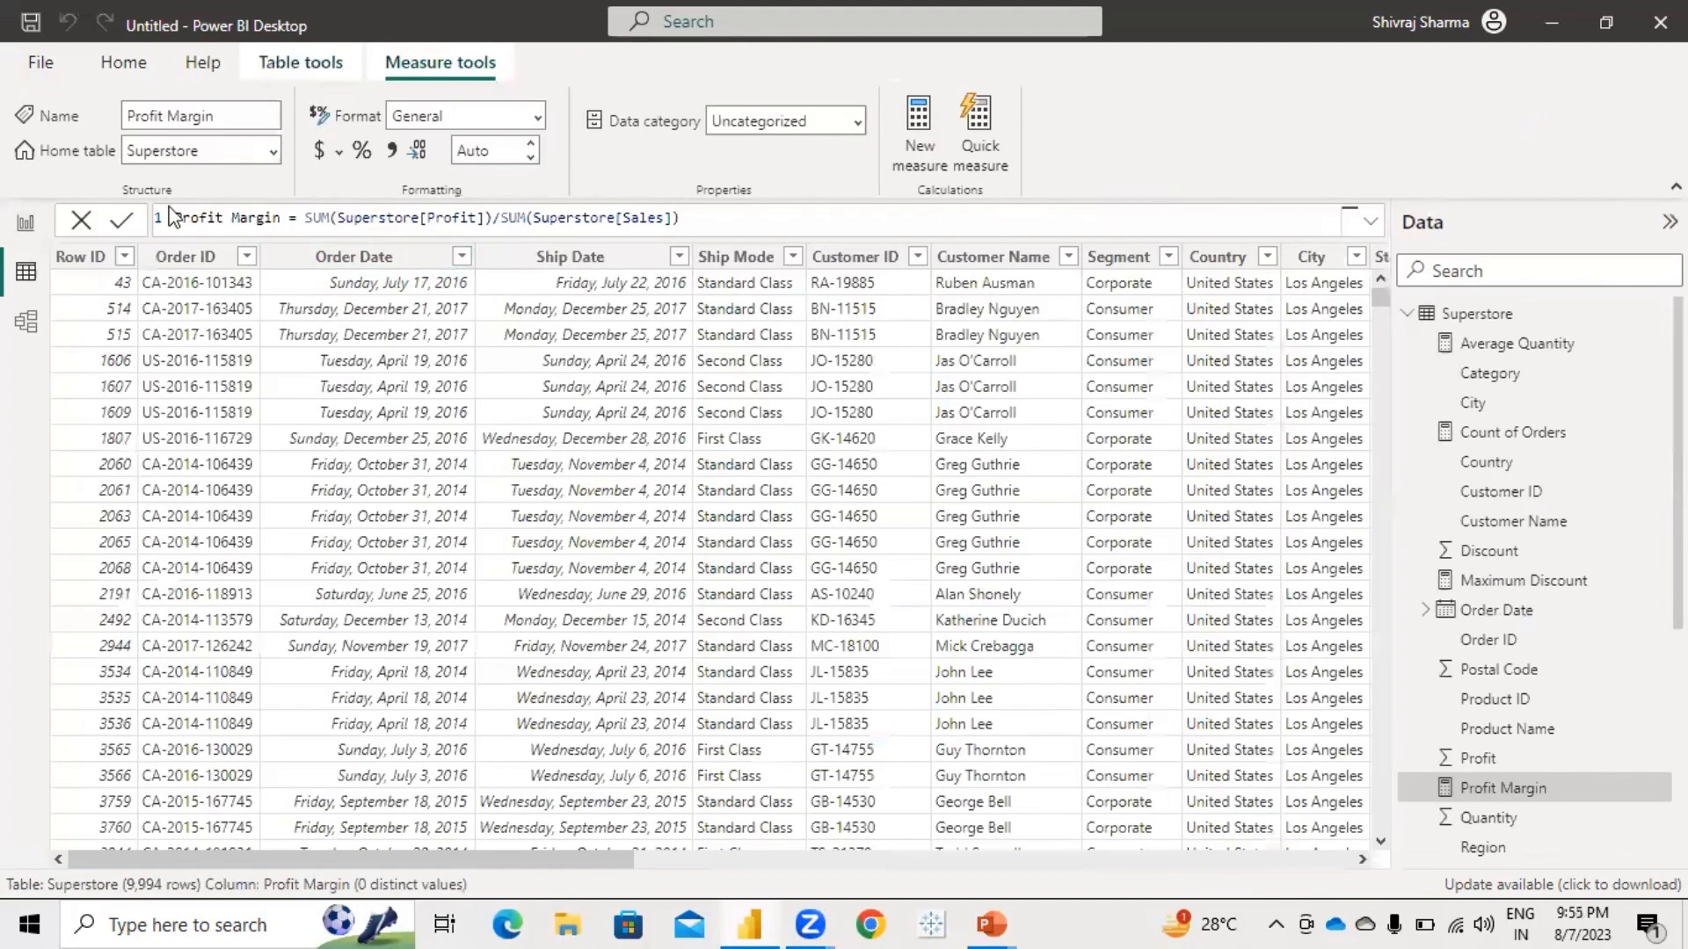
click(300, 61)
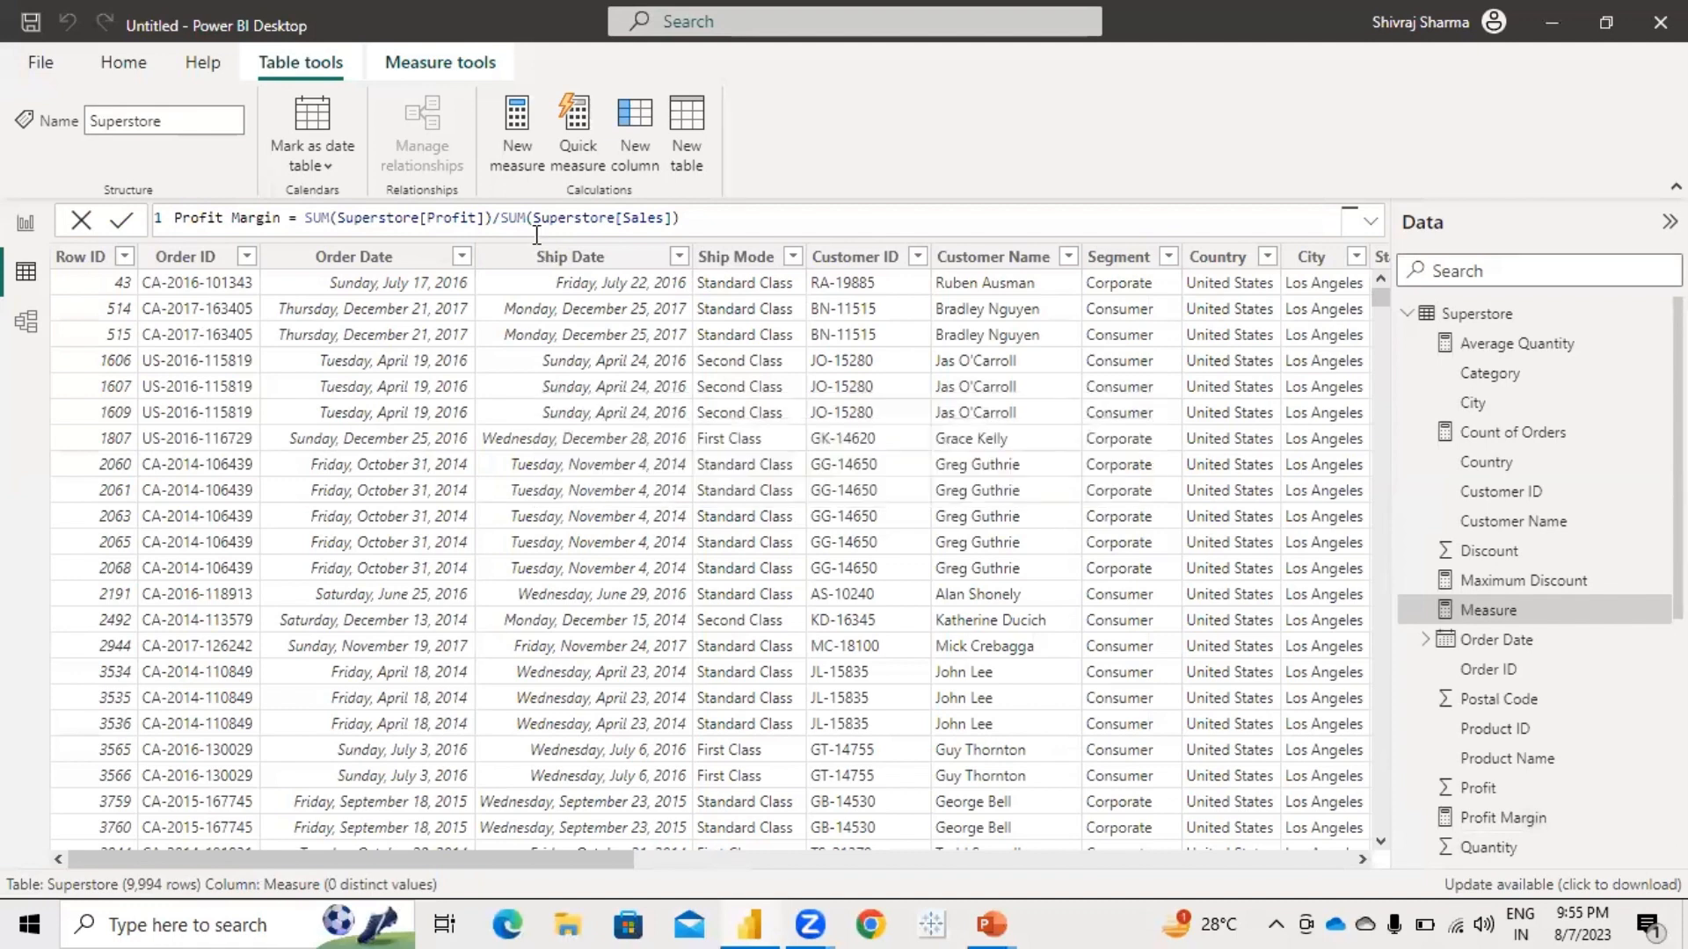
click(505, 227)
key(ctrl+a)
text(Profit Margin (West Region) = DIVIDE( CALCULATE(SUM('Superstore'[Profit]), 'Superstore'[Region] = "West"), CALCULATE(SUM('Superstore'[Sales]), 'Superstore'[Region] = "West") ))
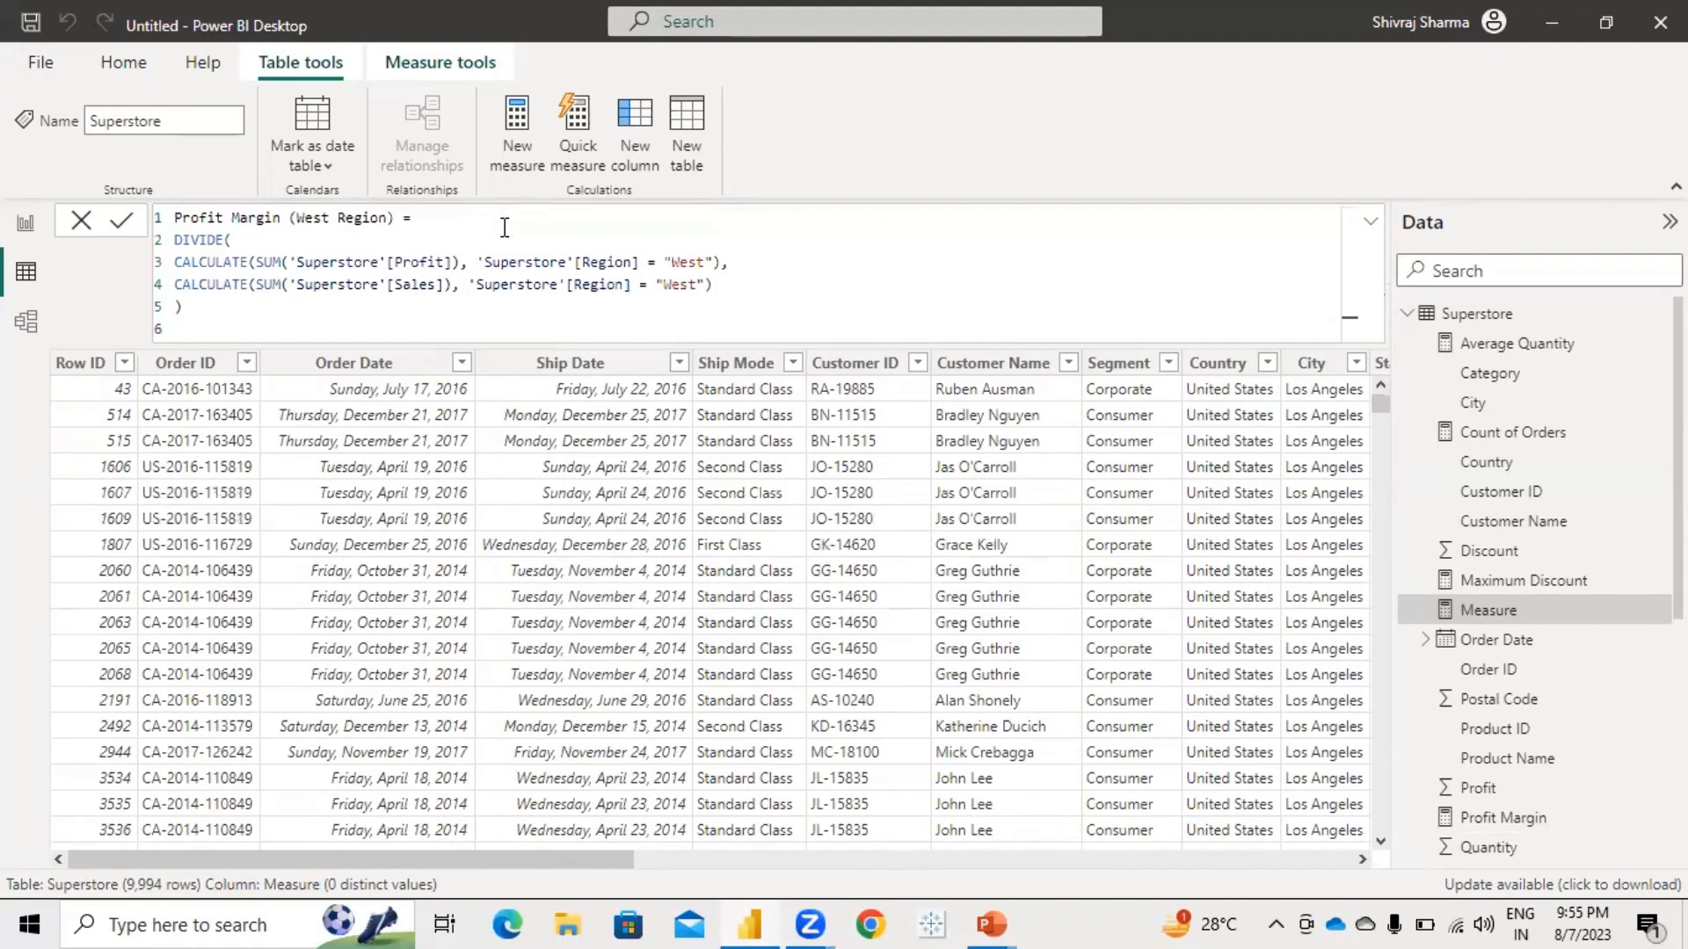
key(BackSpace)
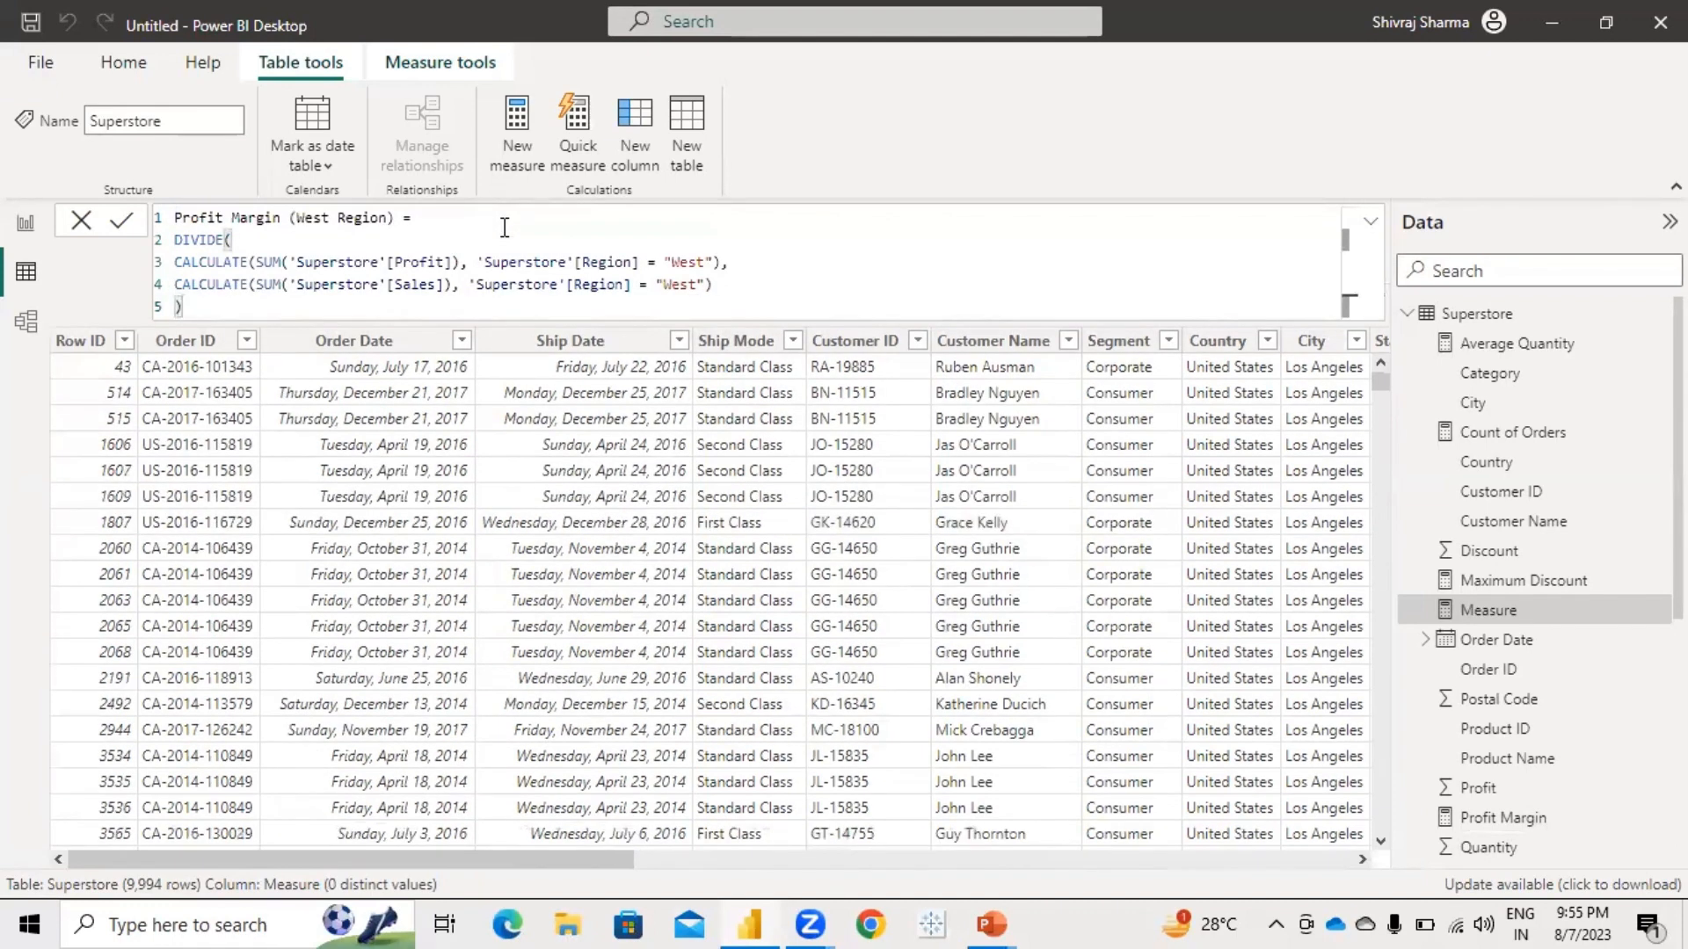
key(Return)
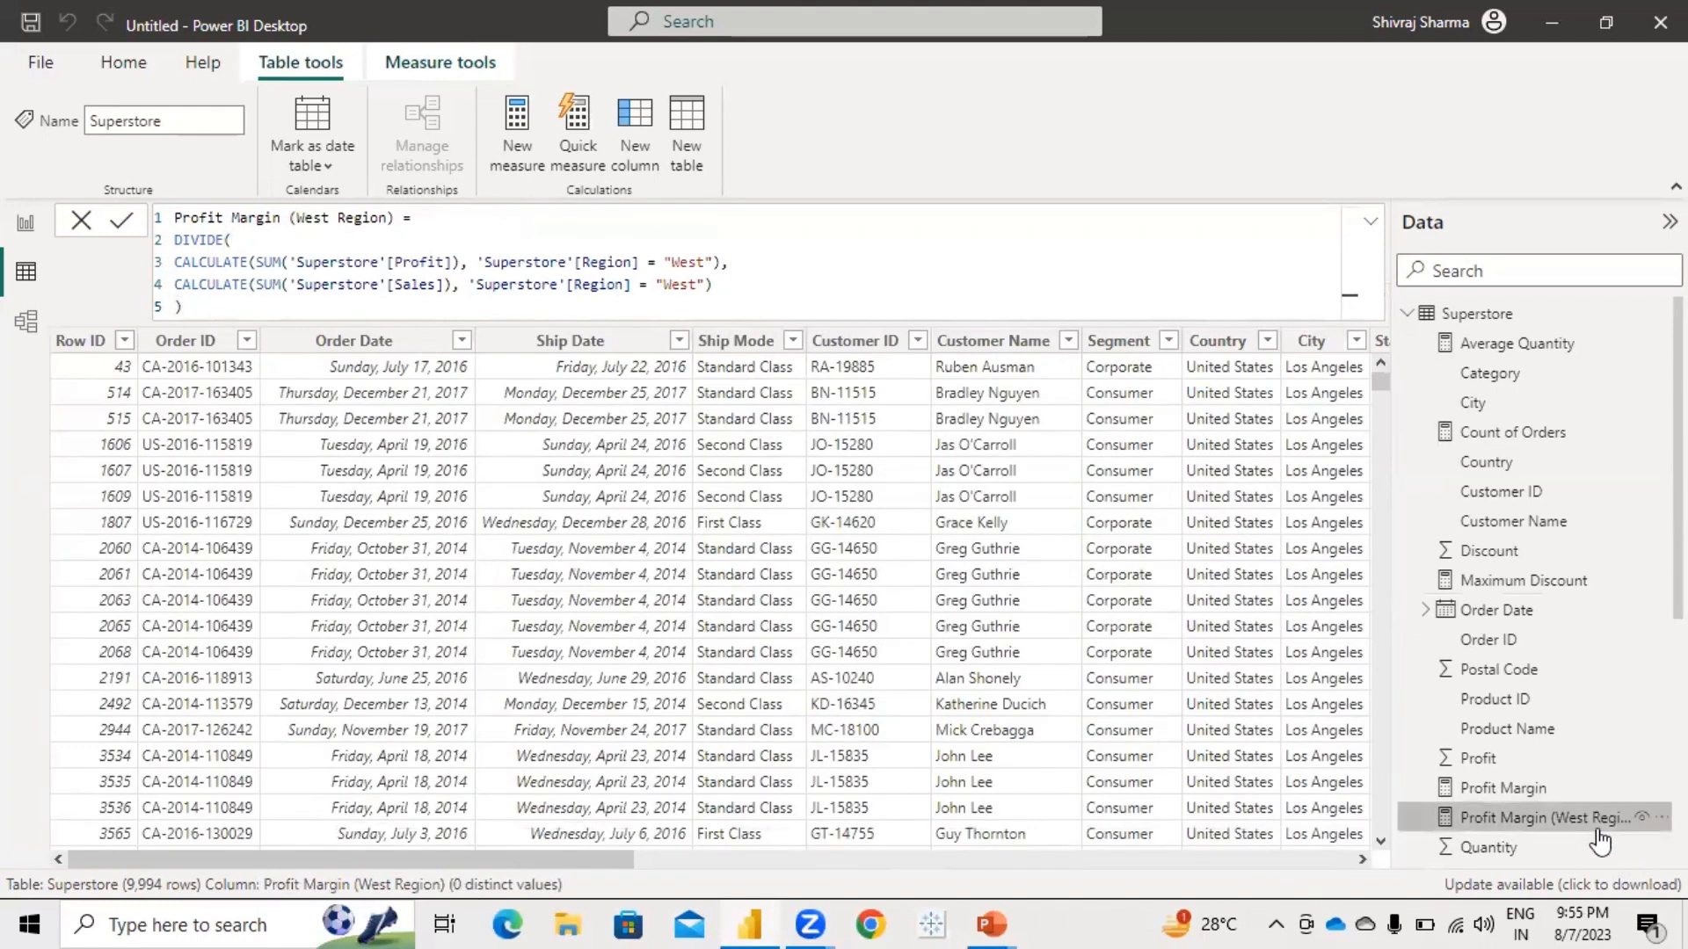
click(26, 231)
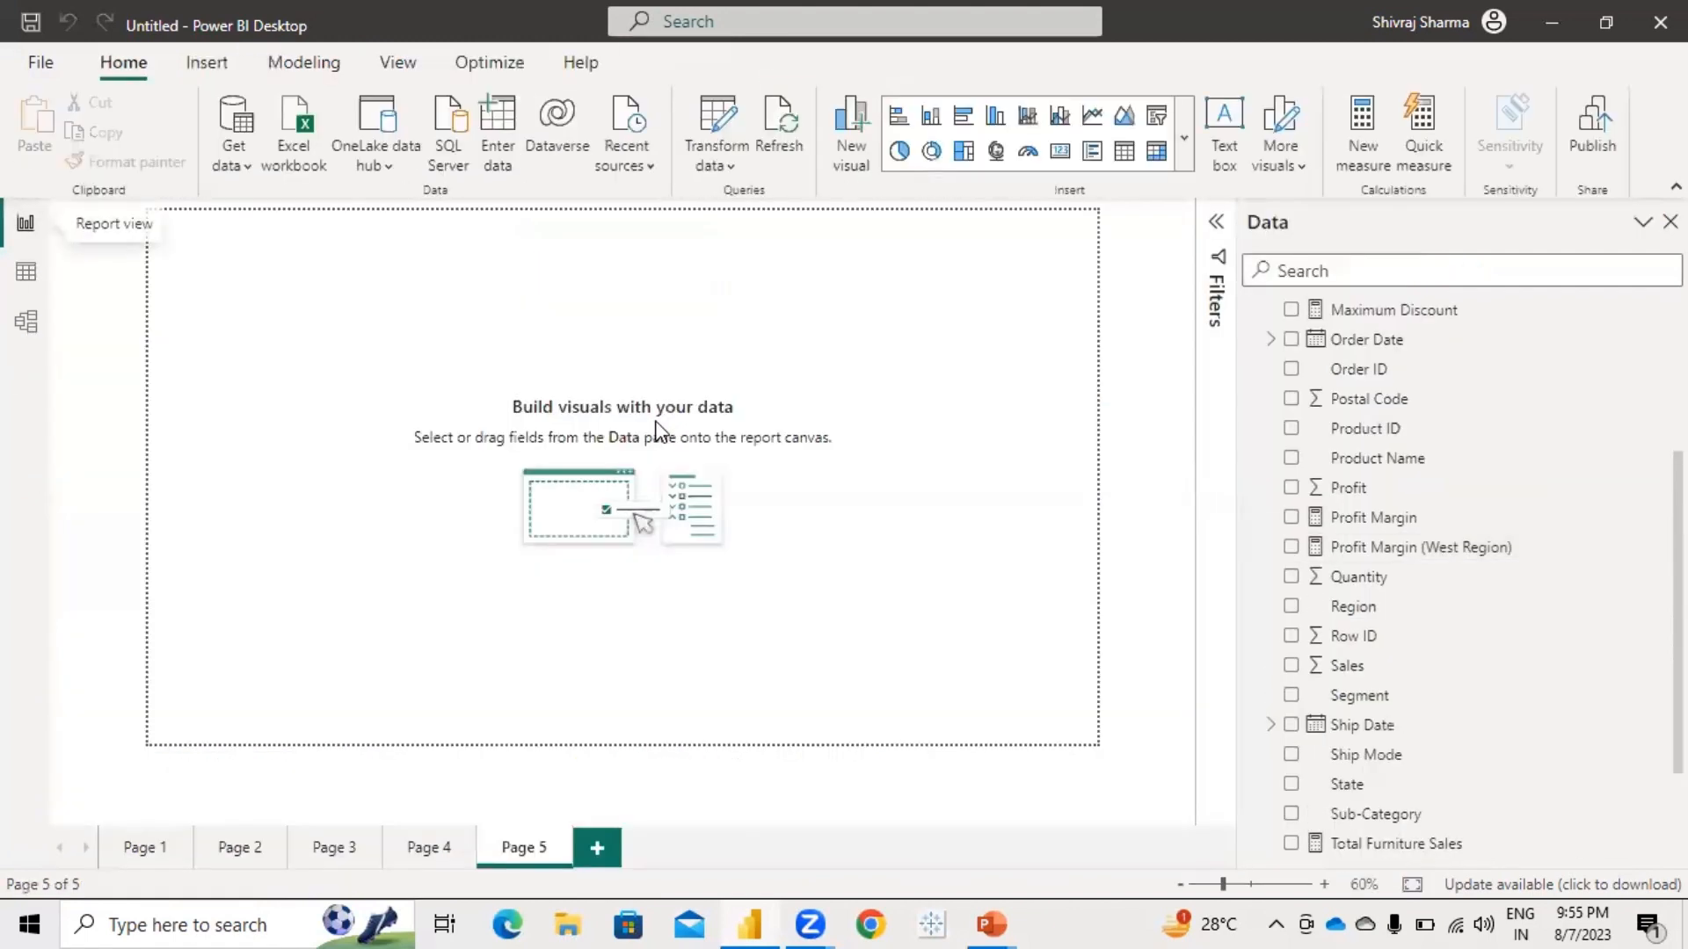
- Chart Profit Margin (West Region) by Sub-Category and enlarge it to fill the page
click(1291, 816)
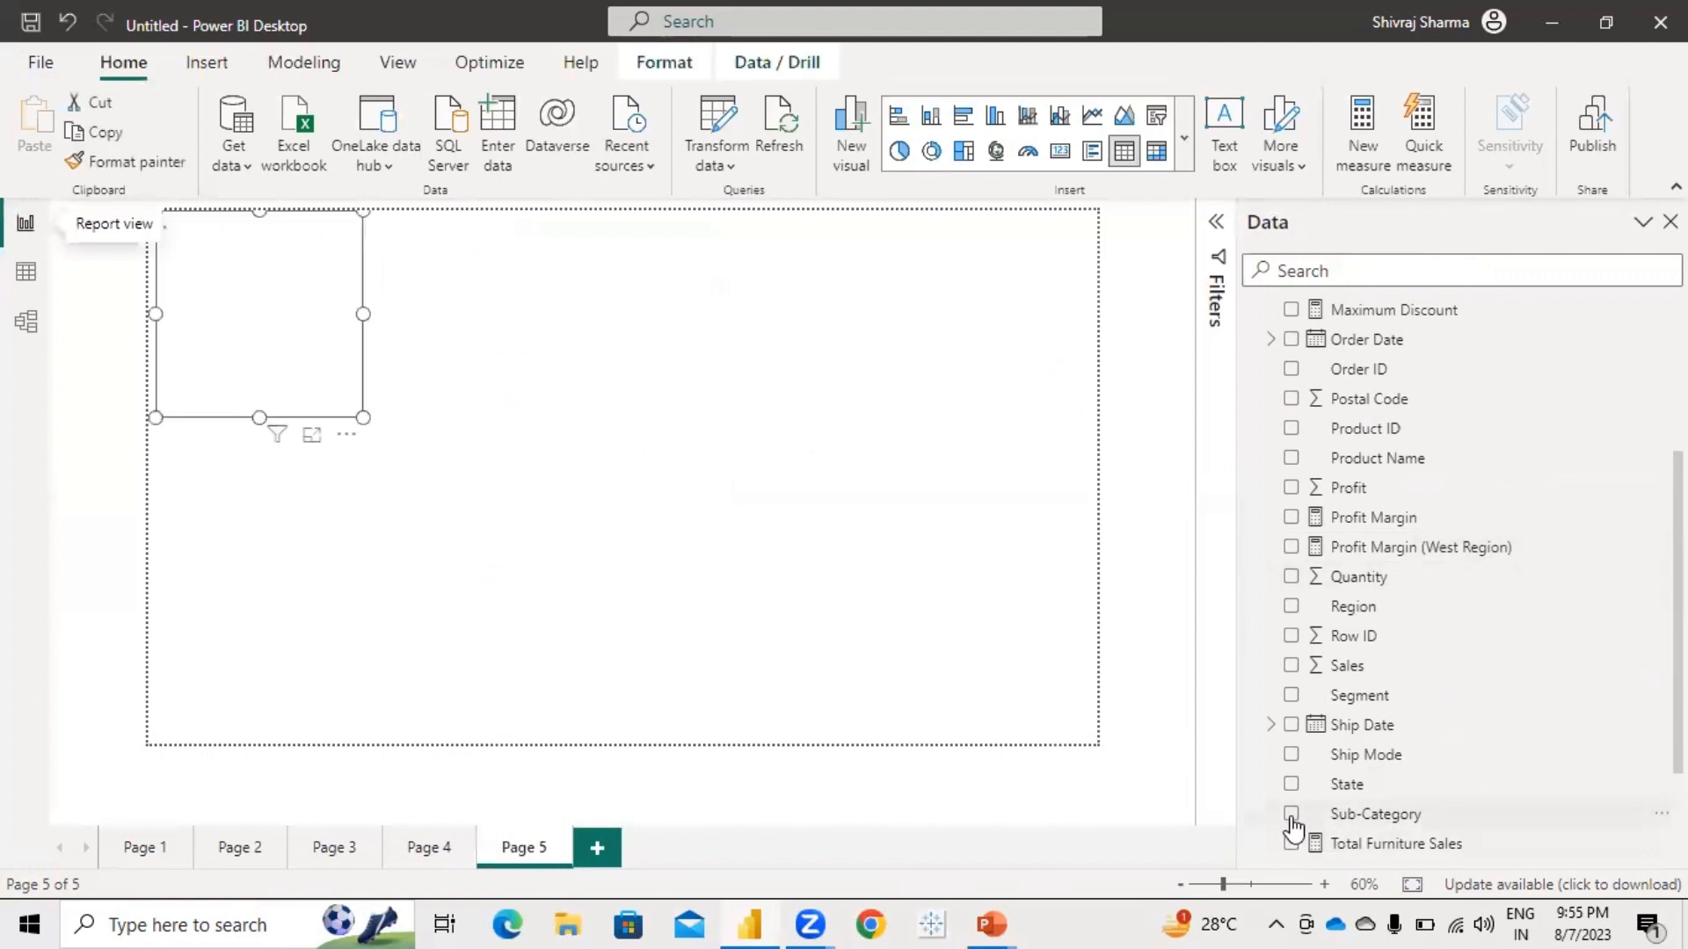
click(1294, 546)
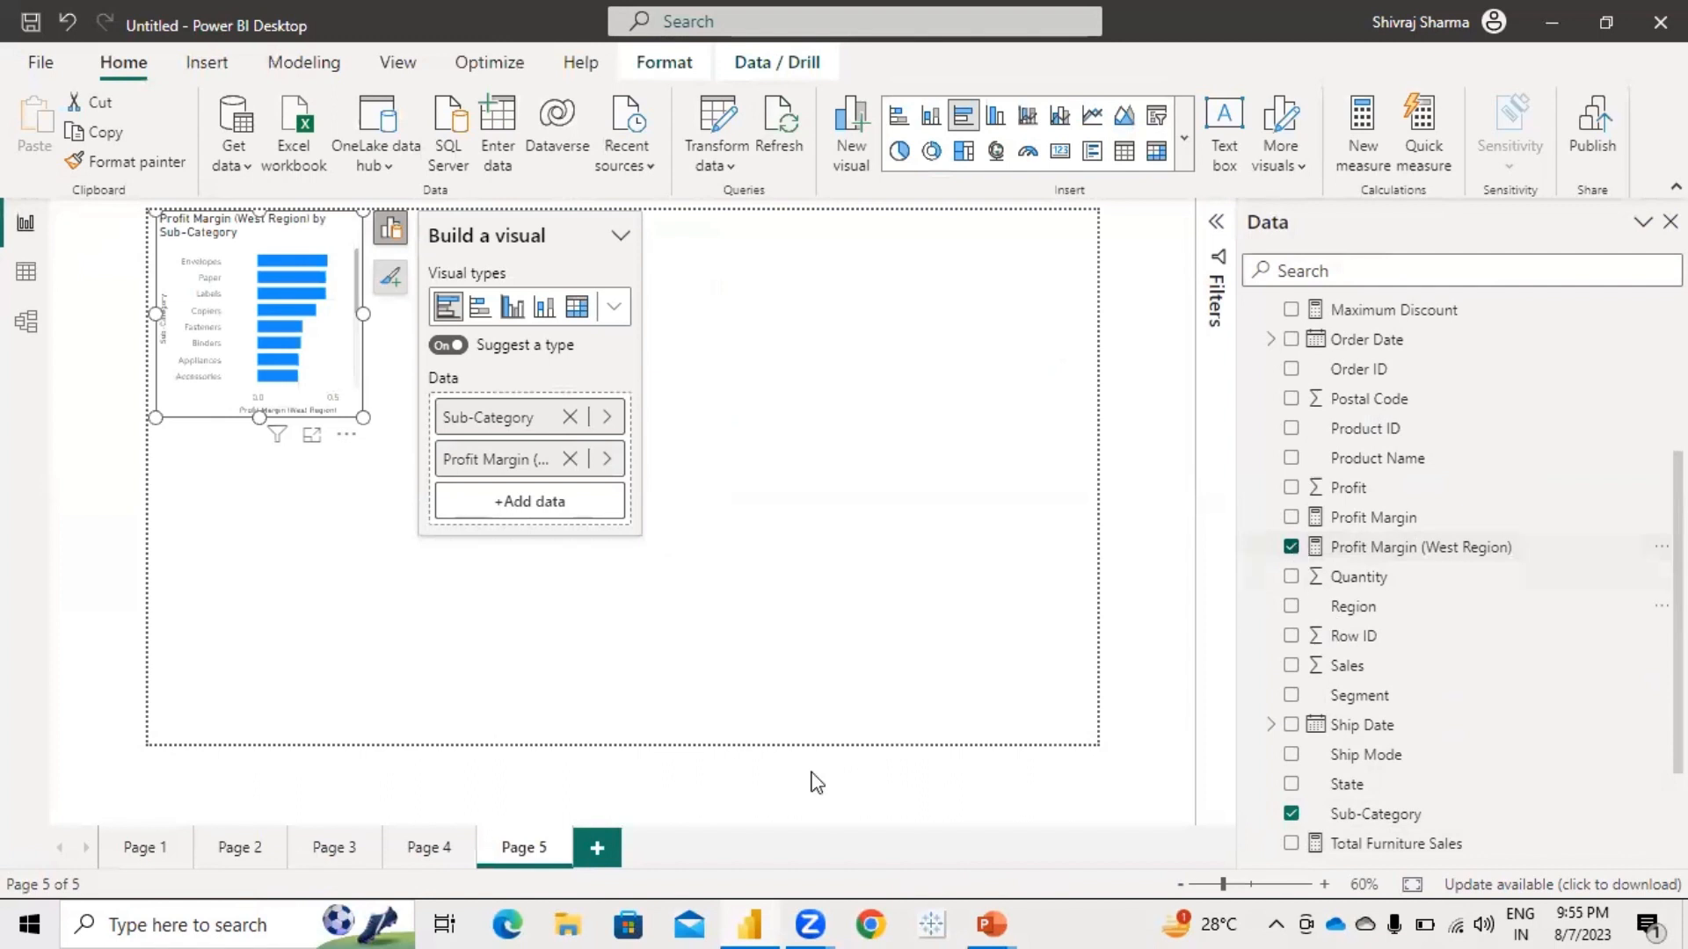
drag(712, 645, 1057, 735)
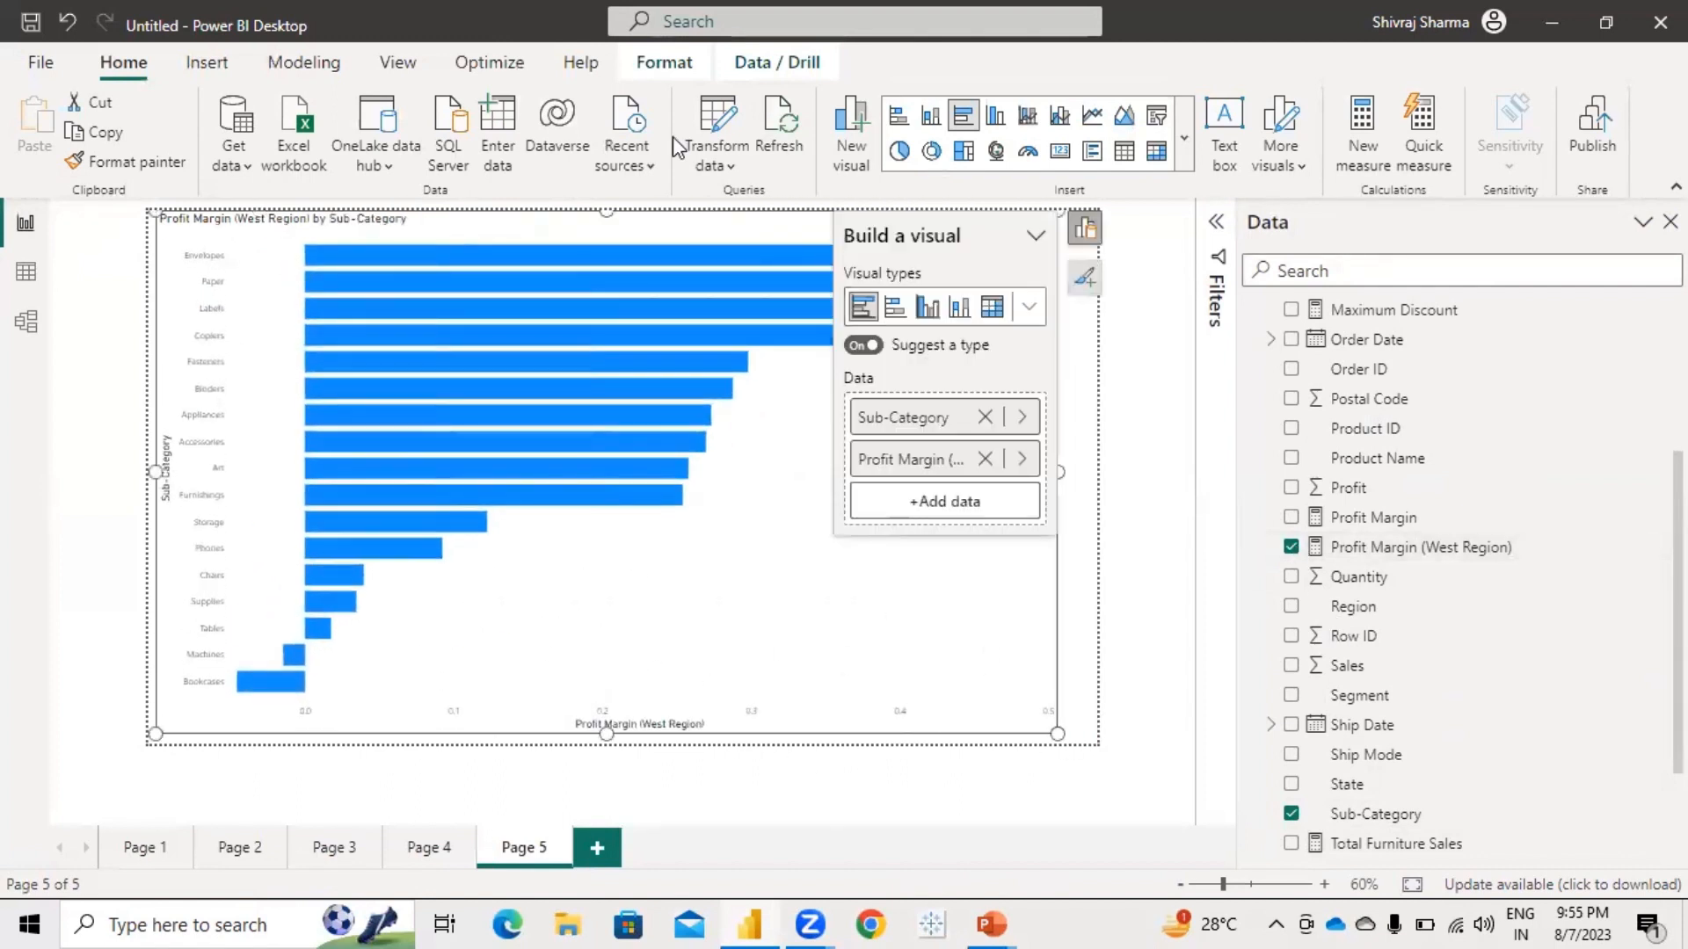
- Turn on data labels for the West Region bars and expand the Filters pane
click(1085, 233)
click(1084, 280)
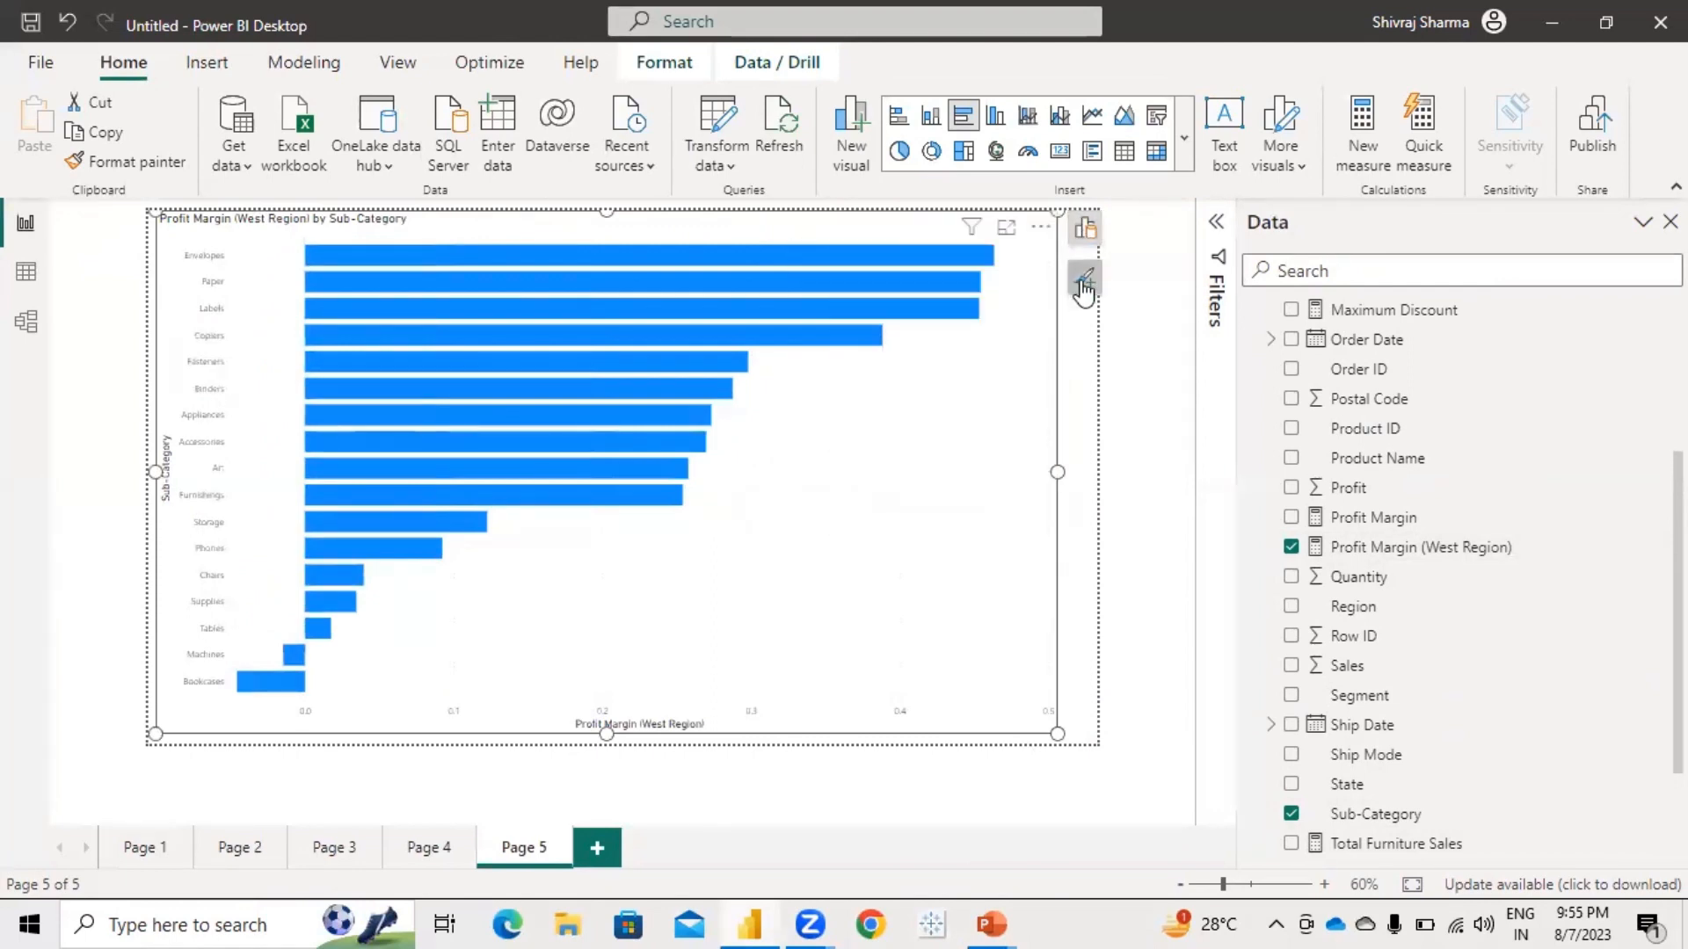
click(851, 464)
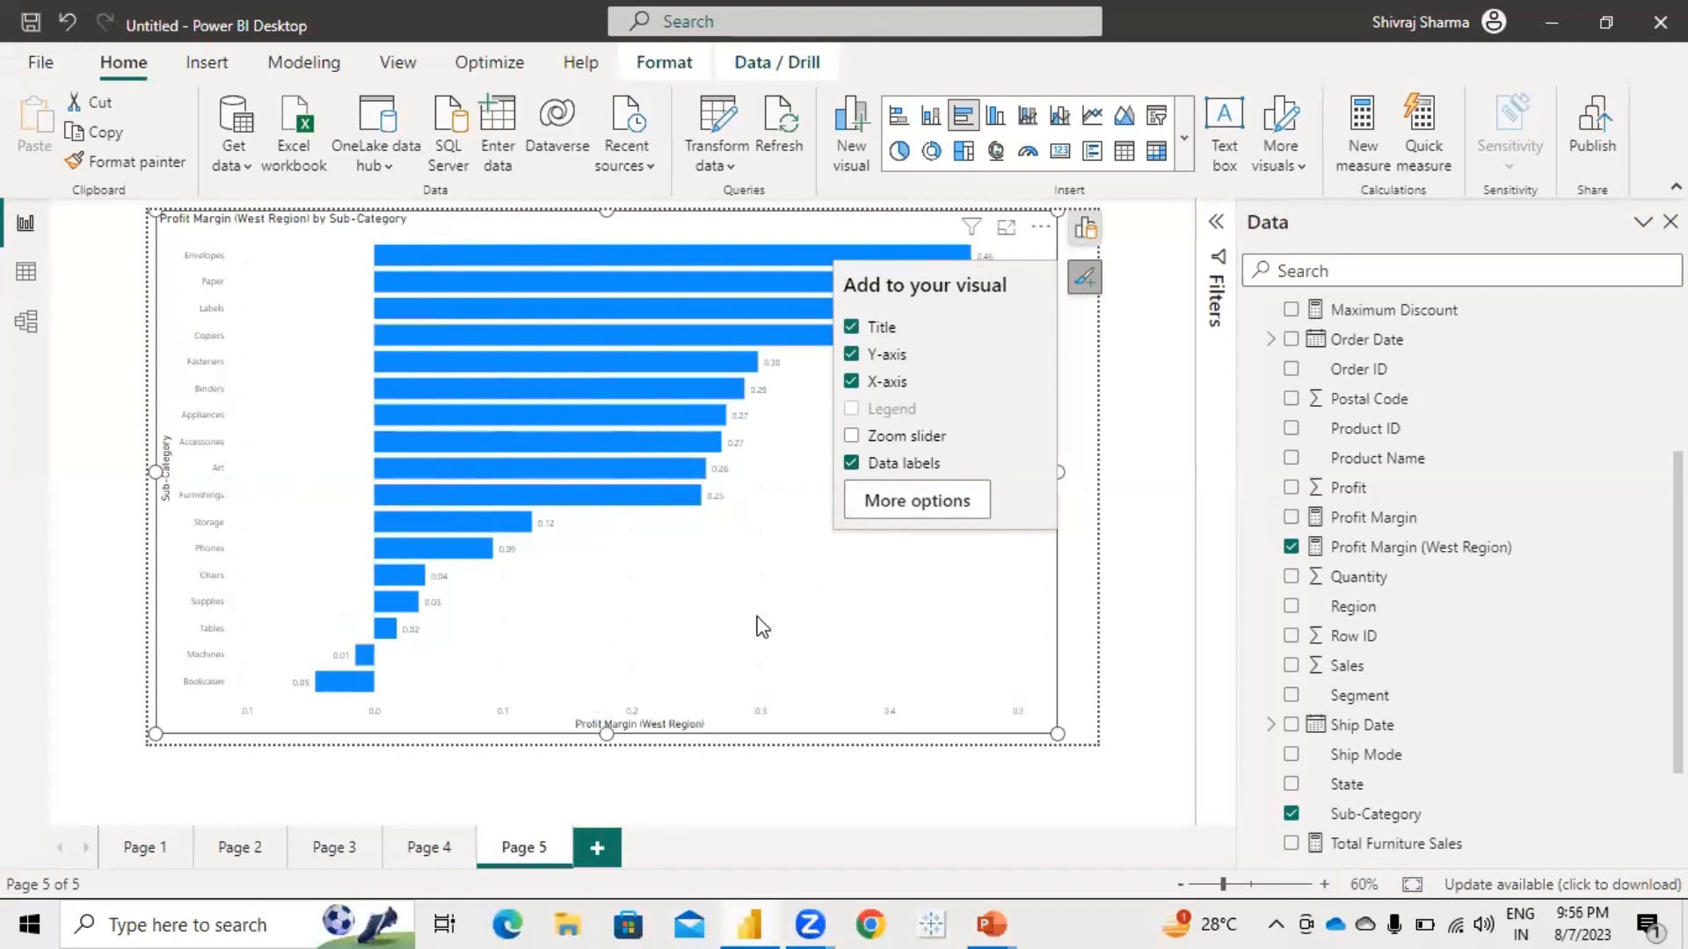
click(1079, 280)
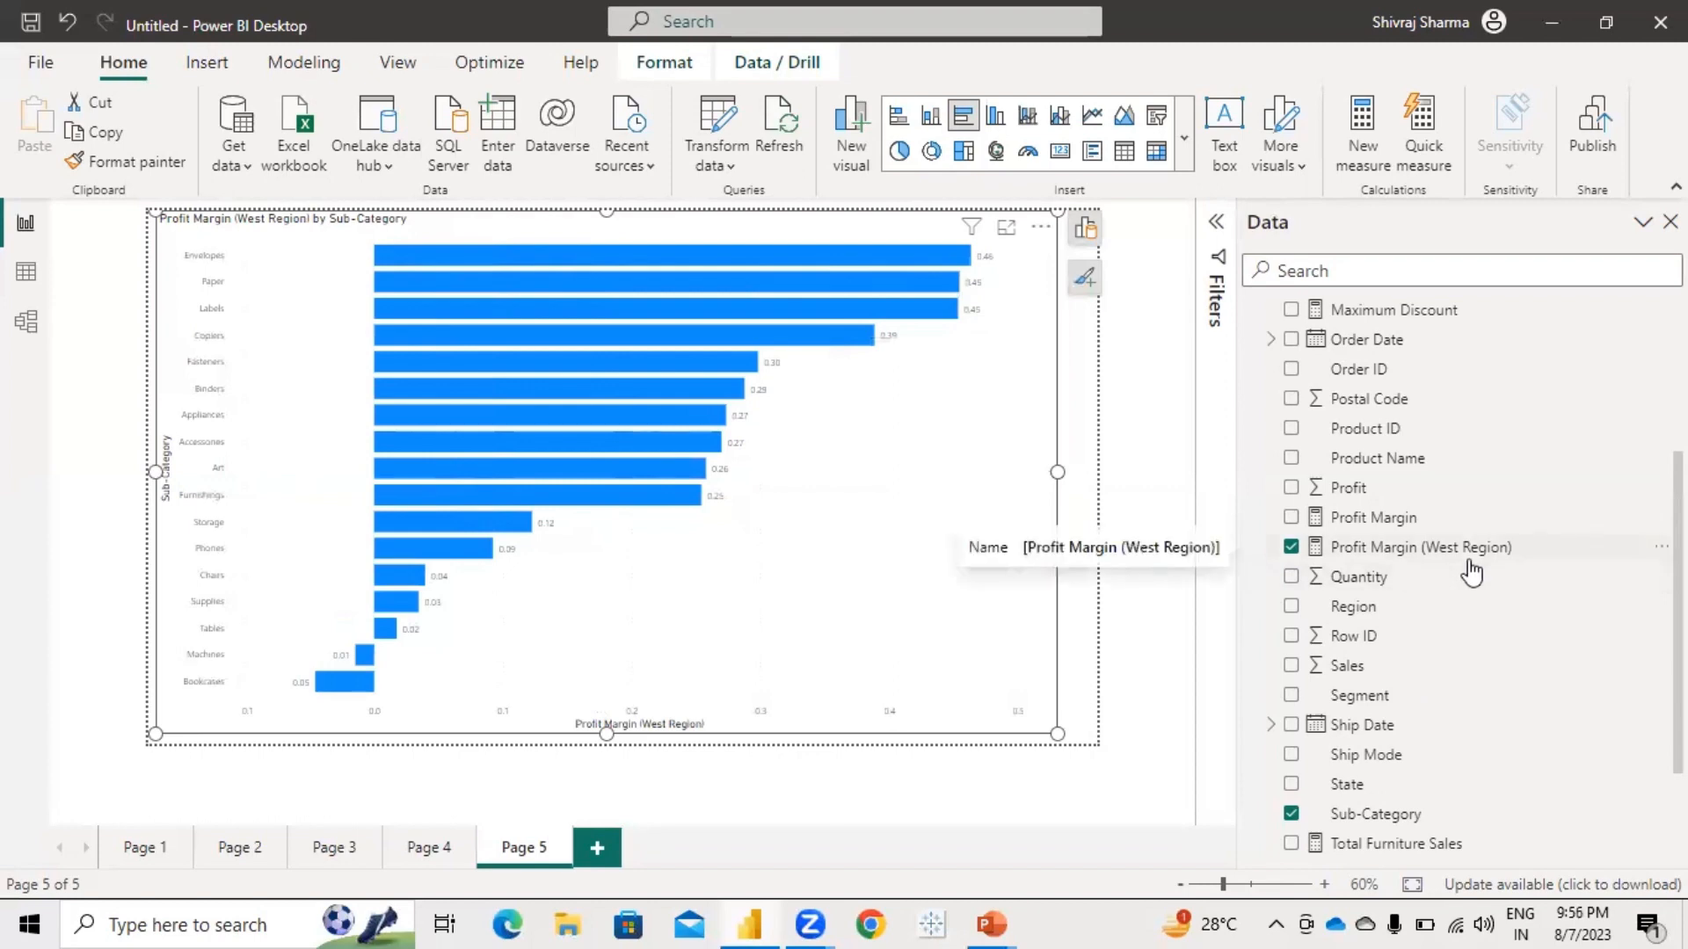
click(1216, 227)
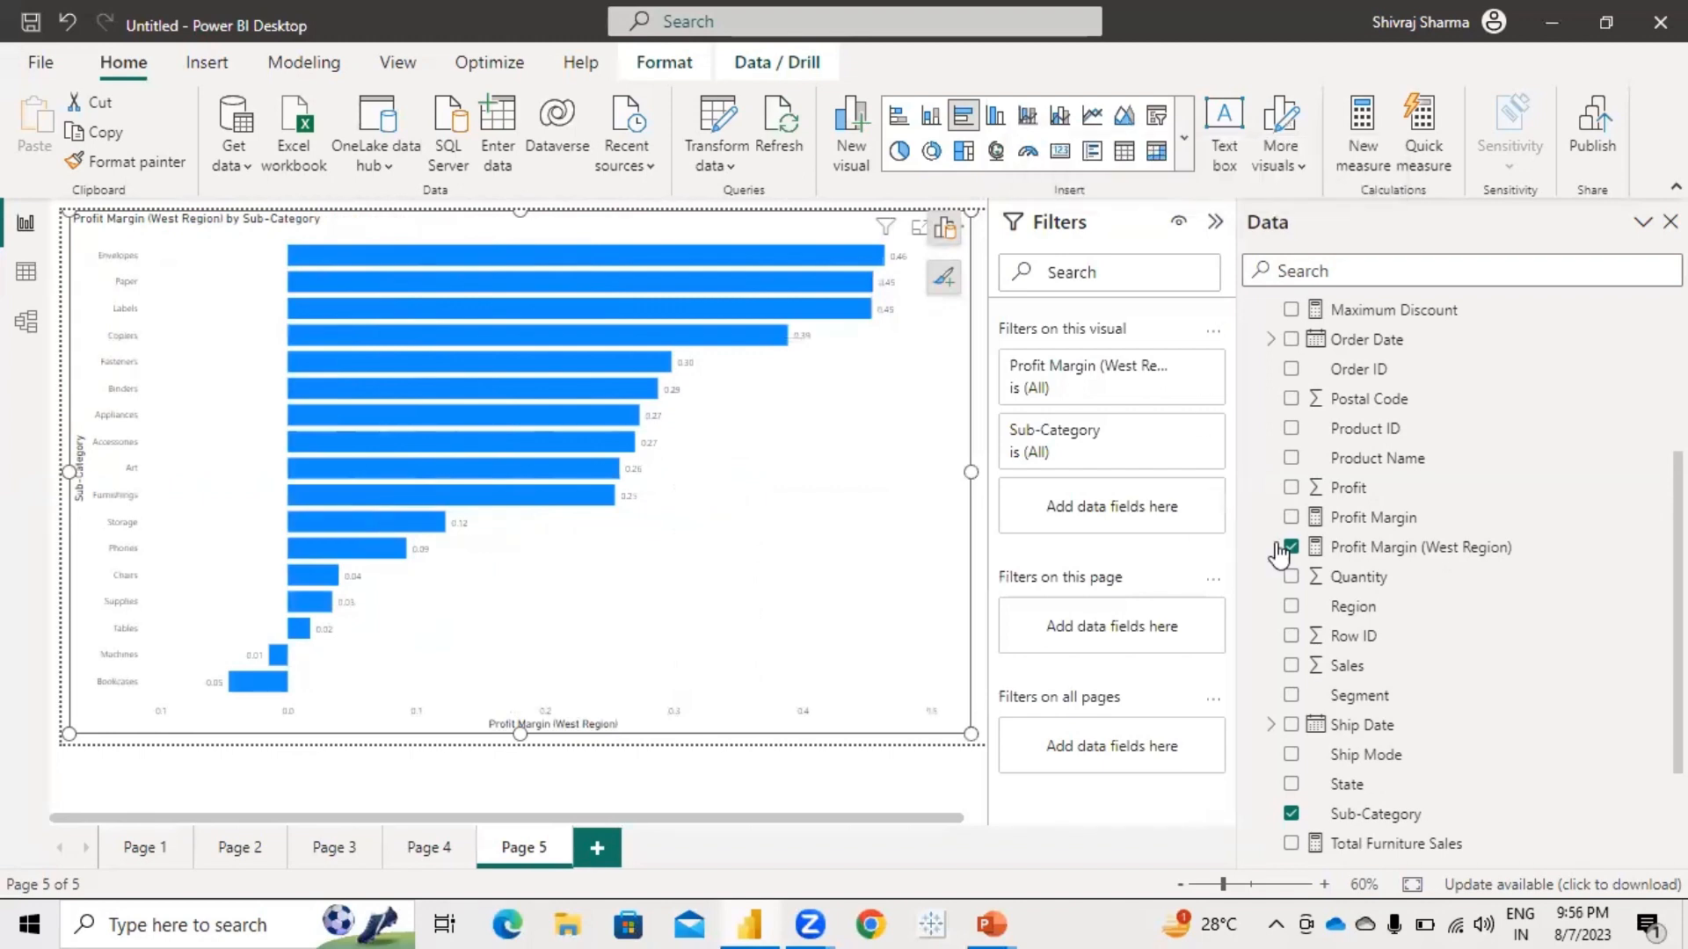
- Add Region as a visual filter, left at all regions, and collapse Filters
drag(1354, 609, 1123, 516)
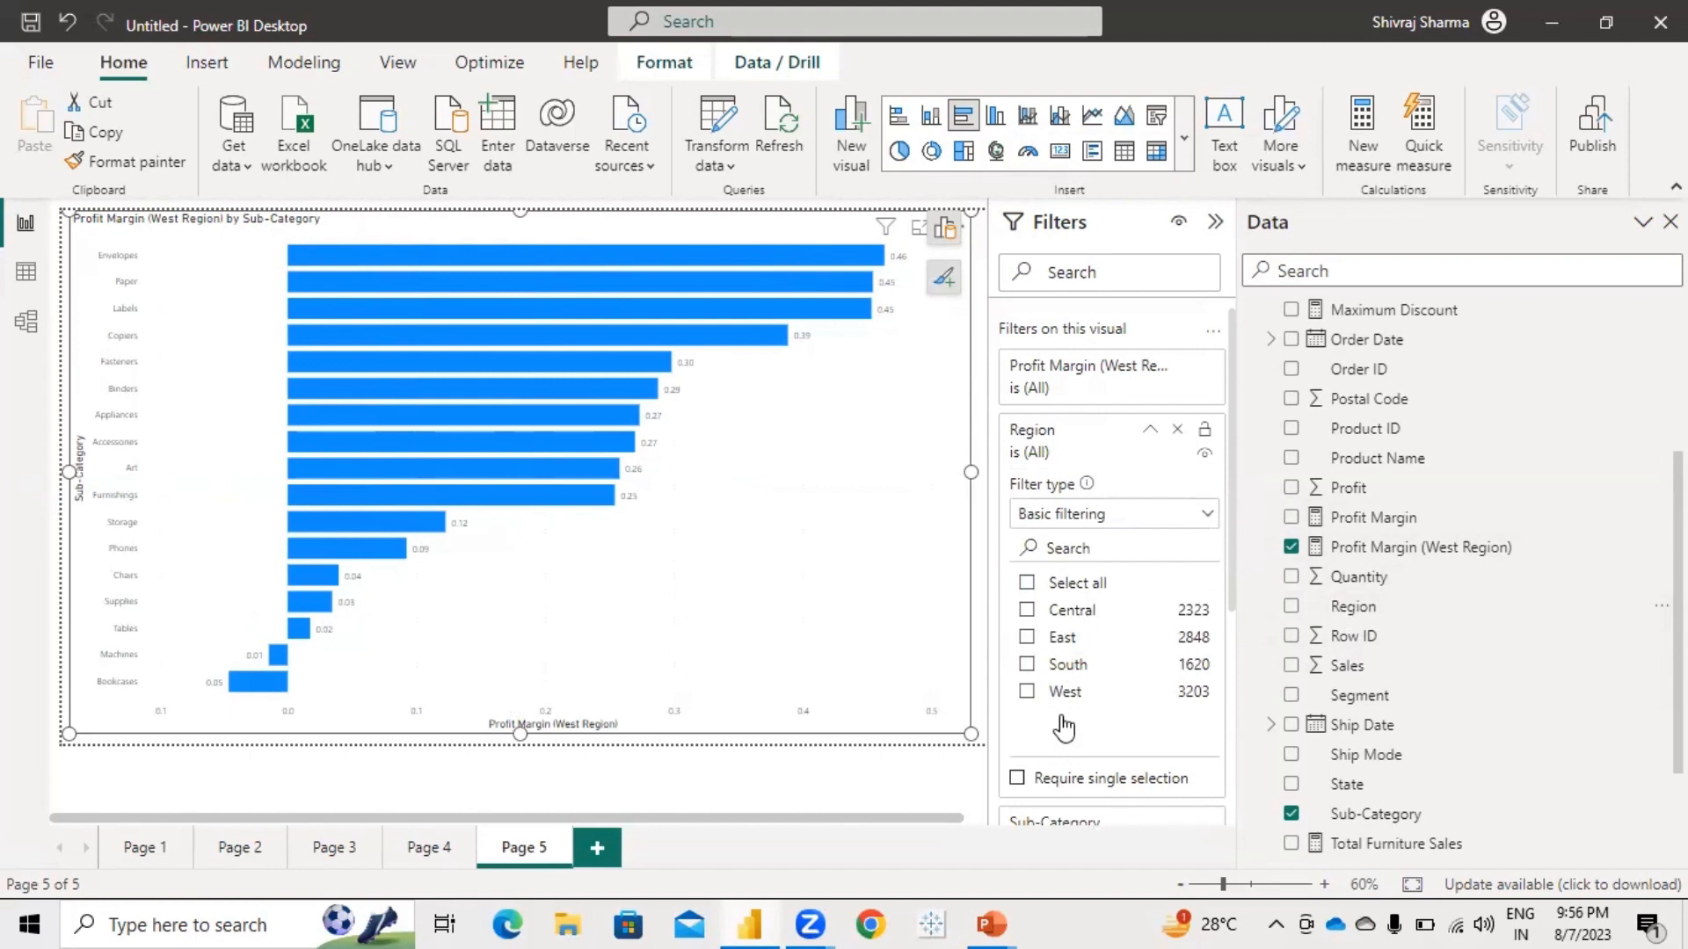
click(1215, 222)
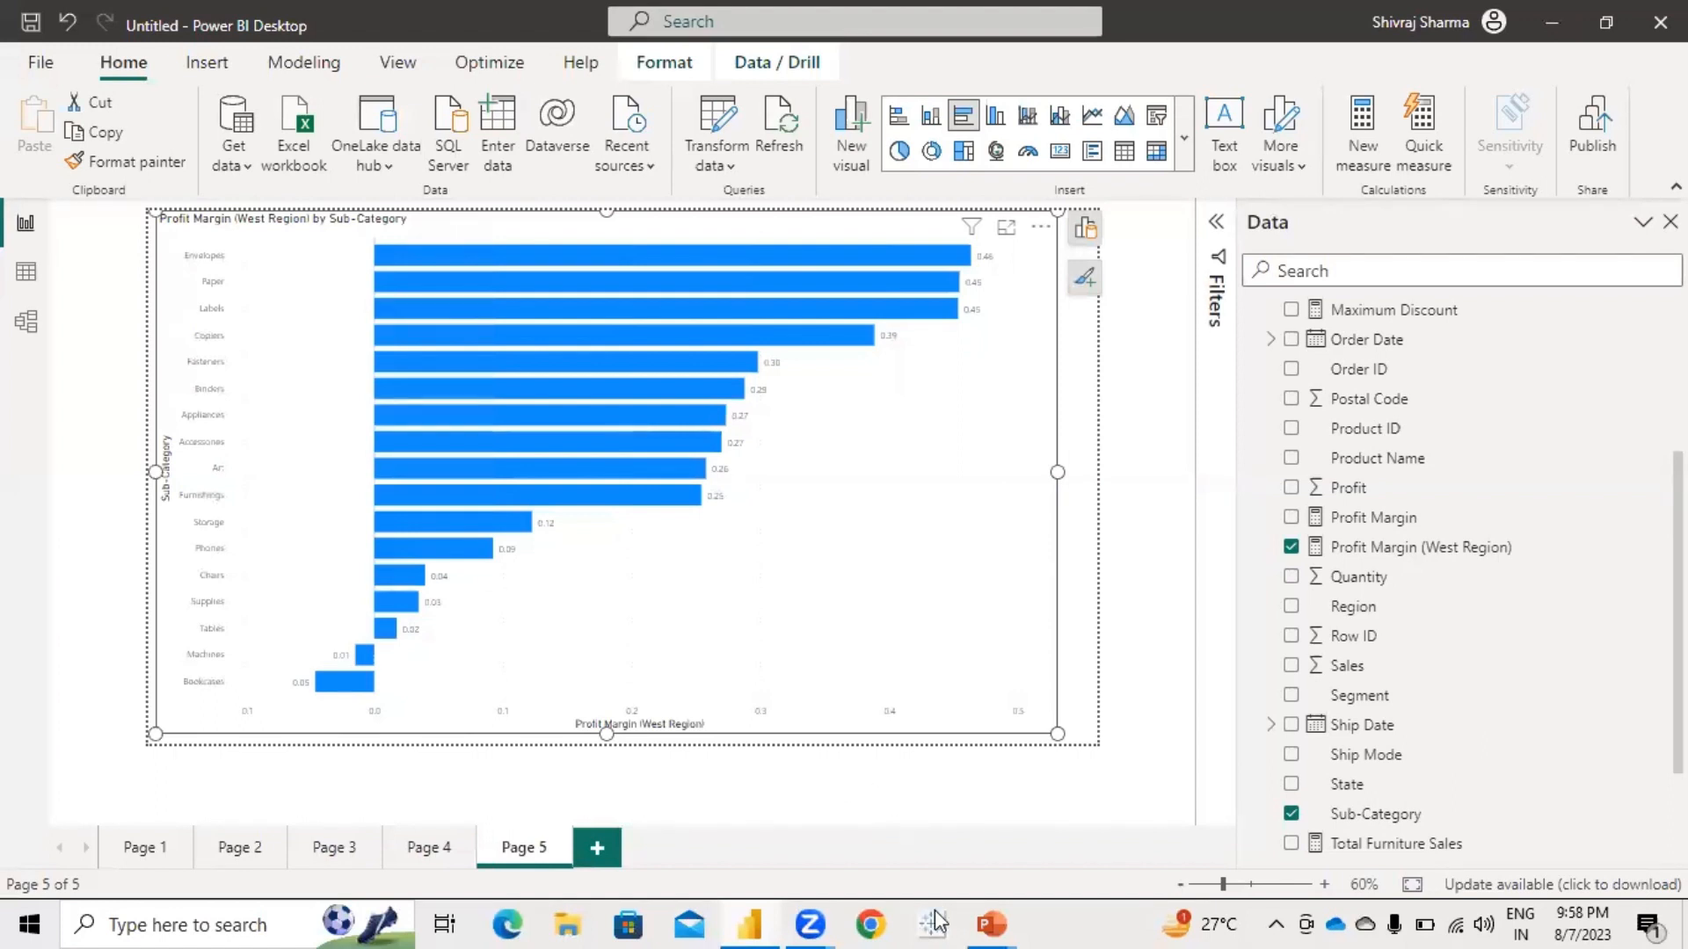
- Deselect the chart, then advance the PowerPoint slide show to the Running Total slide
click(920, 797)
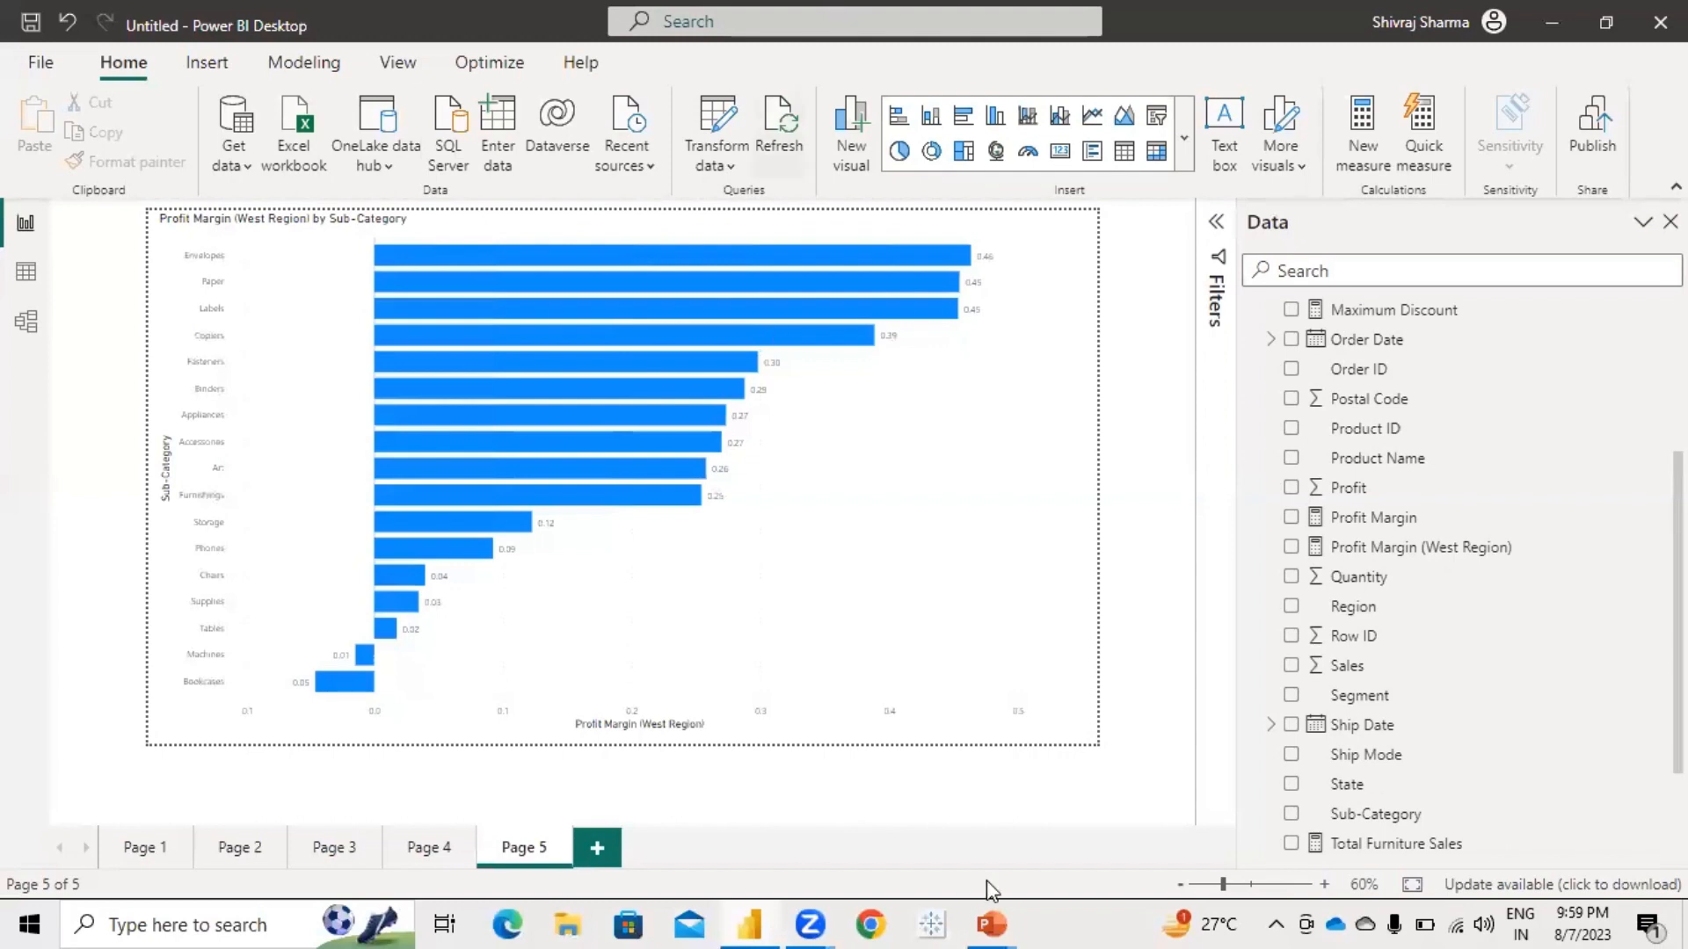
mouse_move(993, 921)
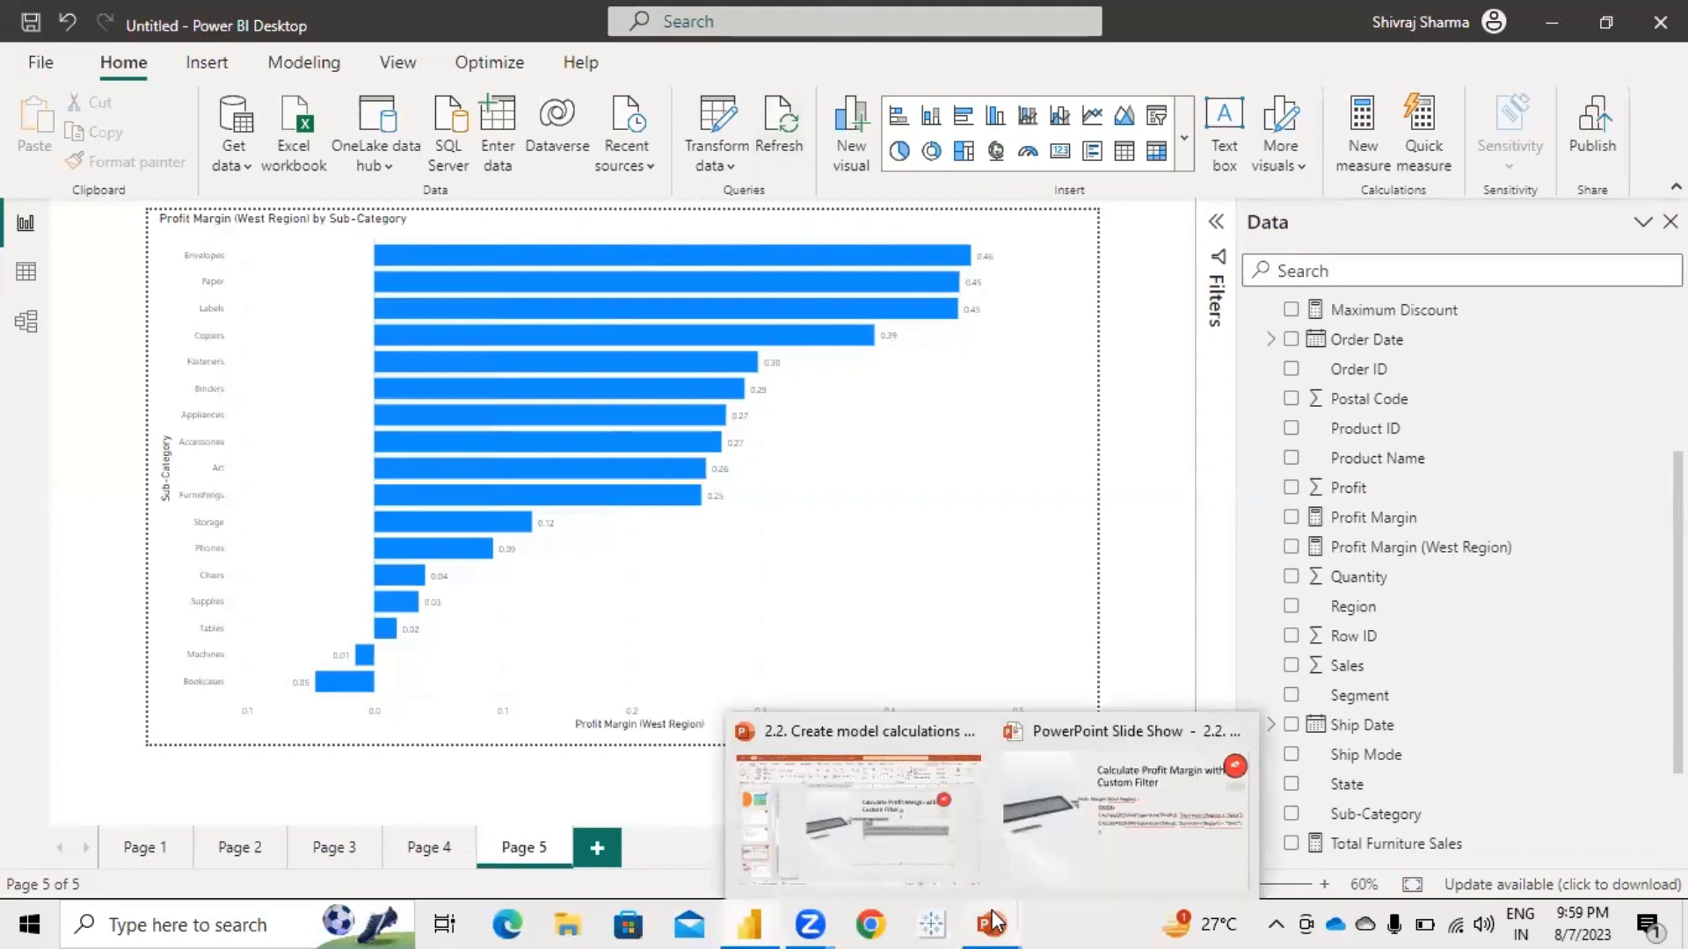
click(1112, 848)
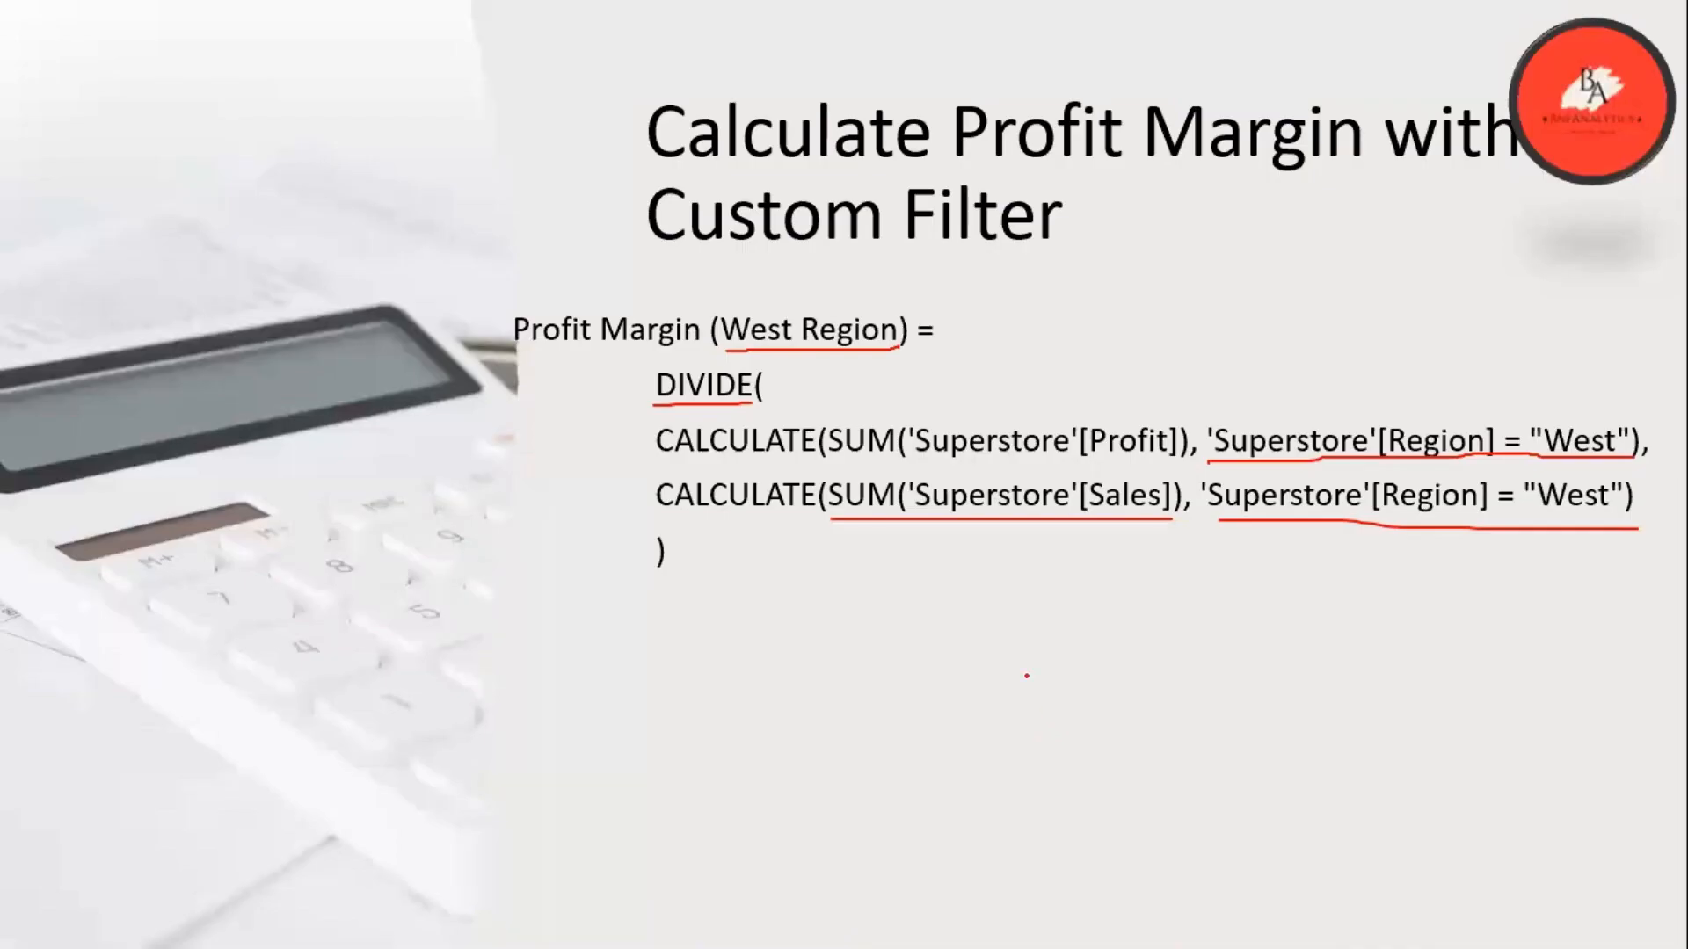
key(Right)
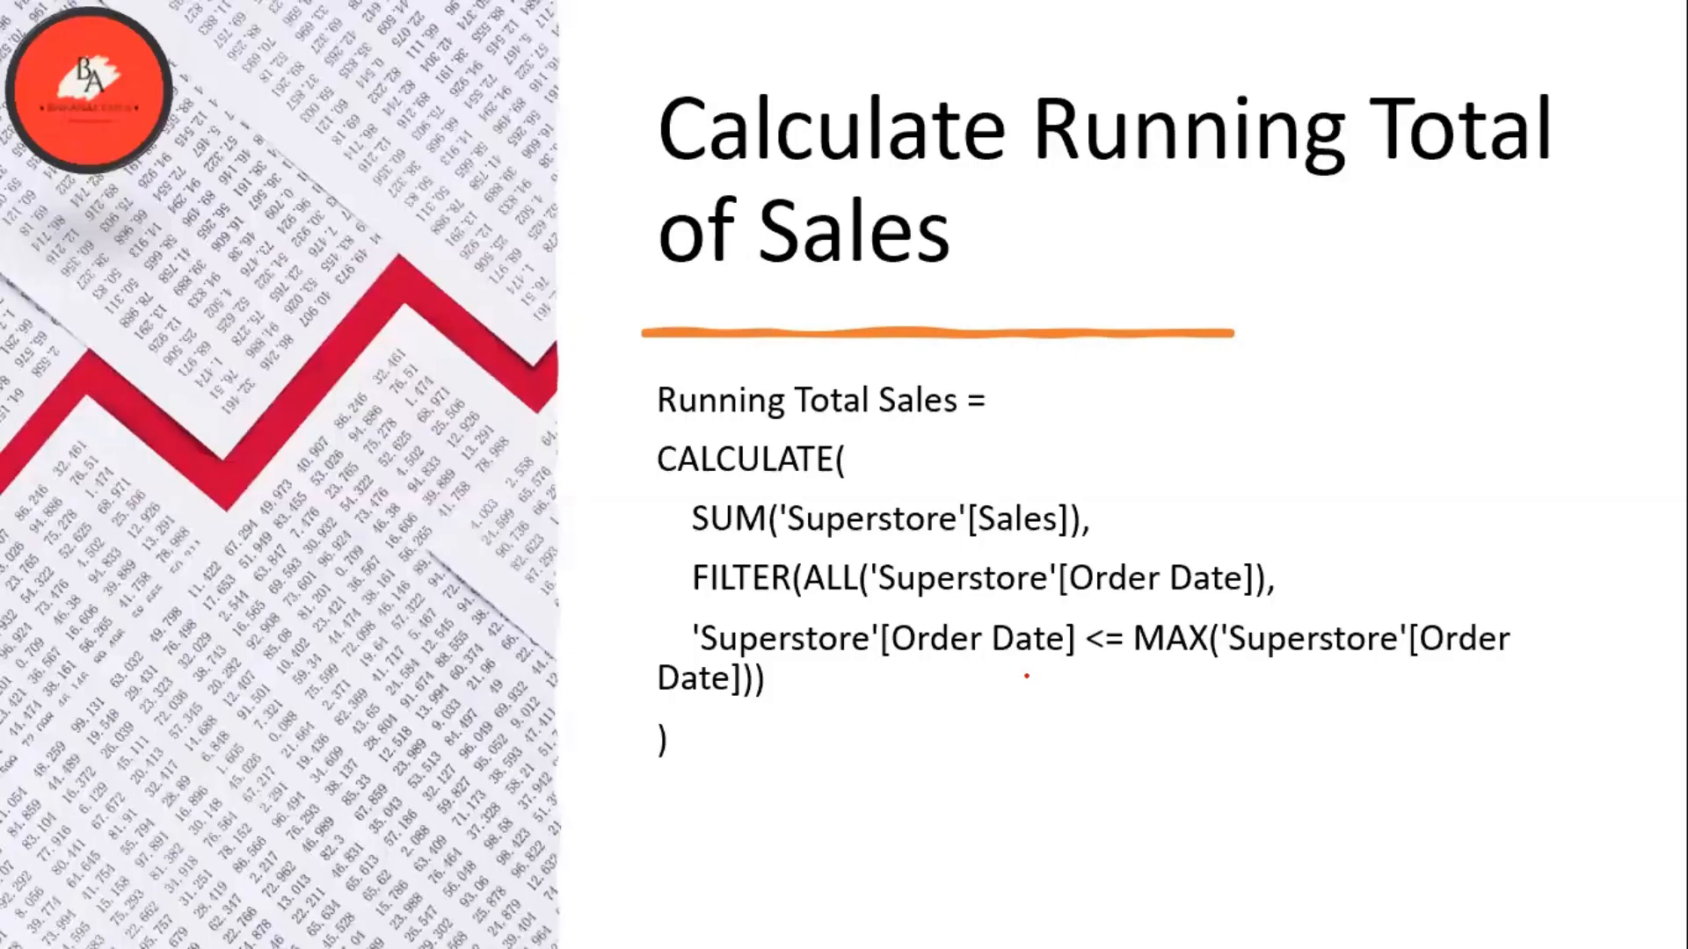
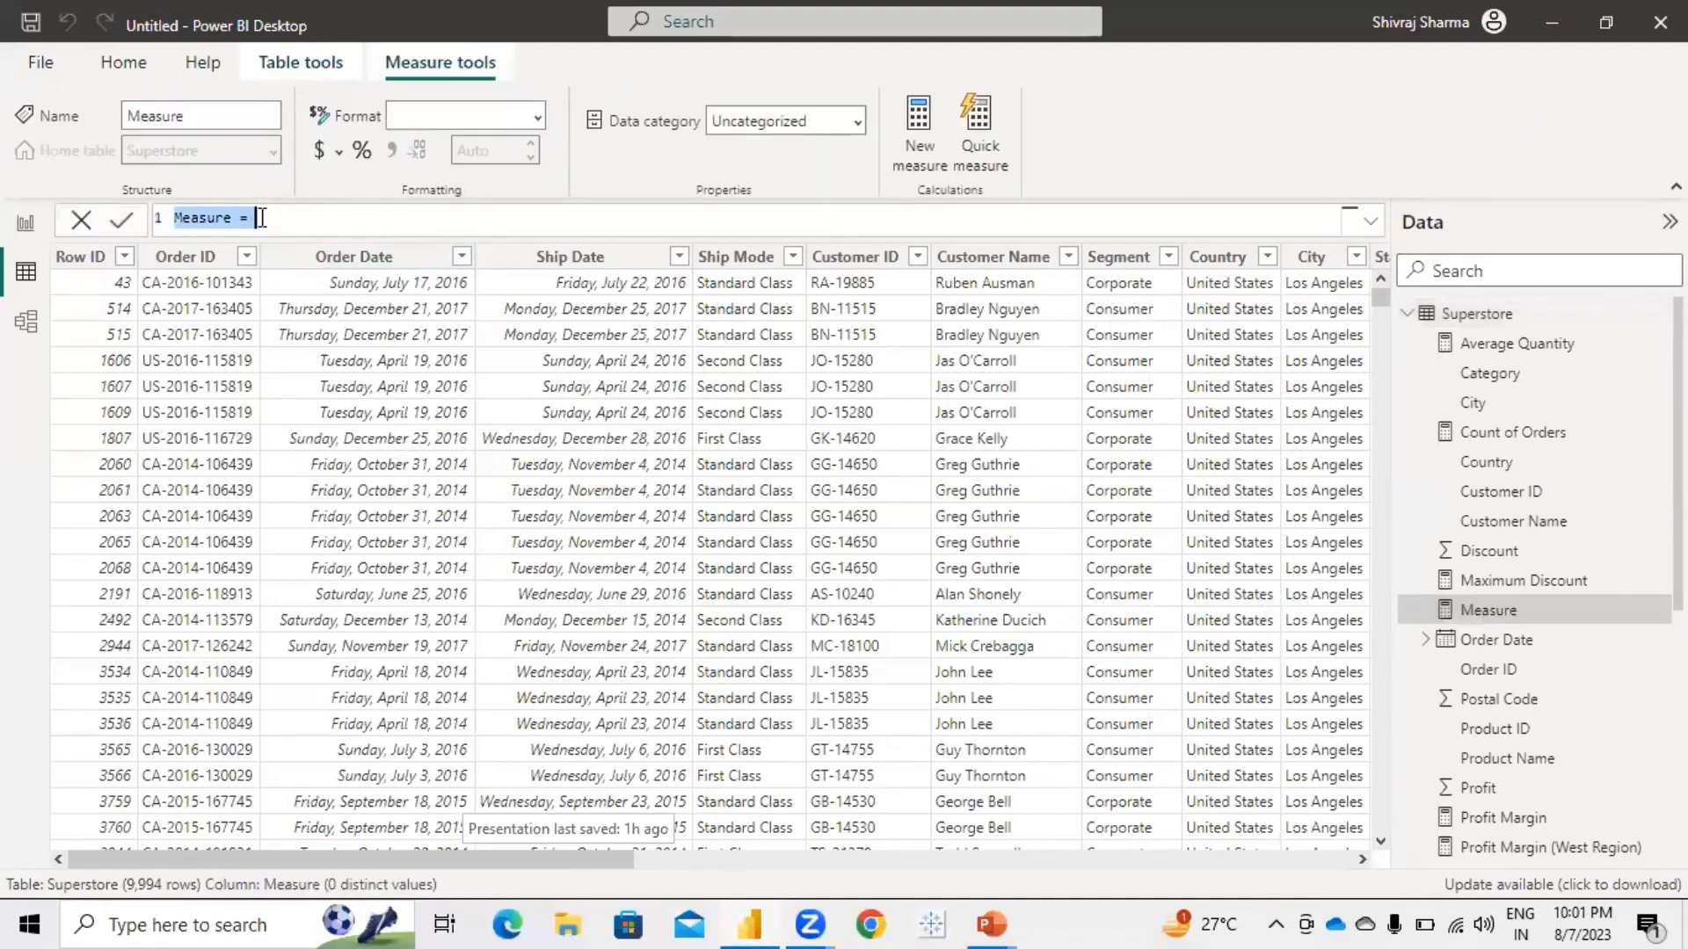
- Replace the default measure text with the CALCULATE/FILTER Running Total Sales formula and commit it
click(262, 218)
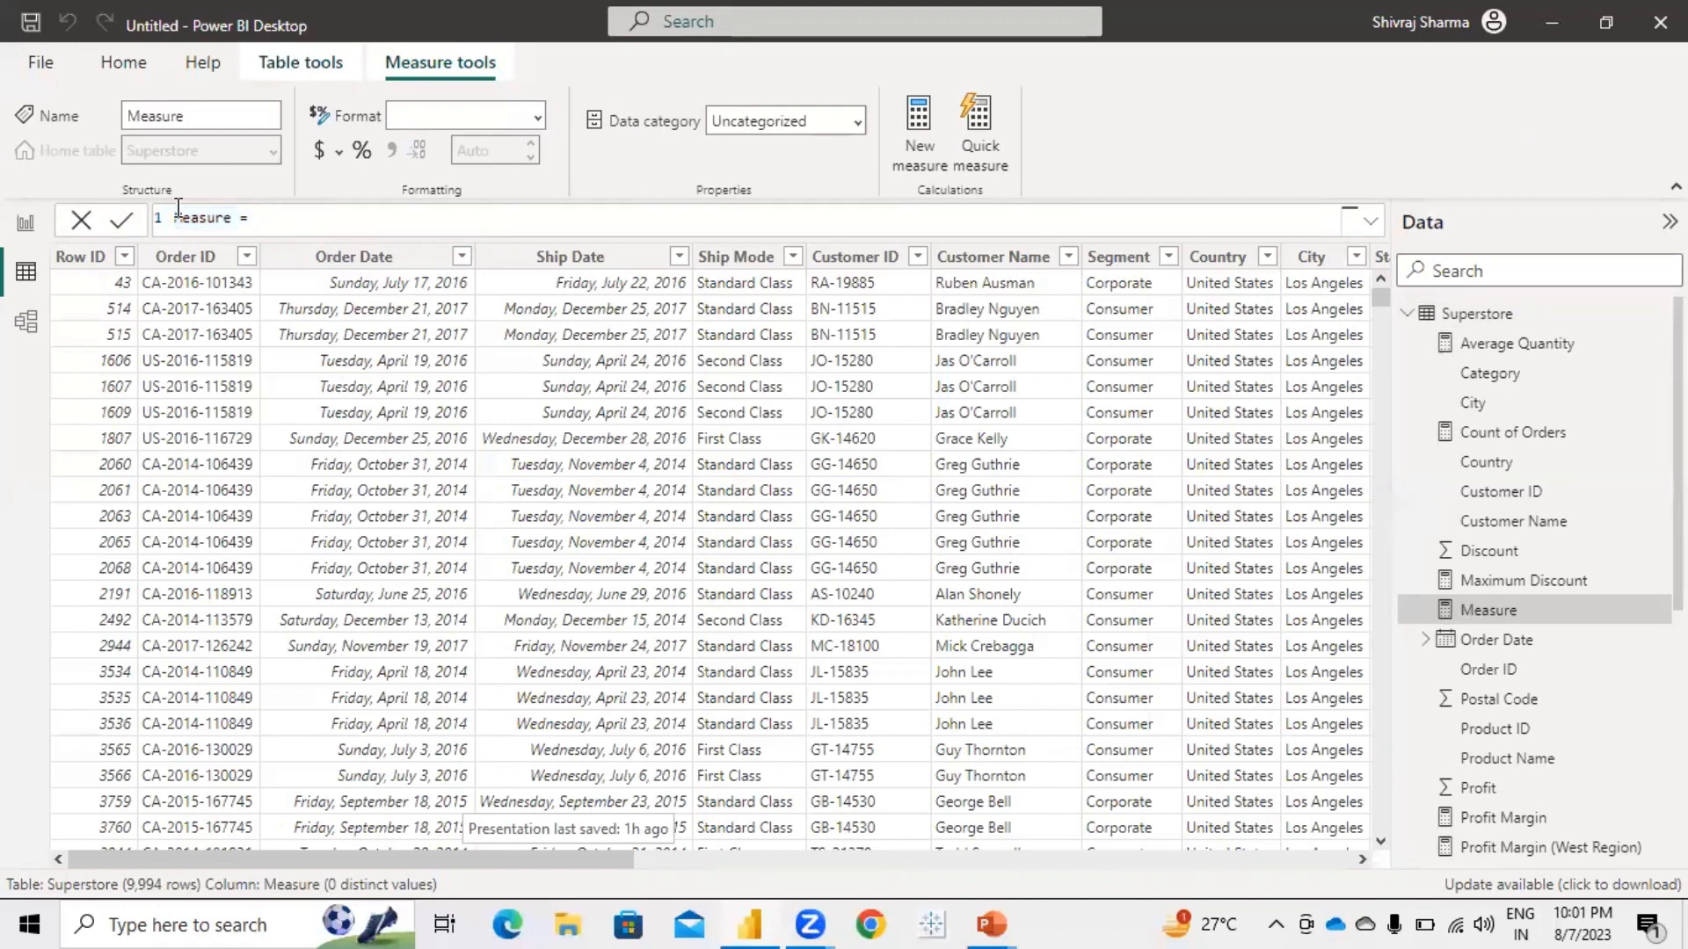
drag(262, 218, 167, 218)
text(Running Total Sales = CALCULATE(     SUM('Superstore'[Sales]),     FILTER(ALL('Superstore'[Order Date]),     'Superstore'[Order Date] <= MAX('Superstore'[Order Date])) ))
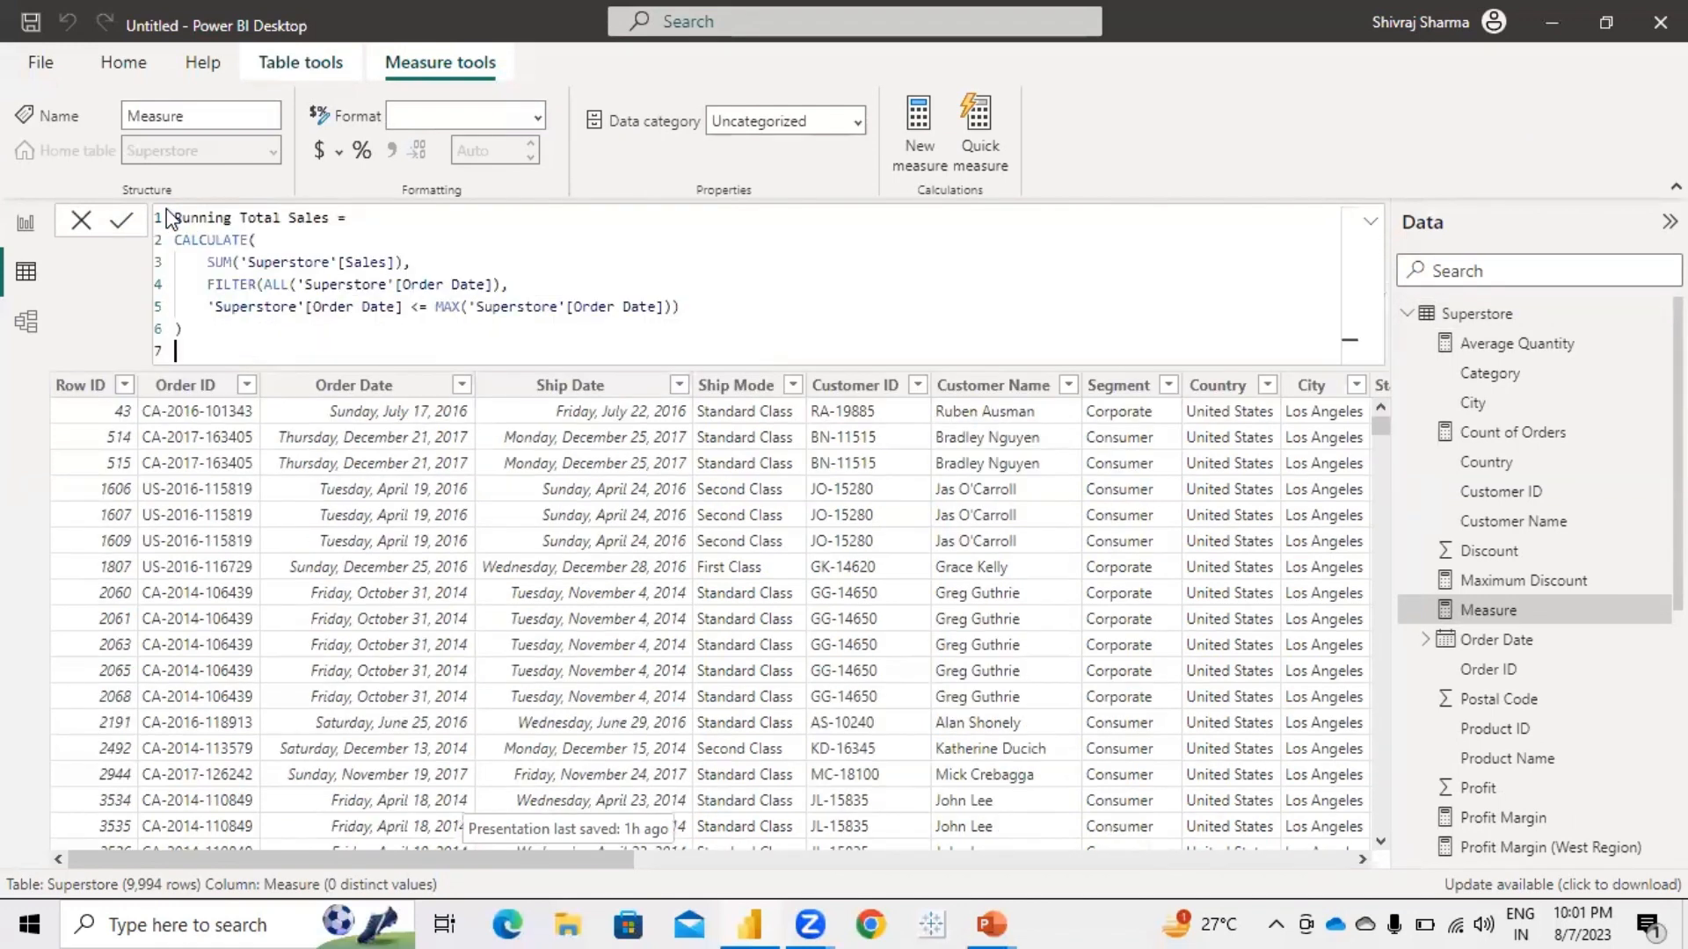
key(BackSpace)
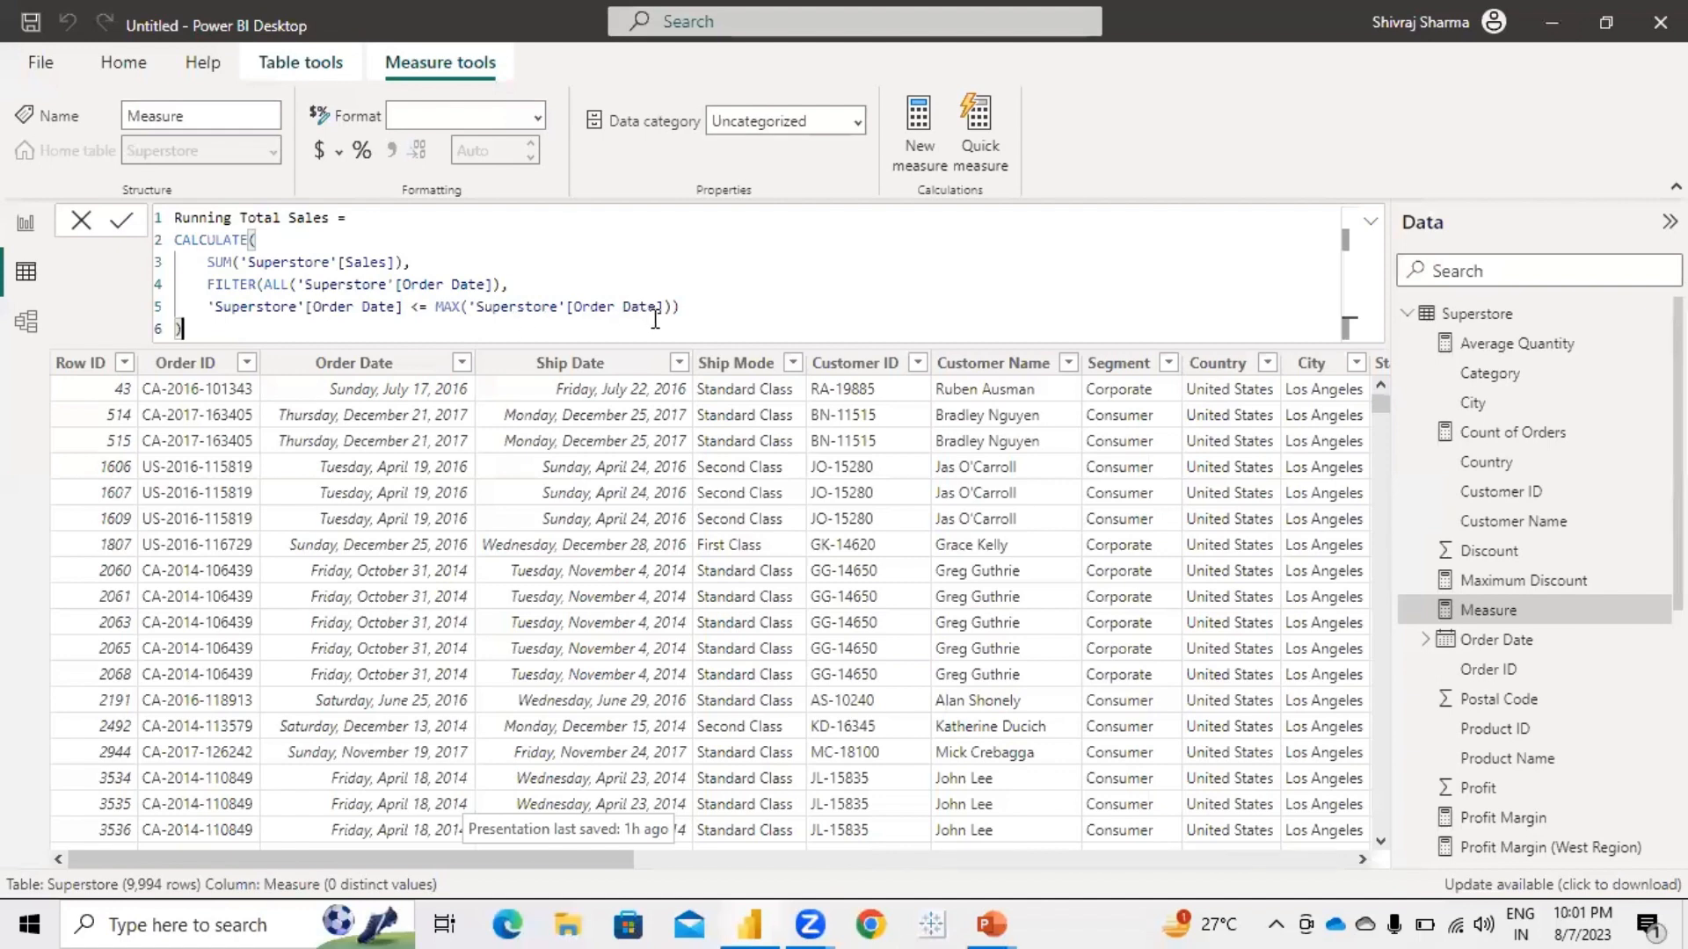
click(707, 307)
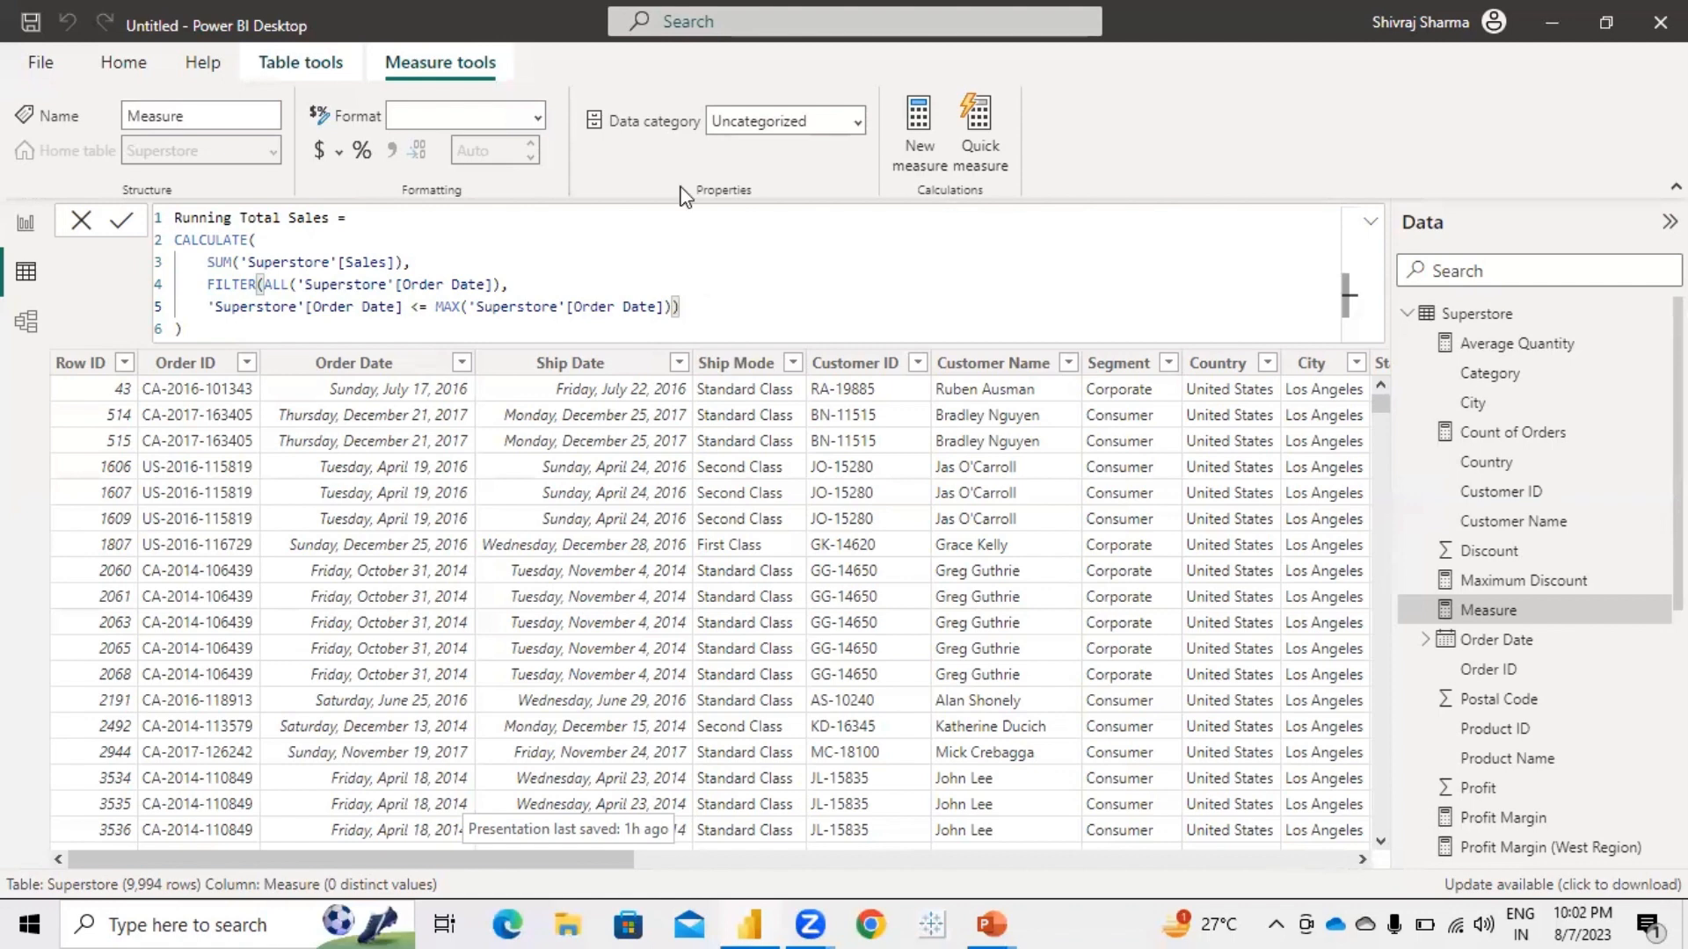
click(299, 327)
key(Return)
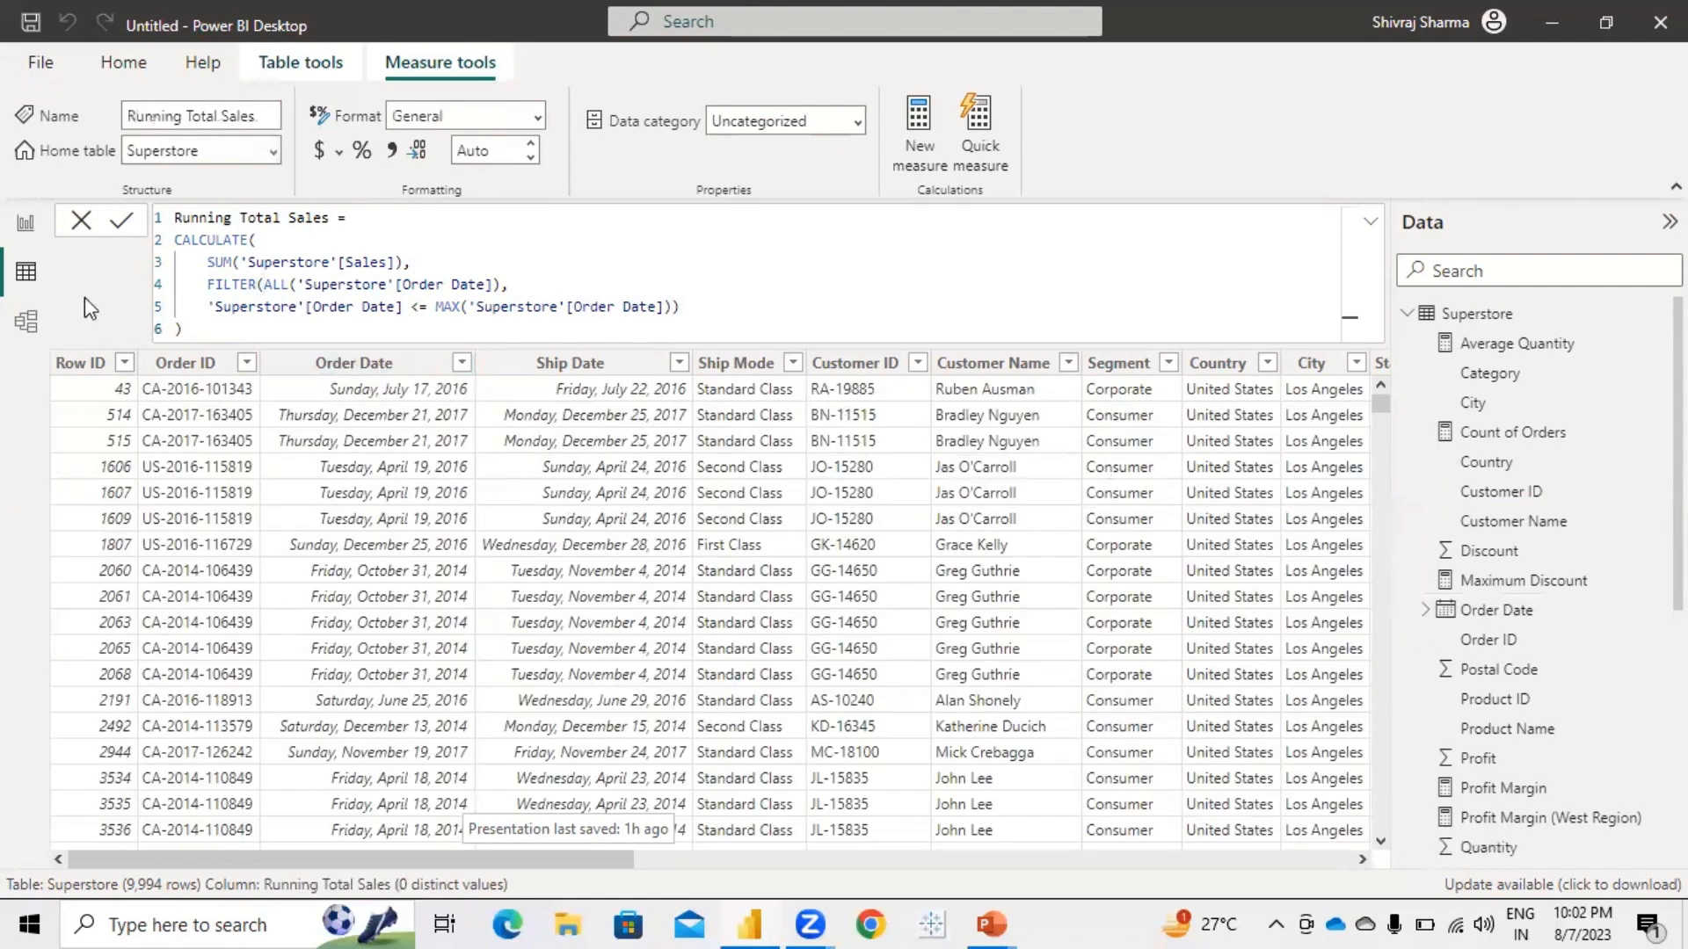
- On the report page, build a line chart of Running Total Sales by Order Date and enlarge it across the page
click(26, 224)
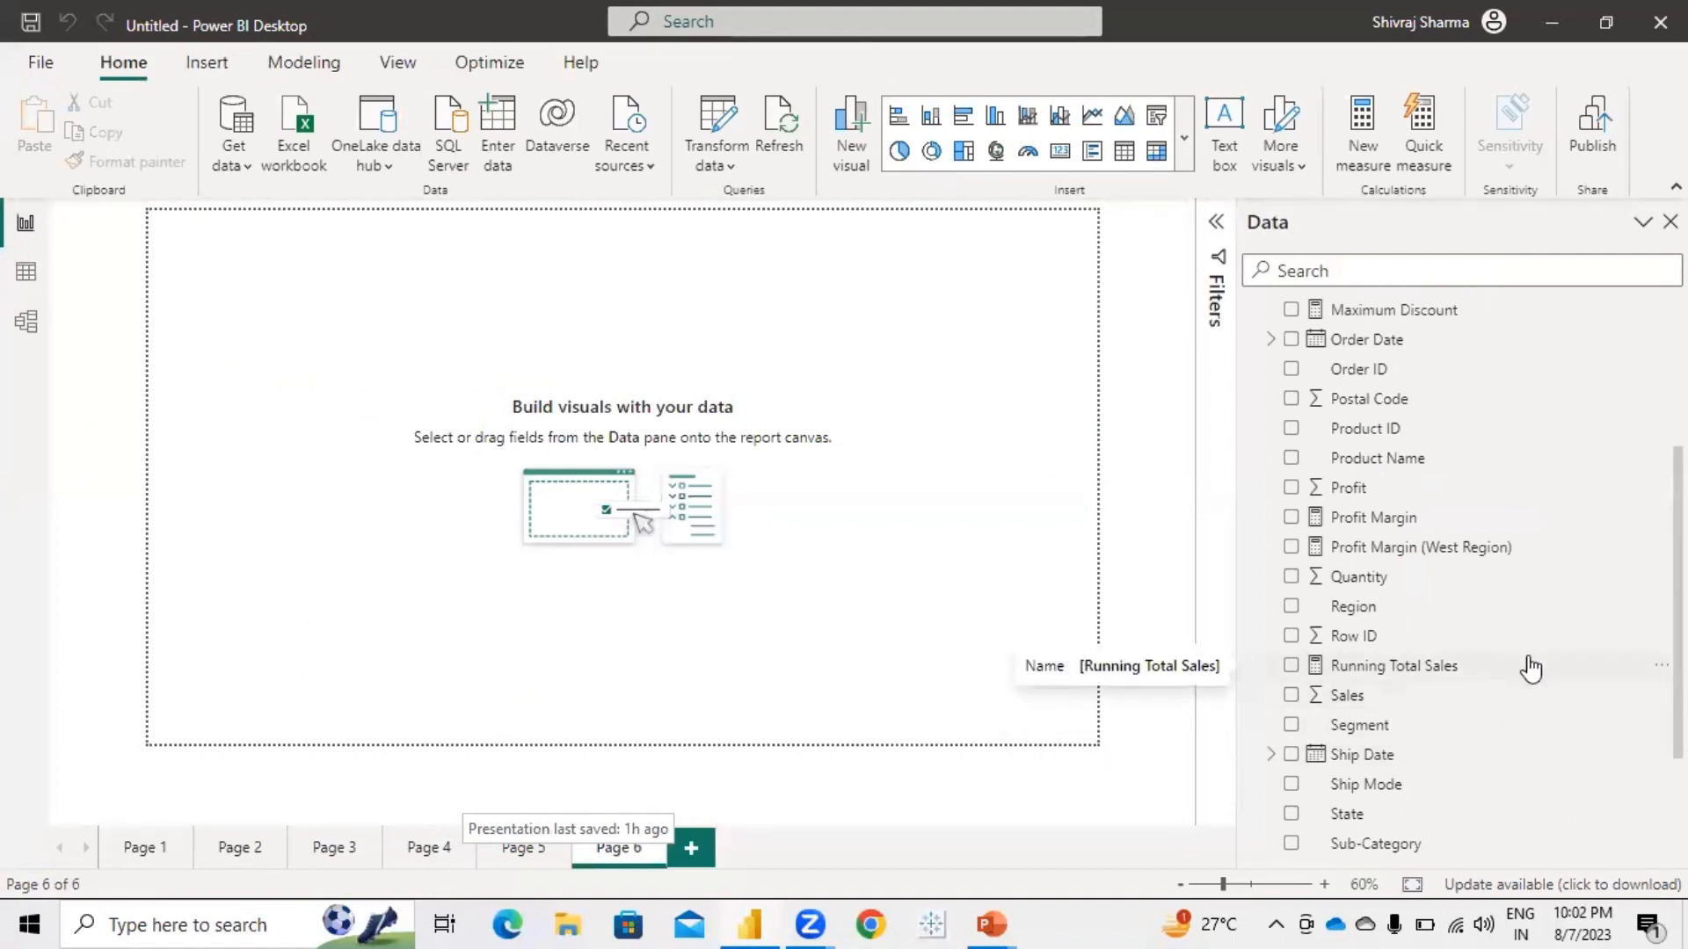
scroll(1531, 668, up, 3)
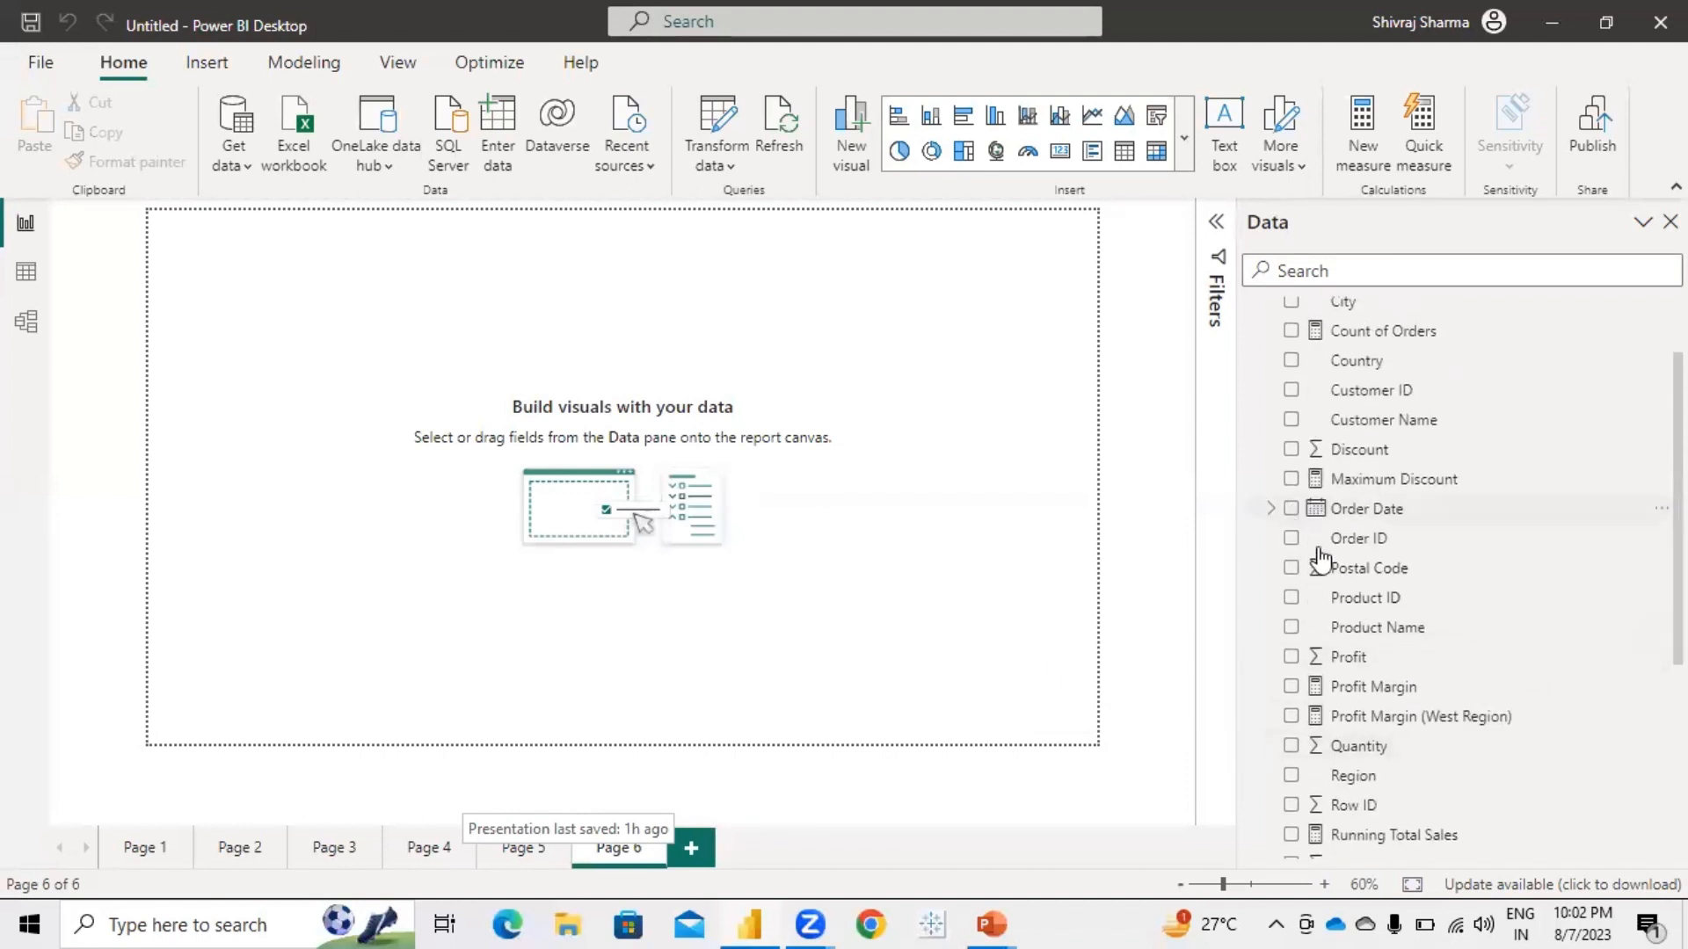
click(1292, 509)
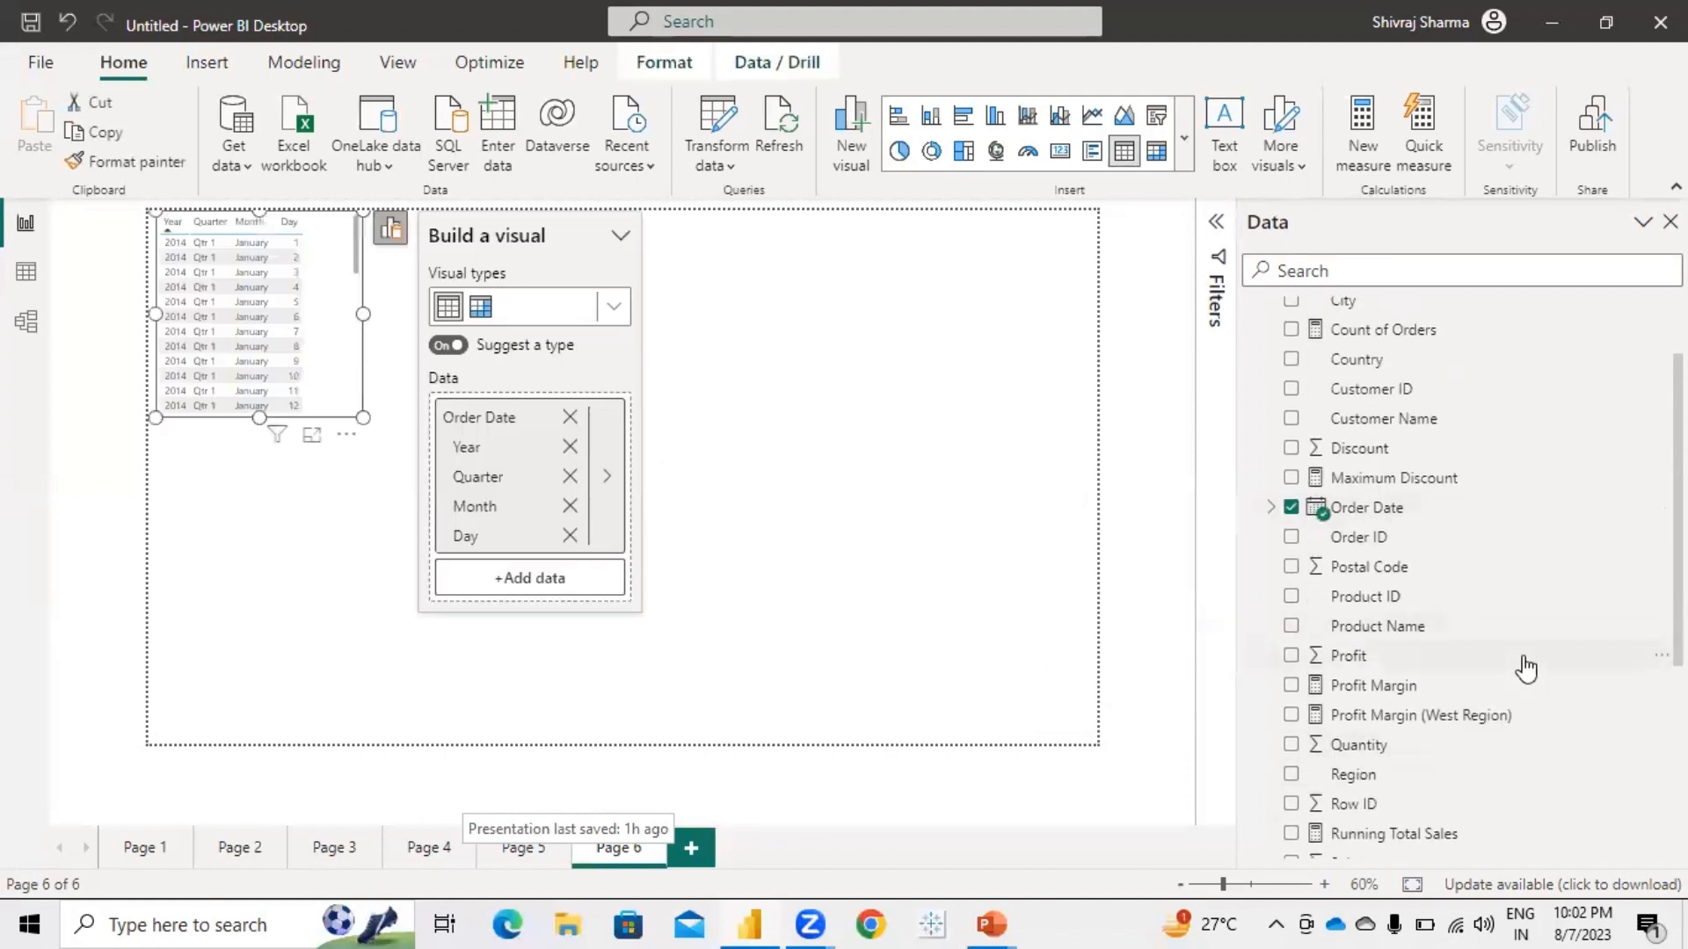
scroll(1523, 668, down, 3)
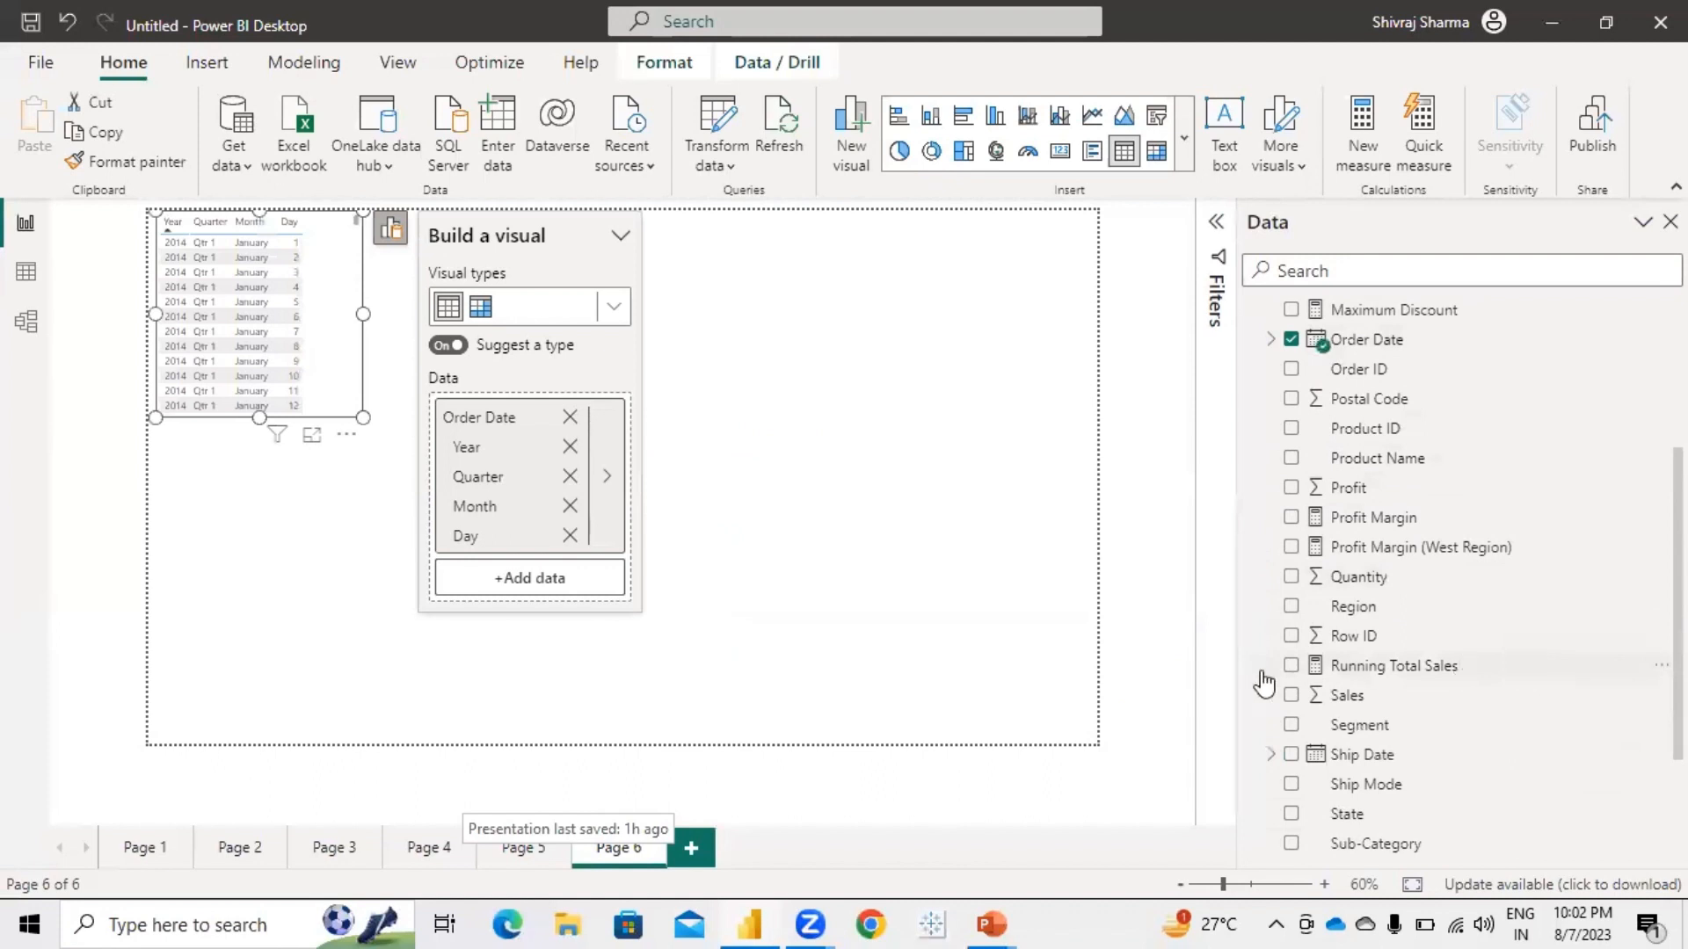
click(1292, 665)
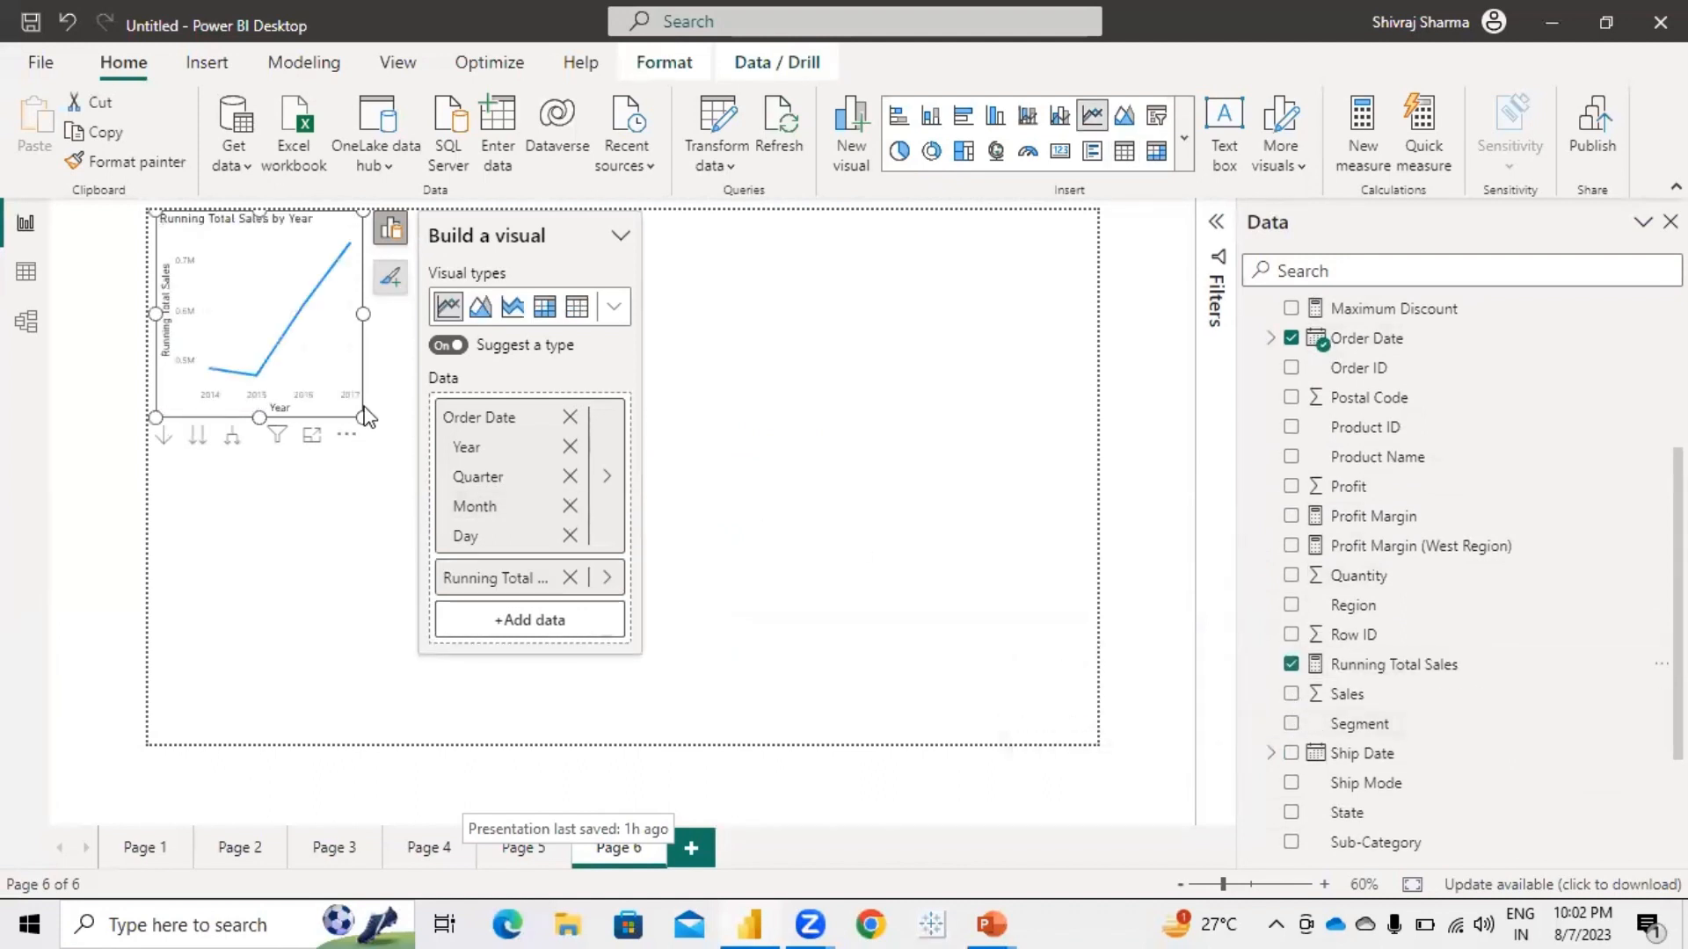
drag(365, 416, 1046, 730)
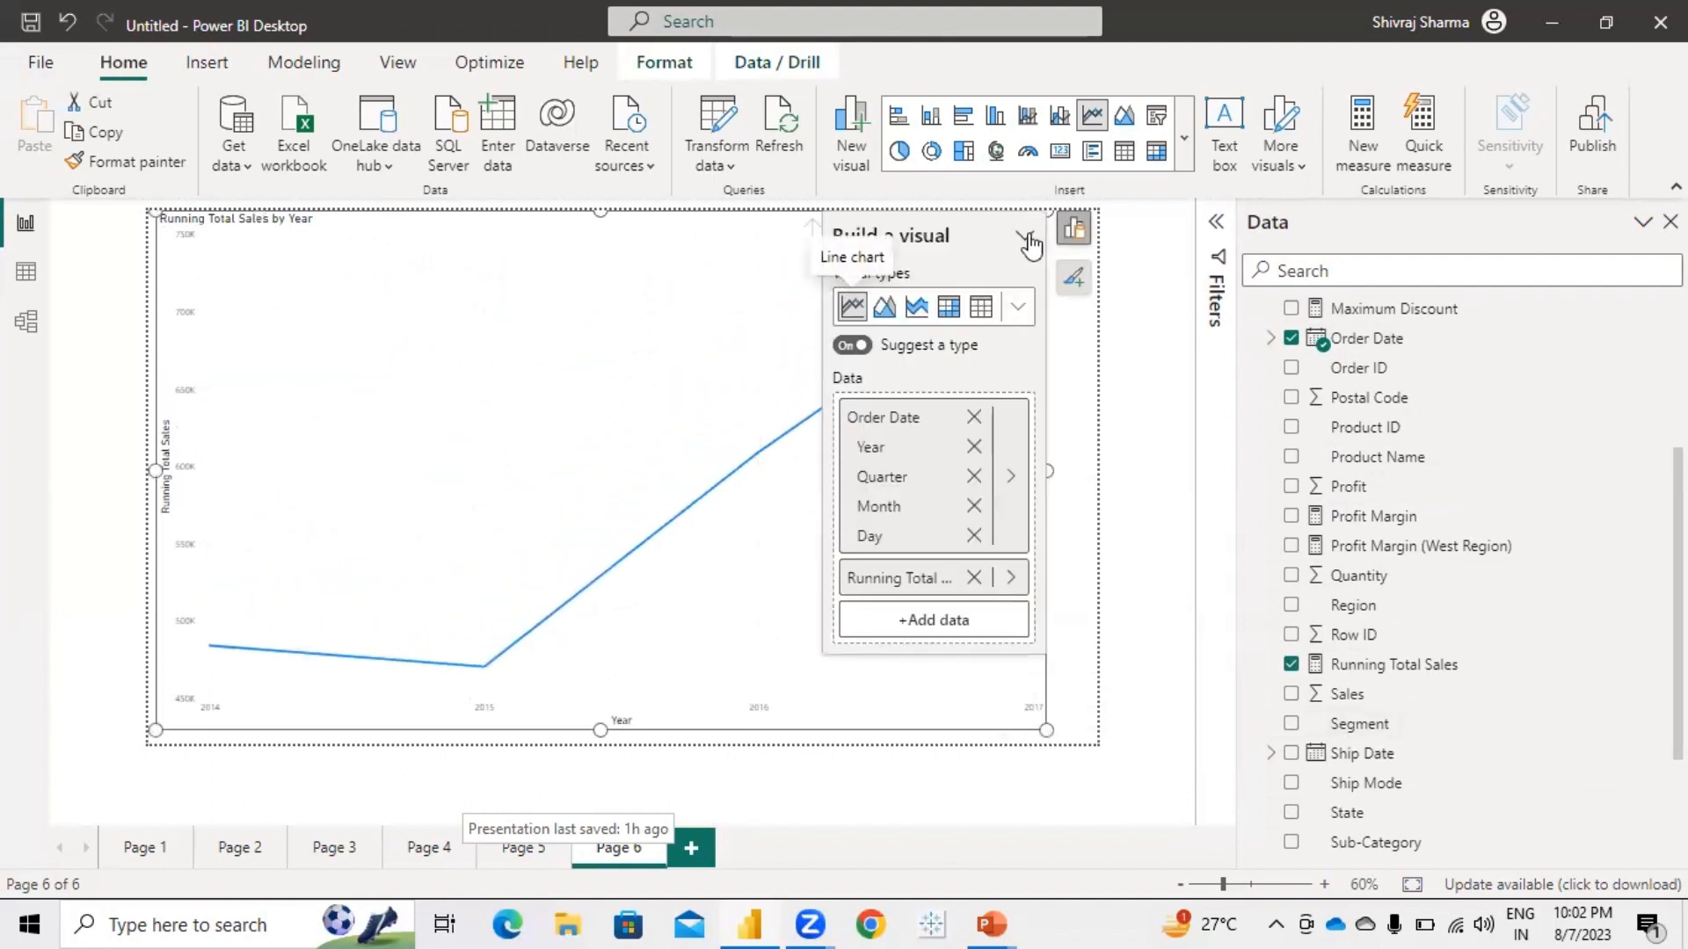
- Drill the chart down from years through quarters and months to days, and turn on data labels
click(1074, 229)
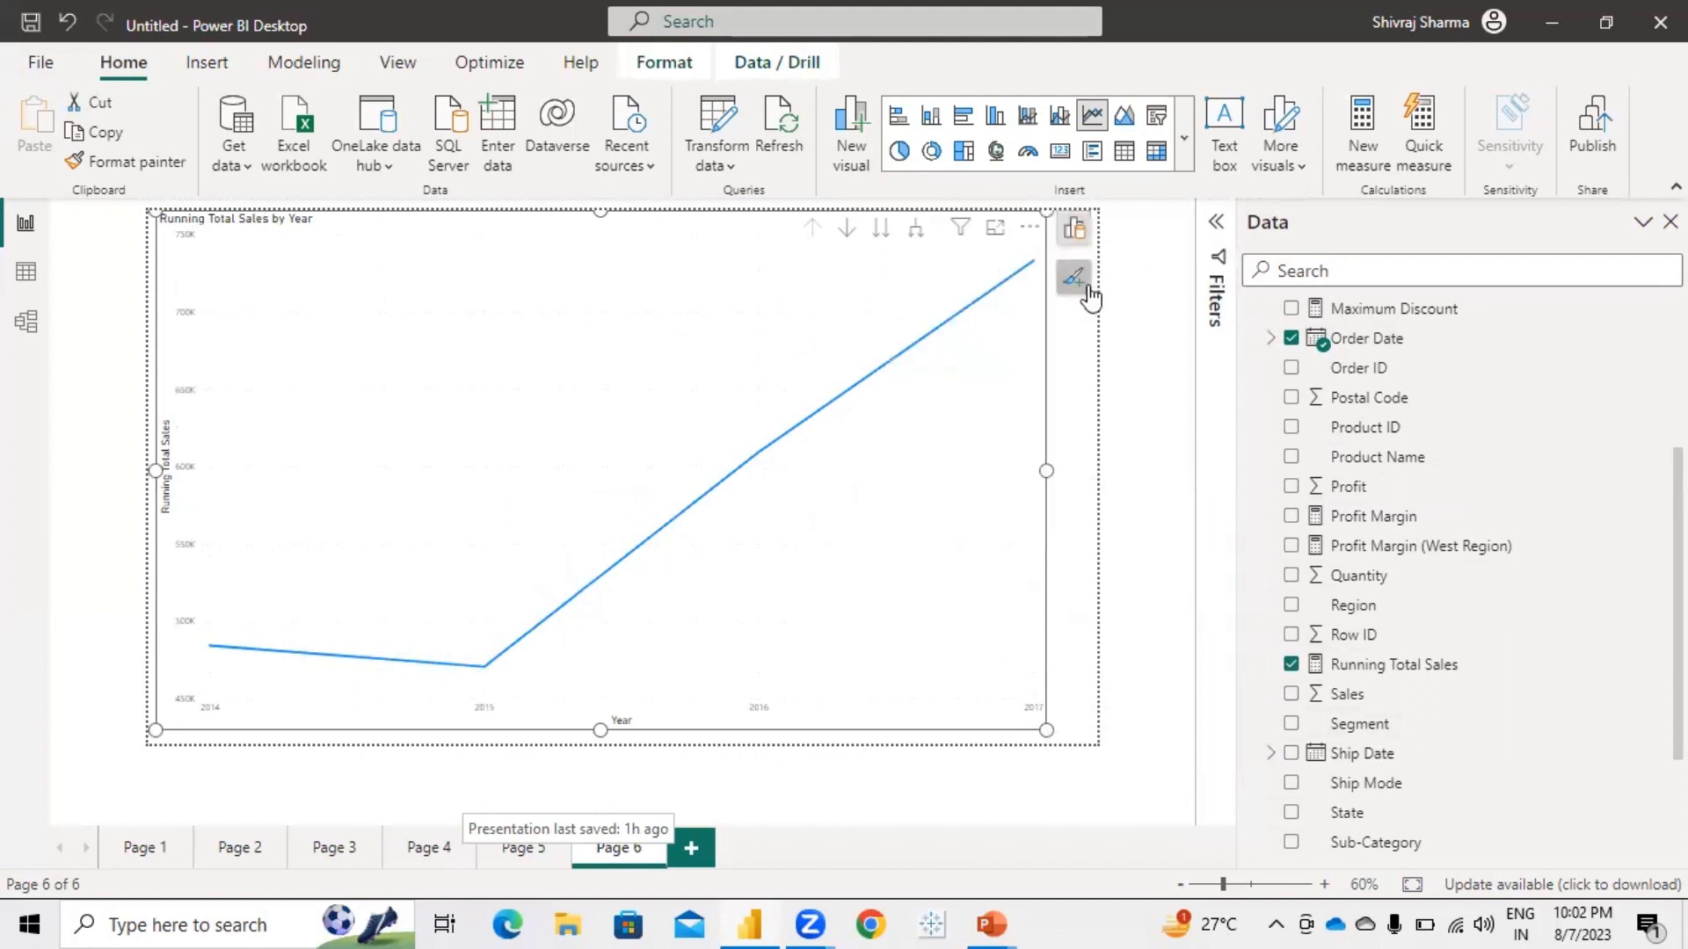
click(881, 231)
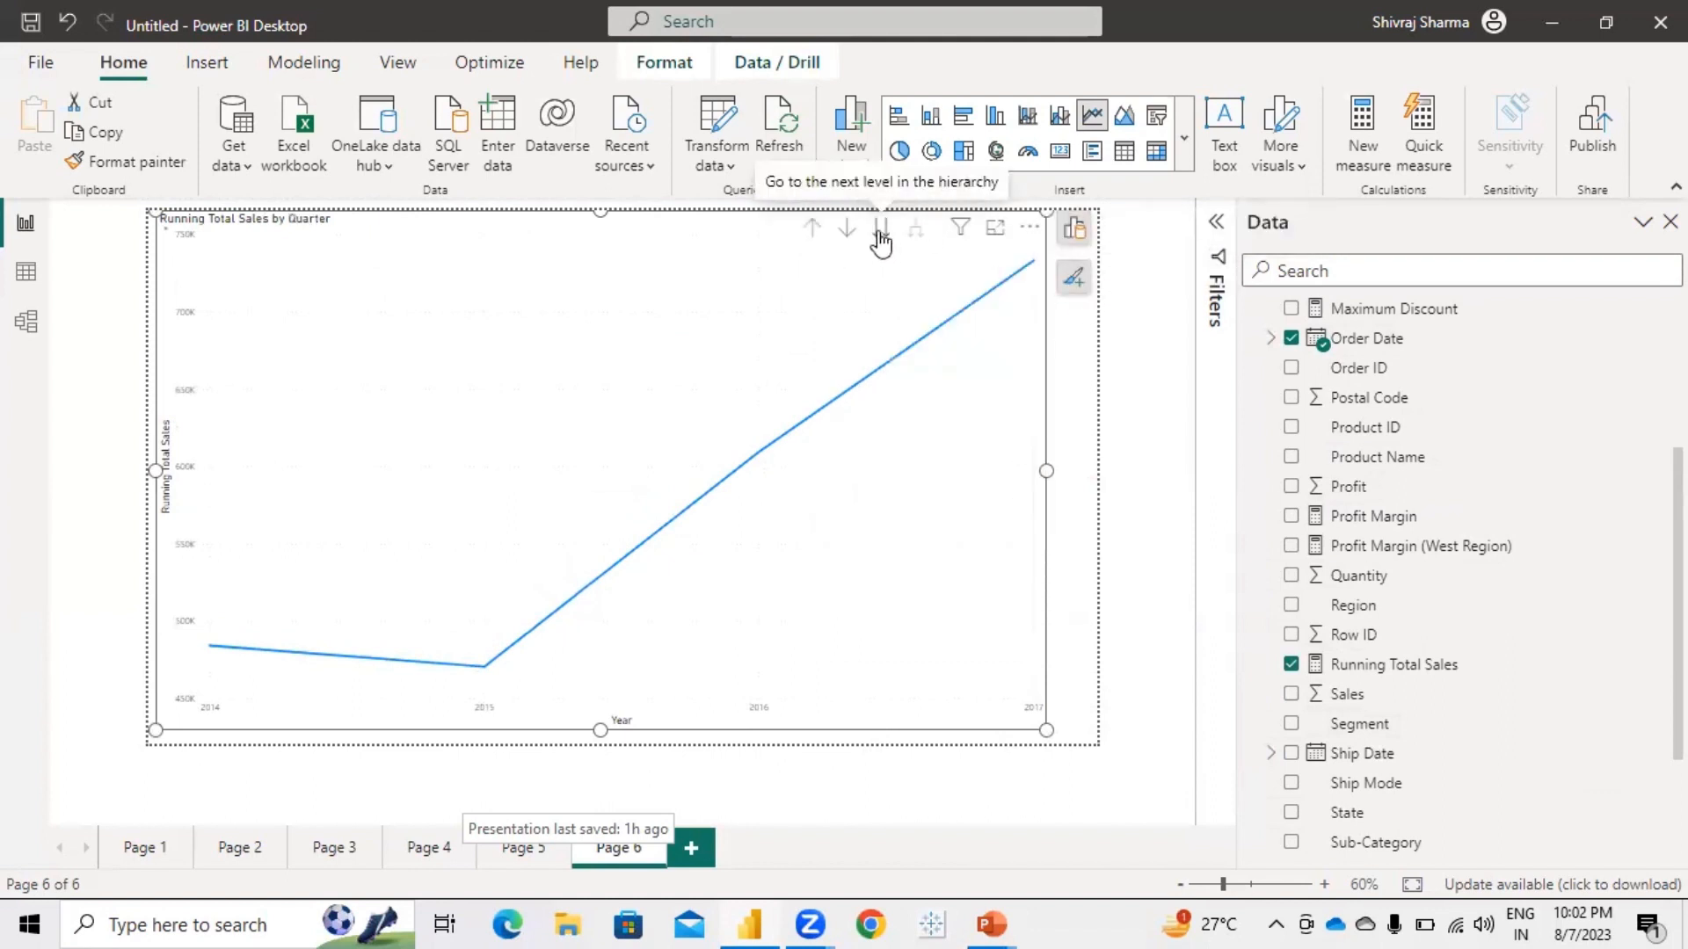
click(881, 232)
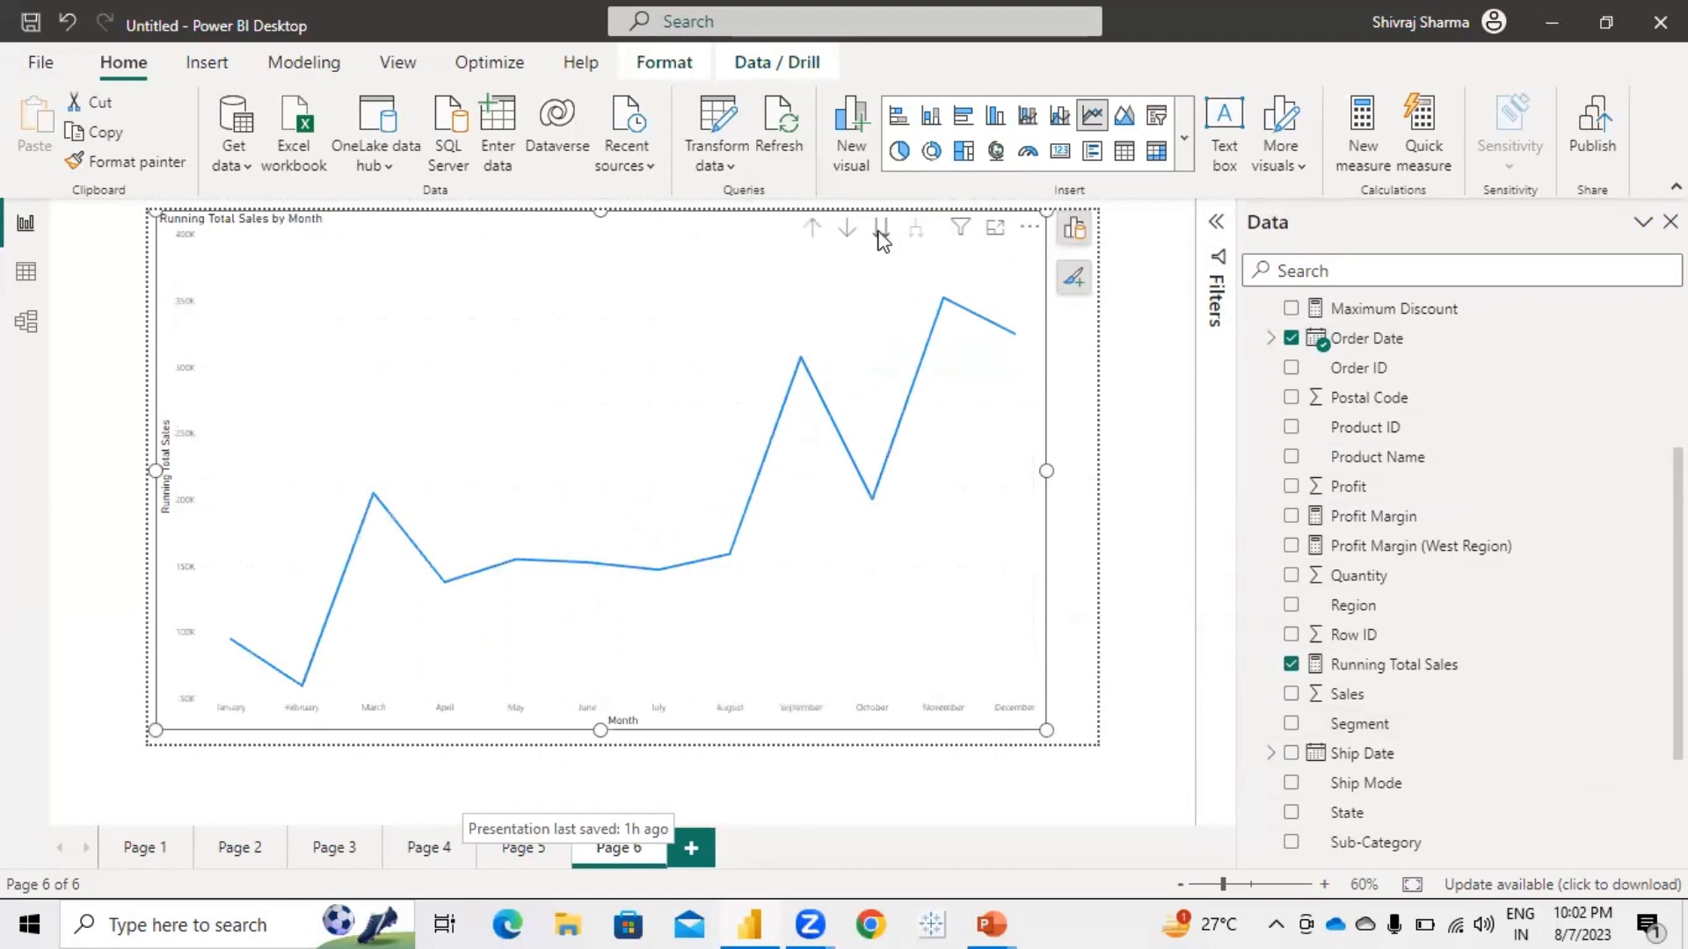
click(881, 233)
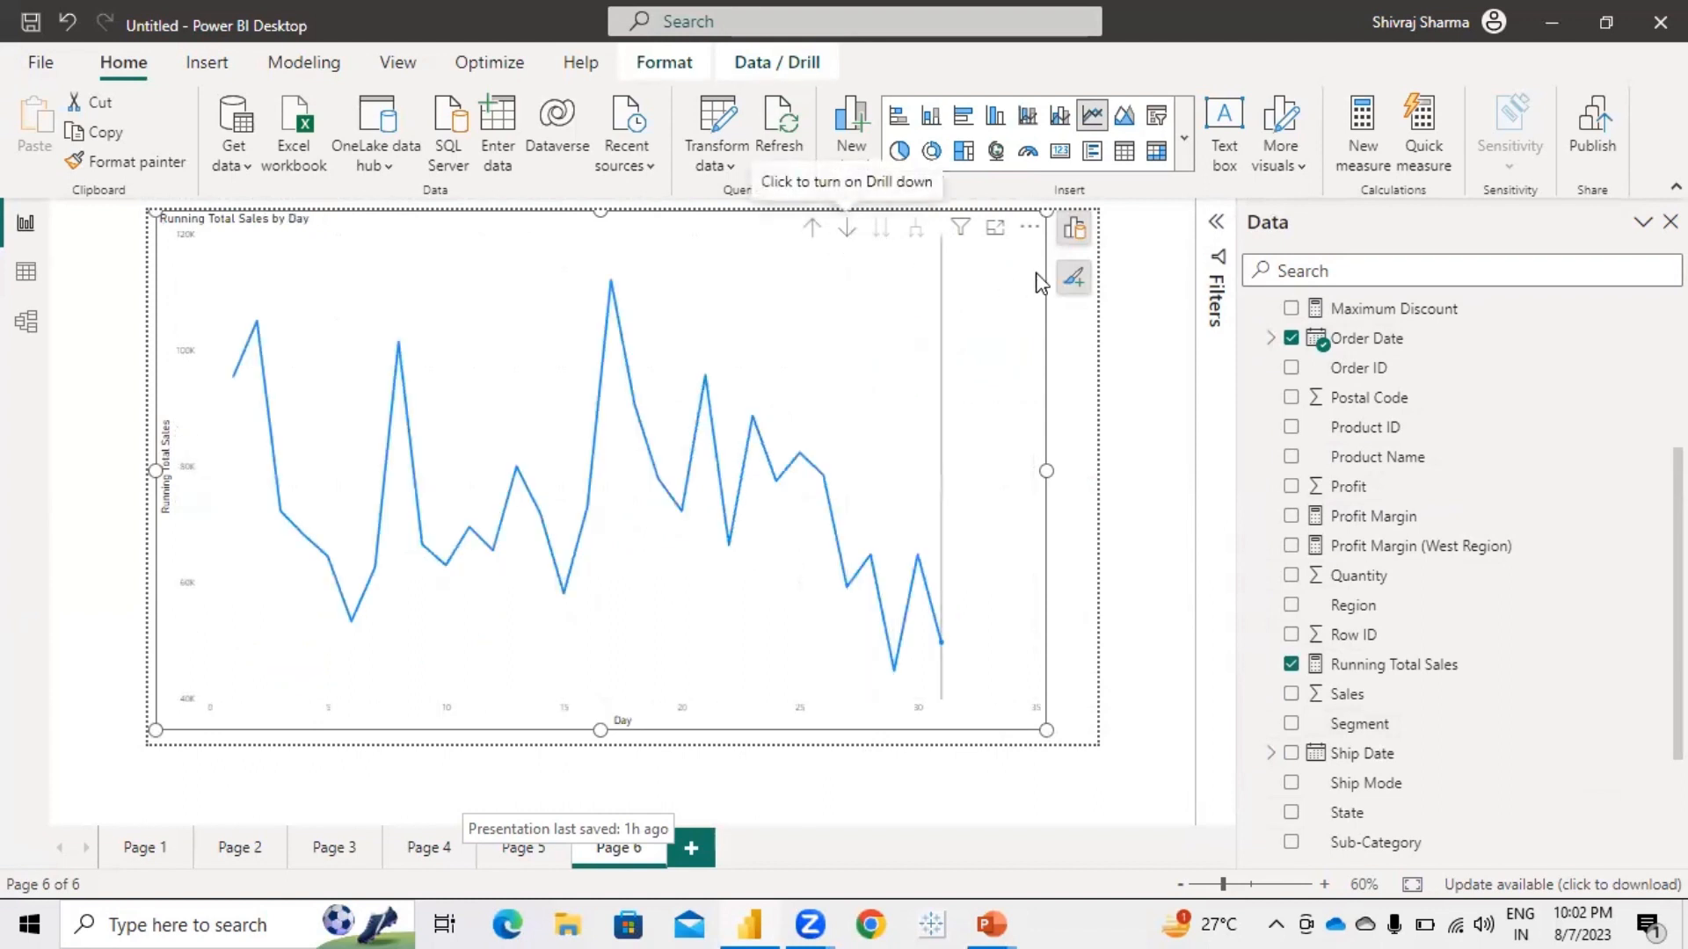
click(1075, 278)
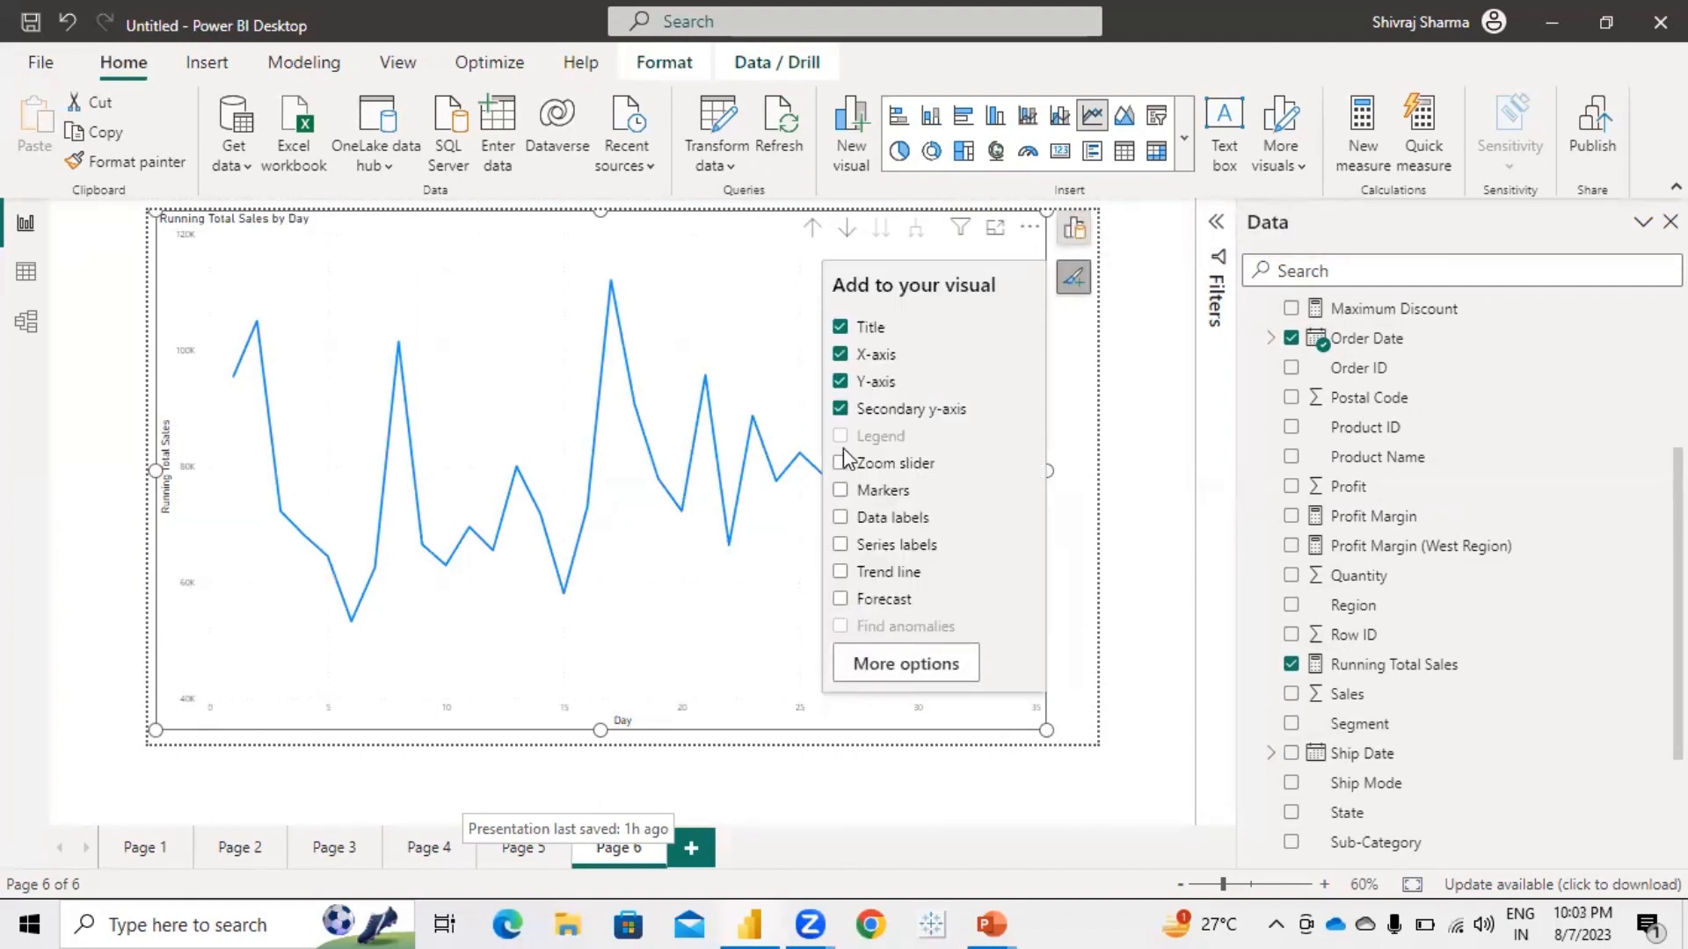
click(841, 519)
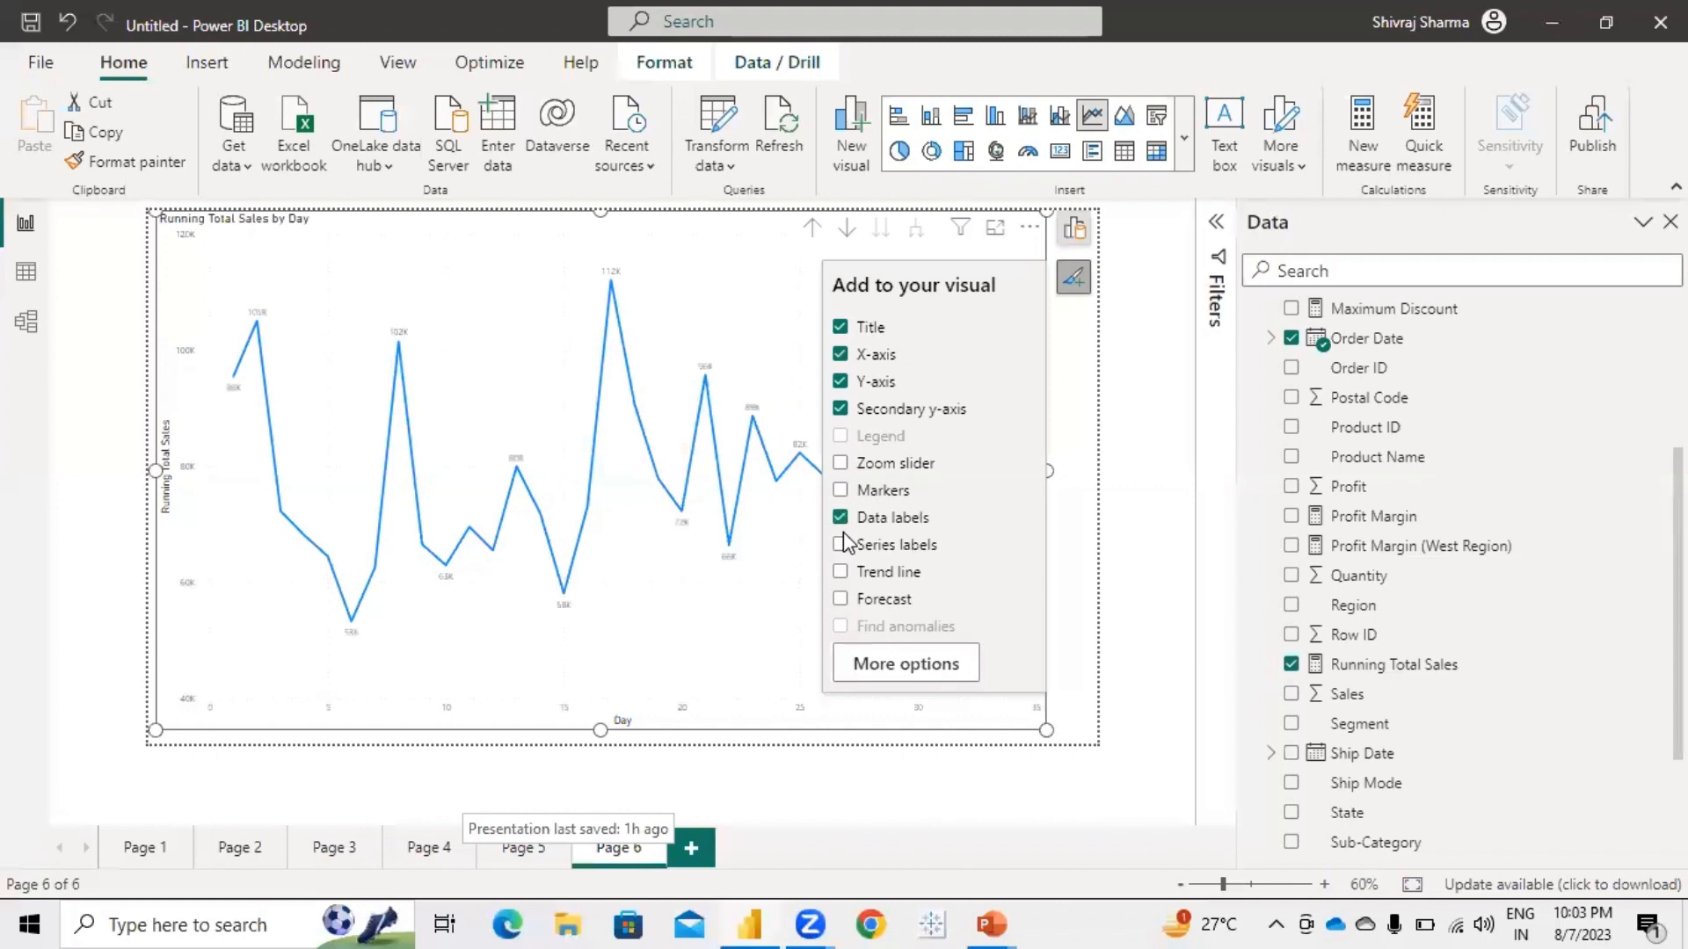
click(1172, 465)
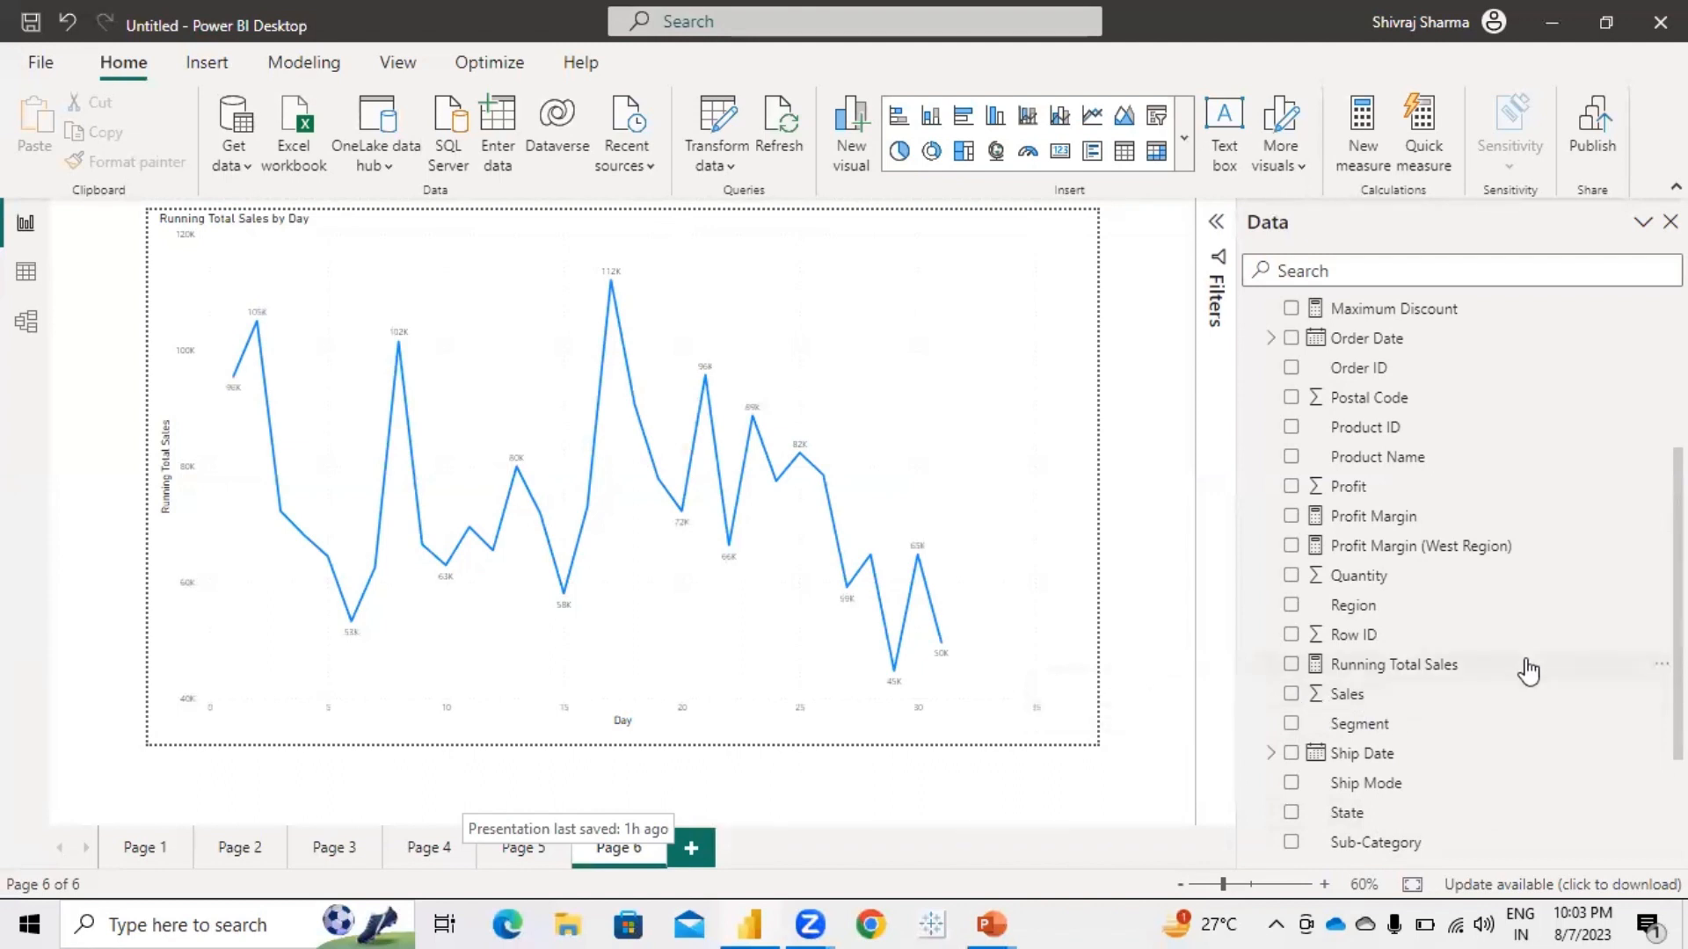
- Add Sales to the daily chart and move Sum of Sales into the Secondary y-axis well
click(980, 372)
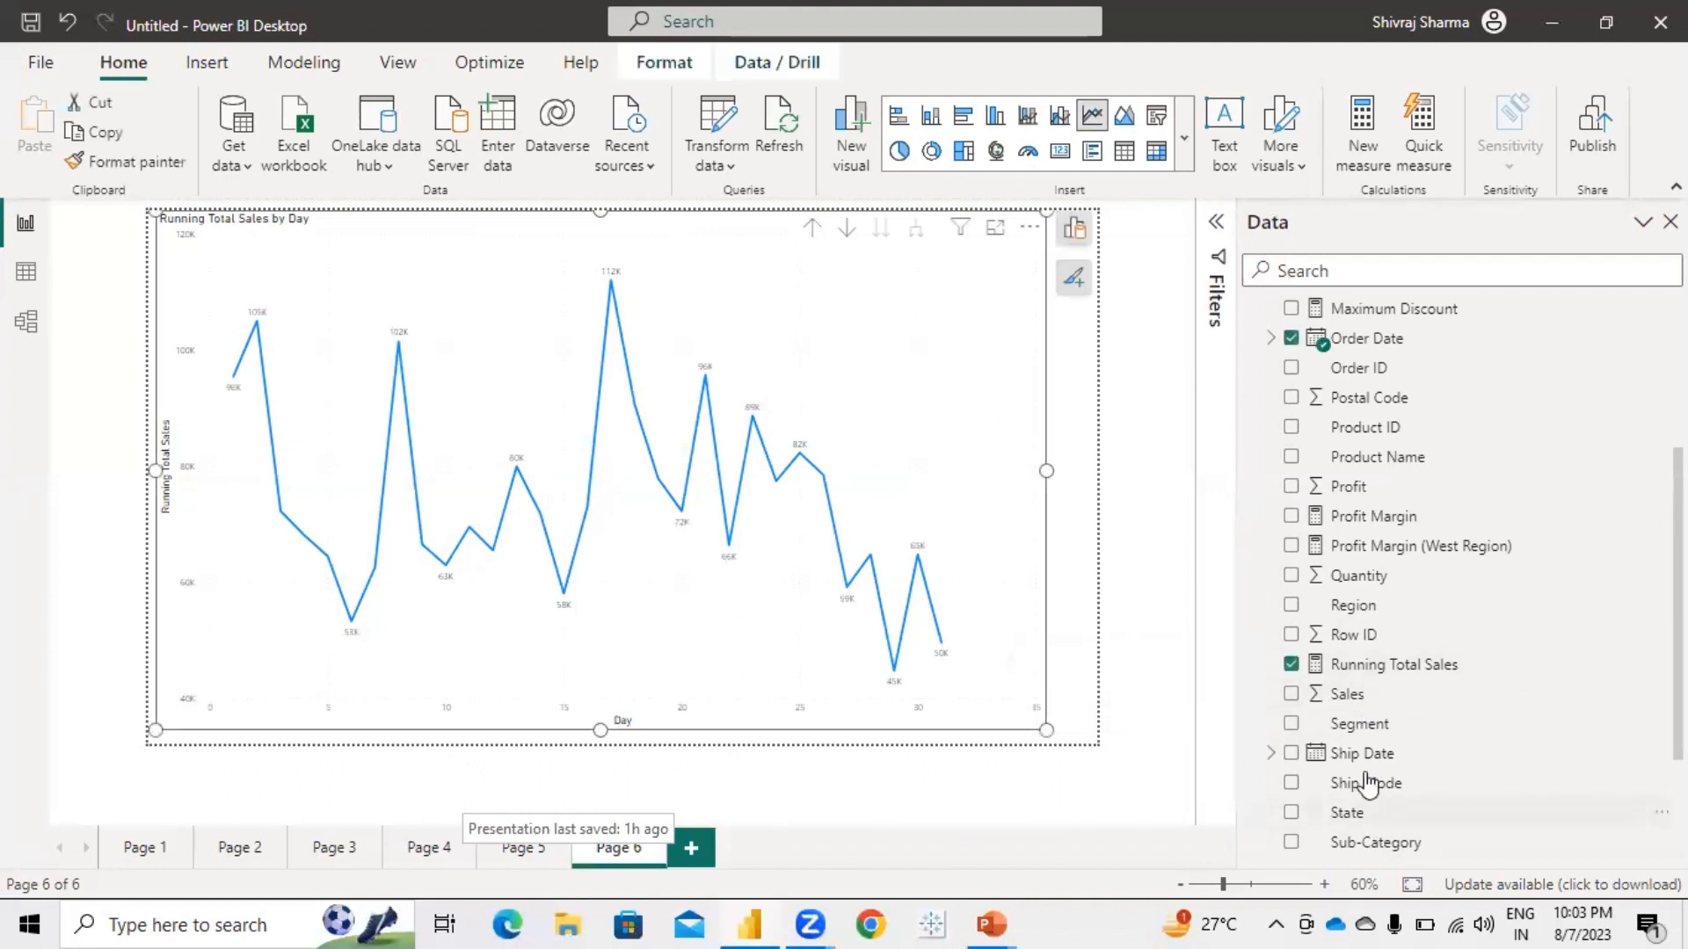
click(1290, 695)
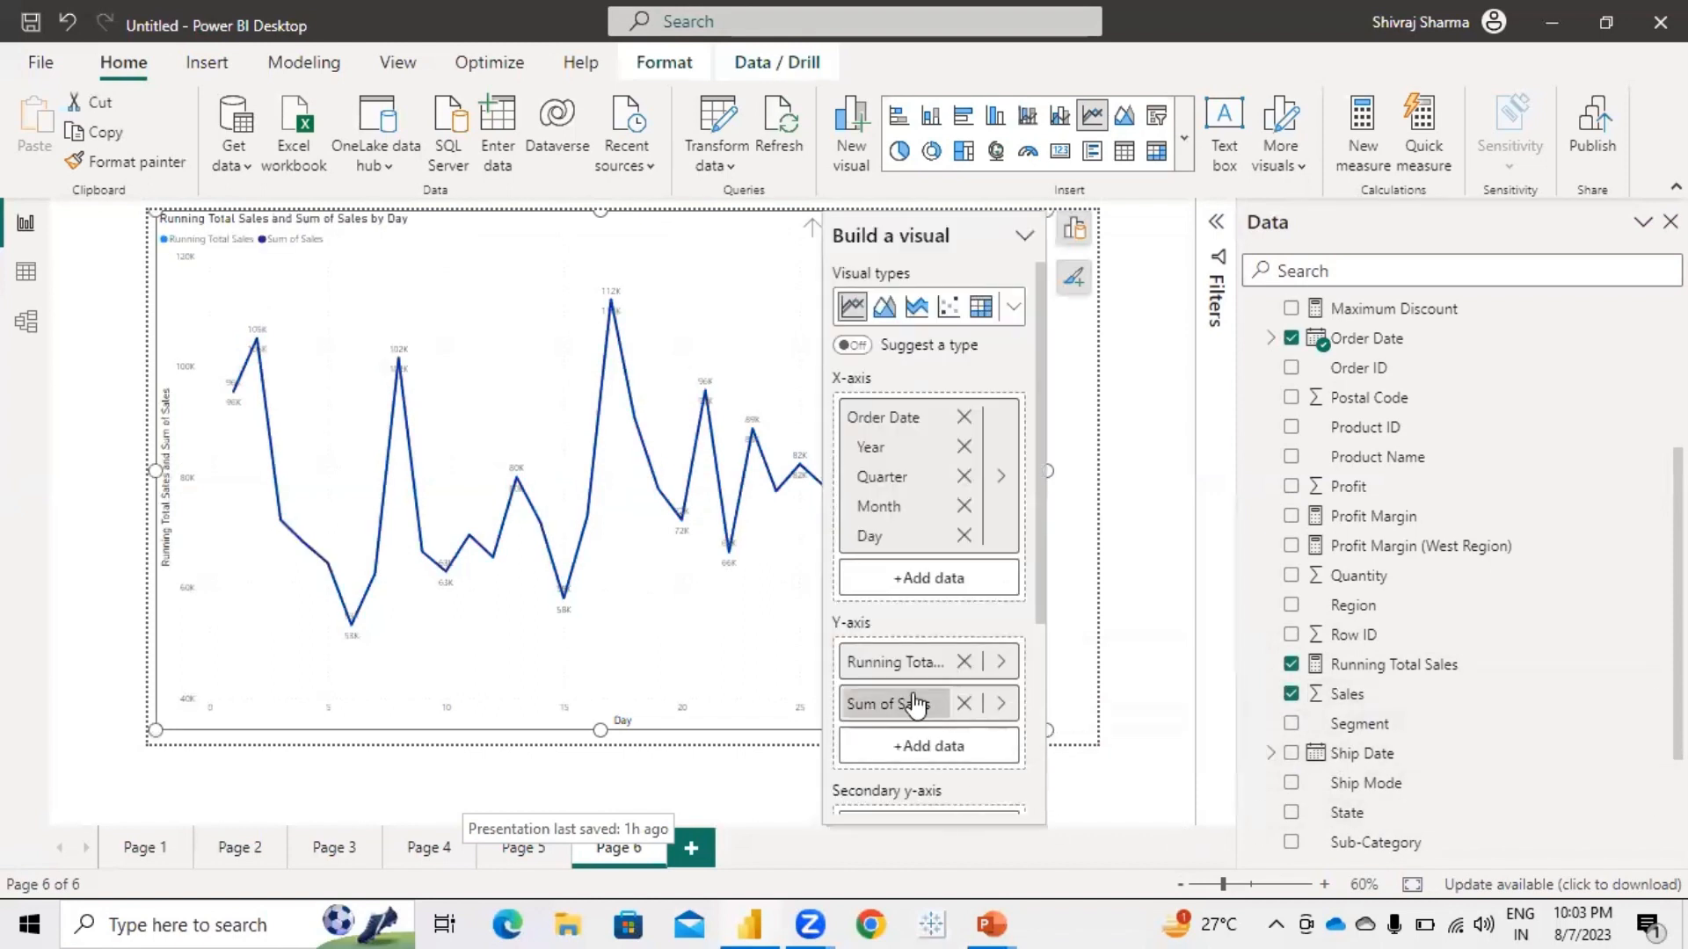
scroll(984, 708, down, 2)
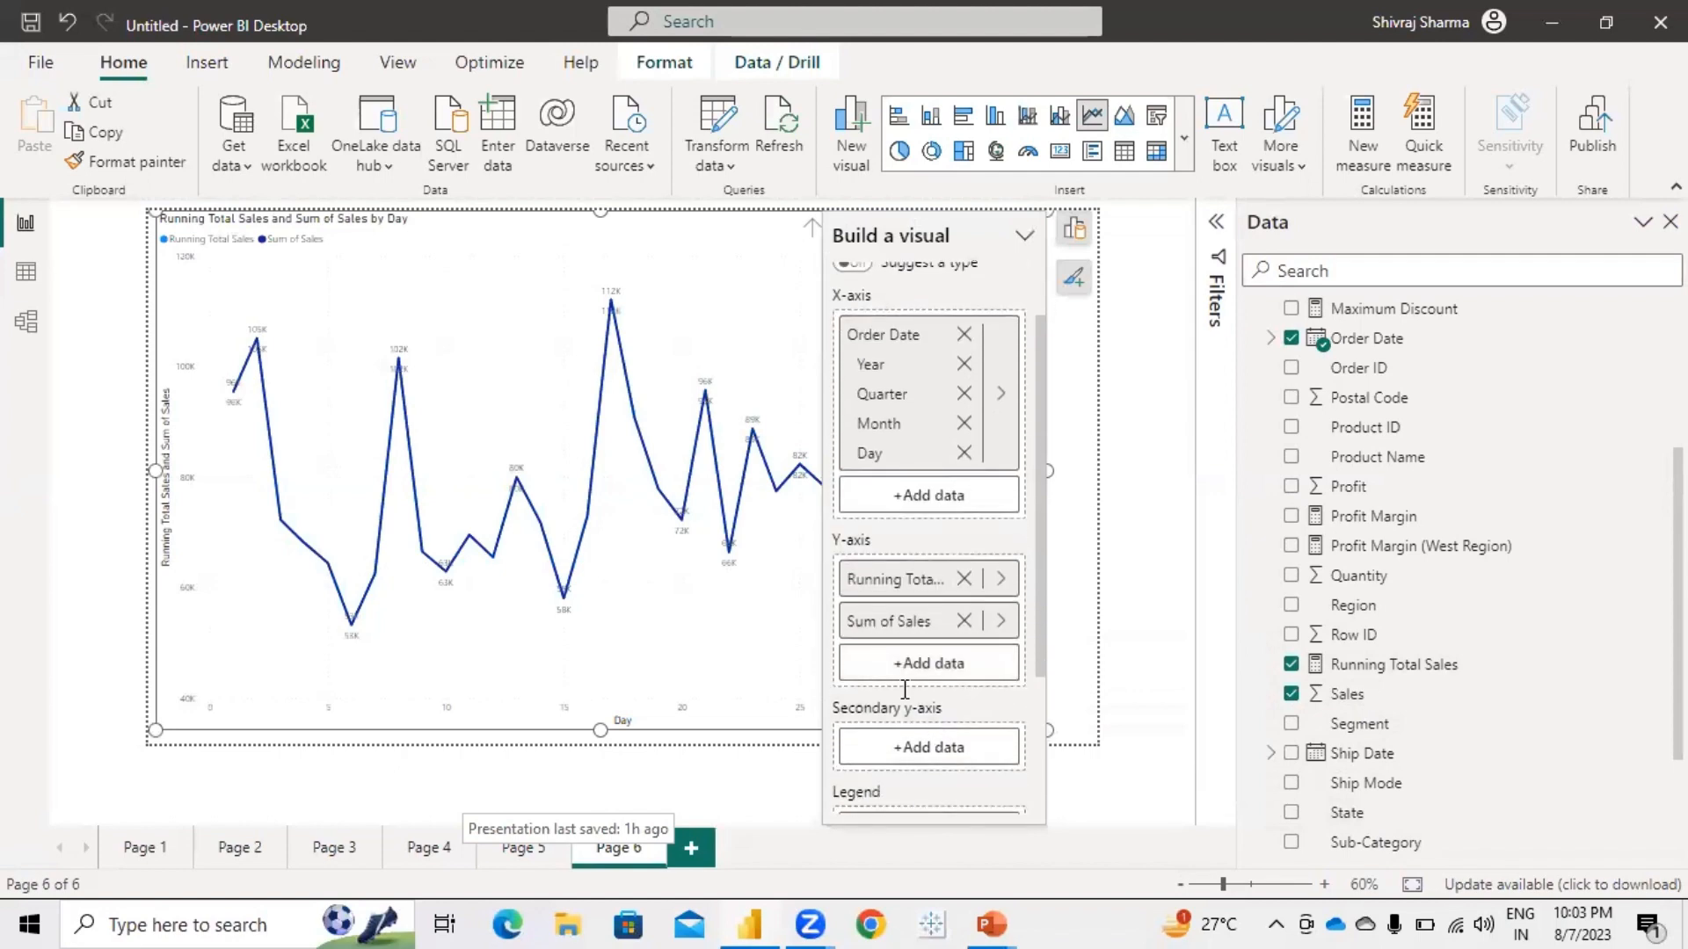
drag(893, 631, 893, 746)
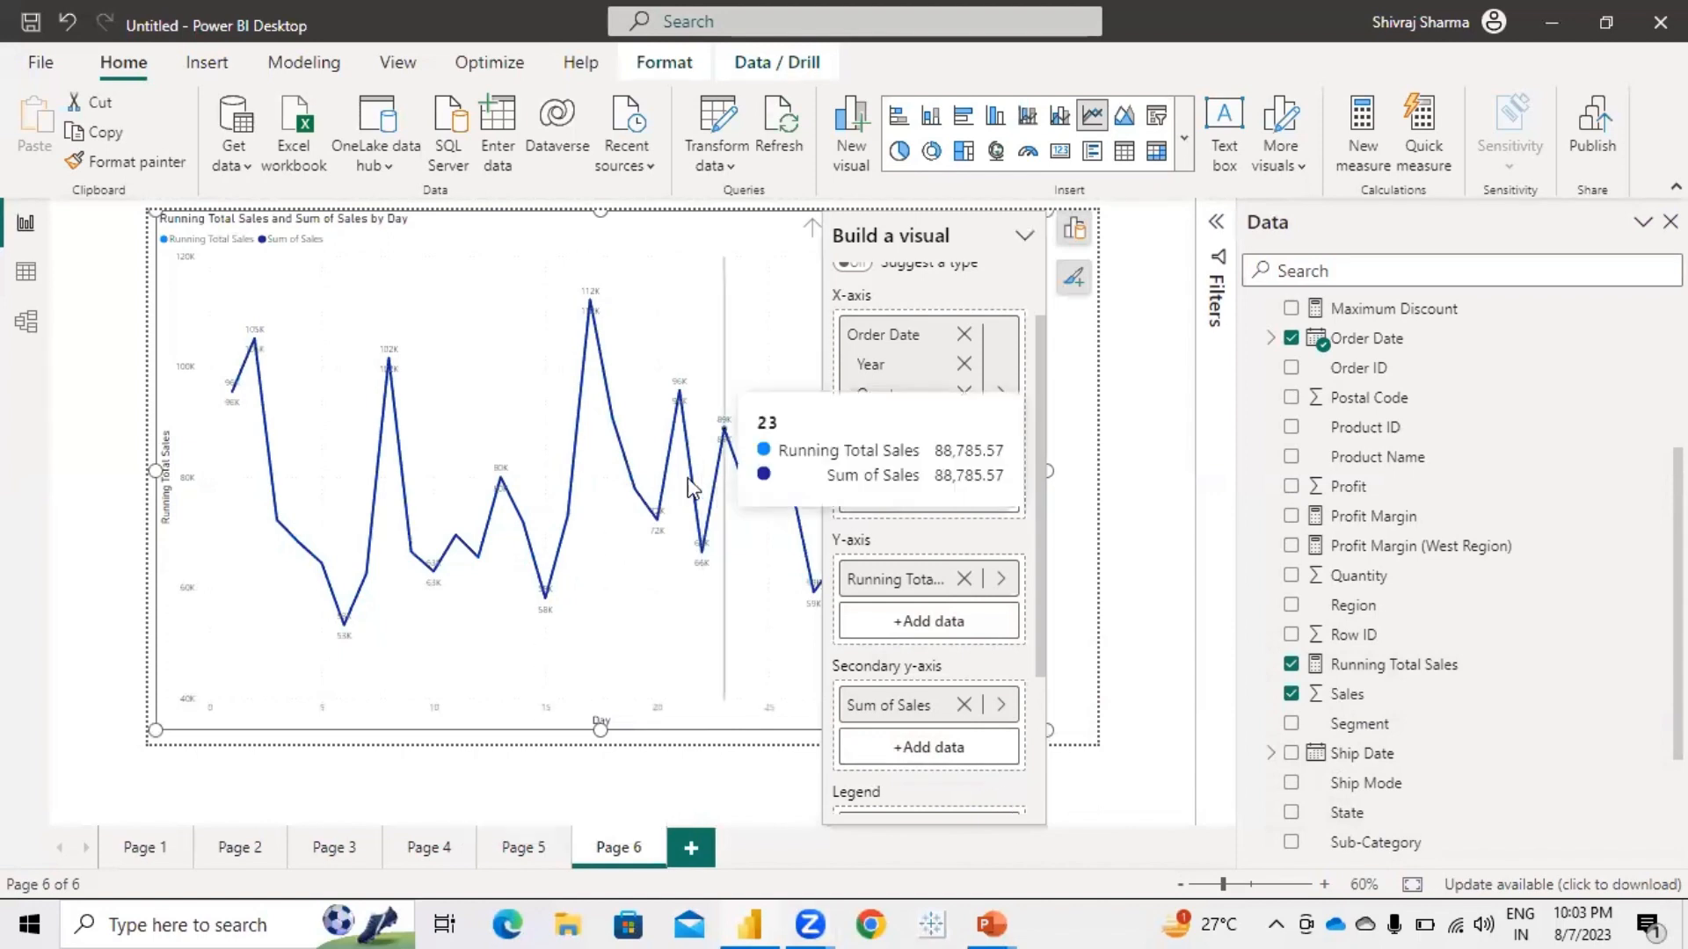
click(1074, 278)
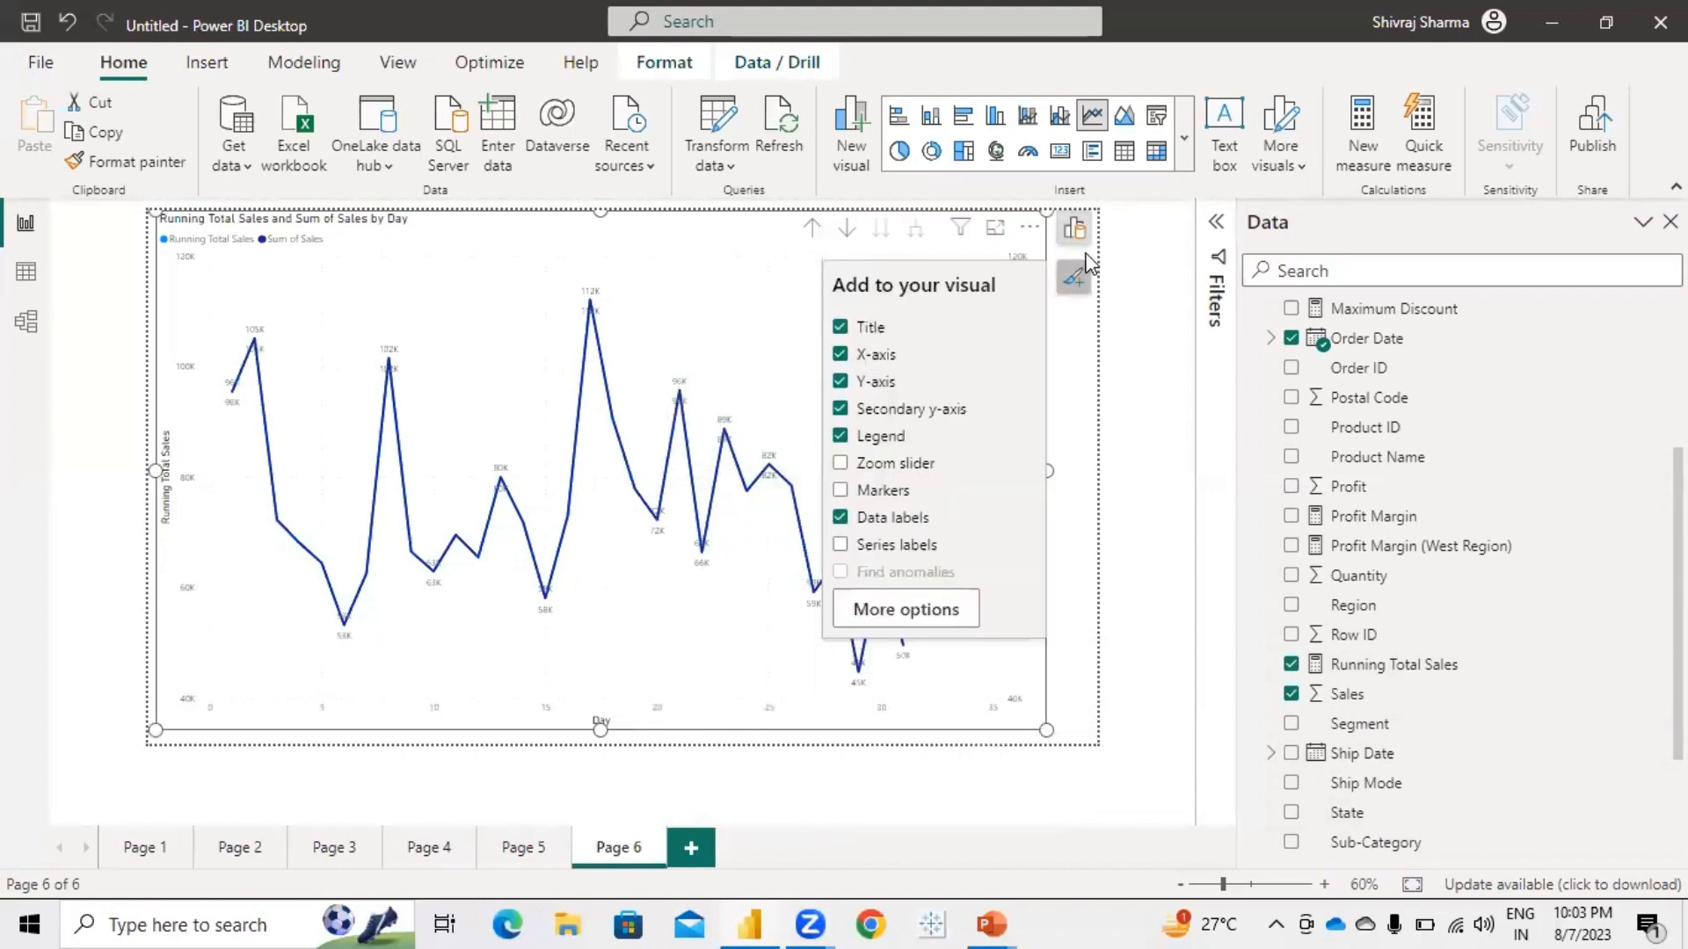
click(1084, 233)
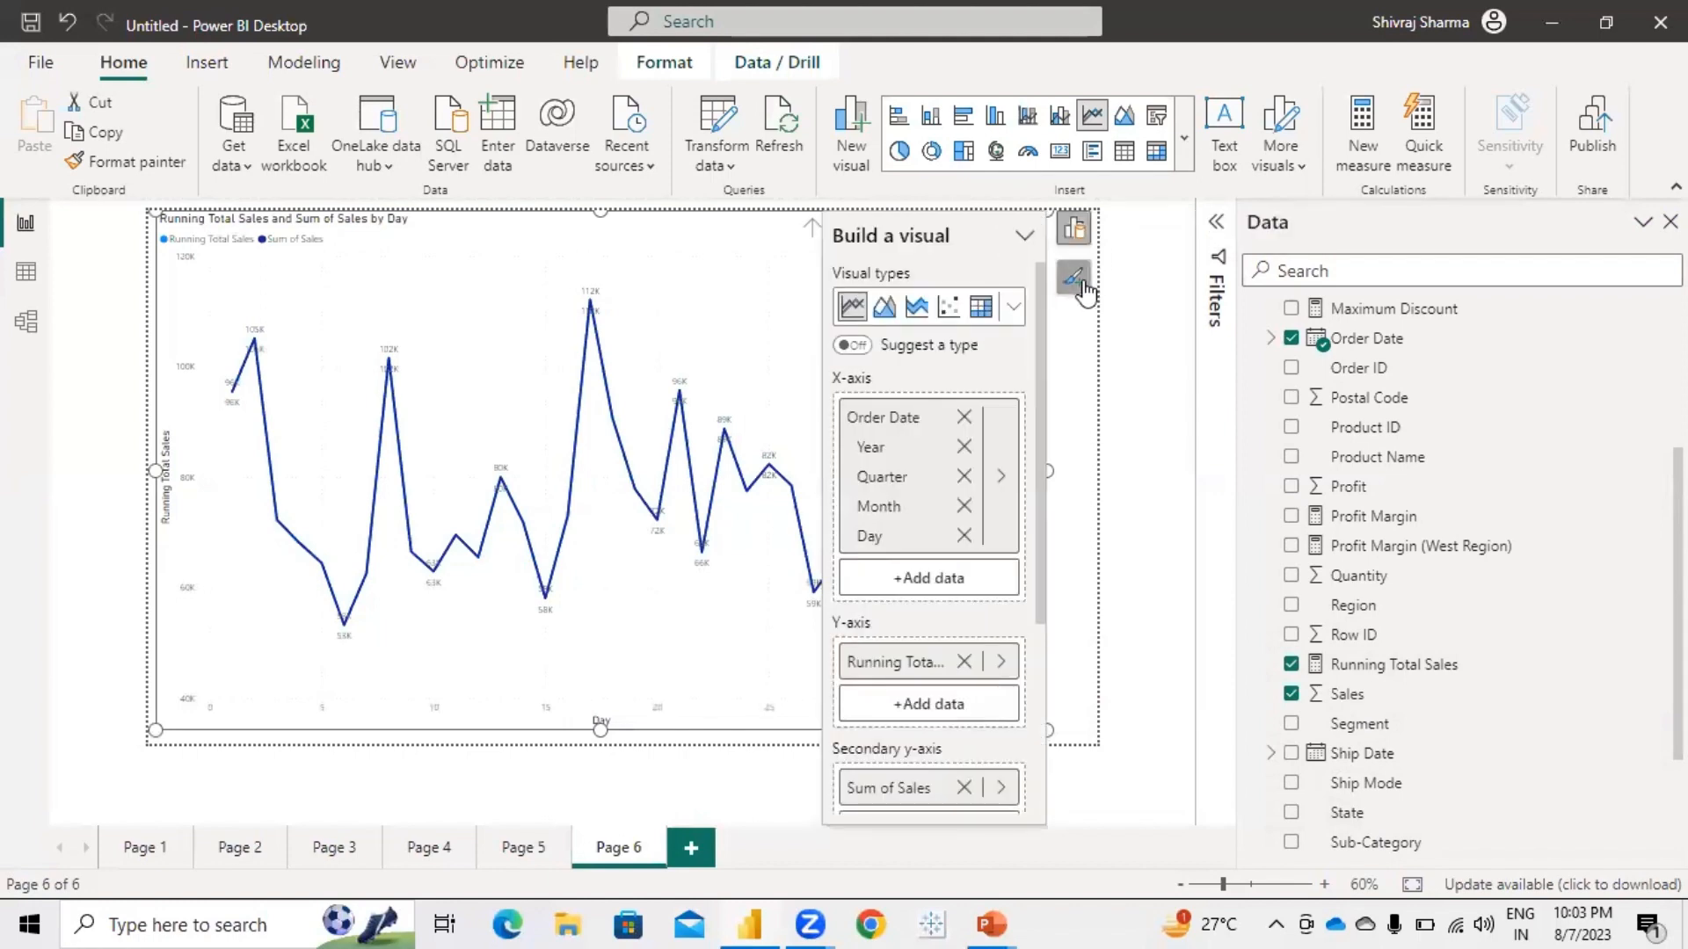
click(1086, 264)
click(1079, 287)
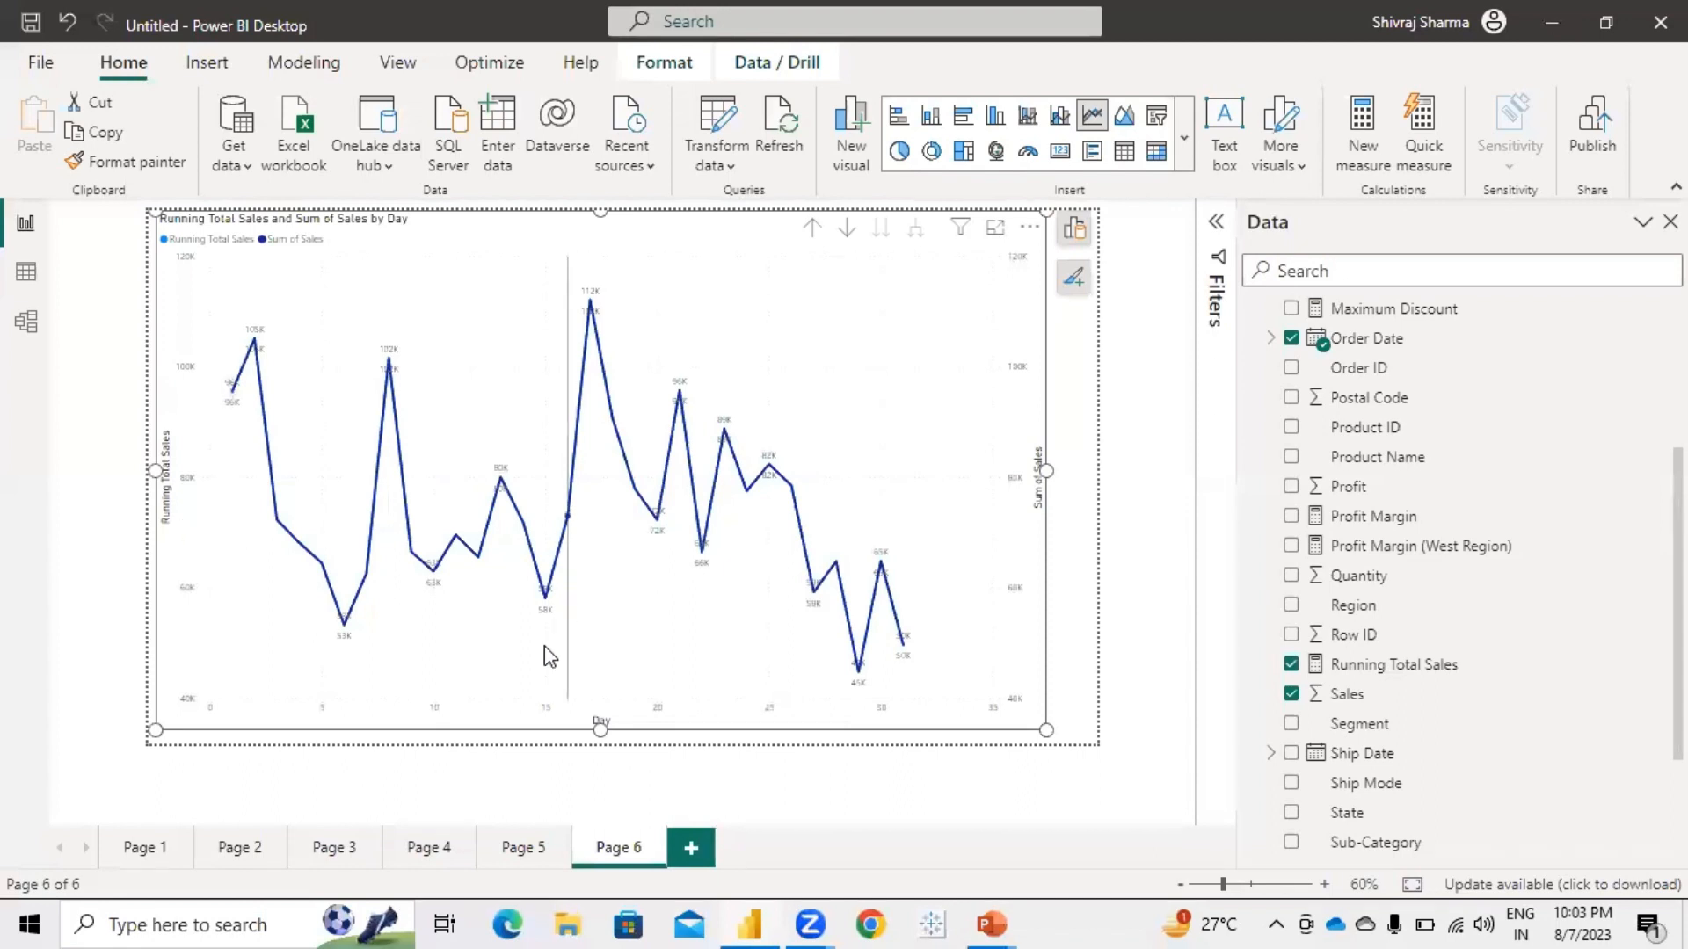
- Switch the chart to a table of Day, Running Total Sales and Sum of Sales, totalling 2,297,200.86
mouse_move(724, 664)
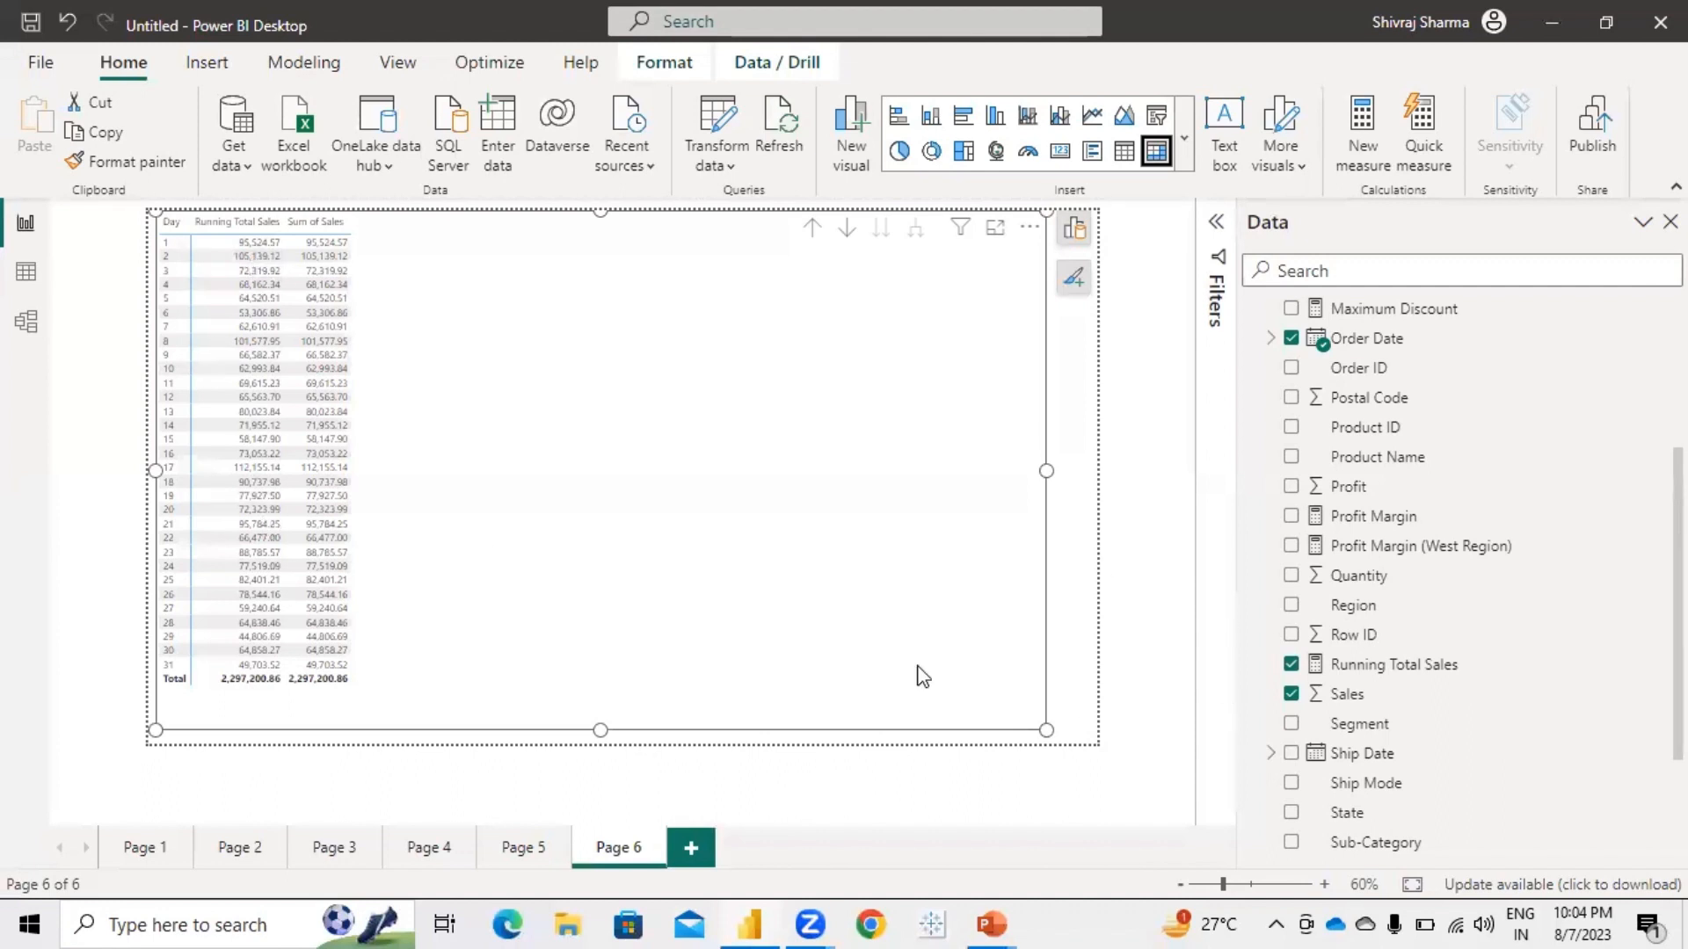
click(1143, 583)
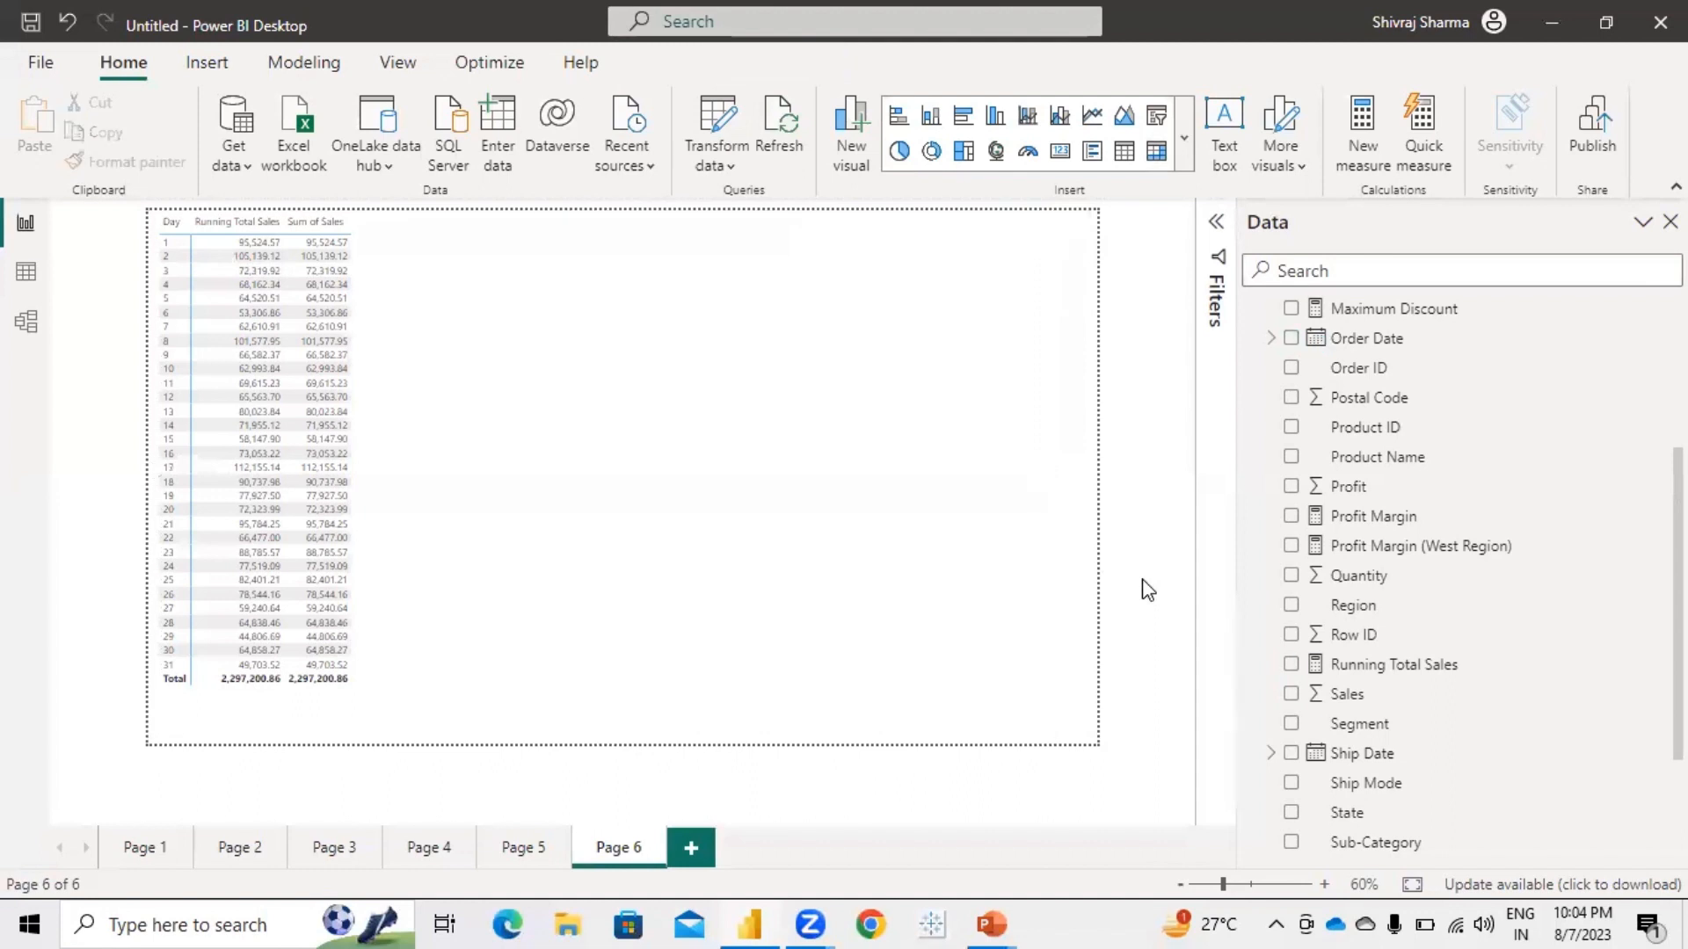